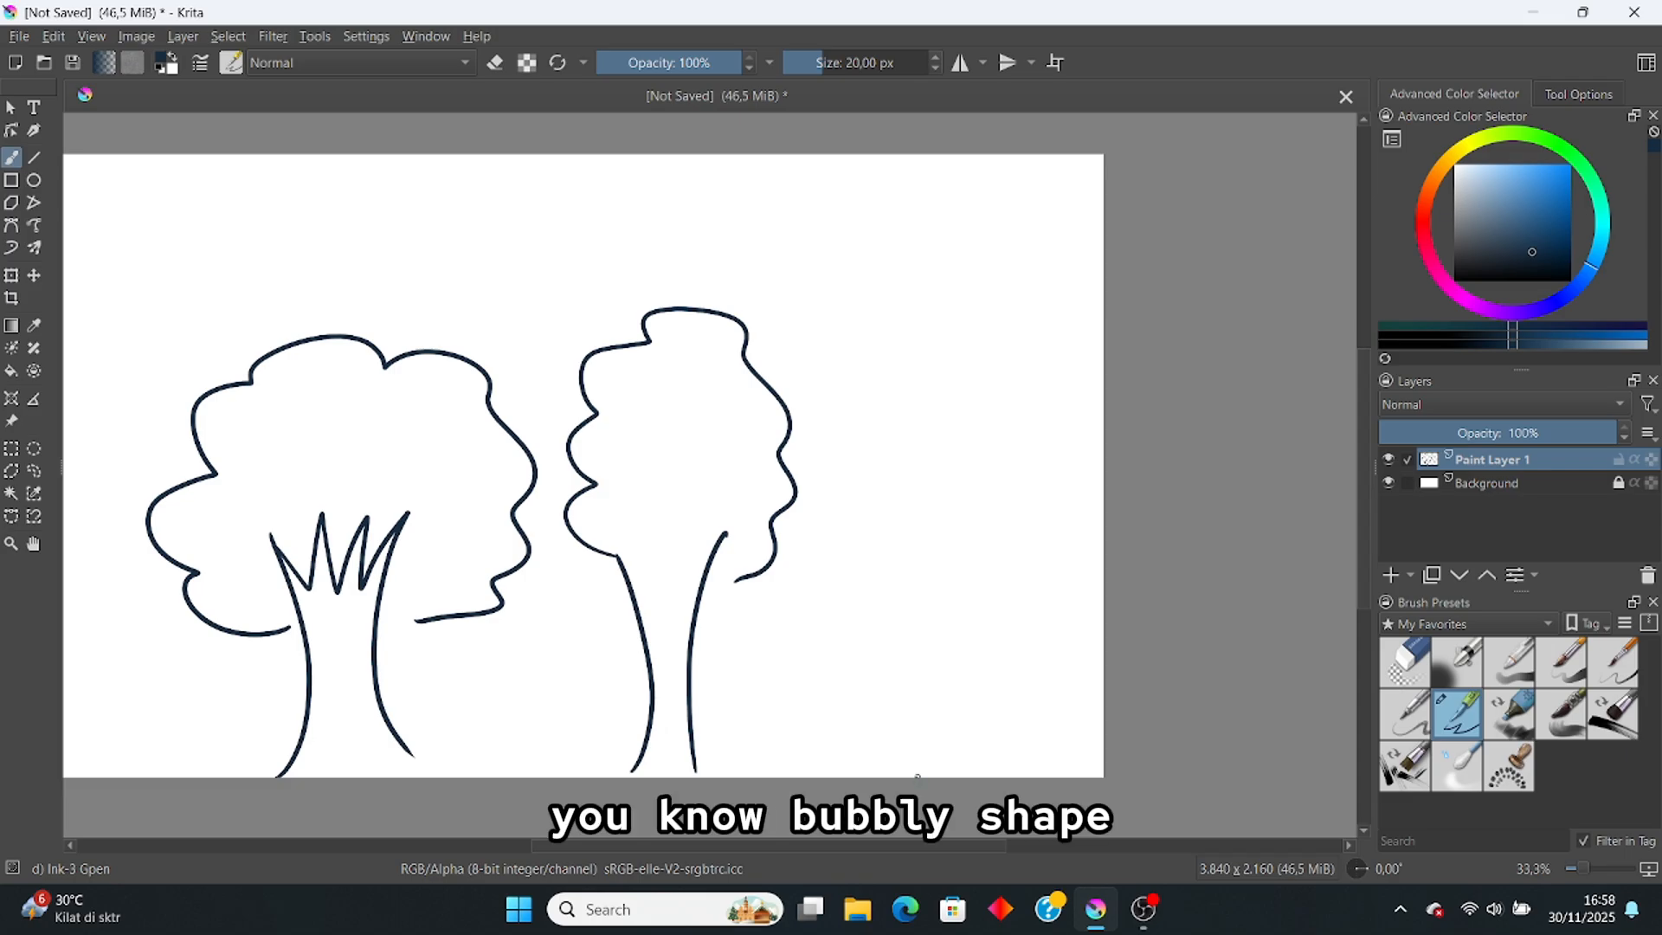
Step: Draw a pine tree with a trunk and zigzag foliage on the right, plus a small smiley above
mouse_move(931, 606)
left_mouse_down()
mouse_move(918, 777)
mouse_move(963, 601)
left_mouse_up()
left_click_drag(850, 596, 1066, 602)
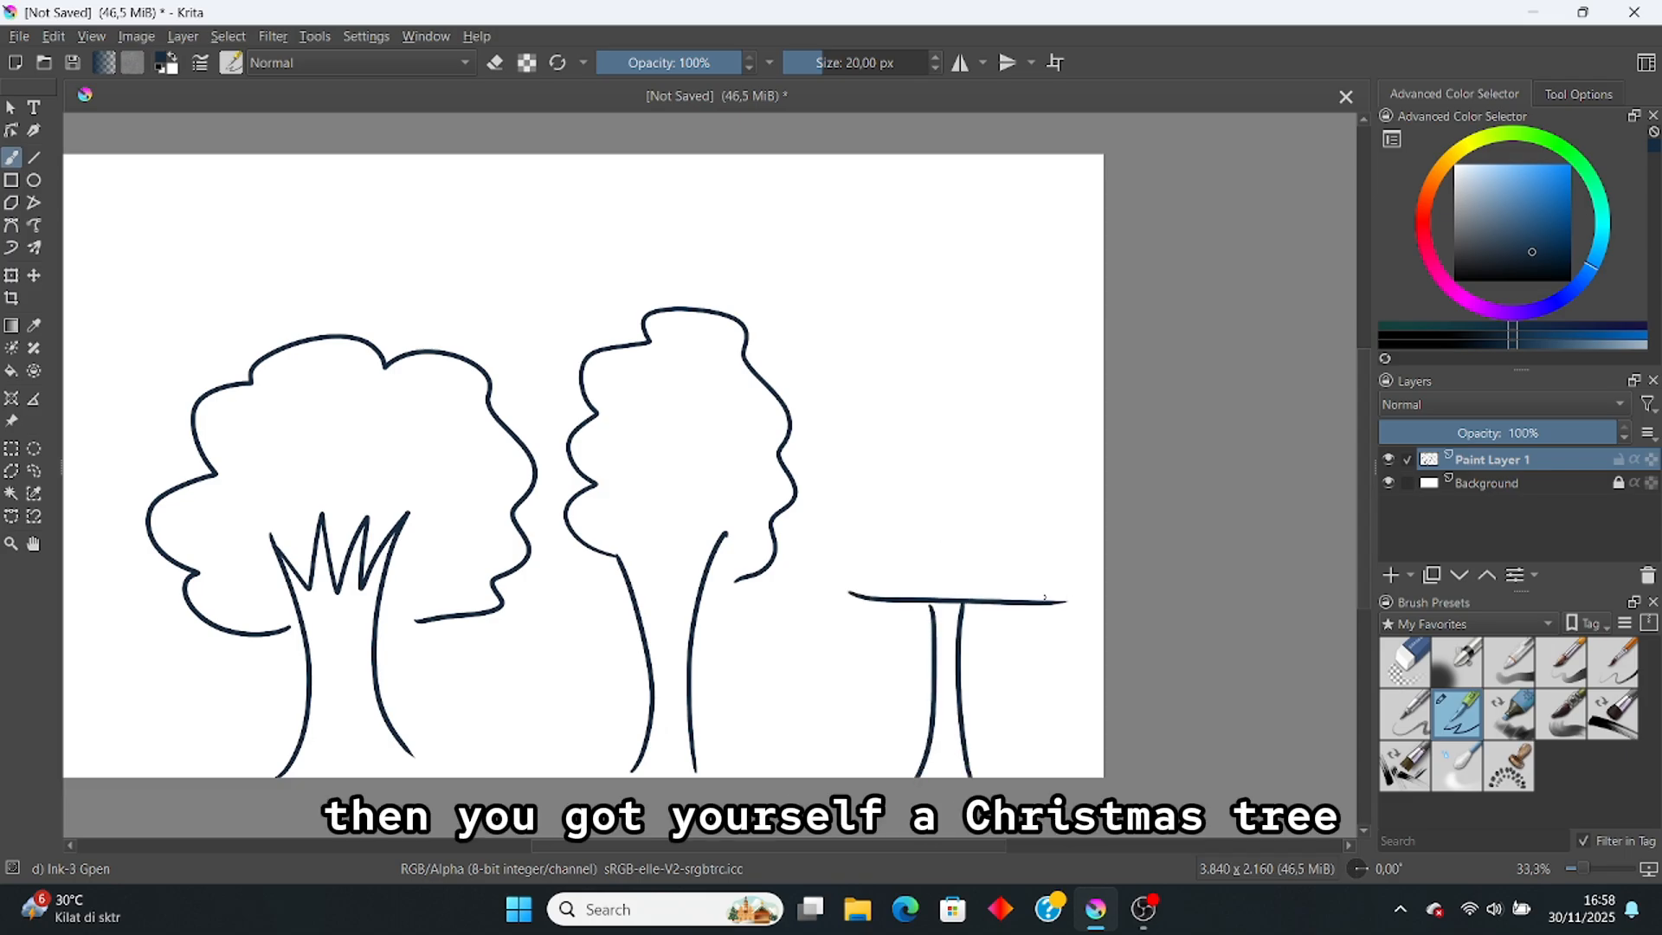
mouse_move(851, 595)
left_mouse_down()
mouse_move(900, 535)
mouse_move(919, 459)
mouse_move(868, 446)
mouse_move(953, 303)
mouse_move(1051, 441)
mouse_move(995, 440)
mouse_move(1048, 525)
mouse_move(1000, 525)
mouse_move(1068, 590)
left_mouse_up()
left_click_drag(856, 515, 1003, 503)
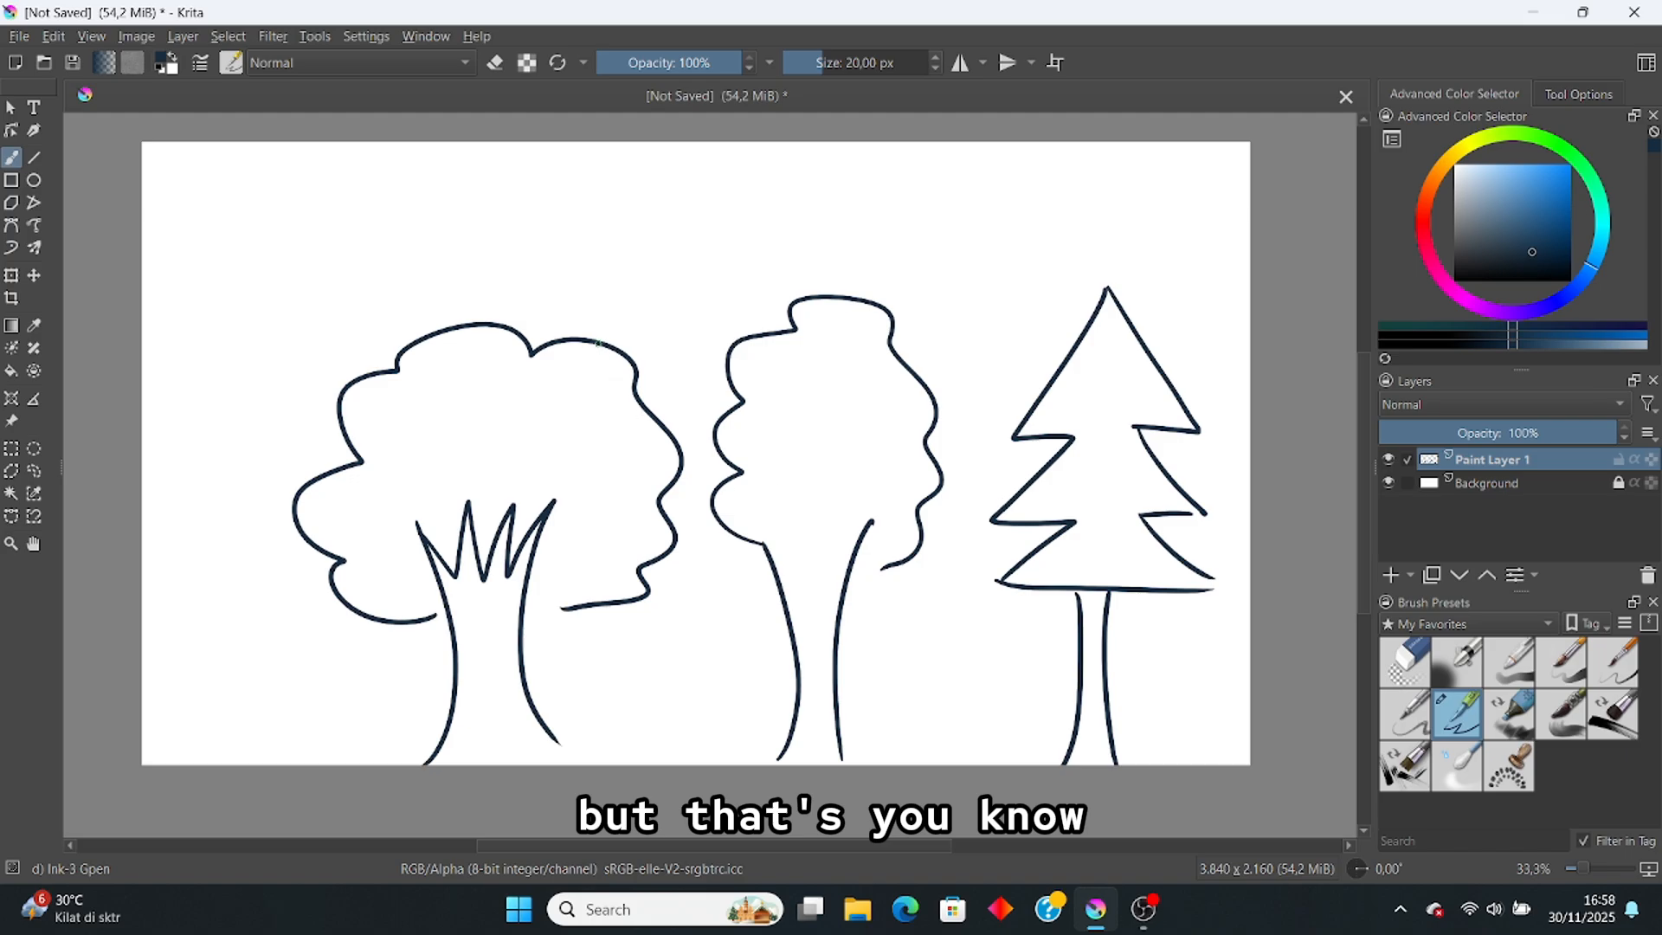
left_click_drag(622, 238, 620, 255)
left_click_drag(637, 236, 635, 251)
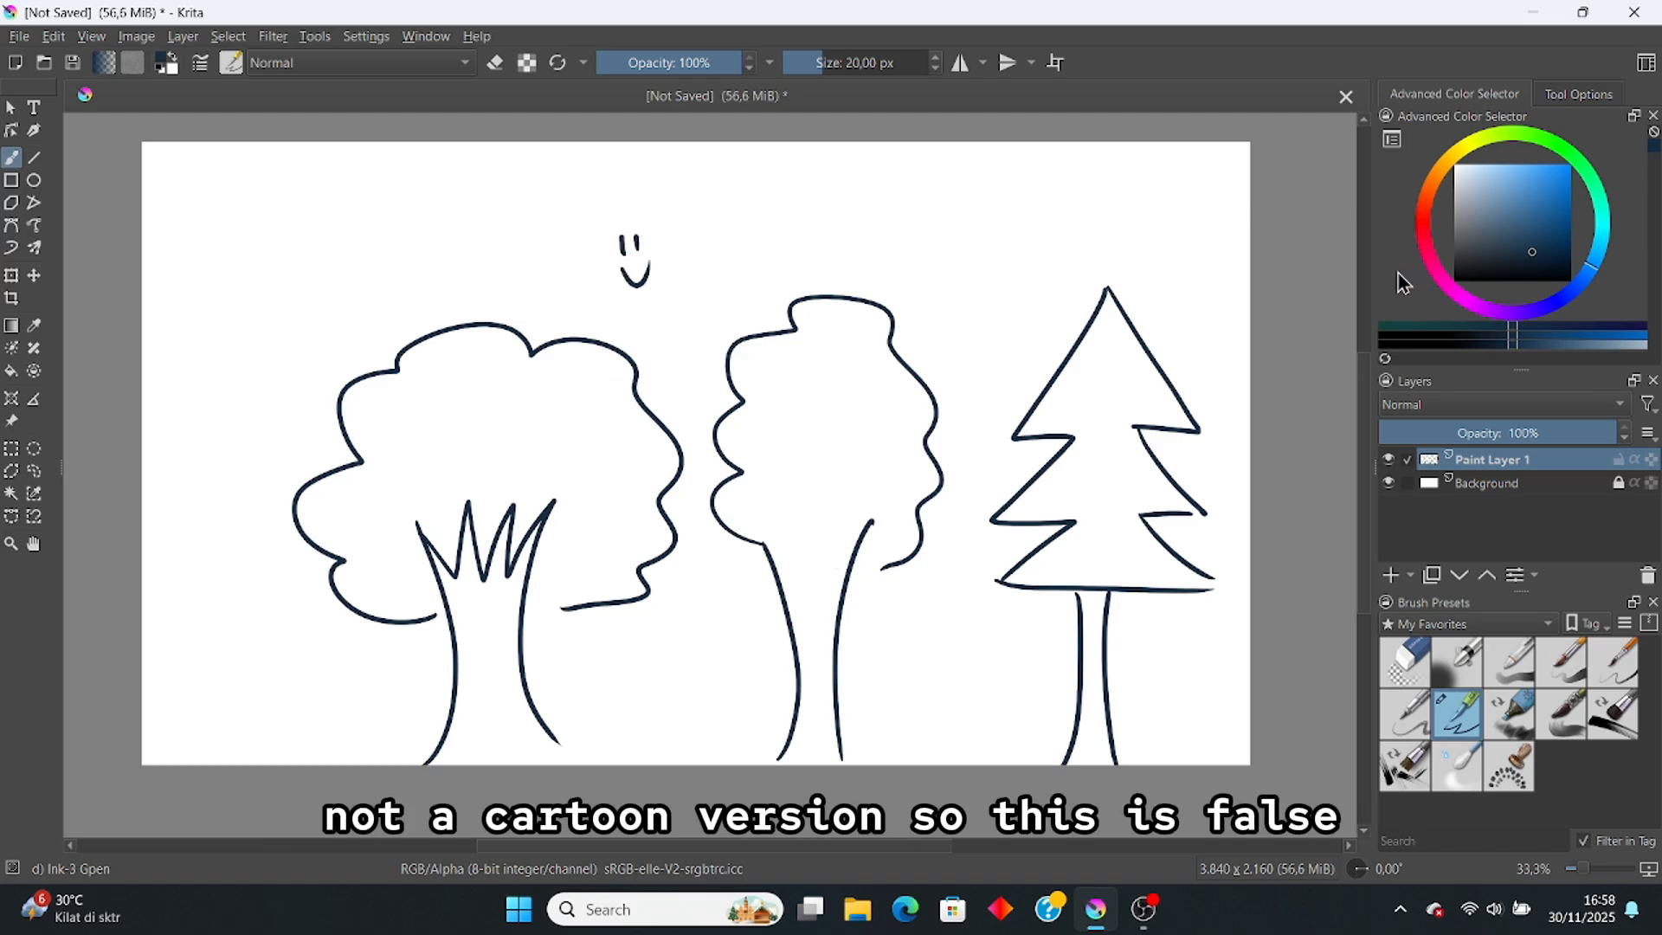
Step: Cross out the trees with a strong red X, then undo everything back to a blank canvas
left_click(1441, 219)
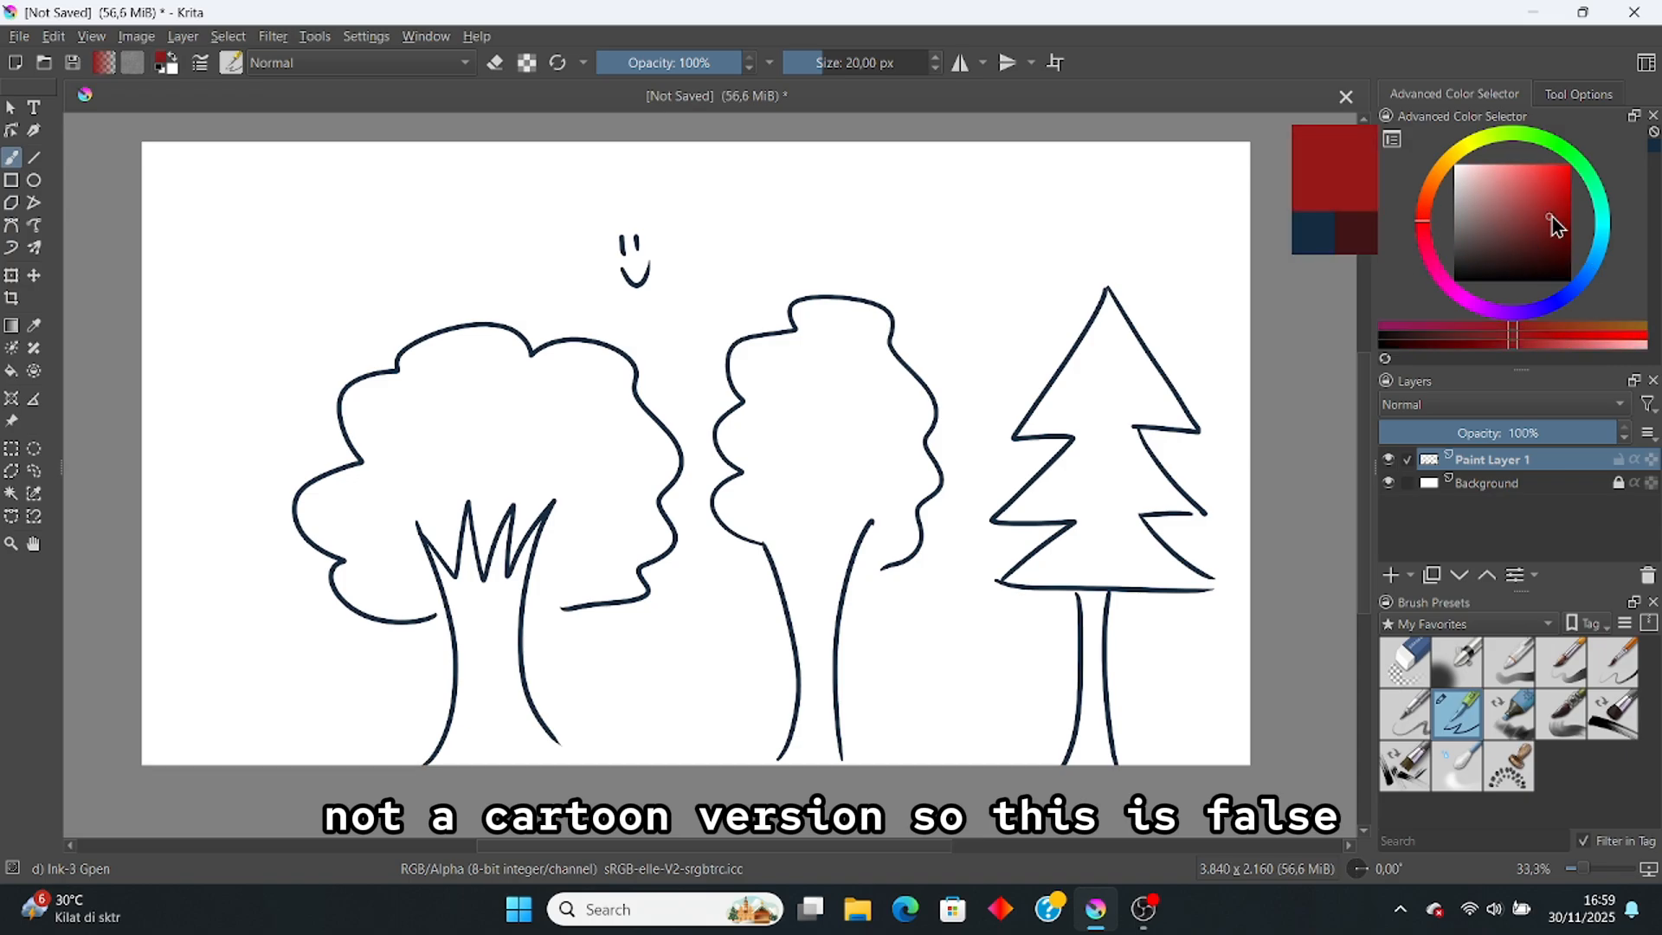
left_click(1567, 187)
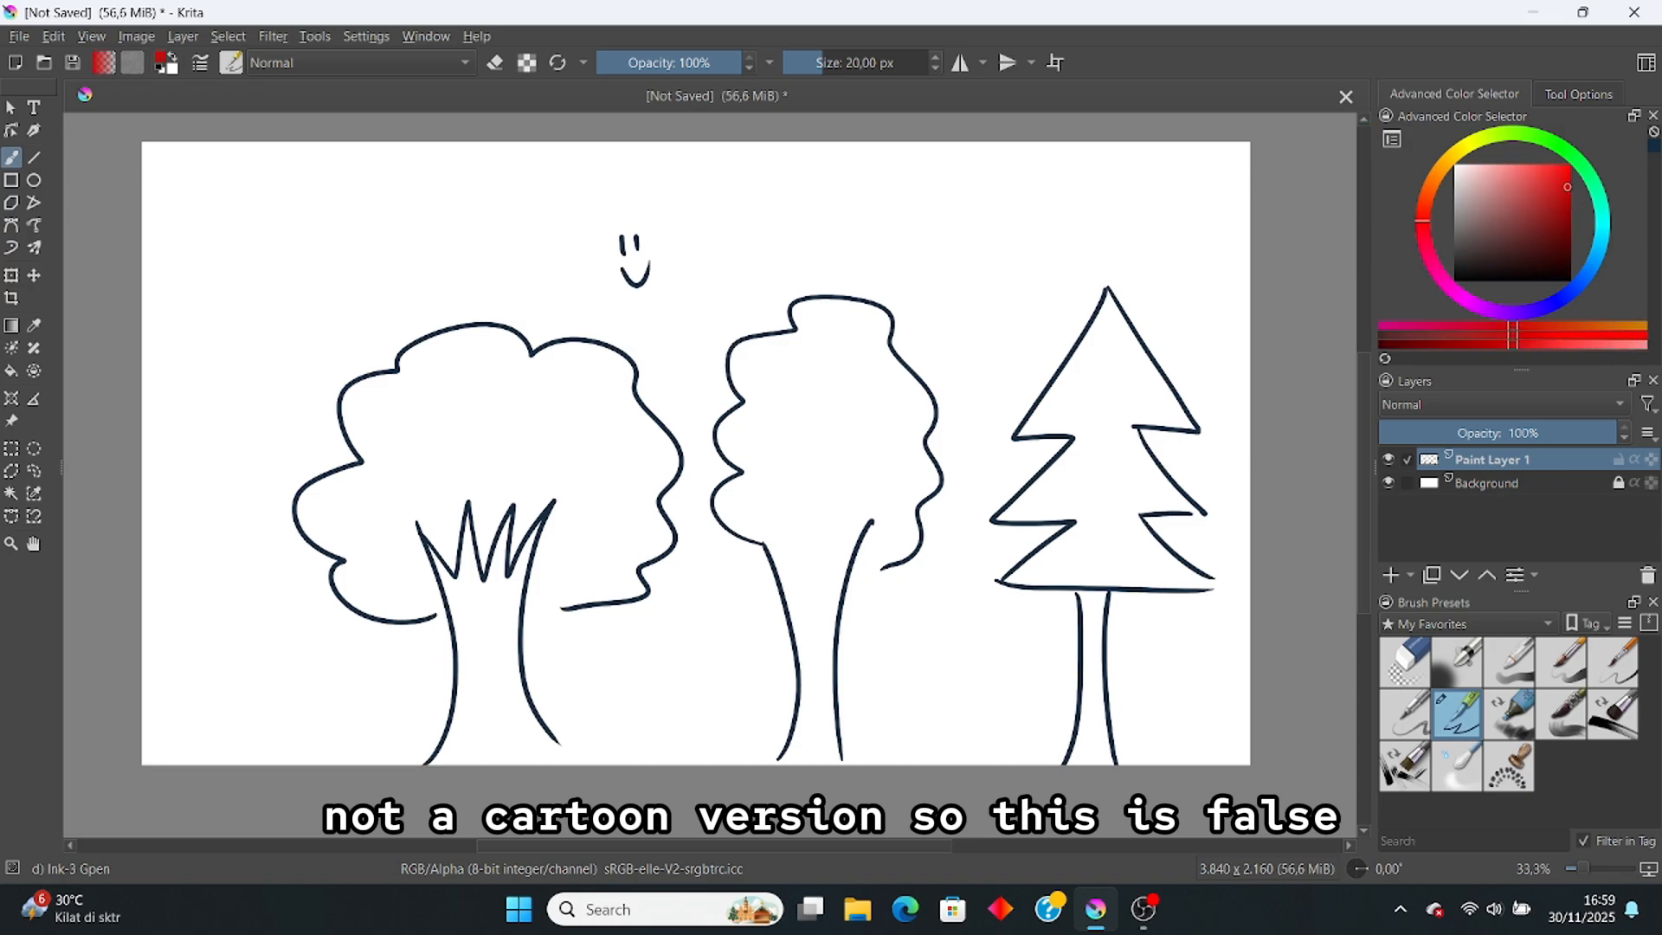
left_click_drag(270, 168, 1249, 645)
left_click_drag(319, 667, 1132, 173)
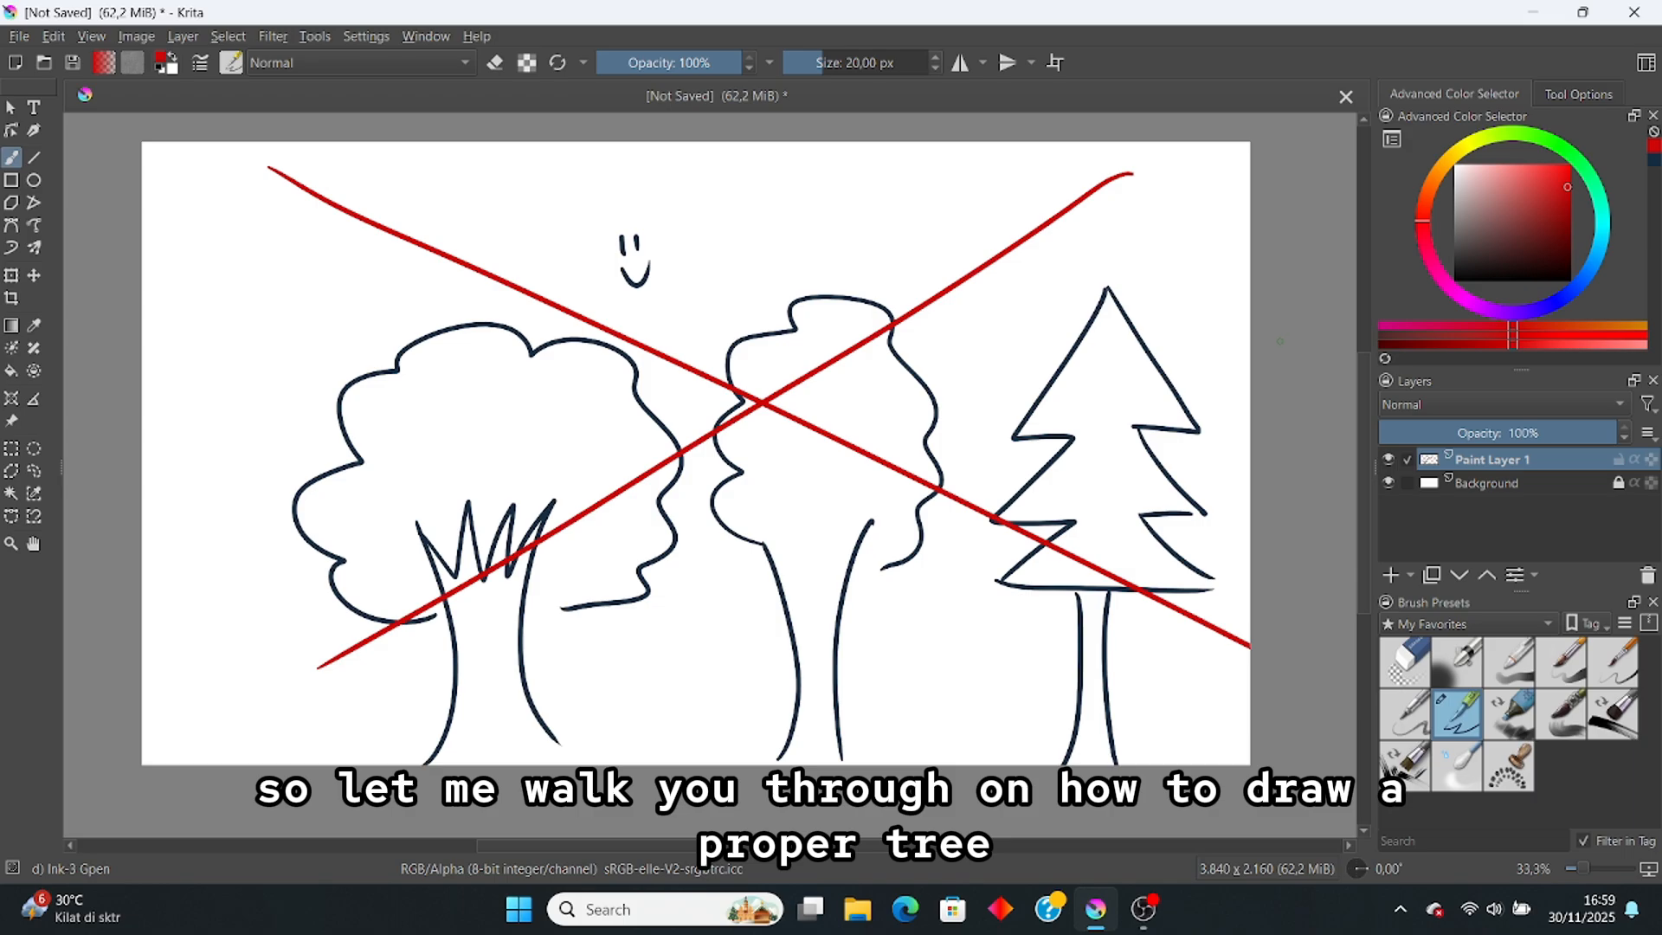
key("ctrl+z")
key("ctrl+z")
key("ctrl+z")
key("ctrl+z")
key("ctrl+z")
key("ctrl+z")
key("ctrl+z")
key("ctrl+z")
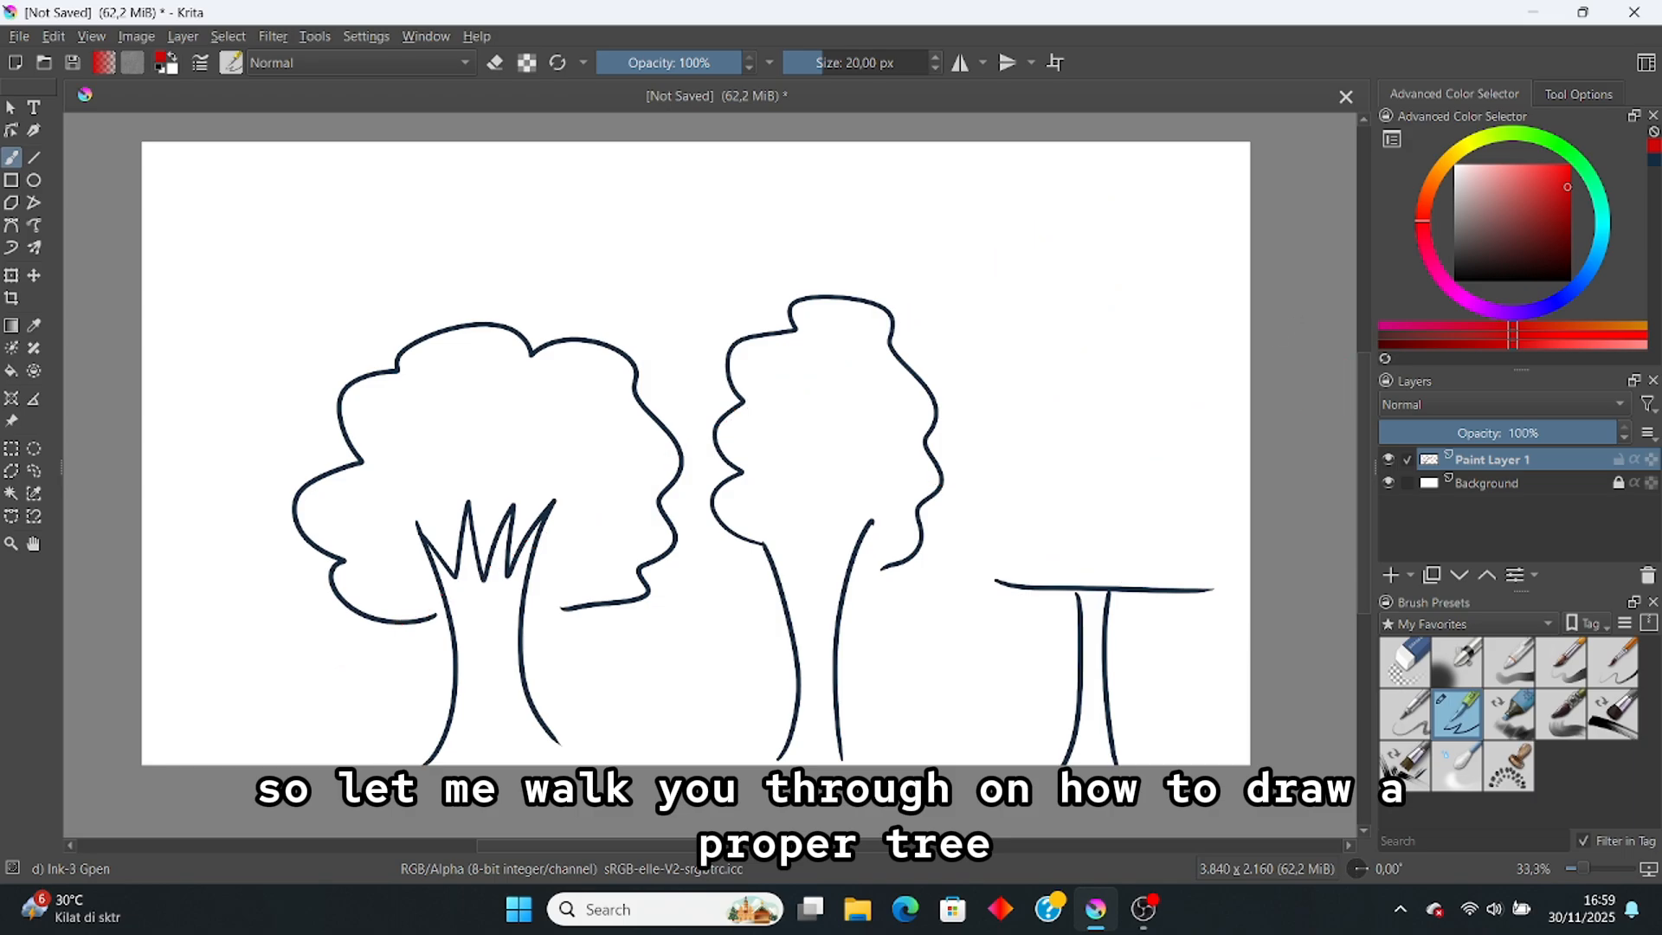
key("ctrl+z")
key("ctrl+z")
key("ctrl+z")
key("ctrl+z")
key("ctrl+z")
key("ctrl+z")
key("ctrl+z")
key("ctrl+z")
key("ctrl+z")
key("ctrl+z")
key("ctrl+z")
key("ctrl+z")
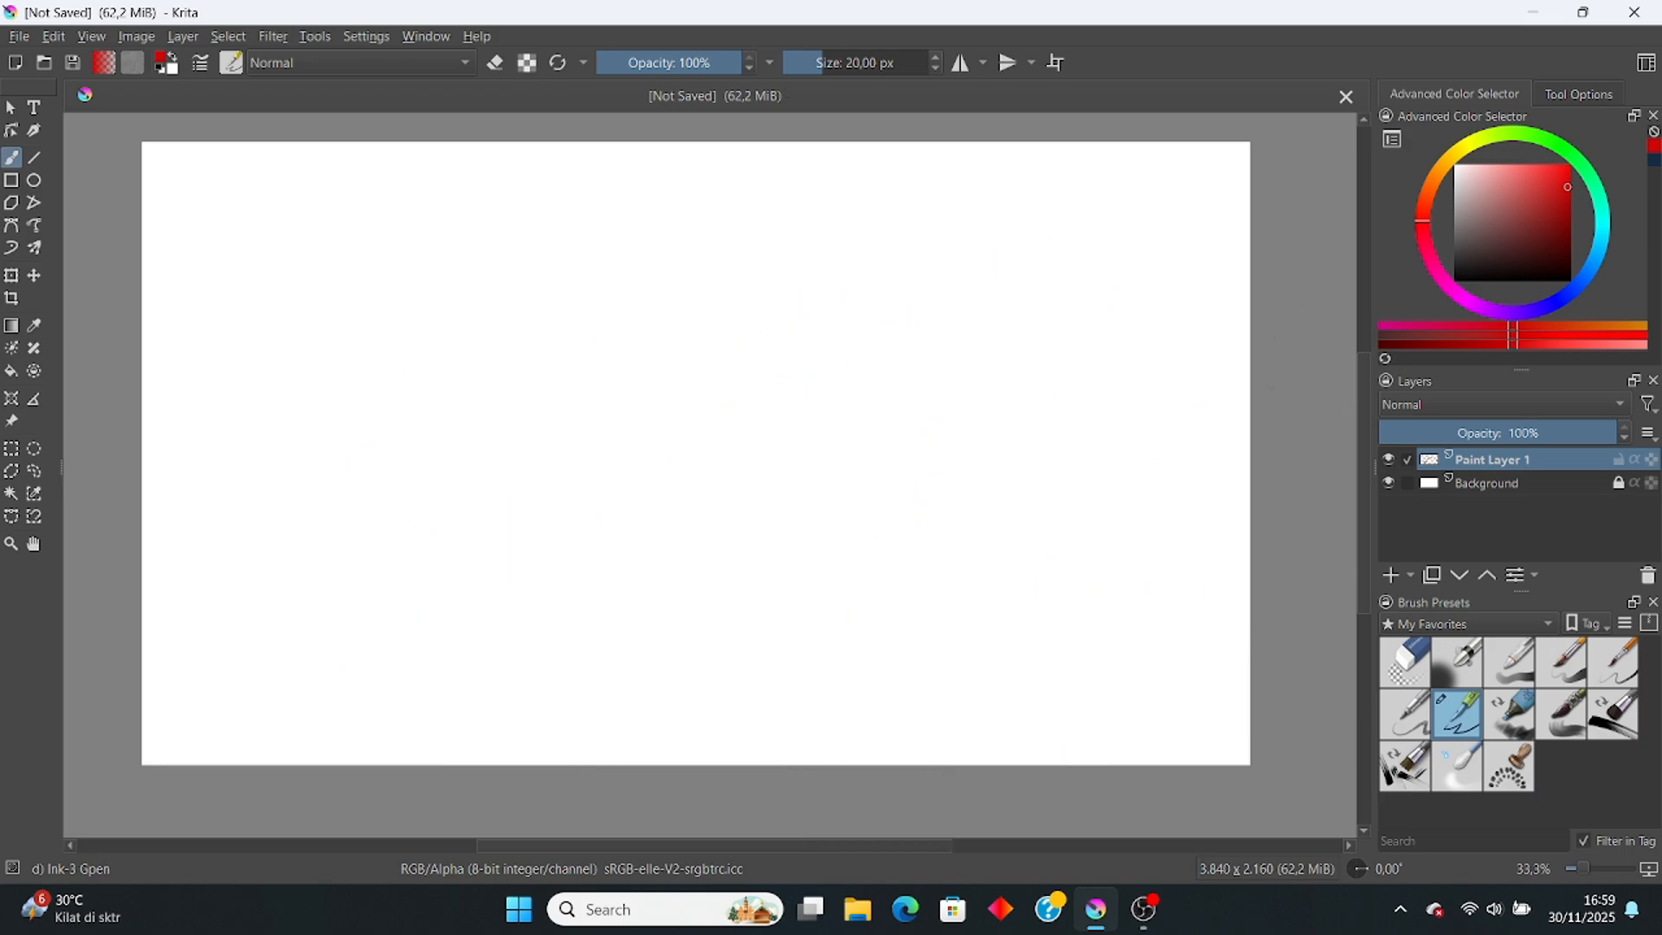
Step: Switch to the Pencil-4 Soft brush in dark blue and undo a test stroke
left_click(1411, 712)
left_click(1655, 163)
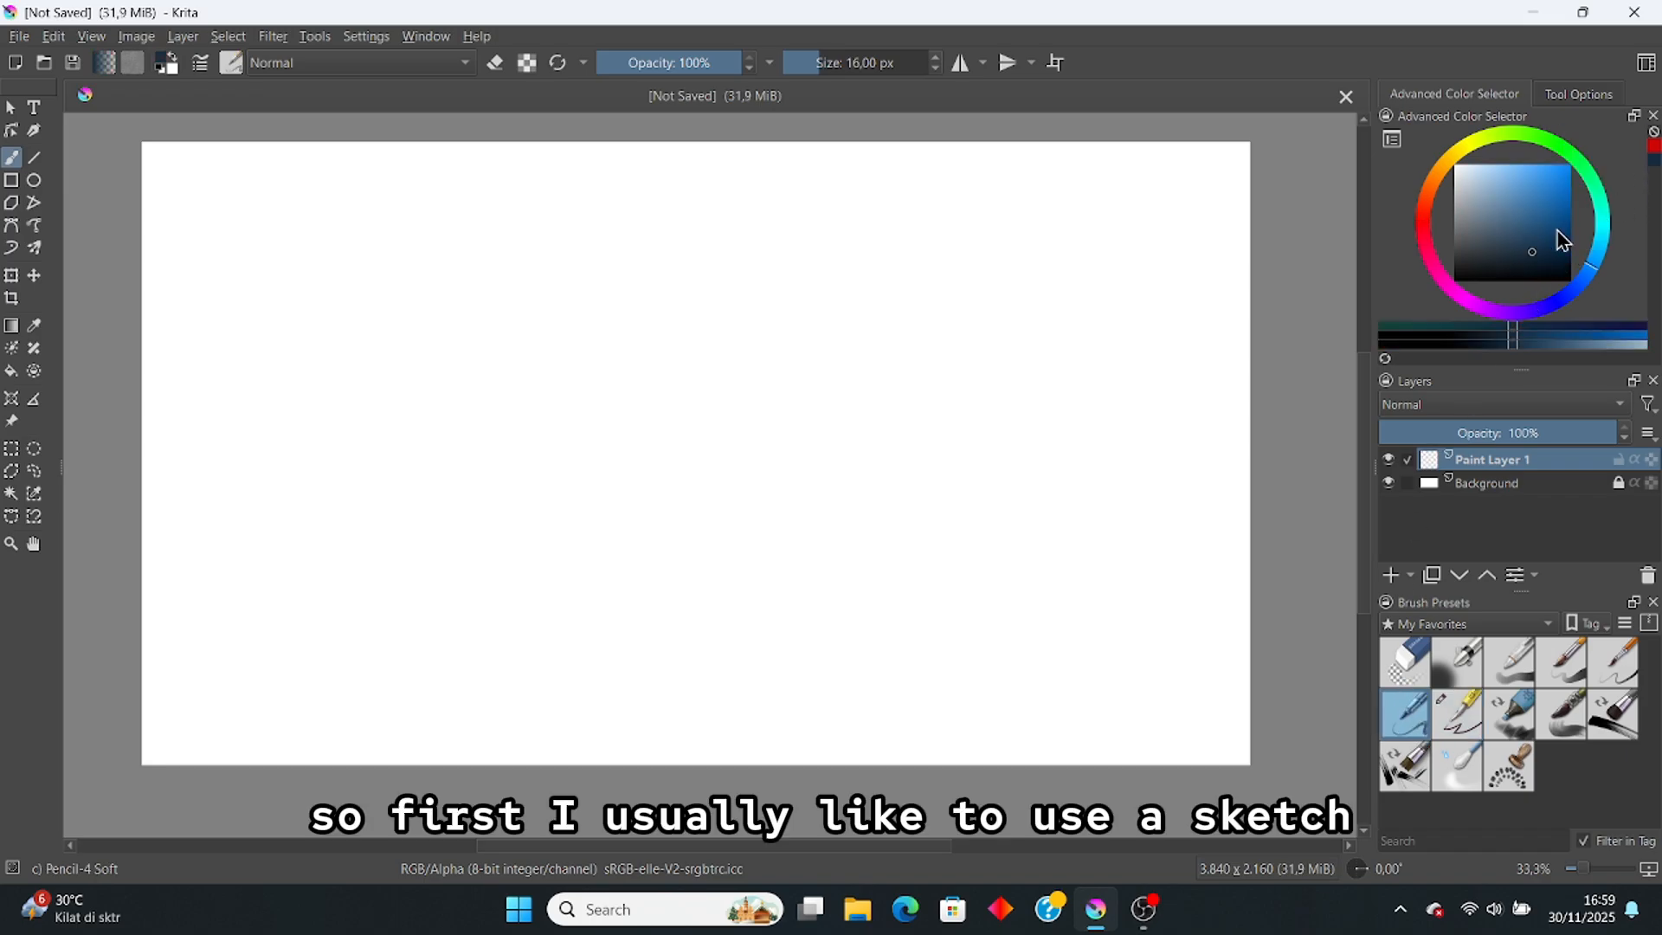
left_click_drag(862, 443, 894, 558)
key("ctrl+z")
Step: Set the brush size to 25 px and undo a trial pencil line
scroll(751, 539, "up", 1)
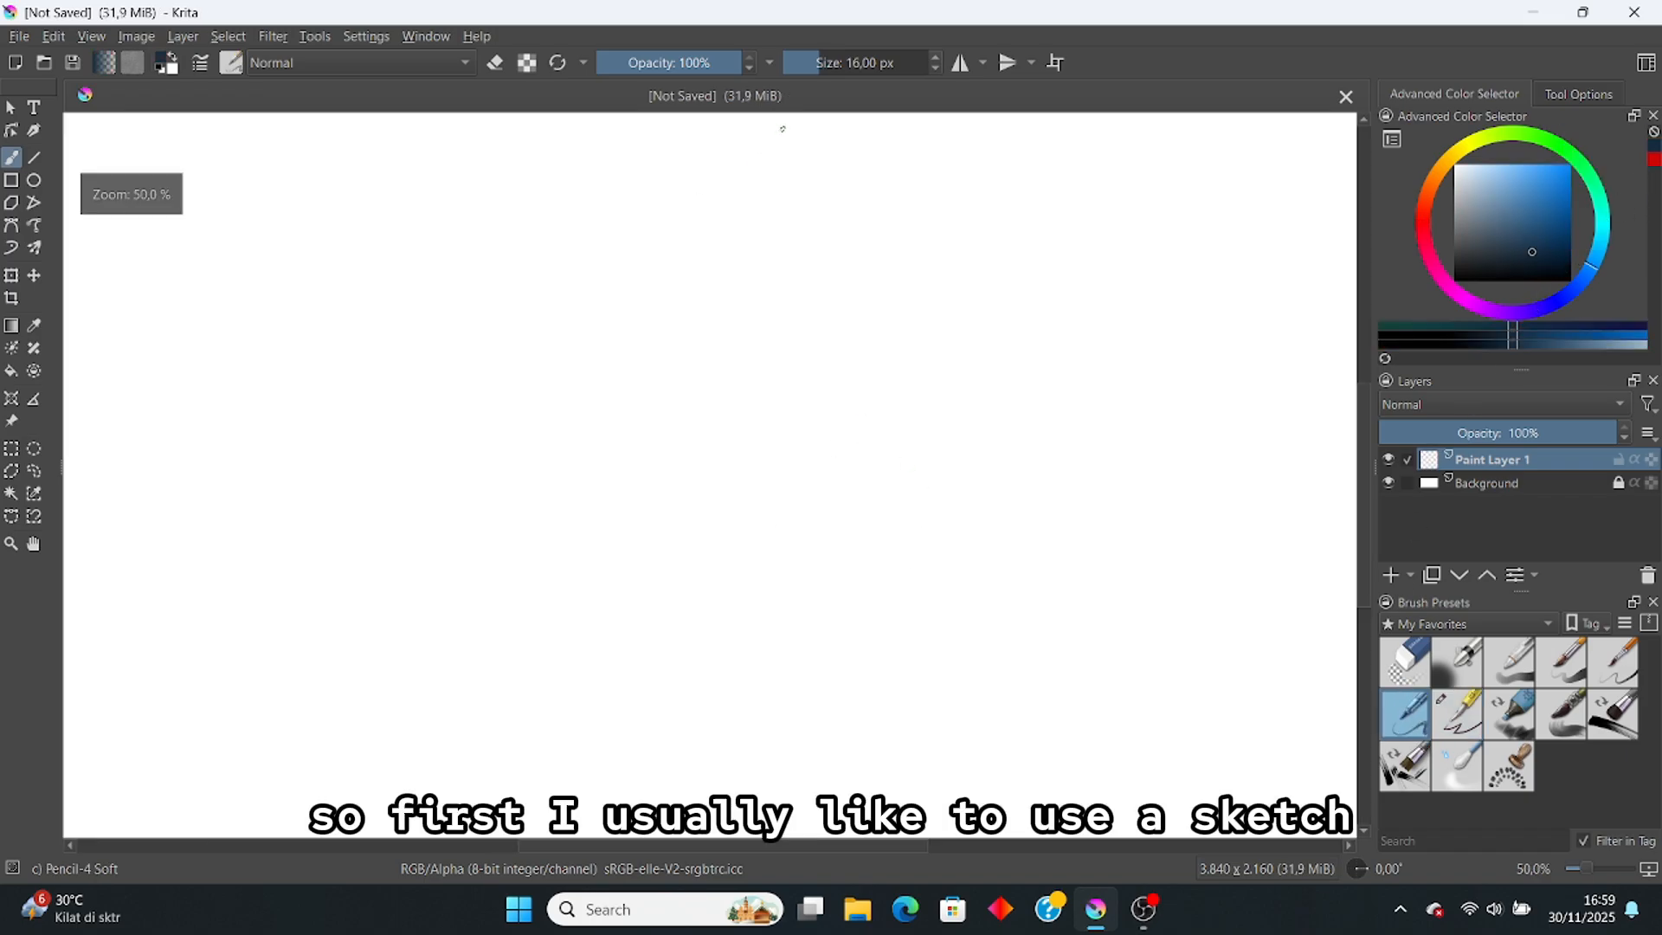
double_click(855, 62)
type("25")
key("Return")
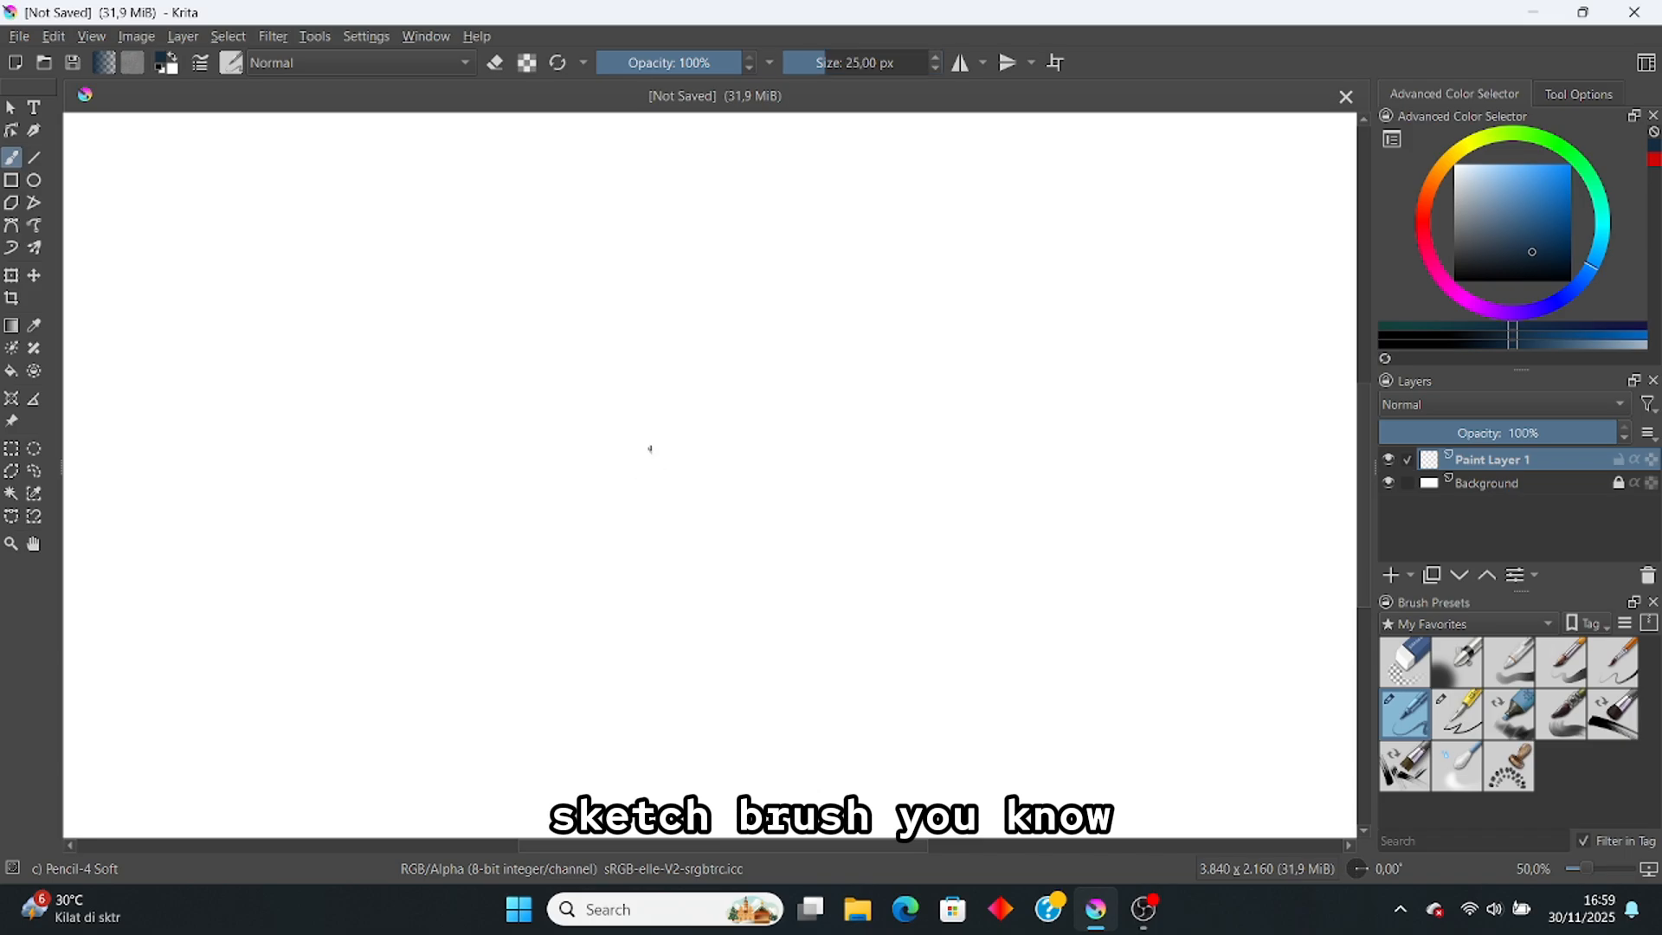
left_click_drag(650, 446, 646, 589)
scroll(641, 502, "down", 1)
key("ctrl+z")
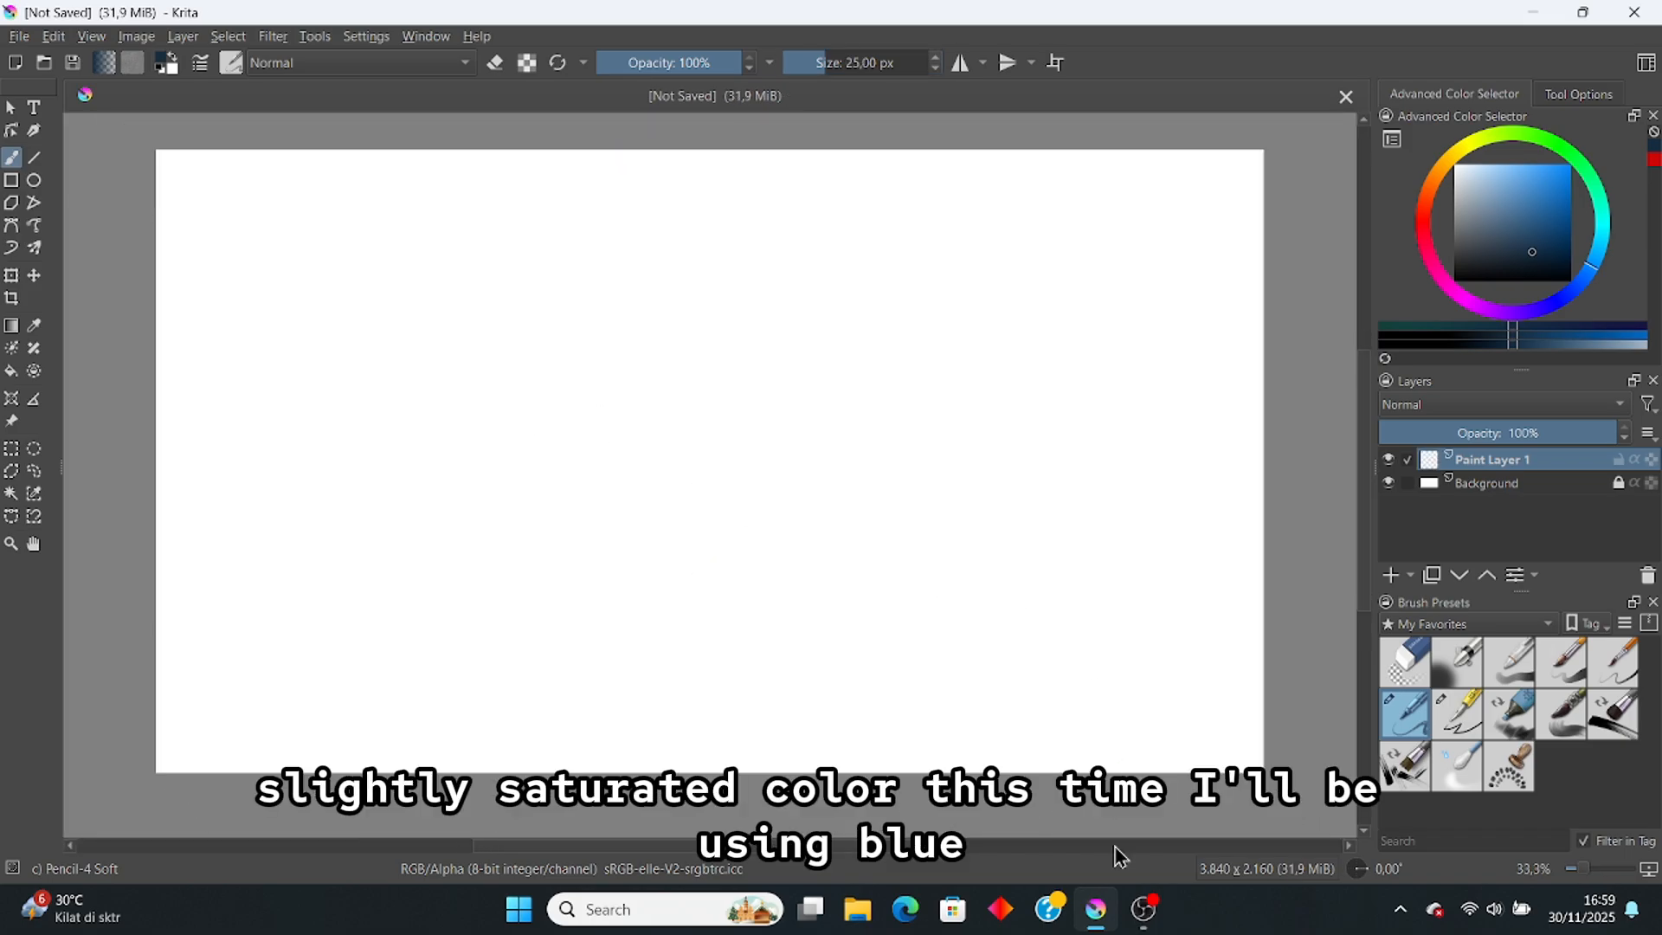
left_click_drag(728, 642, 741, 640)
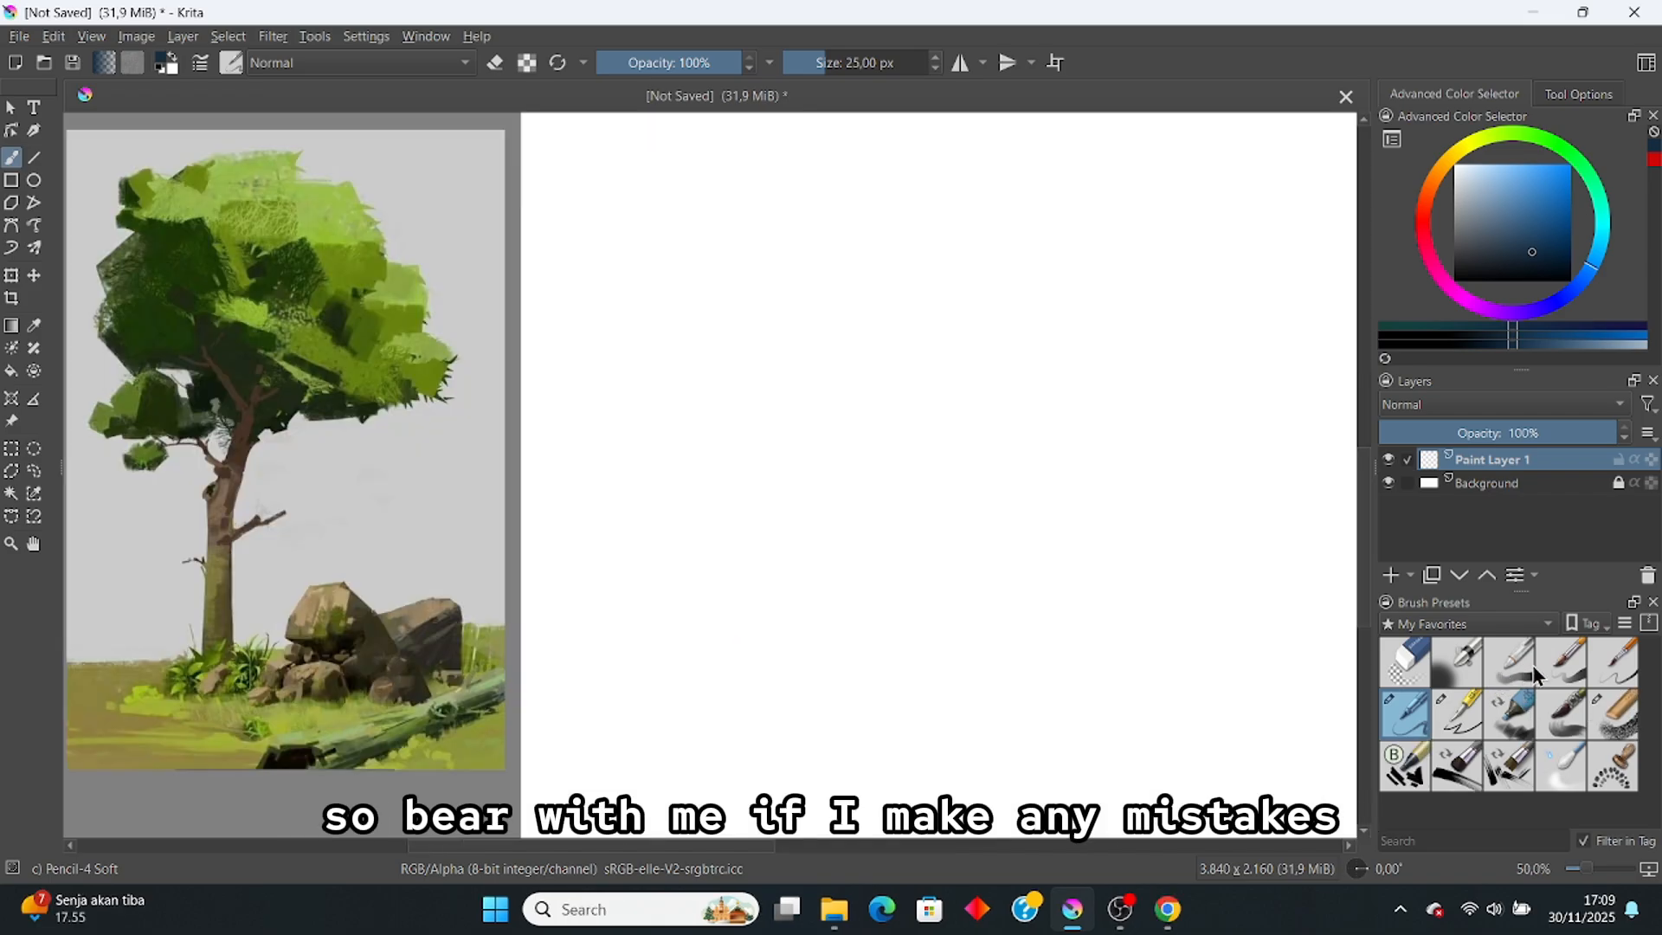
Step: Select the Basic-6 Details brush with brown sampled from the reference trunk
left_click(1614, 664)
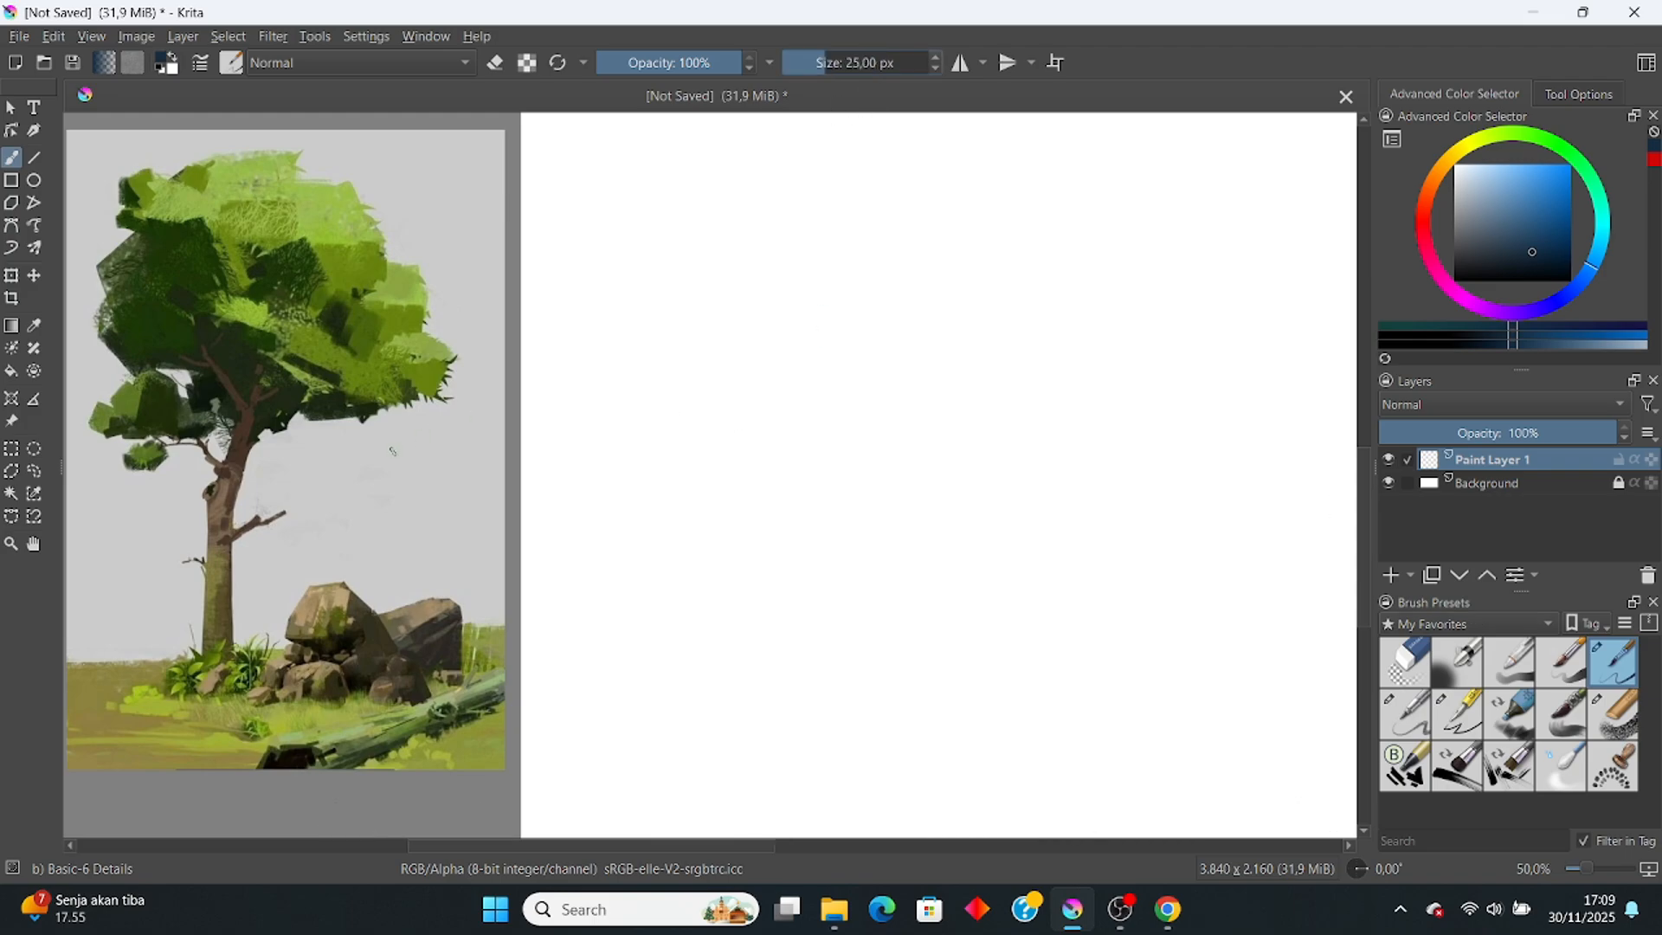
left_click(260, 522, "ctrl")
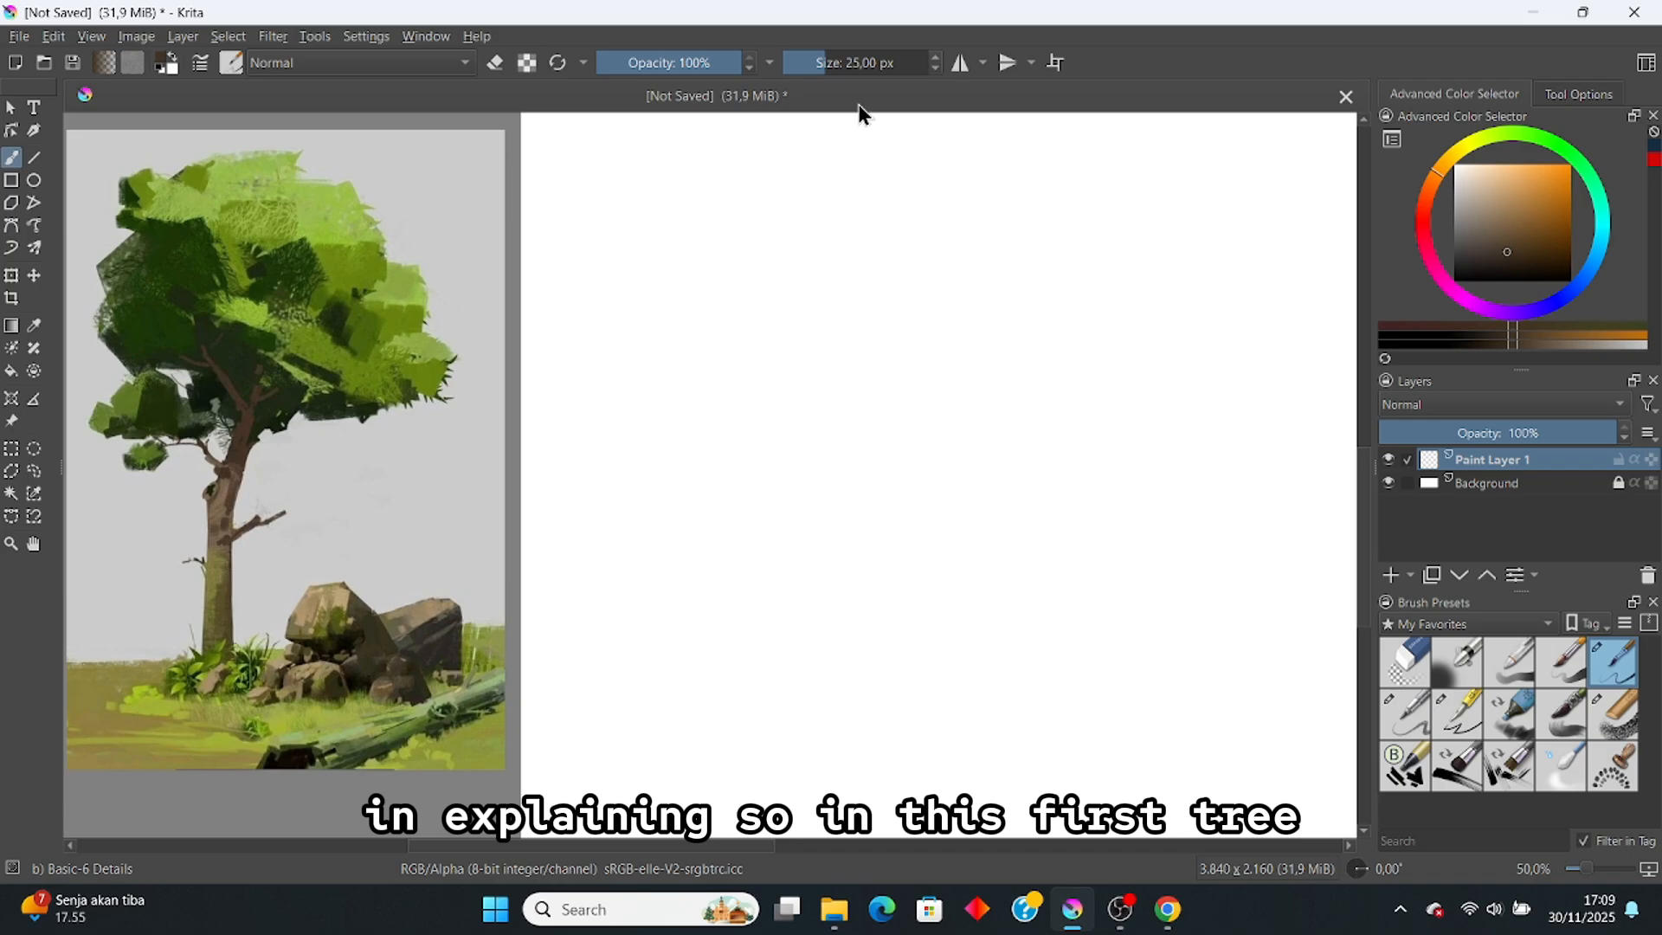
left_click_drag(782, 287, 847, 441)
key("ctrl+z")
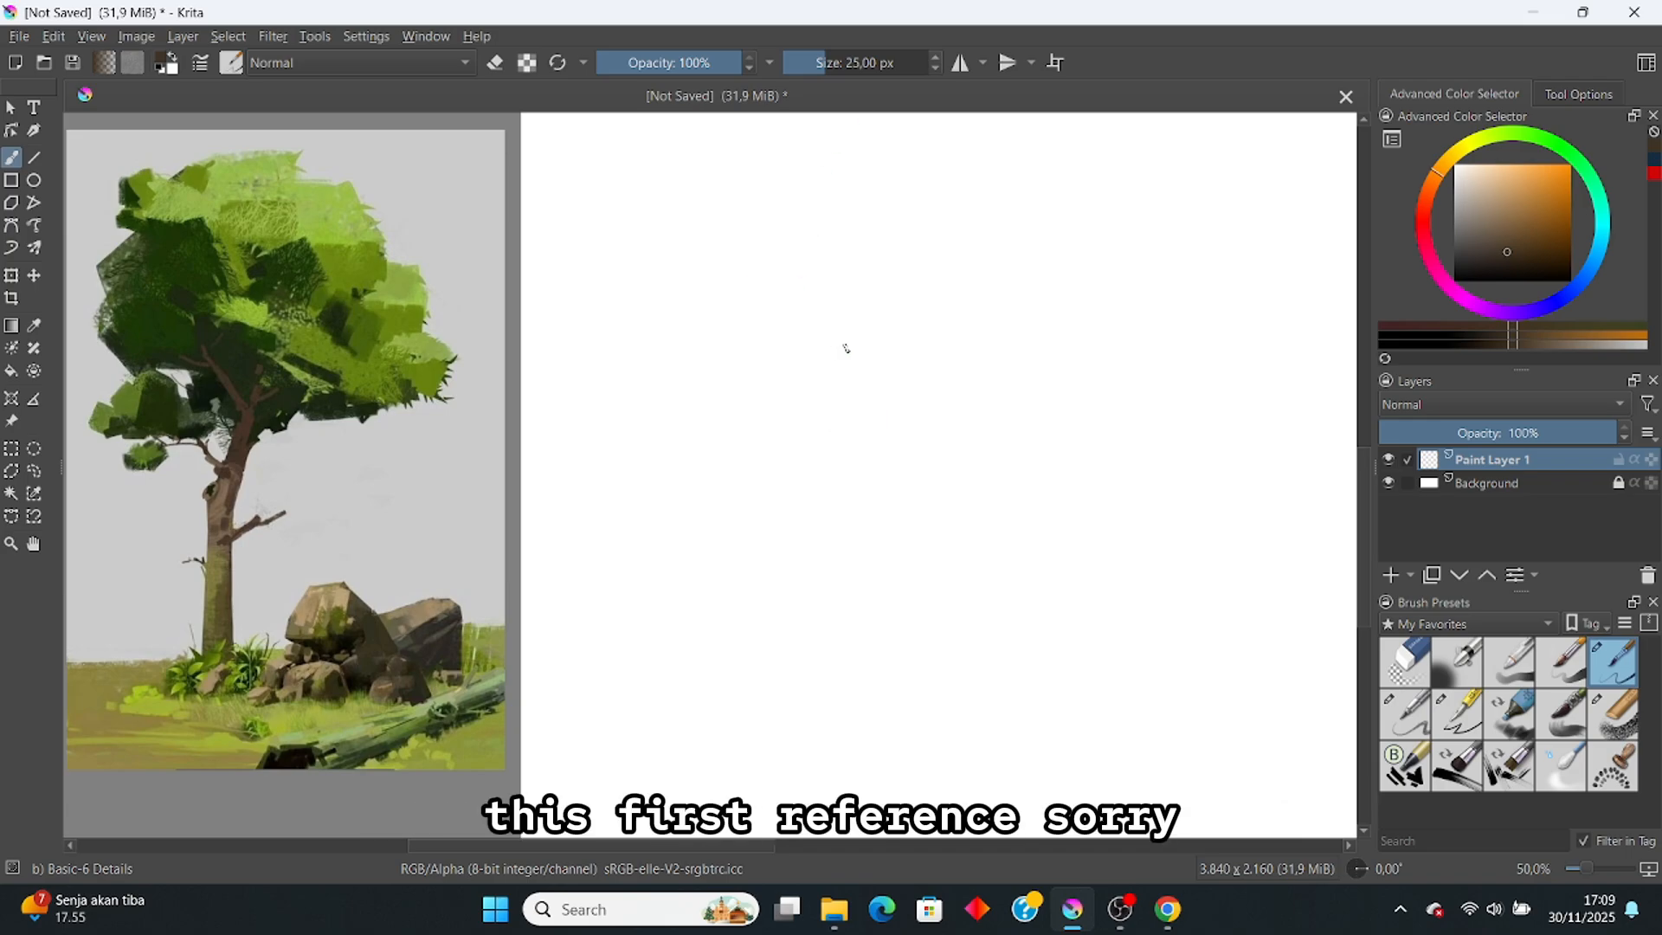
Step: Set the brush size to 40 px and undo a test stroke
left_click(857, 61)
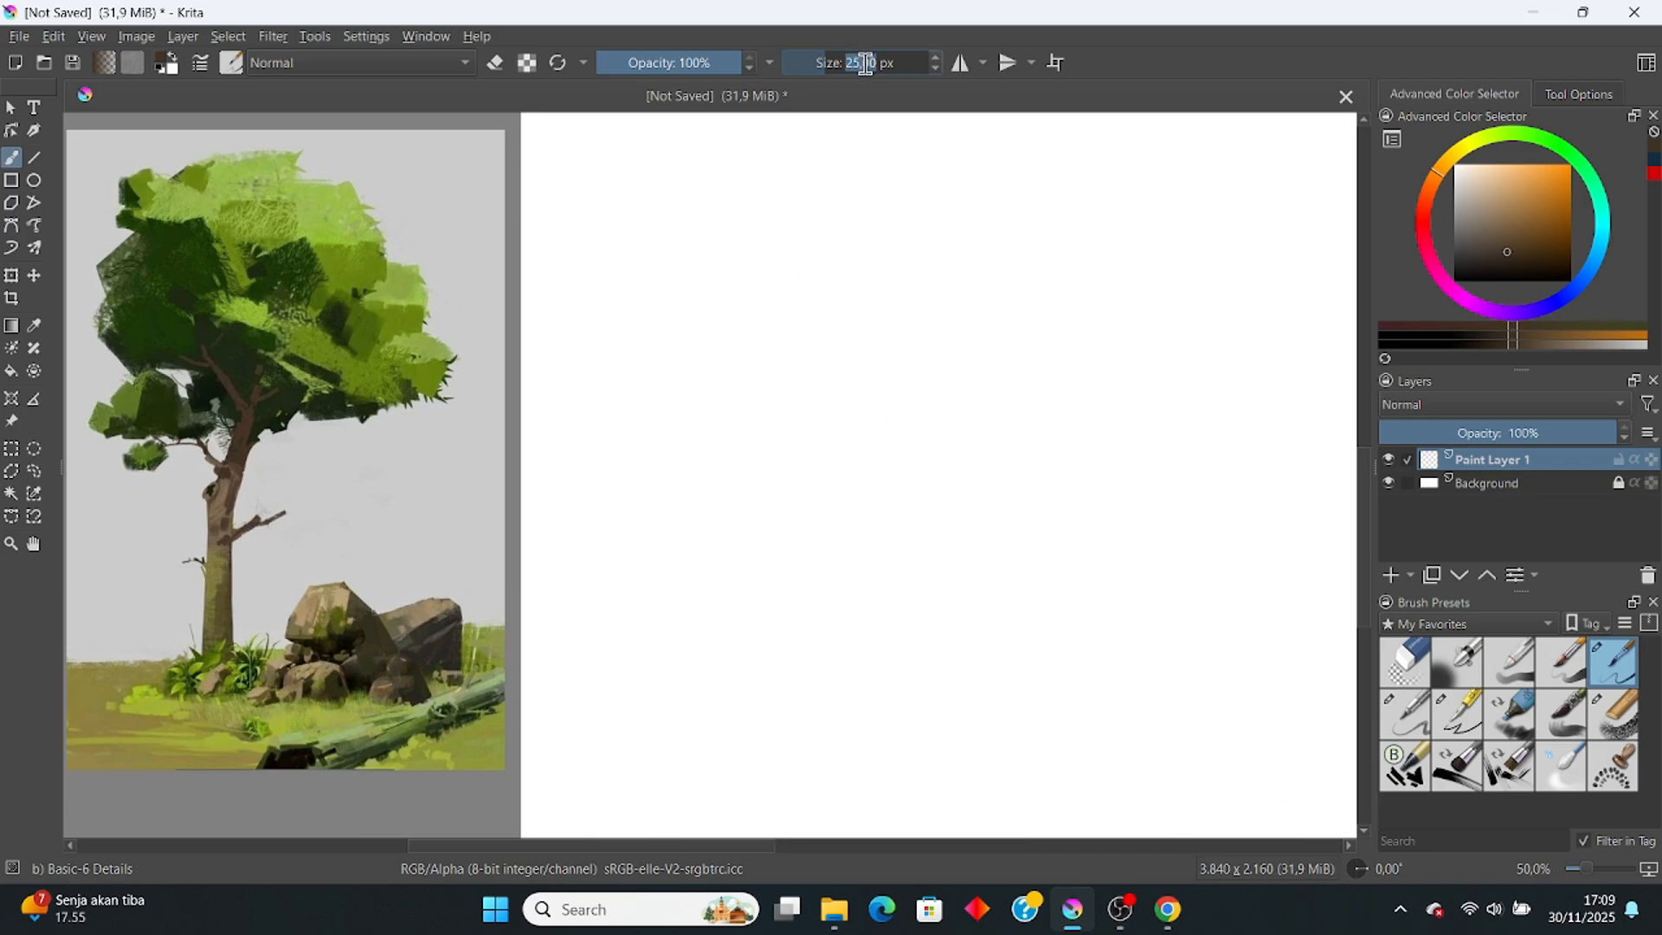
type("40")
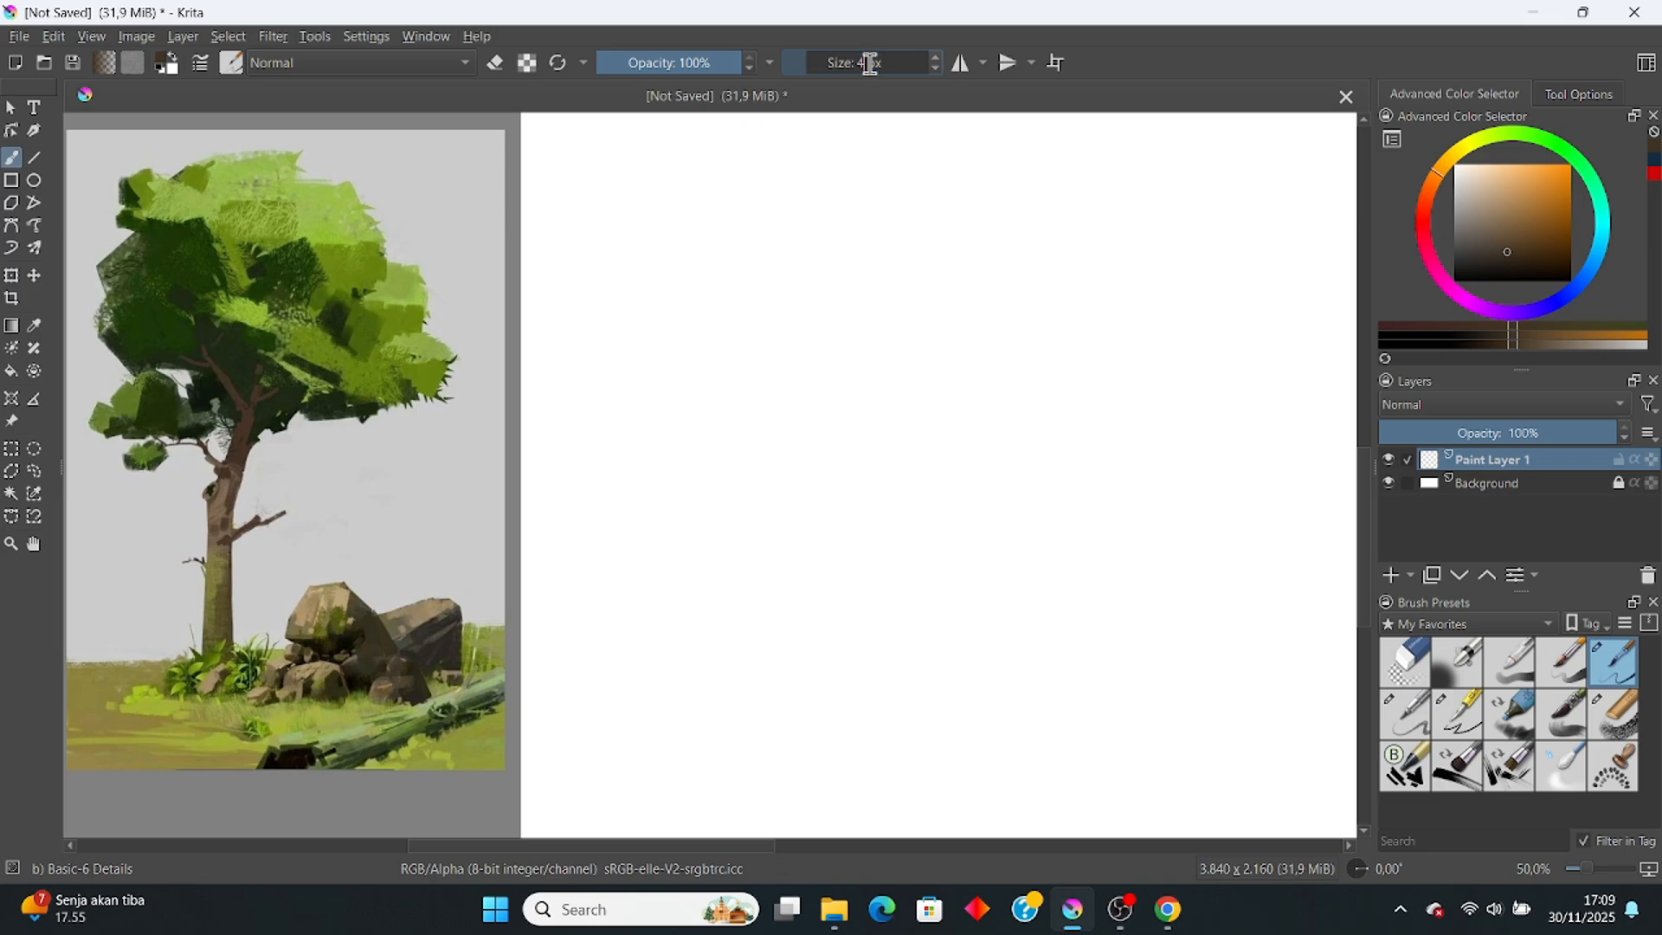
key("Return")
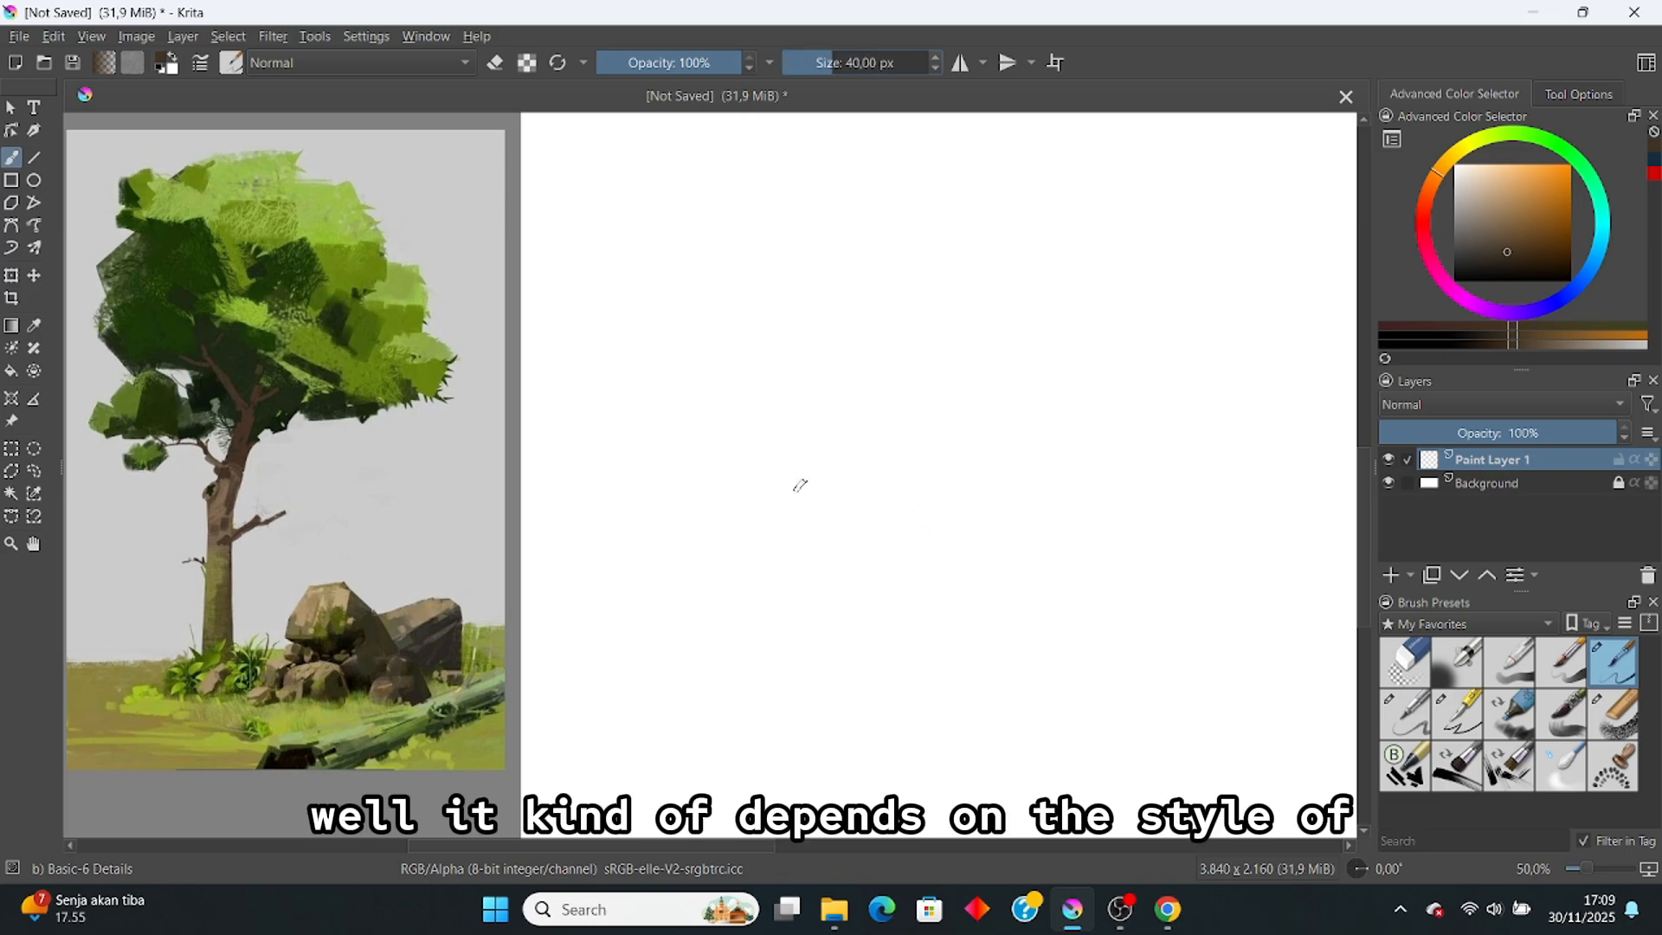
left_click_drag(947, 638, 970, 565)
key("ctrl+z")
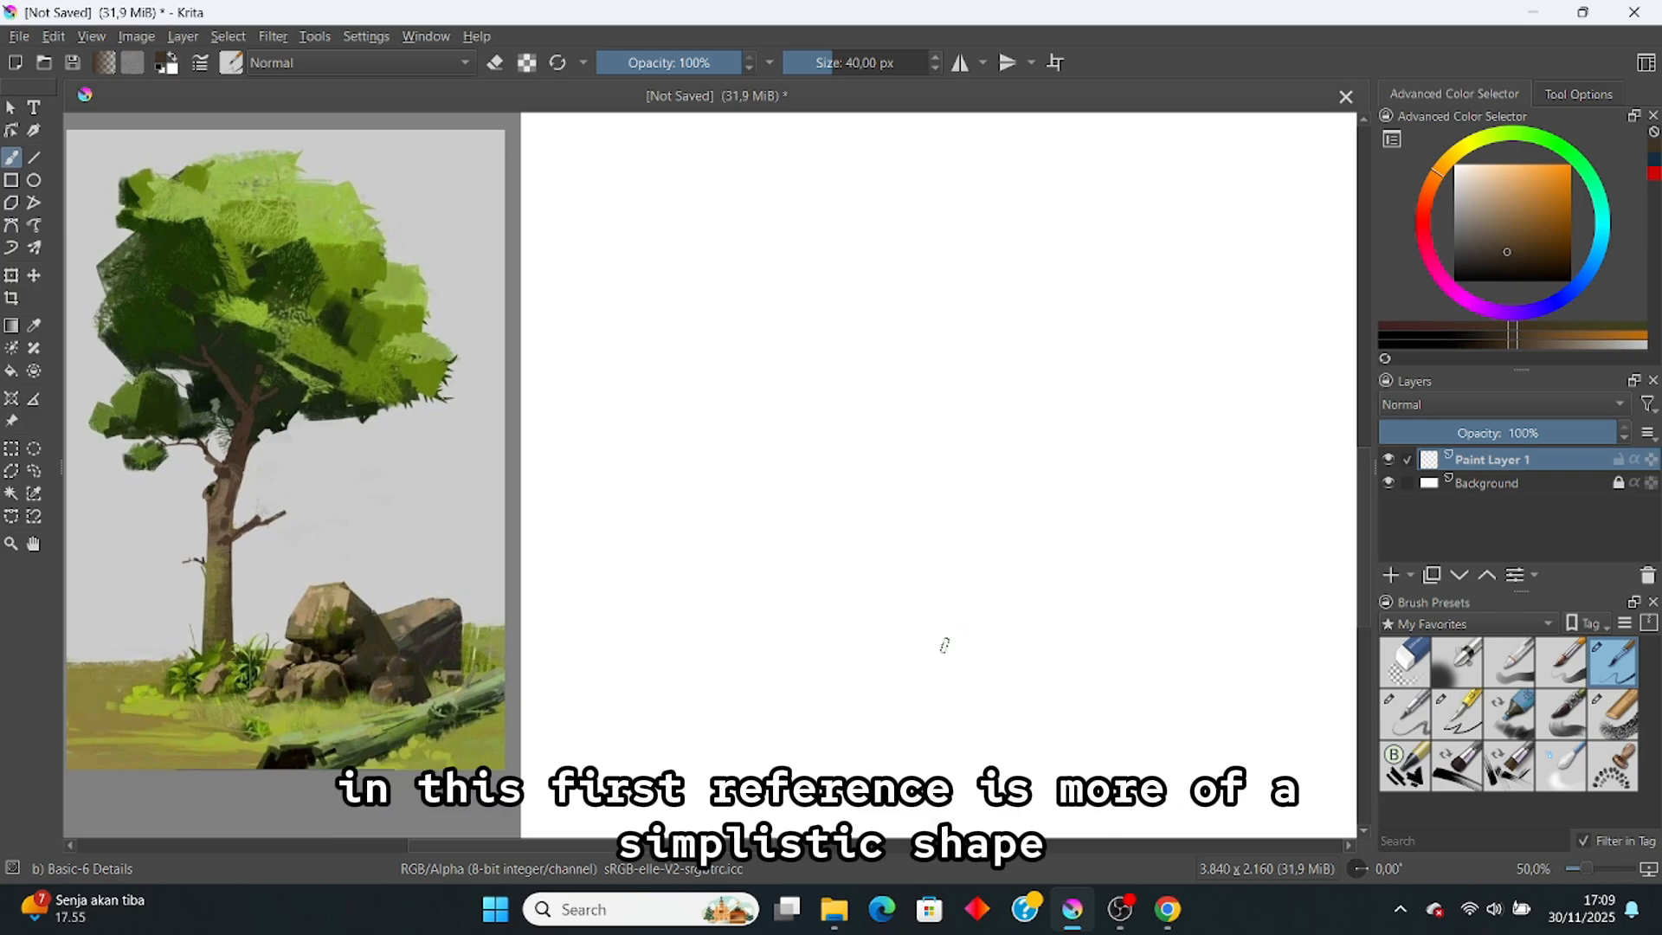
Step: Paint a crooked brown trunk, thickened at its bend, with one branch left and one upper right
left_click_drag(944, 646, 993, 556)
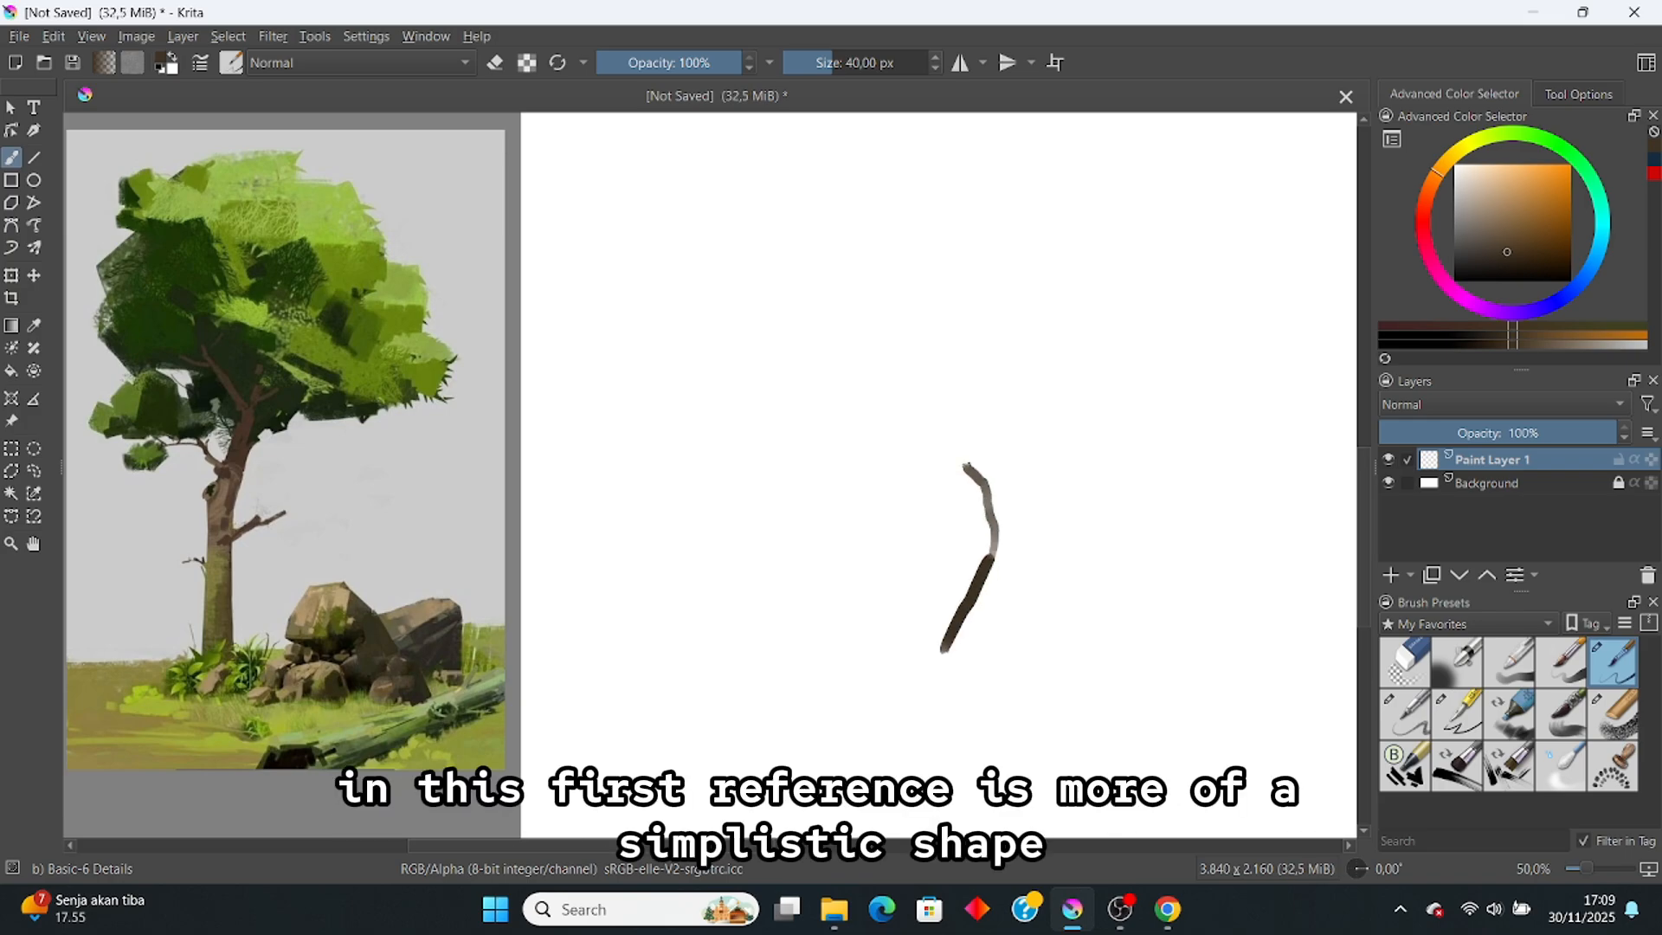
left_click_drag(949, 432, 909, 316)
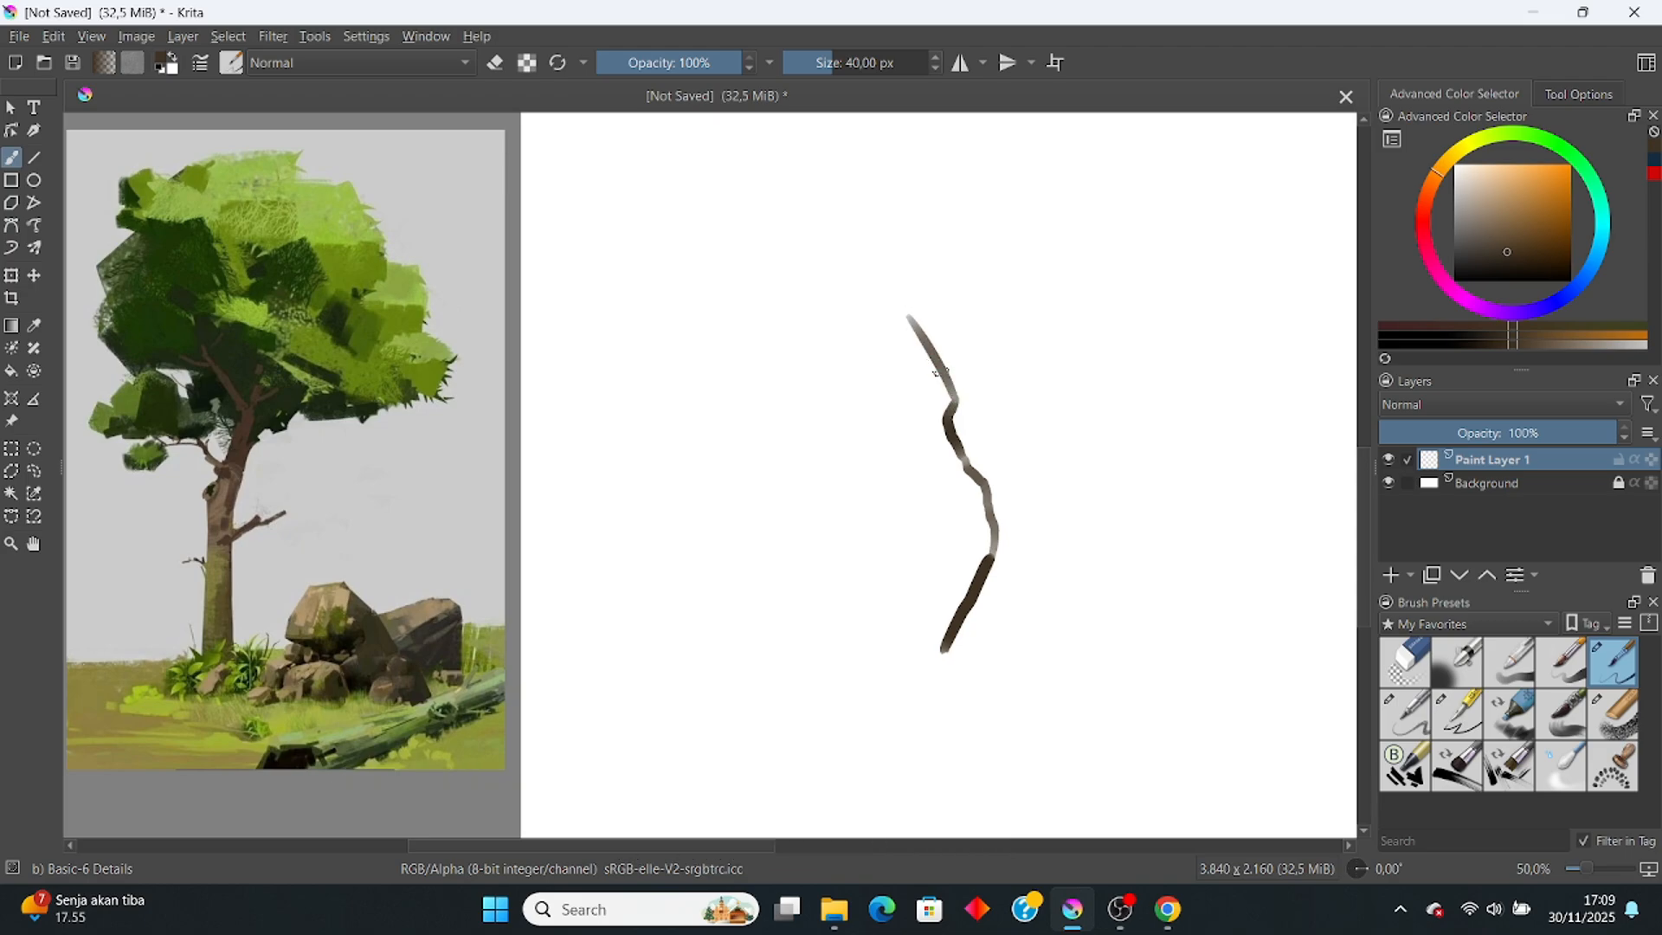
mouse_move(937, 373)
left_mouse_down()
mouse_move(959, 412)
mouse_move(946, 375)
mouse_move(896, 350)
mouse_move(766, 324)
left_mouse_up()
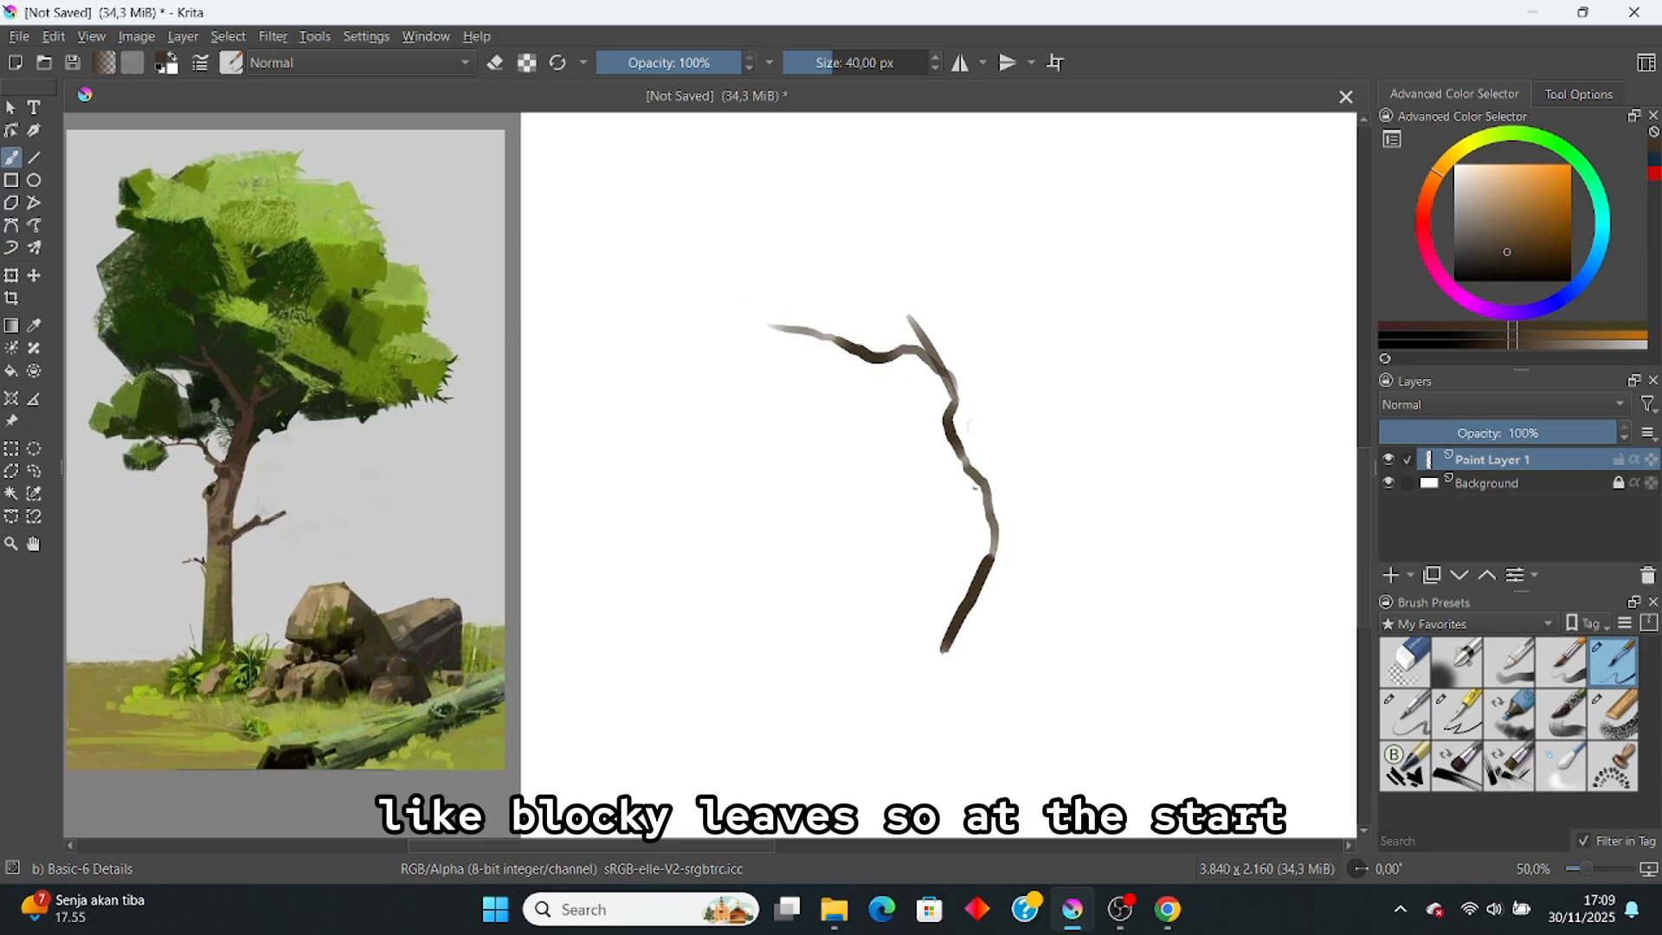
left_click_drag(994, 444, 1081, 373)
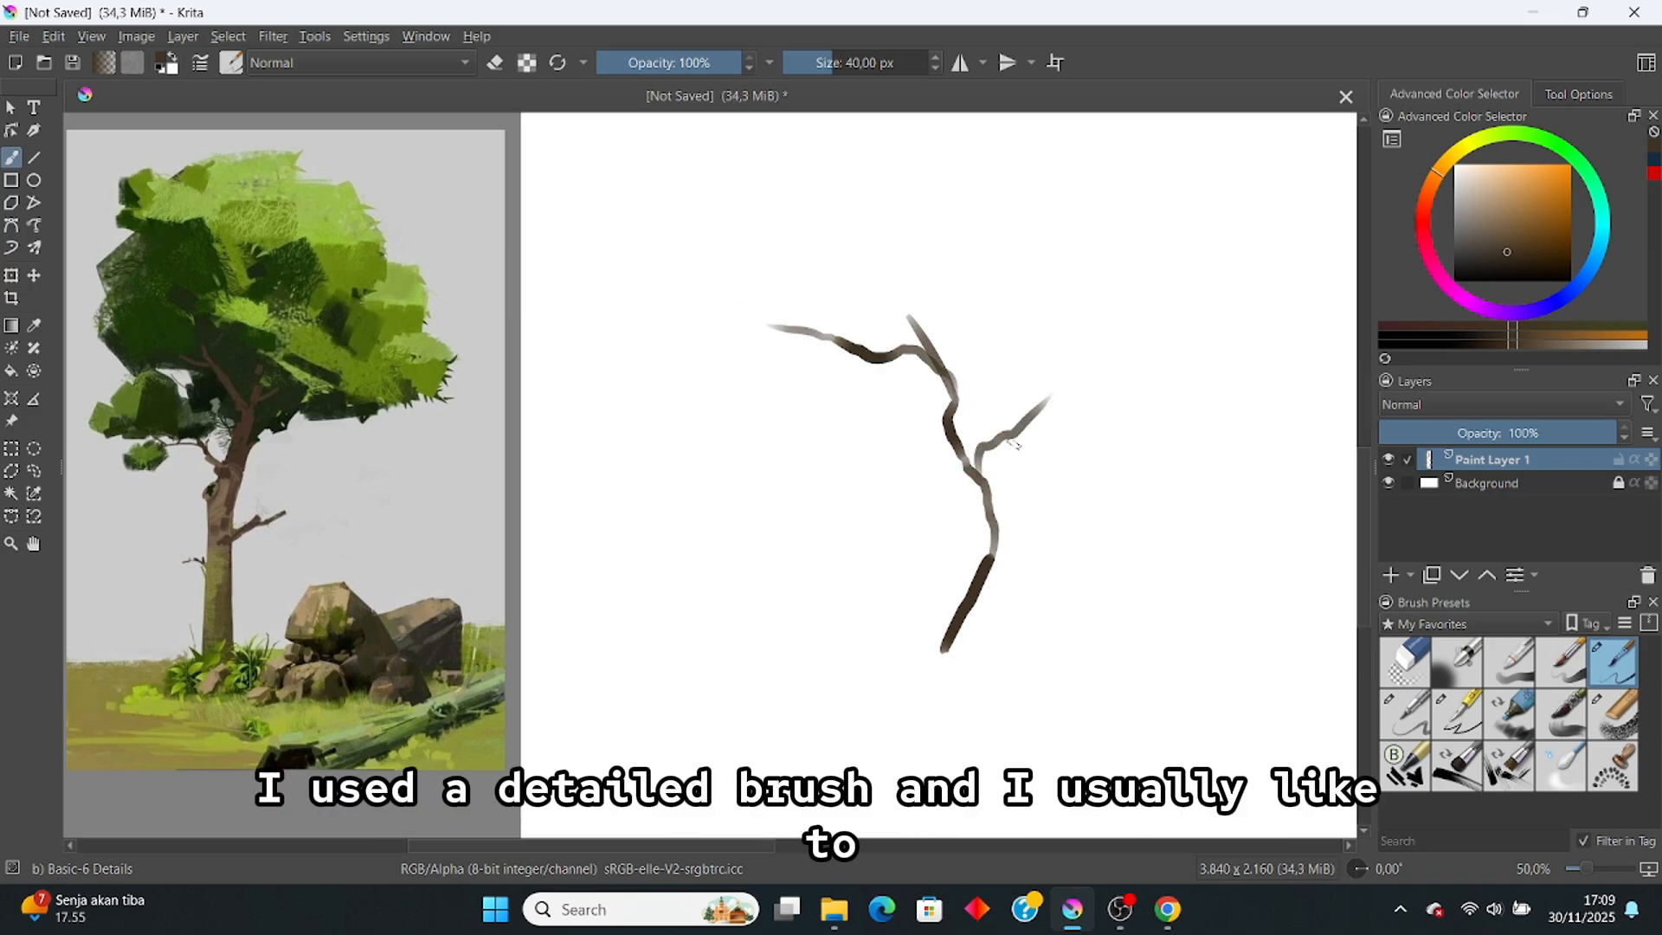
left_click(35, 473)
left_click(14, 475)
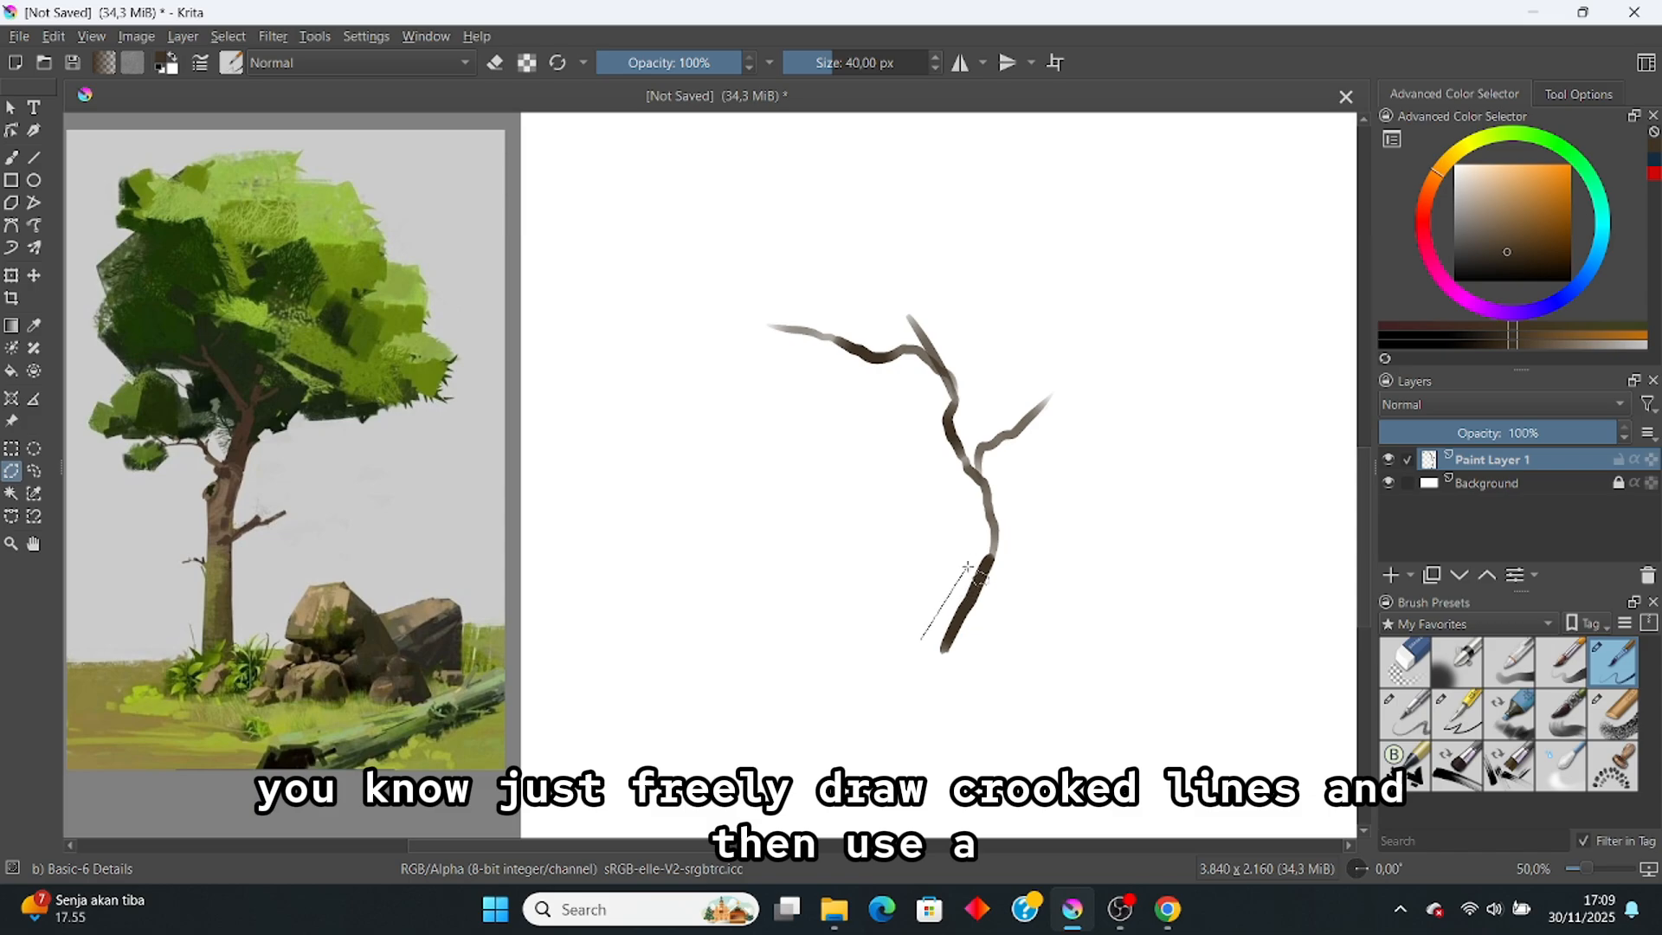
Step: Outline the trunk and branches with a polygonal selection
left_click(951, 457)
left_click(936, 413)
left_click(905, 354)
left_click(881, 367)
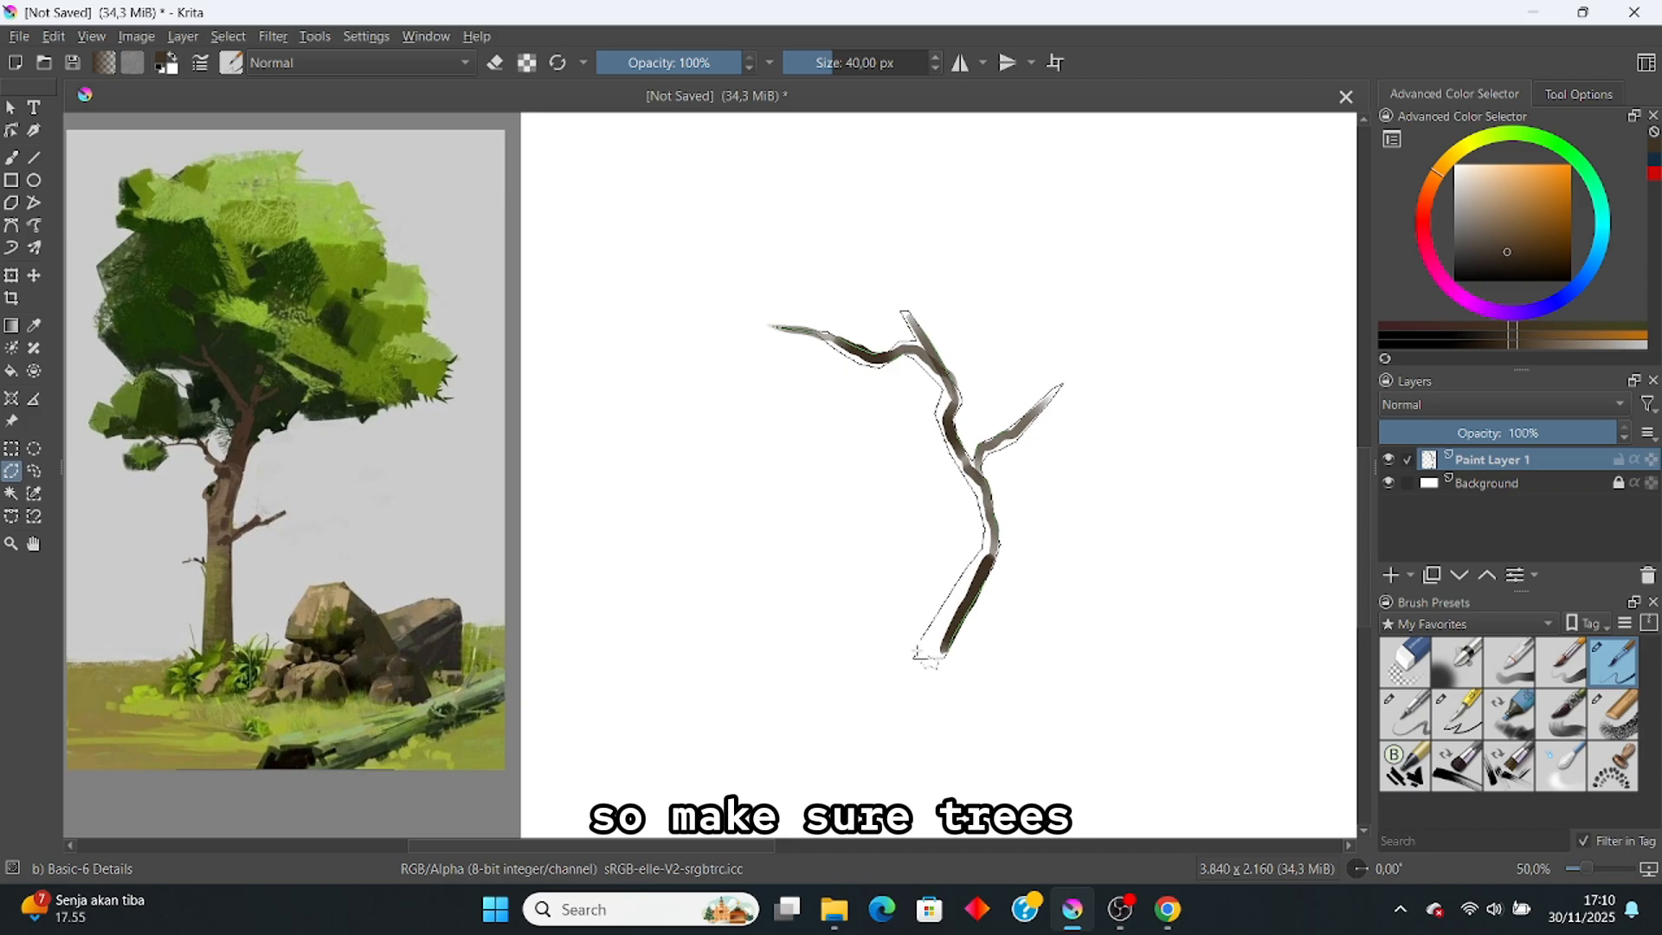
left_click(915, 657)
Step: Paint the selected trunk solid brown with the Basic-3 Flow brush, then deselect
key("b")
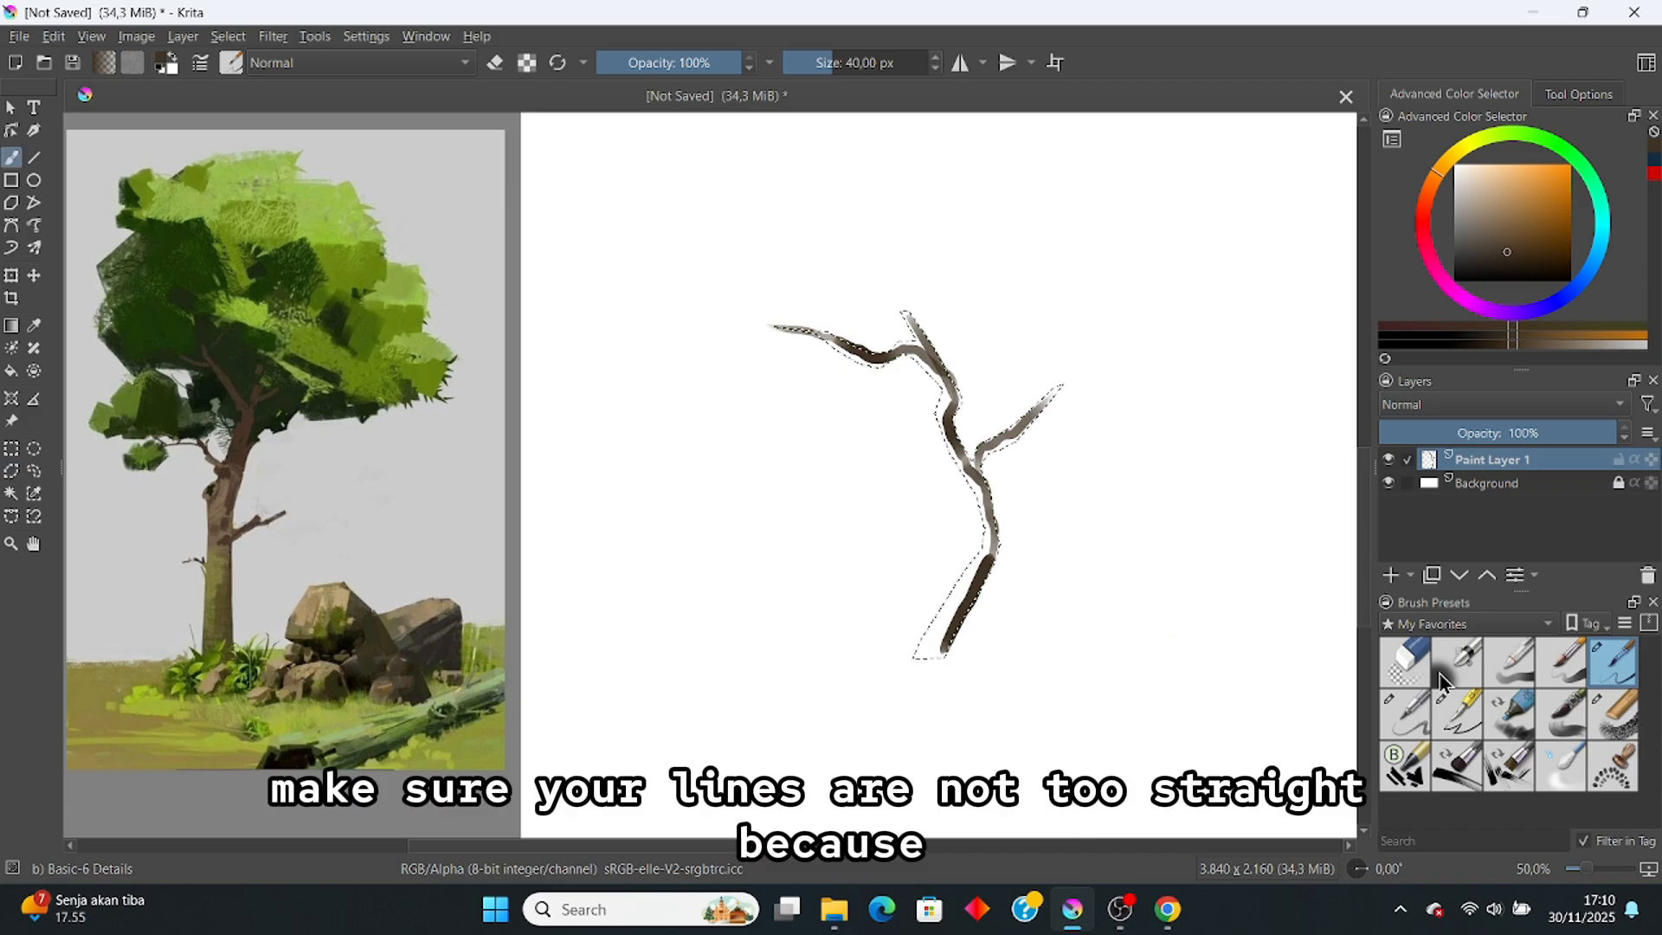
left_click(1509, 662)
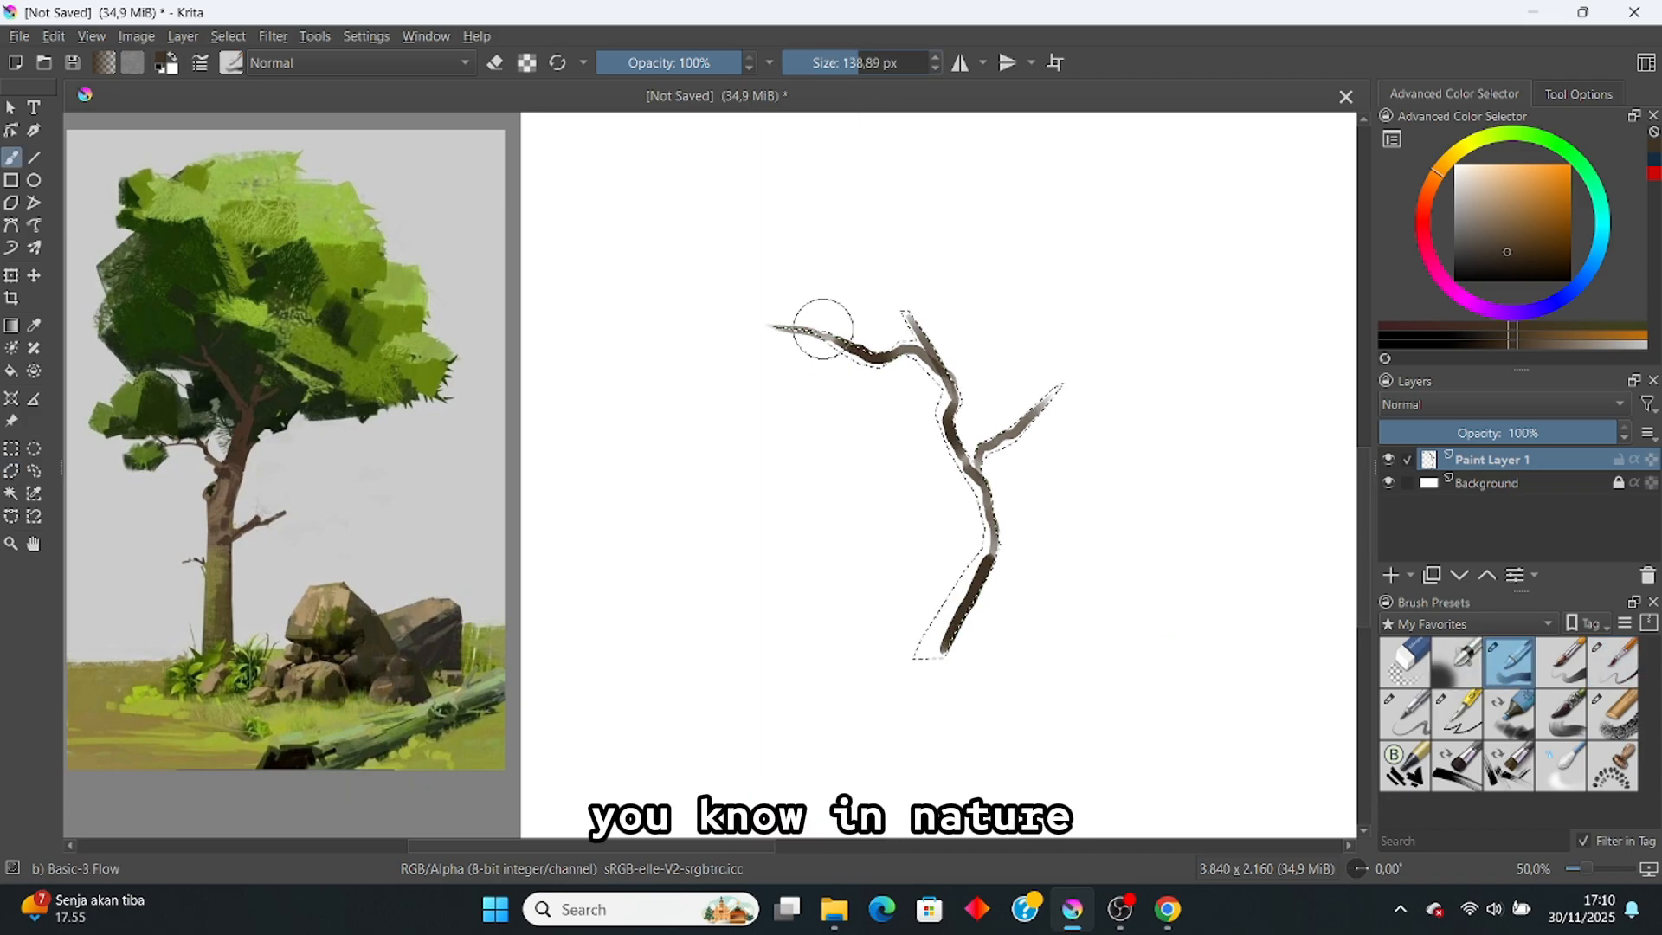
mouse_move(823, 329)
left_mouse_down()
mouse_move(965, 382)
mouse_move(919, 276)
mouse_move(970, 612)
mouse_move(909, 727)
mouse_move(959, 491)
mouse_move(941, 370)
mouse_move(937, 587)
left_mouse_up()
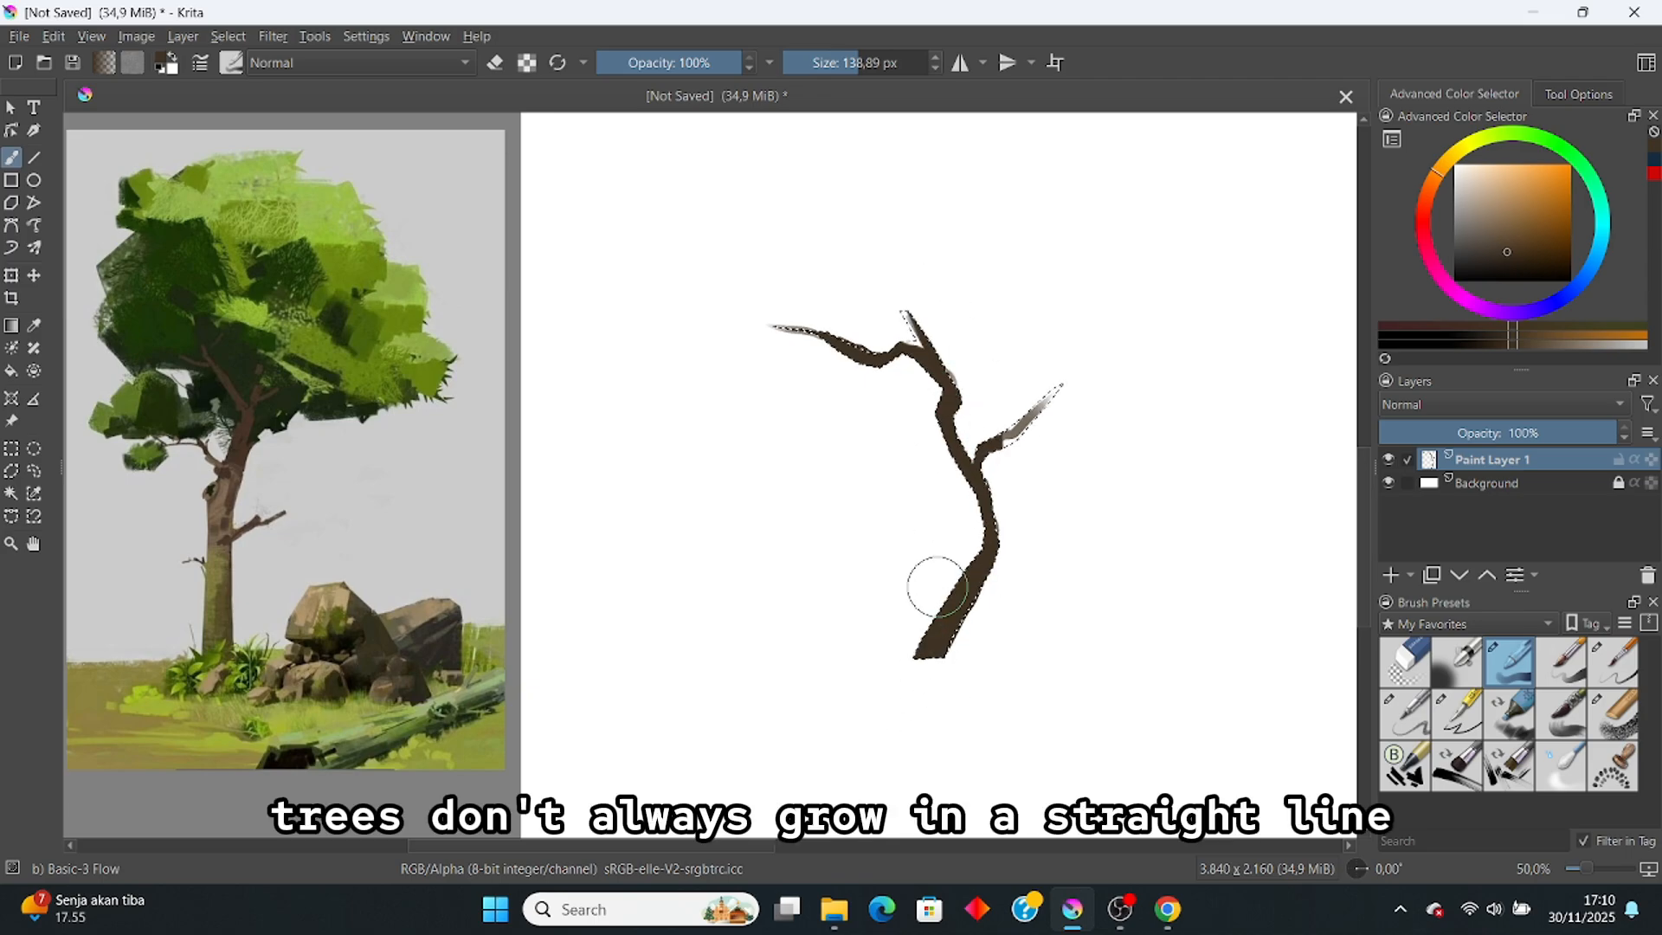
key("ctrl+shift+a")
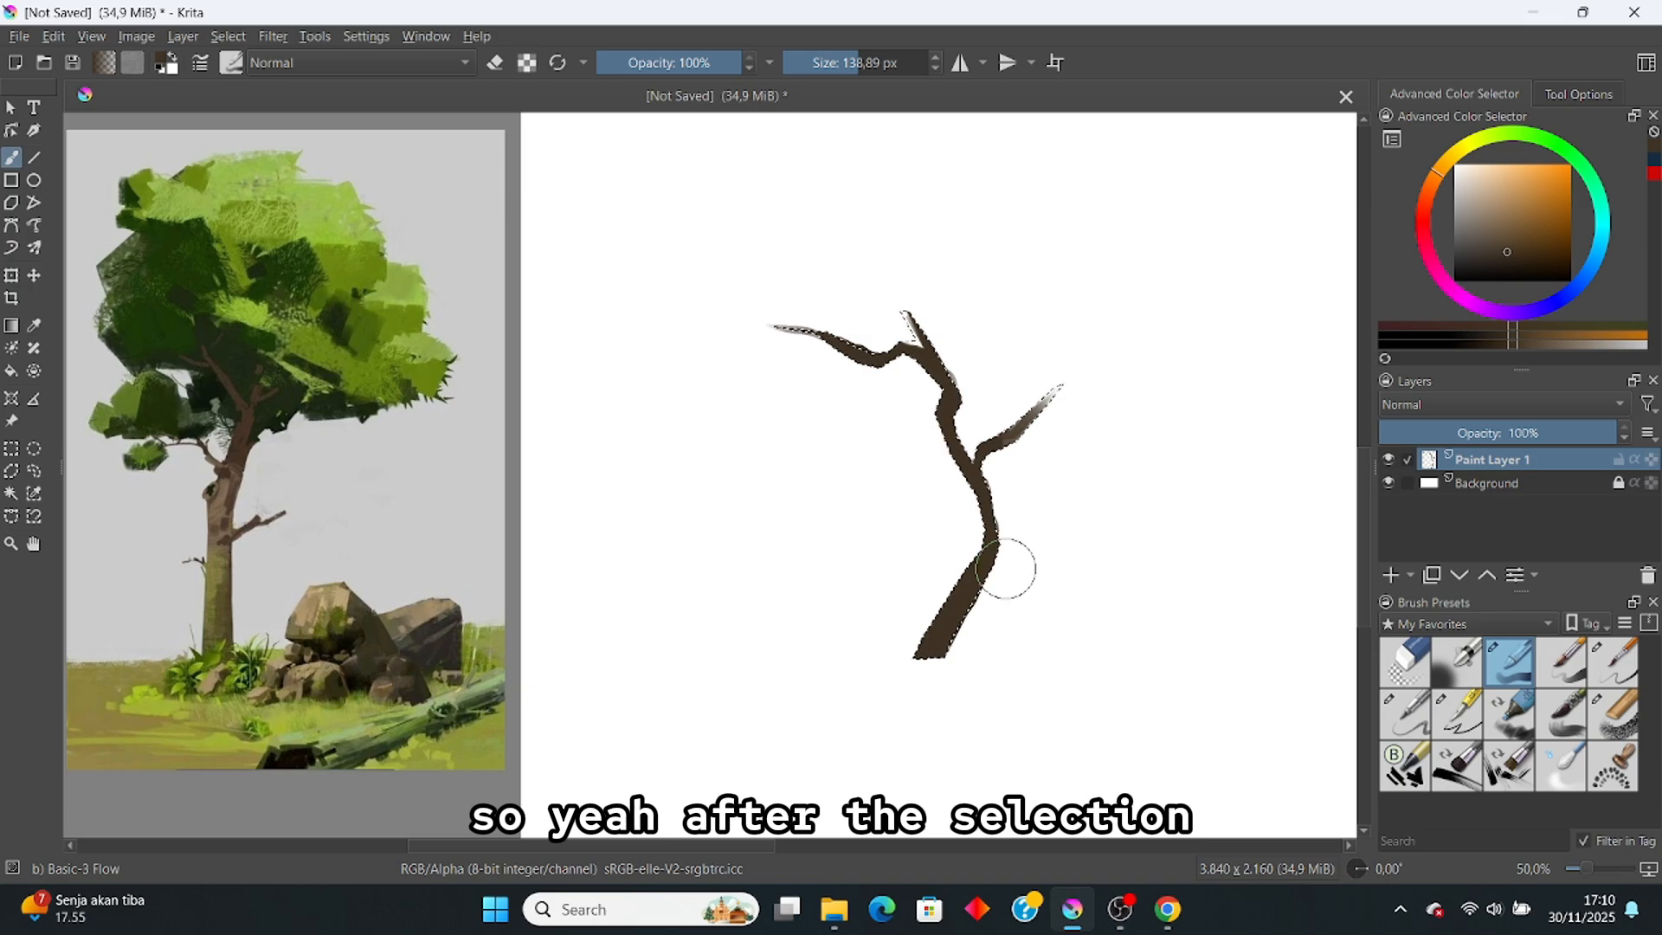
key("ctrl+z")
mouse_move(933, 644)
left_mouse_down()
mouse_move(966, 534)
mouse_move(950, 434)
mouse_move(887, 368)
mouse_move(968, 477)
left_mouse_up()
key("ctrl+shift+a")
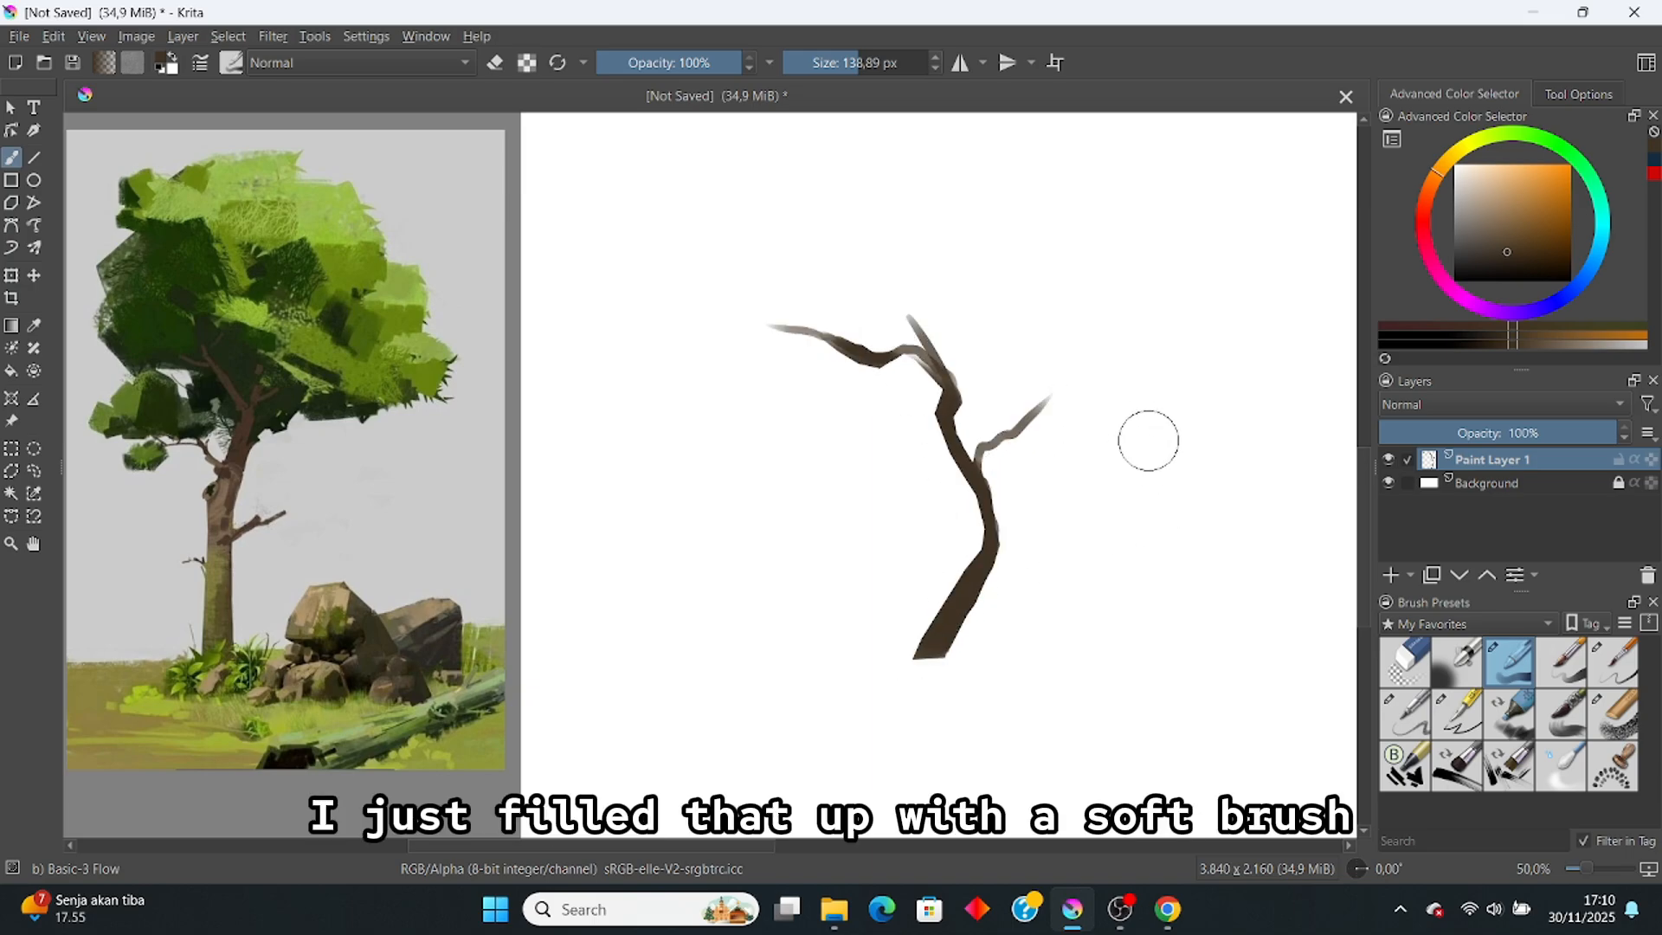
Step: Set up the Pencil-4 Soft brush in dark blue, undoing a test stroke
left_click(1607, 672)
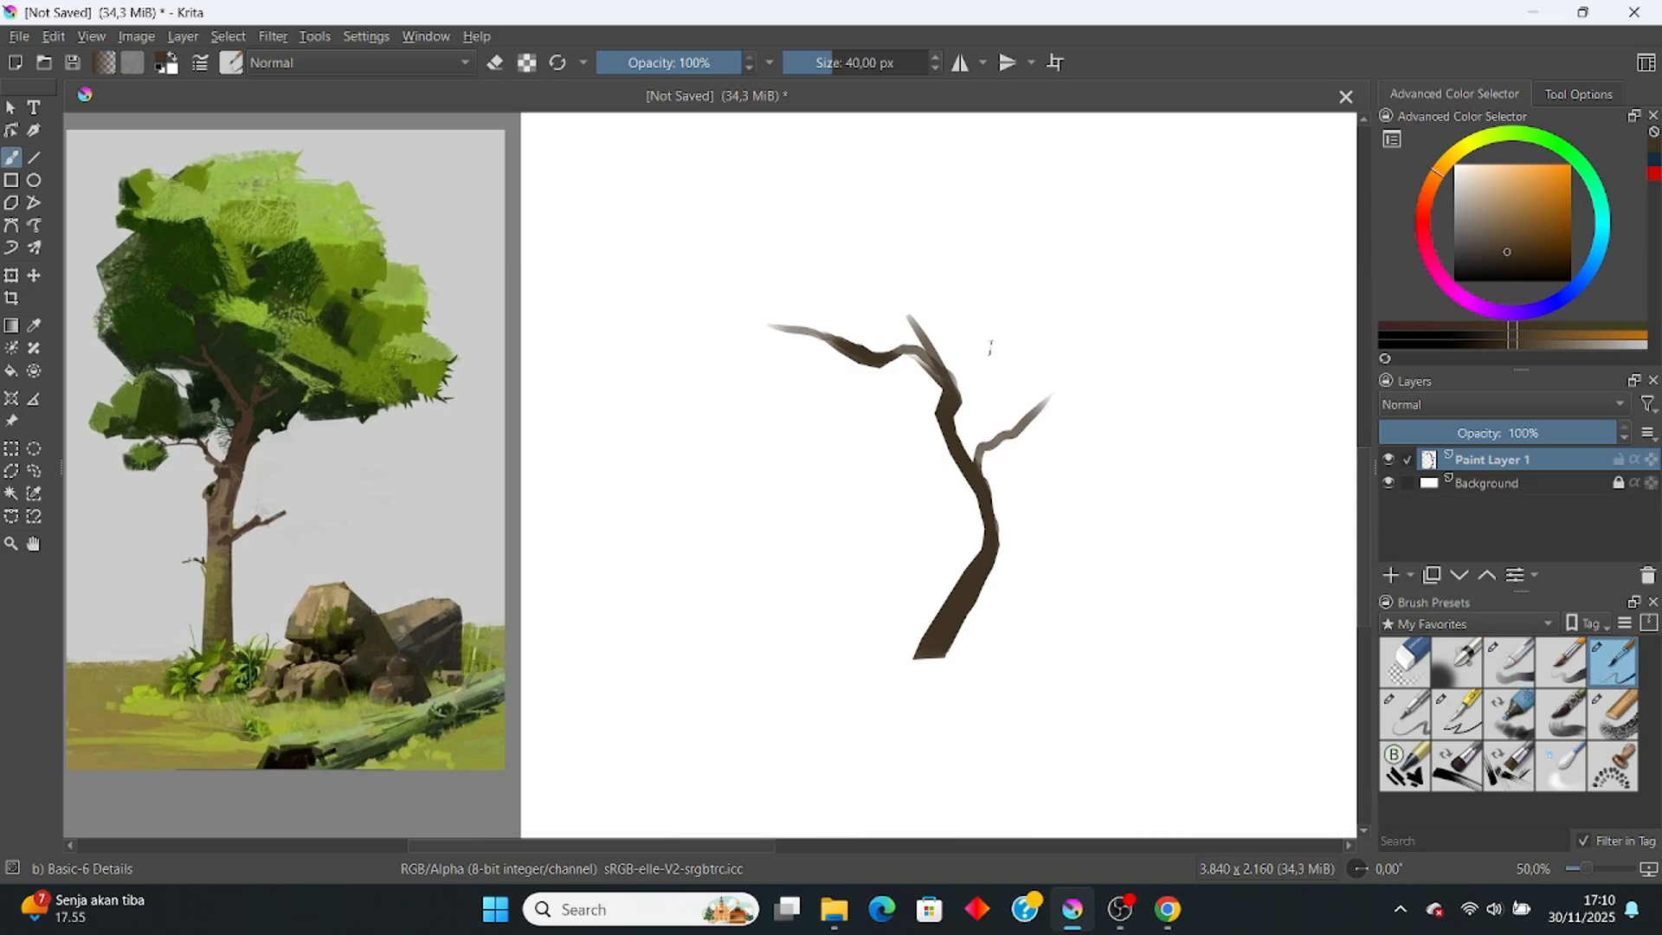
left_click(224, 494, "ctrl")
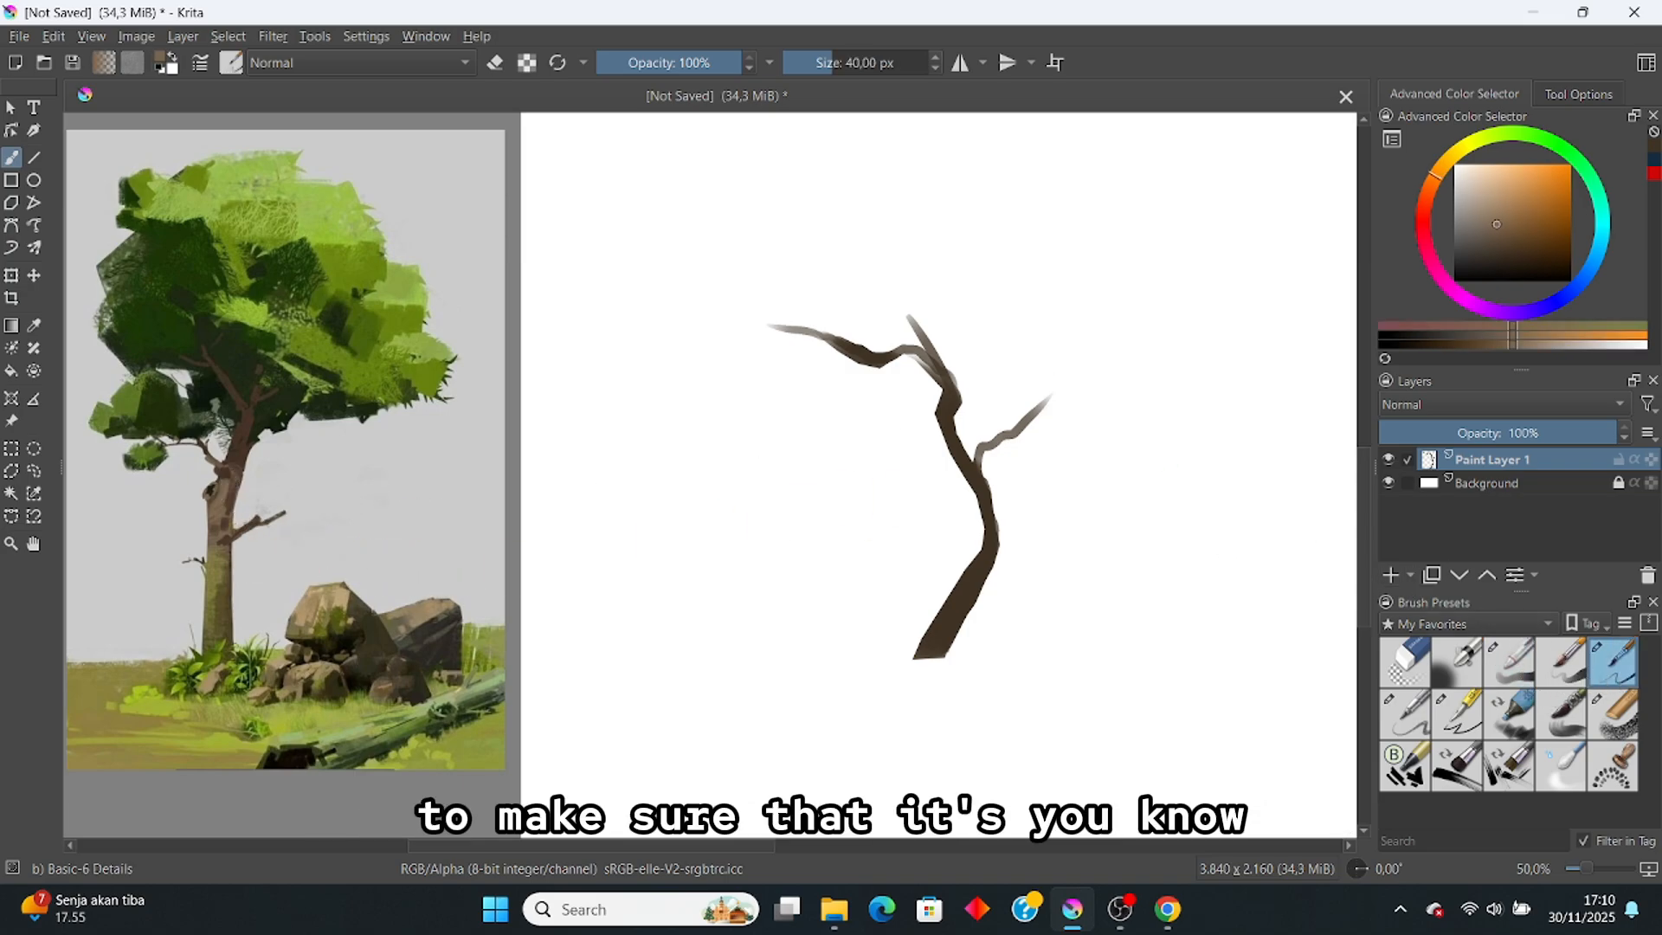
left_click_drag(743, 639, 783, 689)
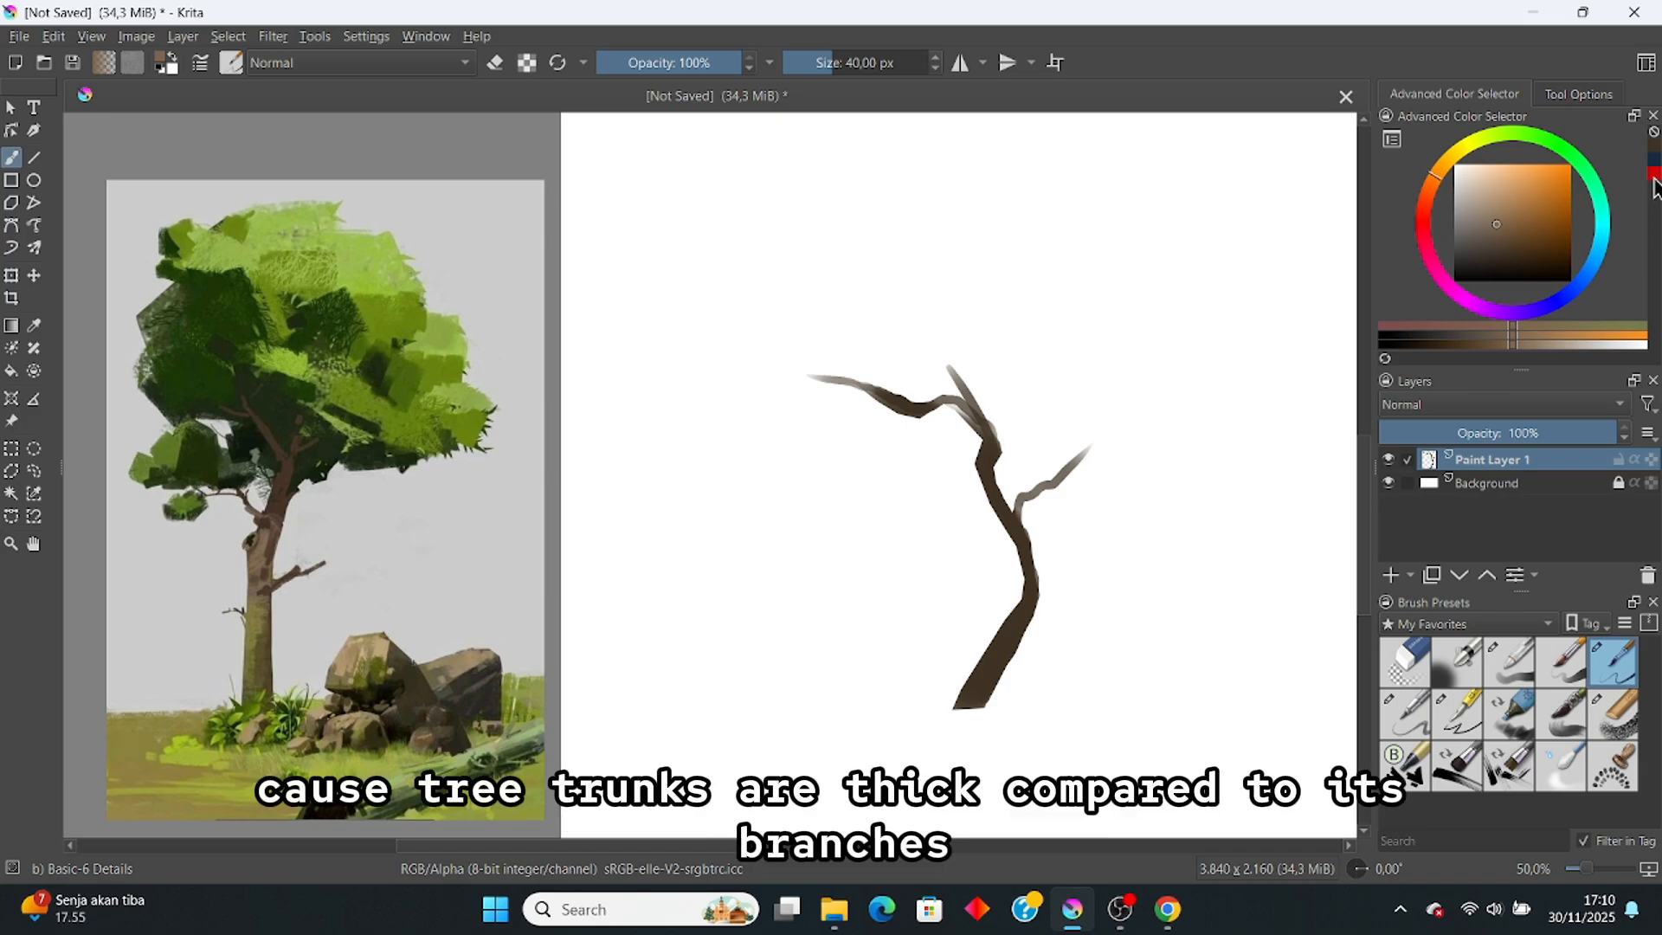
left_click_drag(931, 438, 967, 442)
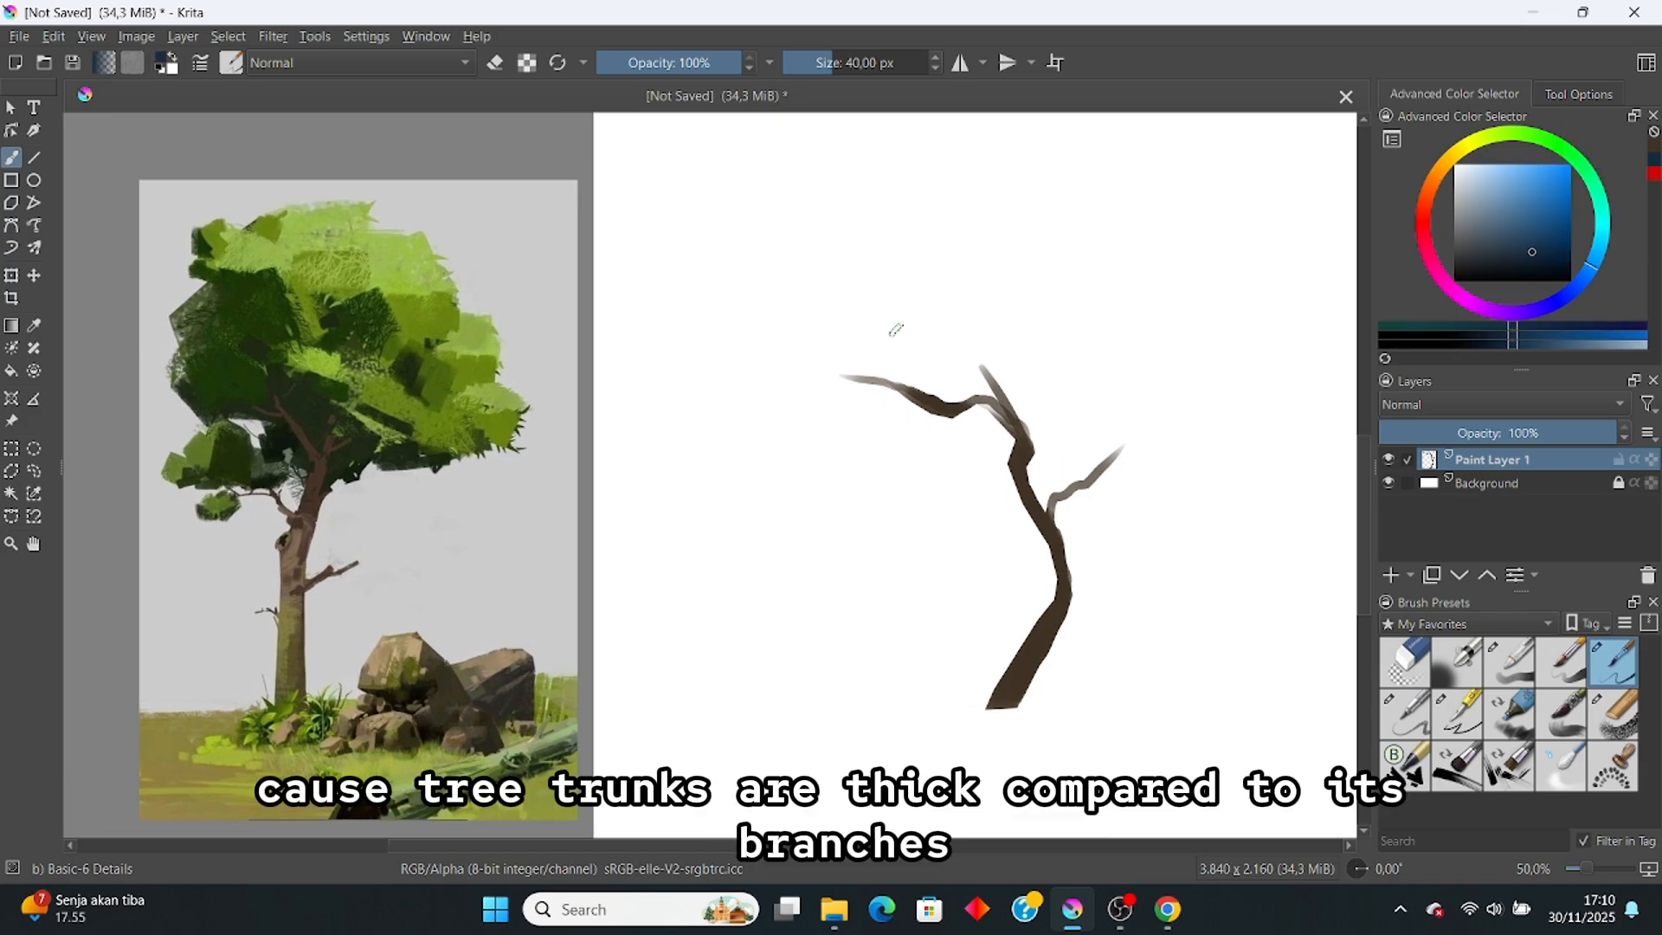
left_click_drag(896, 329, 905, 354)
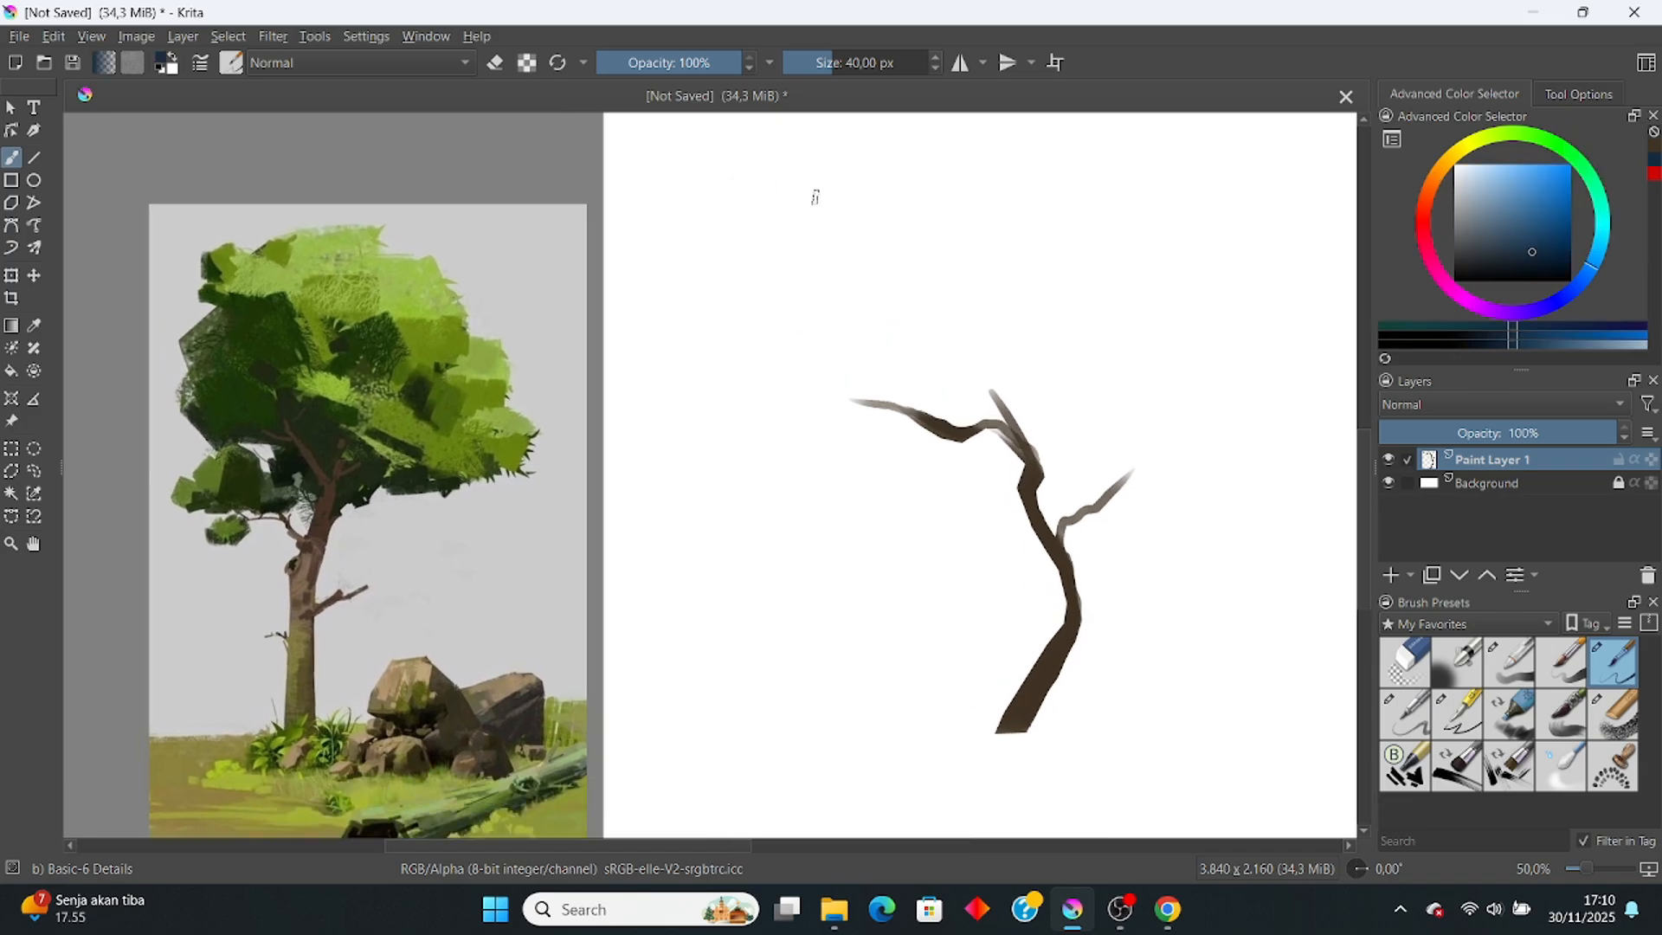
left_click(1406, 714)
mouse_move(688, 178)
left_mouse_down()
mouse_move(726, 240)
mouse_move(705, 221)
left_mouse_up()
key("ctrl+z")
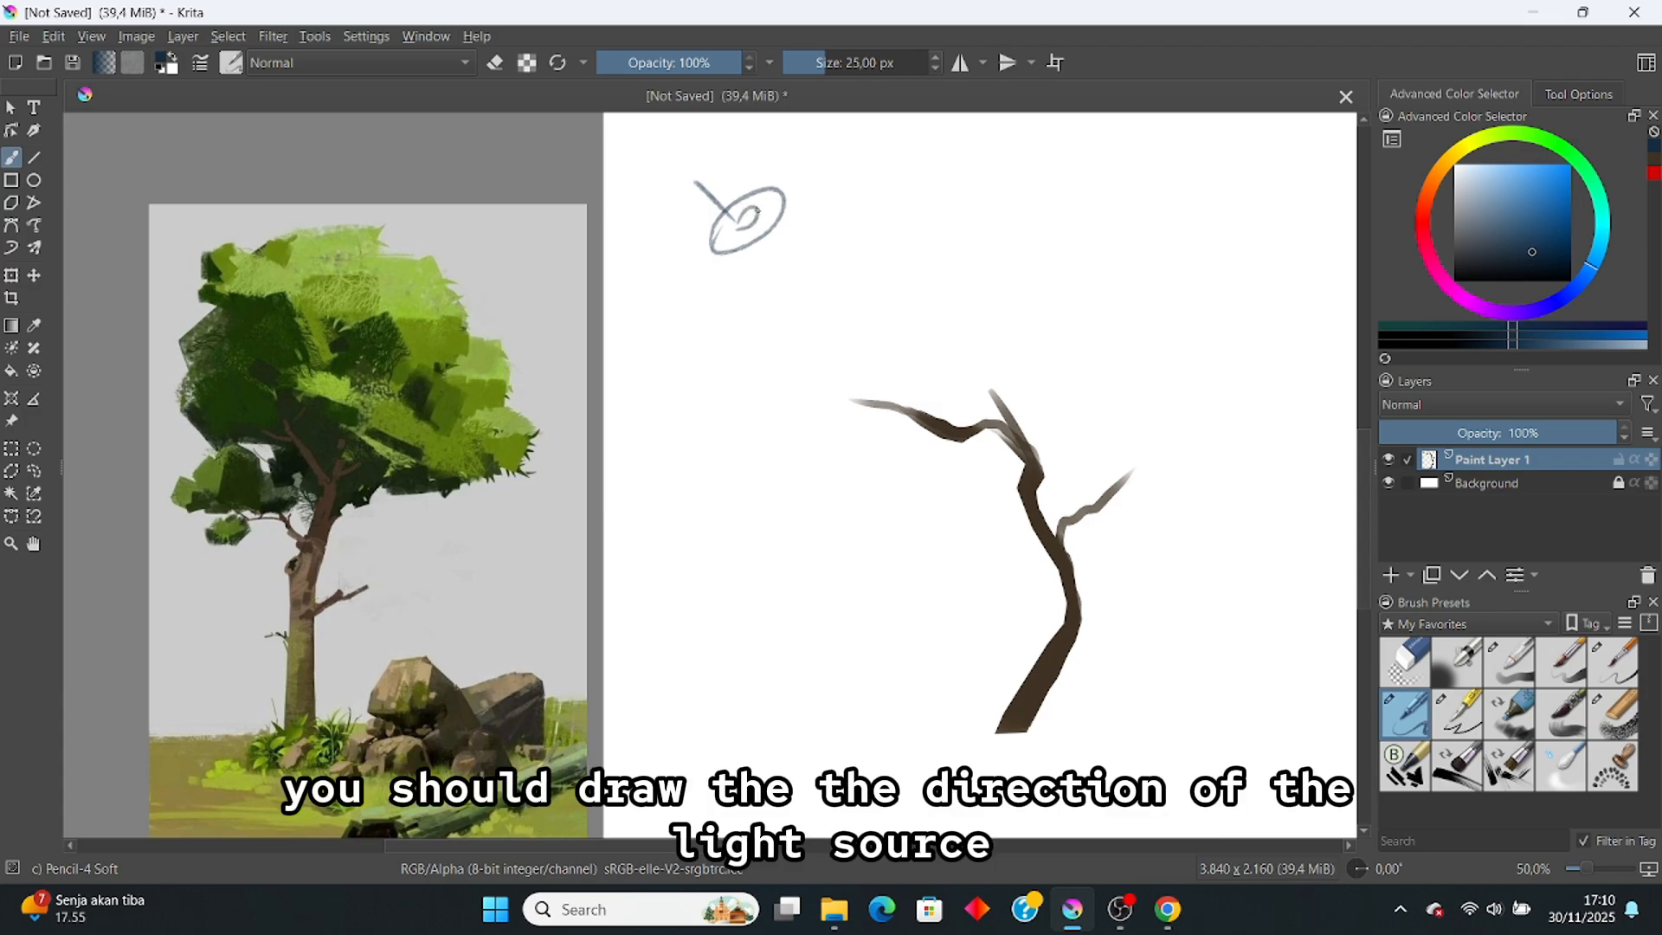
Step: Sketch a light-direction cone at the canvas's top-left
left_click_drag(723, 171, 707, 174)
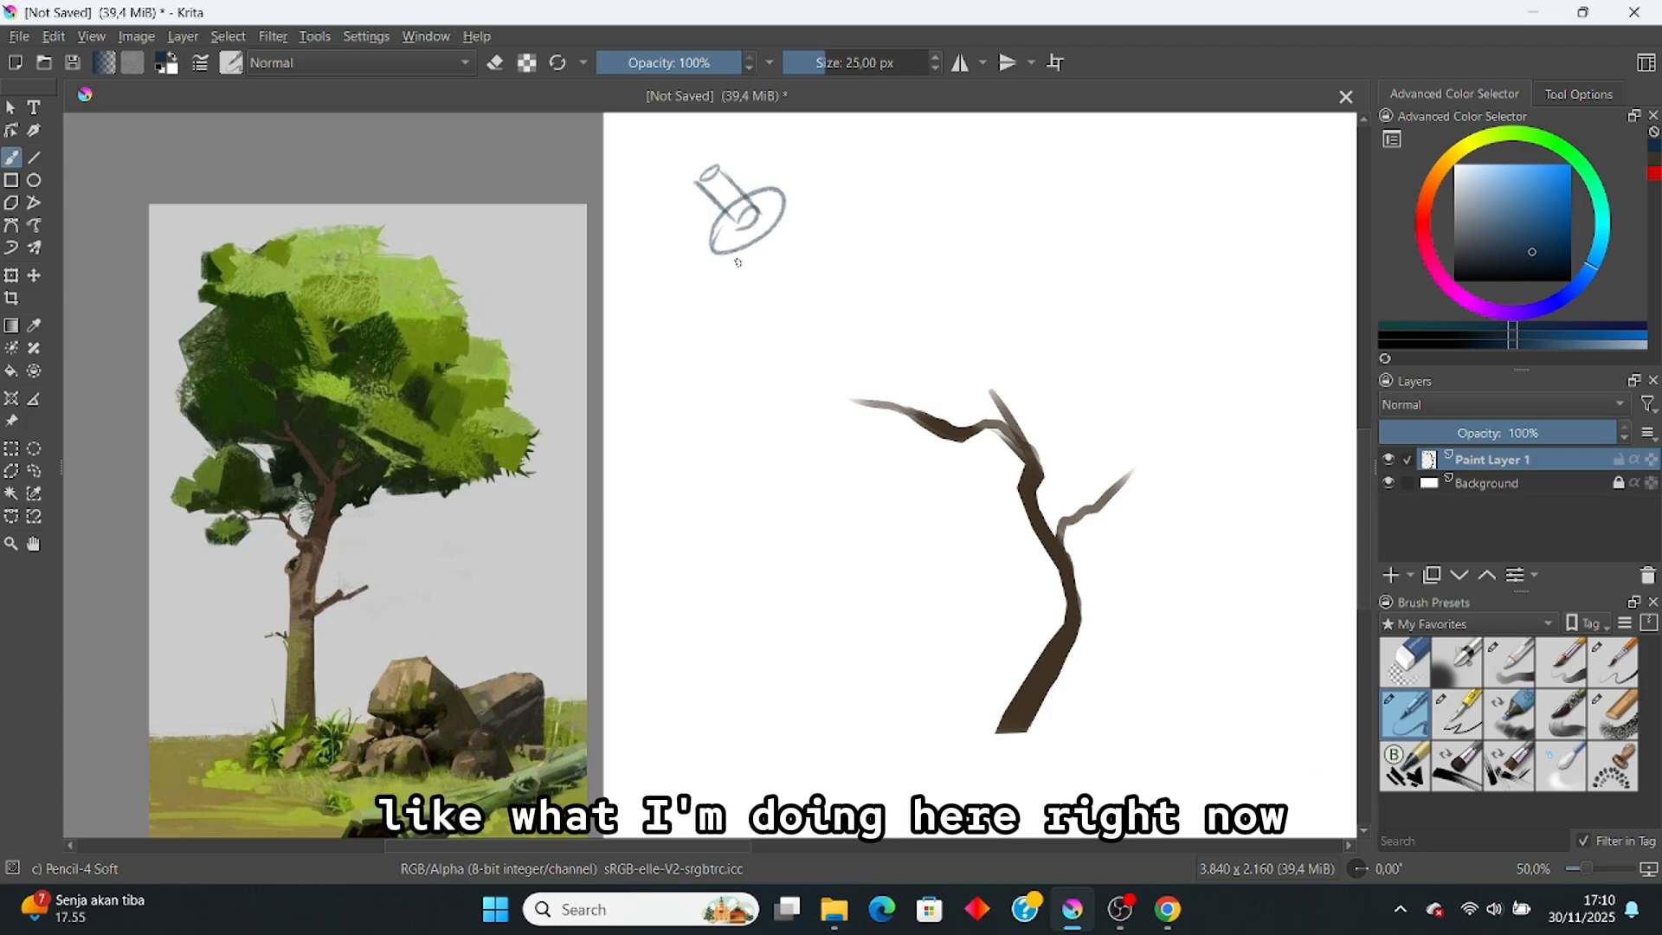
left_click_drag(717, 251, 808, 286)
left_click_drag(785, 196, 809, 287)
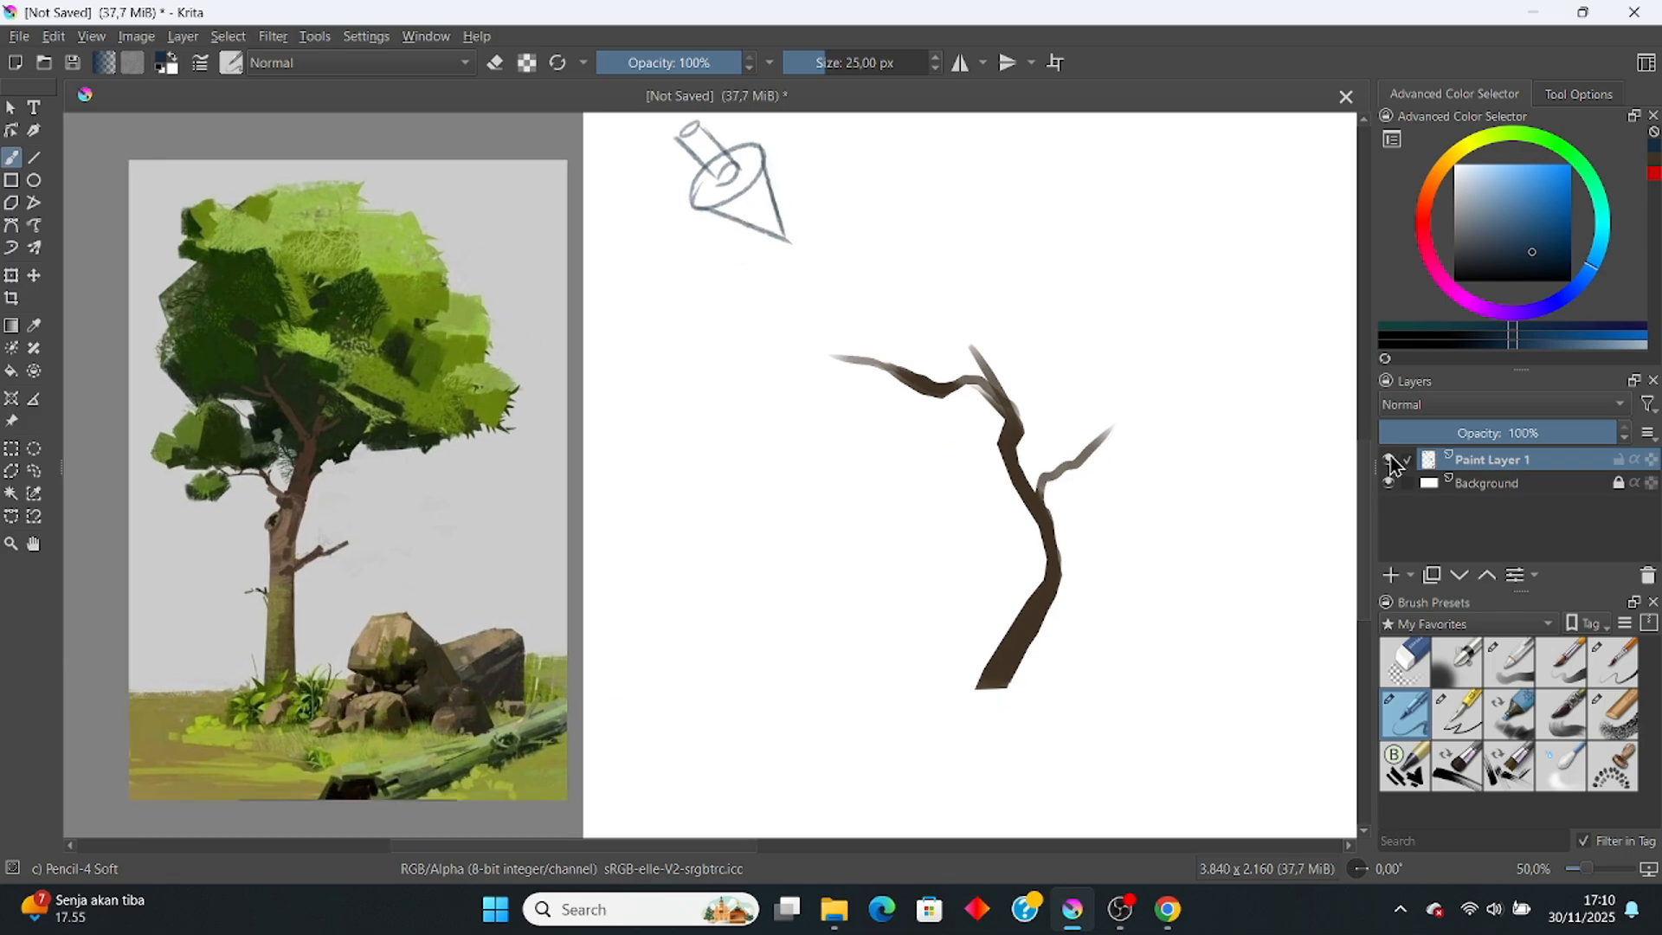
Step: Cut the cone sketch with Freehand Selection and paste it onto a new layer
left_click(34, 471)
mouse_move(753, 284)
left_mouse_down()
mouse_move(809, 134)
mouse_move(627, 260)
mouse_move(798, 326)
mouse_move(860, 326)
left_mouse_up()
key("Delete")
key("ctrl+shift+a")
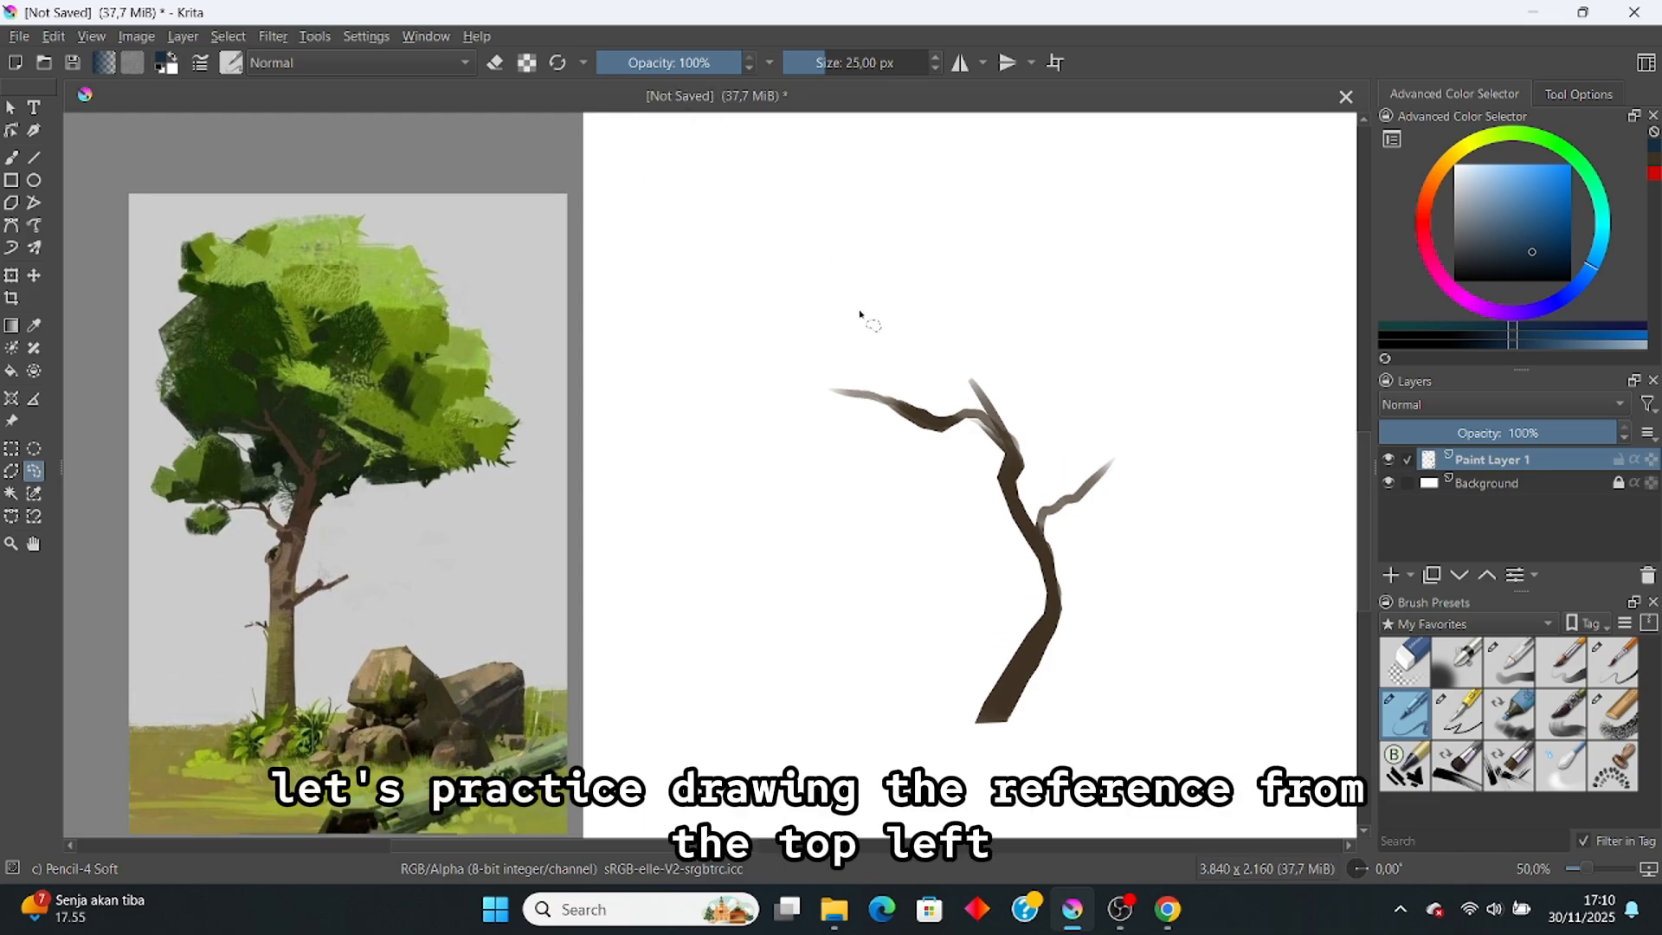
key("b")
key("ctrl+v")
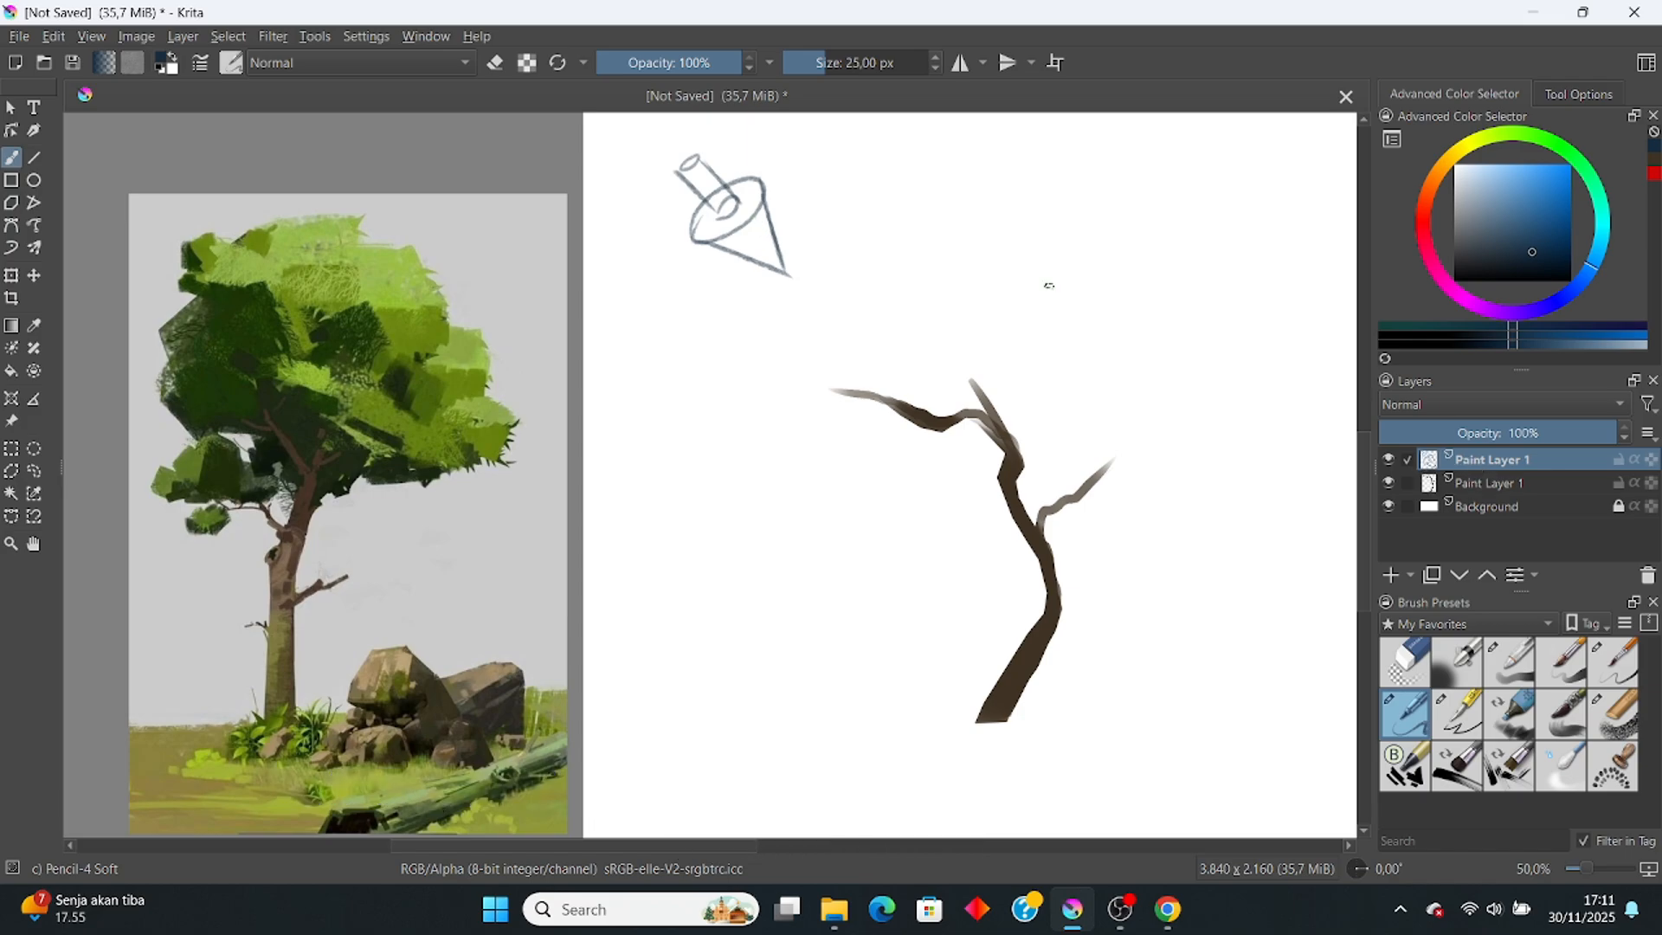
Step: Rename the sketch layer to 'light direction'
double_click(1467, 460)
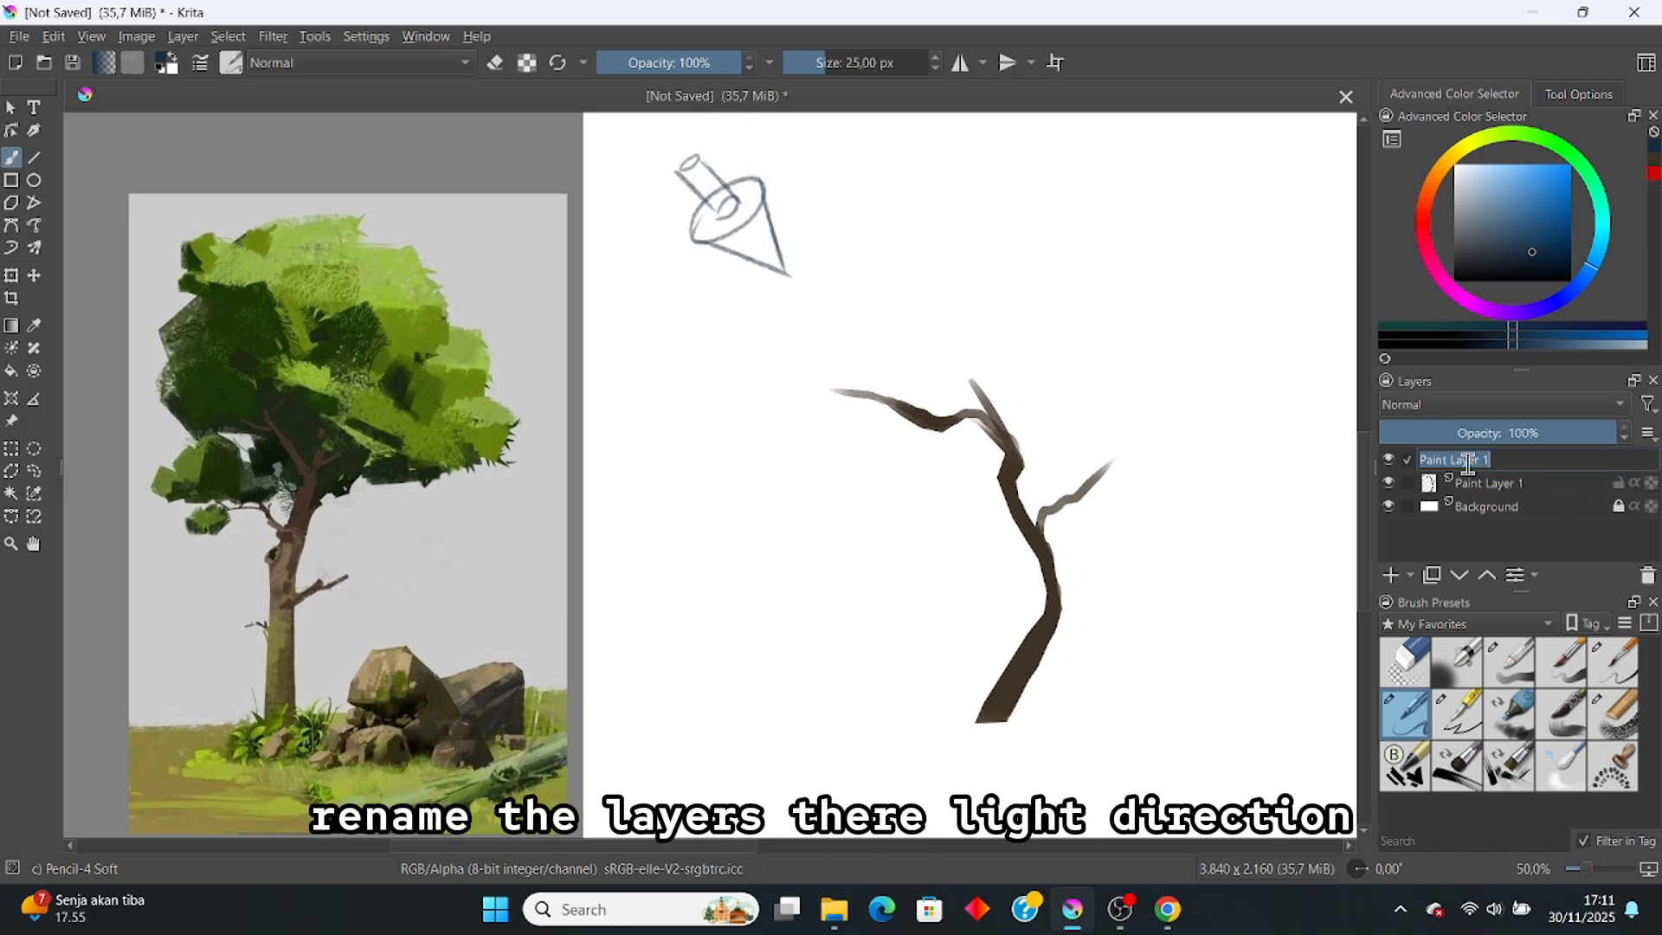
key("BackSpace")
type("light direction")
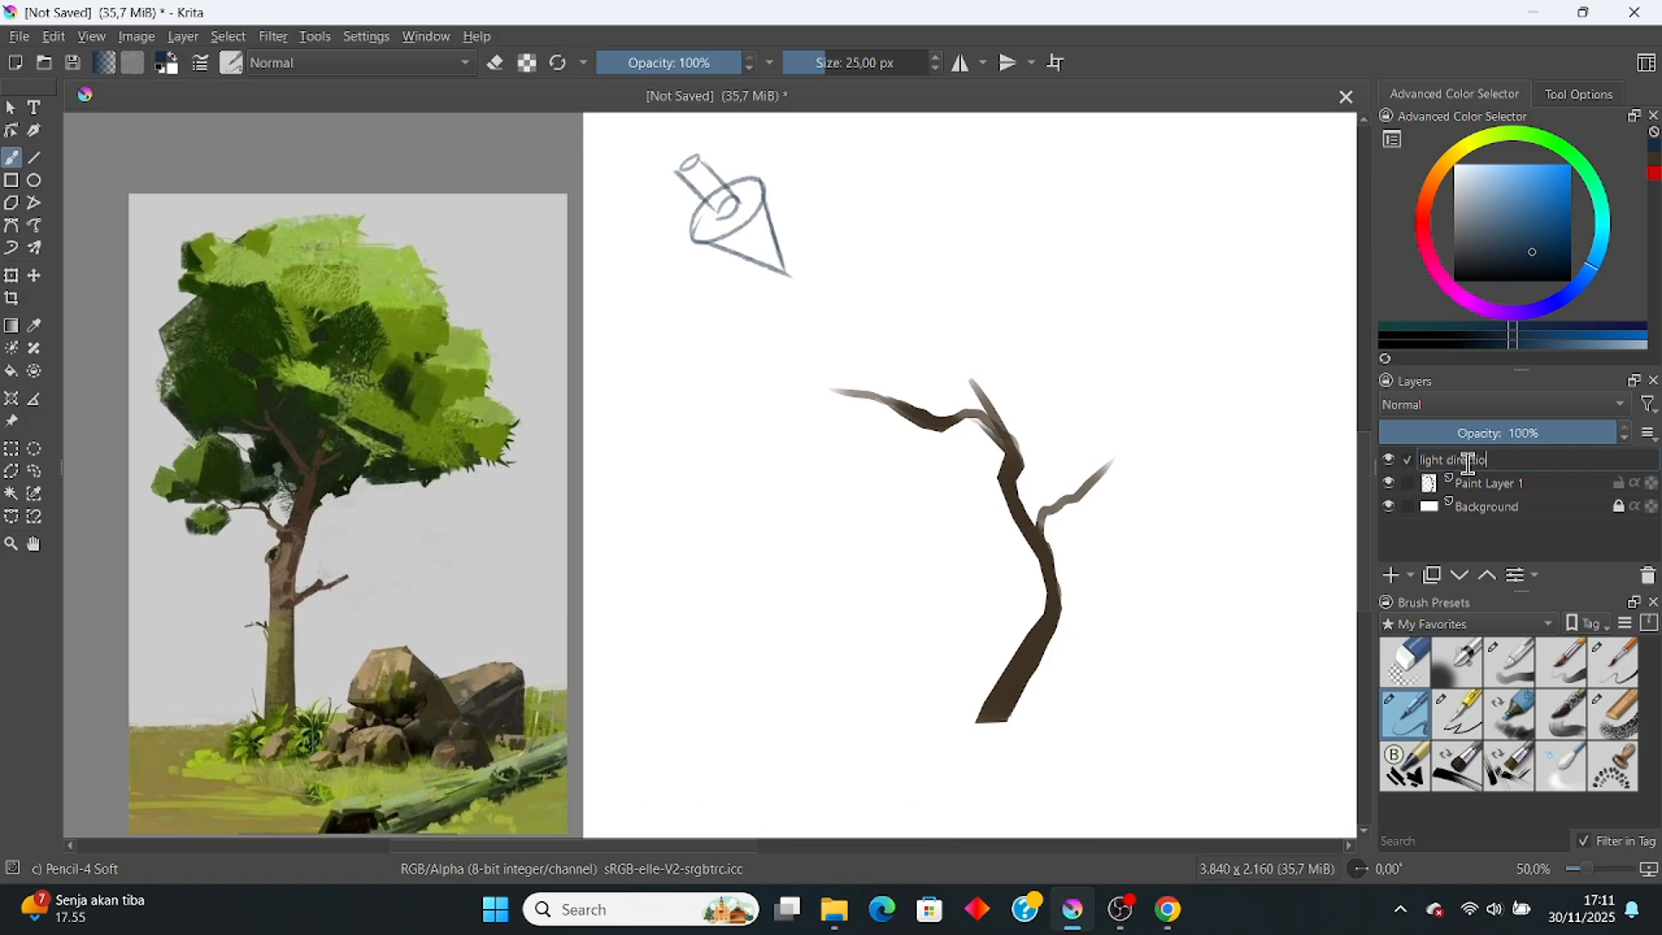
key("Return")
Step: Make a Quick Clipping Group from the trunk layer
left_click(1506, 483)
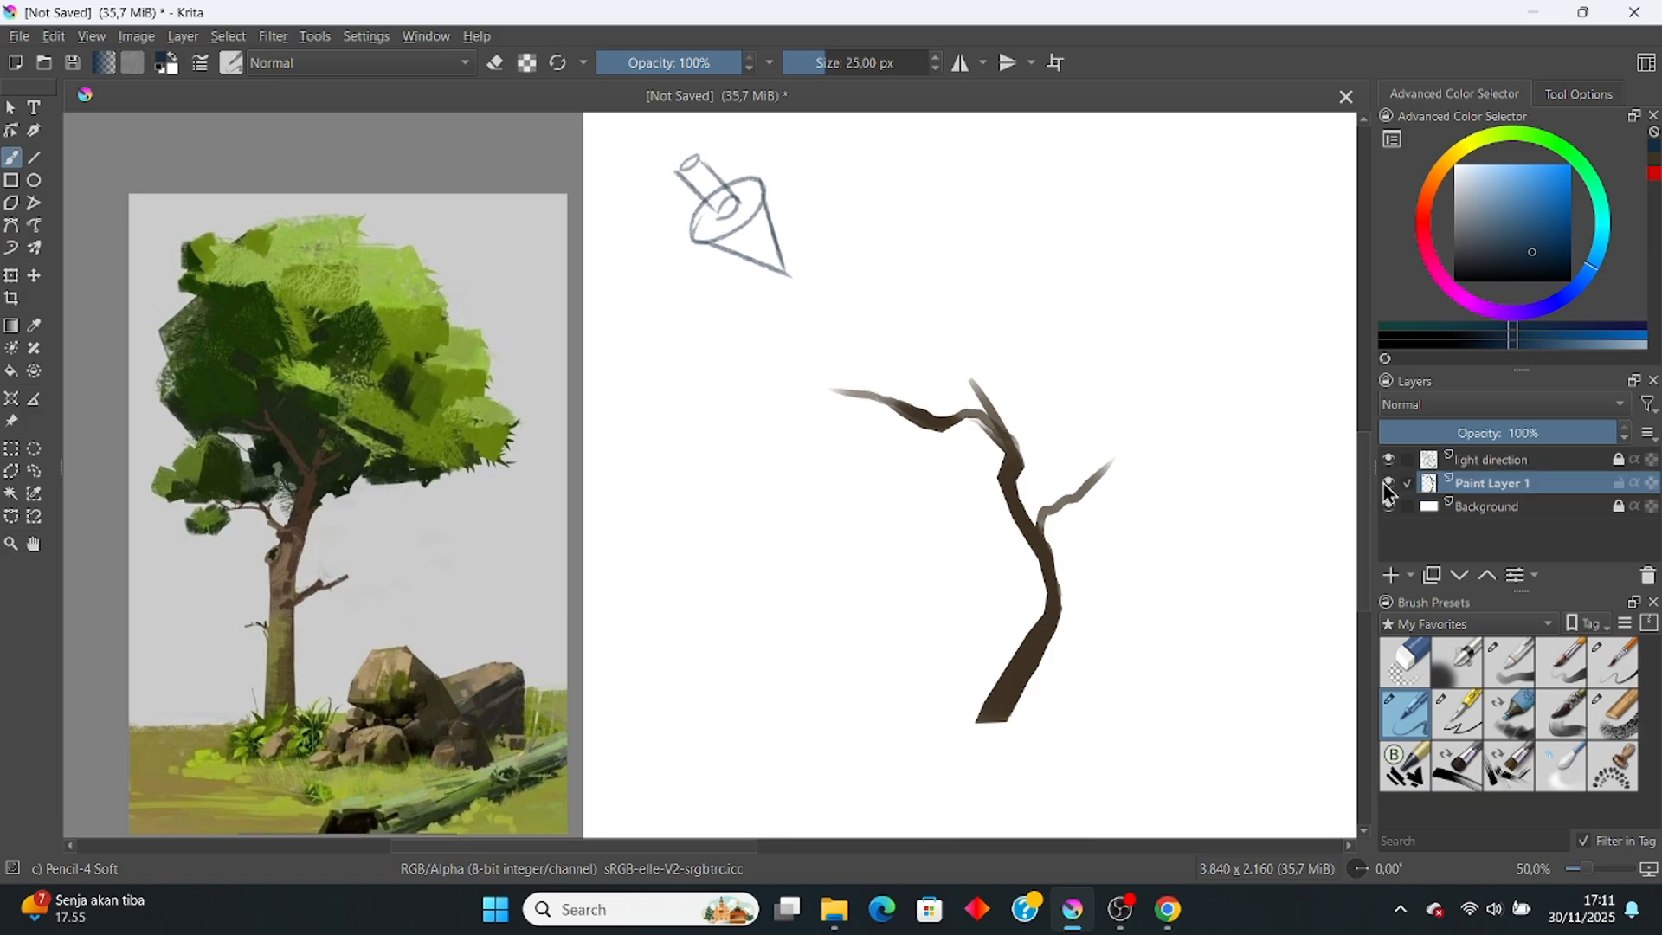
right_click(1517, 493)
mouse_move(1454, 355)
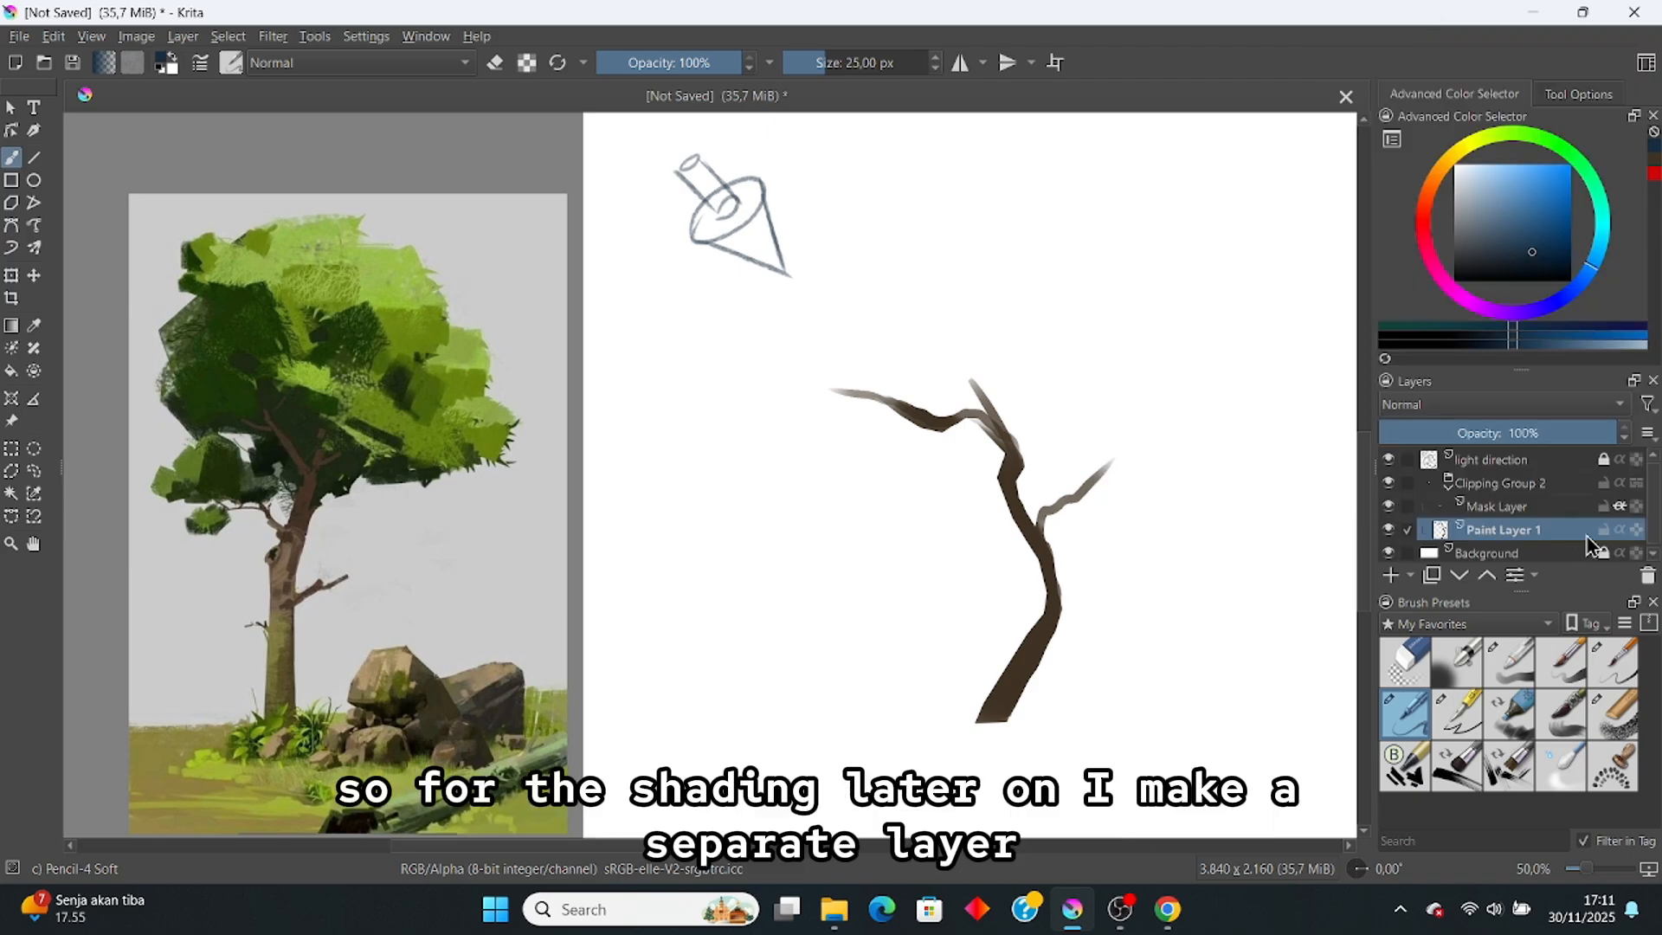
left_click(1603, 530)
Step: Name the clipping group's mask layer 'shading'
left_click(1533, 491)
double_click(1481, 504)
type("shading")
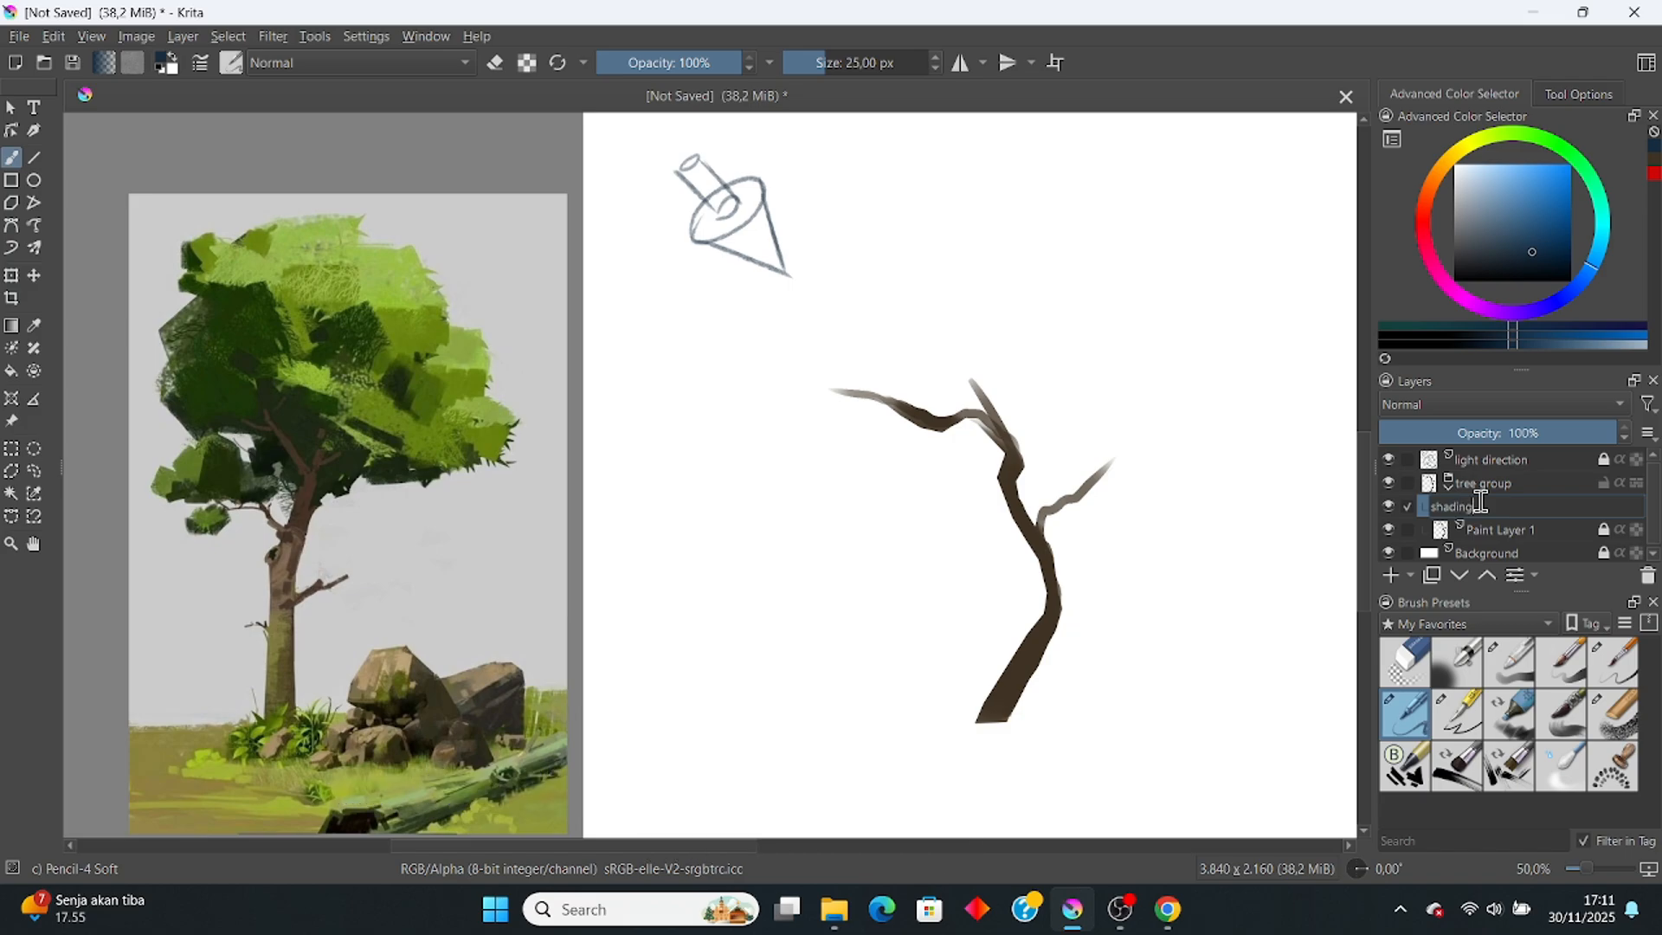
key("Return")
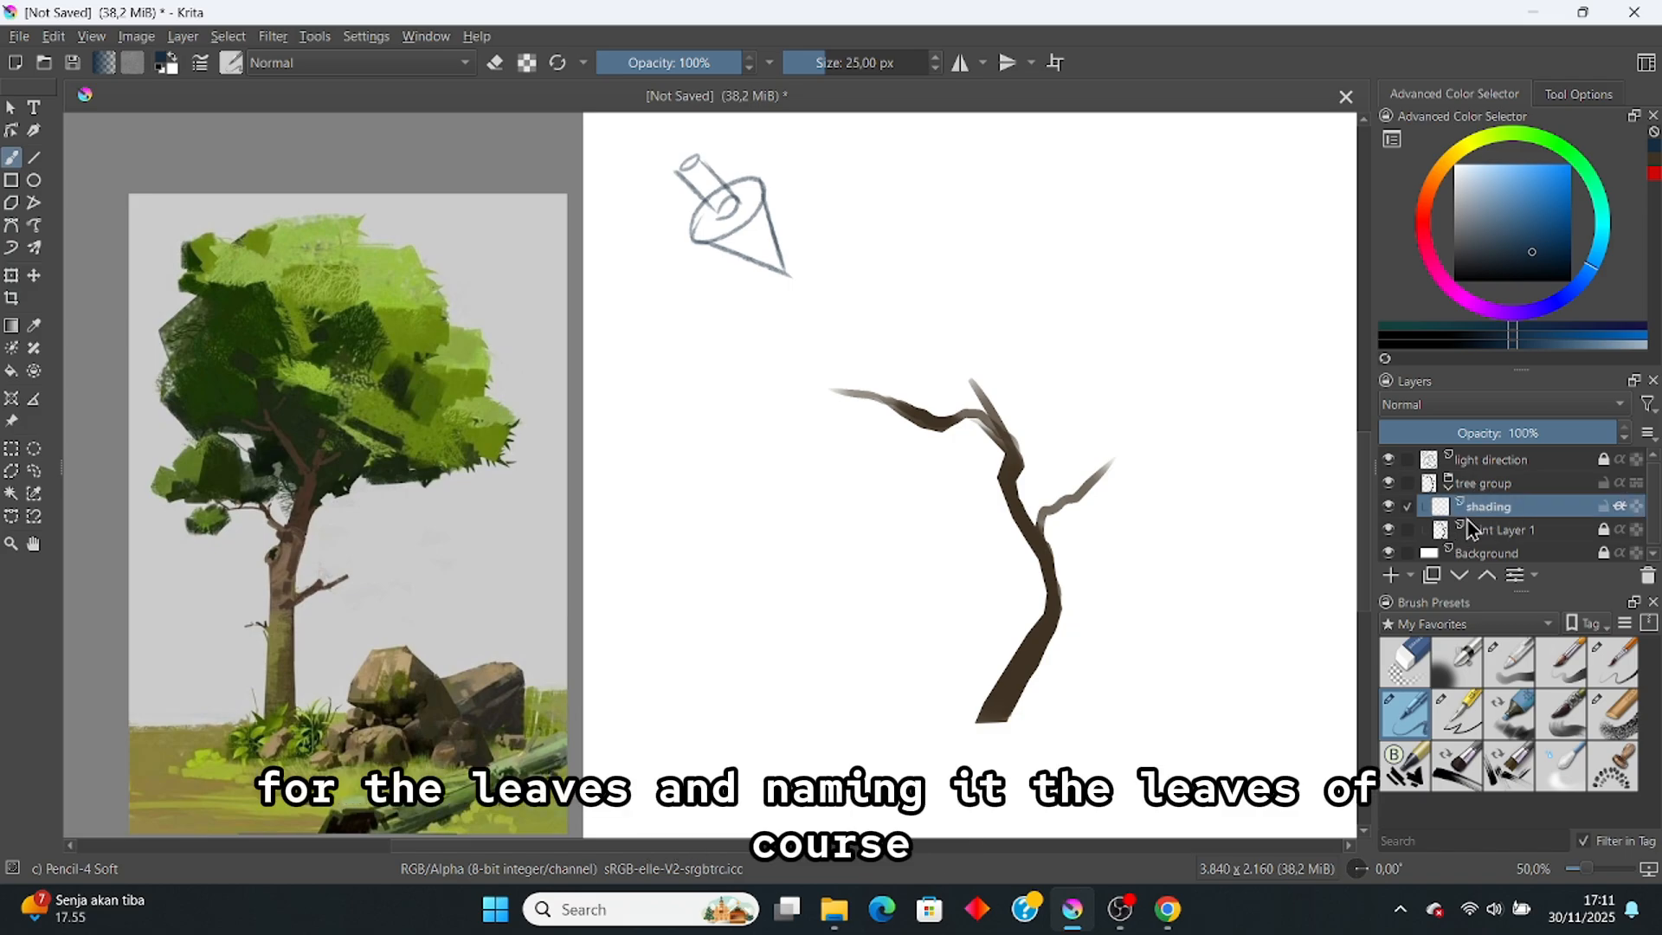
Step: Add a new layer named 'leaves' above shading and select it for painting
left_click(1391, 575)
double_click(1566, 507)
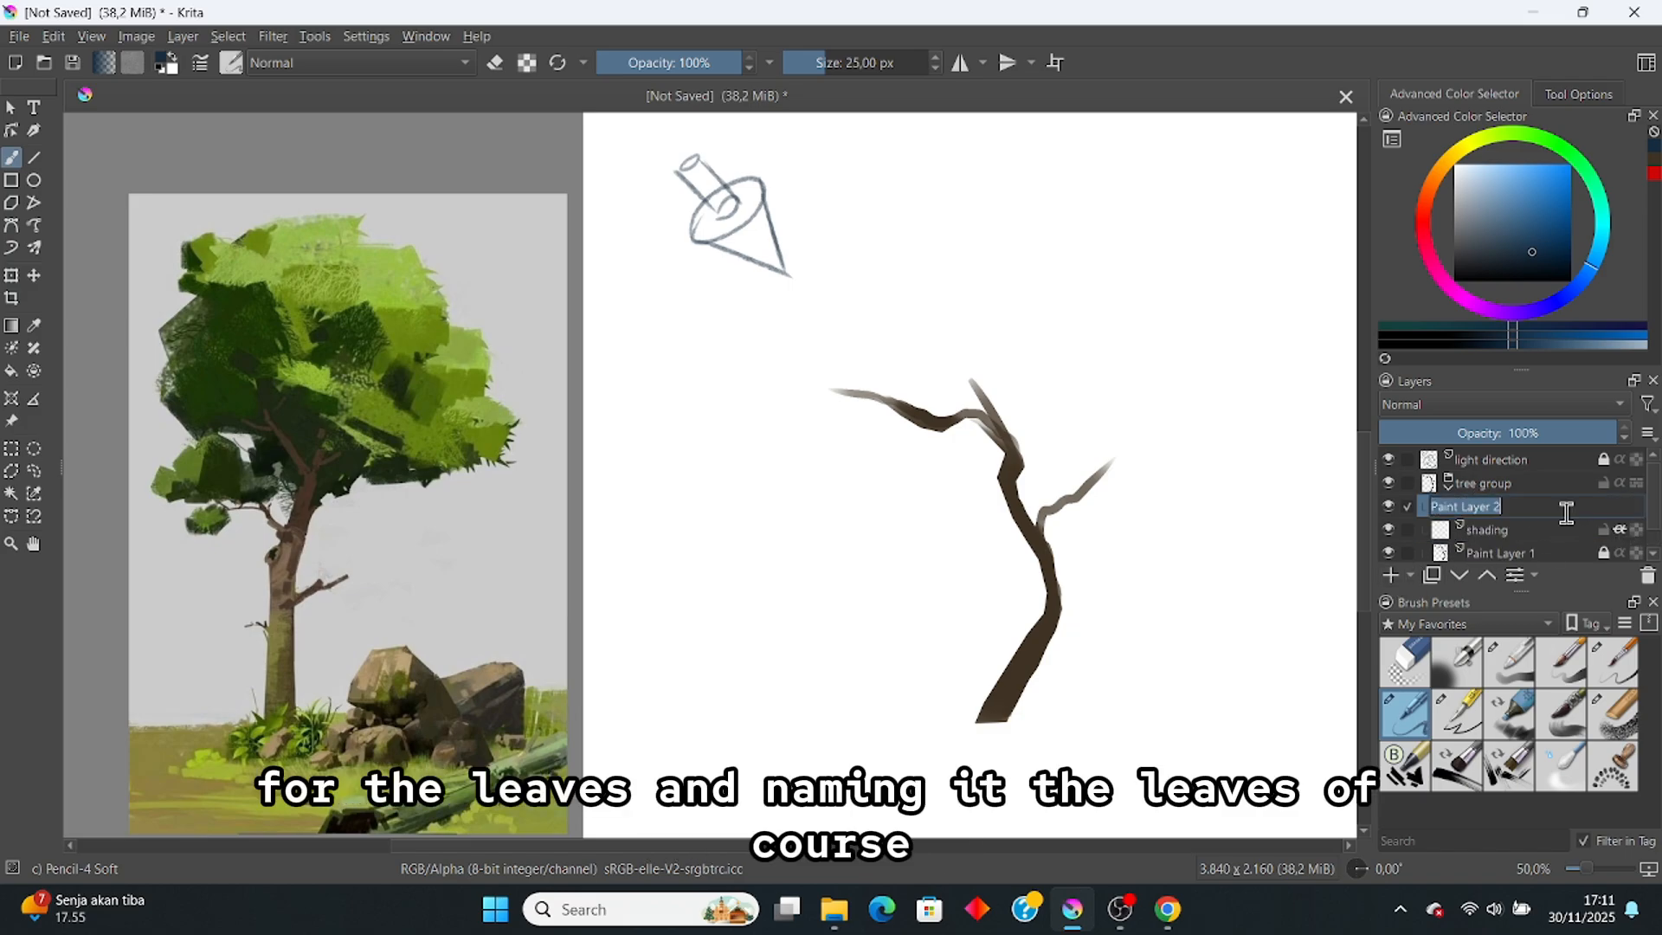
type("leaves")
key("Return")
left_click(1593, 530)
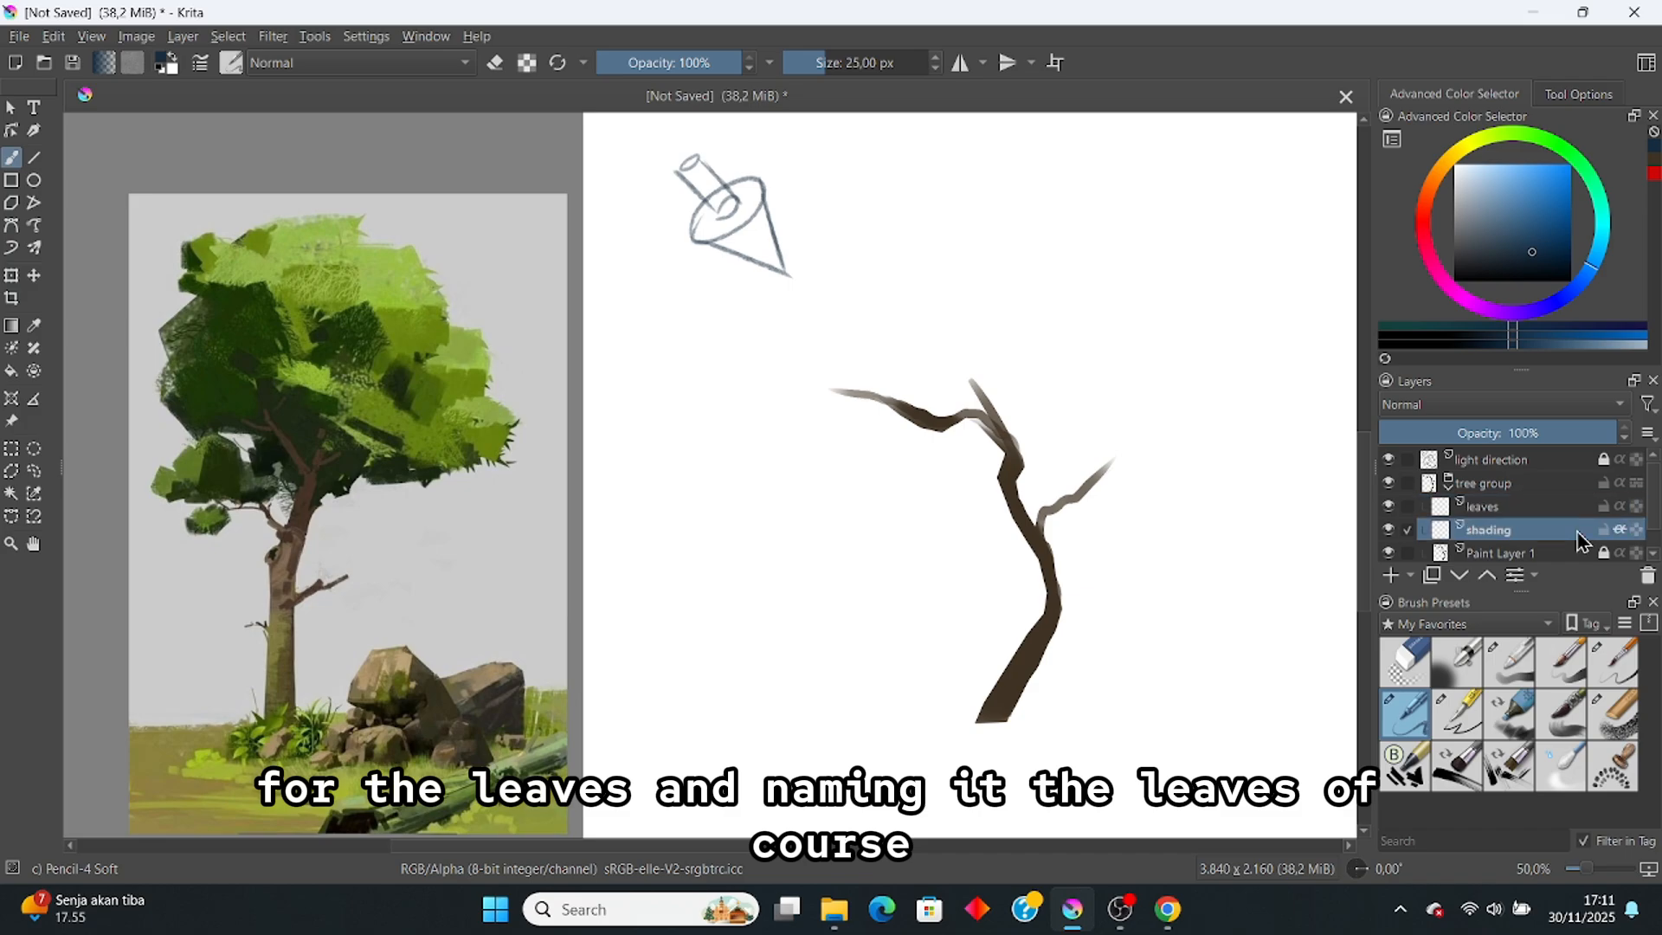
left_click(1549, 512)
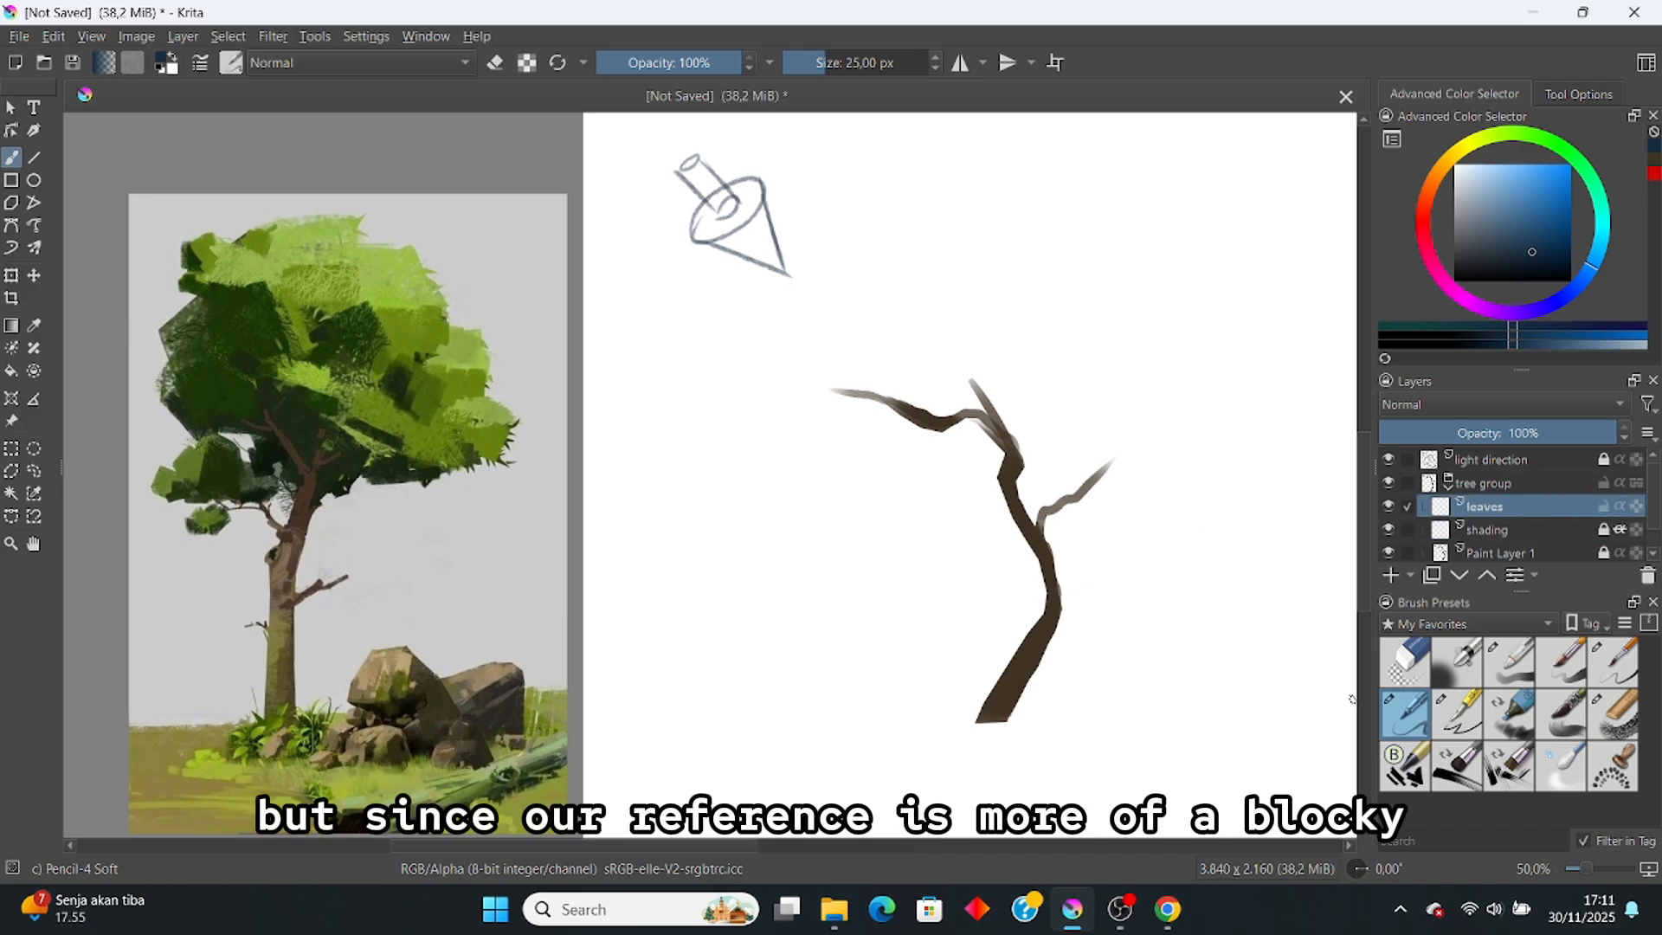
Step: Paint a dark-green canopy with the Chalk Grainy brush at about 125 px, green sampled from the reference
left_click(1610, 715)
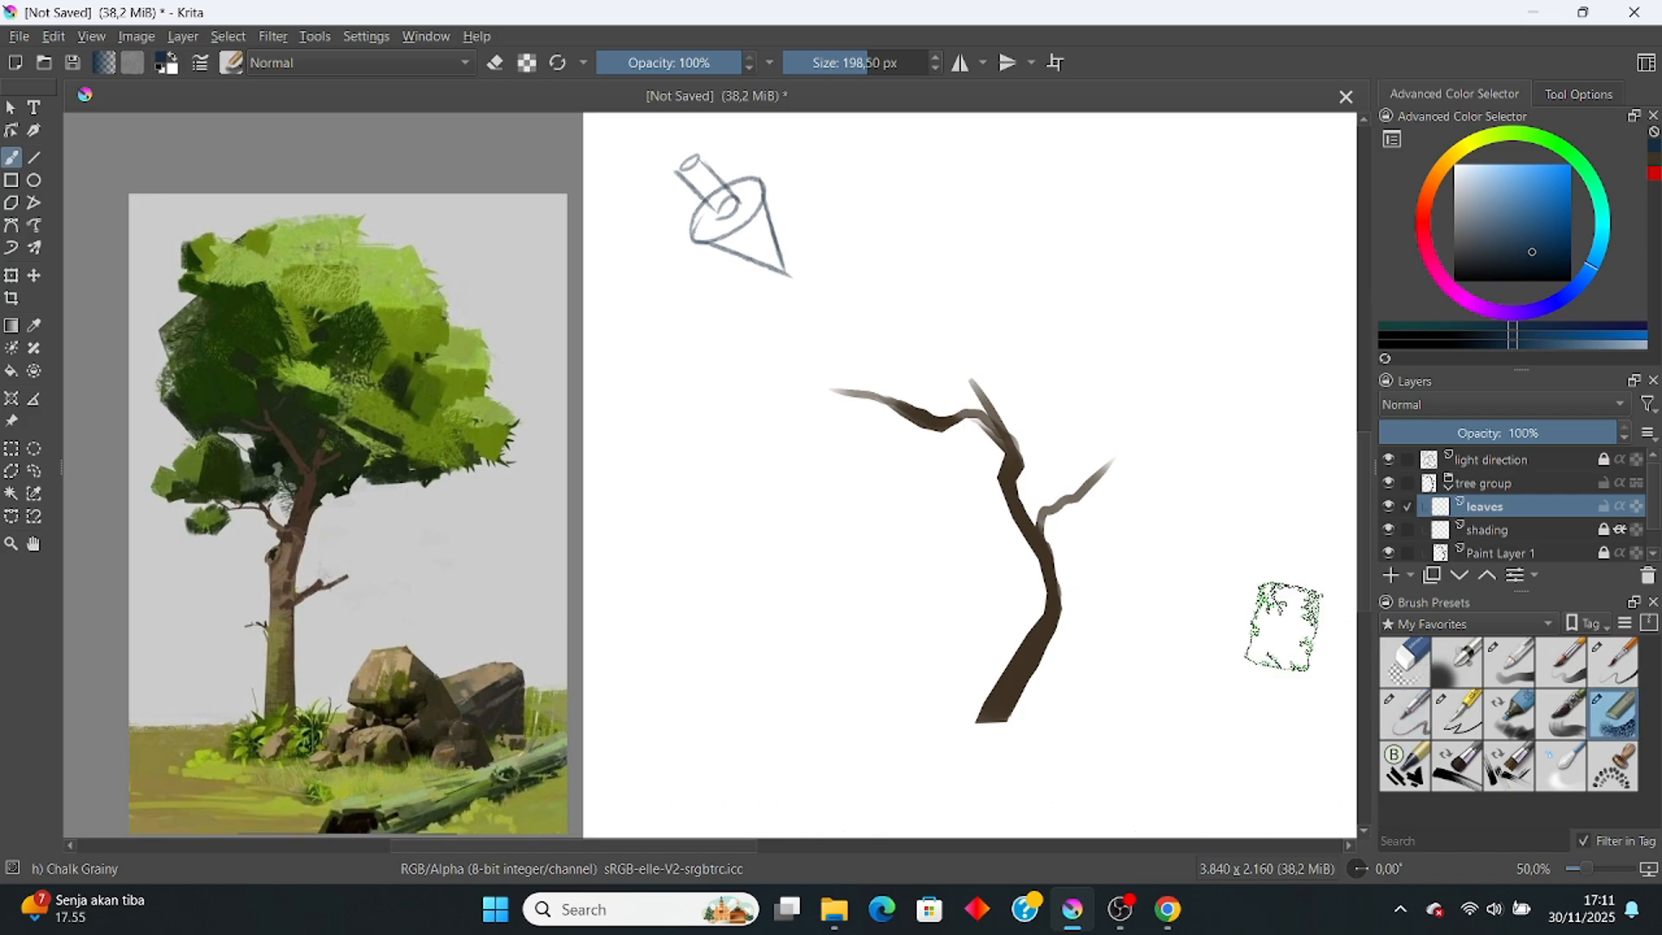
left_click_drag(871, 62, 855, 62)
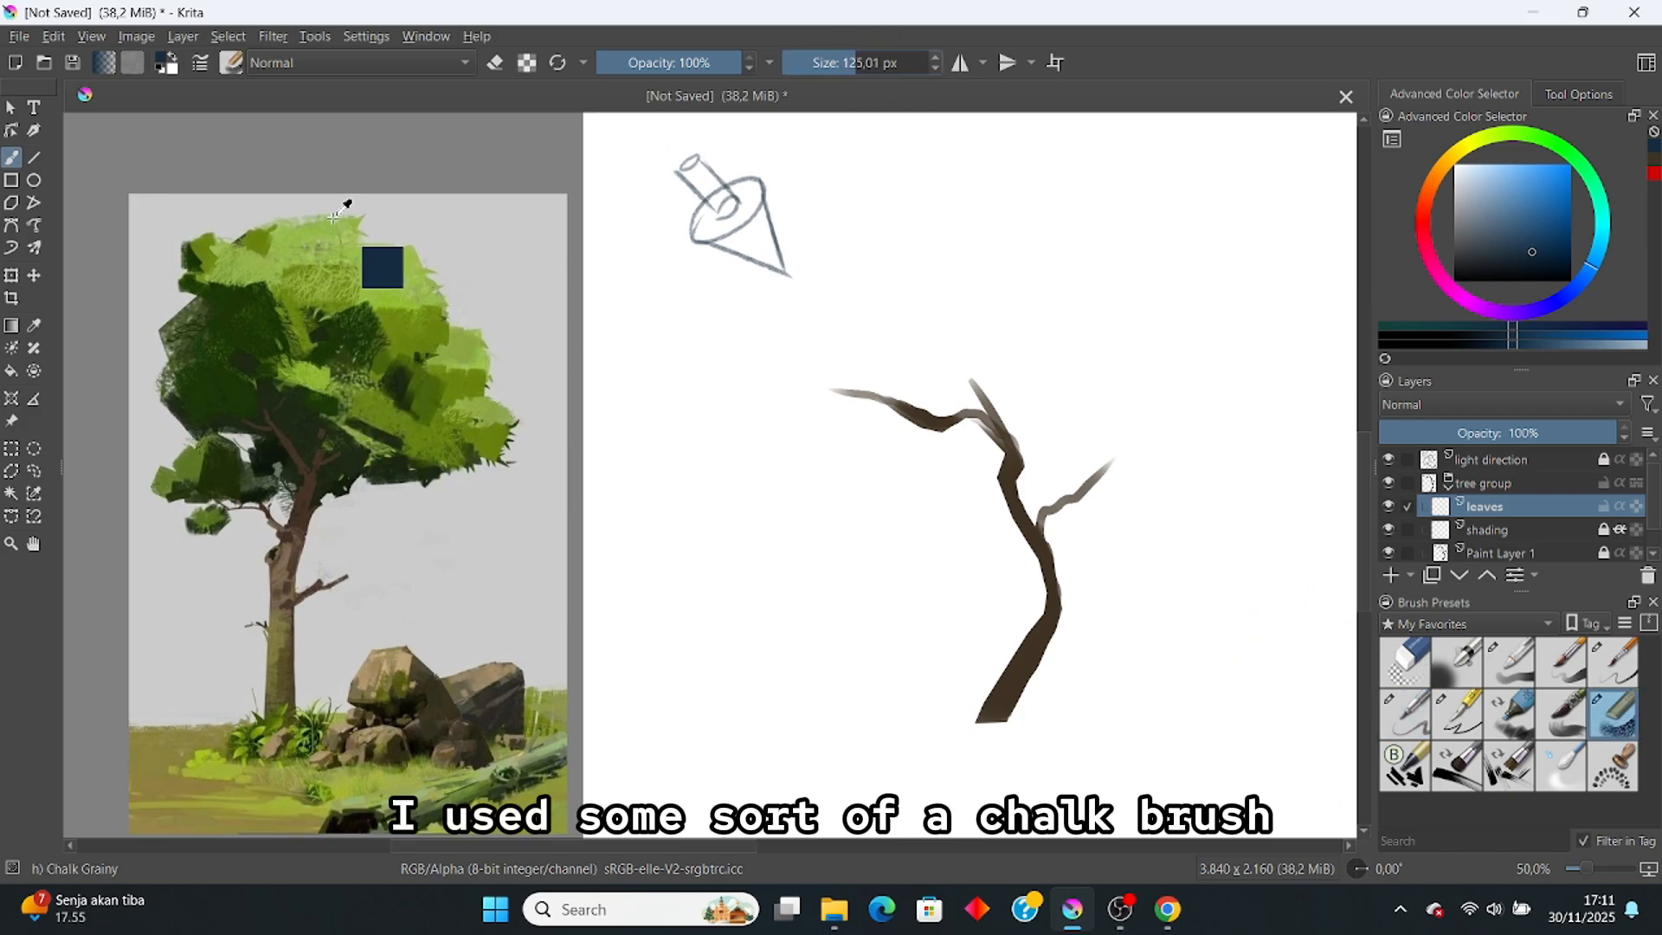
left_click(235, 377, "ctrl")
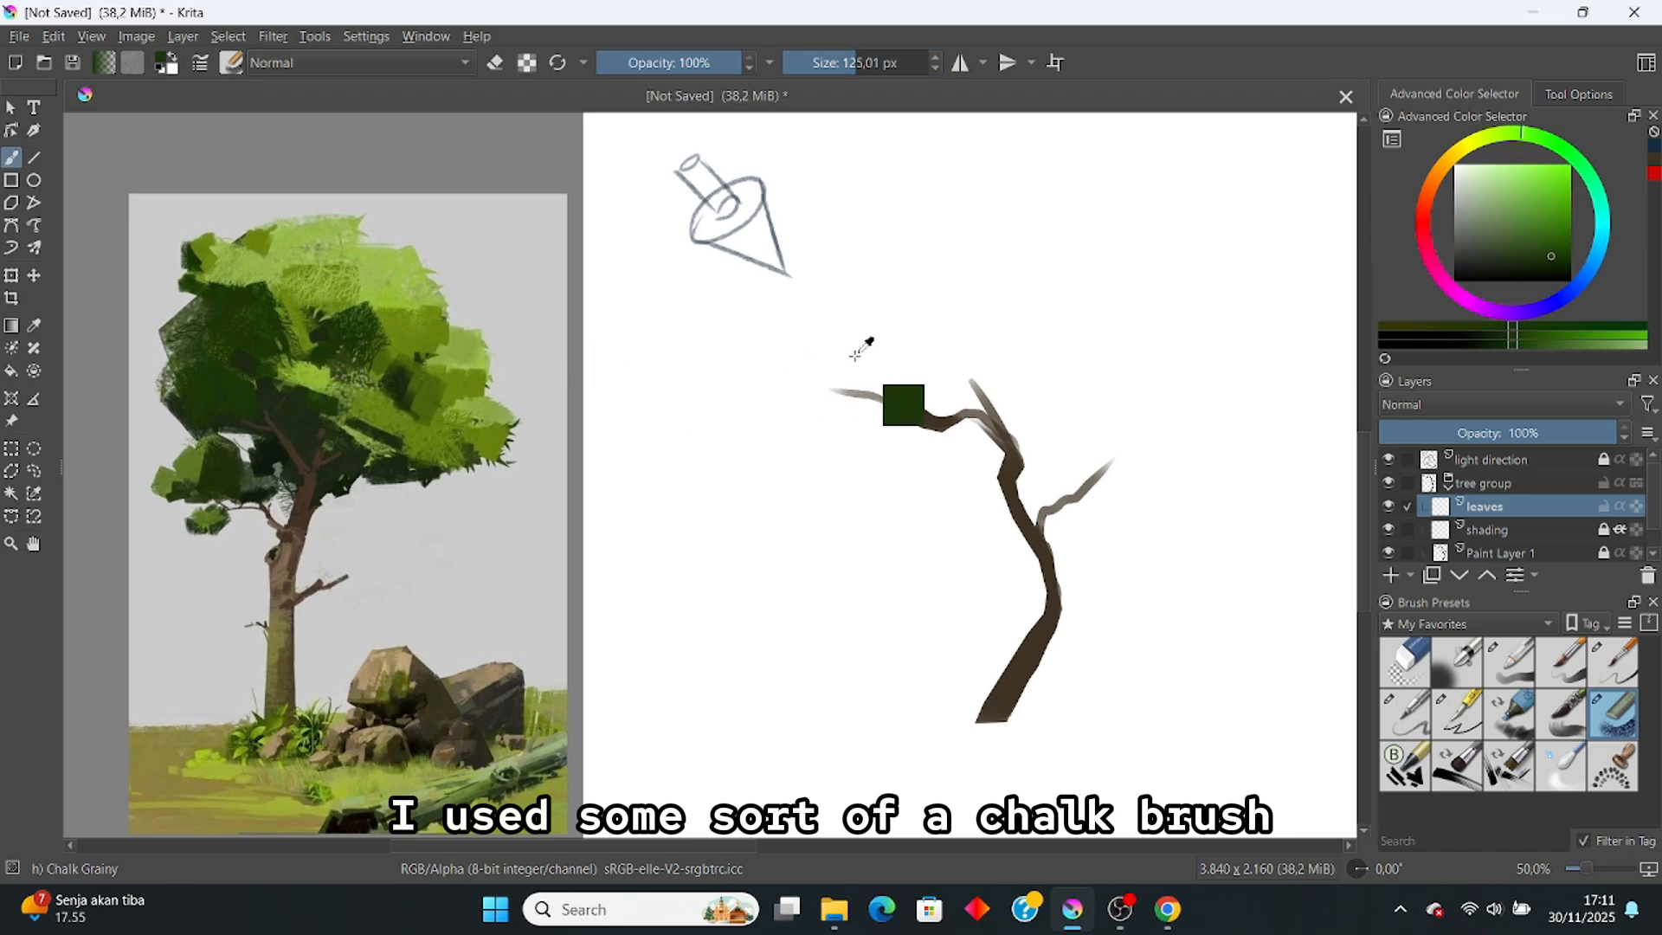
mouse_move(902, 398)
left_mouse_down()
mouse_move(831, 400)
mouse_move(930, 370)
mouse_move(919, 348)
mouse_move(883, 388)
mouse_move(900, 375)
mouse_move(862, 364)
mouse_move(937, 312)
mouse_move(909, 420)
mouse_move(948, 385)
mouse_move(948, 433)
mouse_move(887, 442)
mouse_move(904, 498)
left_mouse_up()
mouse_move(1052, 474)
left_mouse_down()
mouse_move(1104, 446)
mouse_move(1061, 477)
mouse_move(1121, 450)
mouse_move(1133, 469)
mouse_move(1124, 487)
mouse_move(1017, 489)
mouse_move(1093, 431)
mouse_move(1056, 415)
mouse_move(1077, 399)
mouse_move(1031, 398)
mouse_move(1071, 371)
mouse_move(938, 295)
mouse_move(1021, 280)
mouse_move(939, 303)
mouse_move(939, 336)
mouse_move(1047, 333)
mouse_move(1052, 353)
mouse_move(935, 362)
mouse_move(1021, 379)
mouse_move(1012, 401)
mouse_move(1045, 440)
mouse_move(981, 406)
mouse_move(978, 468)
mouse_move(998, 440)
mouse_move(1002, 469)
mouse_move(1050, 464)
mouse_move(1110, 519)
mouse_move(1012, 457)
mouse_move(968, 459)
left_mouse_up()
key("ctrl+z")
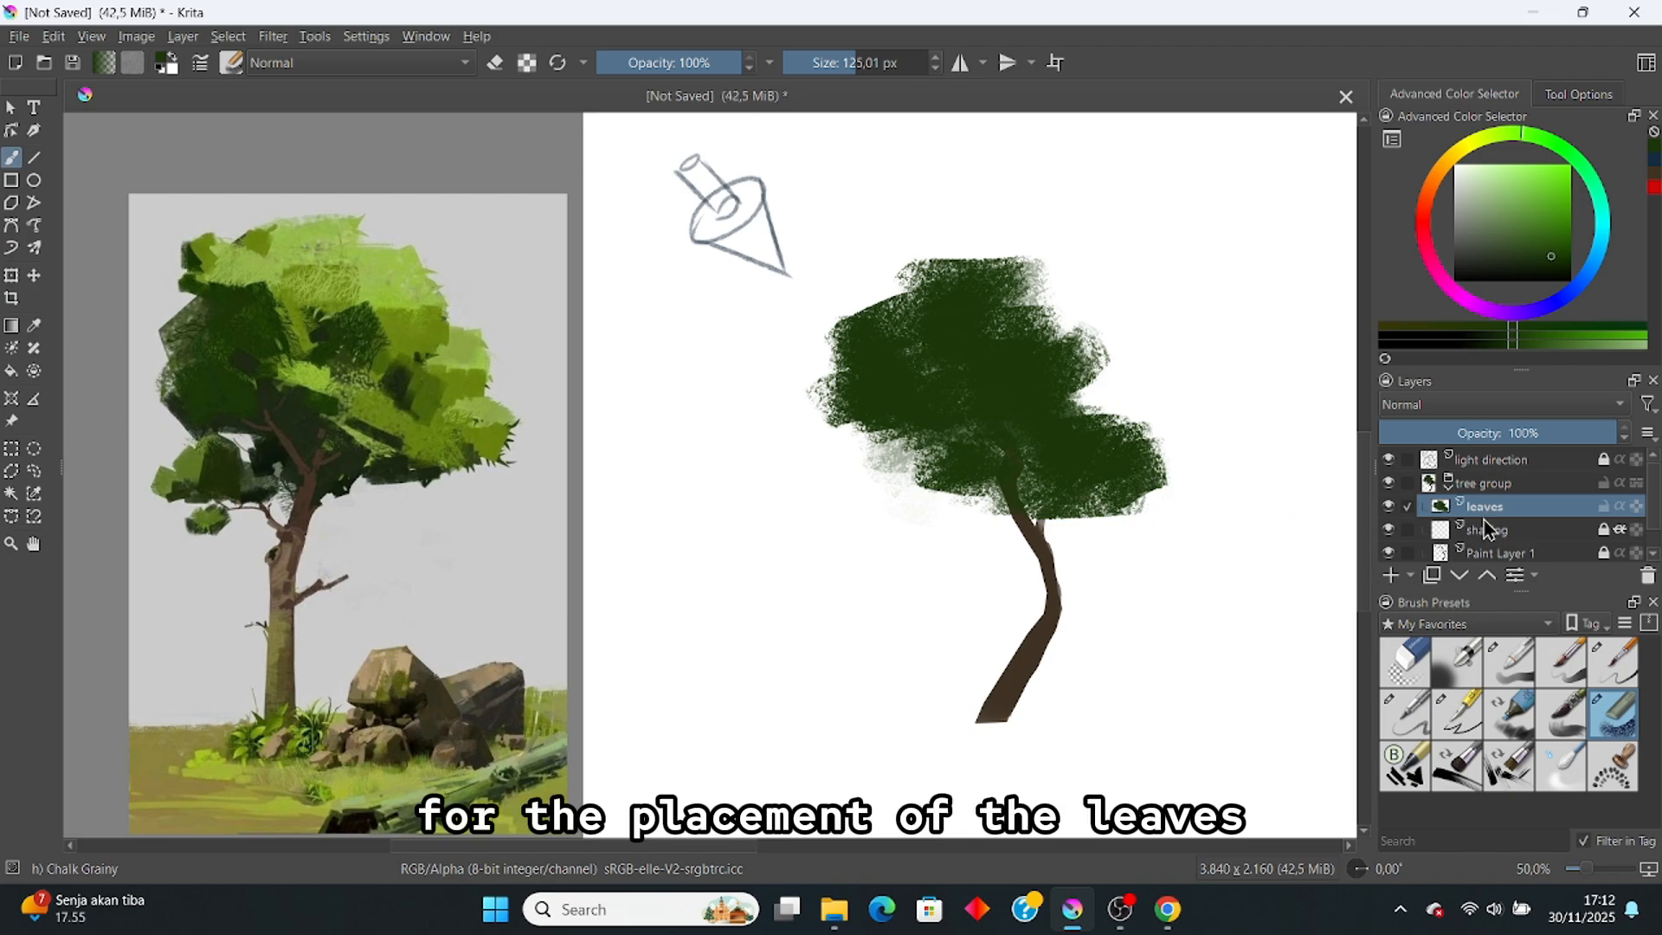
Step: Move the leaves layer below the trunk and reposition the tree group in the layer stack
left_click(1459, 575)
left_click(1460, 574)
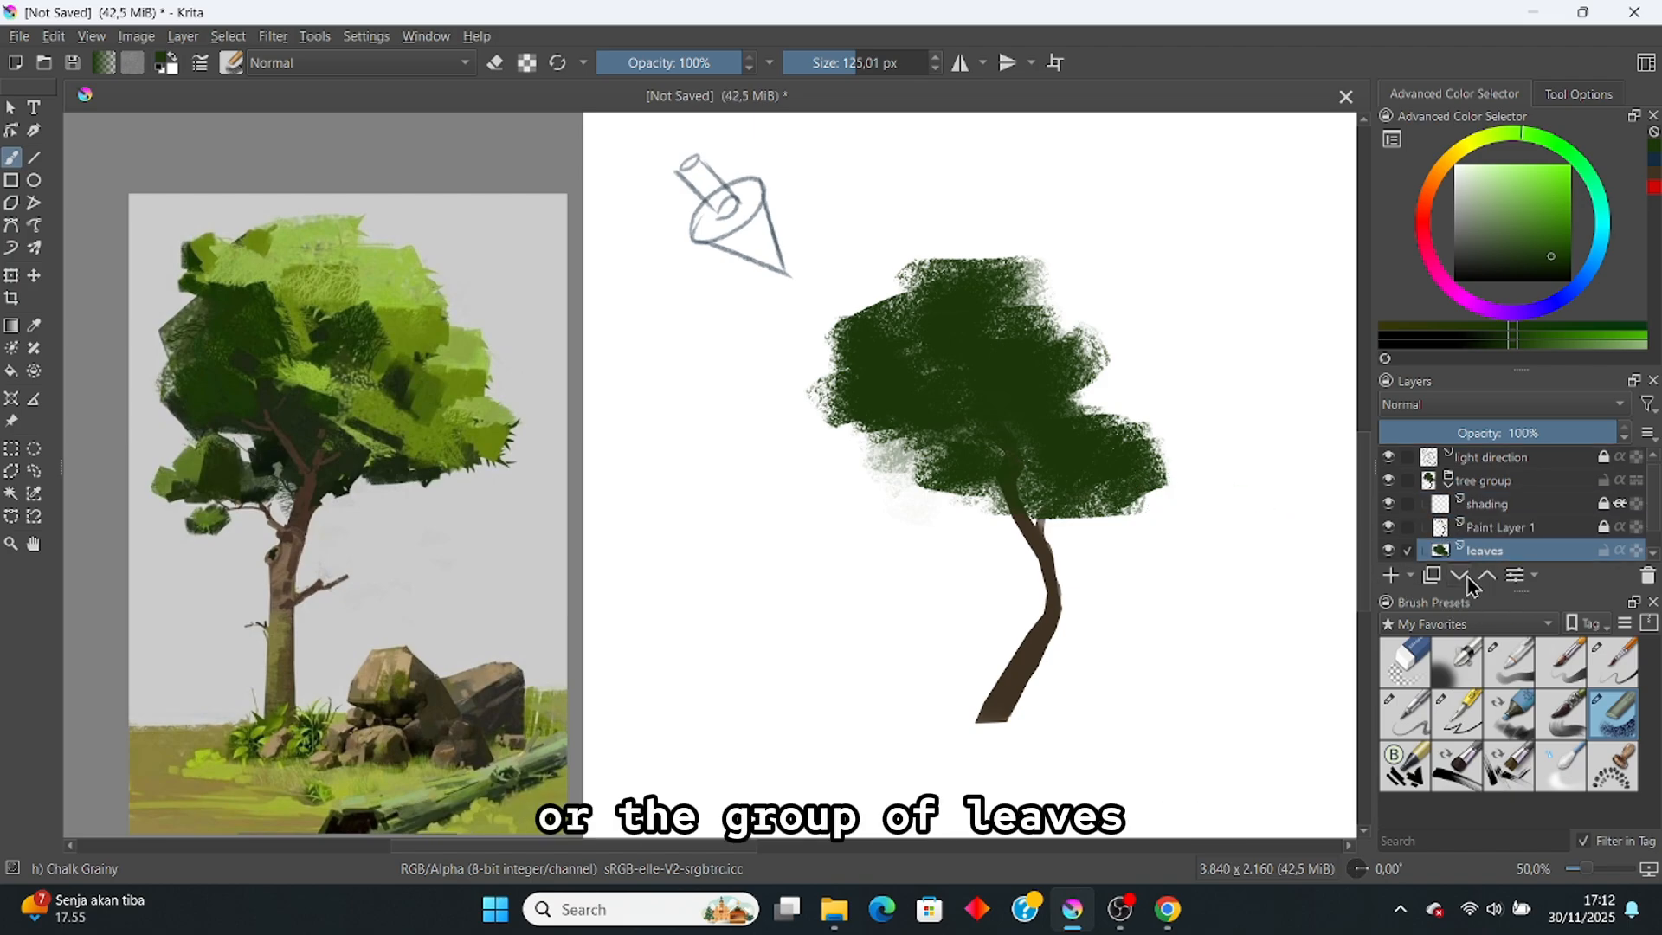
left_click_drag(1184, 458, 1171, 434)
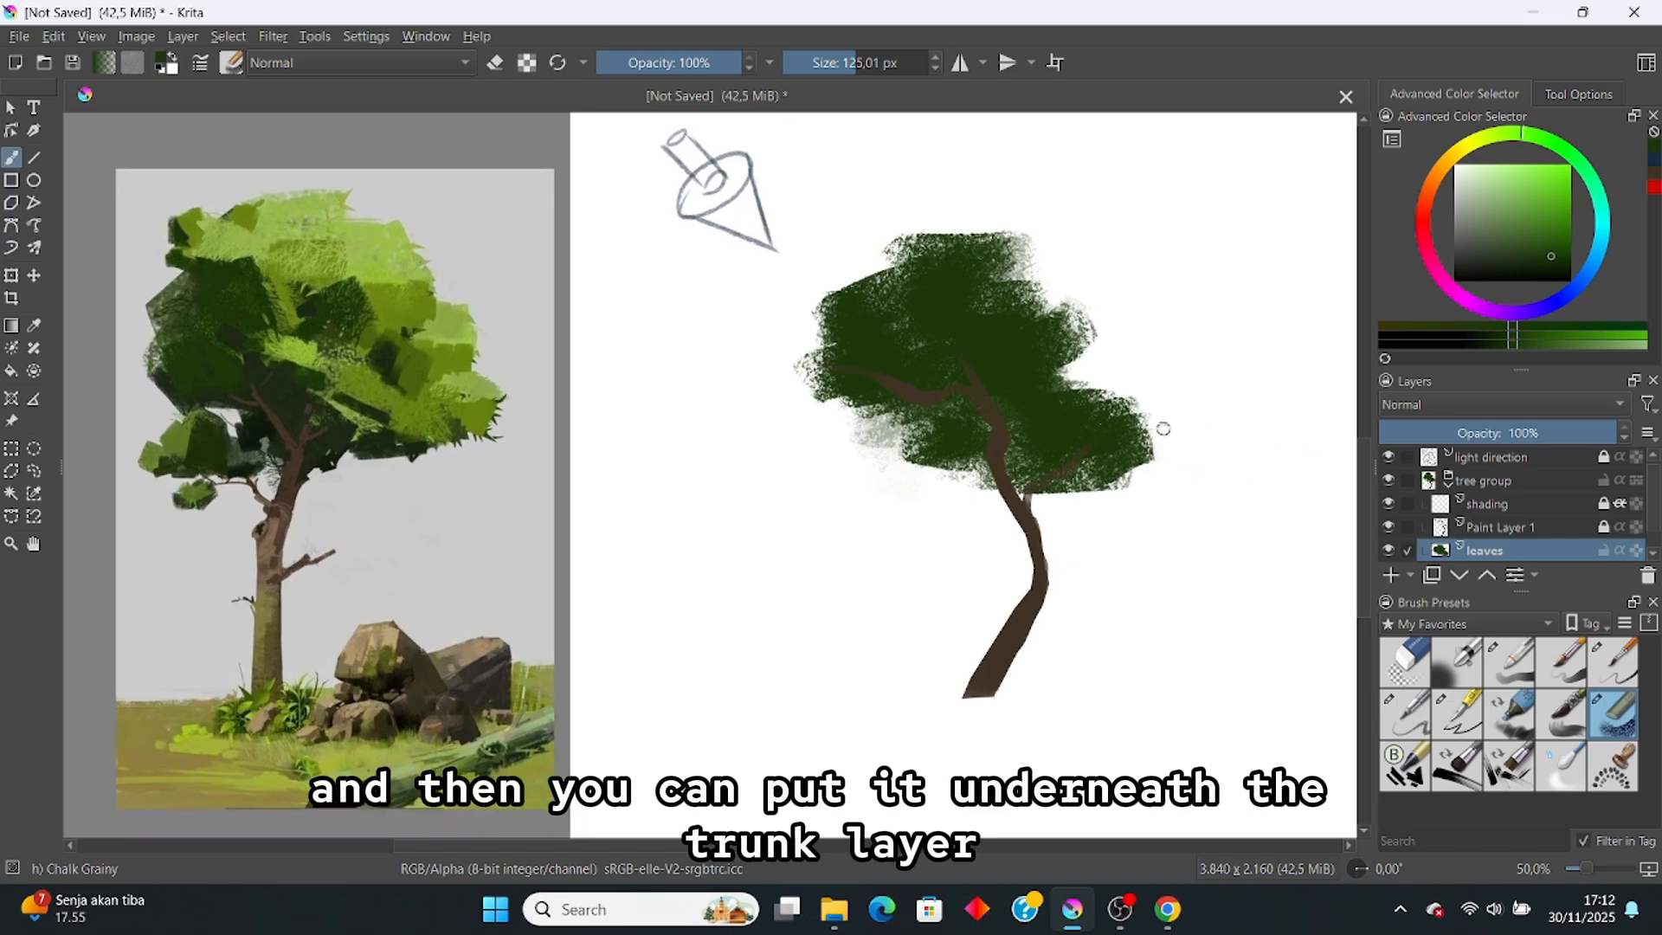
scroll(1485, 489, "down", 1)
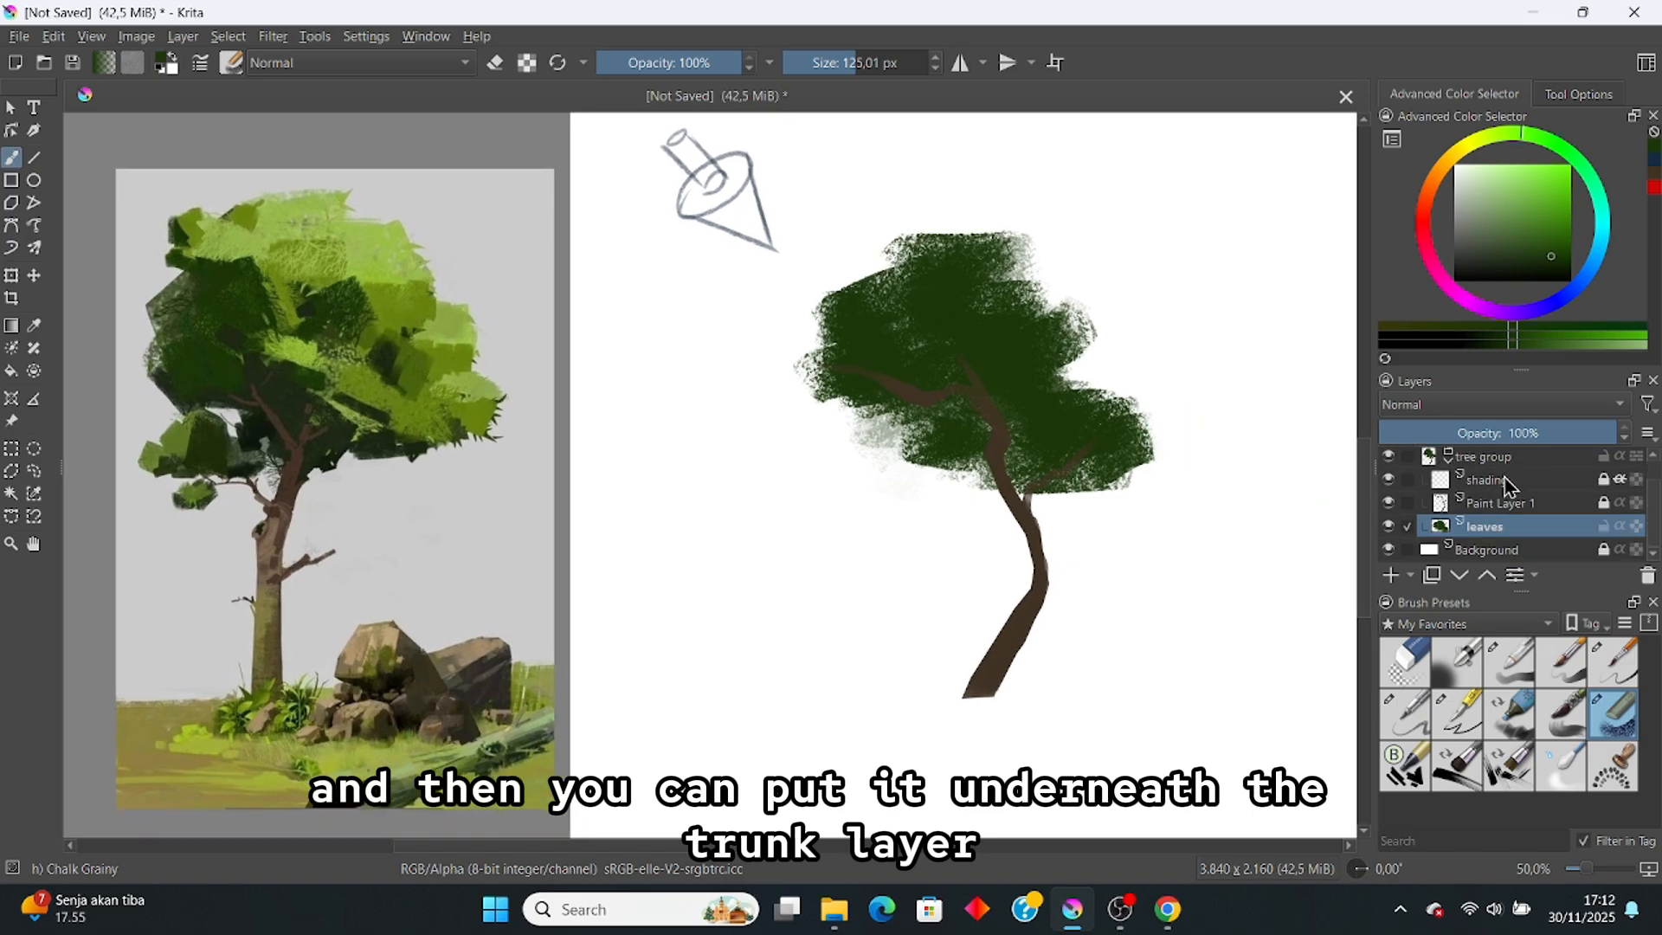
mouse_move(1424, 464)
left_mouse_down()
mouse_move(761, 464)
mouse_move(922, 433)
mouse_move(900, 415)
mouse_move(891, 447)
mouse_move(990, 474)
left_mouse_up()
key("ctrl+z")
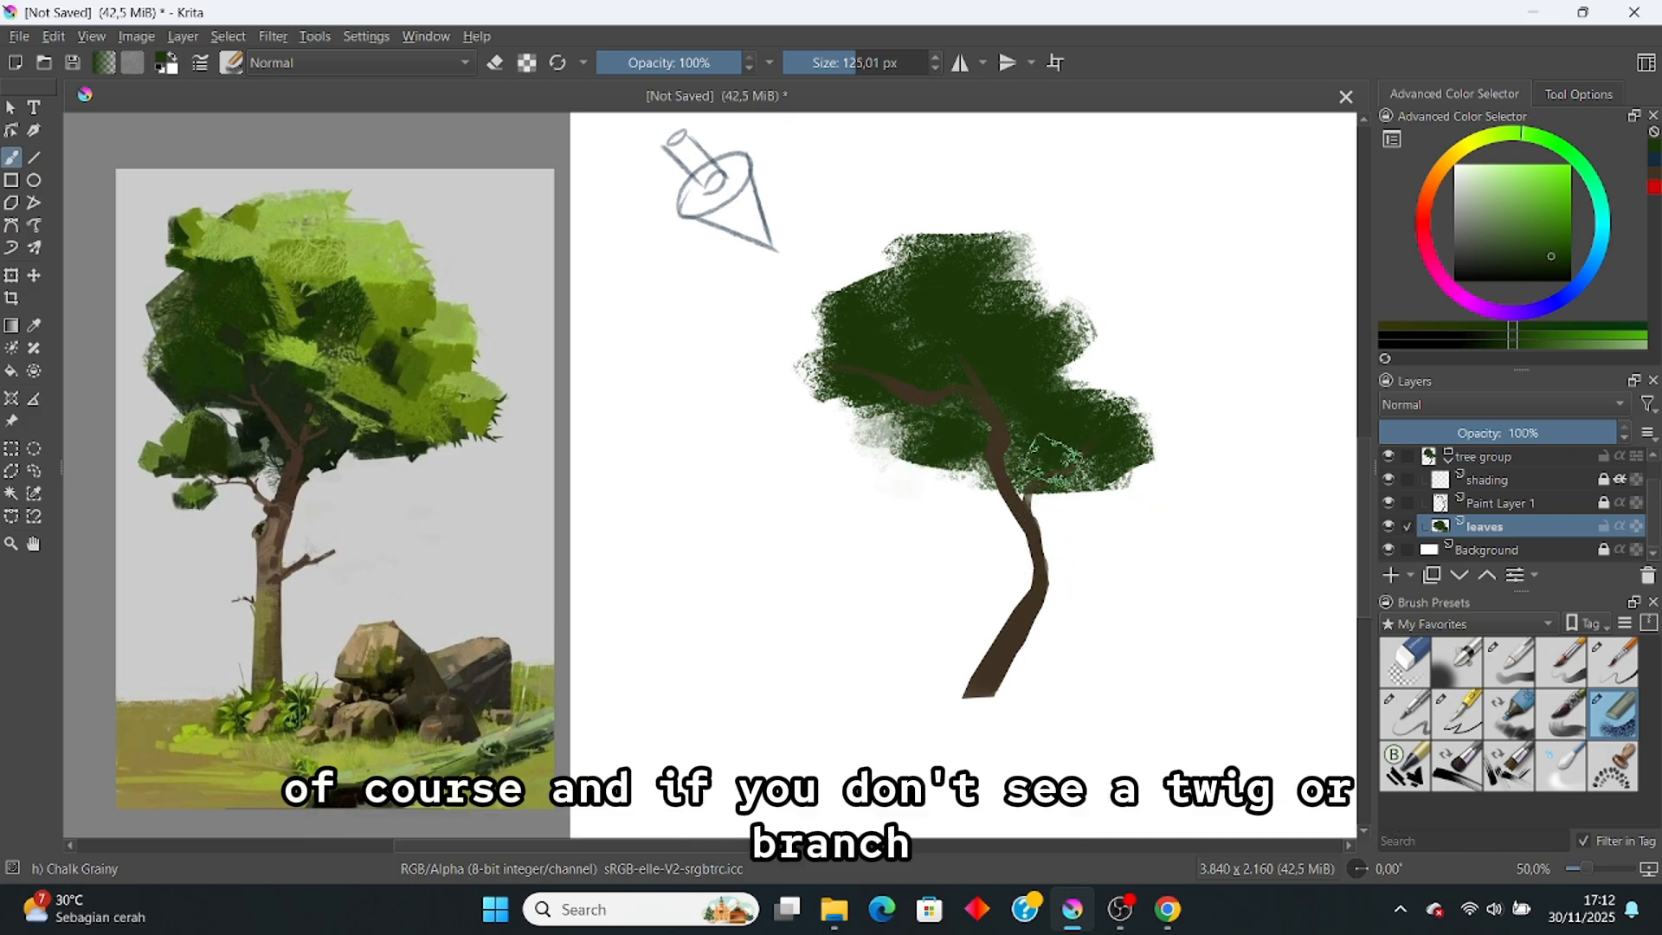
Step: Fill the canopy's gaps, upper notch and right edge with Chalk Grainy and the inkP 20 Flat Brush
mouse_move(1078, 360)
left_mouse_down()
mouse_move(1192, 369)
mouse_move(1179, 360)
mouse_move(1149, 407)
mouse_move(1131, 386)
mouse_move(1166, 377)
mouse_move(1108, 368)
mouse_move(1152, 399)
mouse_move(1166, 386)
mouse_move(1181, 416)
left_mouse_up()
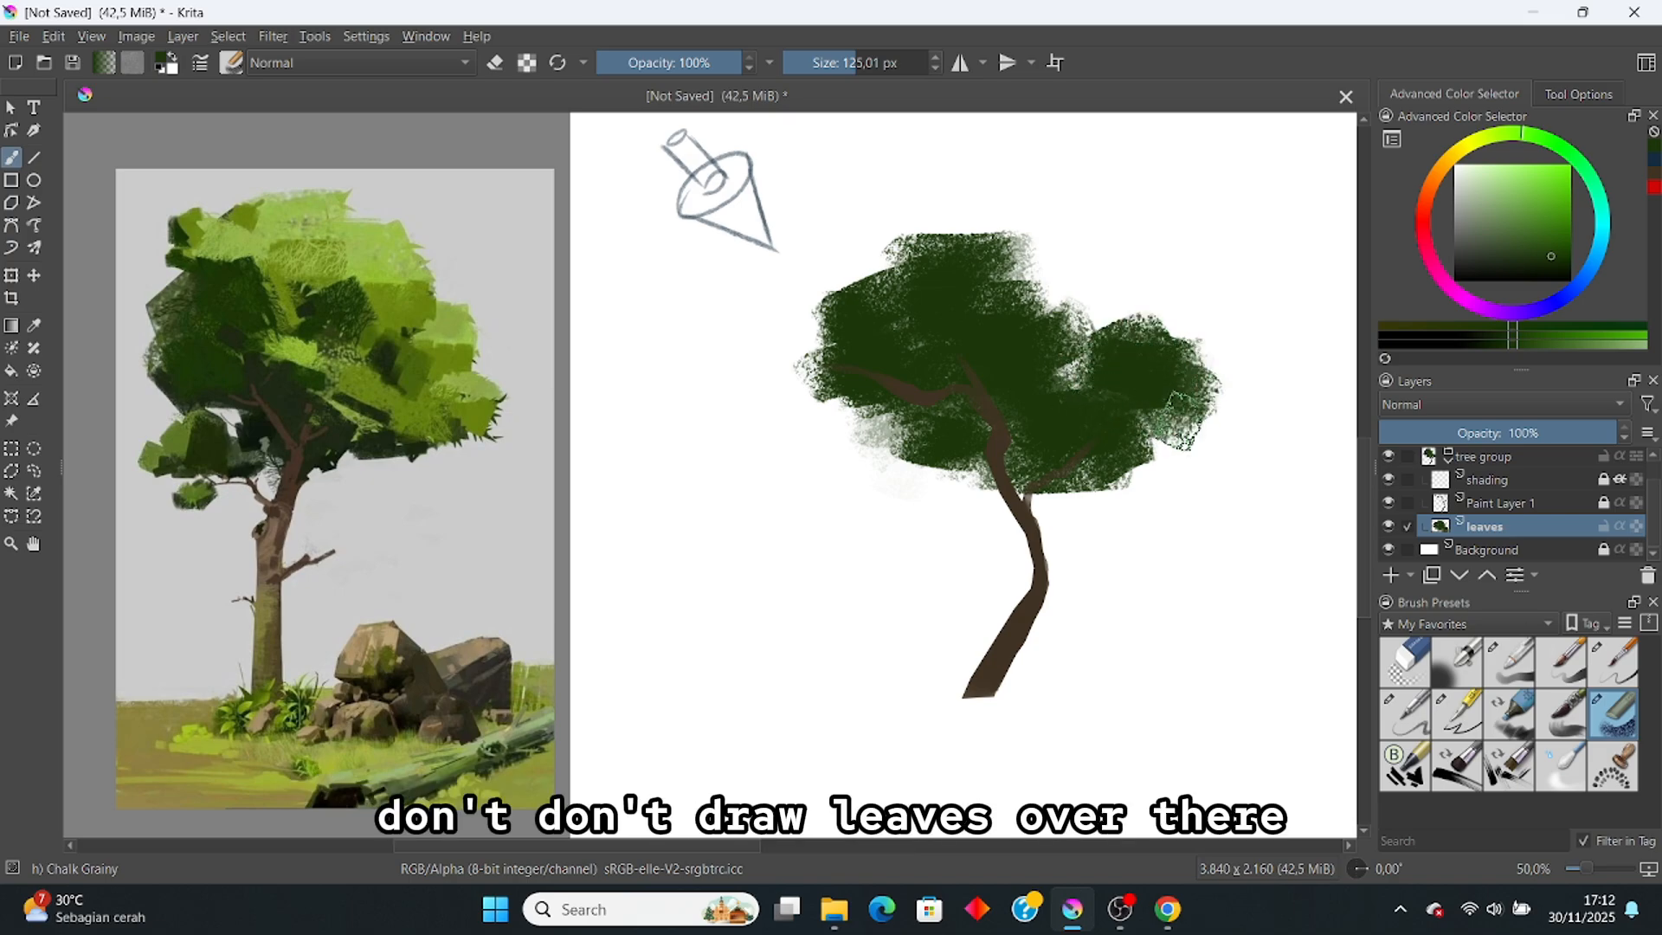
left_click_drag(1086, 355, 1076, 374)
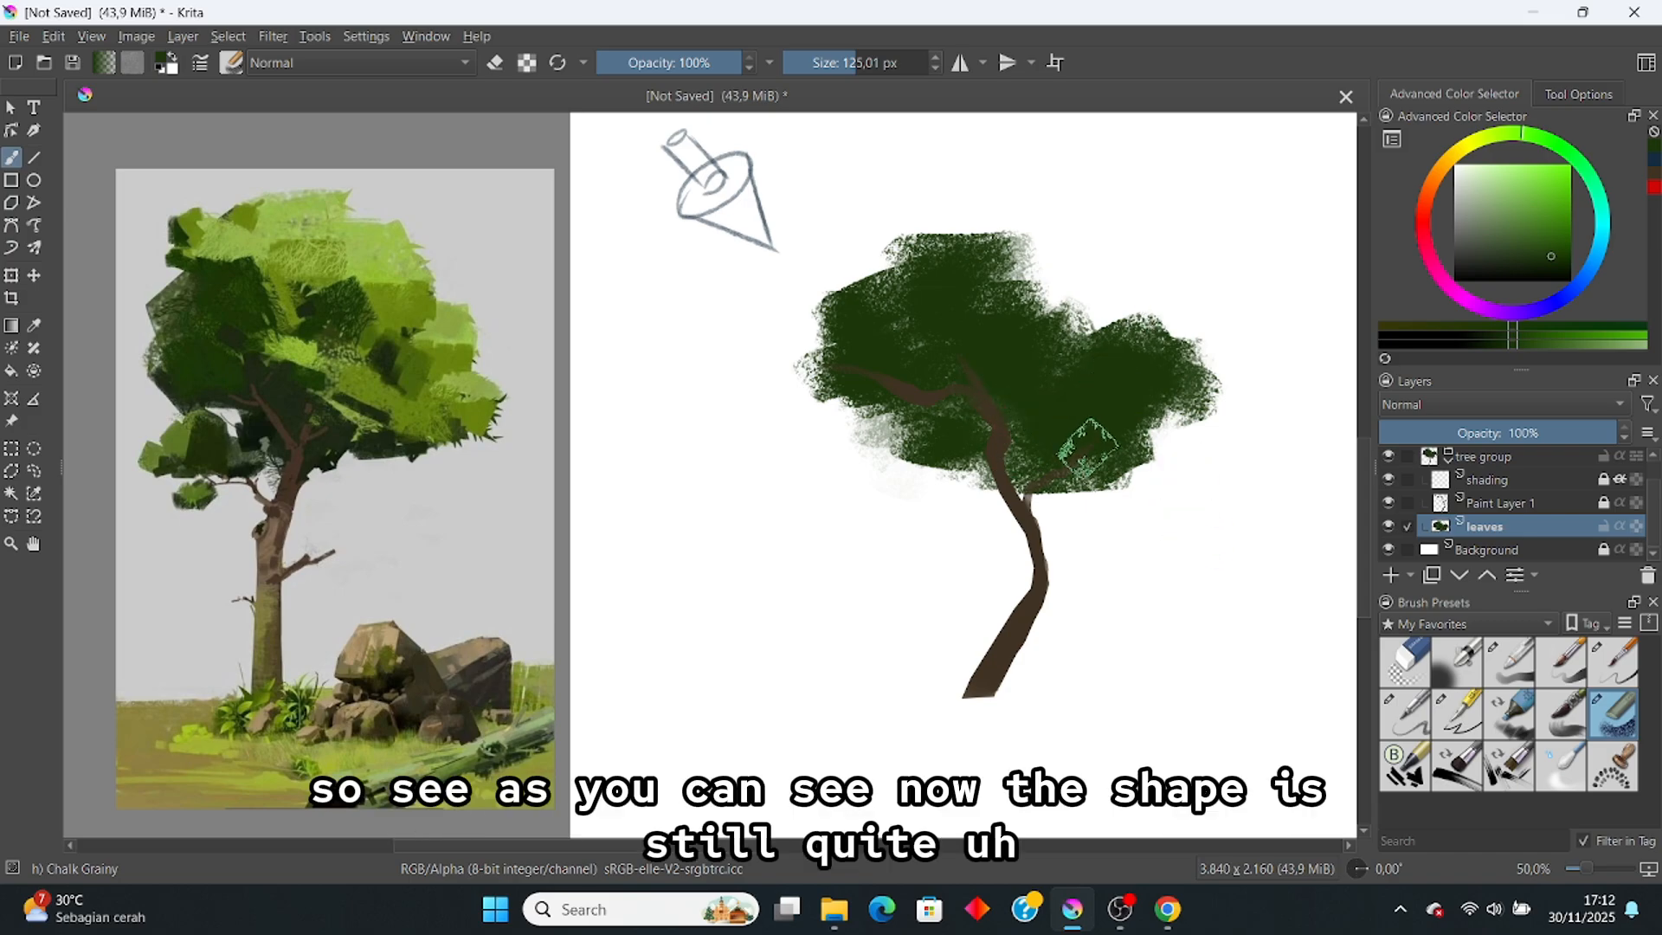
left_click_drag(950, 475, 964, 480)
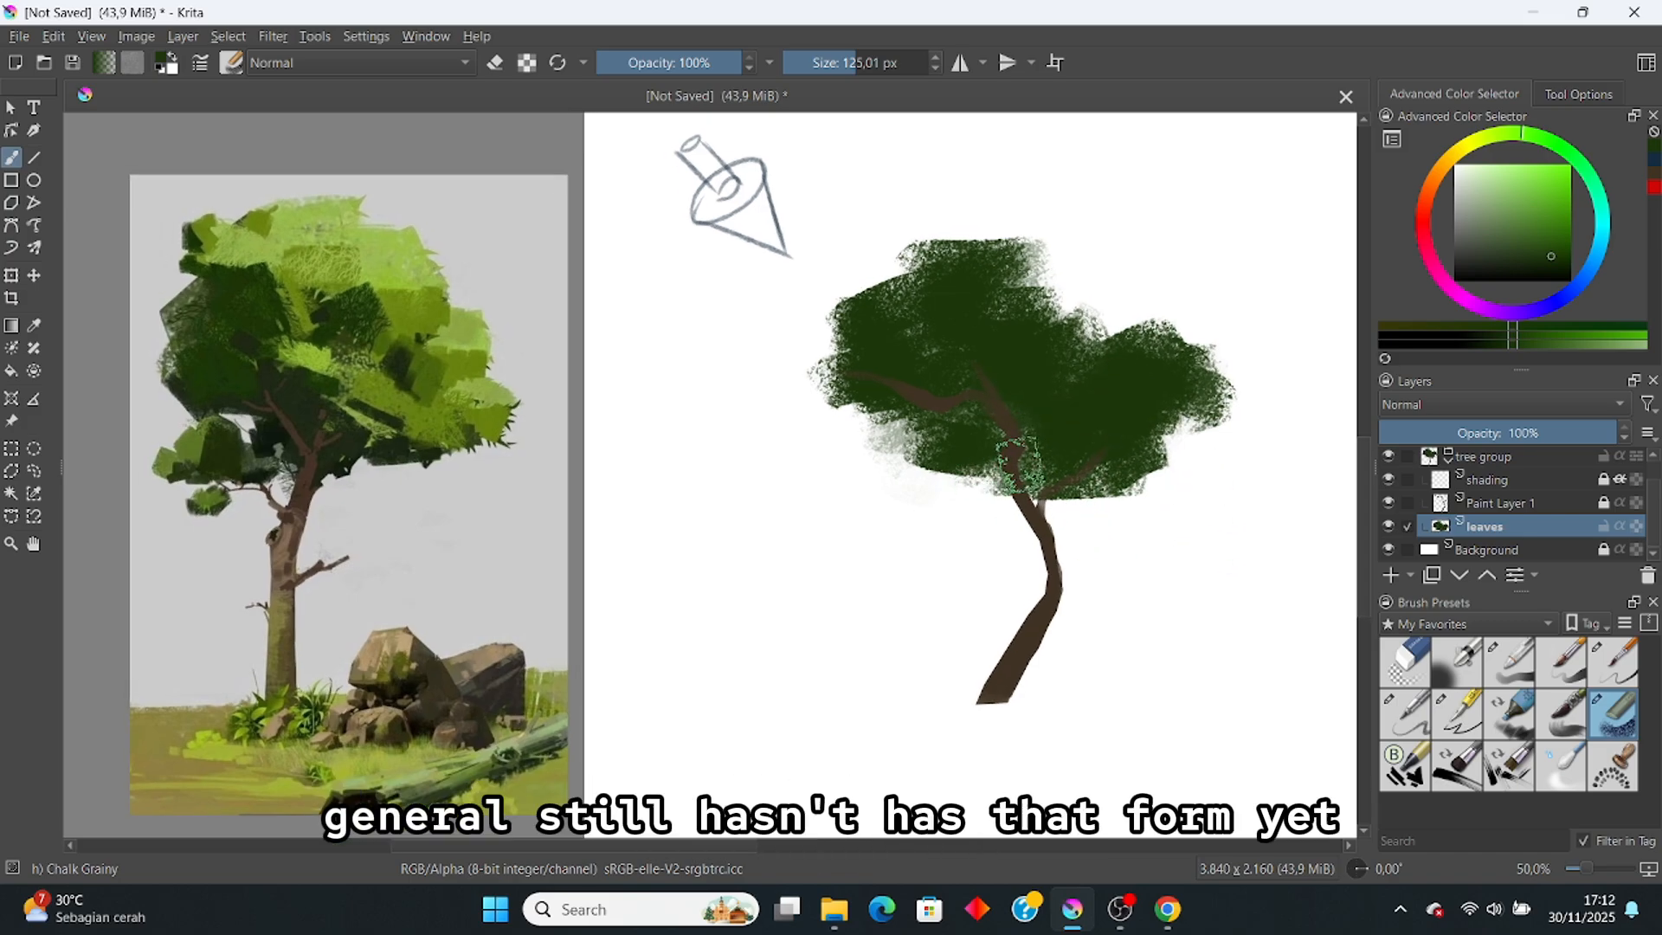
left_click(1458, 766)
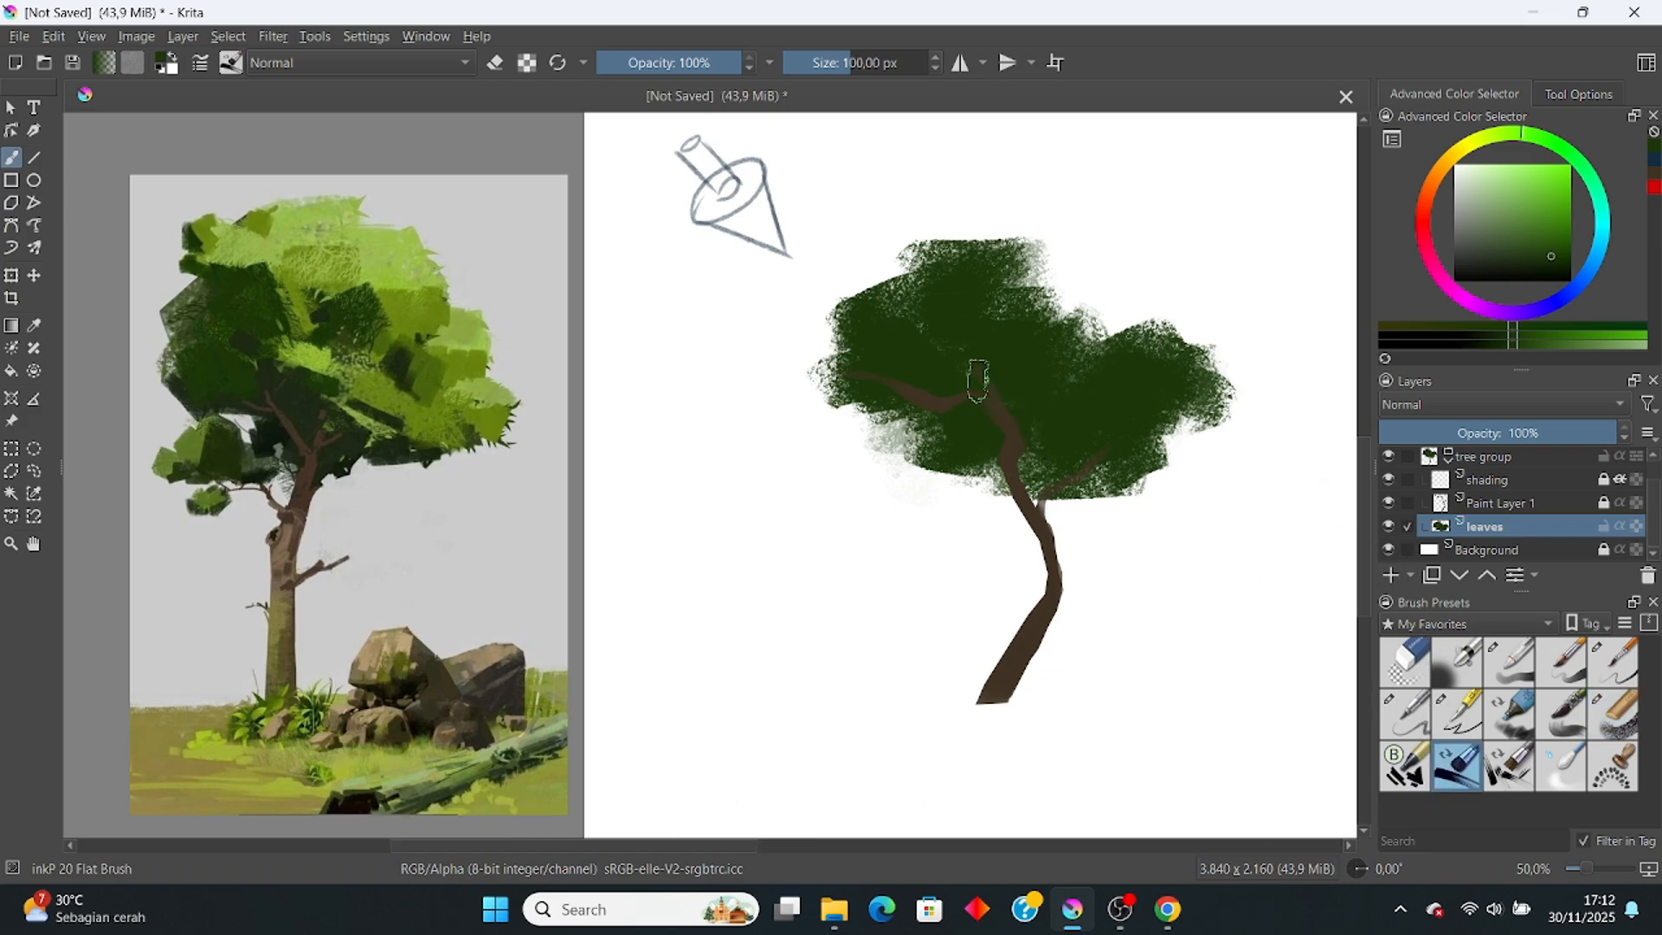
mouse_move(1025, 316)
left_mouse_down()
mouse_move(1054, 340)
mouse_move(1016, 324)
mouse_move(1075, 328)
mouse_move(1031, 323)
mouse_move(1060, 360)
left_mouse_up()
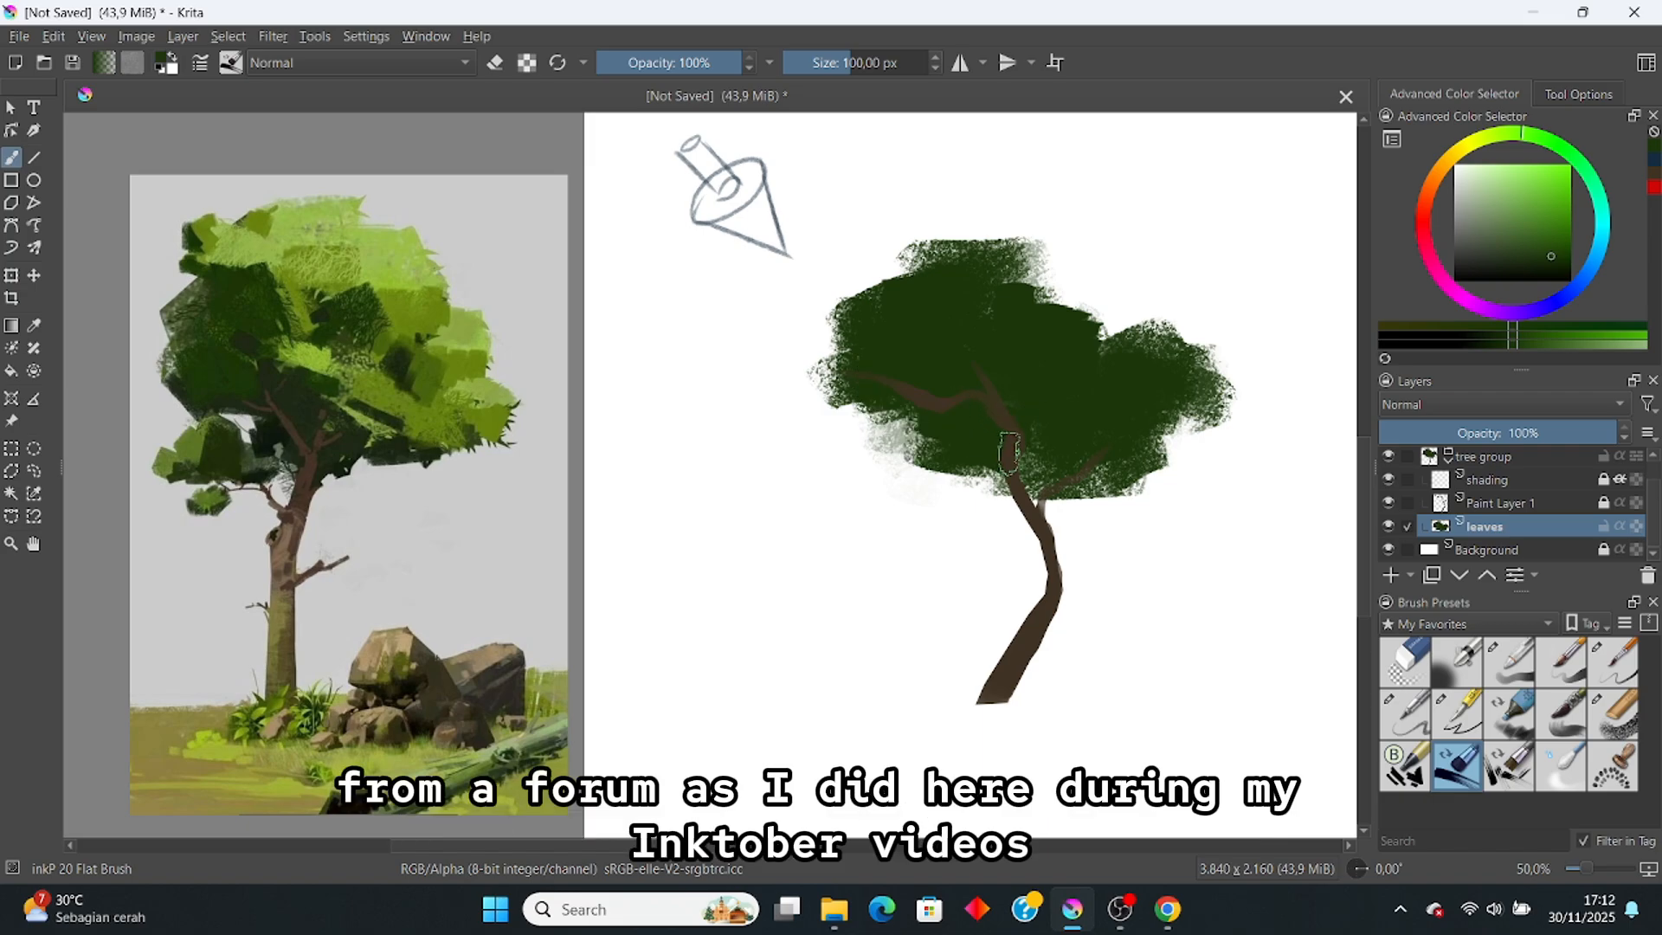
mouse_move(1145, 437)
left_mouse_down()
mouse_move(1184, 420)
mouse_move(1169, 438)
mouse_move(1186, 394)
mouse_move(1131, 459)
left_mouse_up()
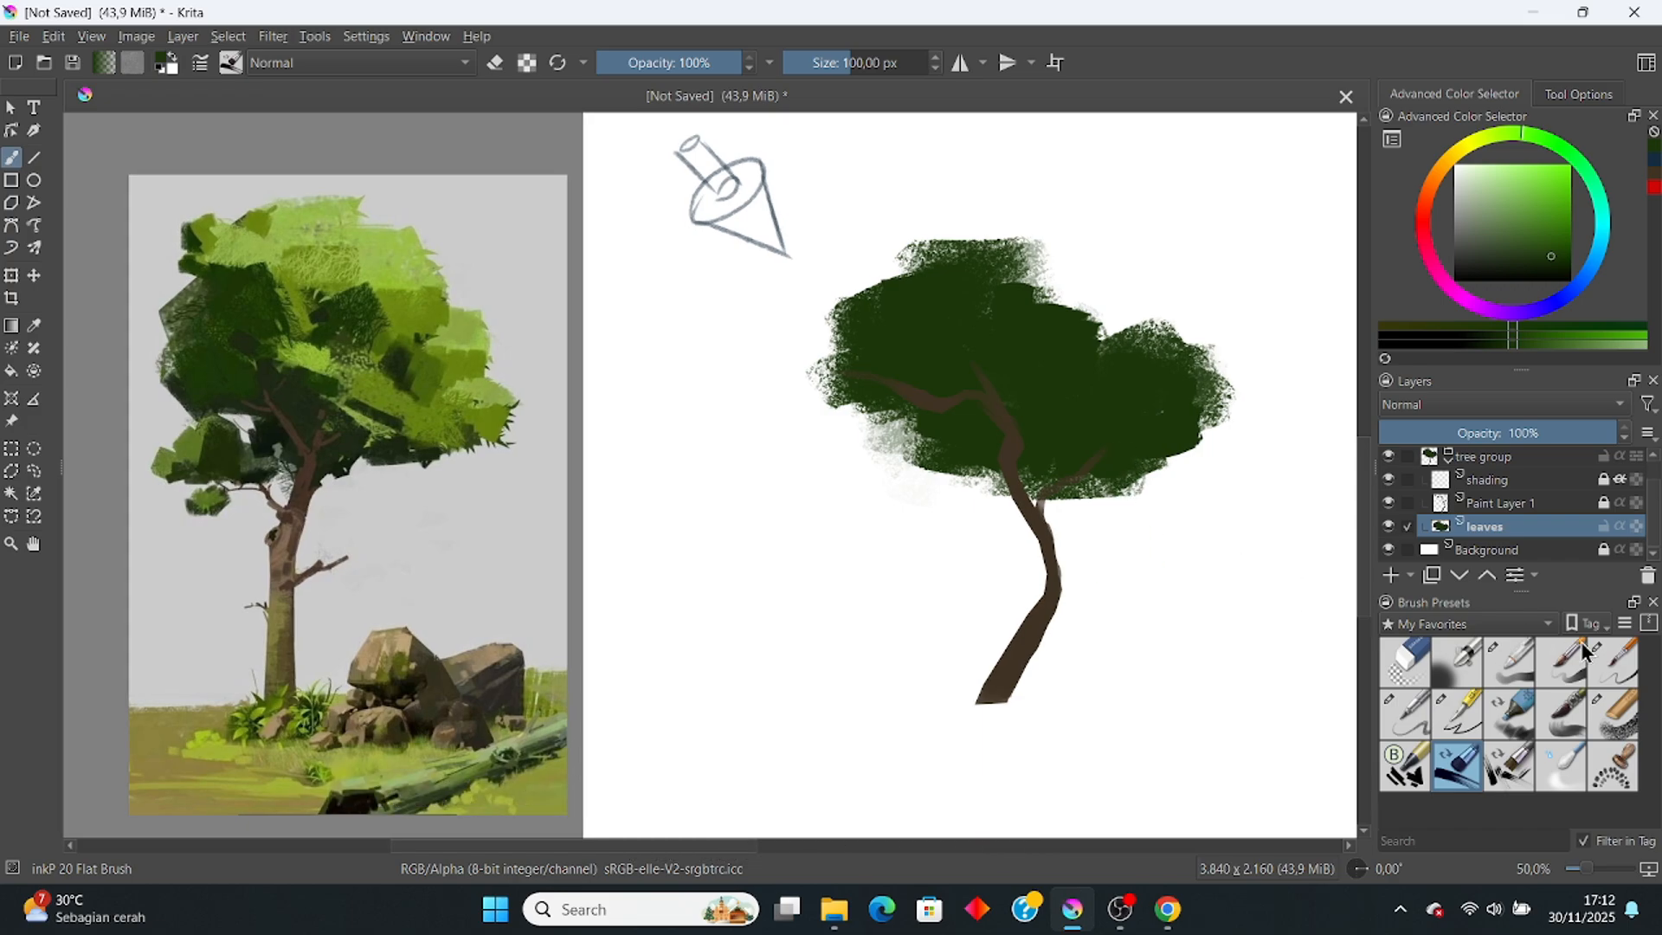
Step: Rename Paint Layer 1 to 'trunk'
left_click(1576, 504)
double_click(1577, 504)
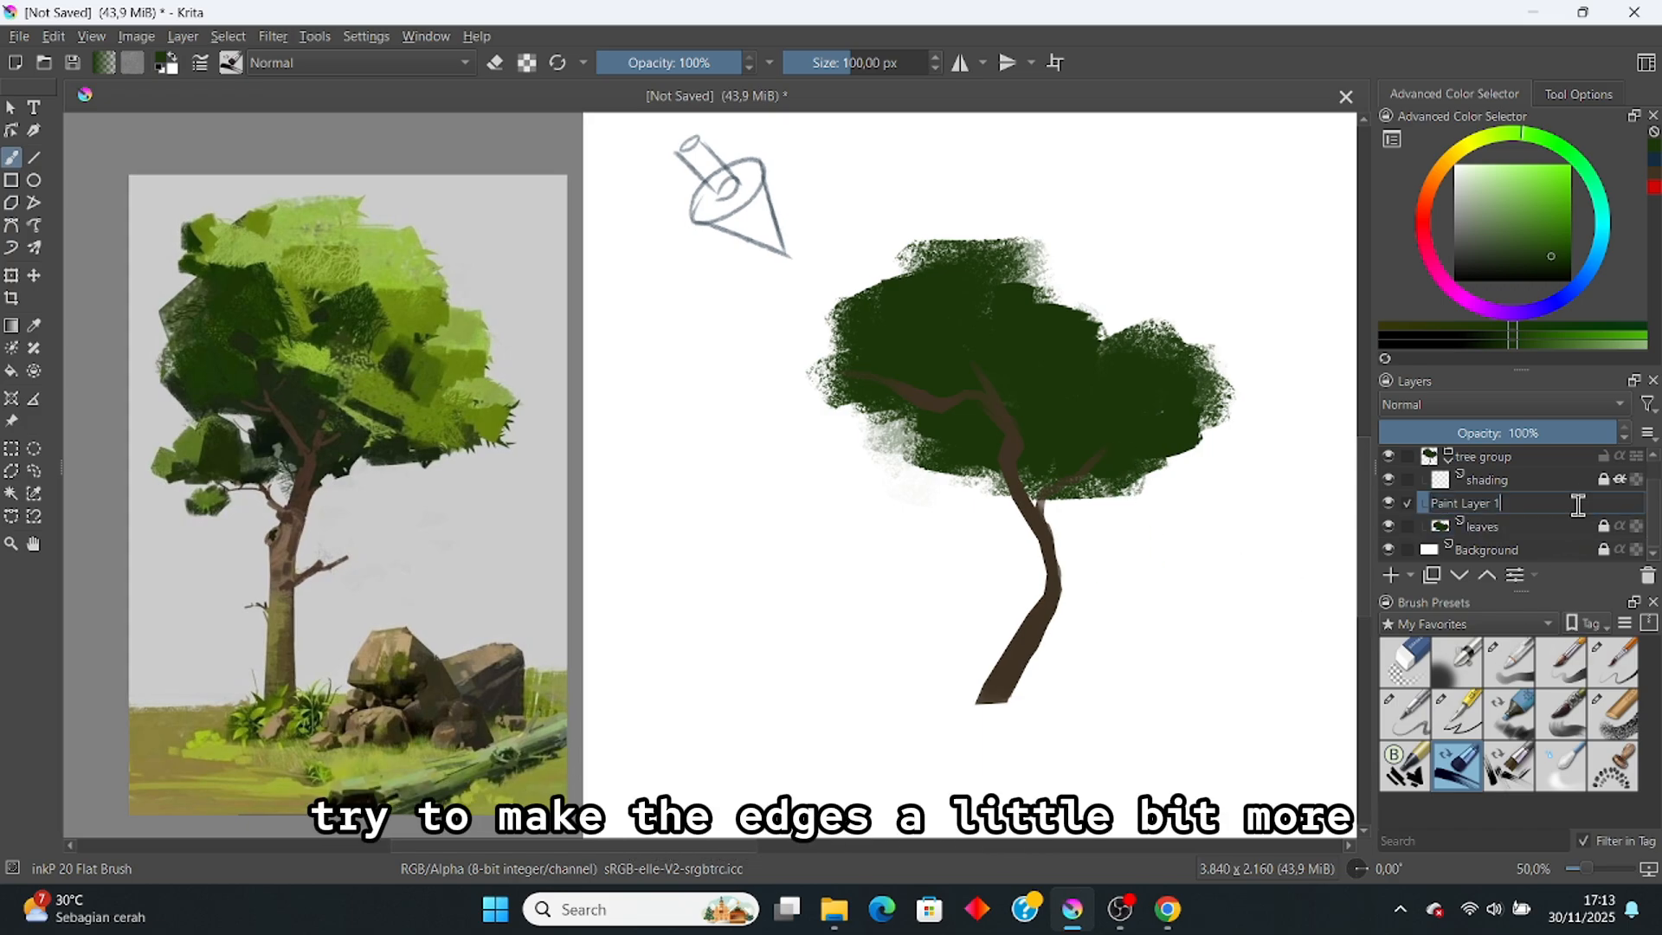
type("trunk")
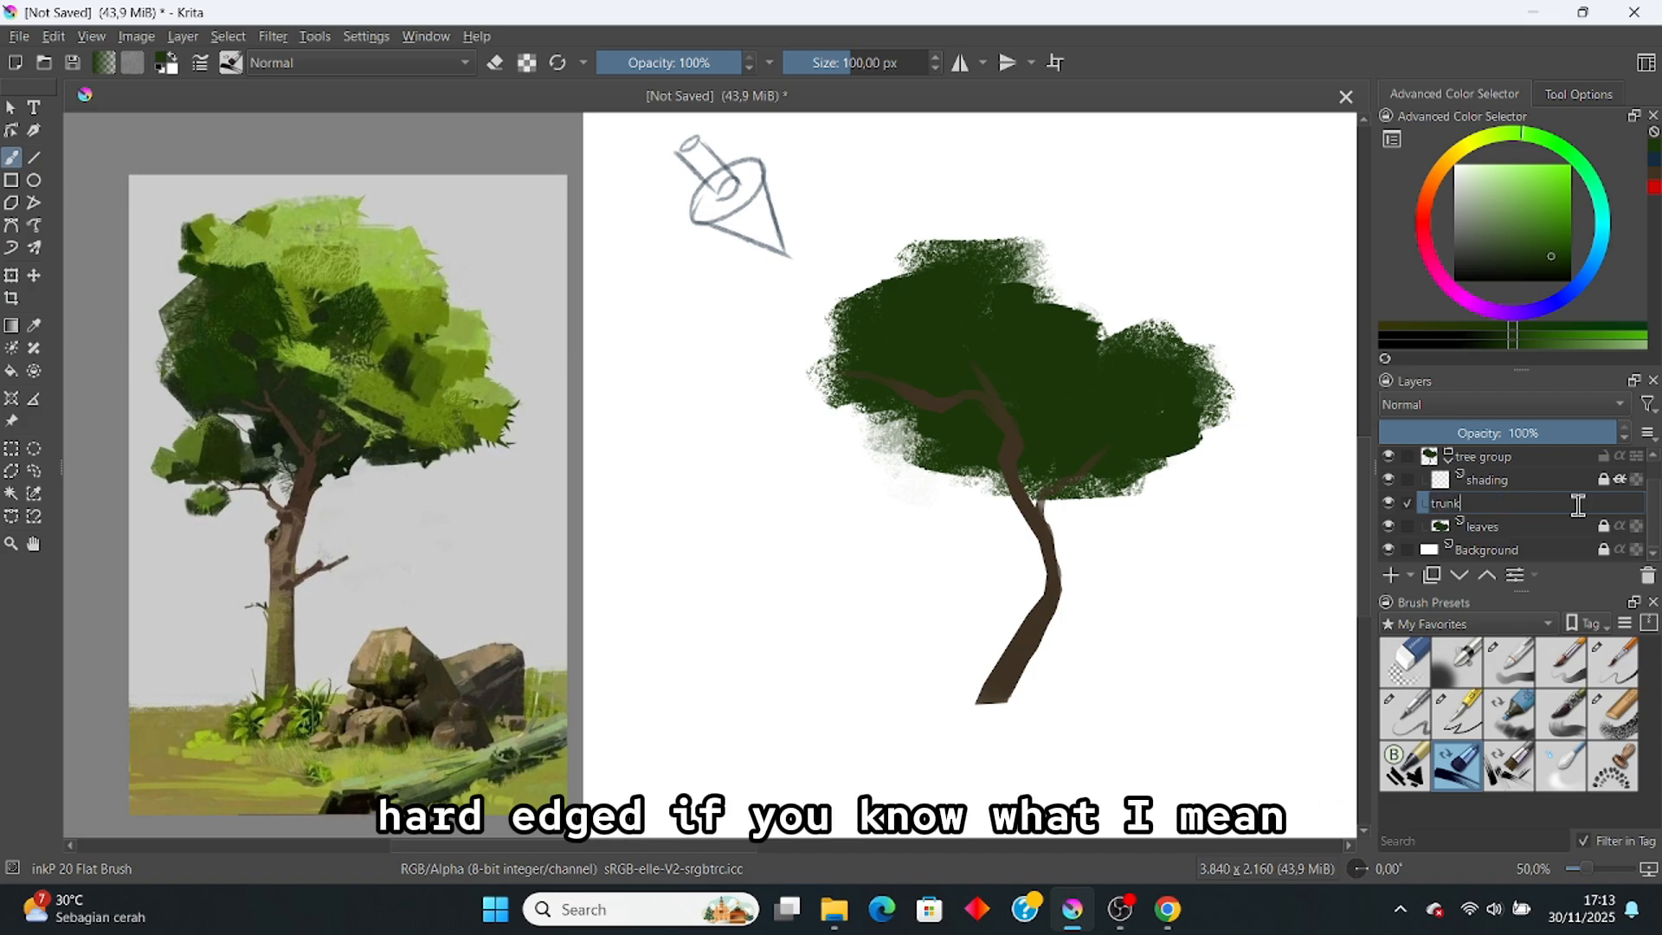
key("Return")
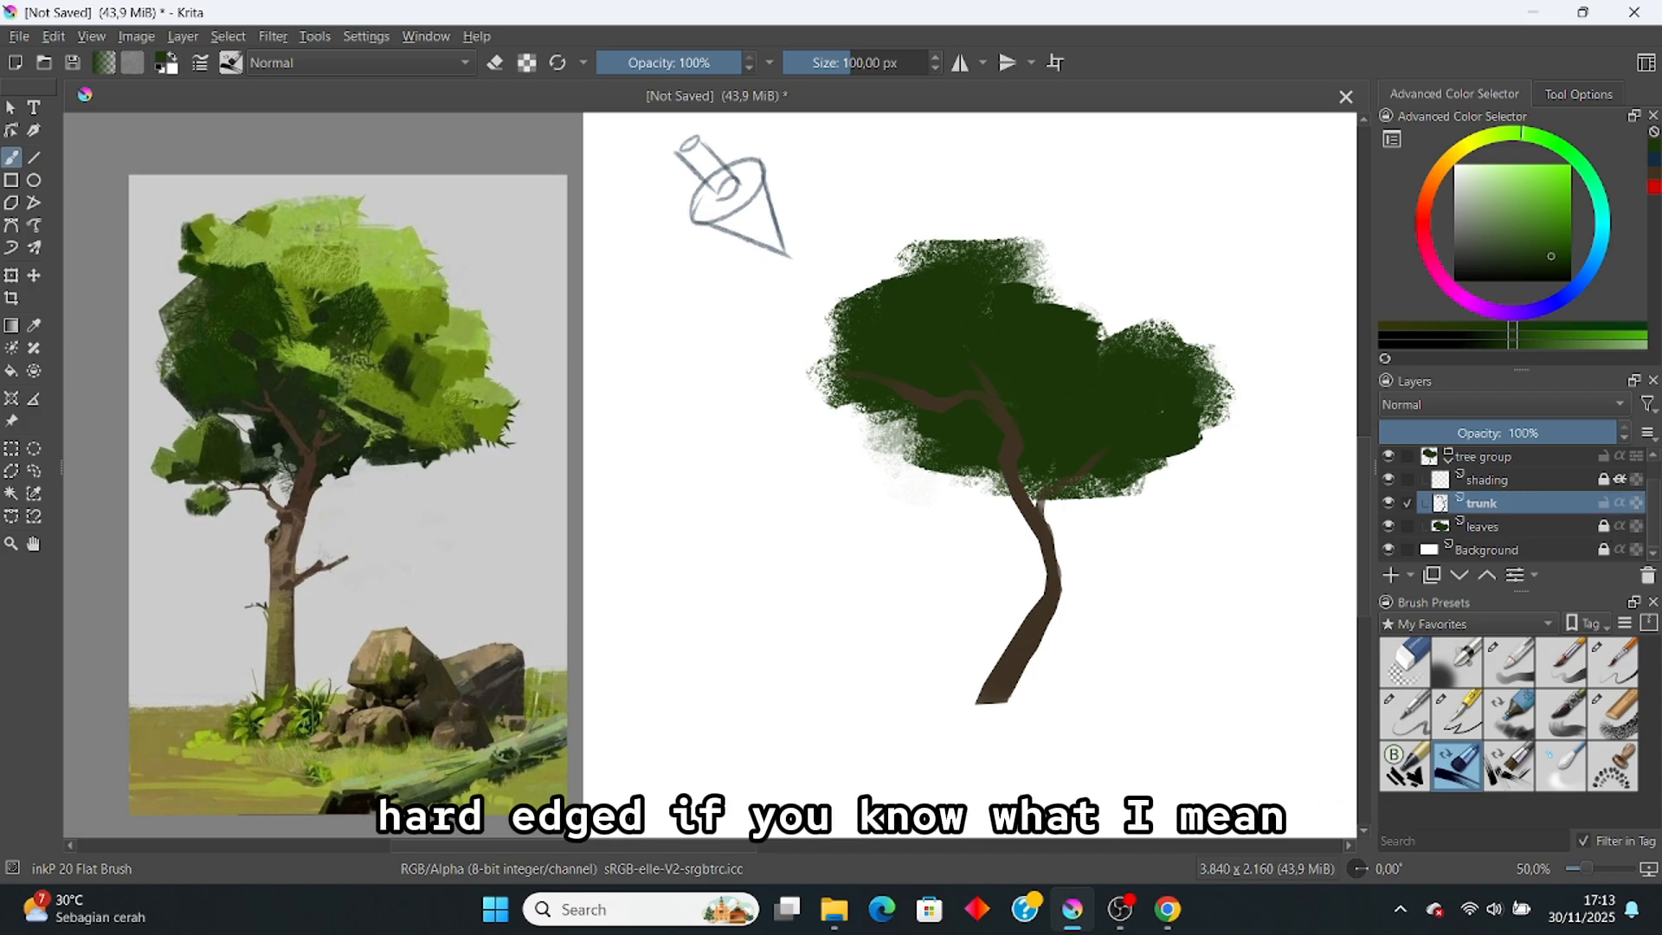
Step: Lasso a forked left branch and a short right twig on the lower trunk and fill them brown
left_click(1017, 662, "ctrl")
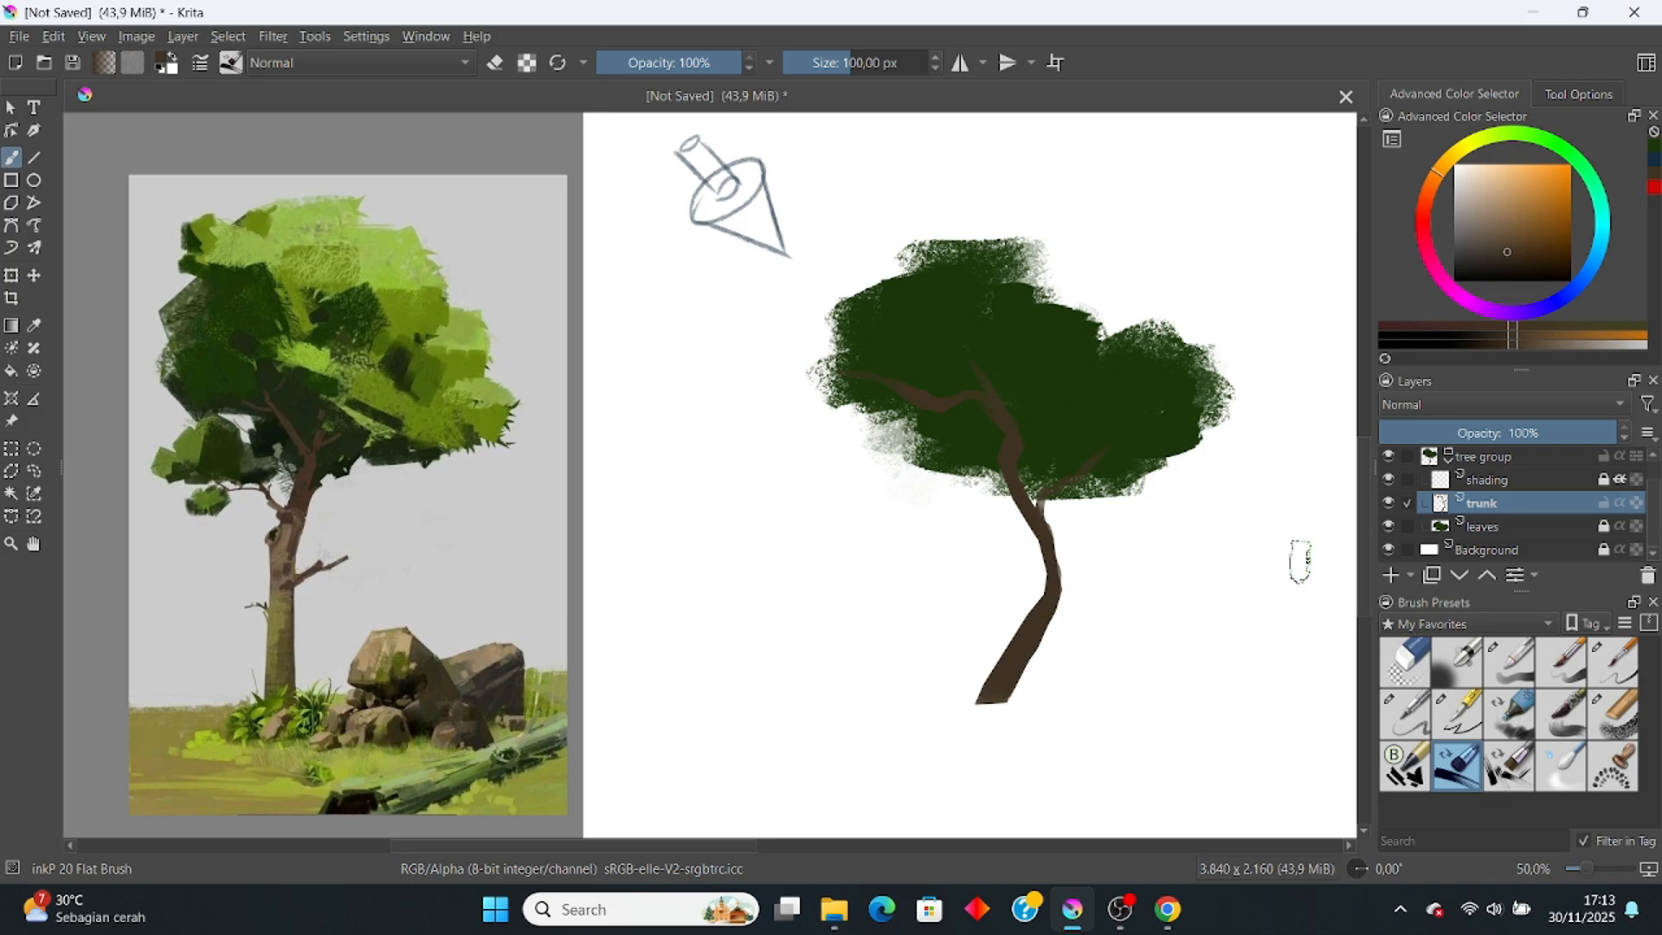
left_click(1605, 662)
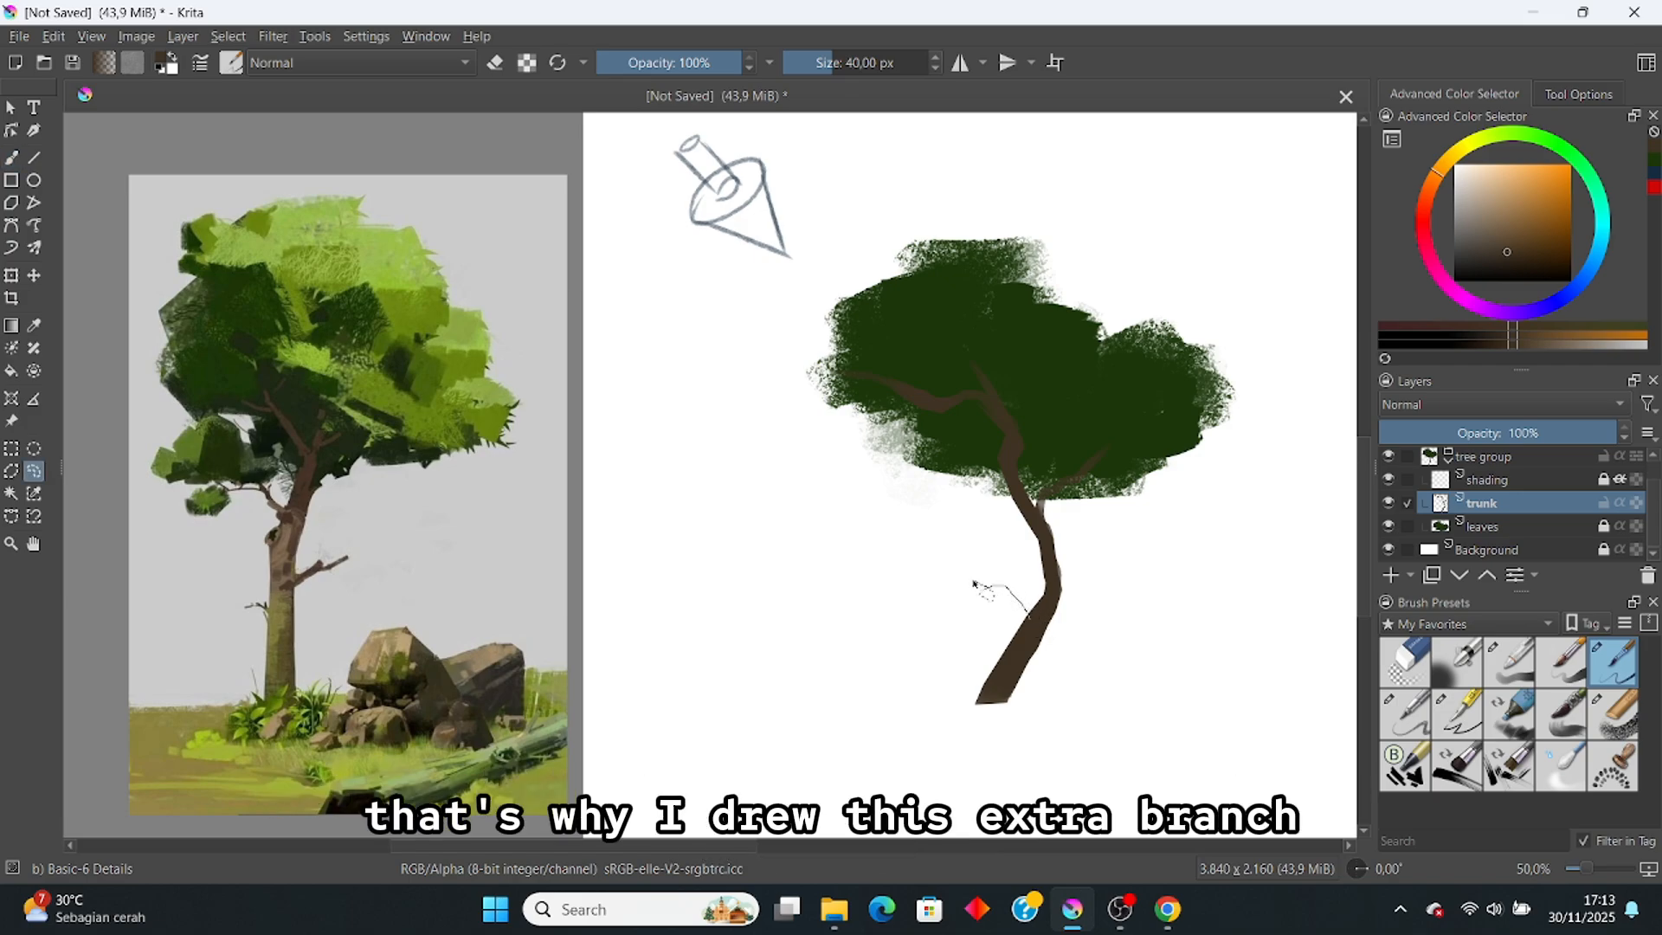
left_click_drag(919, 562, 897, 541)
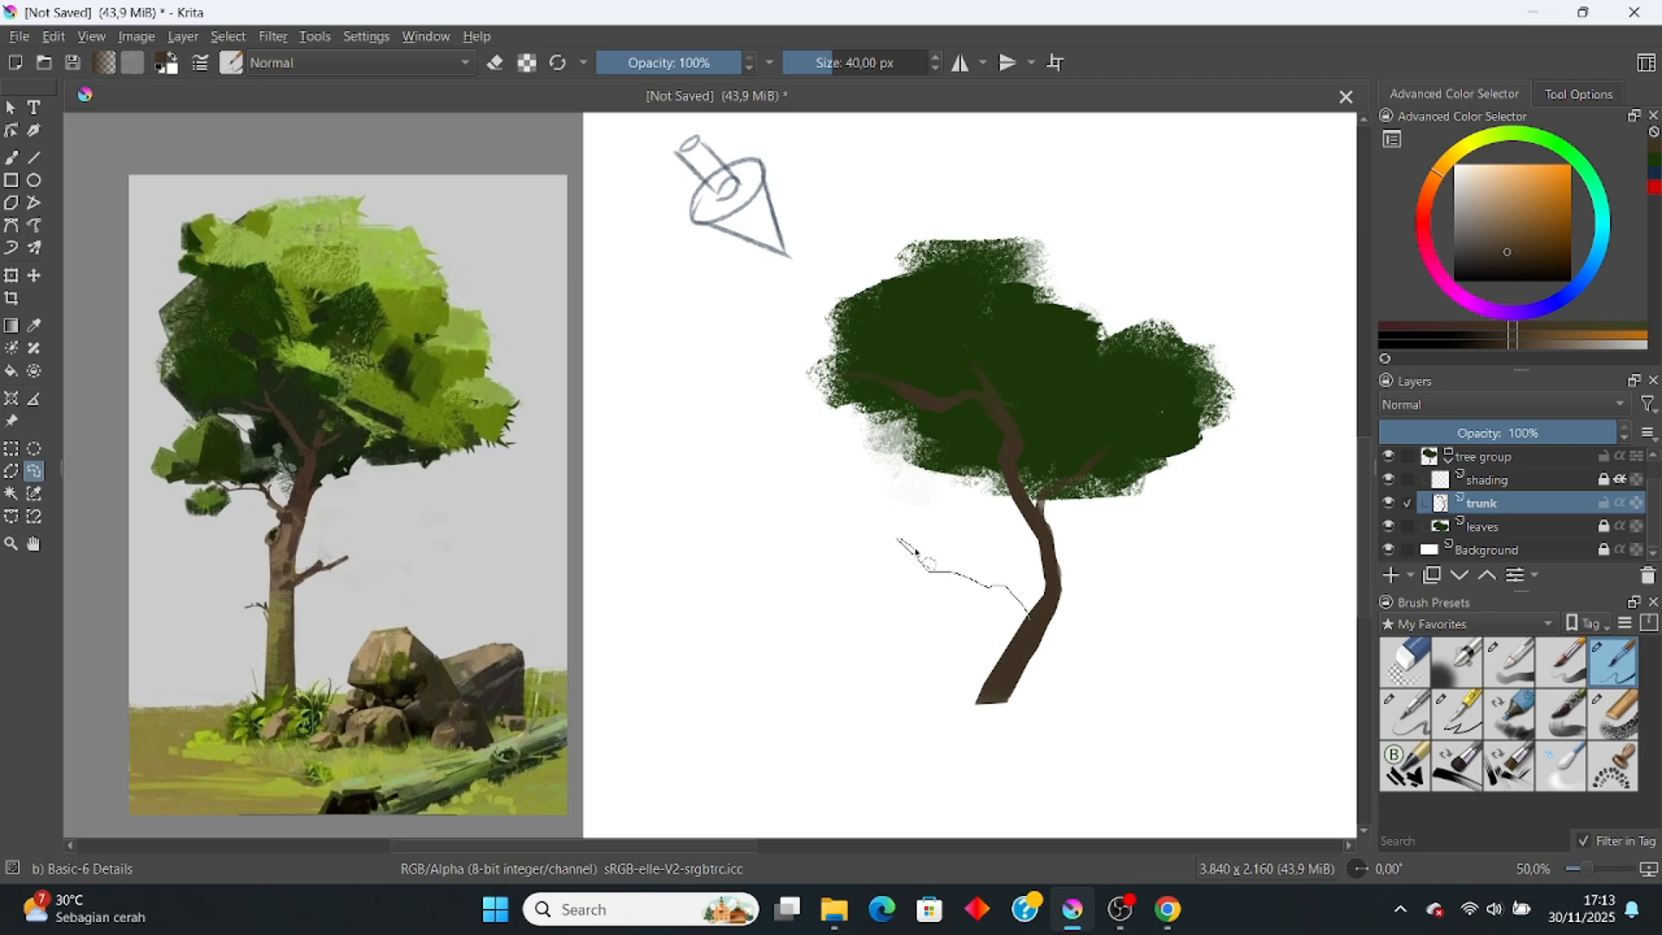
left_click_drag(981, 576, 1039, 622)
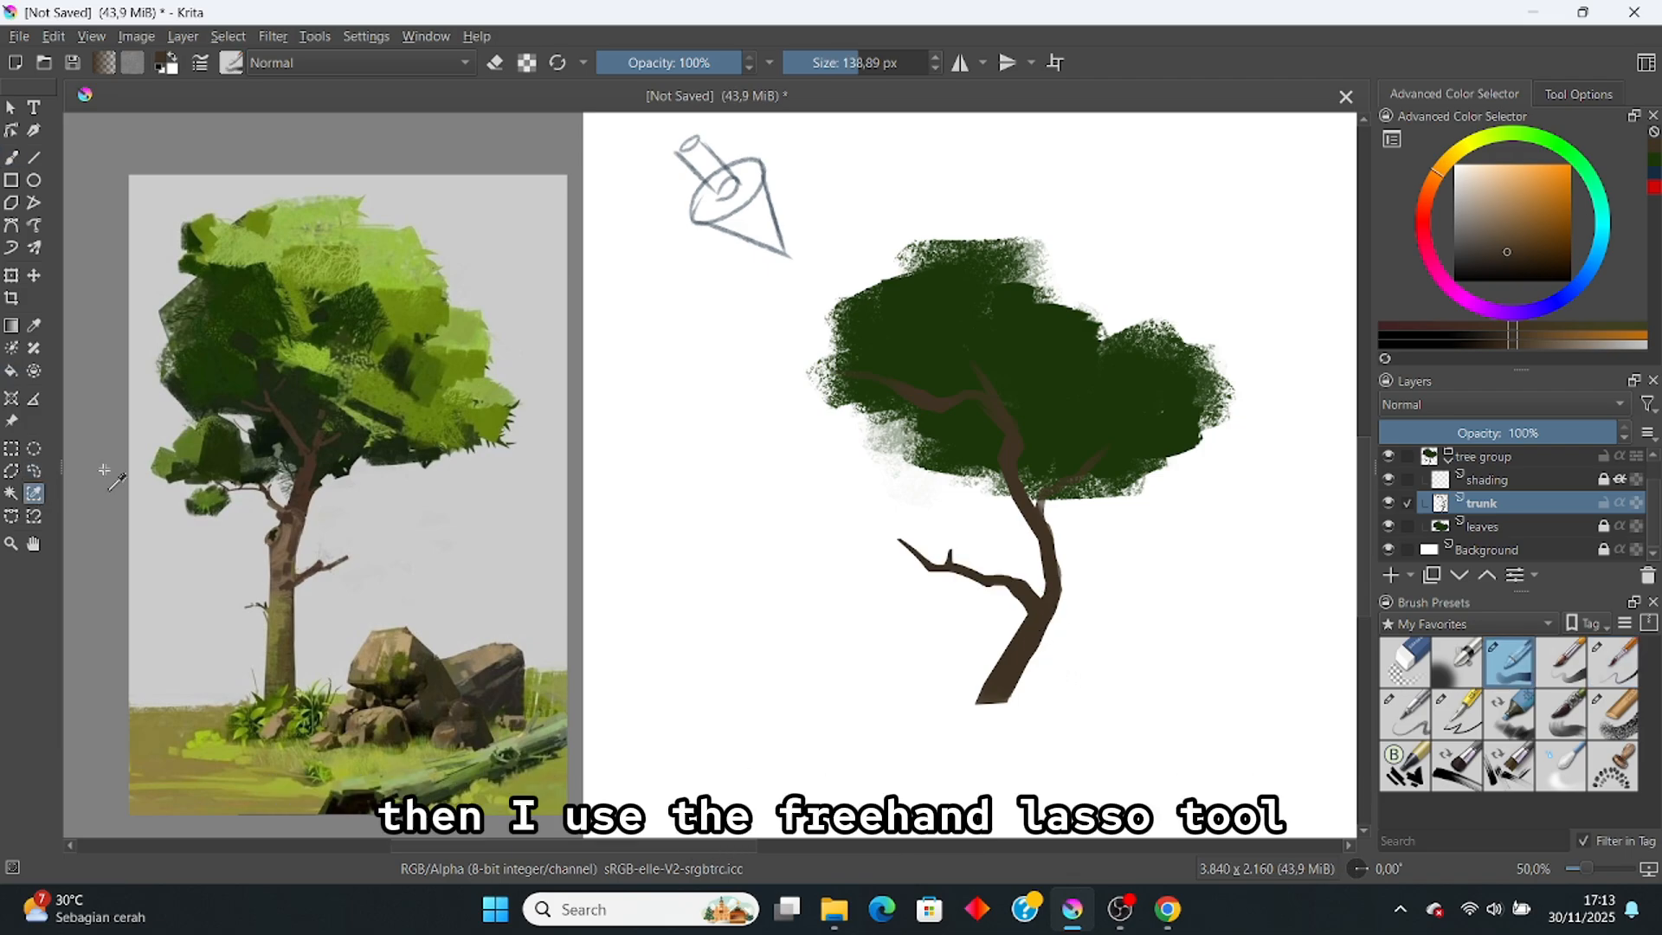
left_click(34, 471)
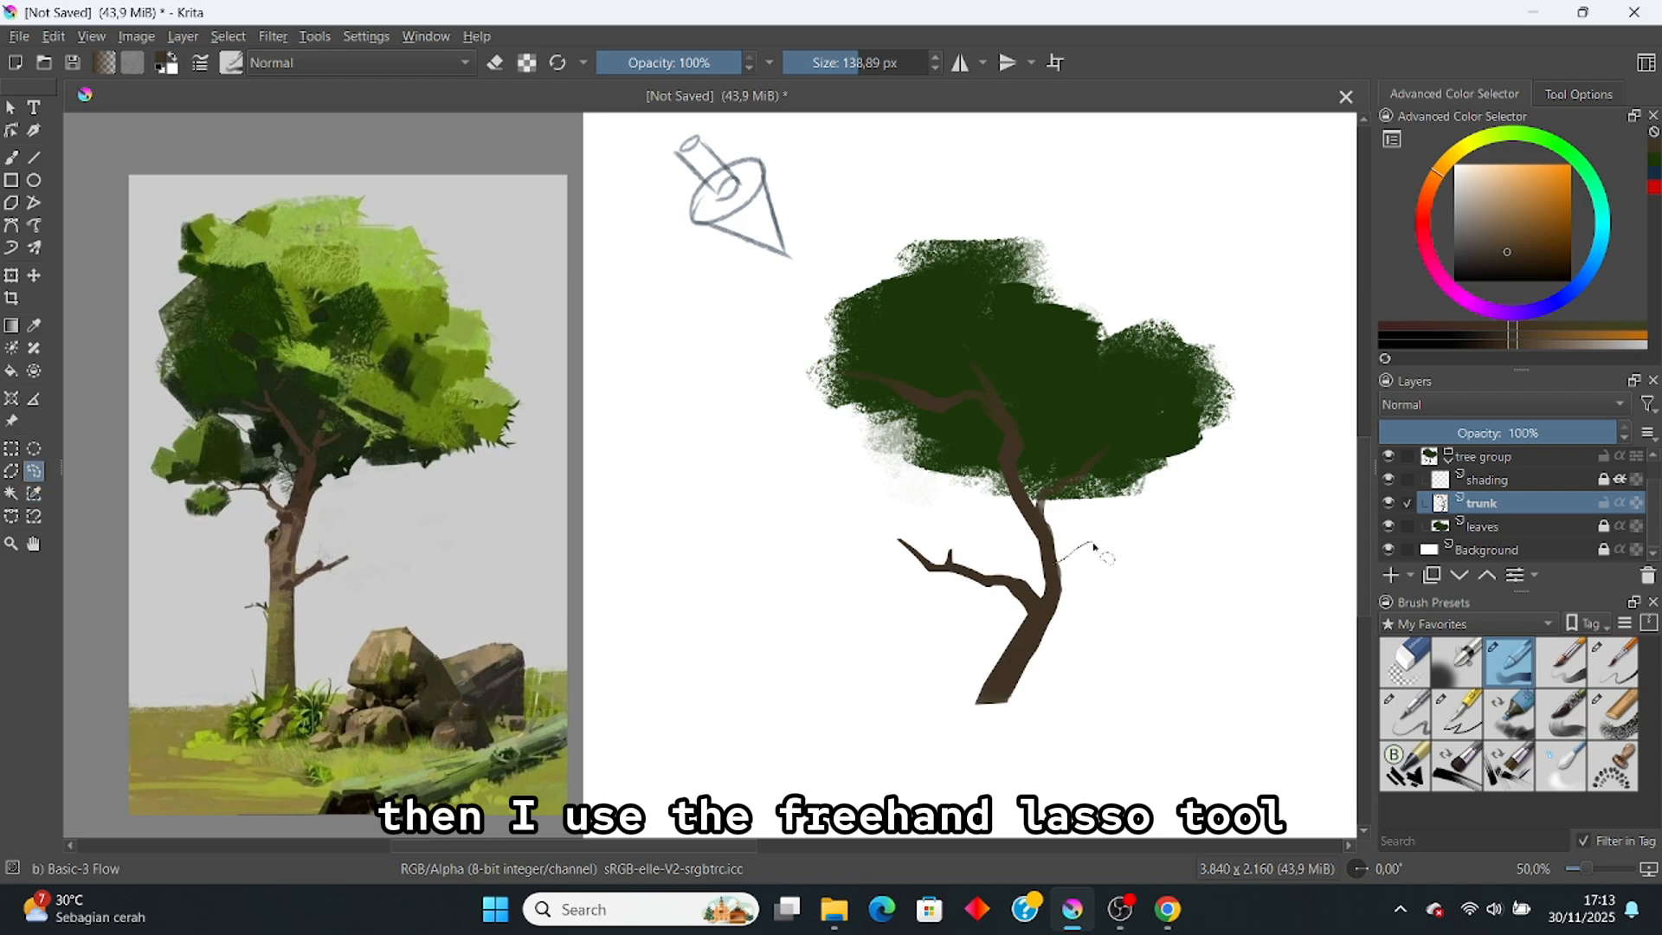
mouse_move(1093, 546)
left_mouse_down()
mouse_move(1058, 585)
mouse_move(1117, 517)
left_mouse_up()
key("ctrl+z")
key("b")
key("ctrl+shift+a")
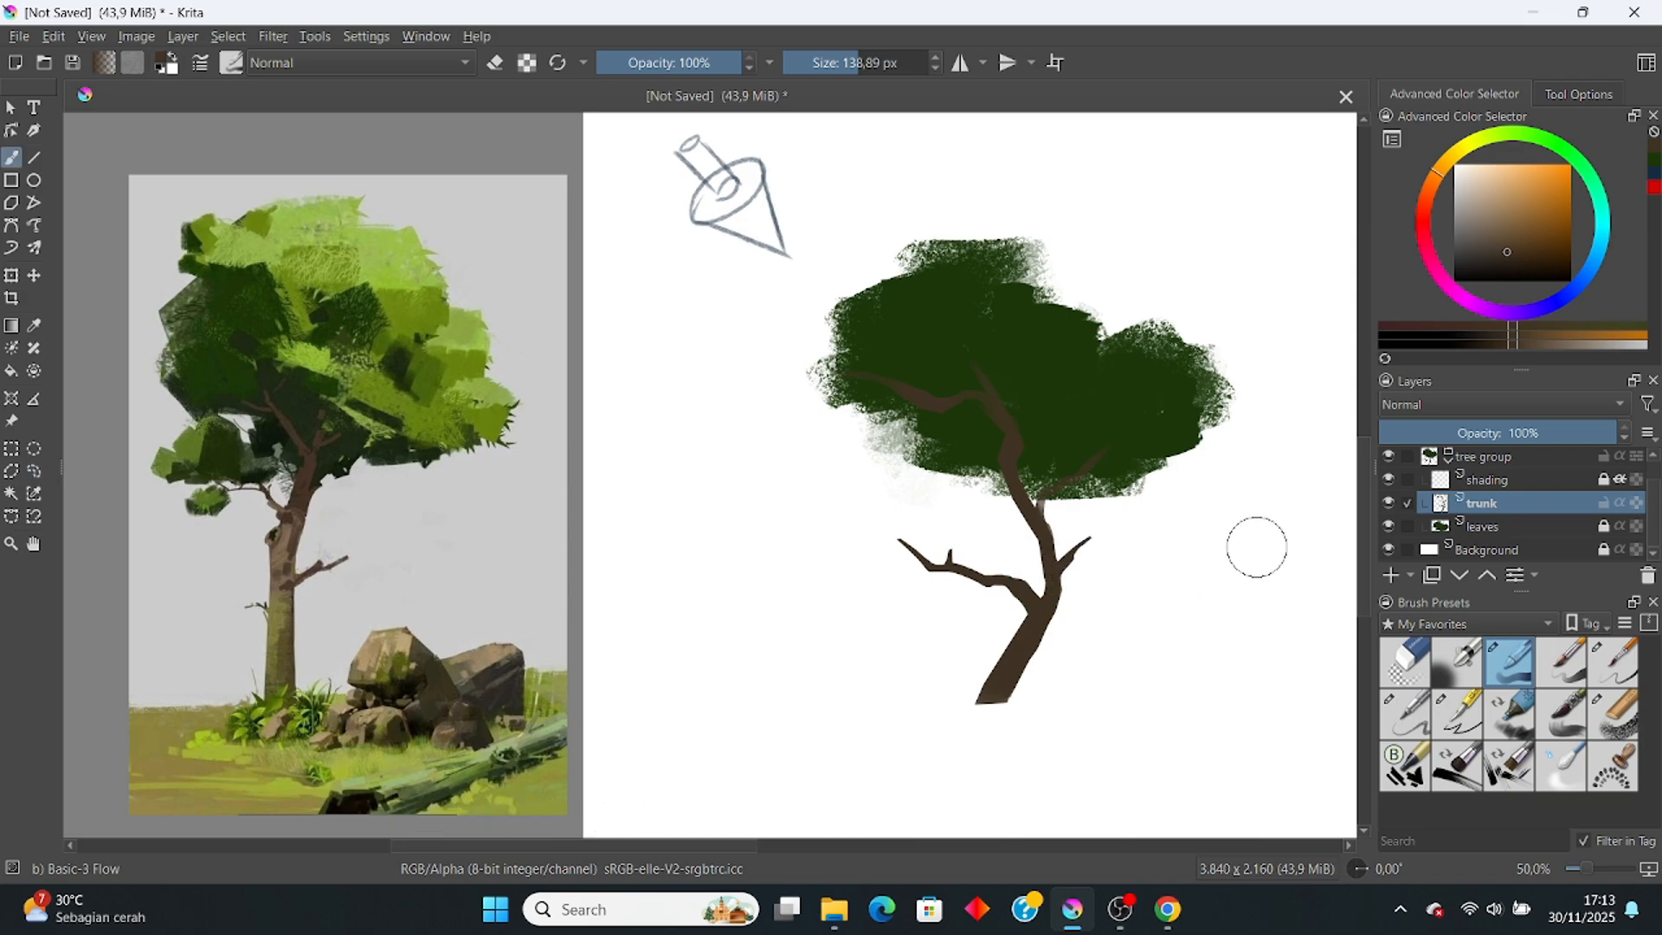
Step: On the leaves layer, dab dark-green Chalk Grainy clumps over both lower branches, then thin their edges
left_click(1604, 529)
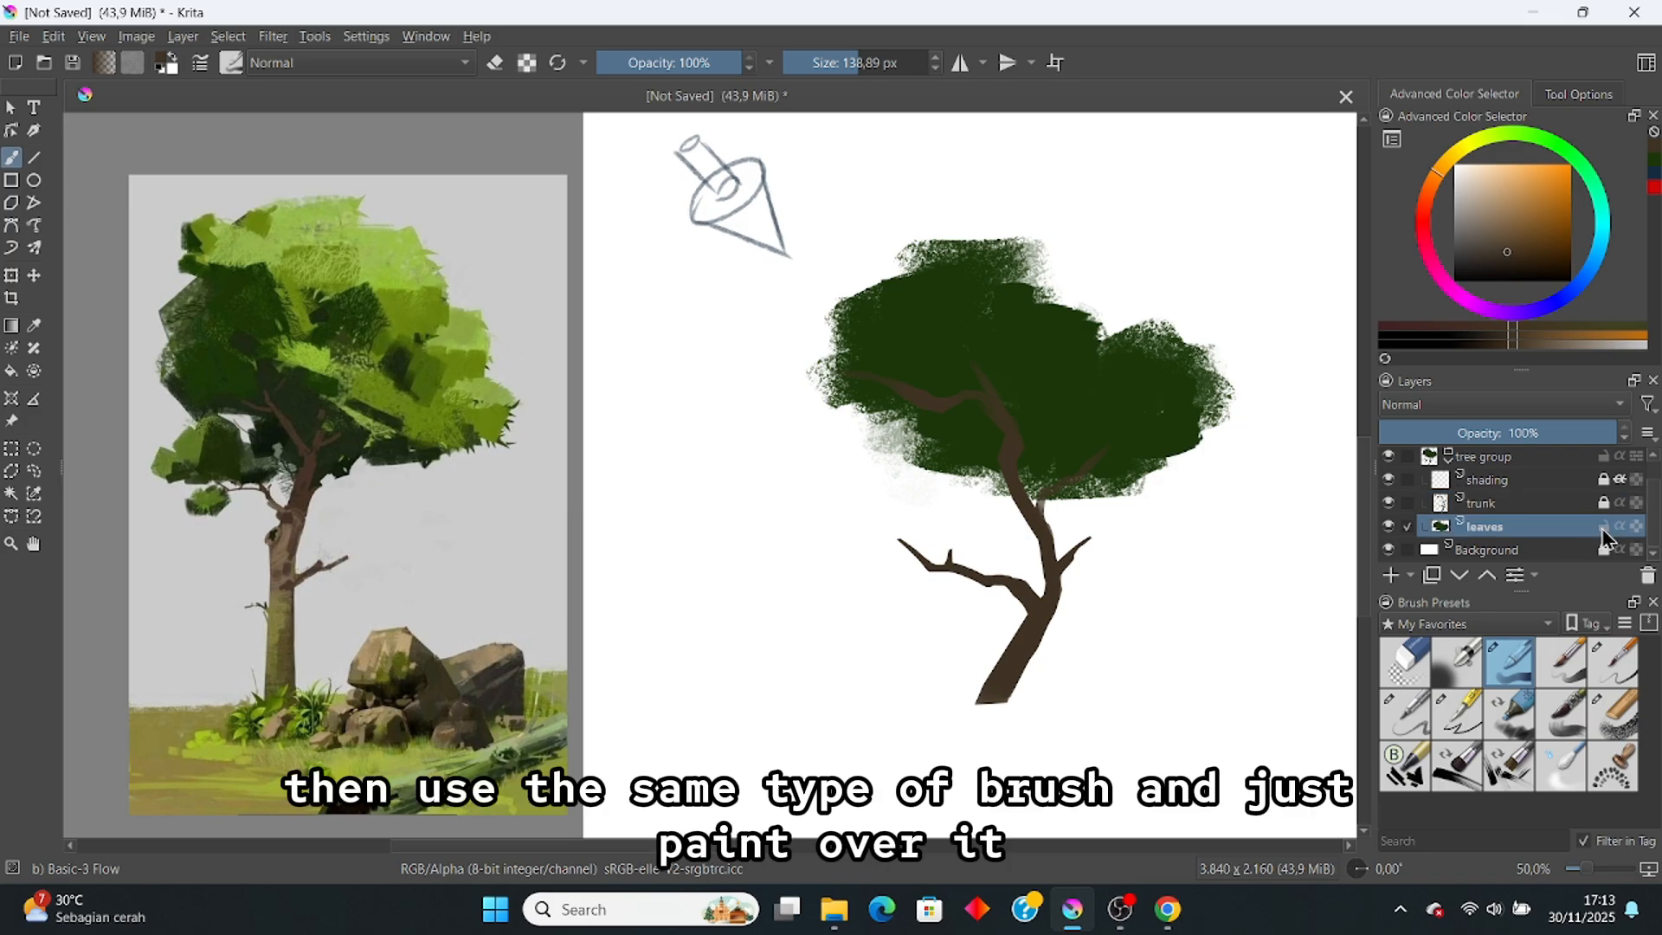
left_click(1613, 714)
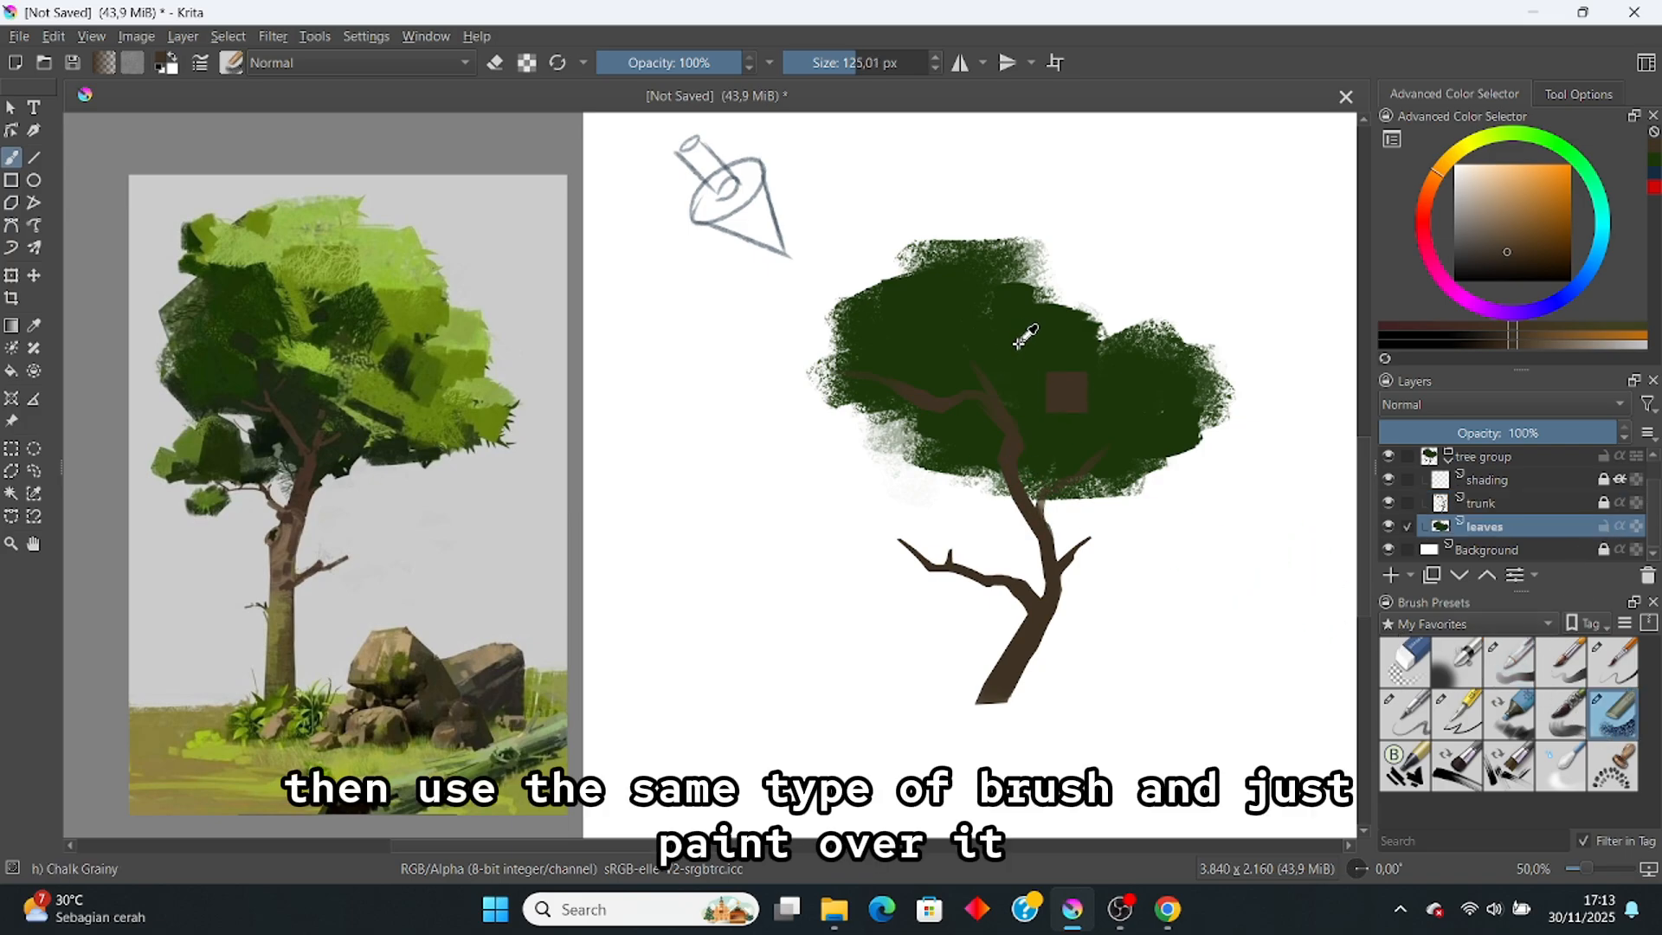
left_click(1019, 379, "ctrl")
mouse_move(938, 538)
left_mouse_down()
mouse_move(993, 525)
mouse_move(974, 559)
mouse_move(915, 549)
mouse_move(996, 551)
mouse_move(909, 541)
mouse_move(951, 559)
left_mouse_up()
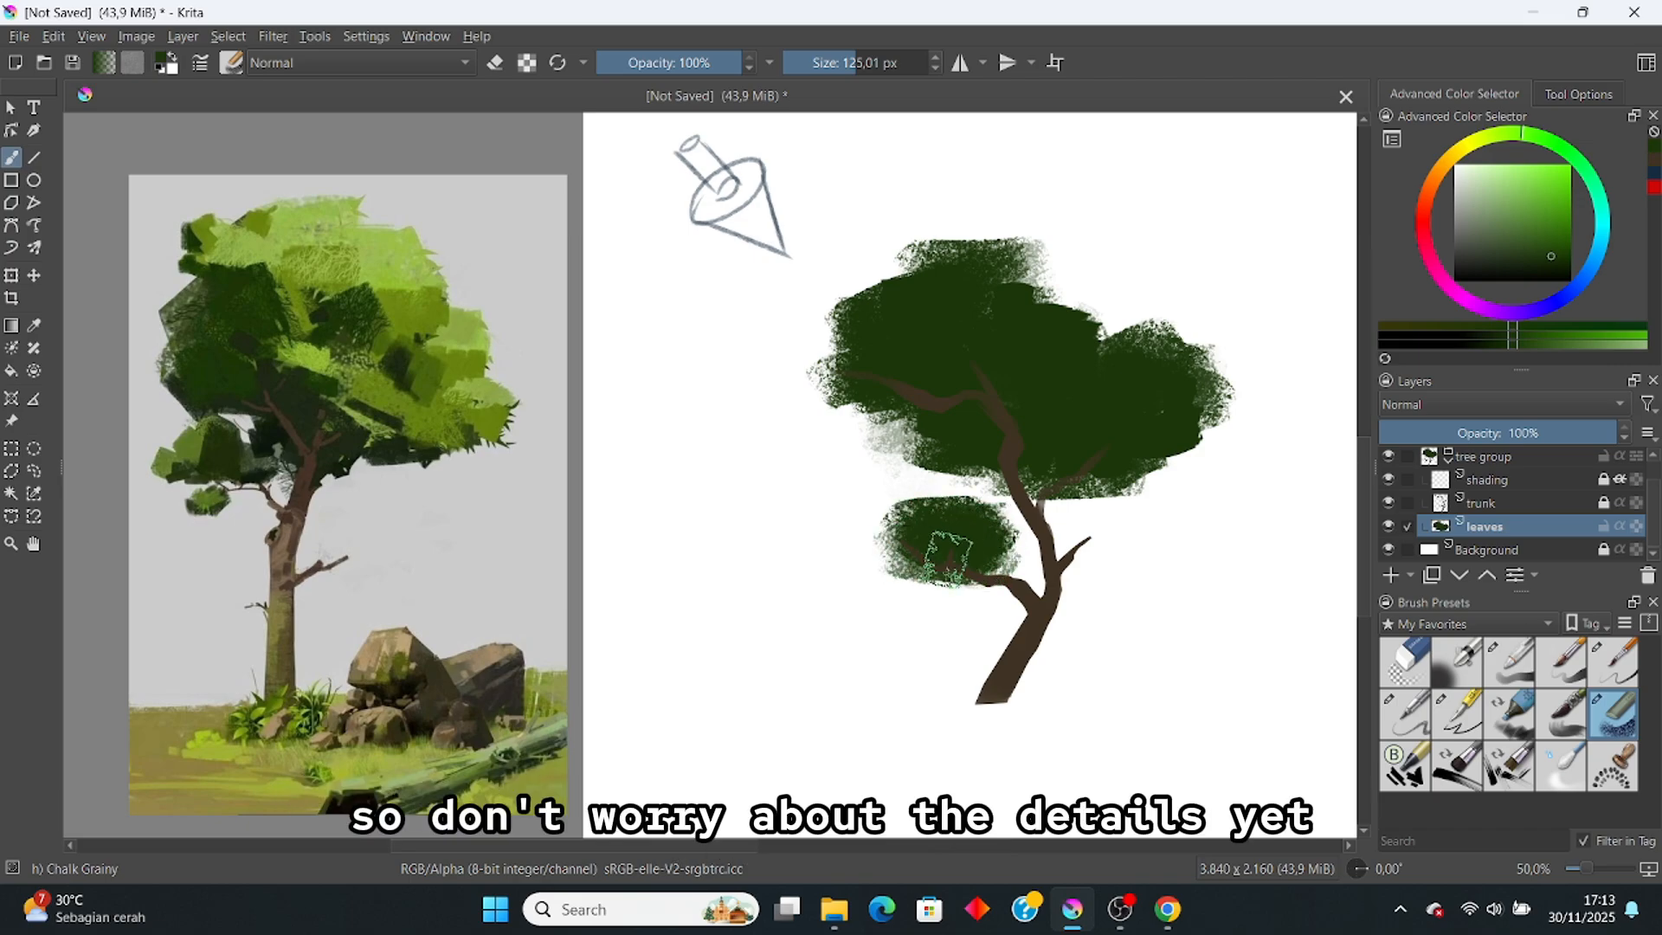
left_click(850, 63)
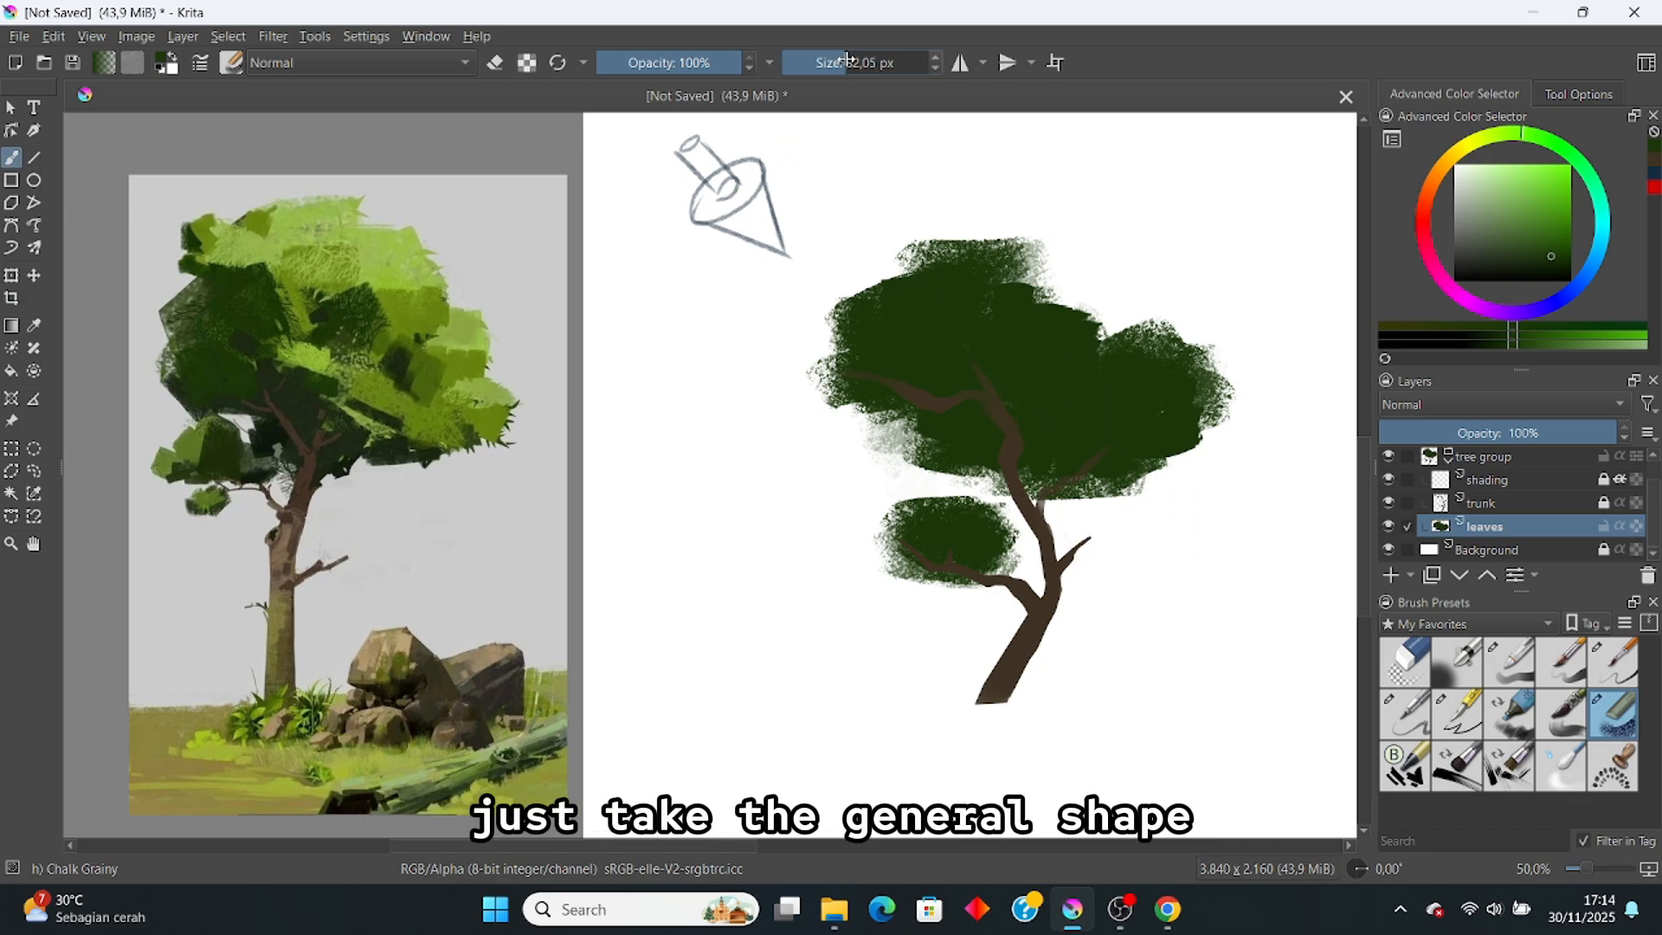
left_click(848, 63)
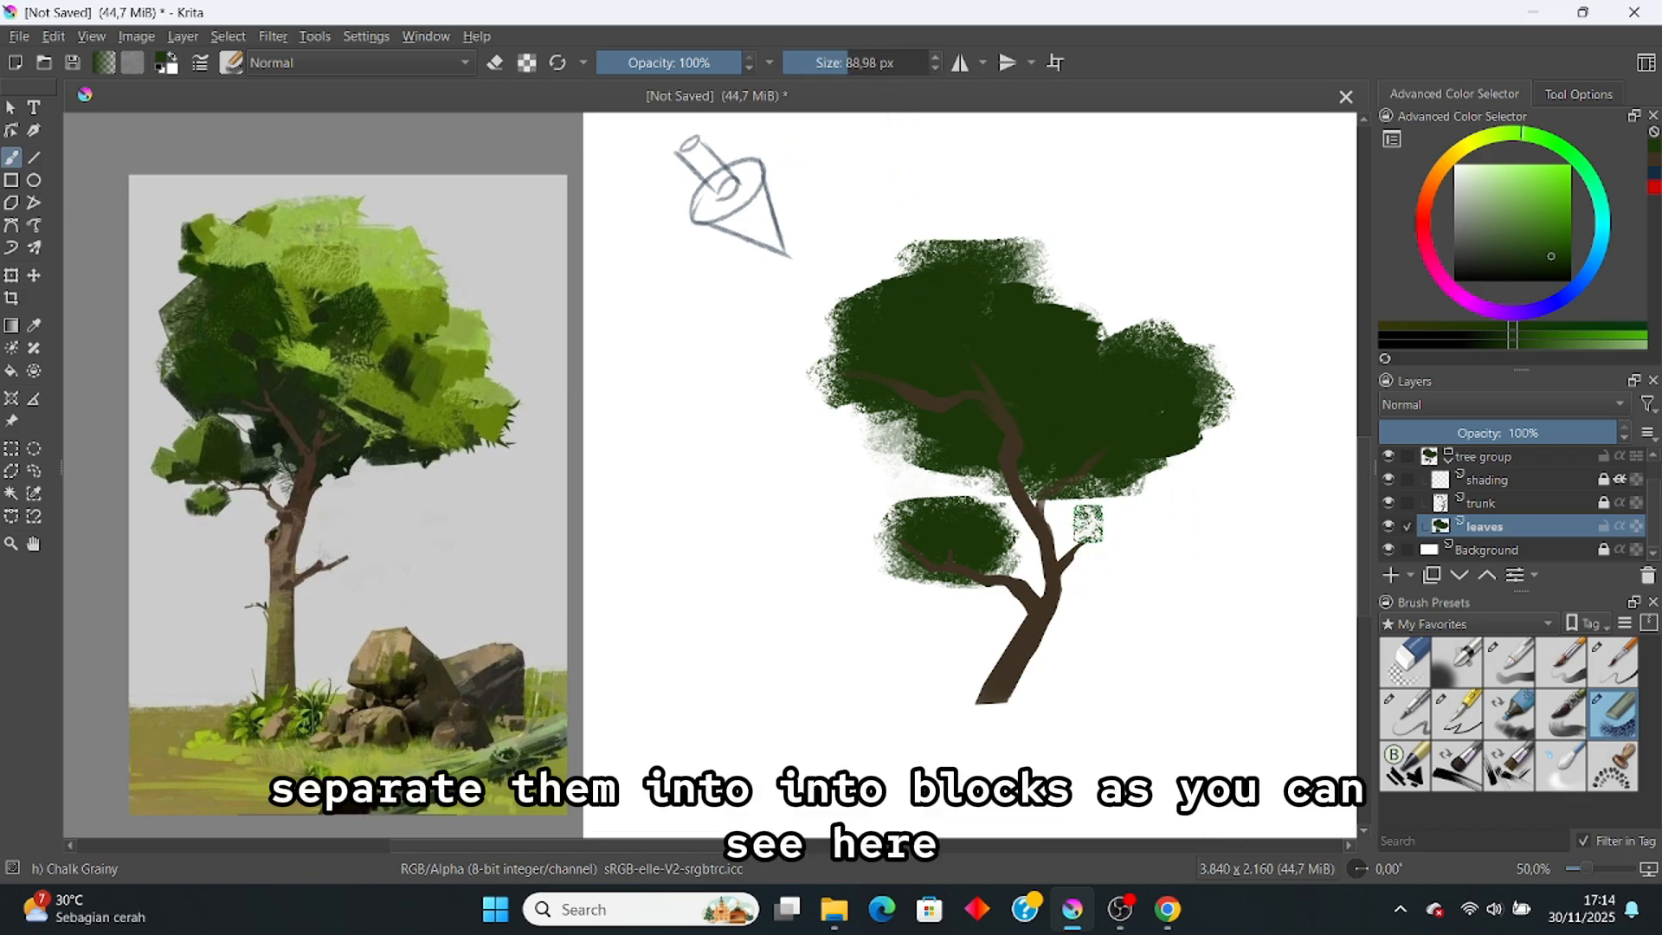
mouse_move(1090, 524)
left_mouse_down()
mouse_move(1078, 530)
mouse_move(1104, 528)
mouse_move(1086, 541)
left_mouse_up()
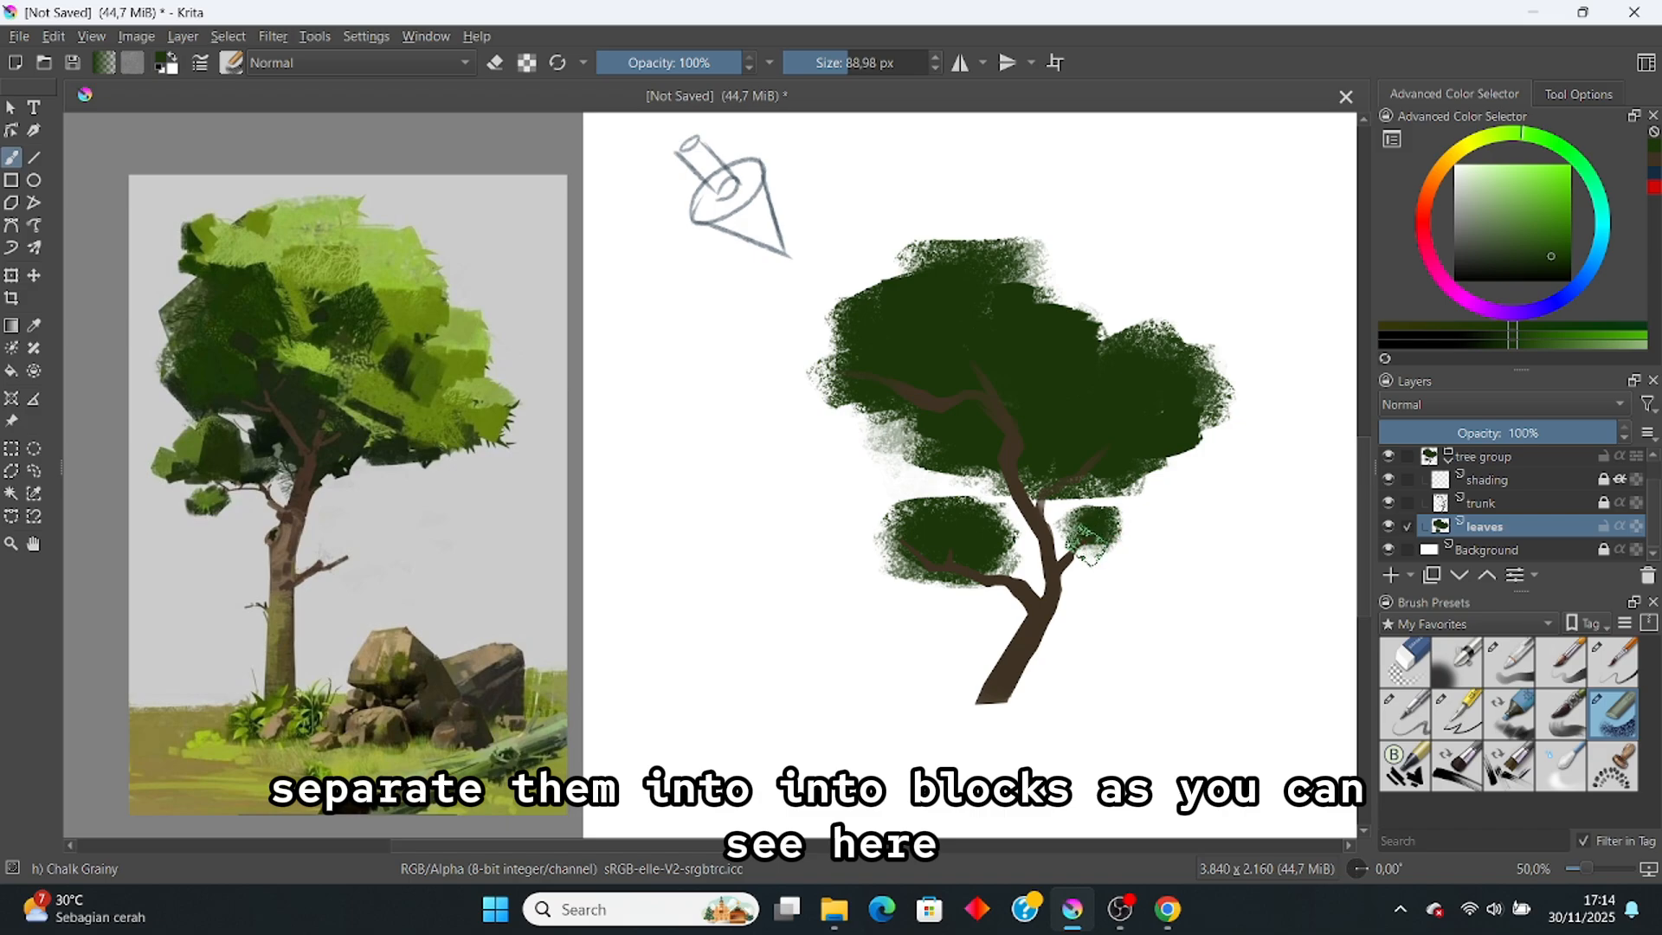
mouse_move(994, 579)
left_mouse_down()
mouse_move(1050, 610)
mouse_move(1004, 619)
mouse_move(1011, 604)
mouse_move(913, 484)
mouse_move(953, 521)
mouse_move(885, 518)
left_mouse_up()
key("e")
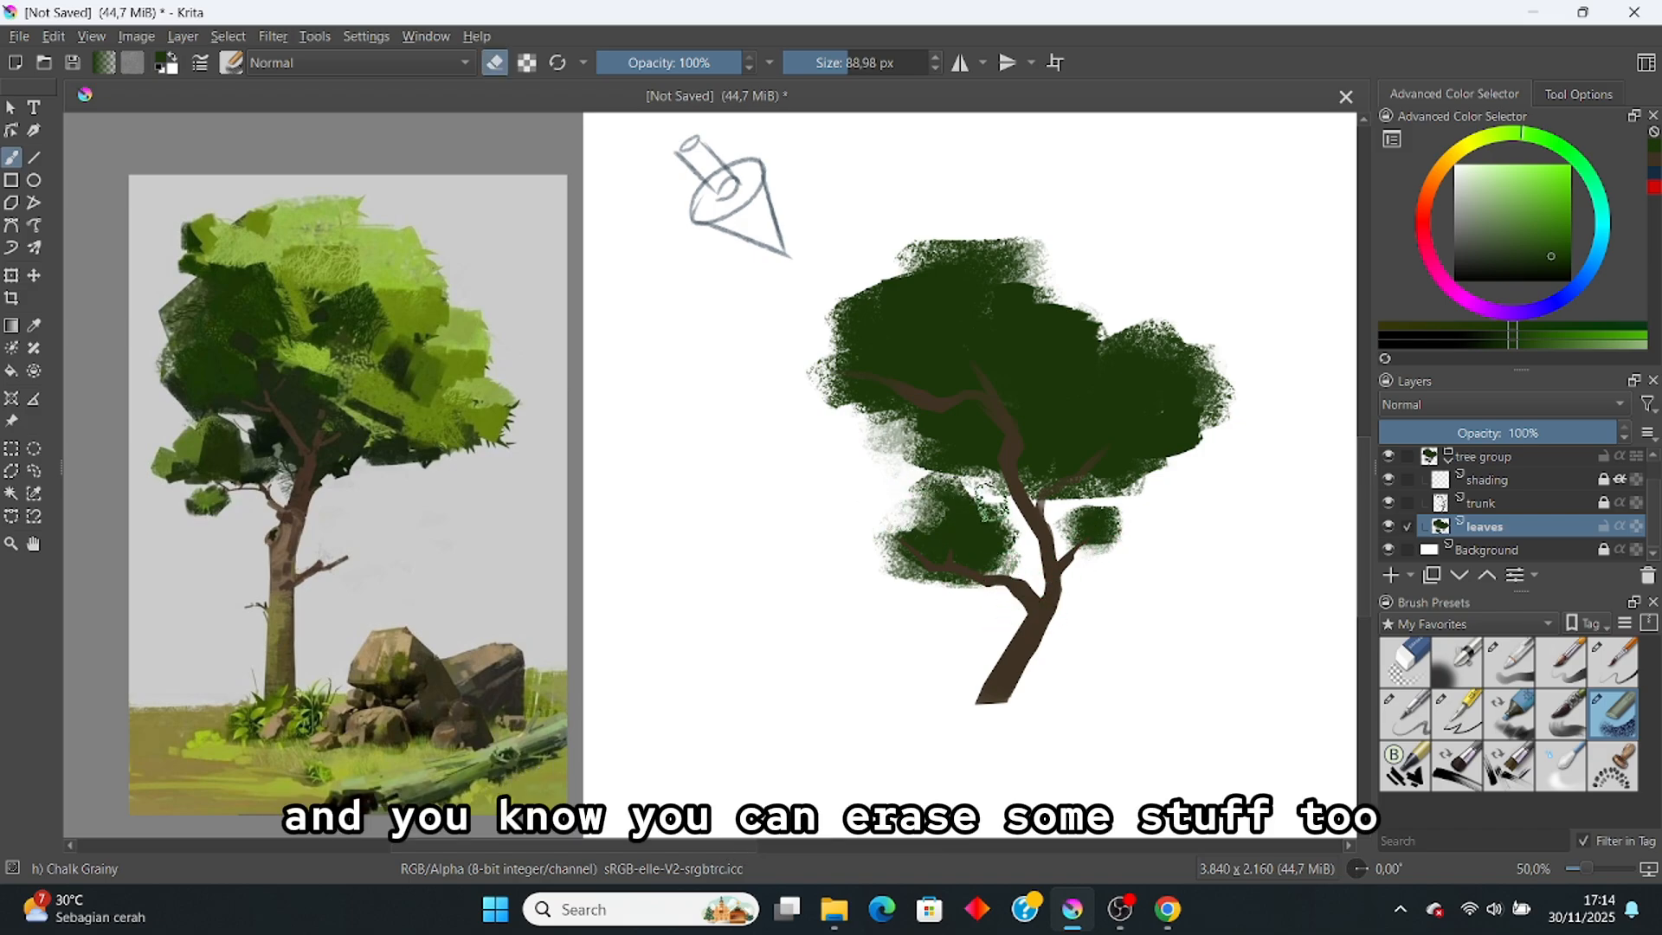
mouse_move(1003, 518)
left_mouse_down()
mouse_move(1021, 535)
mouse_move(991, 516)
left_mouse_up()
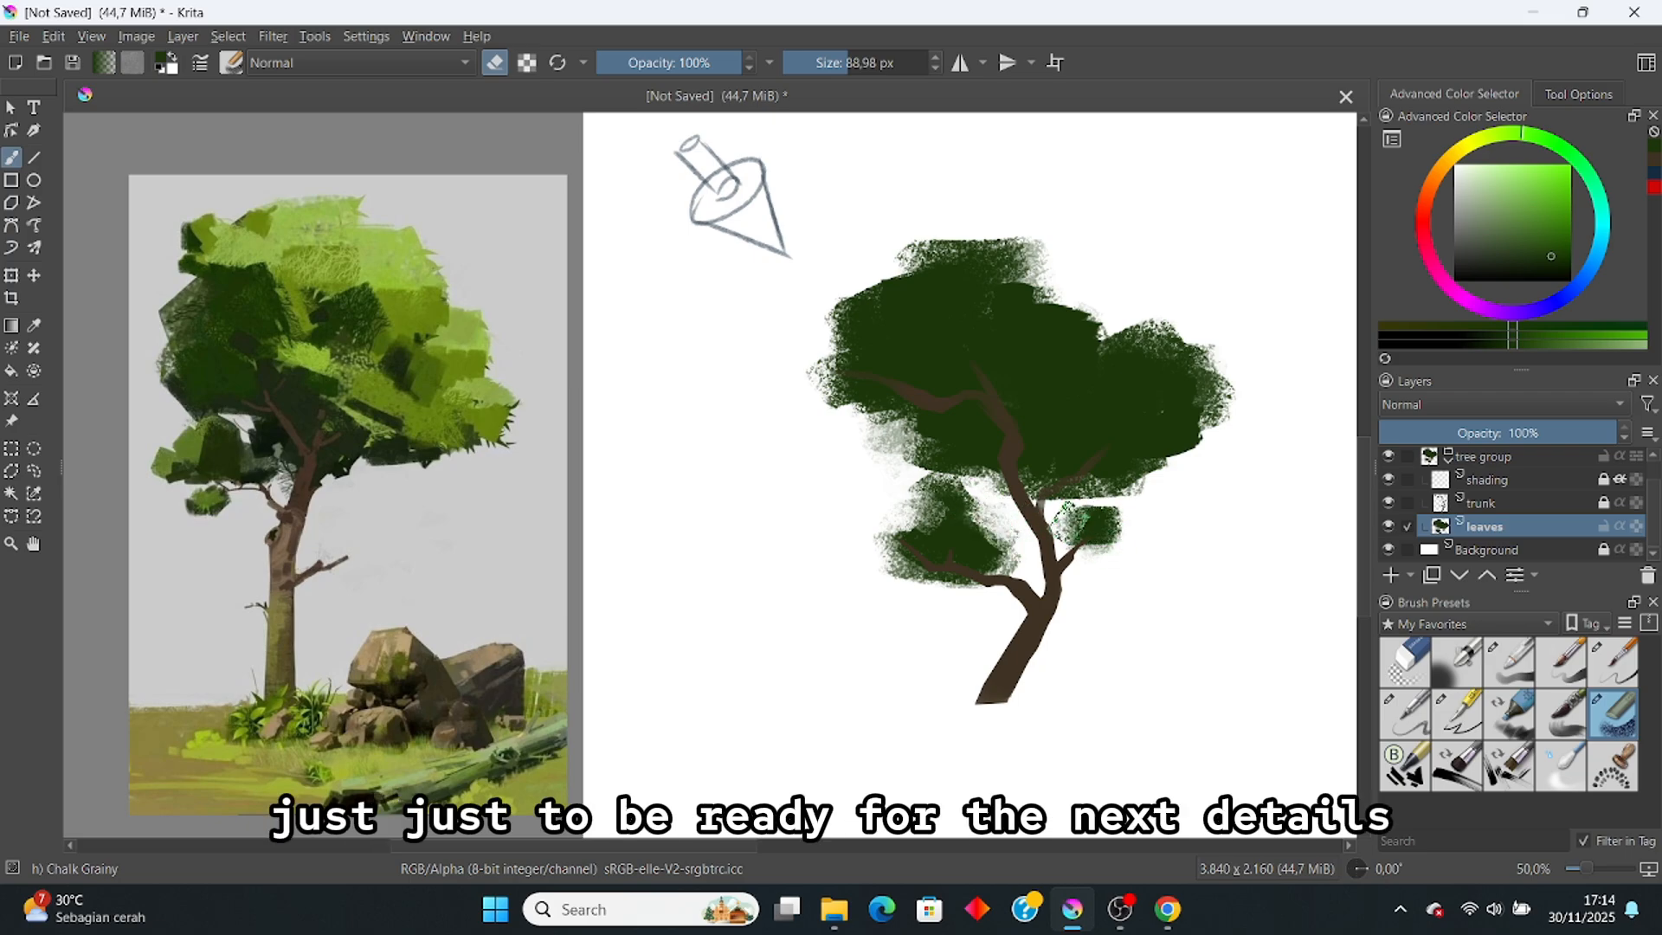
left_click_drag(1106, 519, 1069, 520)
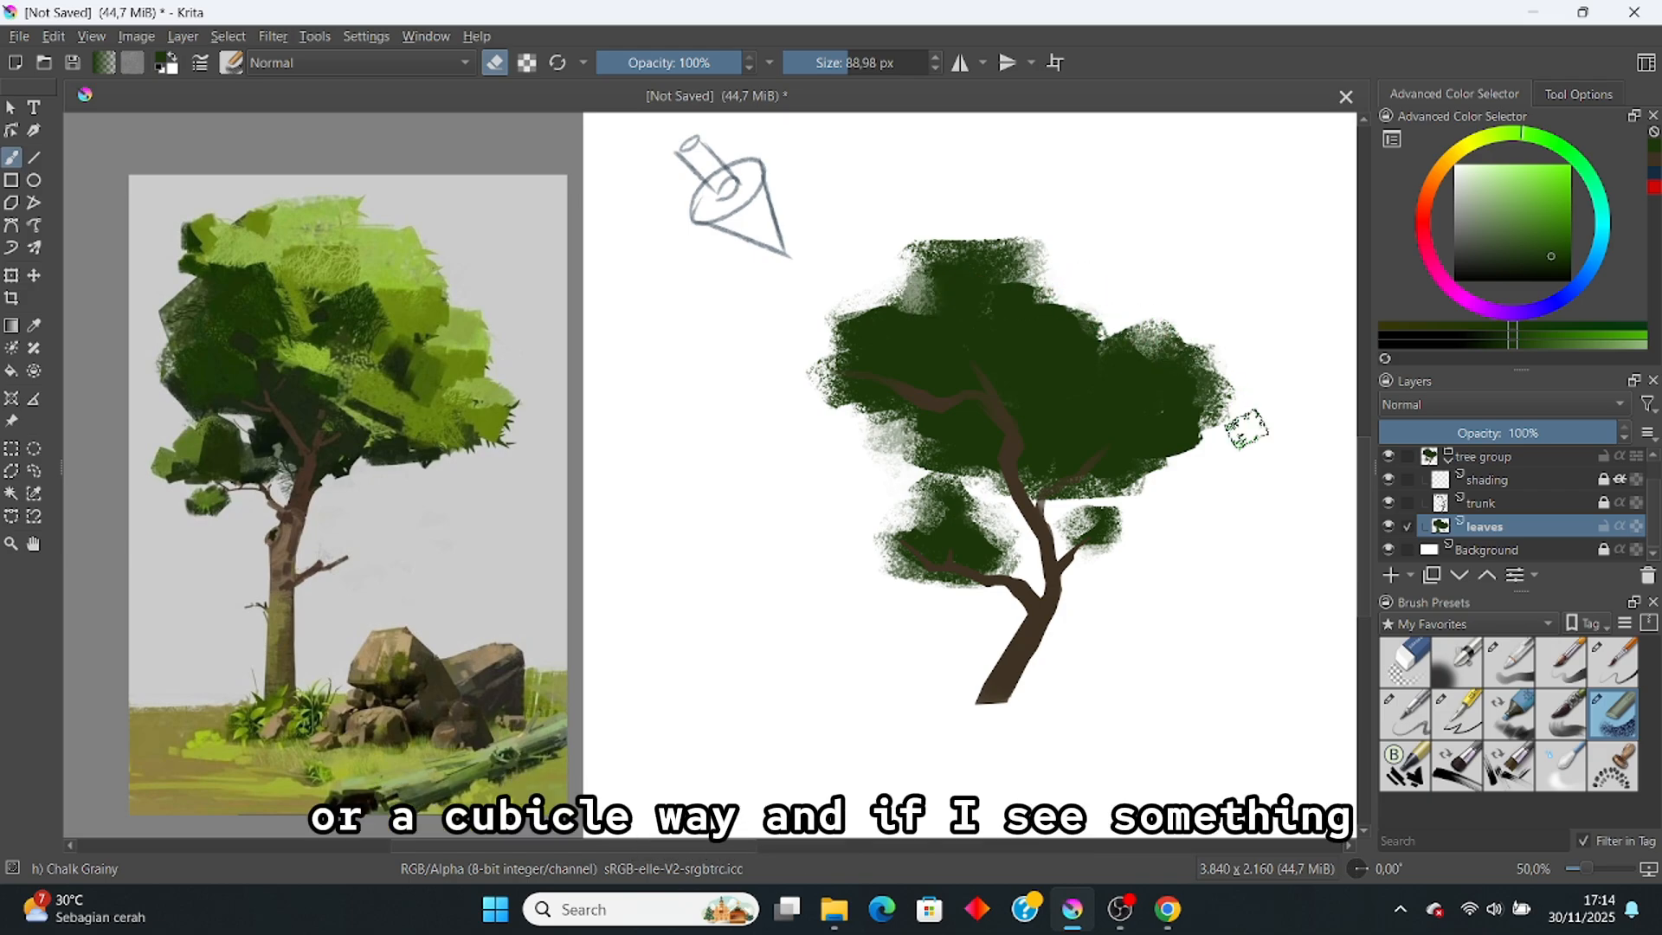
Step: Refine both clumps with the inkP 20 Flat Brush at about 41 px, trimming the right clump's edge
left_click(1457, 766)
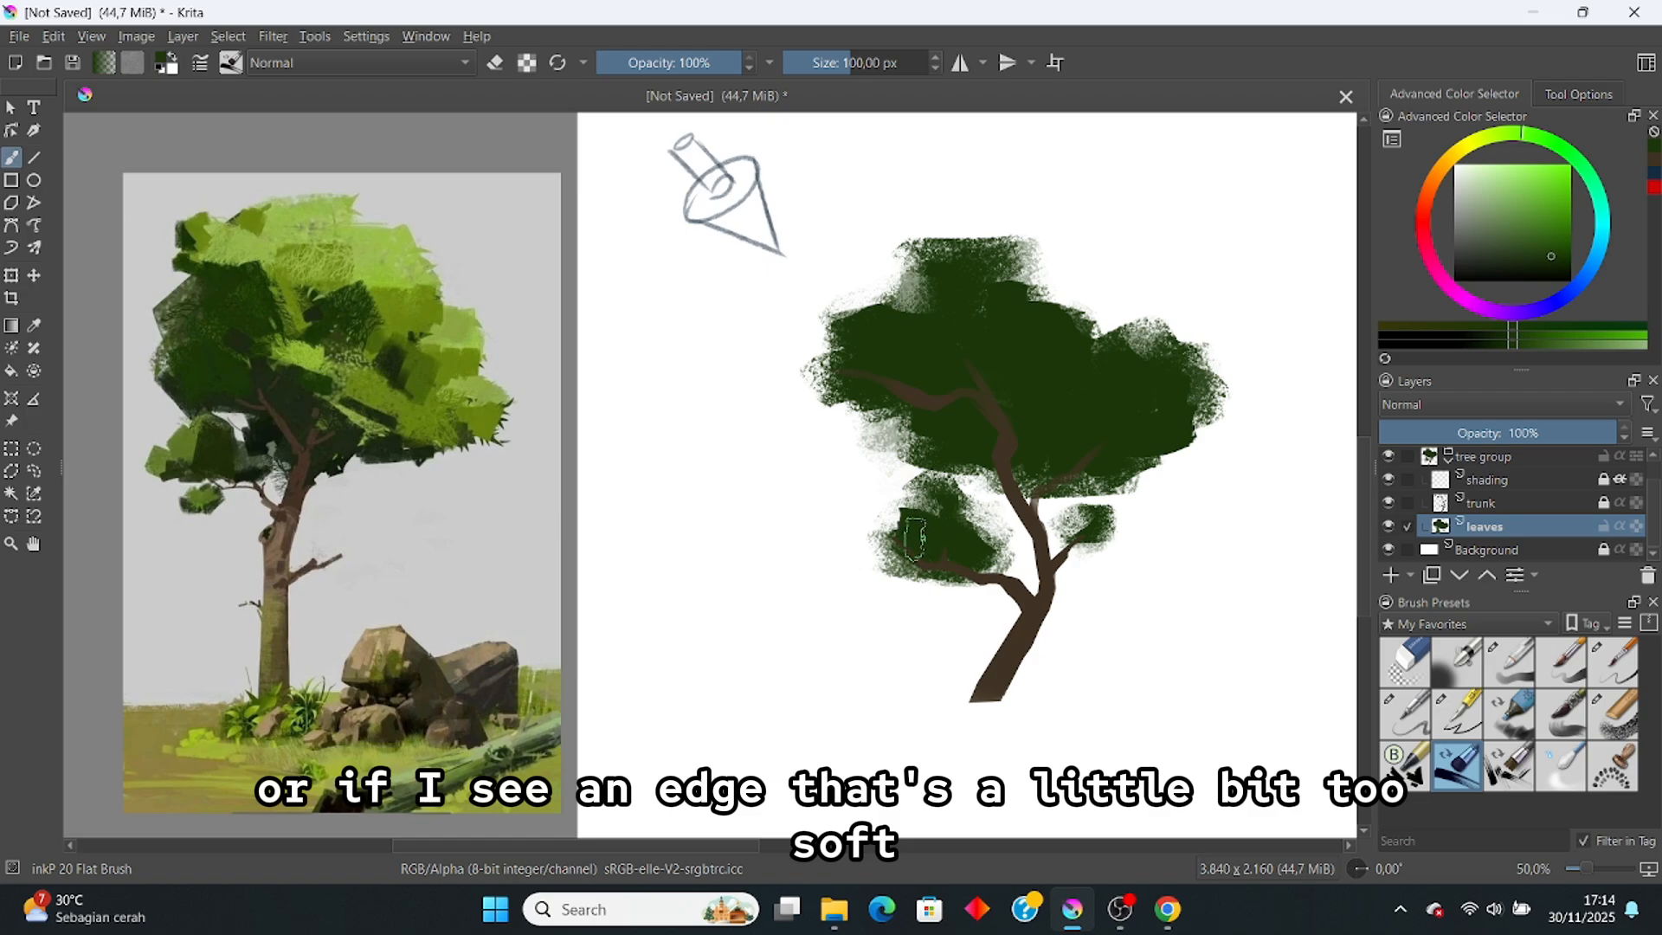
left_click_drag(912, 531, 933, 538)
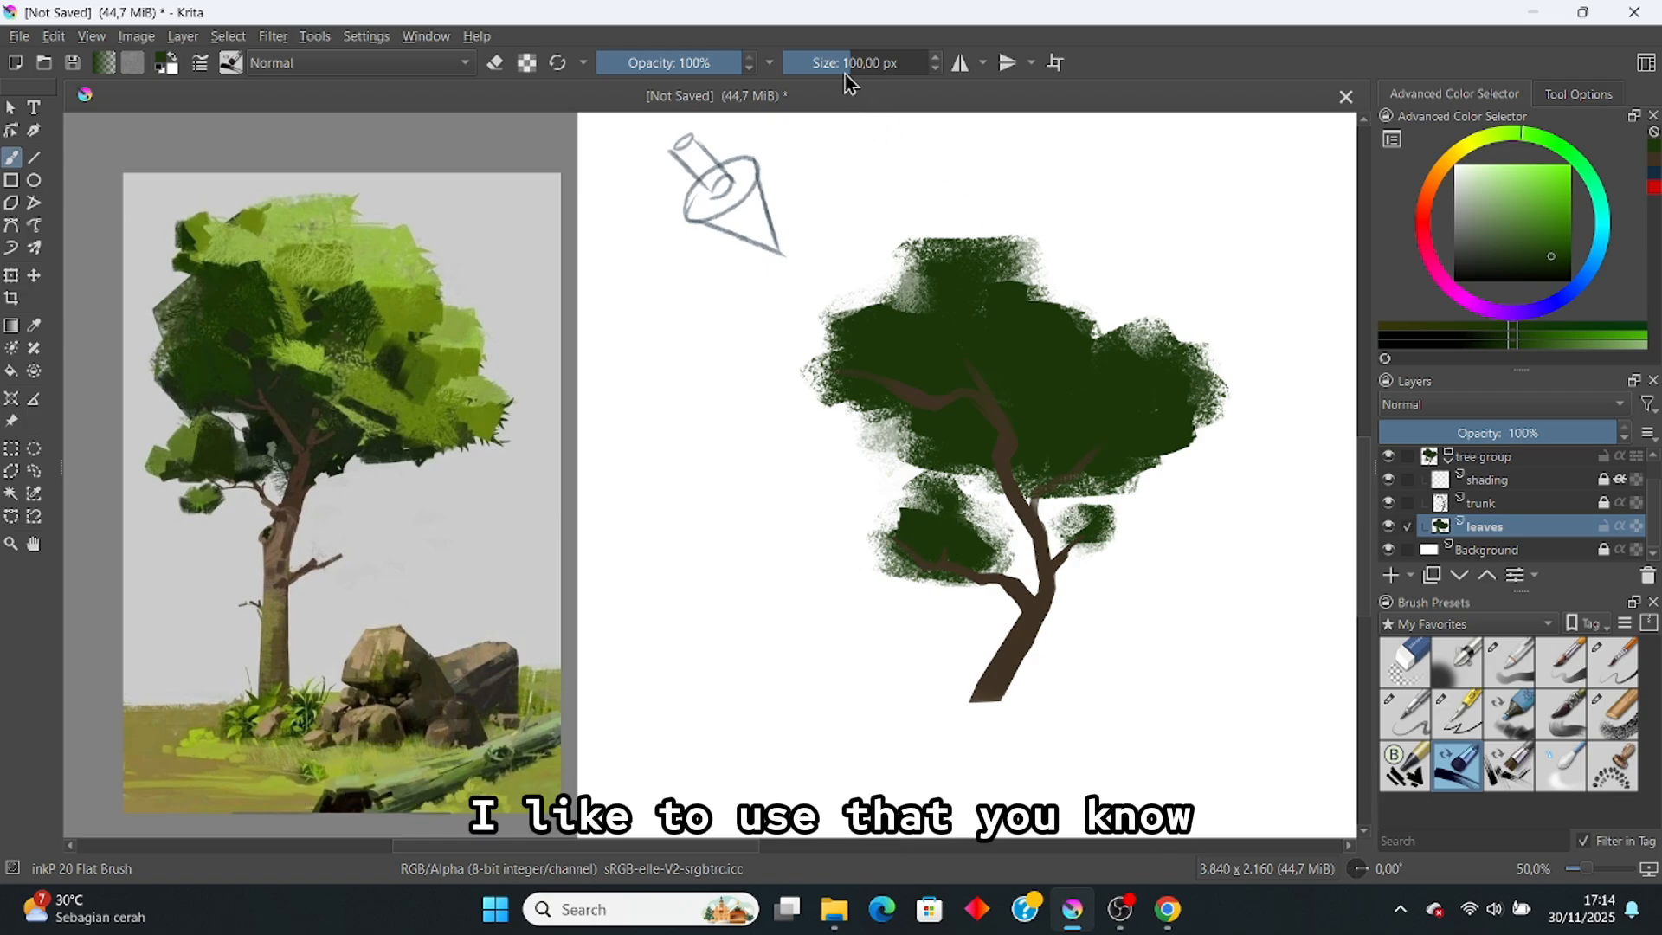
left_click_drag(847, 69, 832, 66)
left_click_drag(1078, 528, 1110, 523)
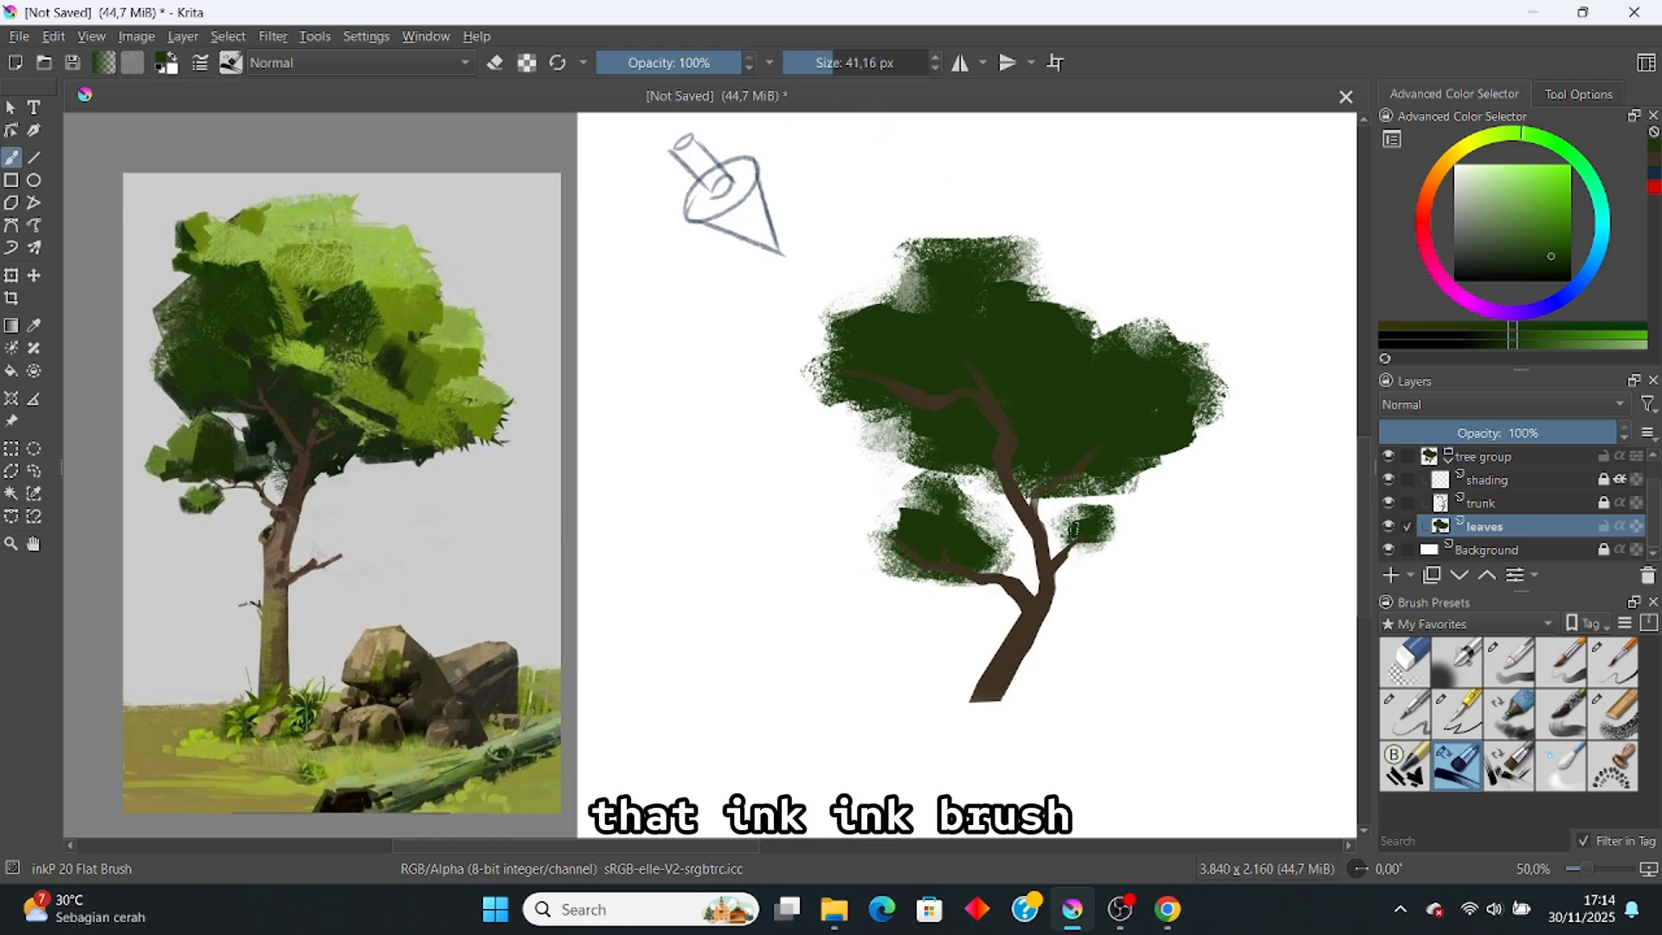
key("e")
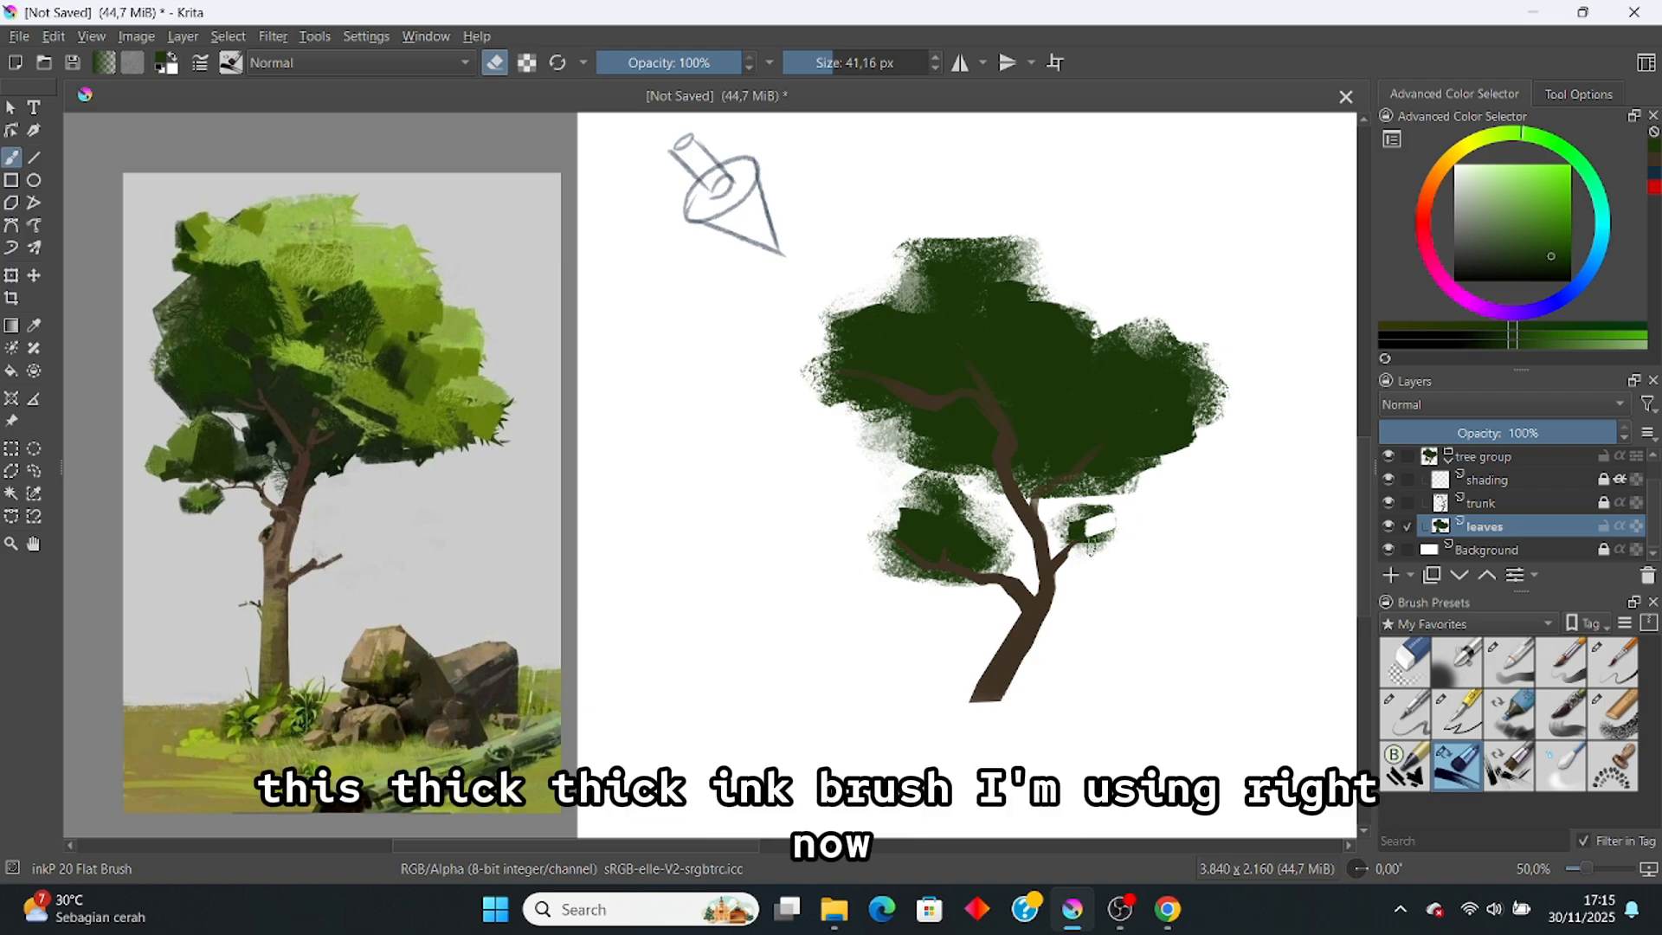
left_click_drag(1118, 526, 1099, 543)
key("e")
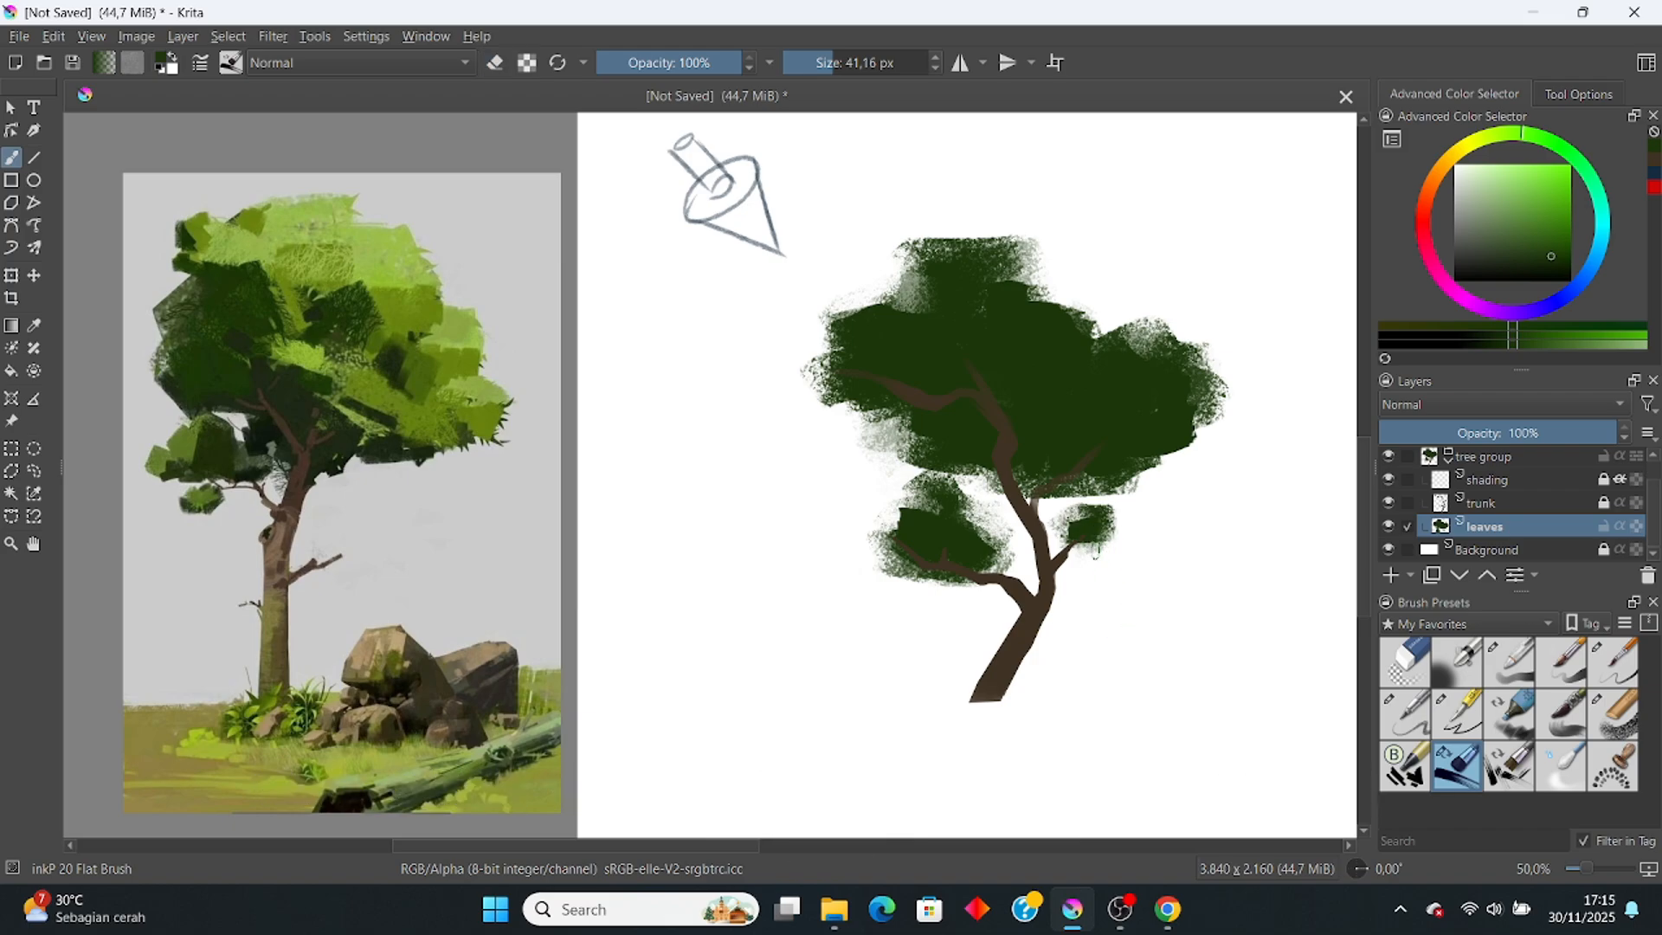
left_click(1388, 527)
Step: Make a quick clipping group 'leaves group' for leaves, select its clipped layer, and sample light yellow-green from the reference
left_click(1388, 526)
right_click(1454, 532)
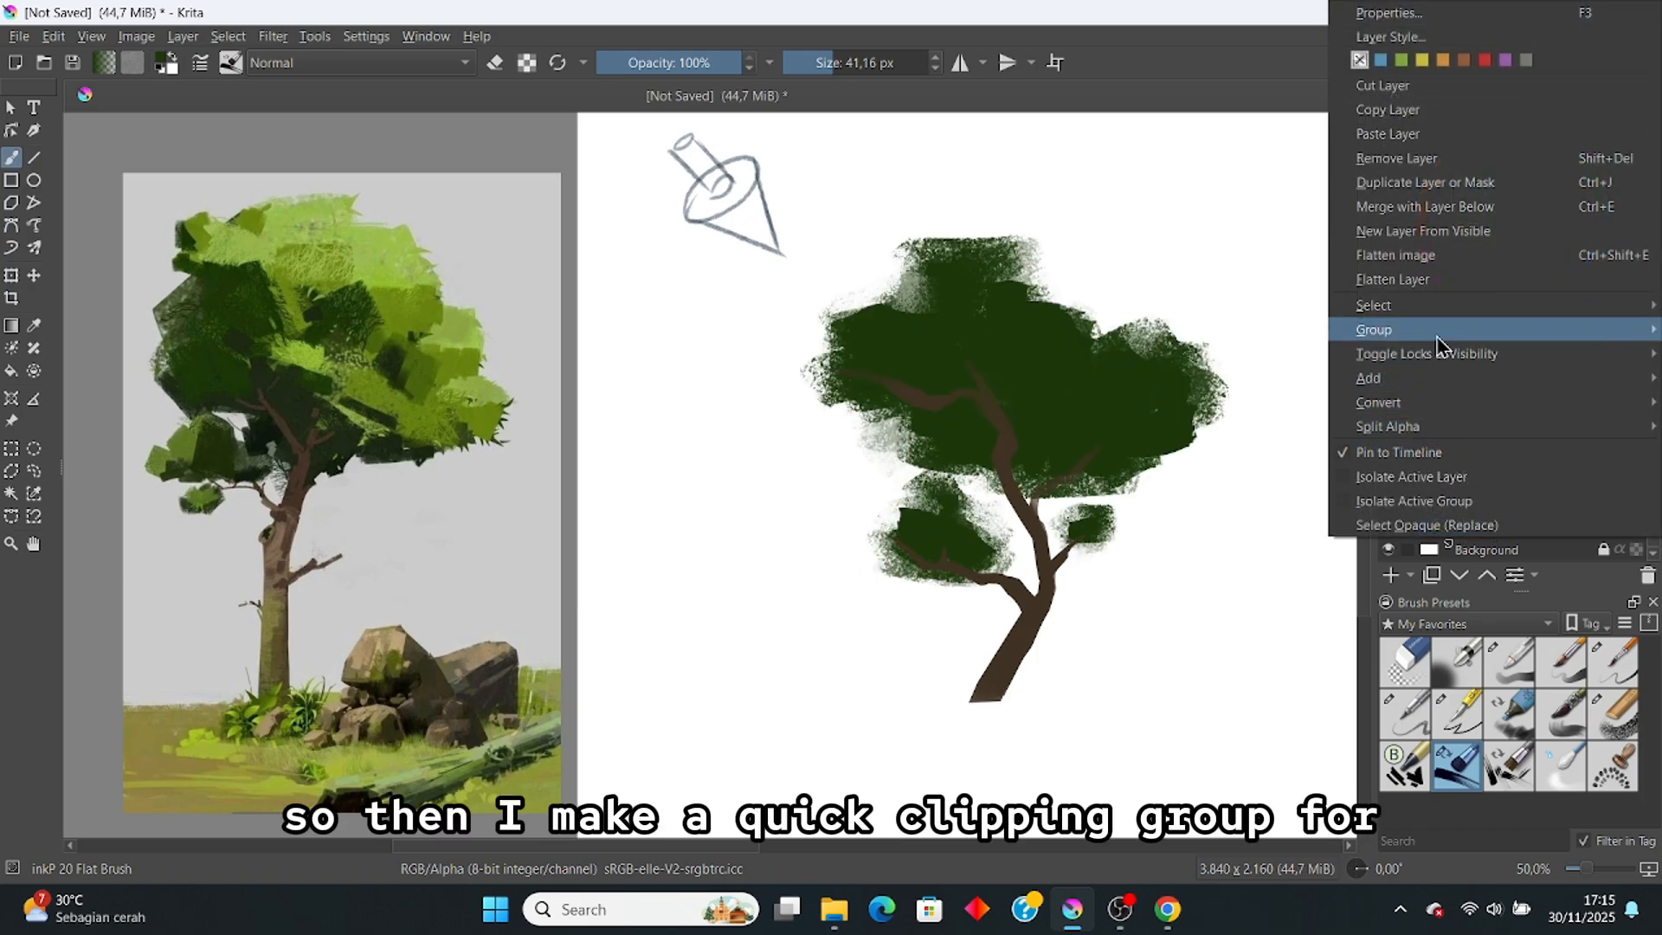
mouse_move(1437, 336)
left_click(1280, 354)
double_click(1551, 481)
type("lea")
type("ves gro")
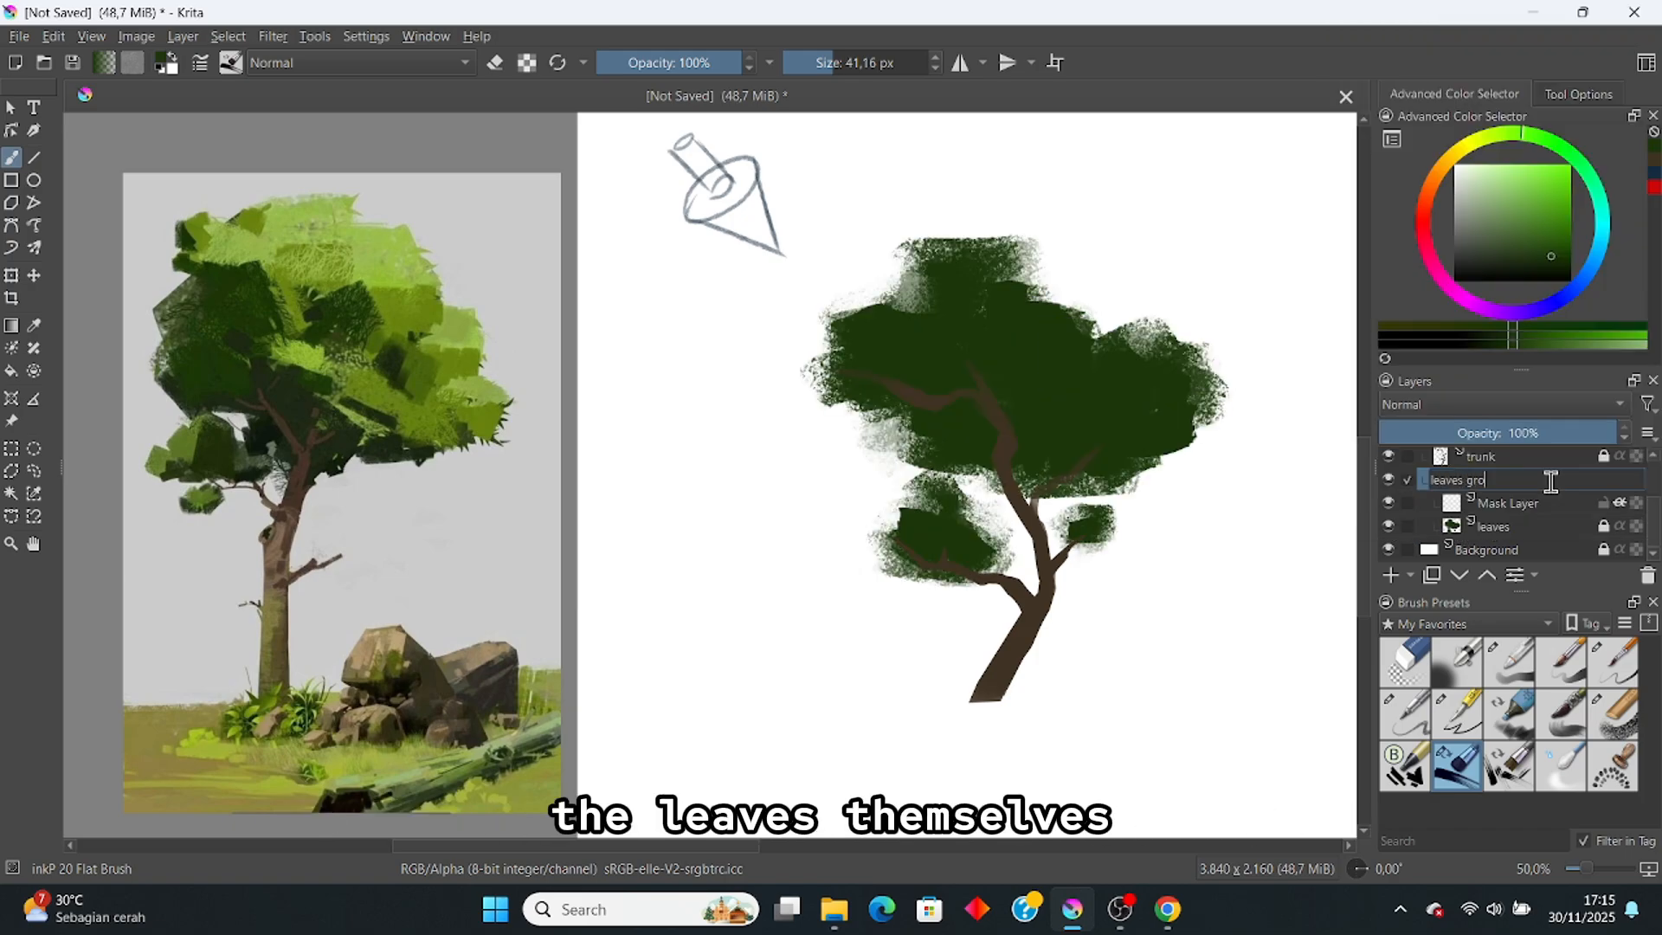
type("up")
key("Return")
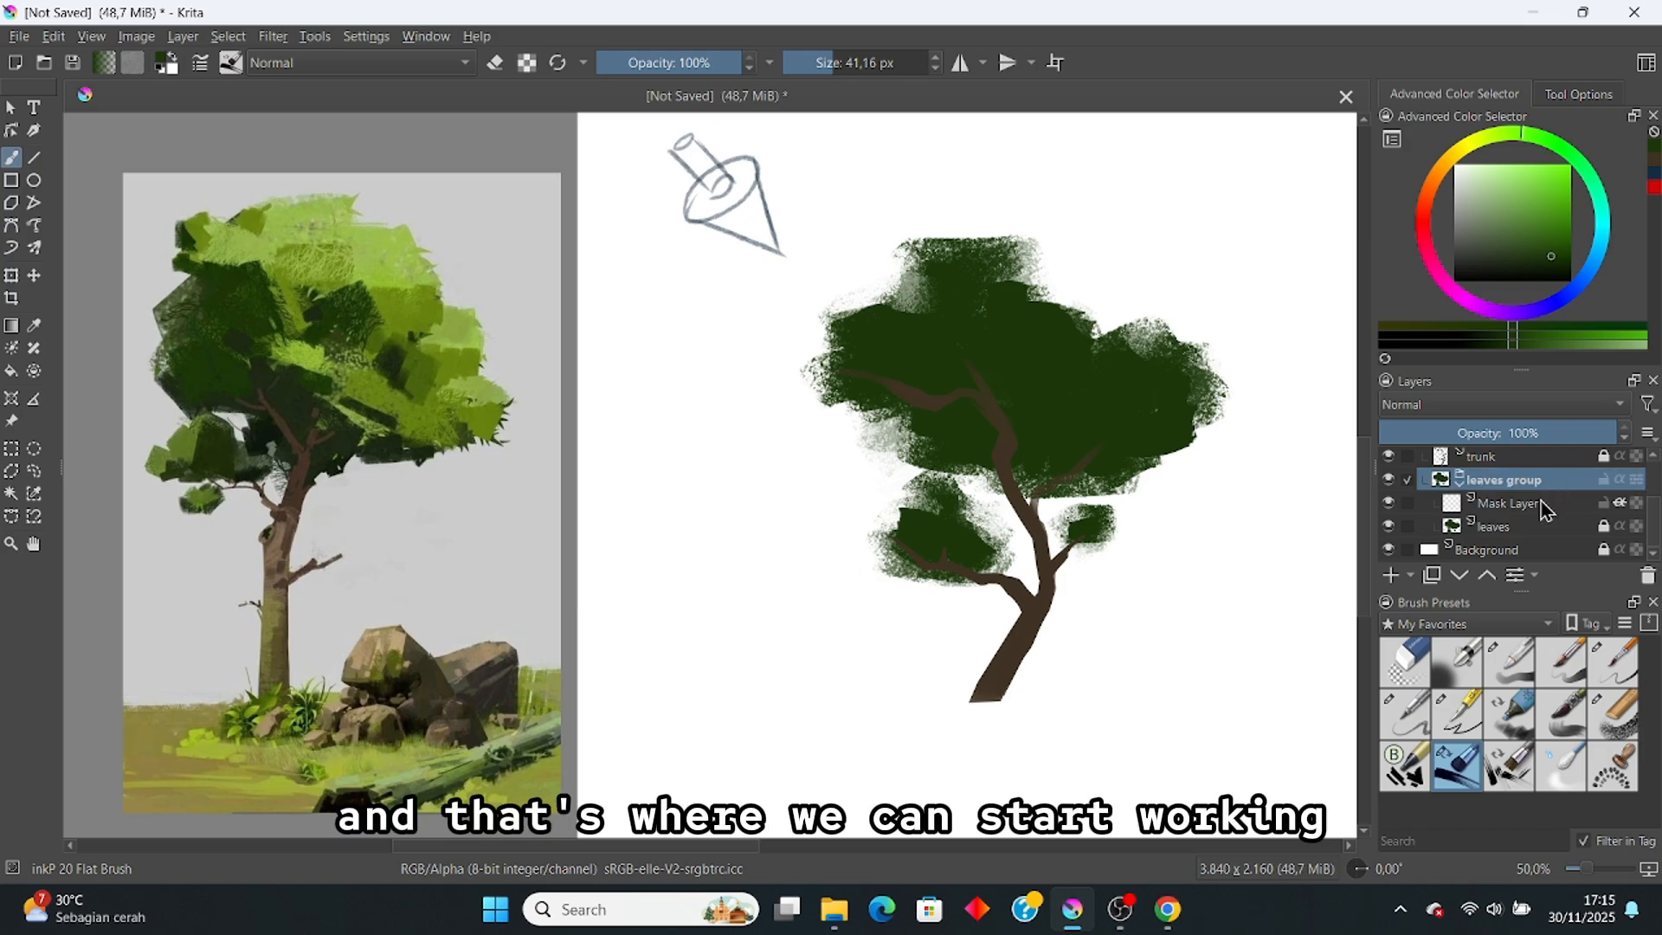
left_click(1545, 509)
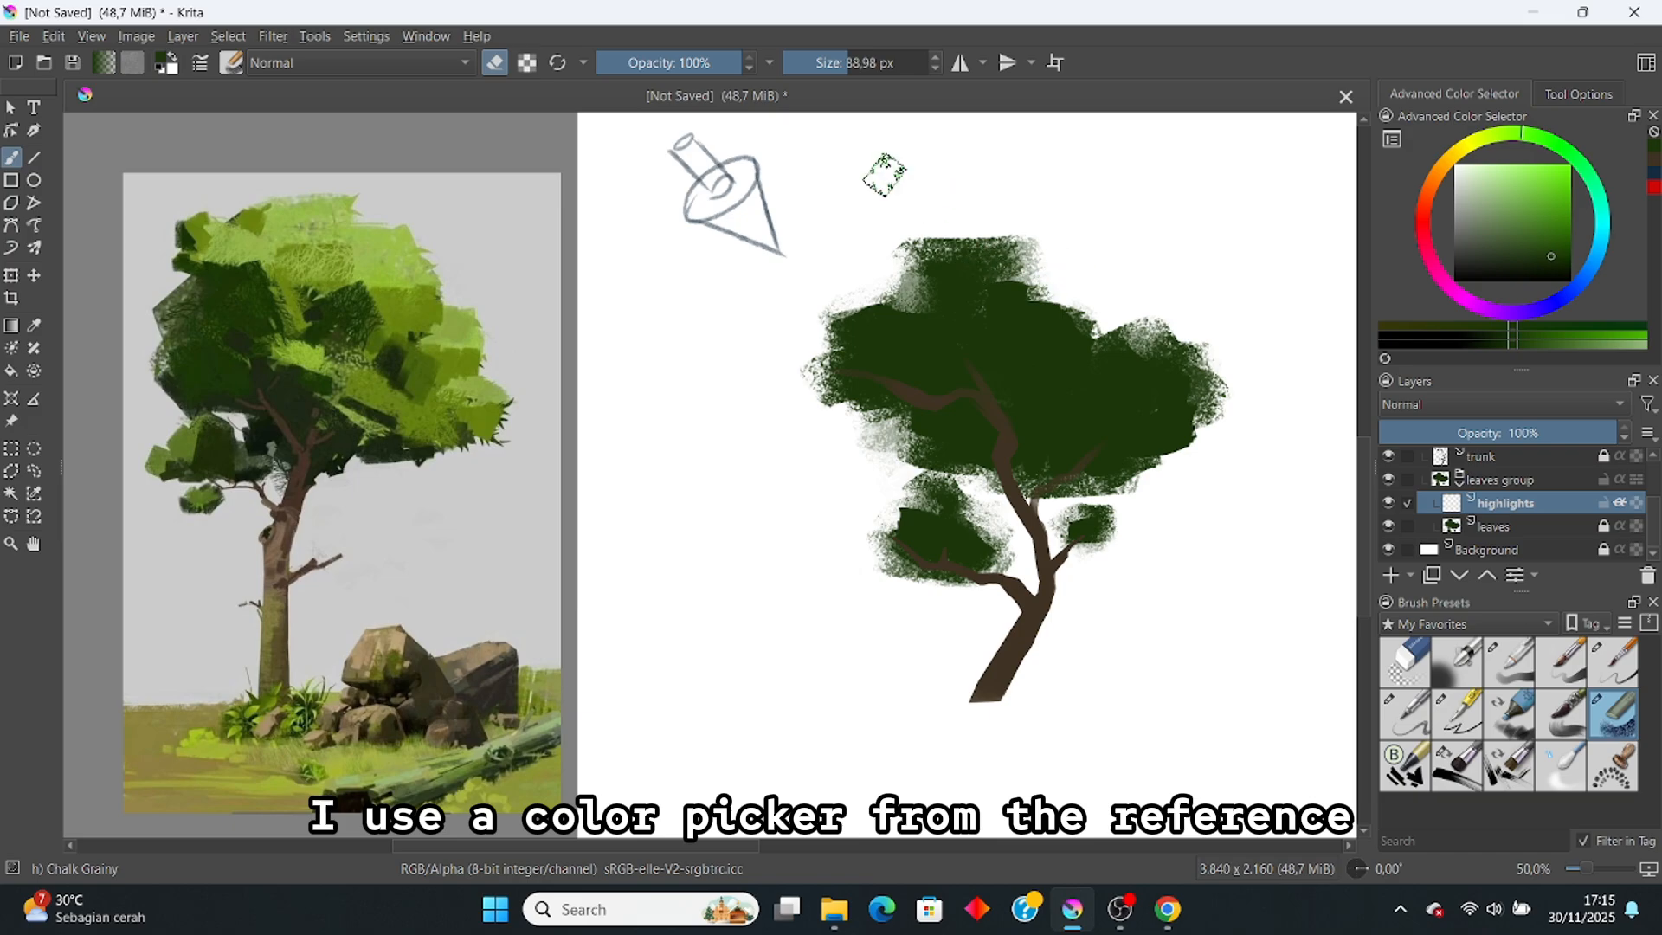
left_click(401, 286, "ctrl")
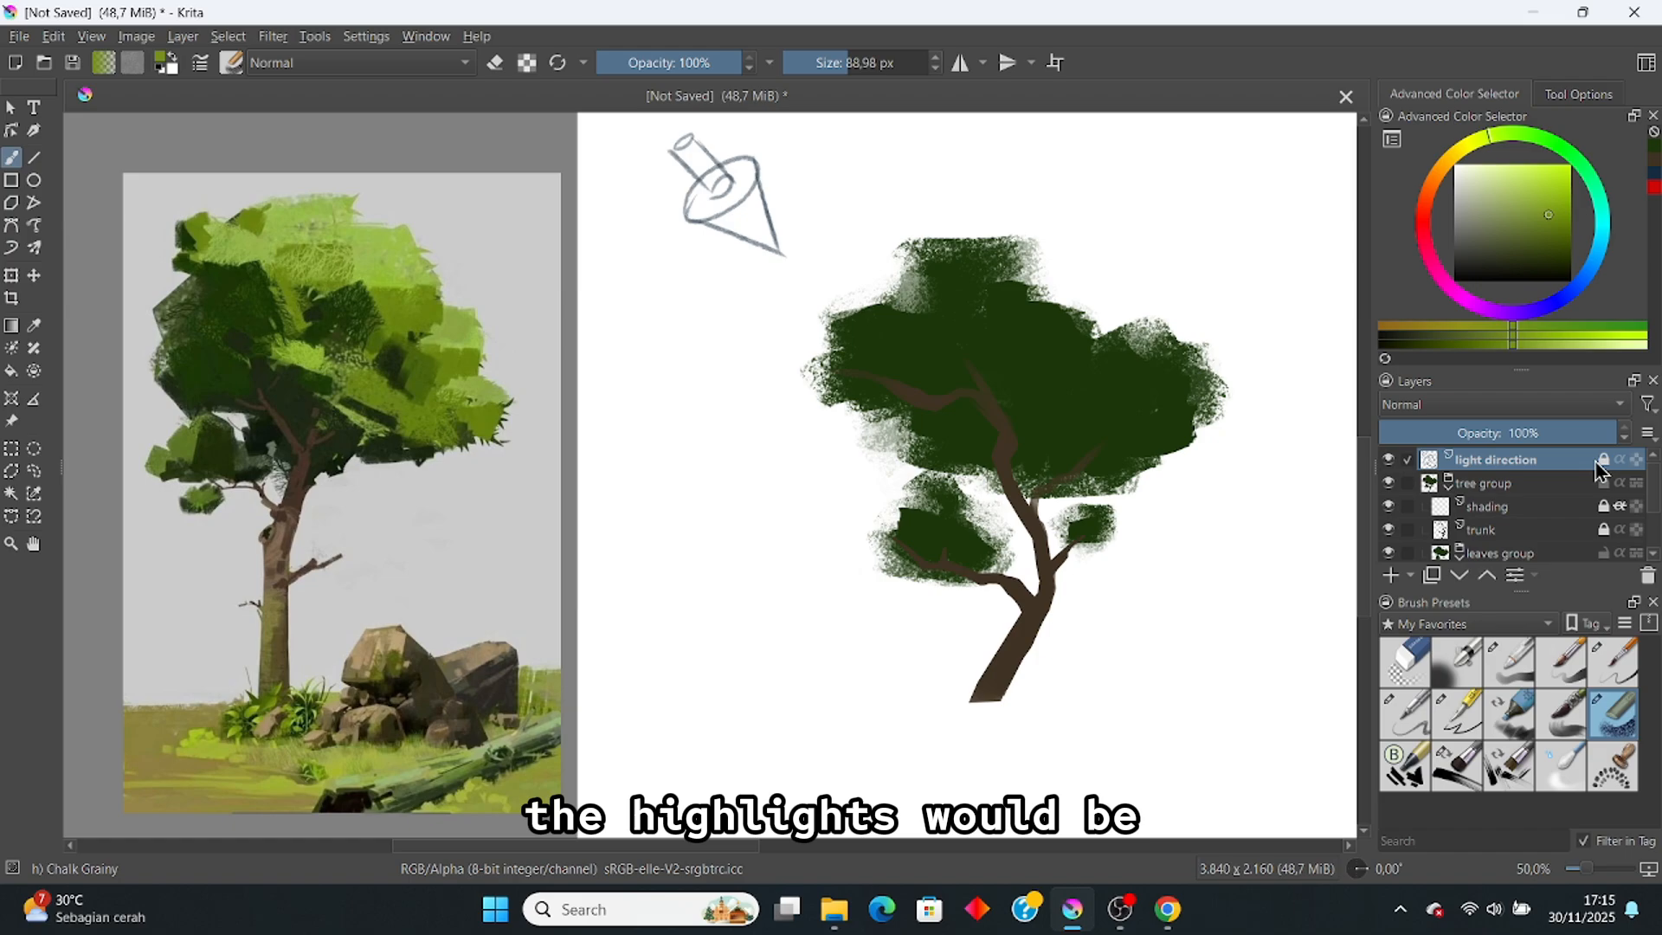
Step: Rename the light direction layer to 'annotation'
double_click(1529, 460)
type("ar")
type("notatio")
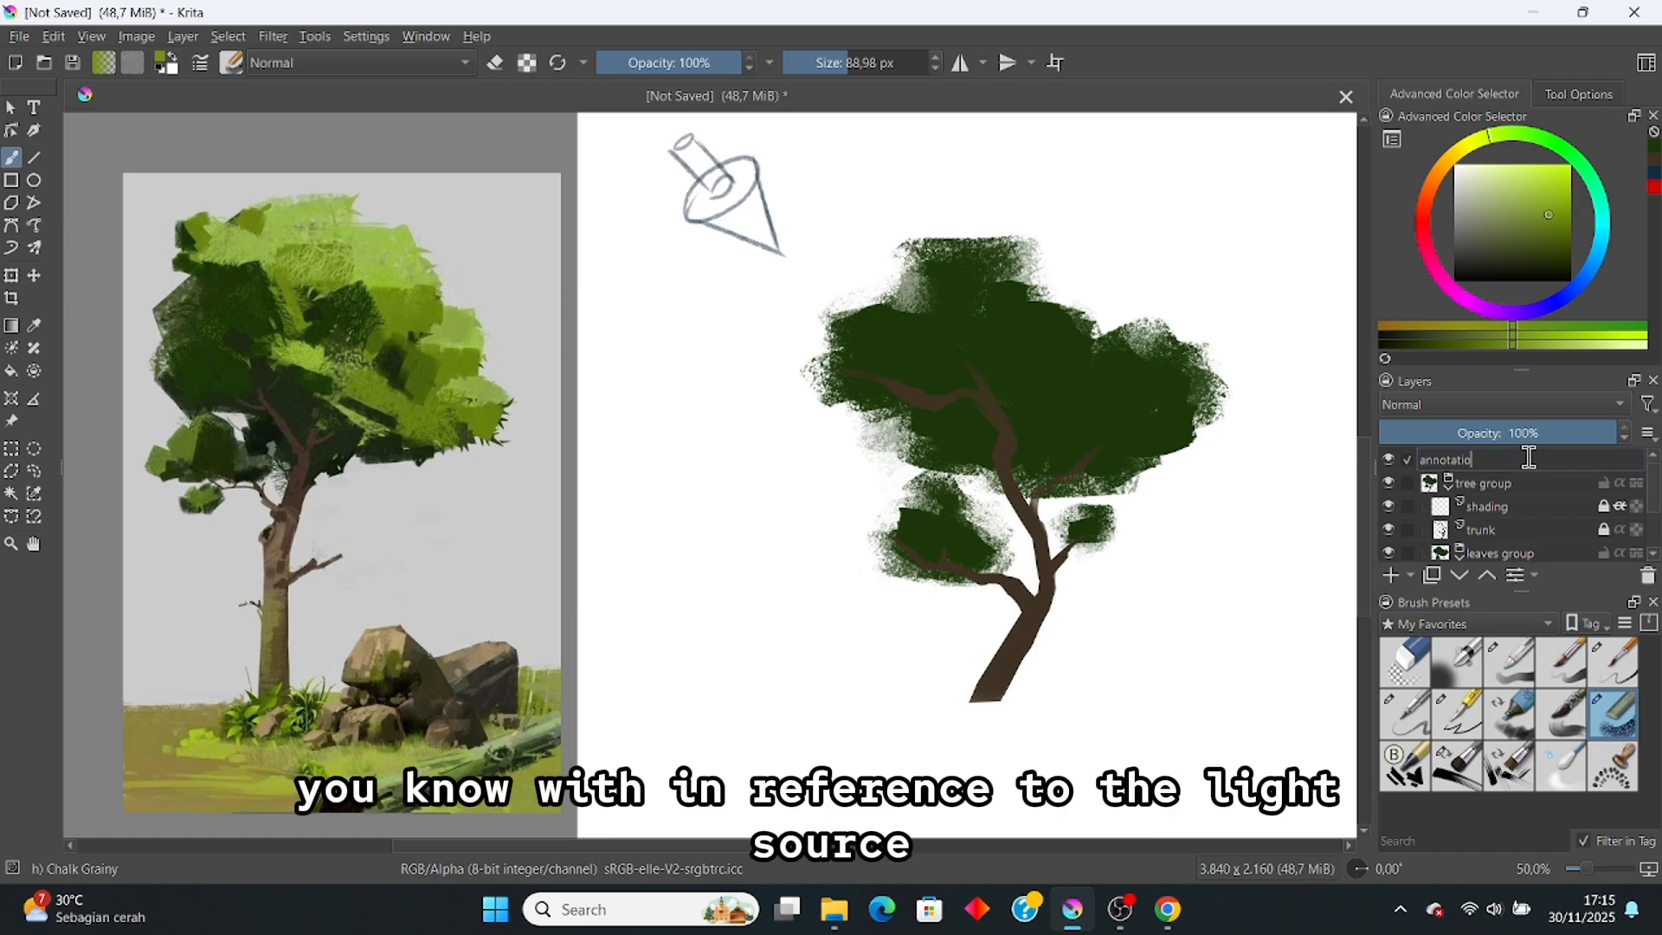
type("n")
key("Return")
Step: With red and a 20 px detail brush, outline the first leaf clumps across the canopy
left_click(1655, 188)
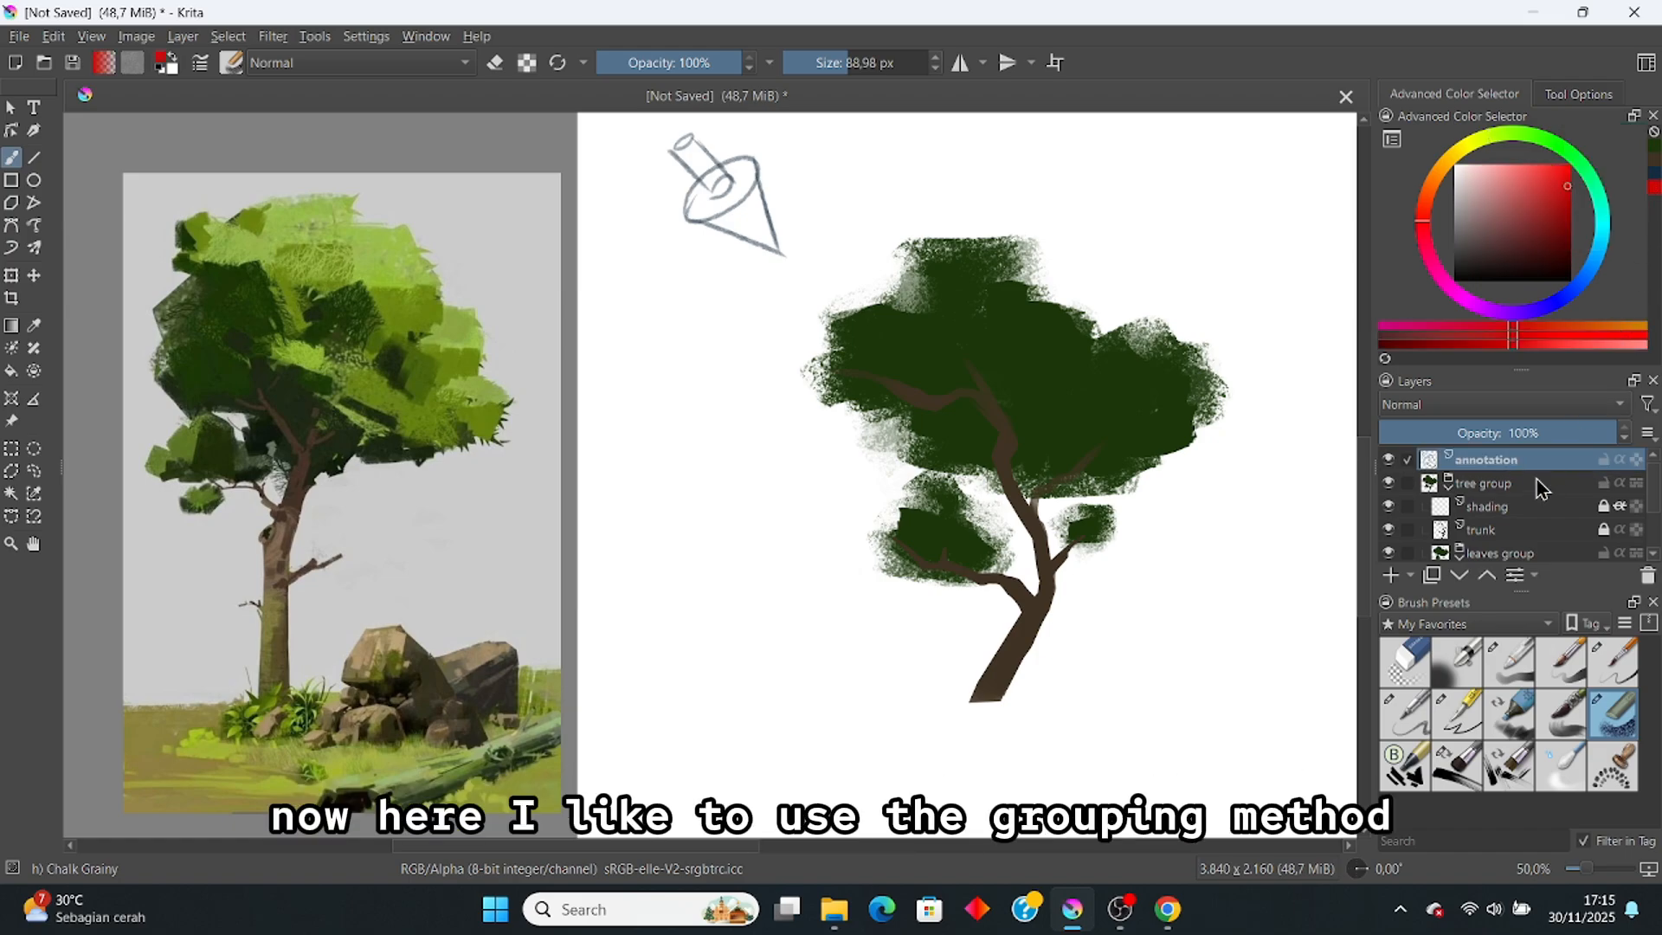
left_click(1611, 661)
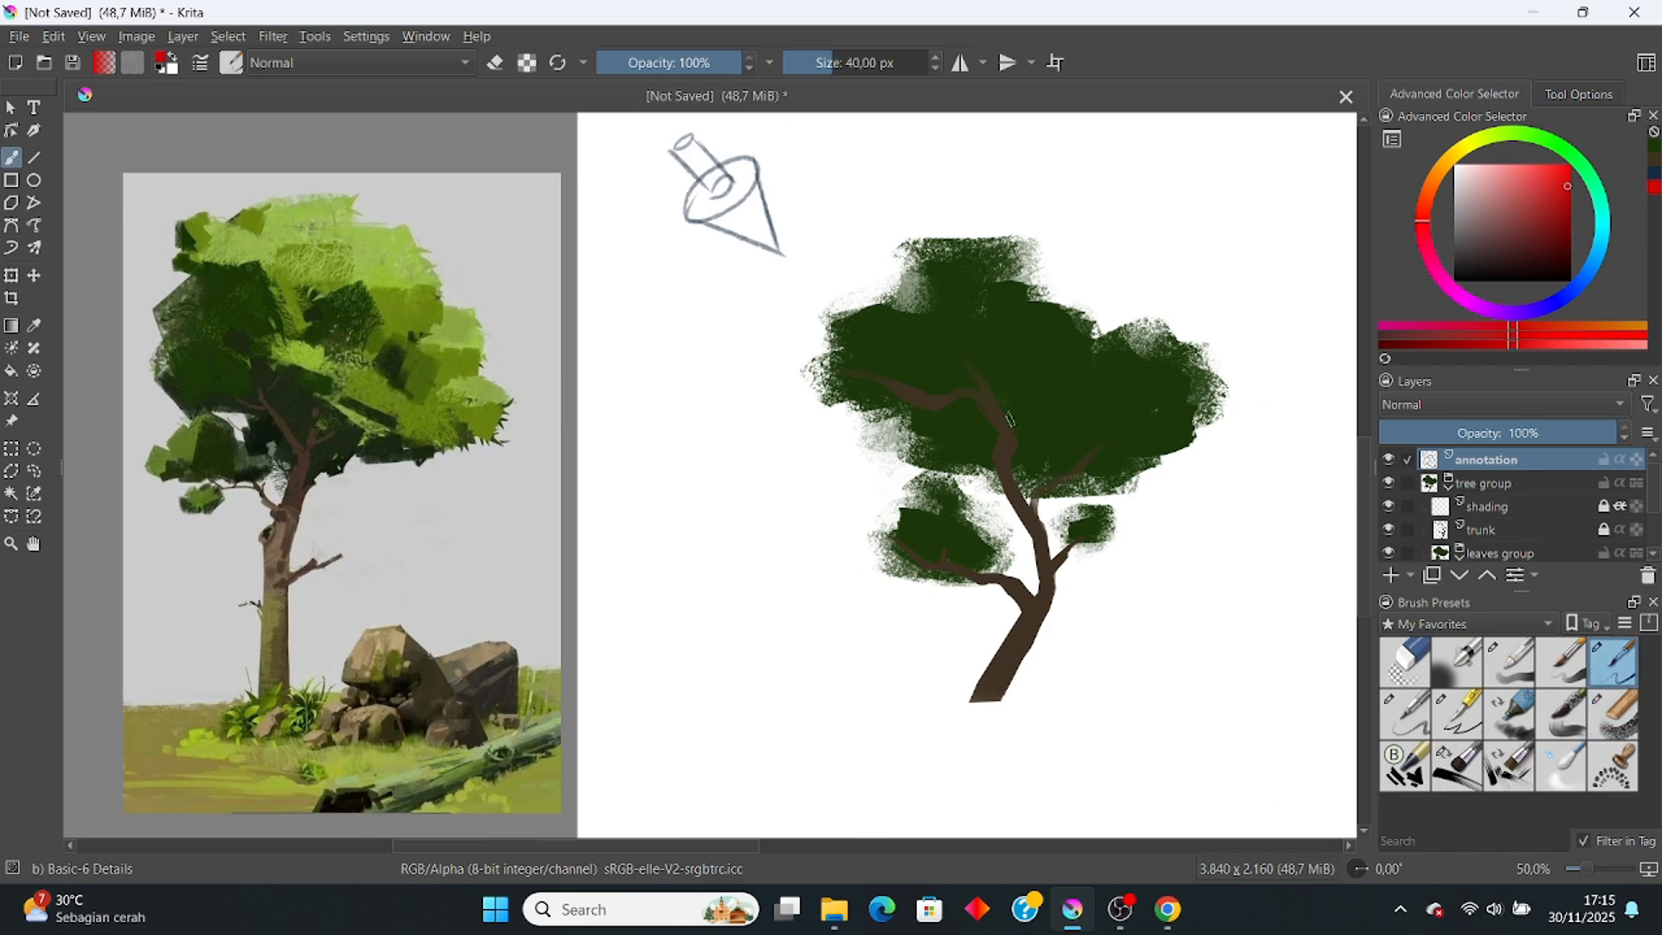
left_click_drag(1022, 424, 1169, 474)
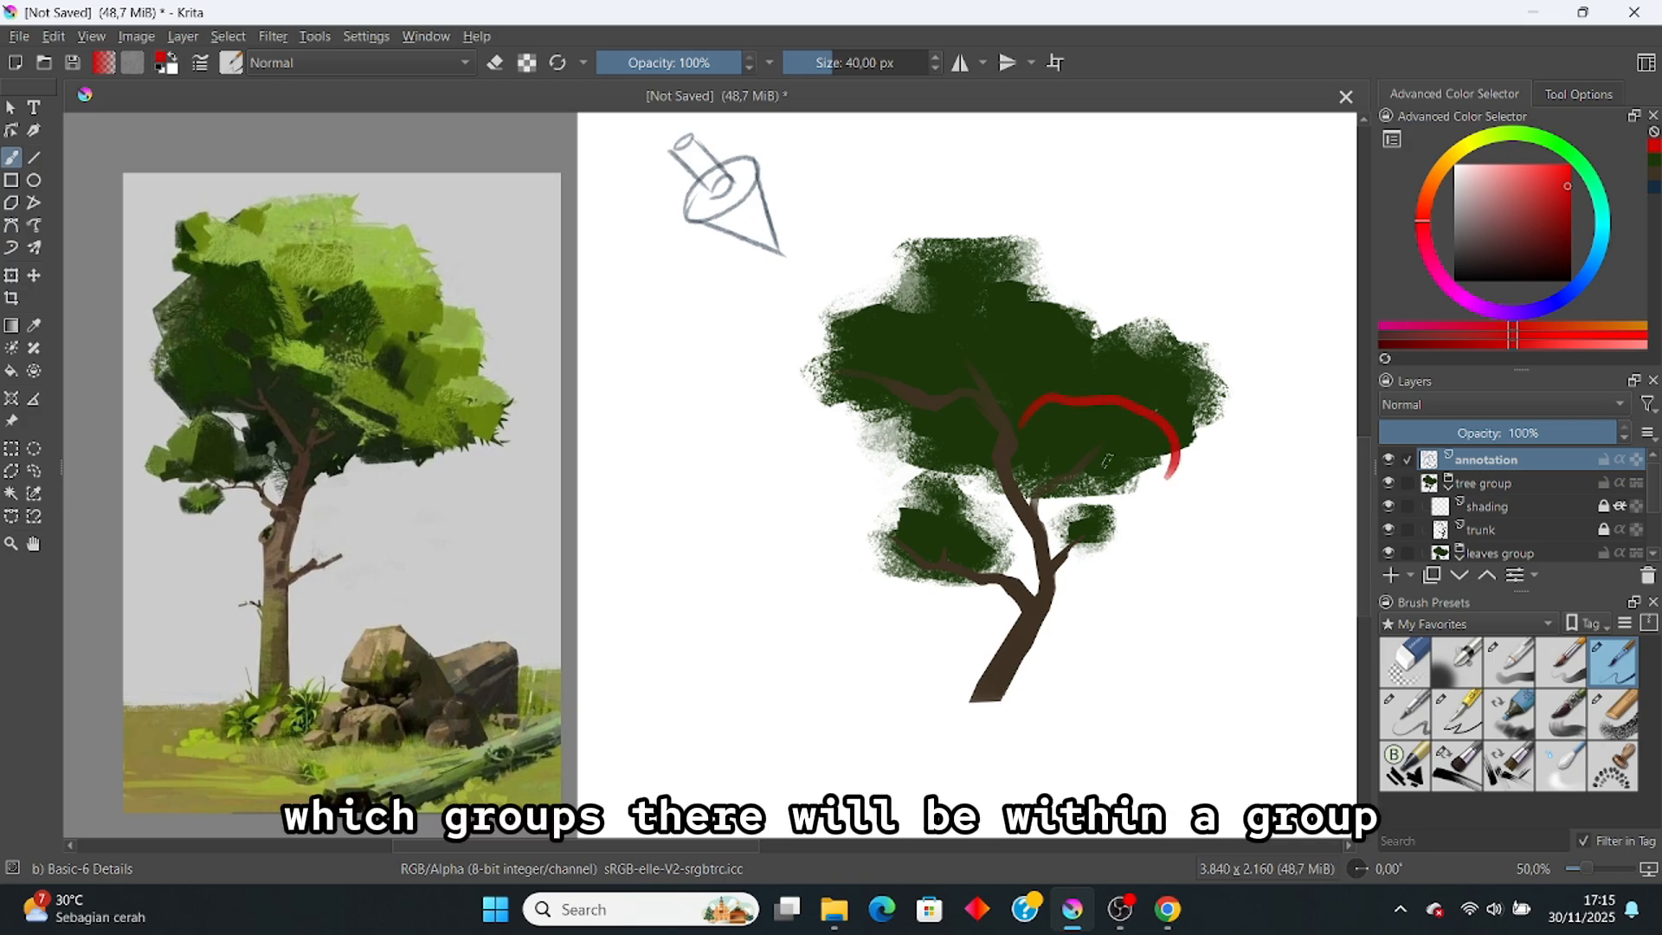
right_click(870, 57)
type("20")
key("Return")
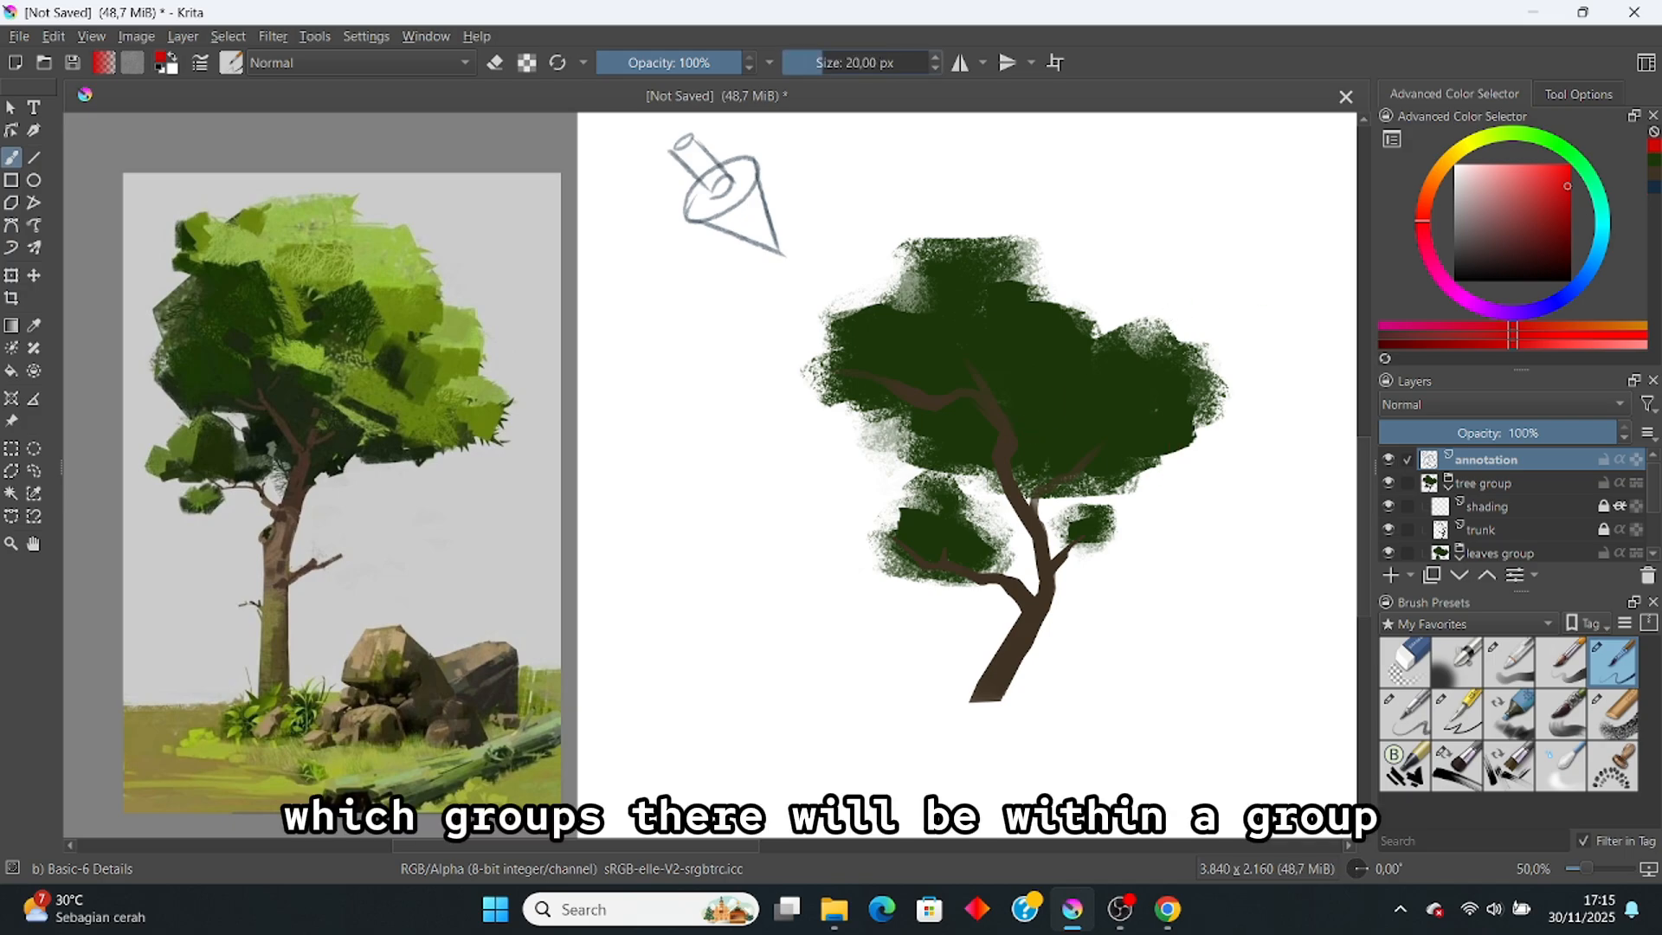
left_click_drag(1030, 422, 1154, 406)
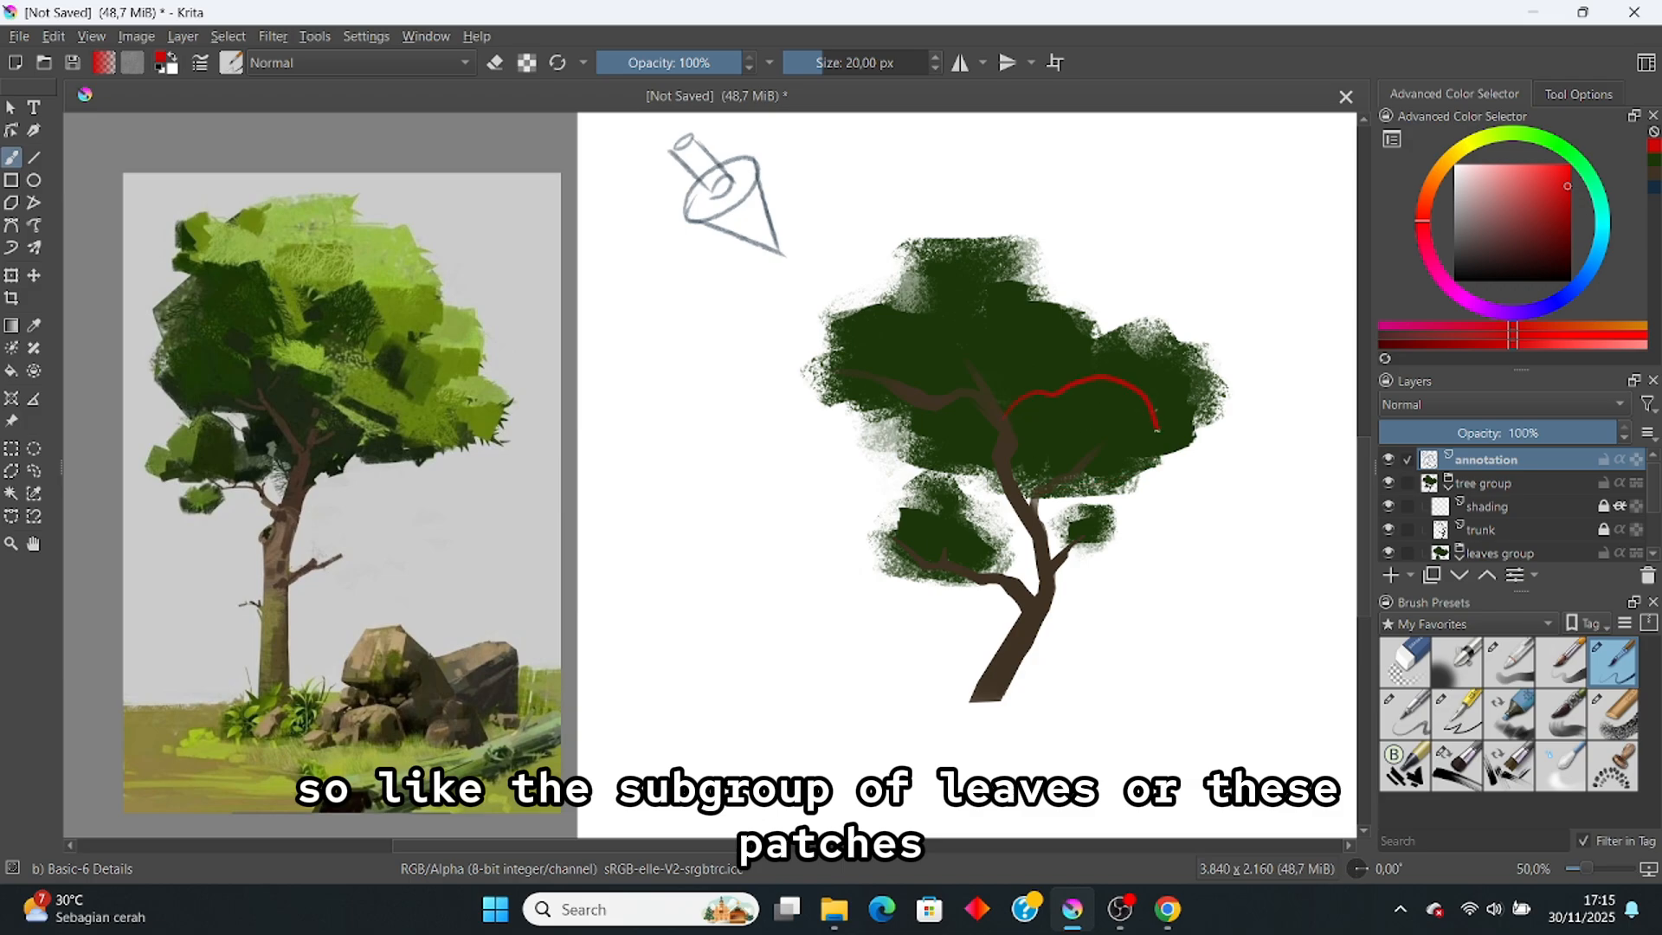
left_click_drag(1158, 430, 1083, 495)
Step: Outline the right-edge, top and small lower clumps in red, undoing a stray outline
left_click_drag(1148, 324, 1152, 463)
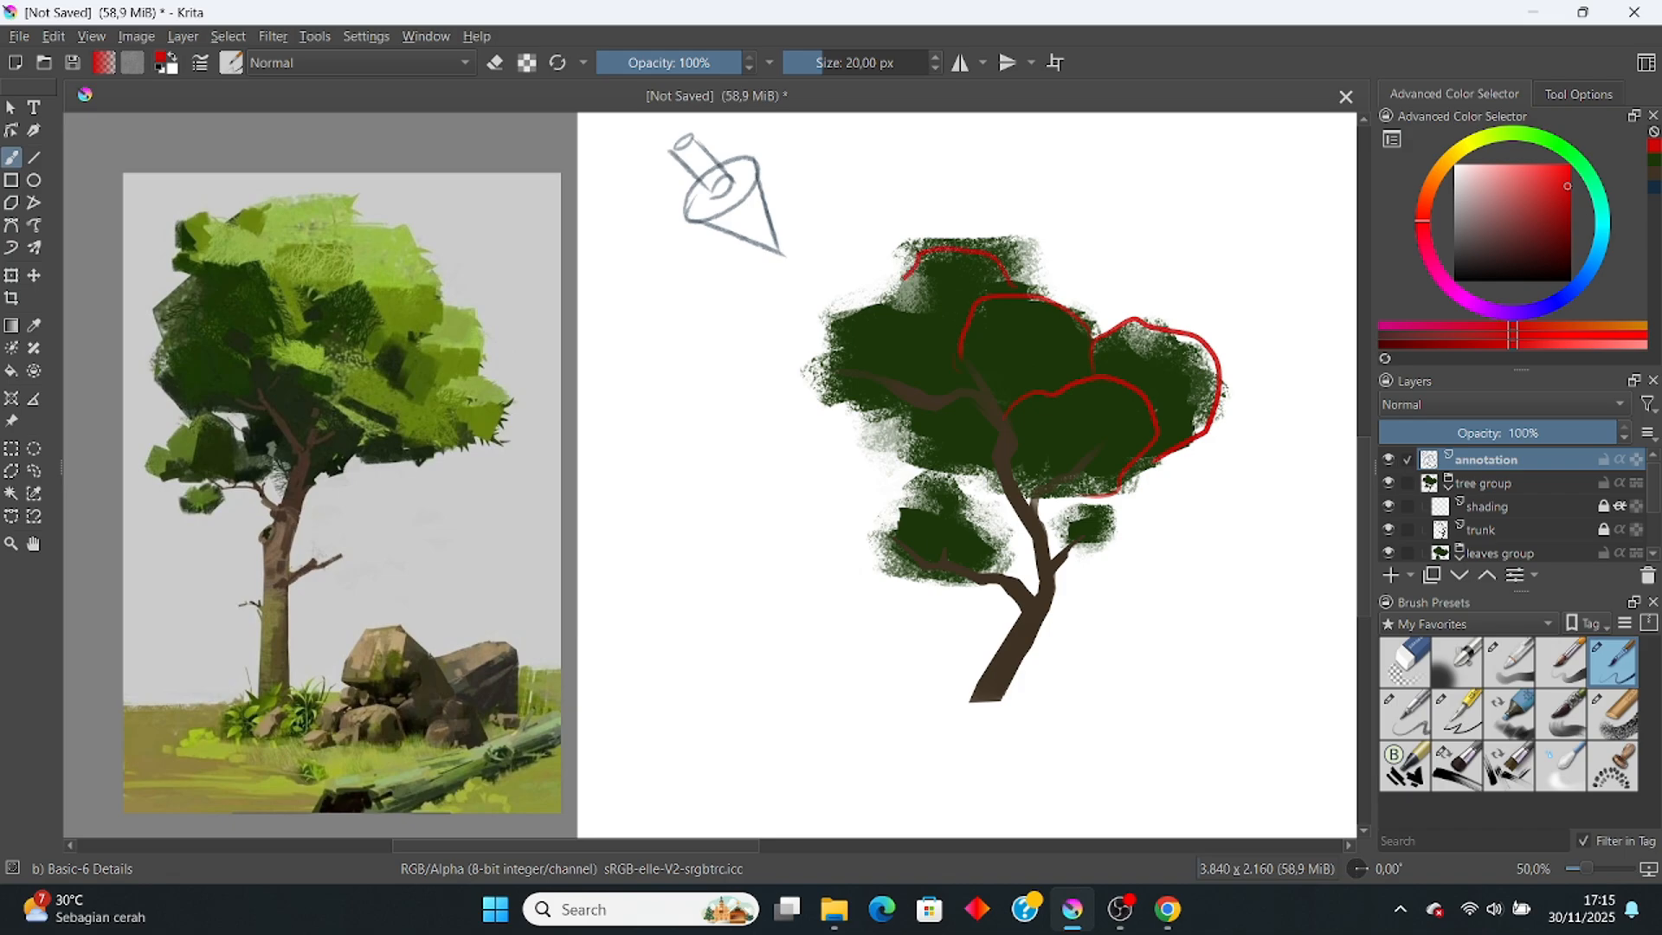
mouse_move(905, 279)
left_mouse_down()
mouse_move(852, 331)
mouse_move(899, 379)
left_mouse_up()
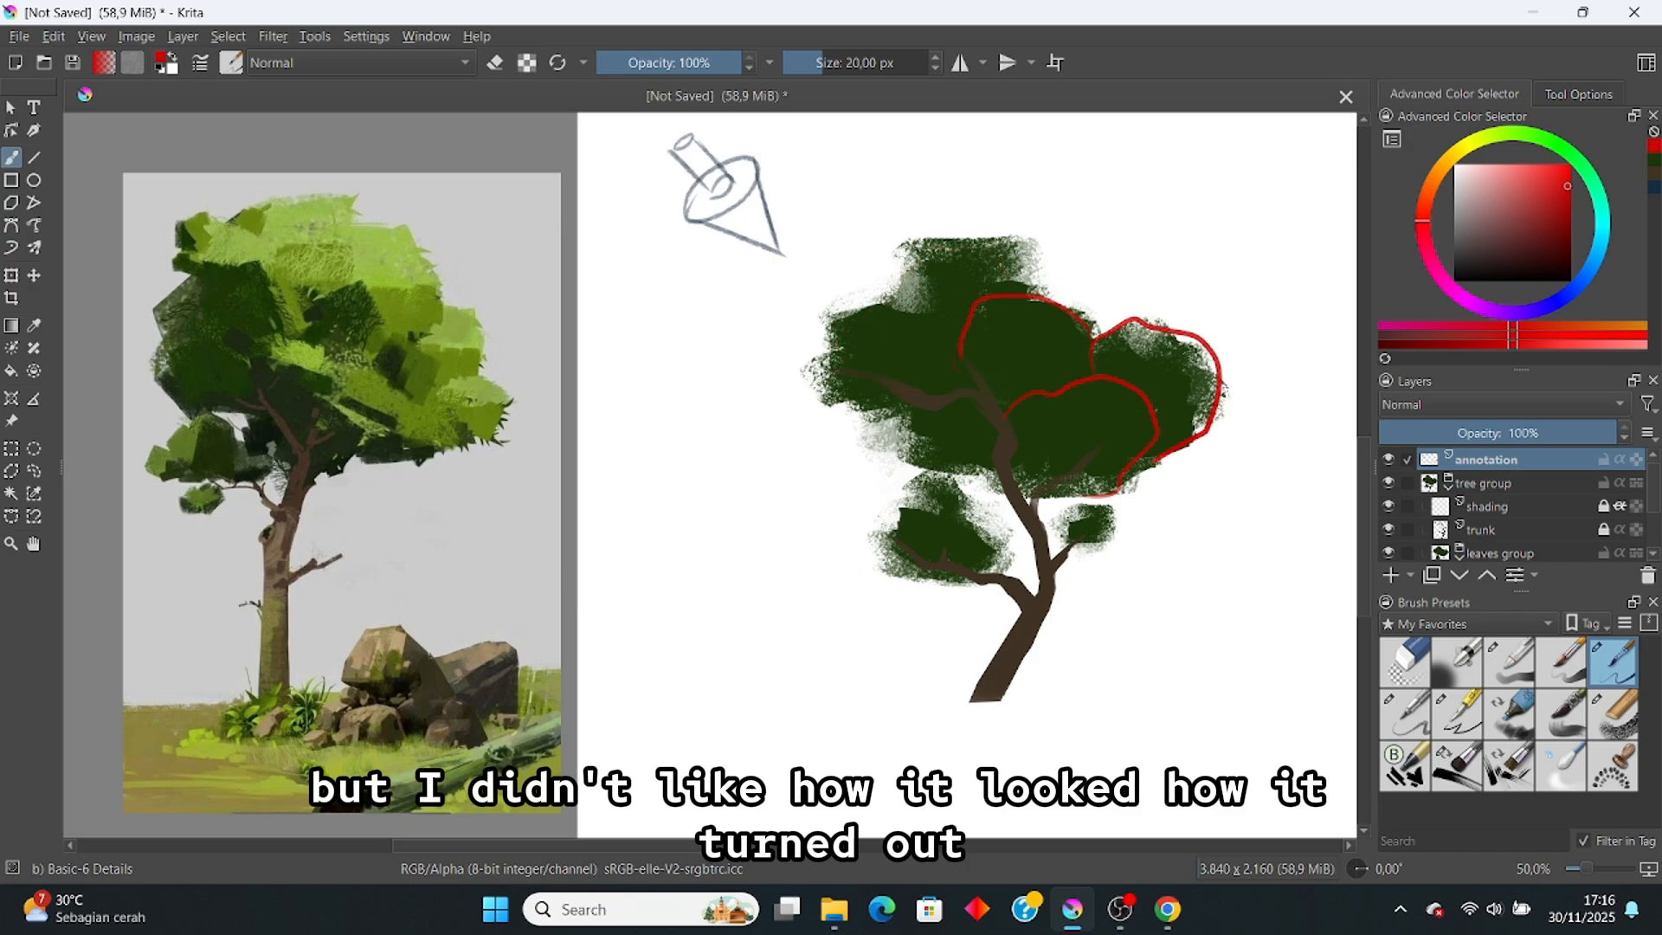
key("ctrl+z")
key("ctrl+z")
key("ctrl+z")
key("ctrl+z")
key("ctrl+shift+z")
key("ctrl+shift+z")
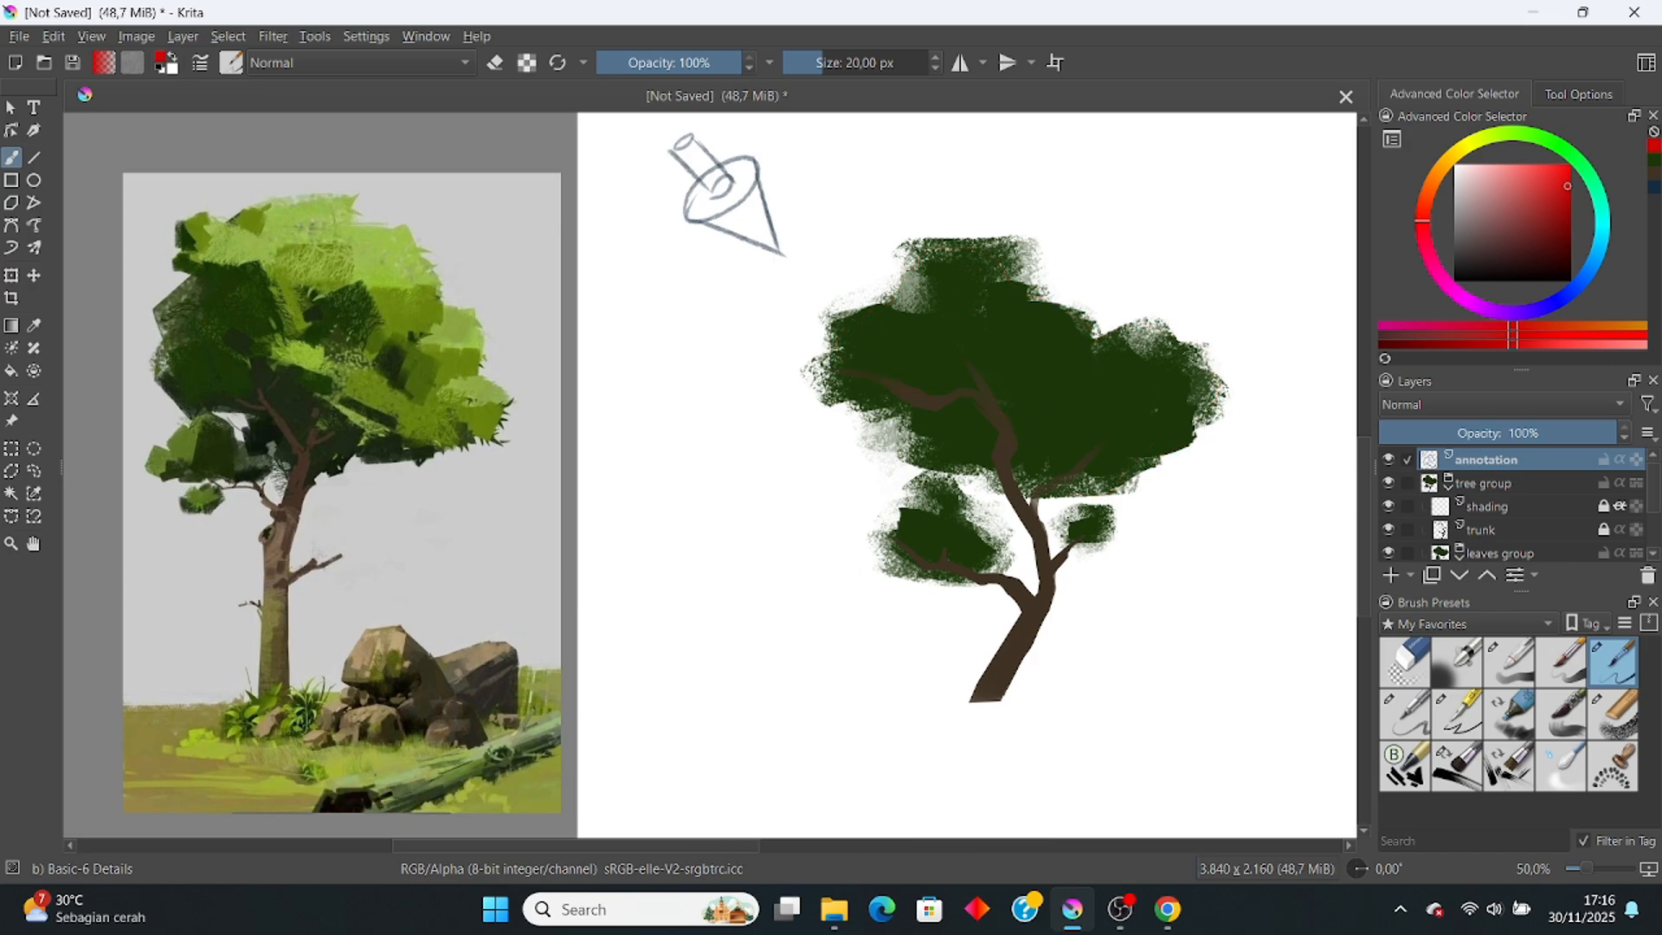
key("ctrl+shift+z")
key("ctrl+z")
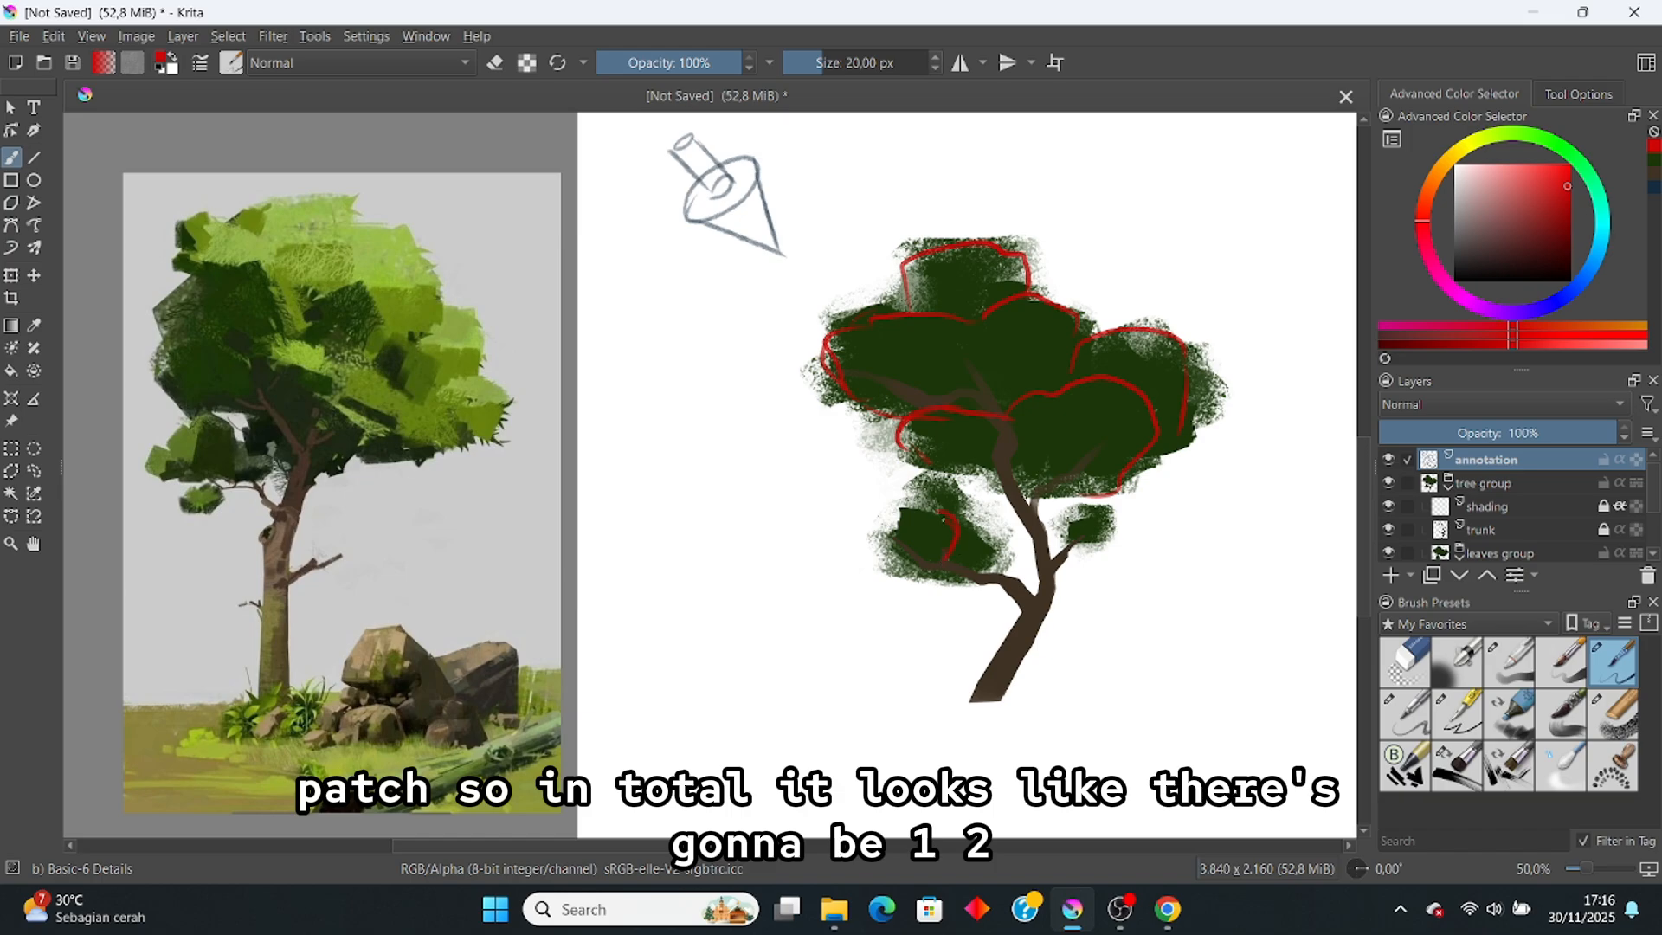
left_click_drag(952, 543, 1002, 553)
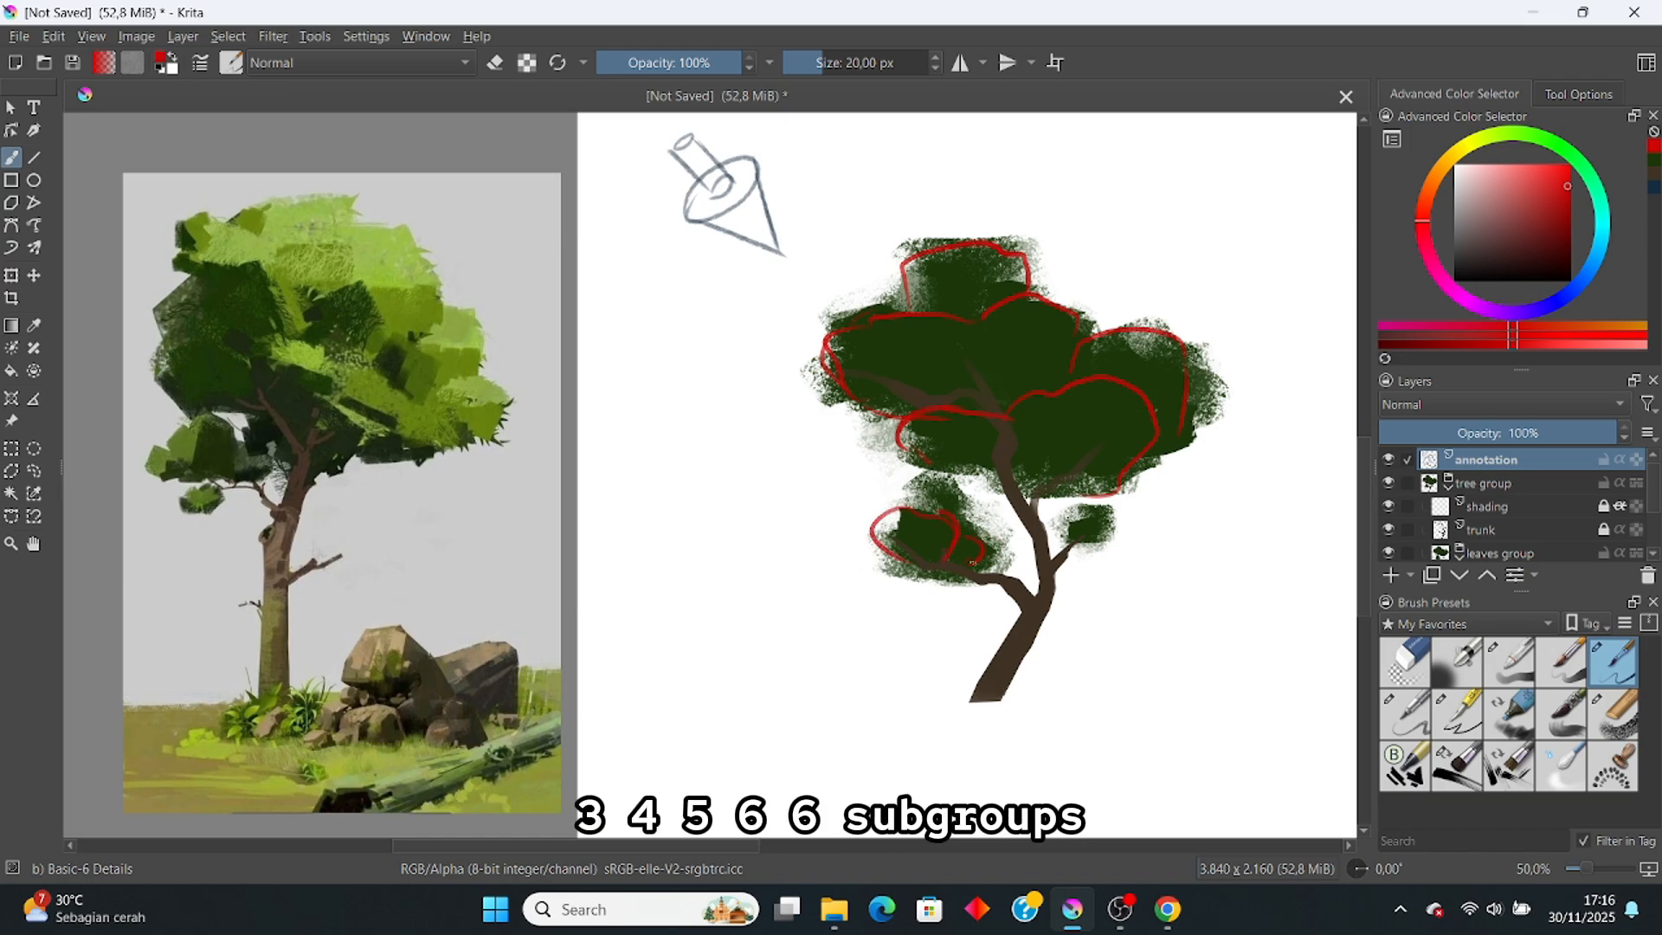
Step: Lock the annotation layer, target highlights, sample light green and set Chalk Grainy to 125 px
left_click(1603, 461)
scroll(1566, 532, "down", 1)
left_click(1558, 511)
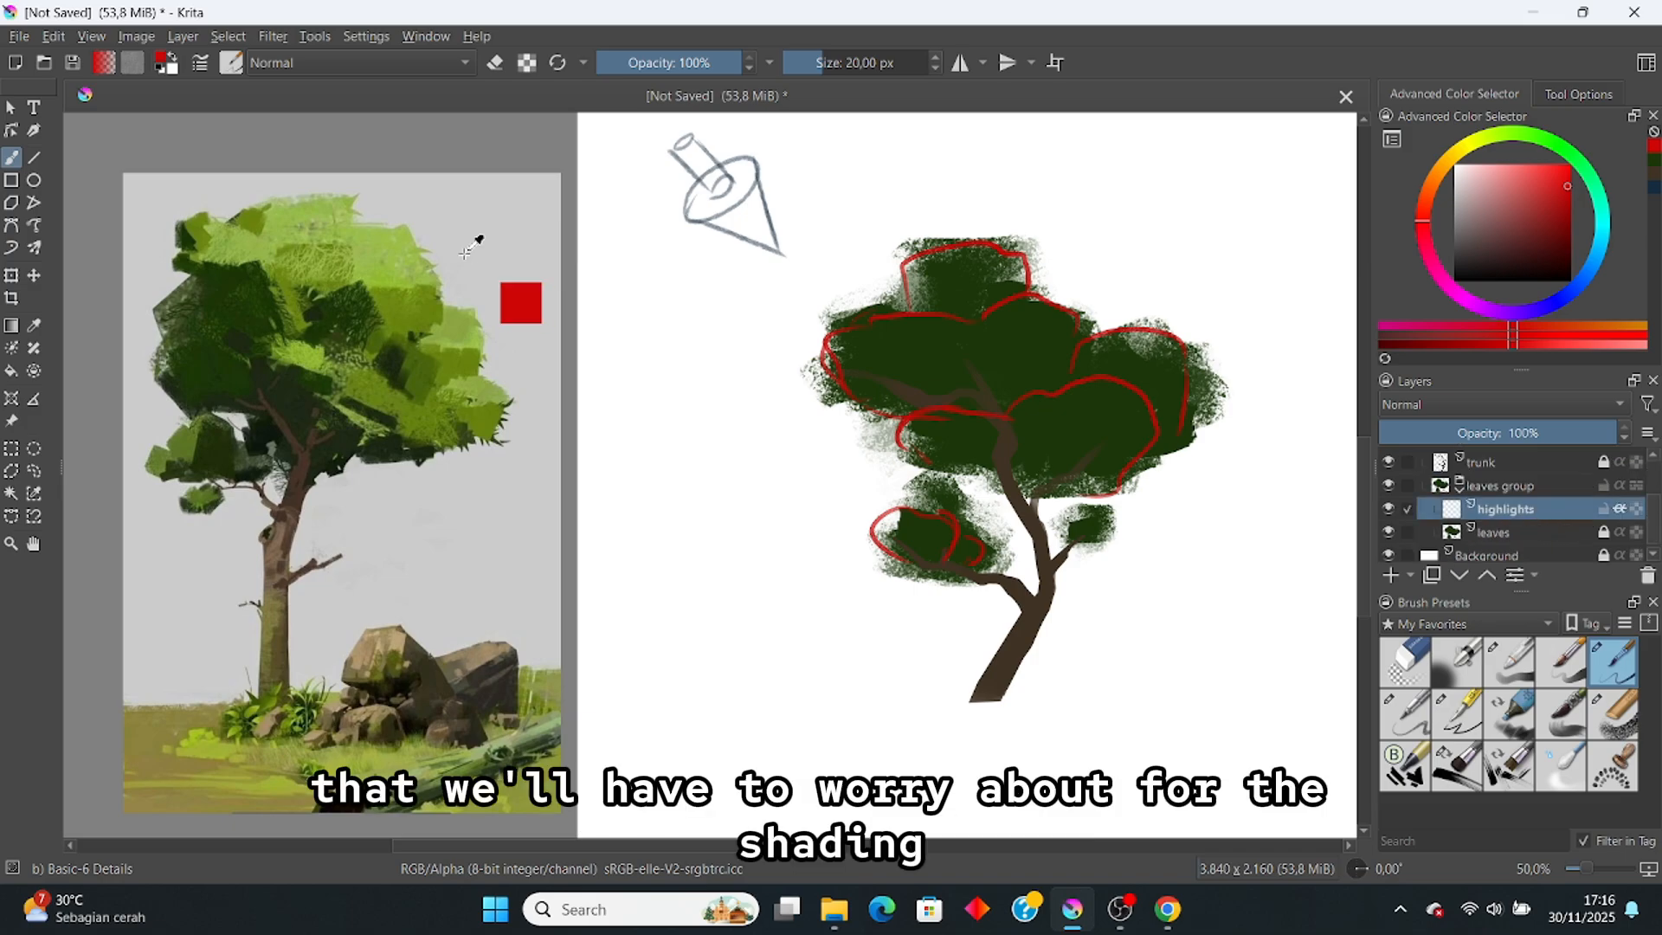
left_click(396, 258, "ctrl")
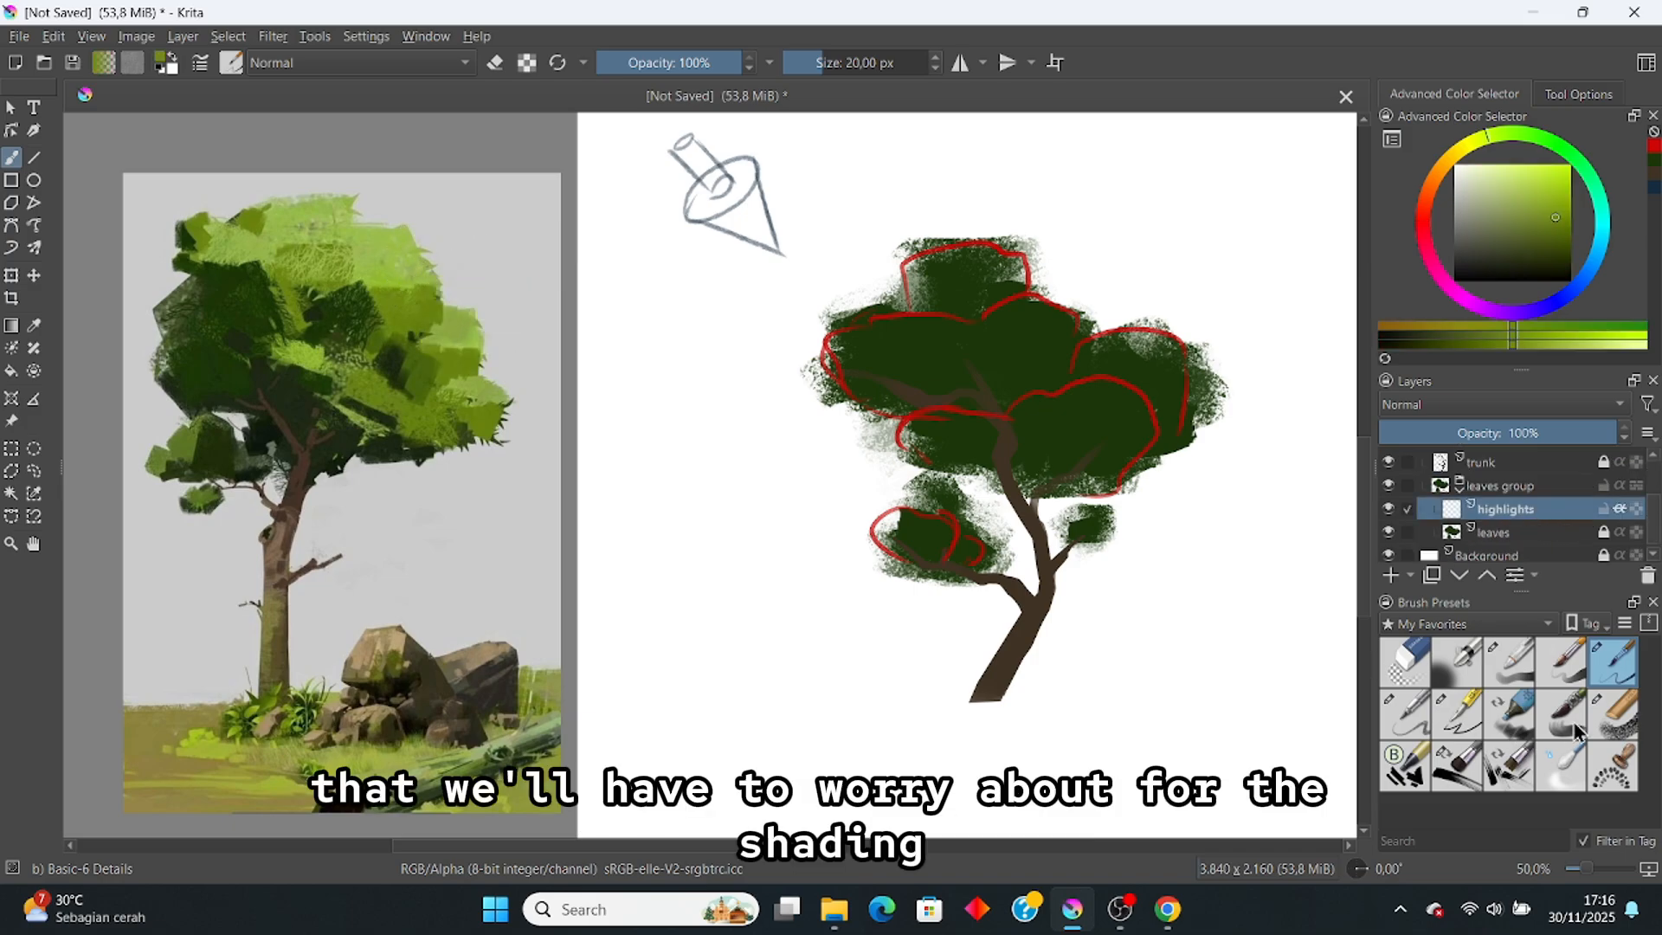
left_click(1610, 717)
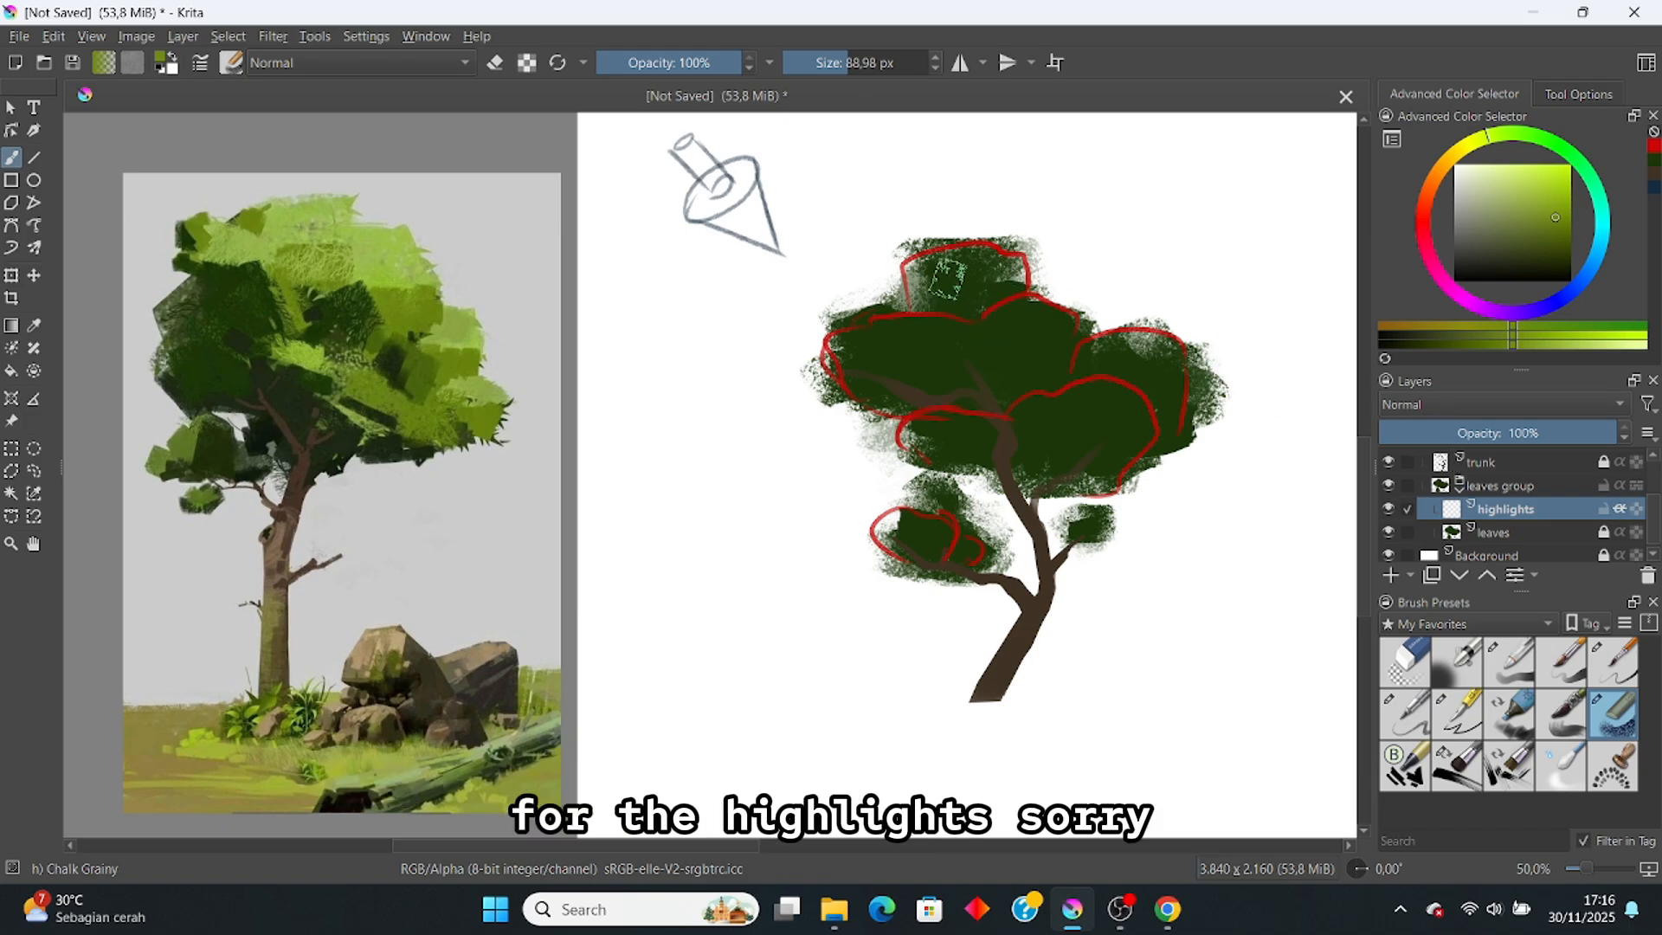
left_click(854, 63)
Step: Paint light olive highlights into the upper-left, top, middle, lower-right and small lower-left clumps
left_click_drag(932, 300, 963, 291)
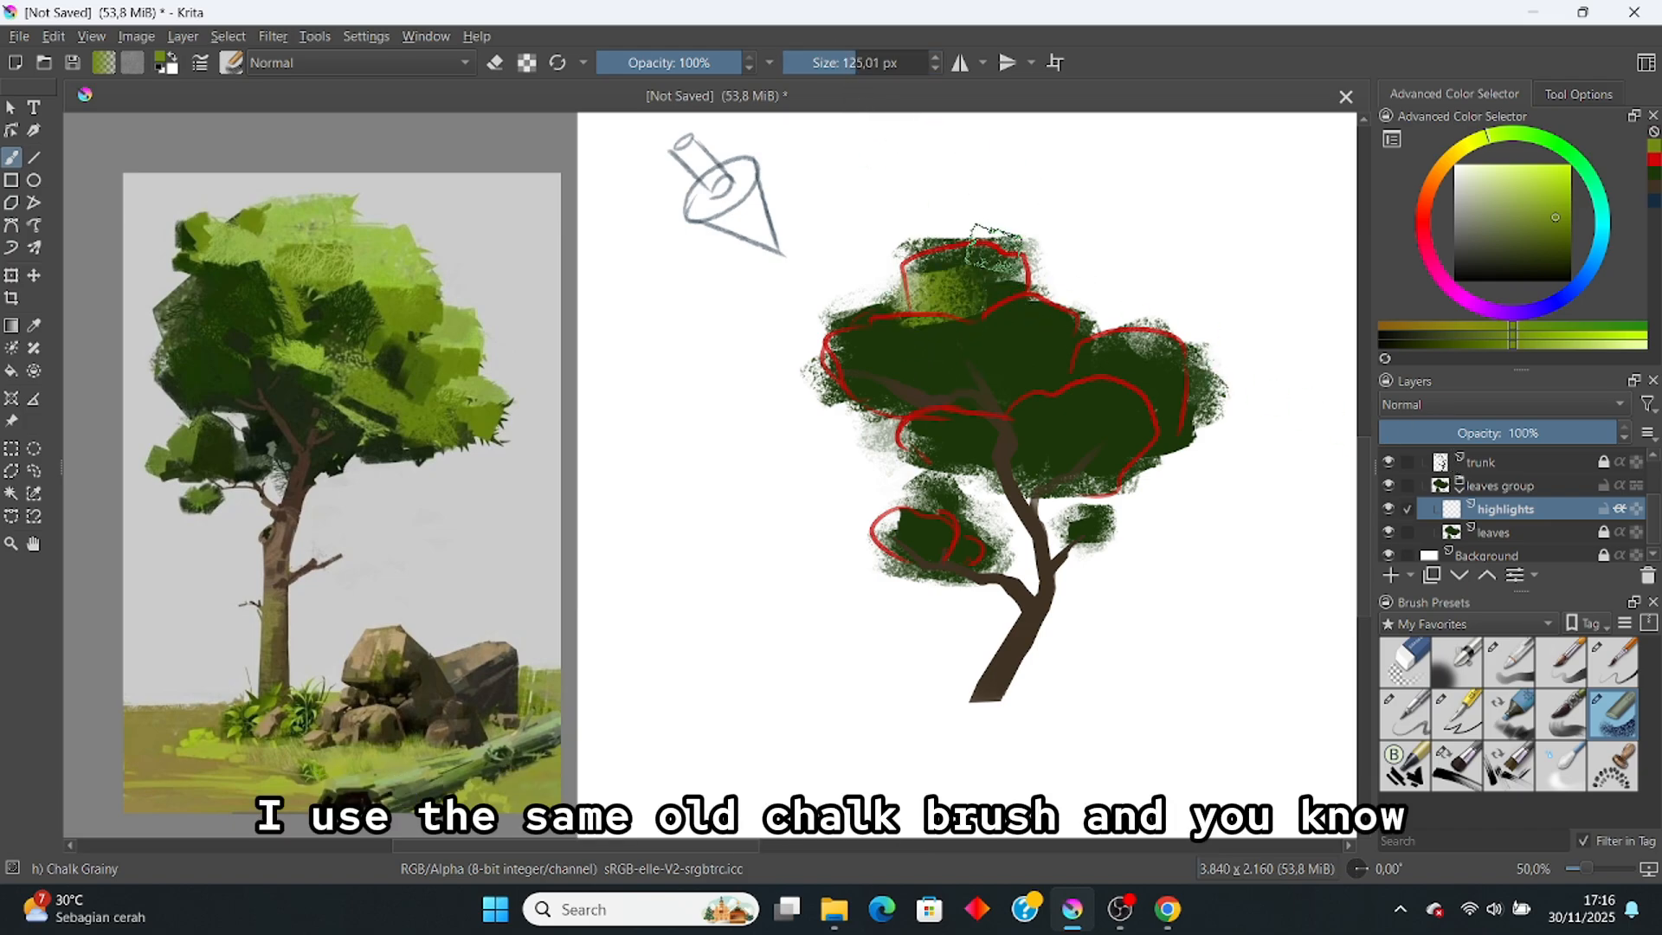
key("ctrl+z")
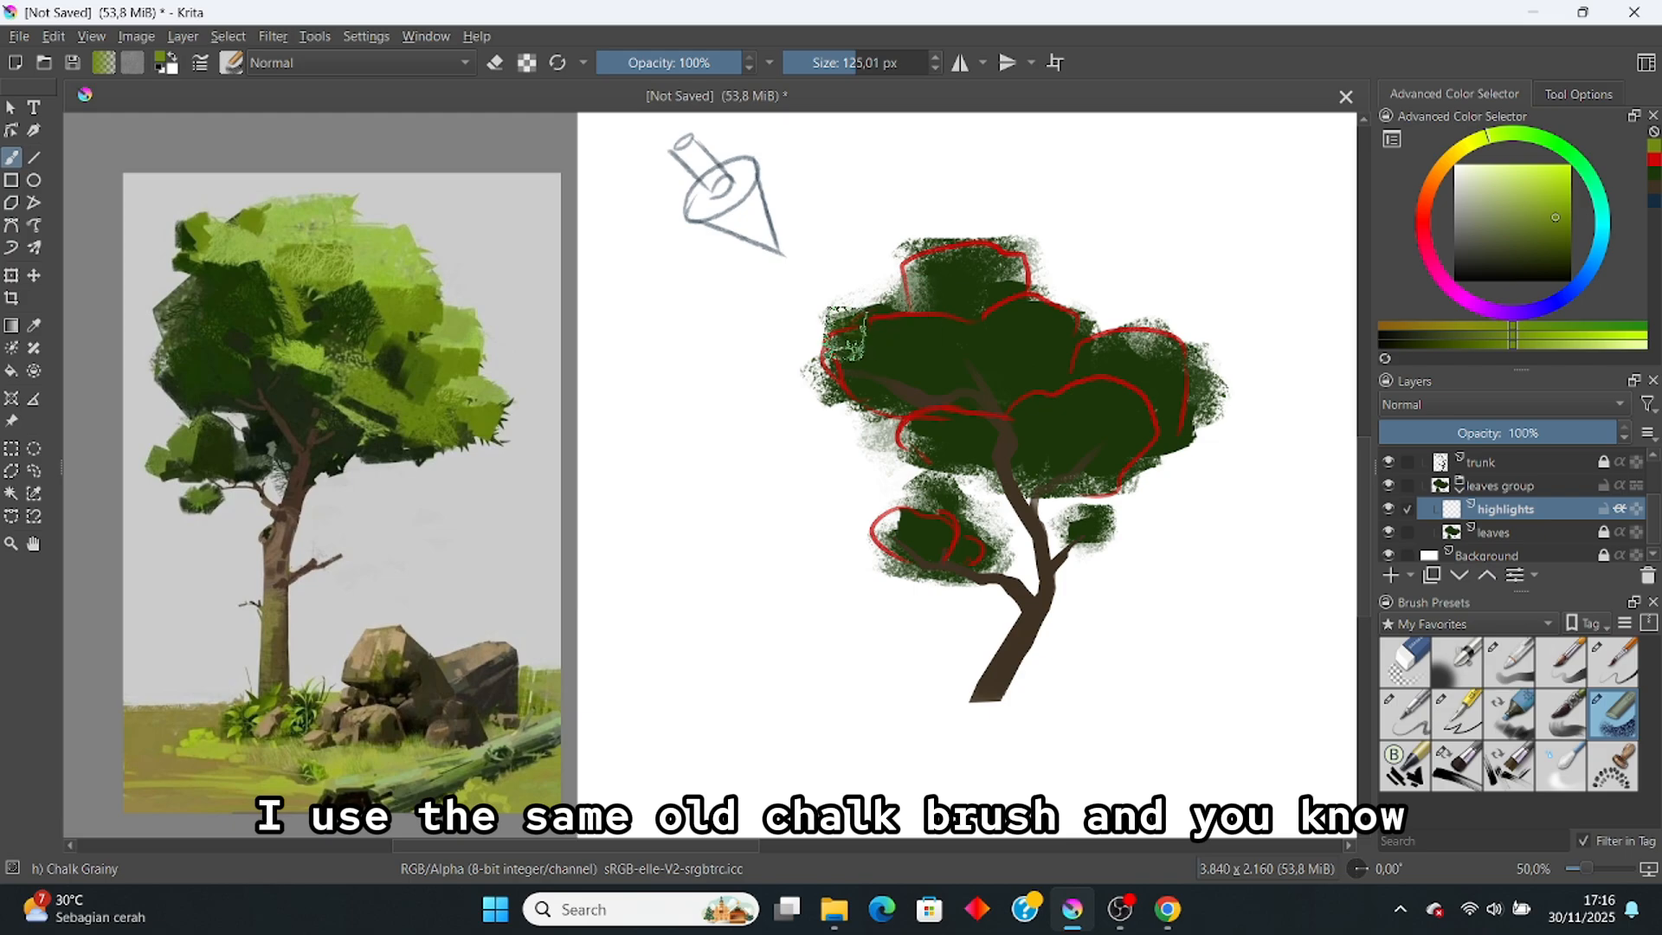
mouse_move(850, 335)
left_mouse_down()
mouse_move(888, 359)
mouse_move(810, 346)
mouse_move(959, 336)
mouse_move(870, 357)
mouse_move(944, 366)
mouse_move(898, 374)
mouse_move(957, 350)
mouse_move(920, 379)
left_mouse_up()
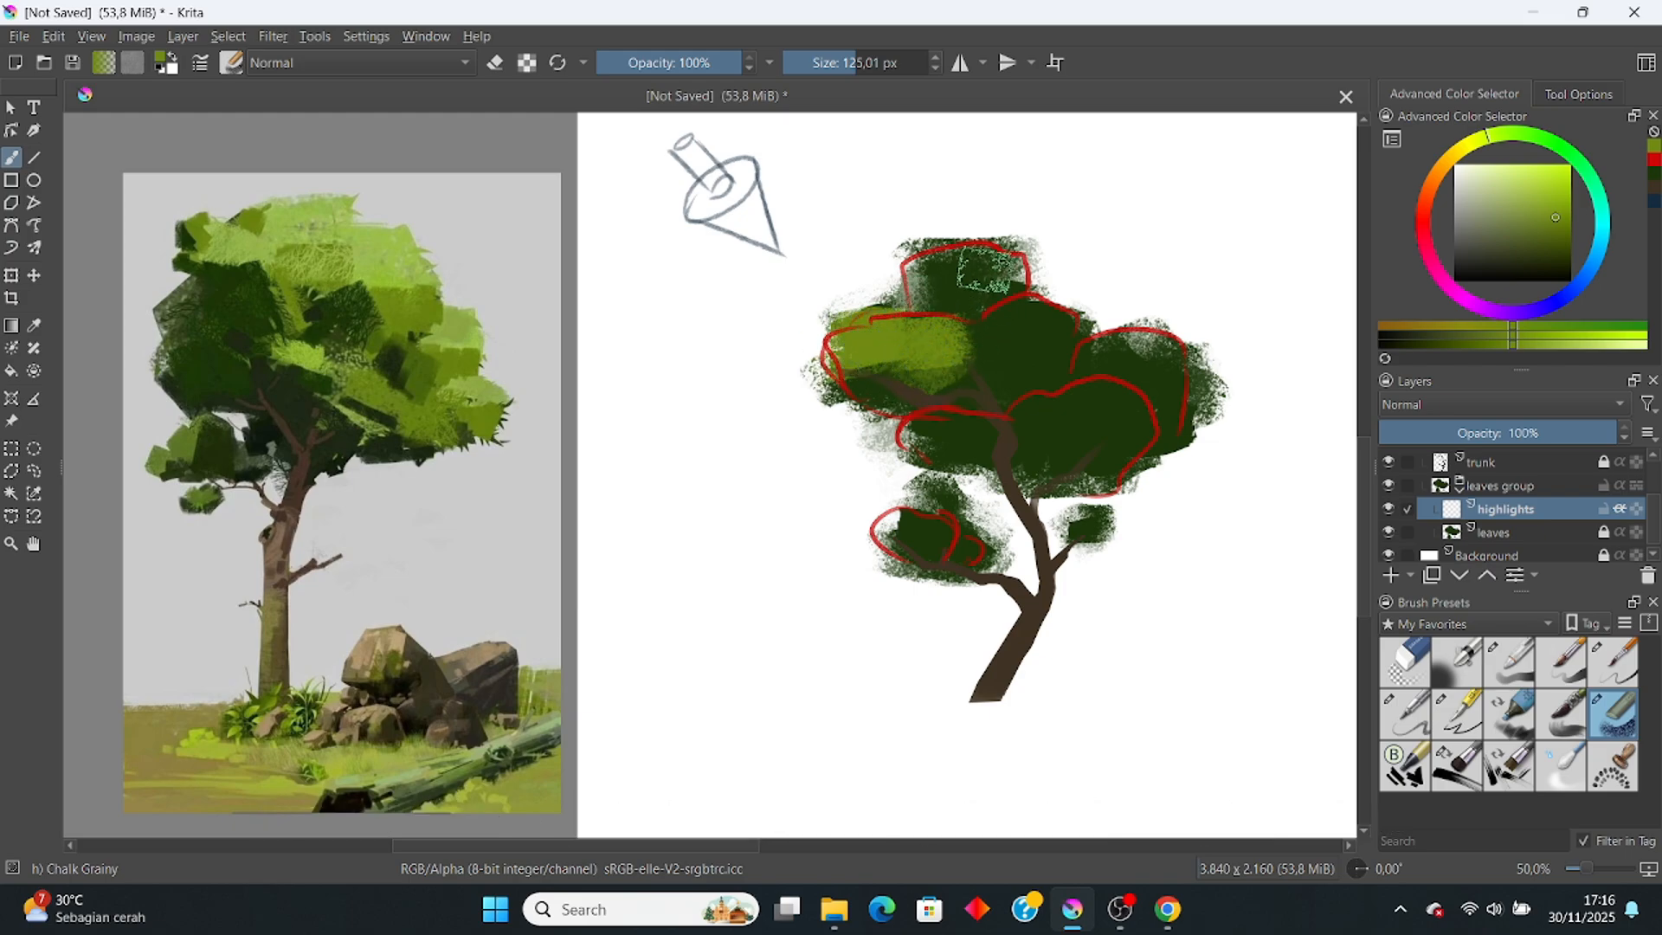
mouse_move(938, 232)
left_mouse_down()
mouse_move(1007, 251)
mouse_move(886, 264)
mouse_move(968, 277)
left_mouse_up()
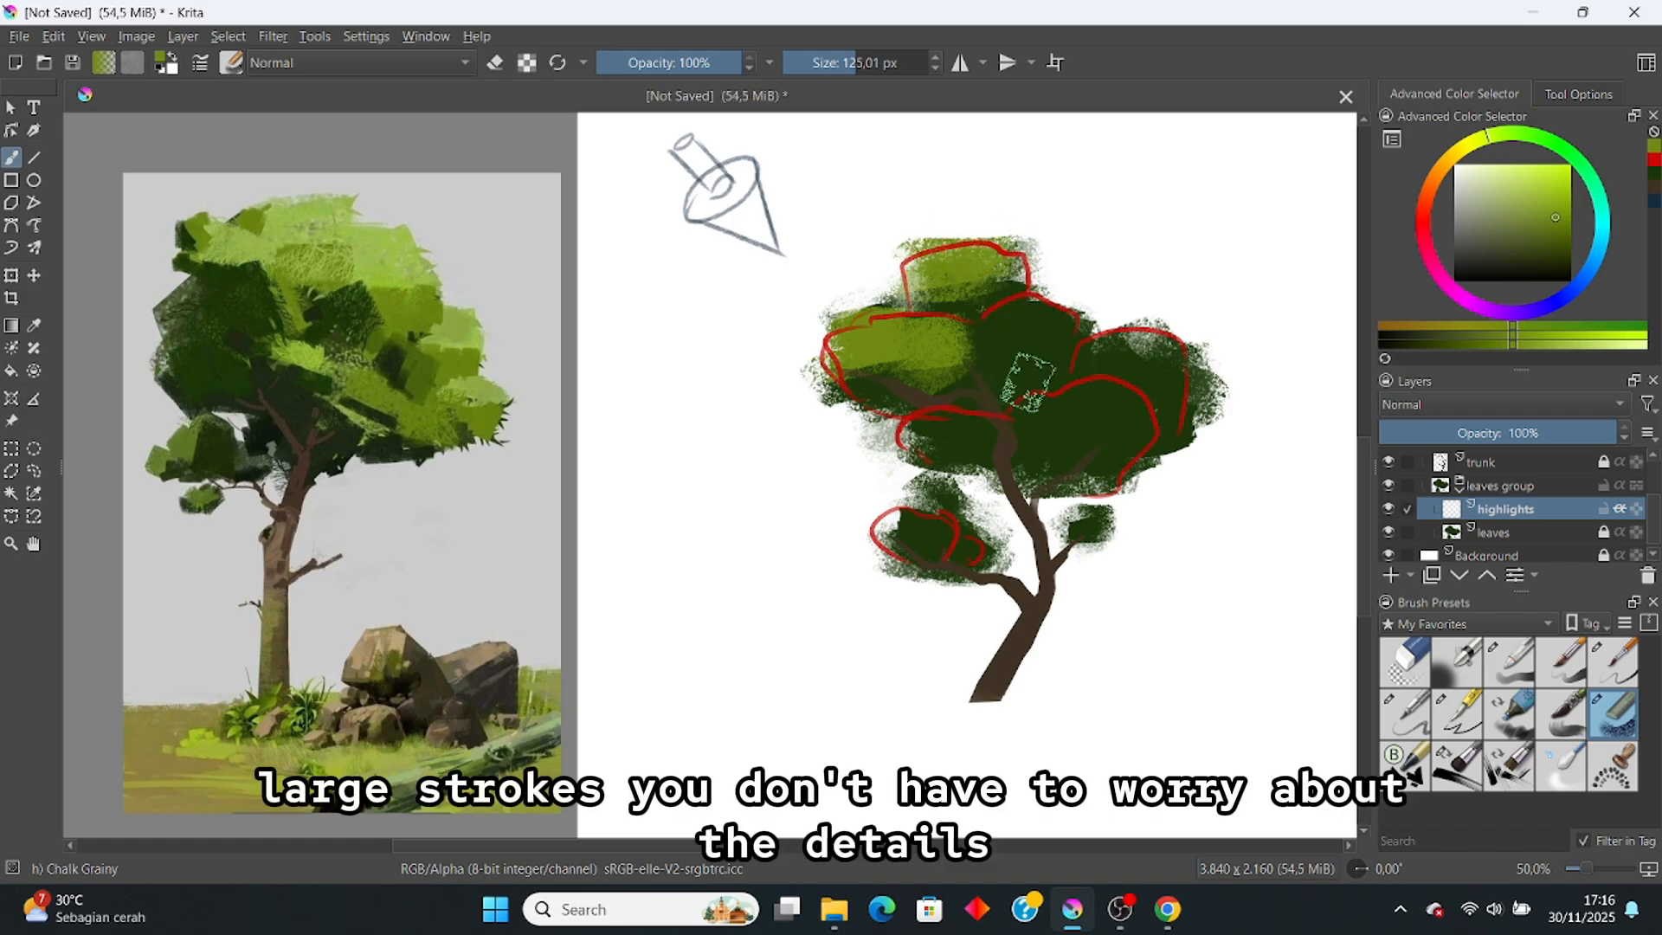
mouse_move(1015, 330)
left_mouse_down()
mouse_move(1009, 350)
mouse_move(1034, 333)
mouse_move(1020, 334)
mouse_move(1049, 357)
mouse_move(1004, 331)
mouse_move(1043, 312)
mouse_move(1015, 362)
left_mouse_up()
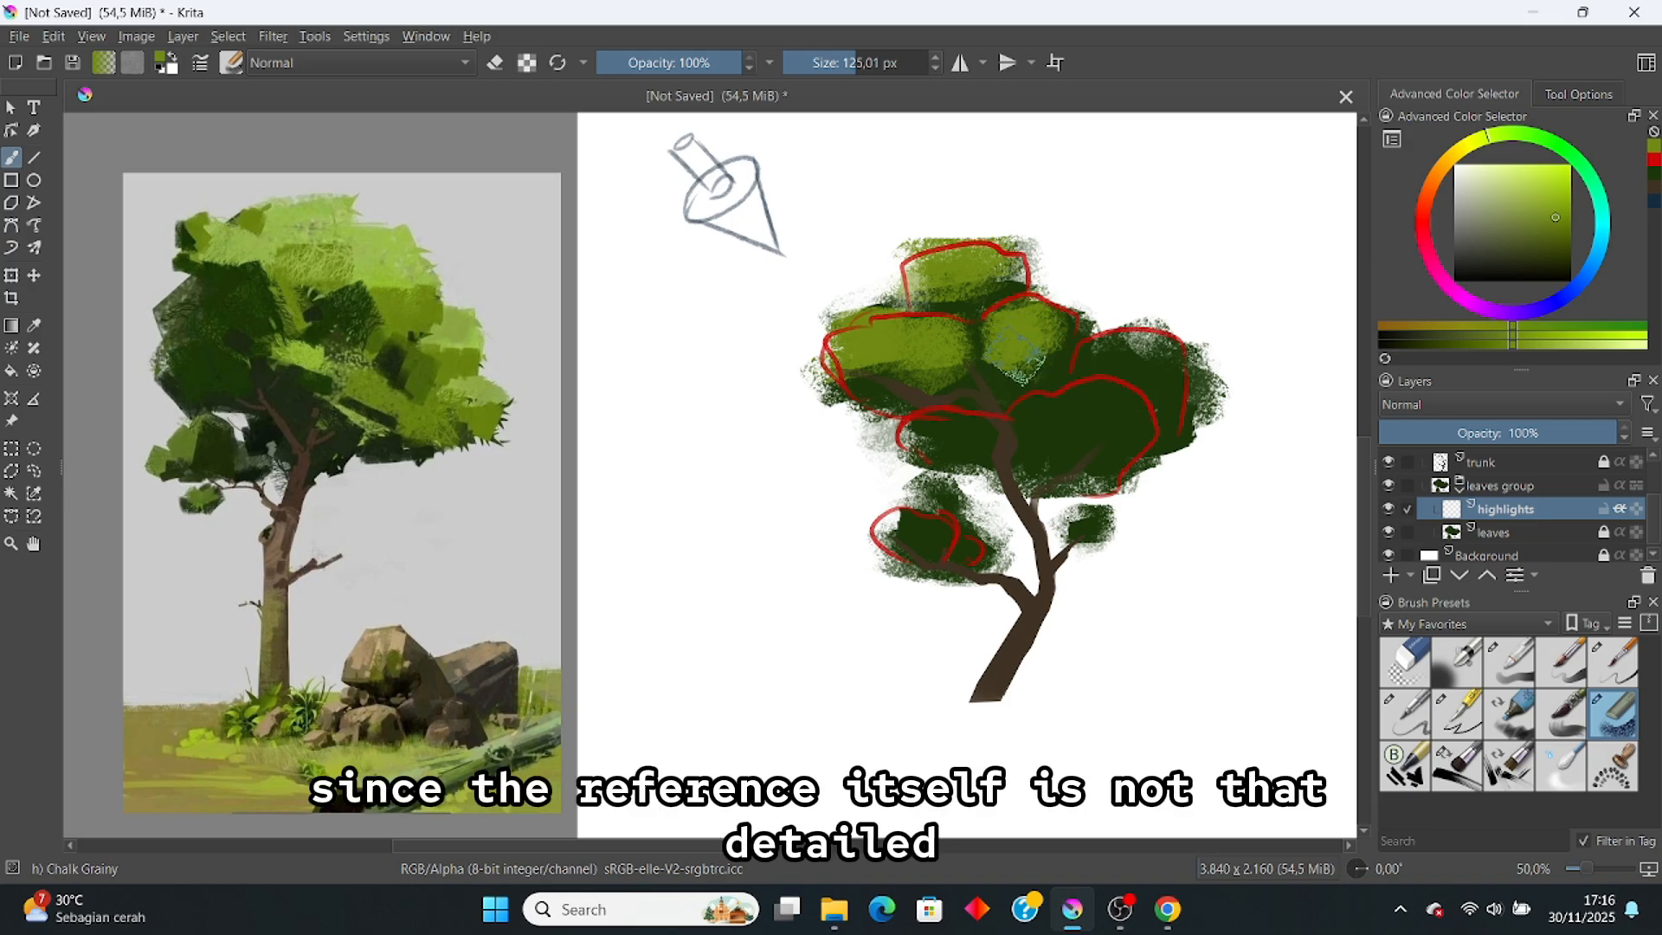
mouse_move(969, 429)
left_mouse_down()
mouse_move(1053, 436)
mouse_move(1023, 434)
mouse_move(1080, 401)
mouse_move(1111, 407)
mouse_move(1033, 429)
mouse_move(930, 370)
mouse_move(969, 384)
mouse_move(975, 419)
mouse_move(933, 439)
mouse_move(970, 433)
left_mouse_up()
key("ctrl+z")
mouse_move(1089, 409)
left_mouse_down()
mouse_move(1125, 419)
mouse_move(1074, 432)
mouse_move(1146, 439)
mouse_move(1103, 352)
mouse_move(1146, 340)
mouse_move(1107, 358)
mouse_move(1162, 363)
left_mouse_up()
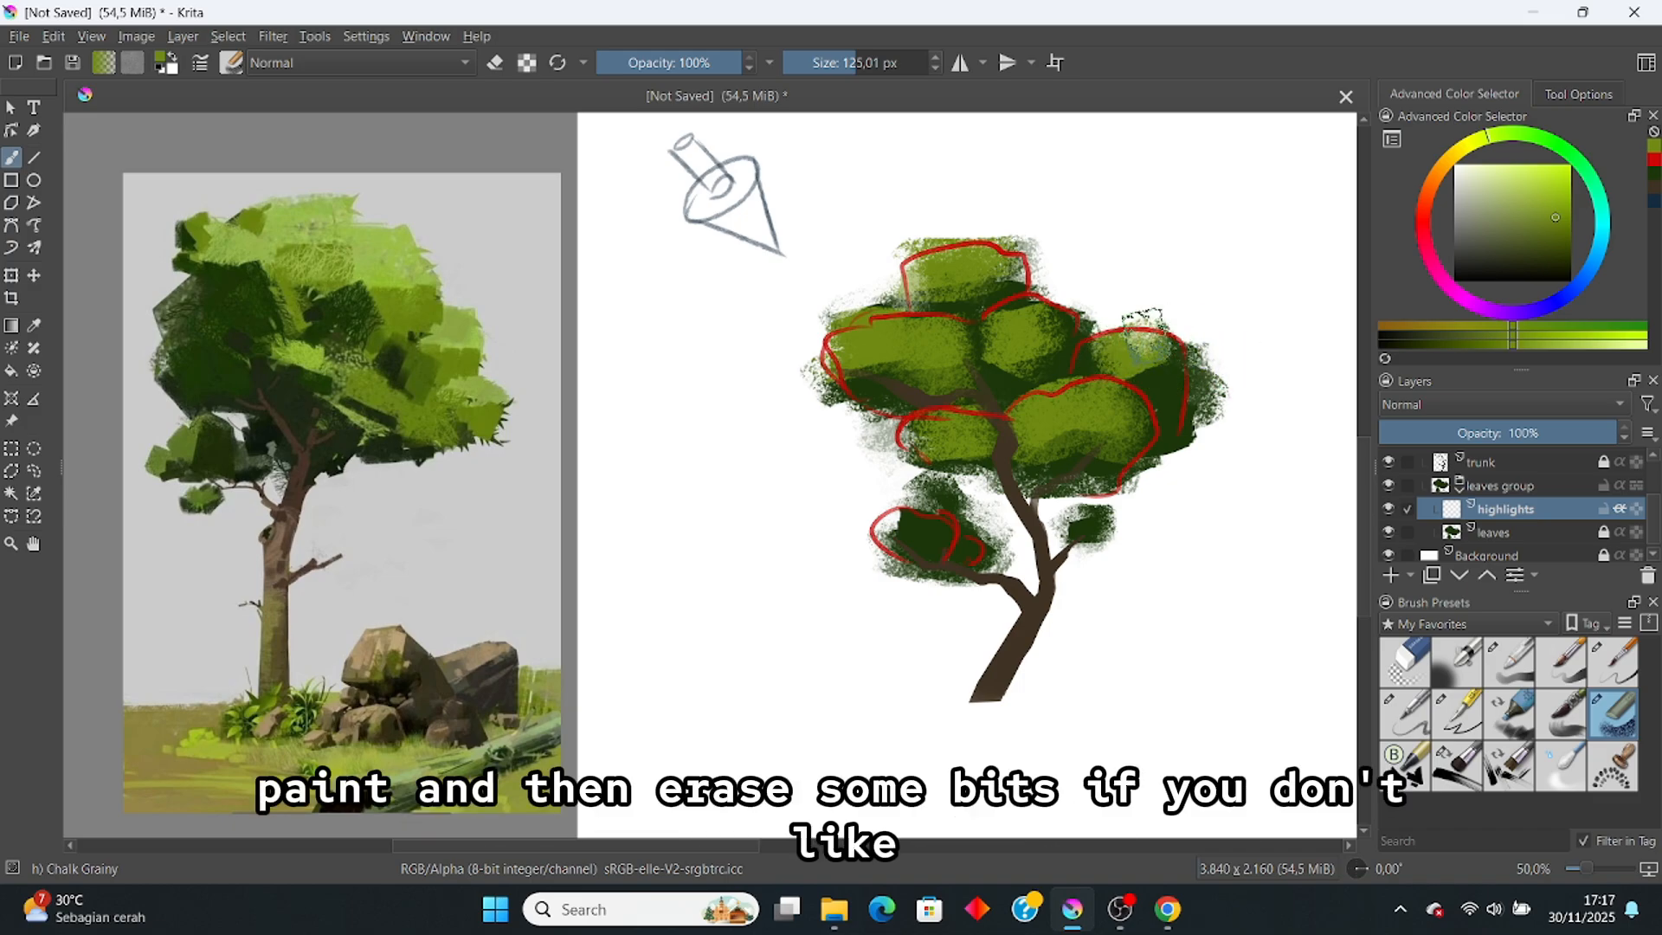
left_click_drag(900, 519, 931, 532)
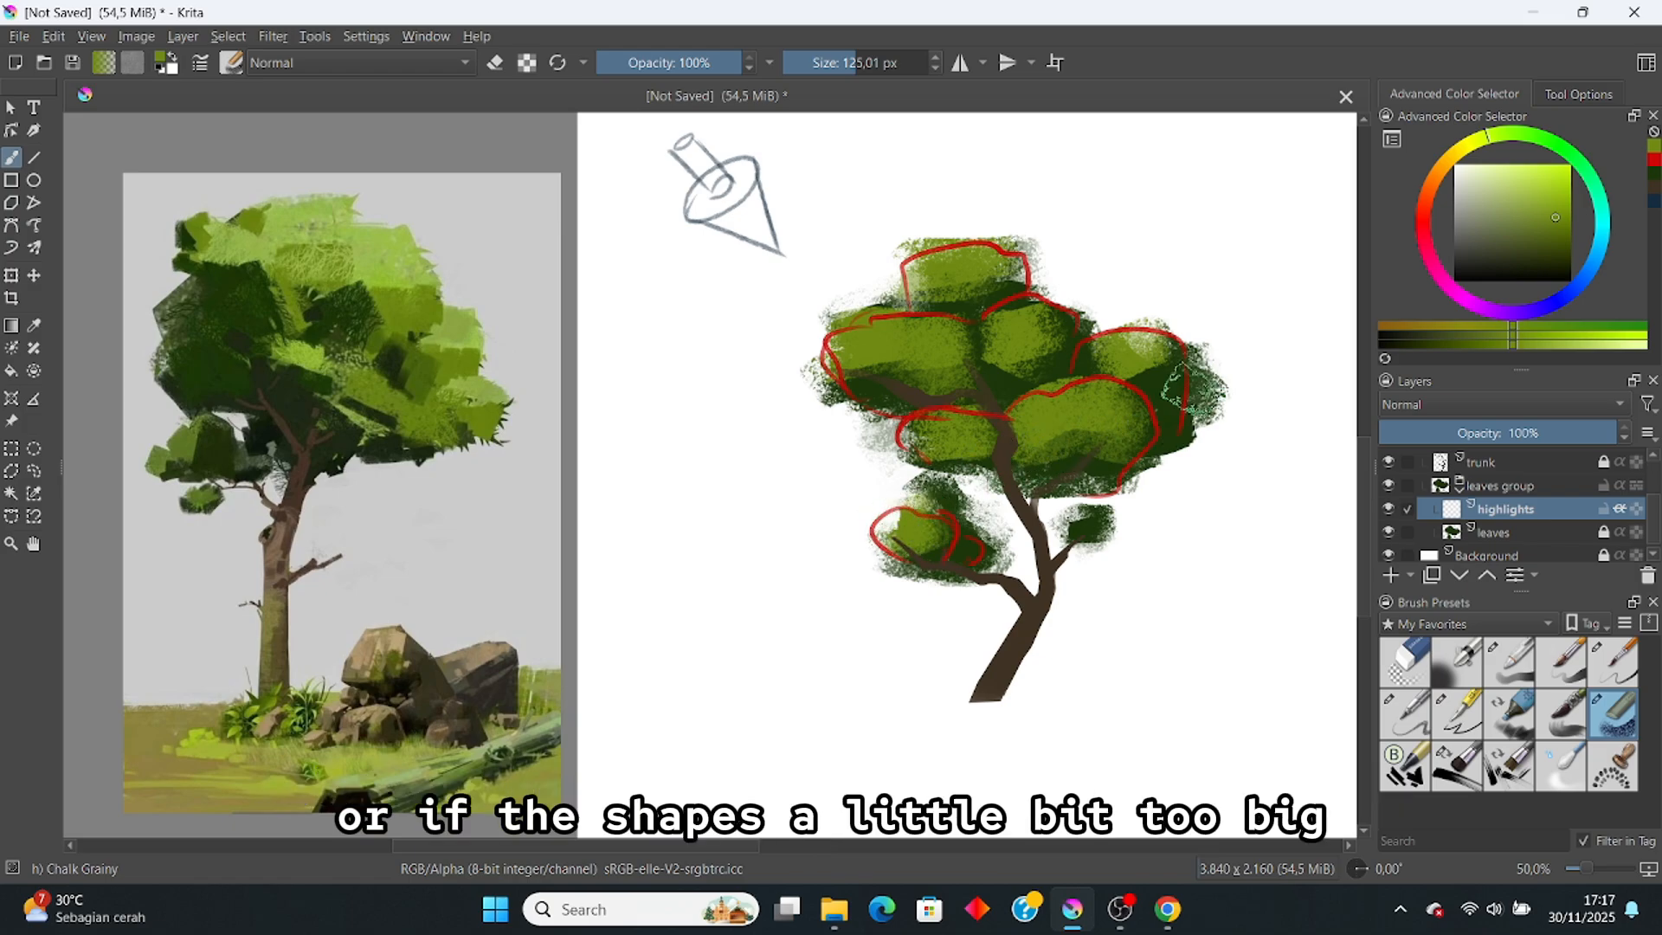
left_click(1457, 766)
key("e")
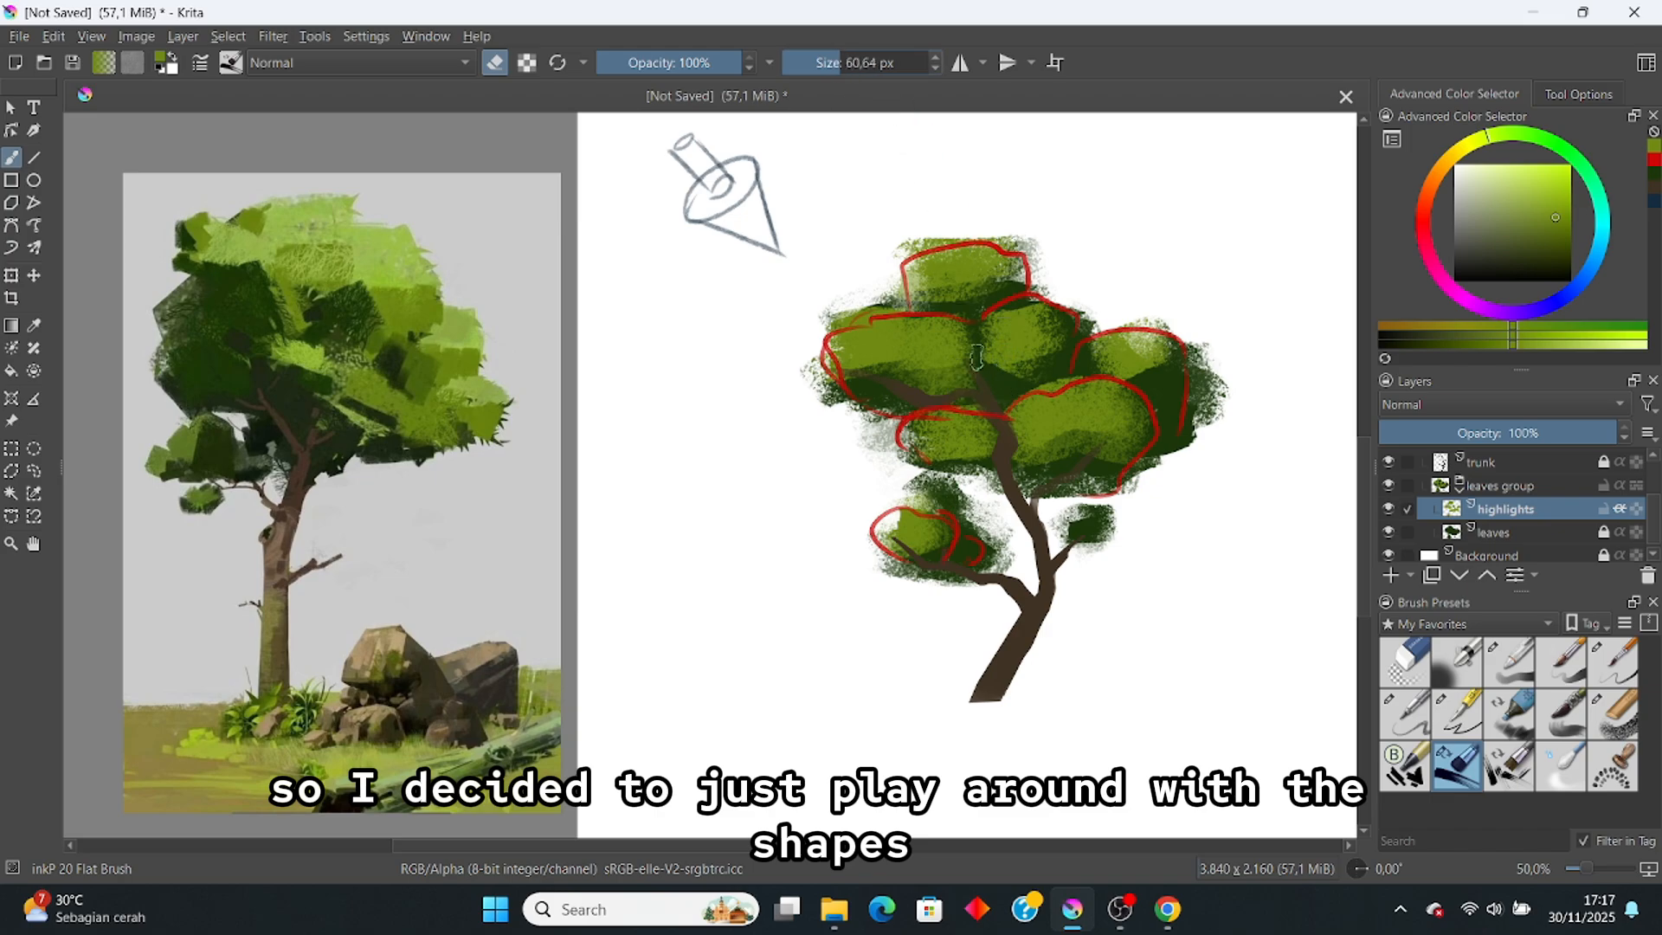
left_click(849, 66)
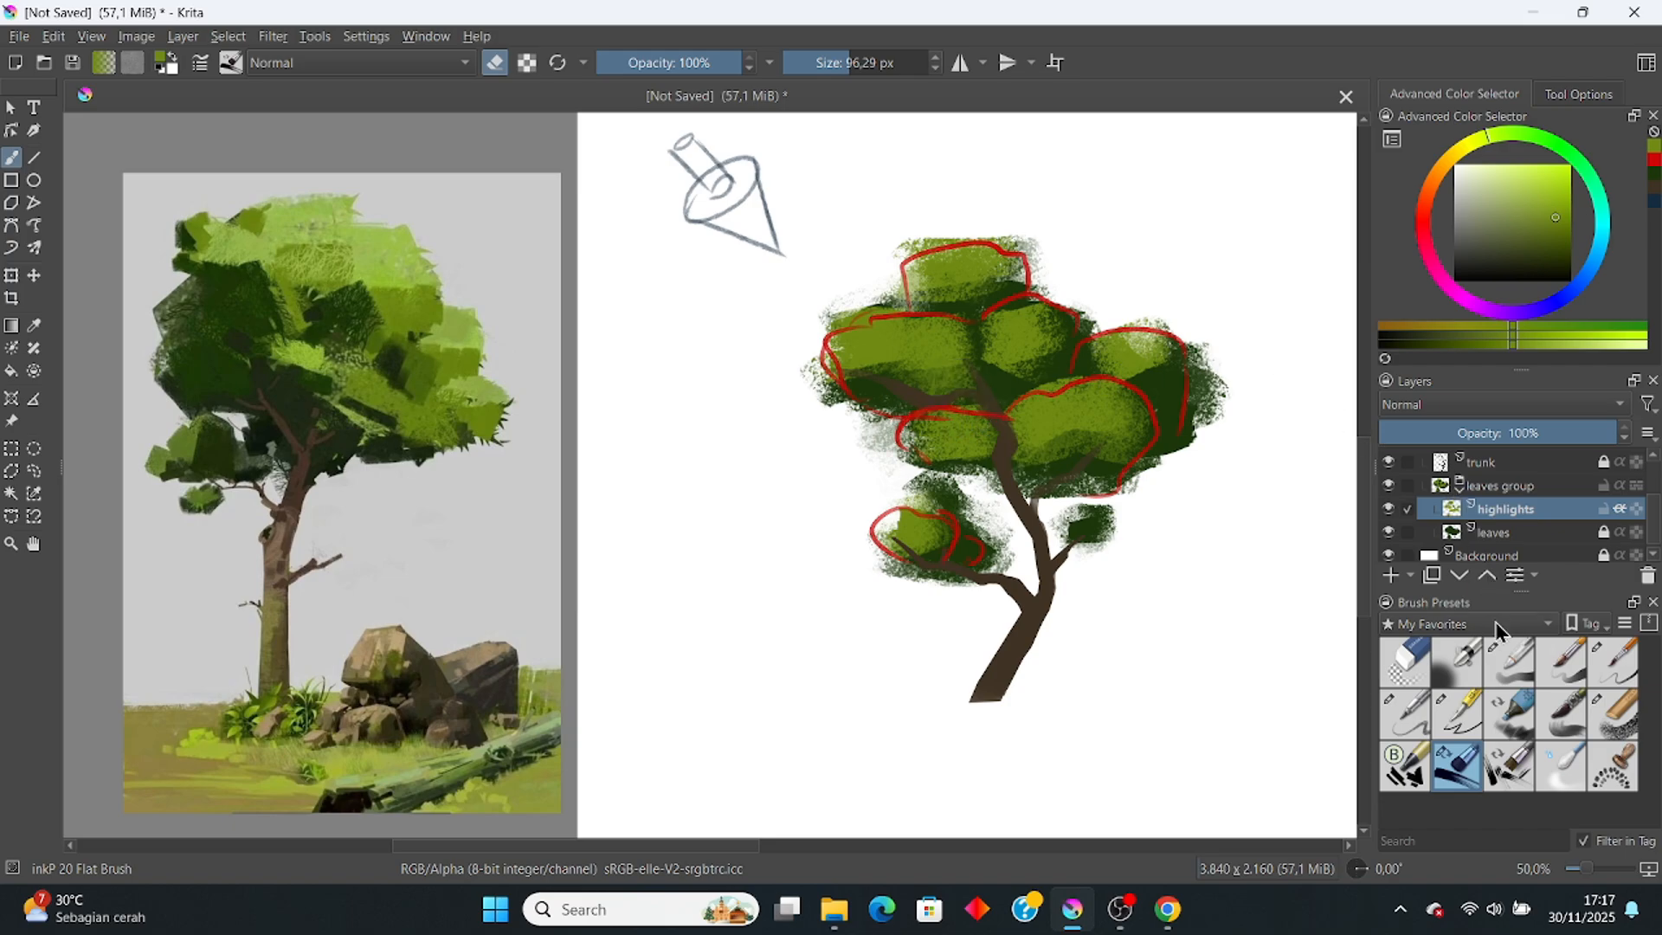
left_click(1612, 714)
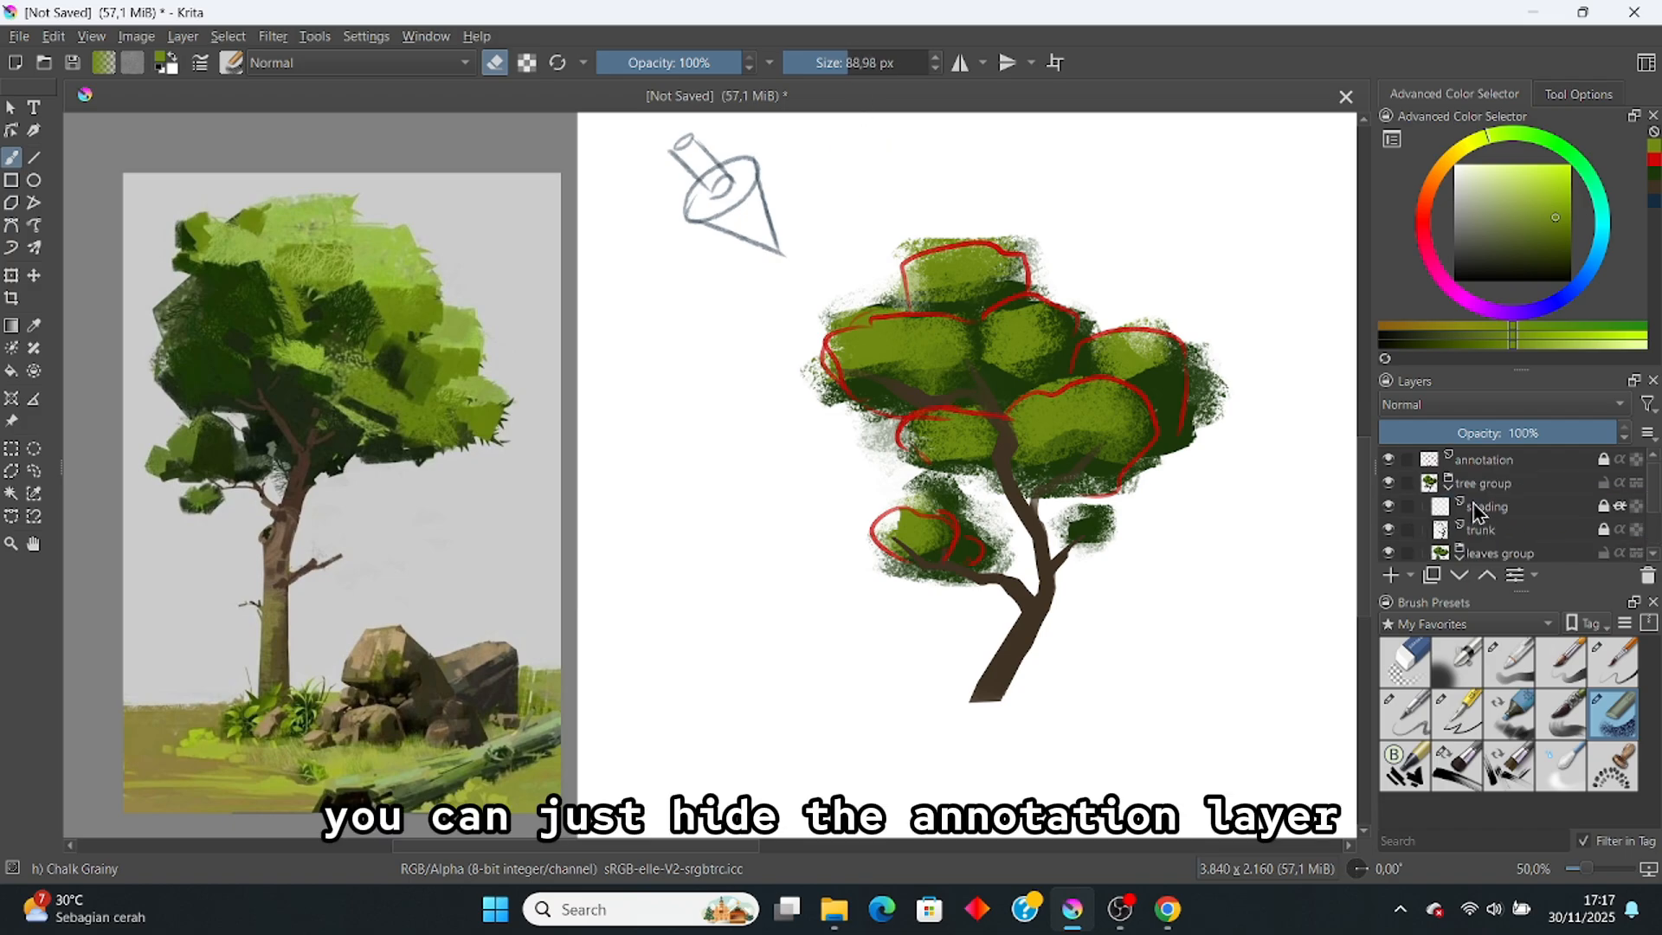
left_click(1389, 461)
left_click(1389, 459)
scroll(1562, 500, "down", 1)
left_click(1562, 500)
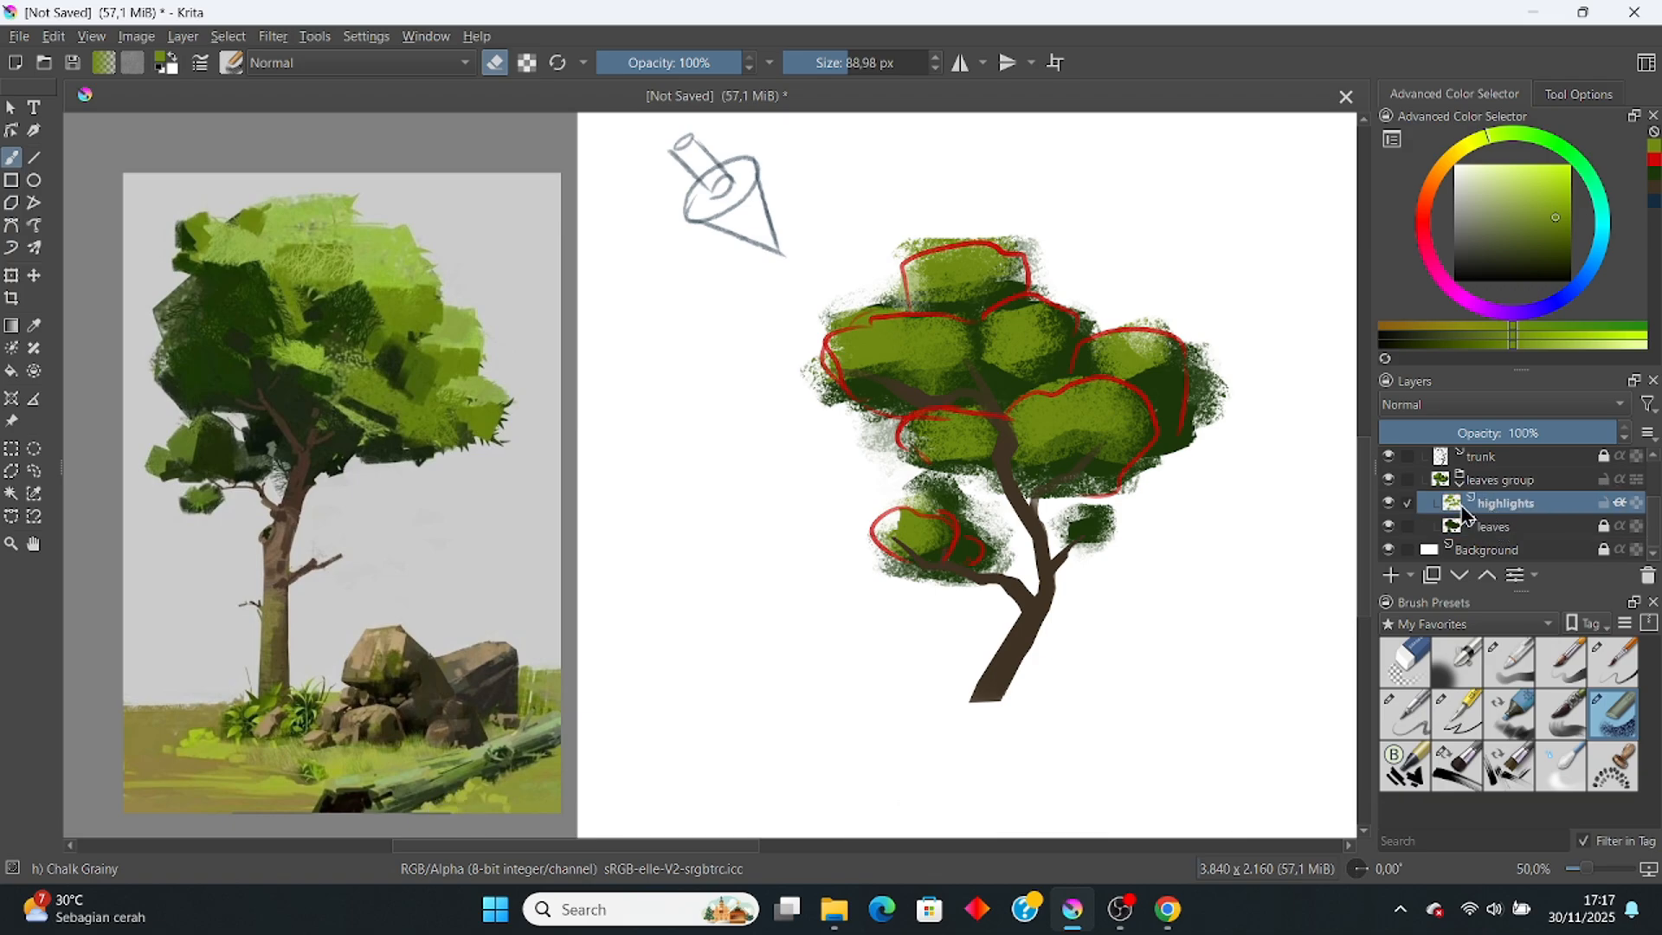
left_click(1388, 503)
left_click(1389, 503)
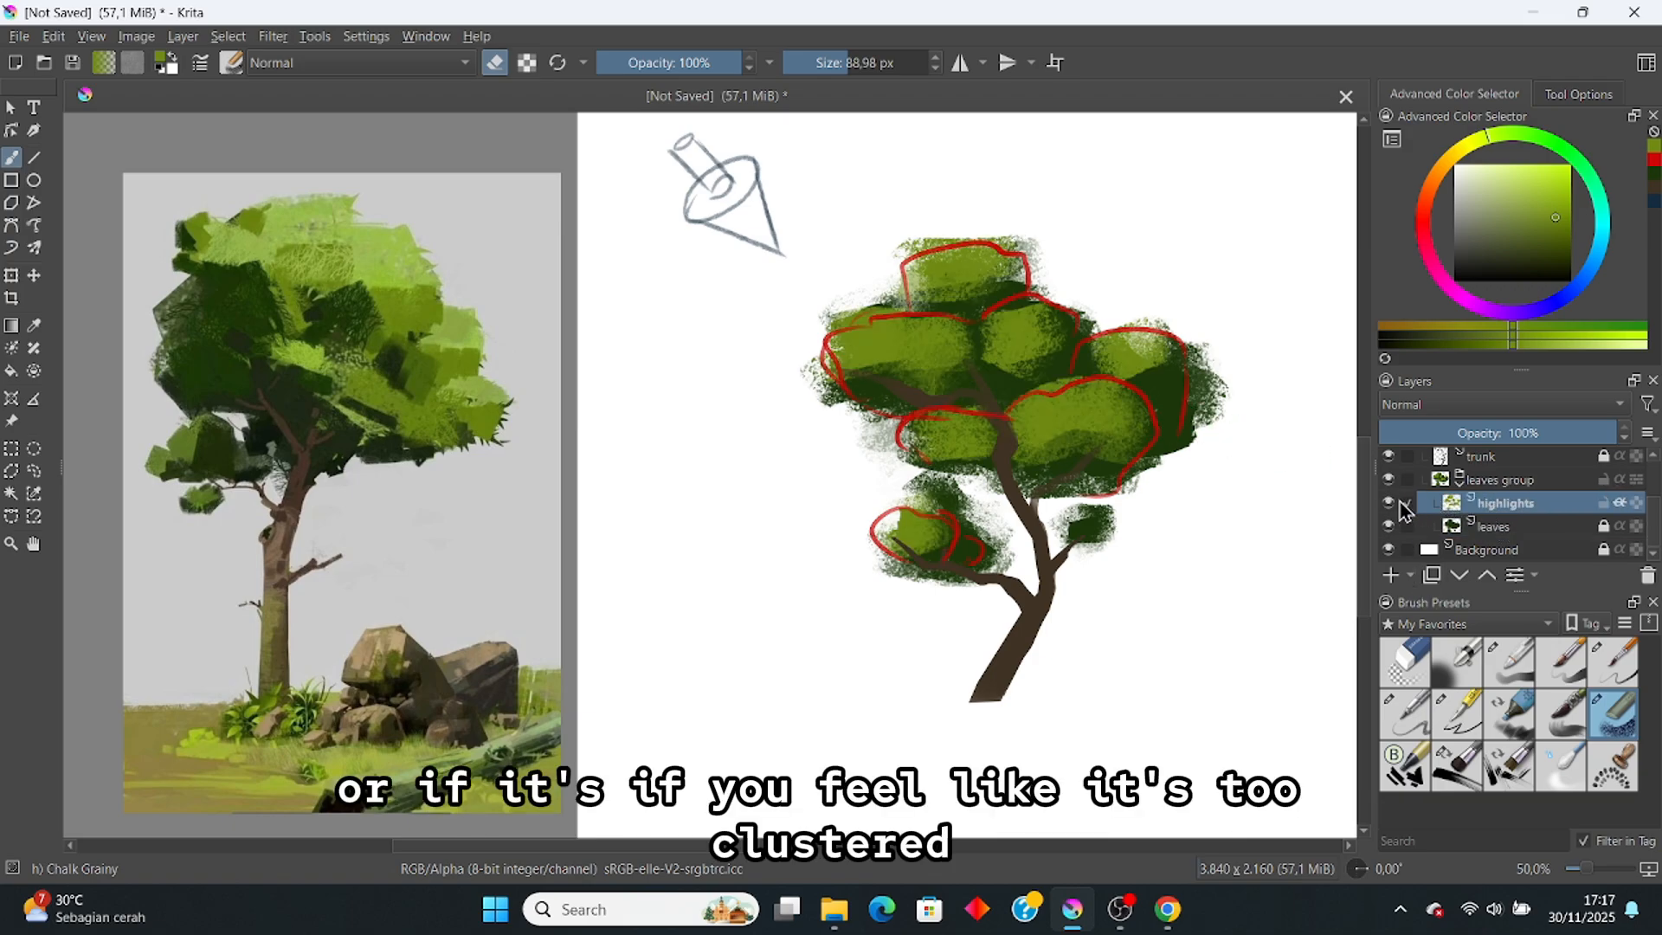
left_click(1394, 503)
left_click(1394, 503)
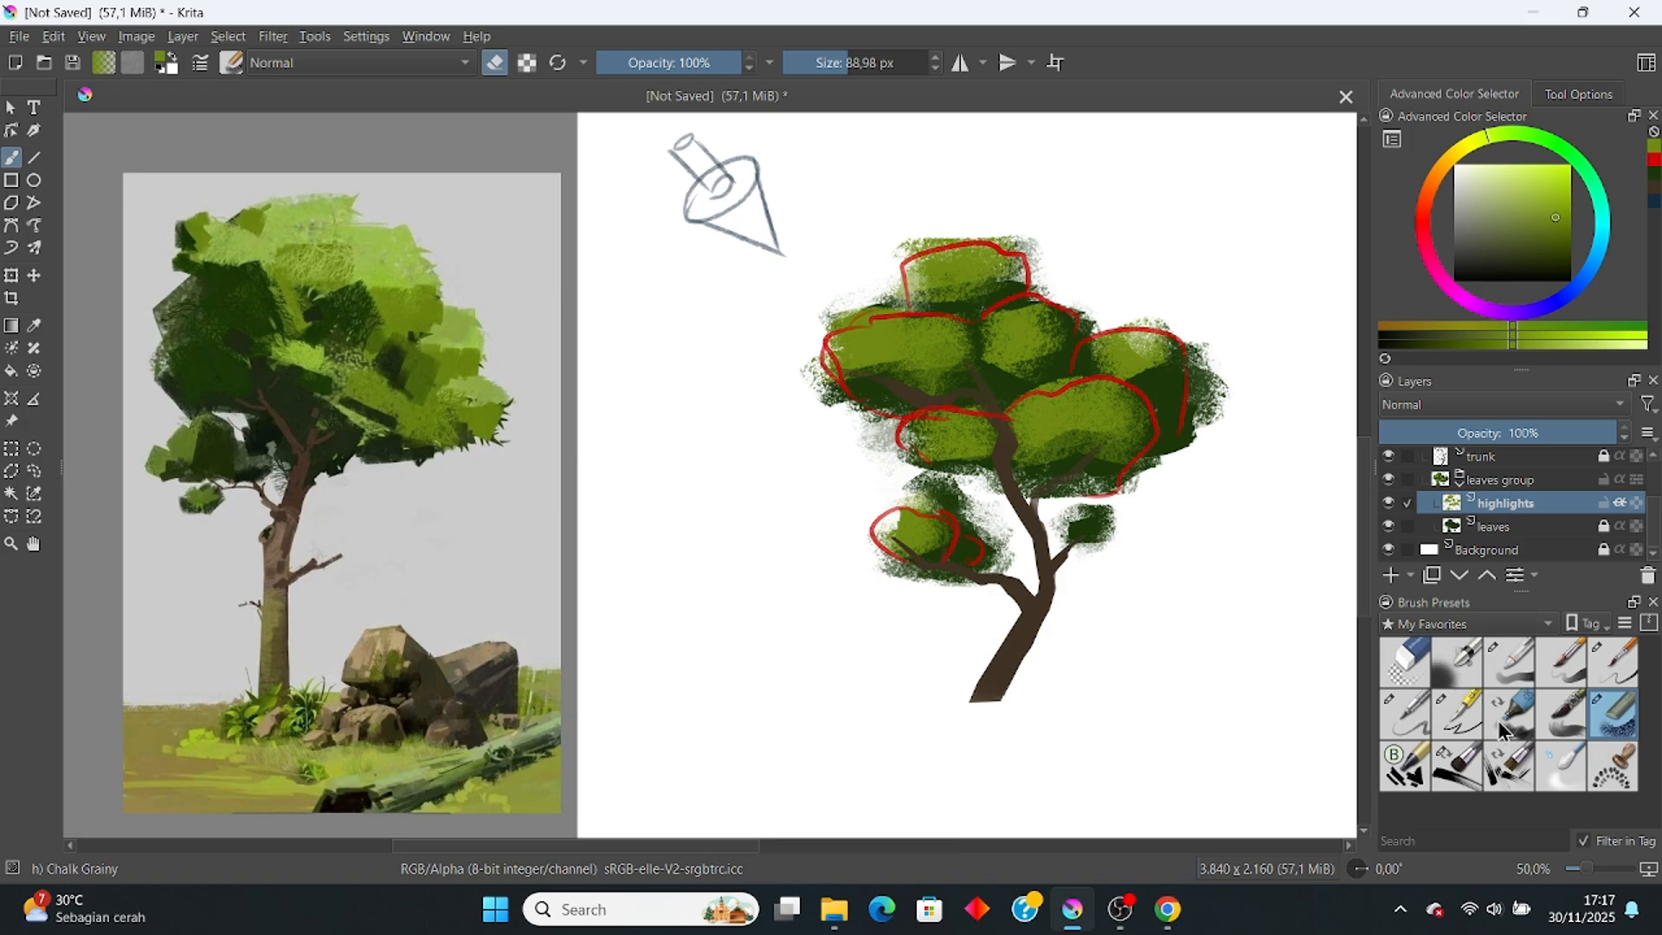
left_click(1508, 766)
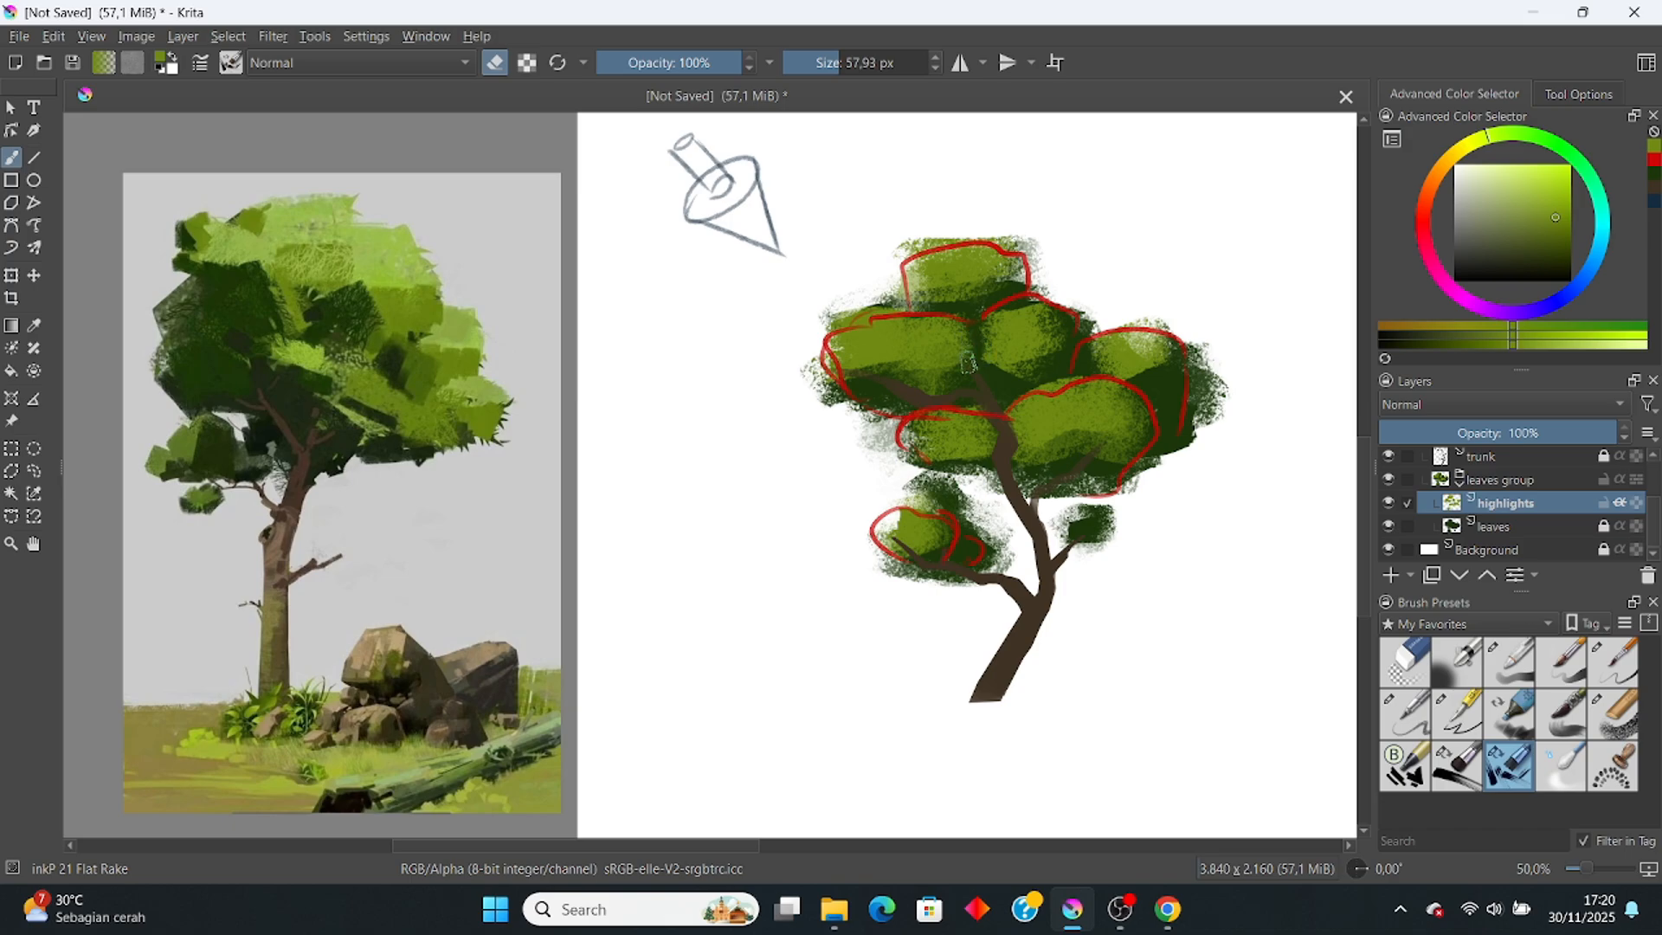
left_click(1406, 763)
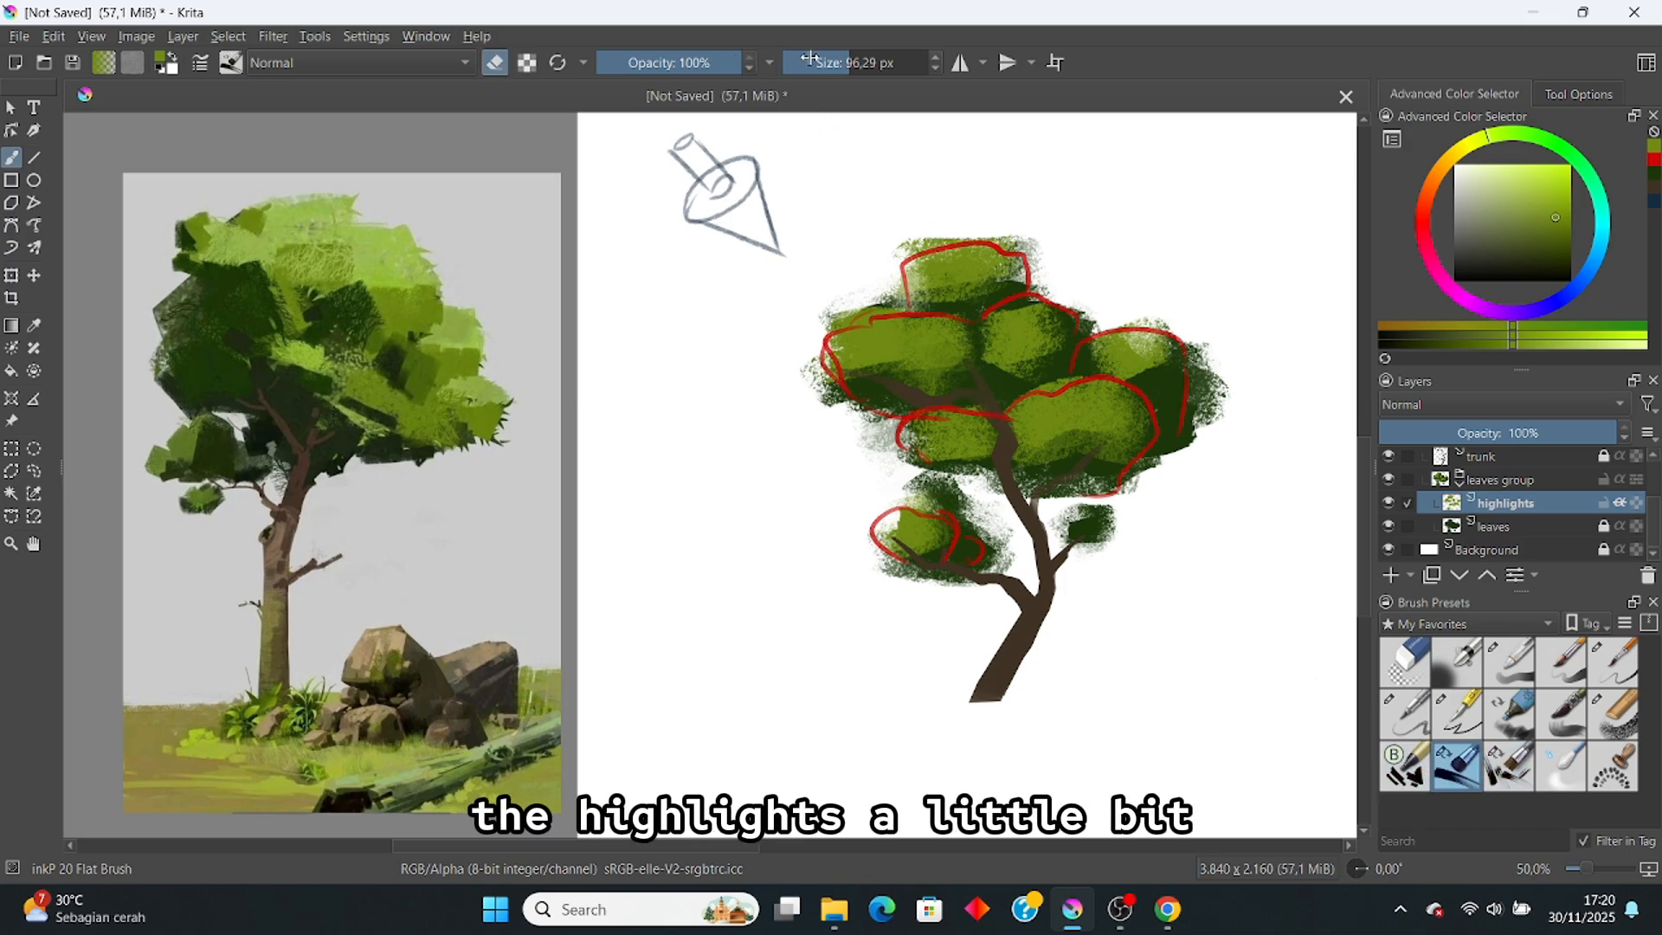
left_click_drag(844, 63, 826, 65)
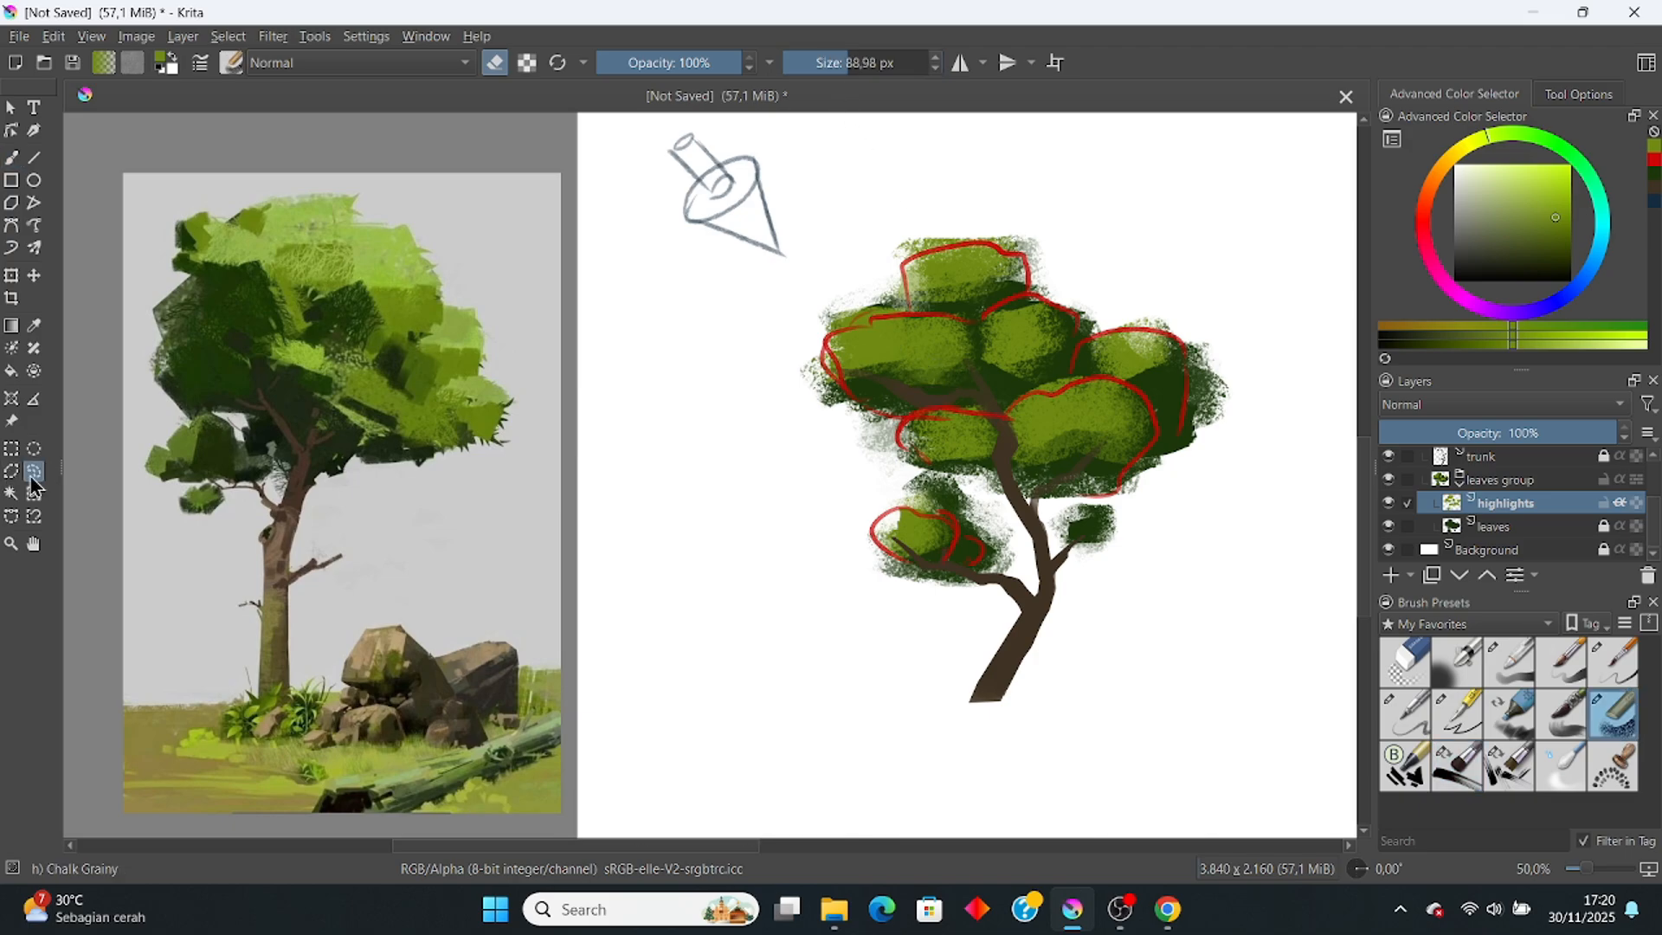
Step: Polygon-select the upper-left cluster and erase its highlight to a straight edge, then deselect
left_click(12, 472)
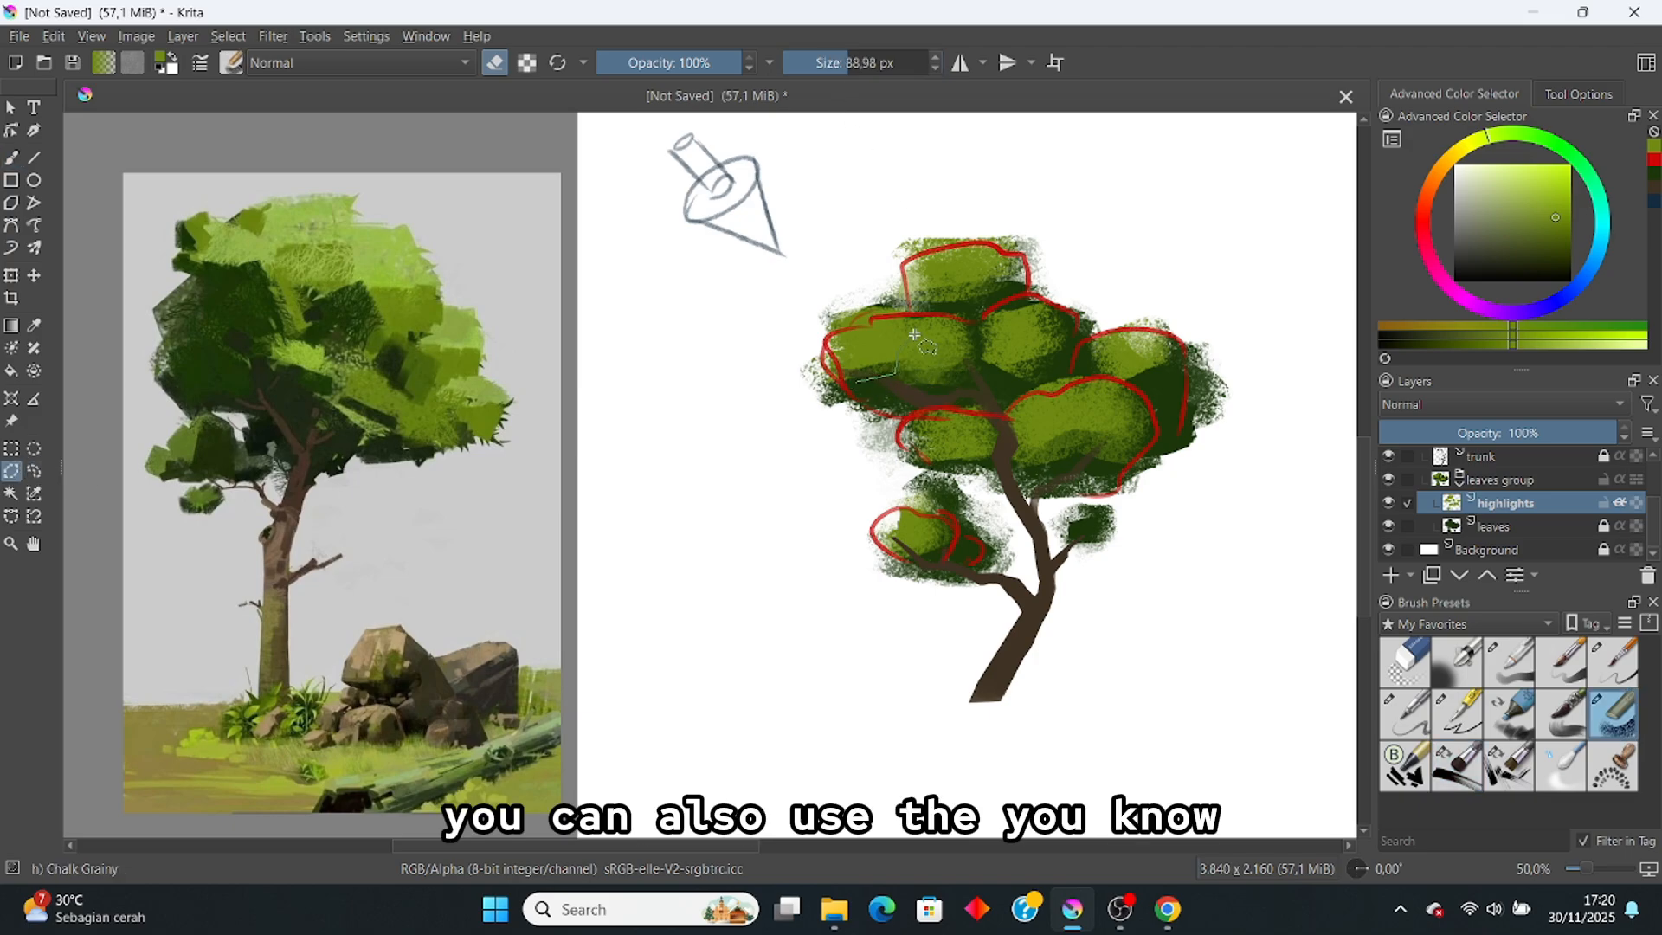
left_click(806, 300)
left_click(810, 358)
left_click(856, 381)
key("b")
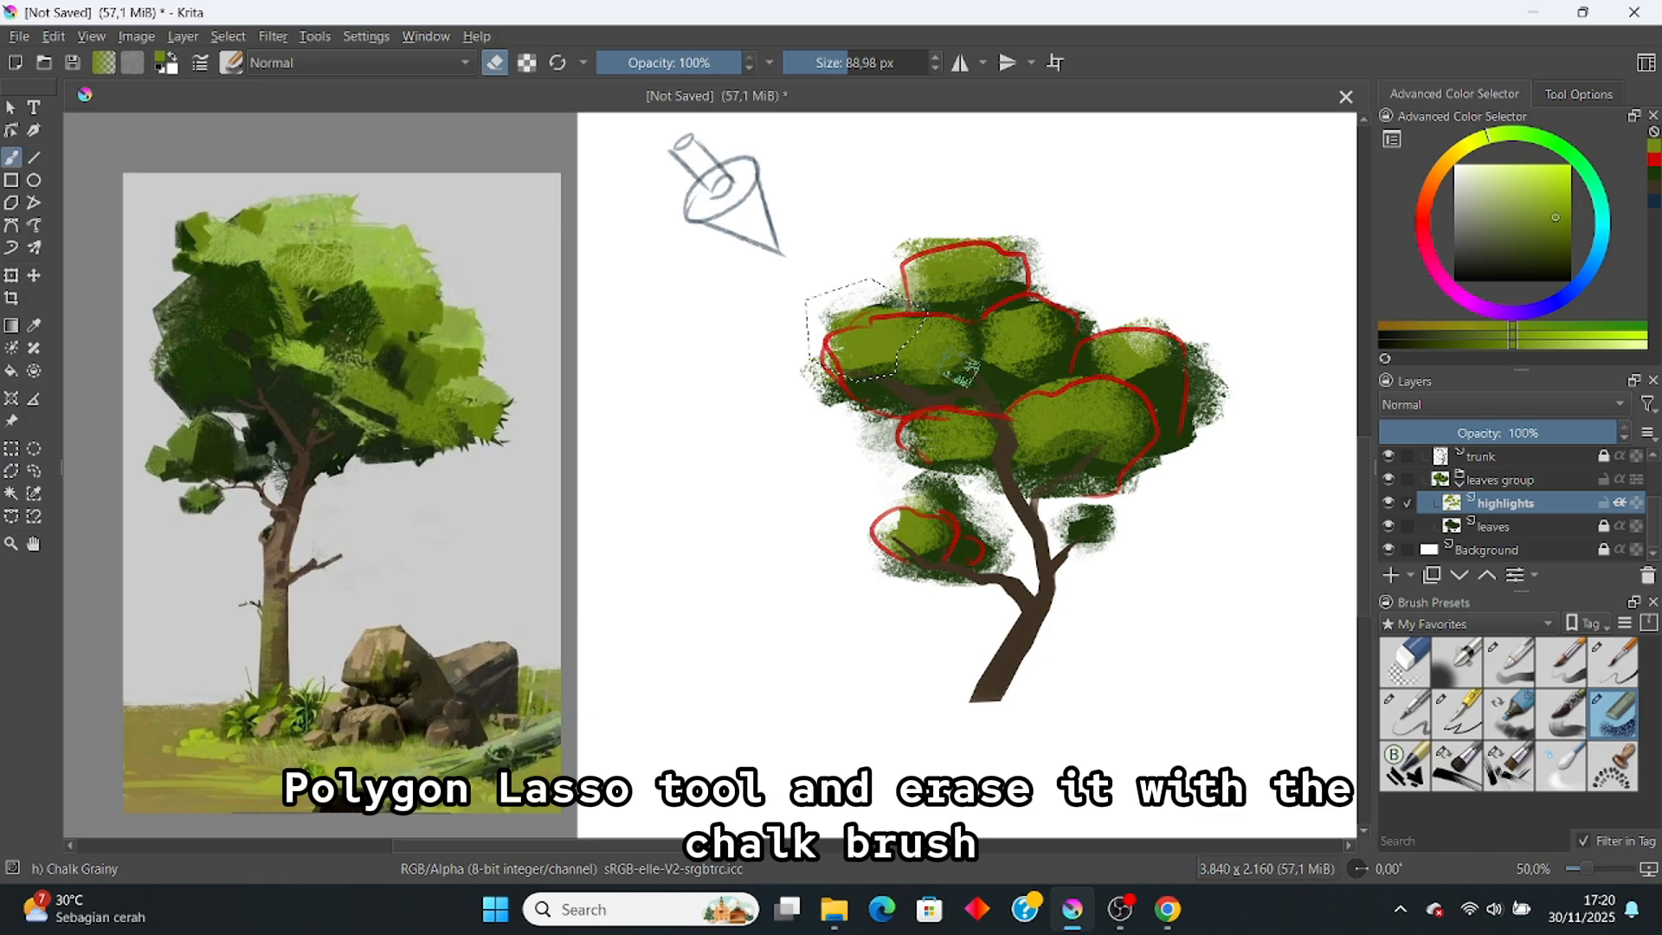
left_click_drag(923, 339, 882, 362)
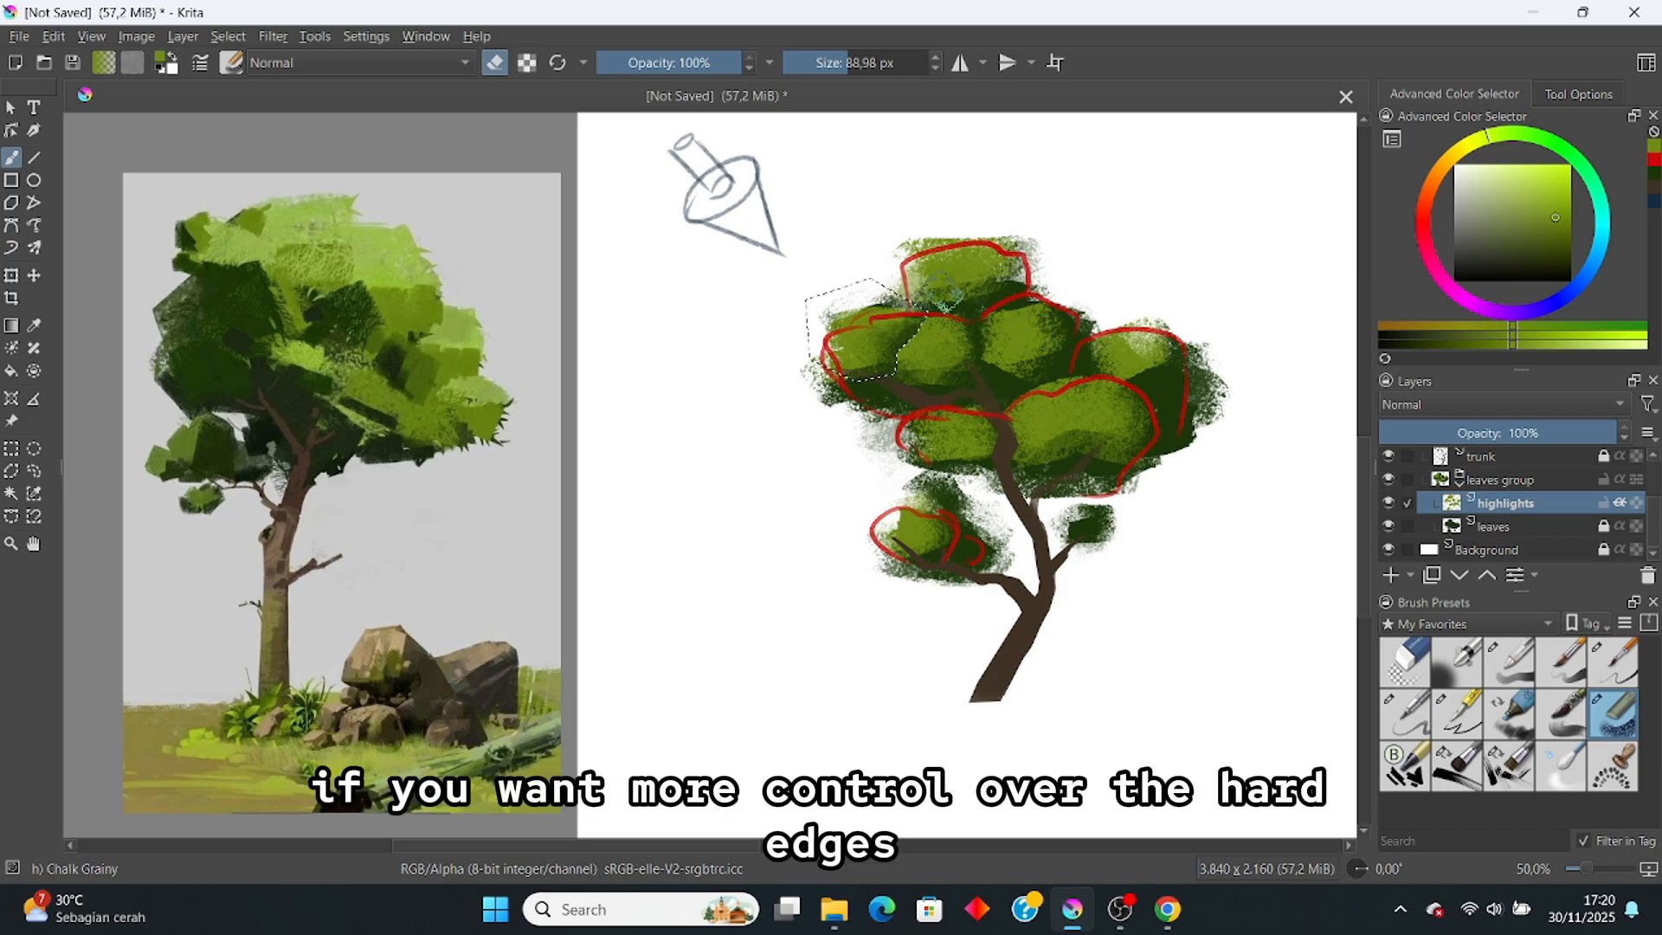
key("ctrl+shift+a")
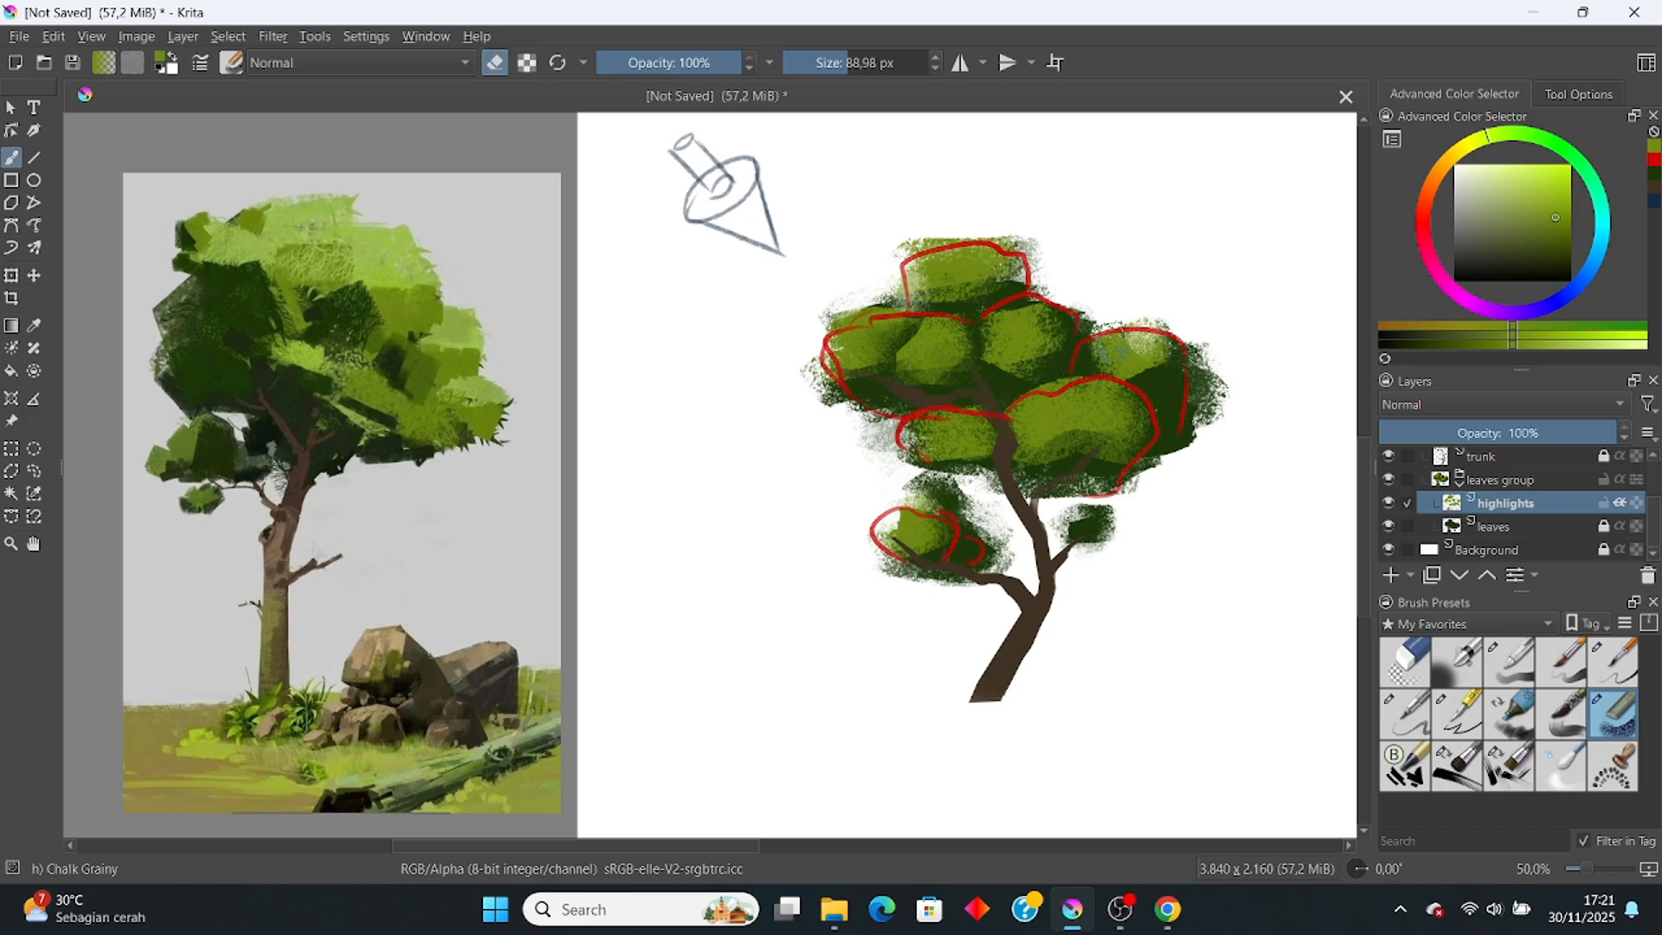
Step: Erase hard cuts into the top and centre-right highlight patches
key("e")
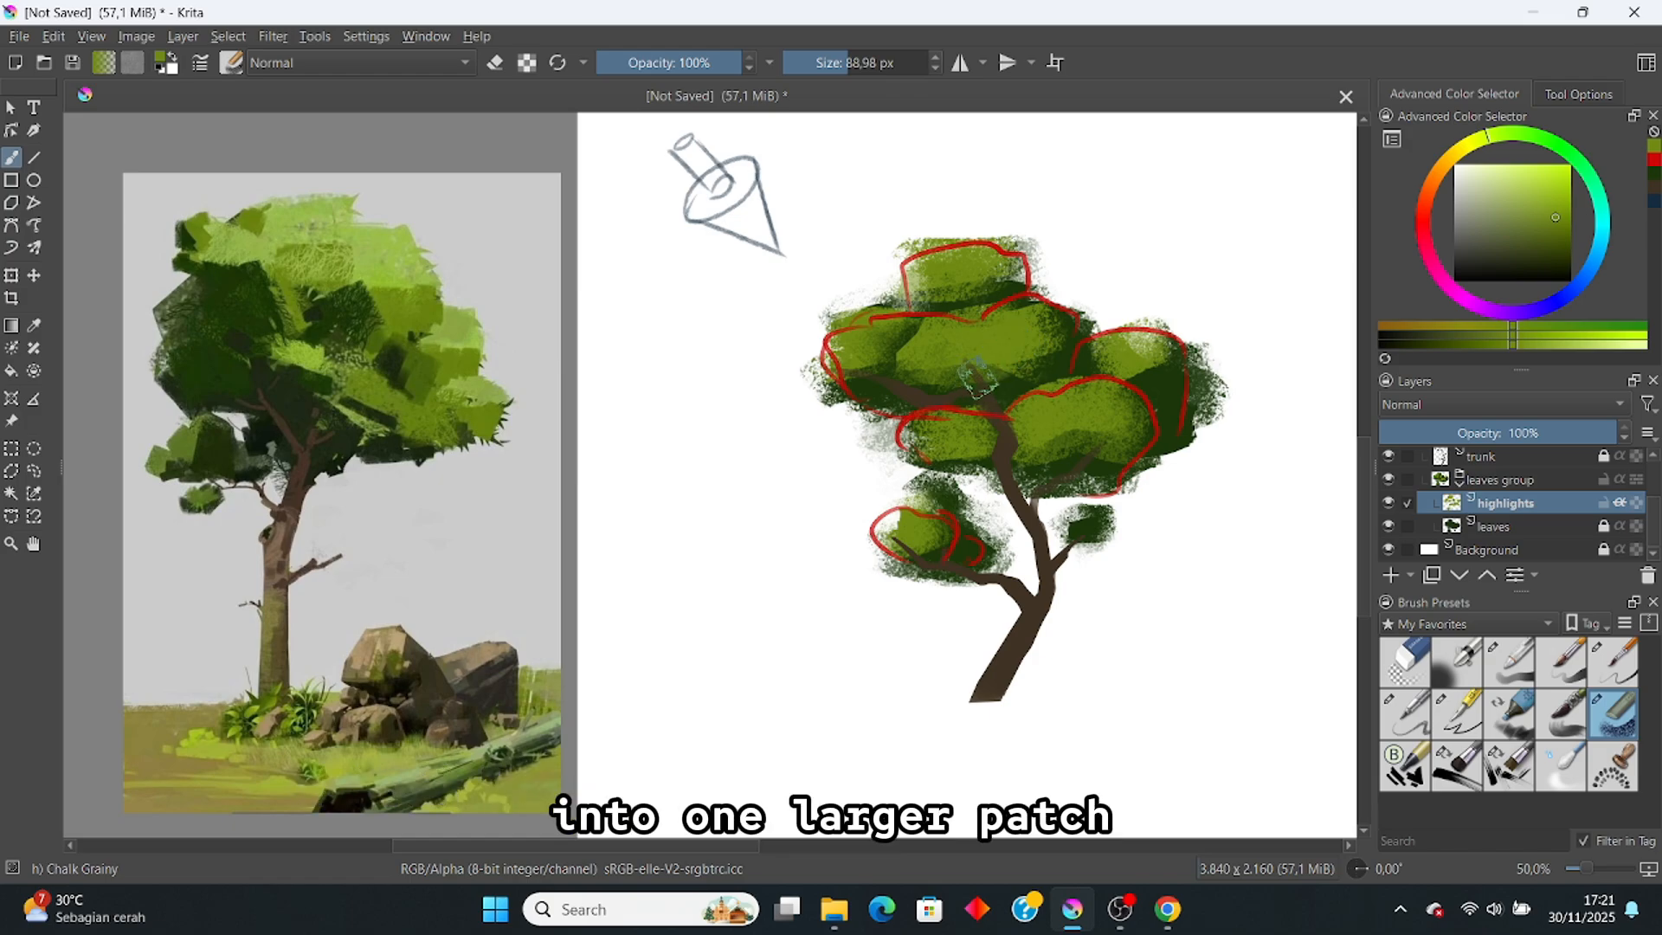
key("e")
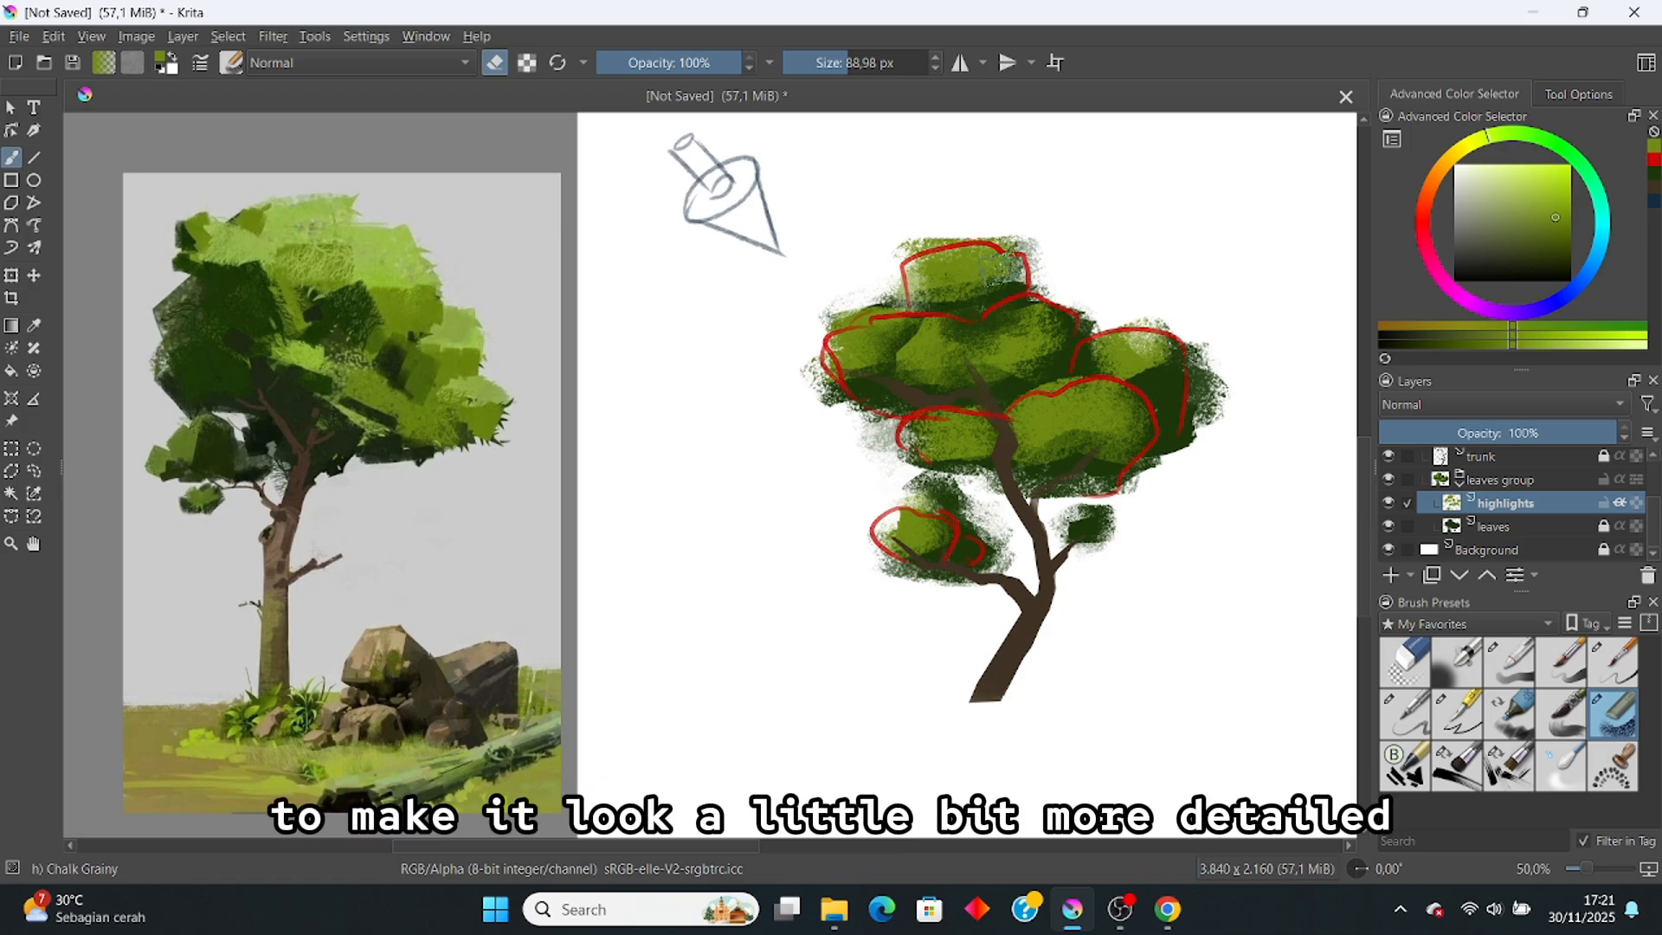
mouse_move(1004, 267)
left_mouse_down()
mouse_move(1033, 237)
mouse_move(1000, 256)
left_mouse_up()
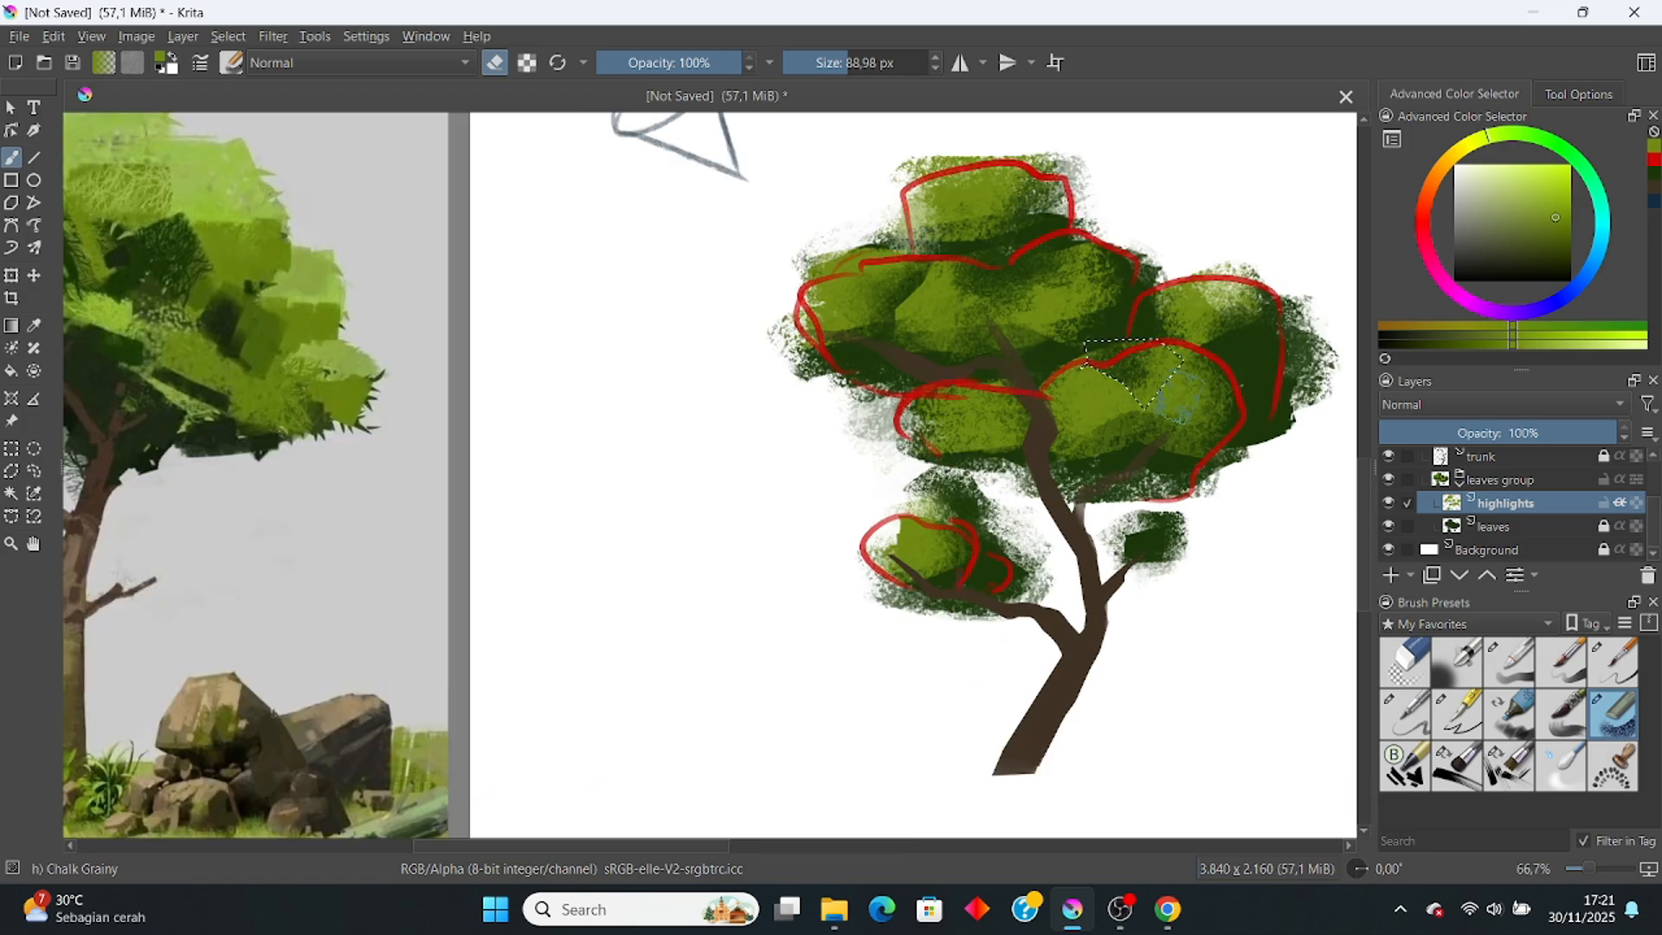
left_click_drag(1155, 394, 1167, 396)
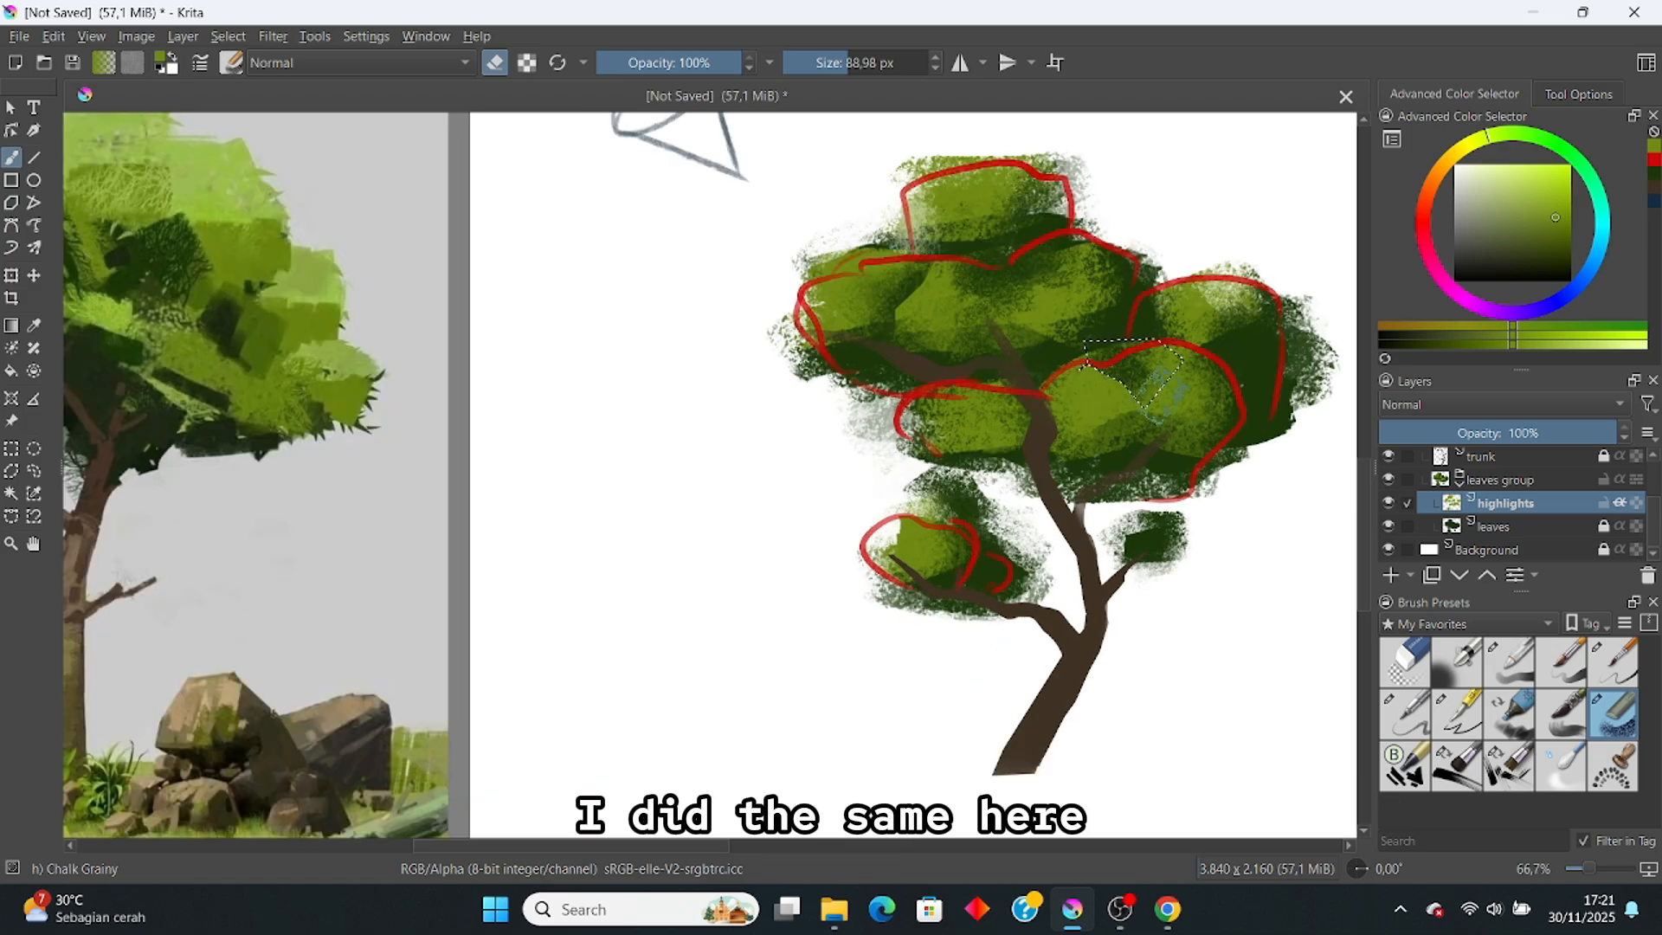
scroll(1121, 346, "down", 1)
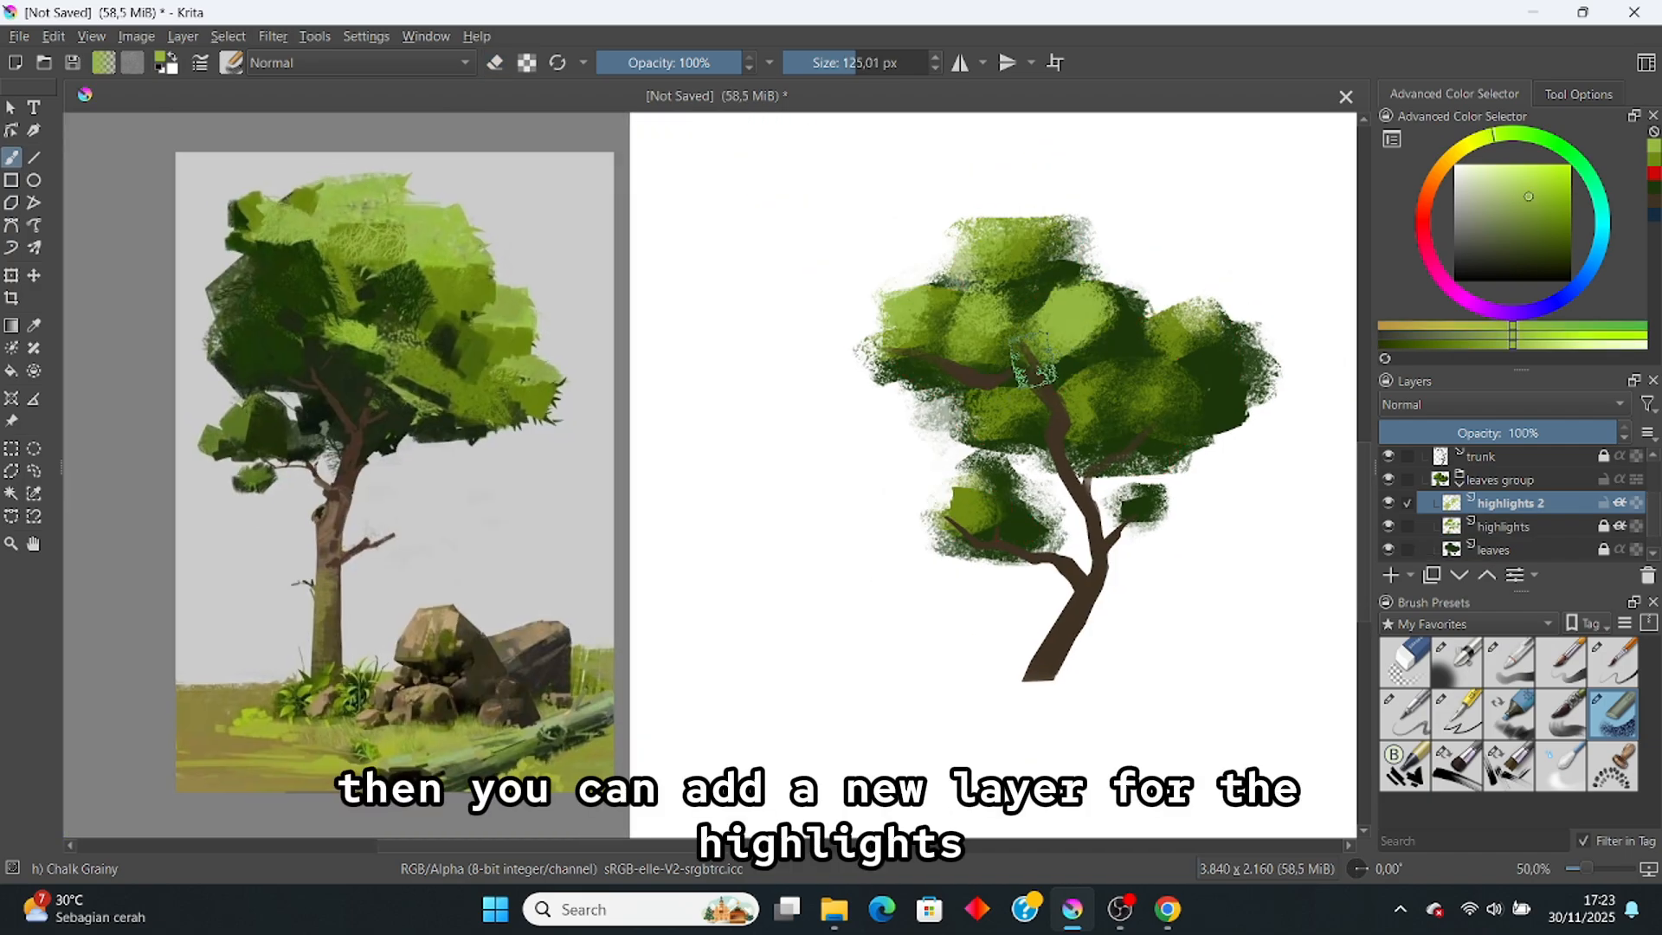
Step: Alternate the chalk brush between erasing and painting for small touches on highlights 2
key("e")
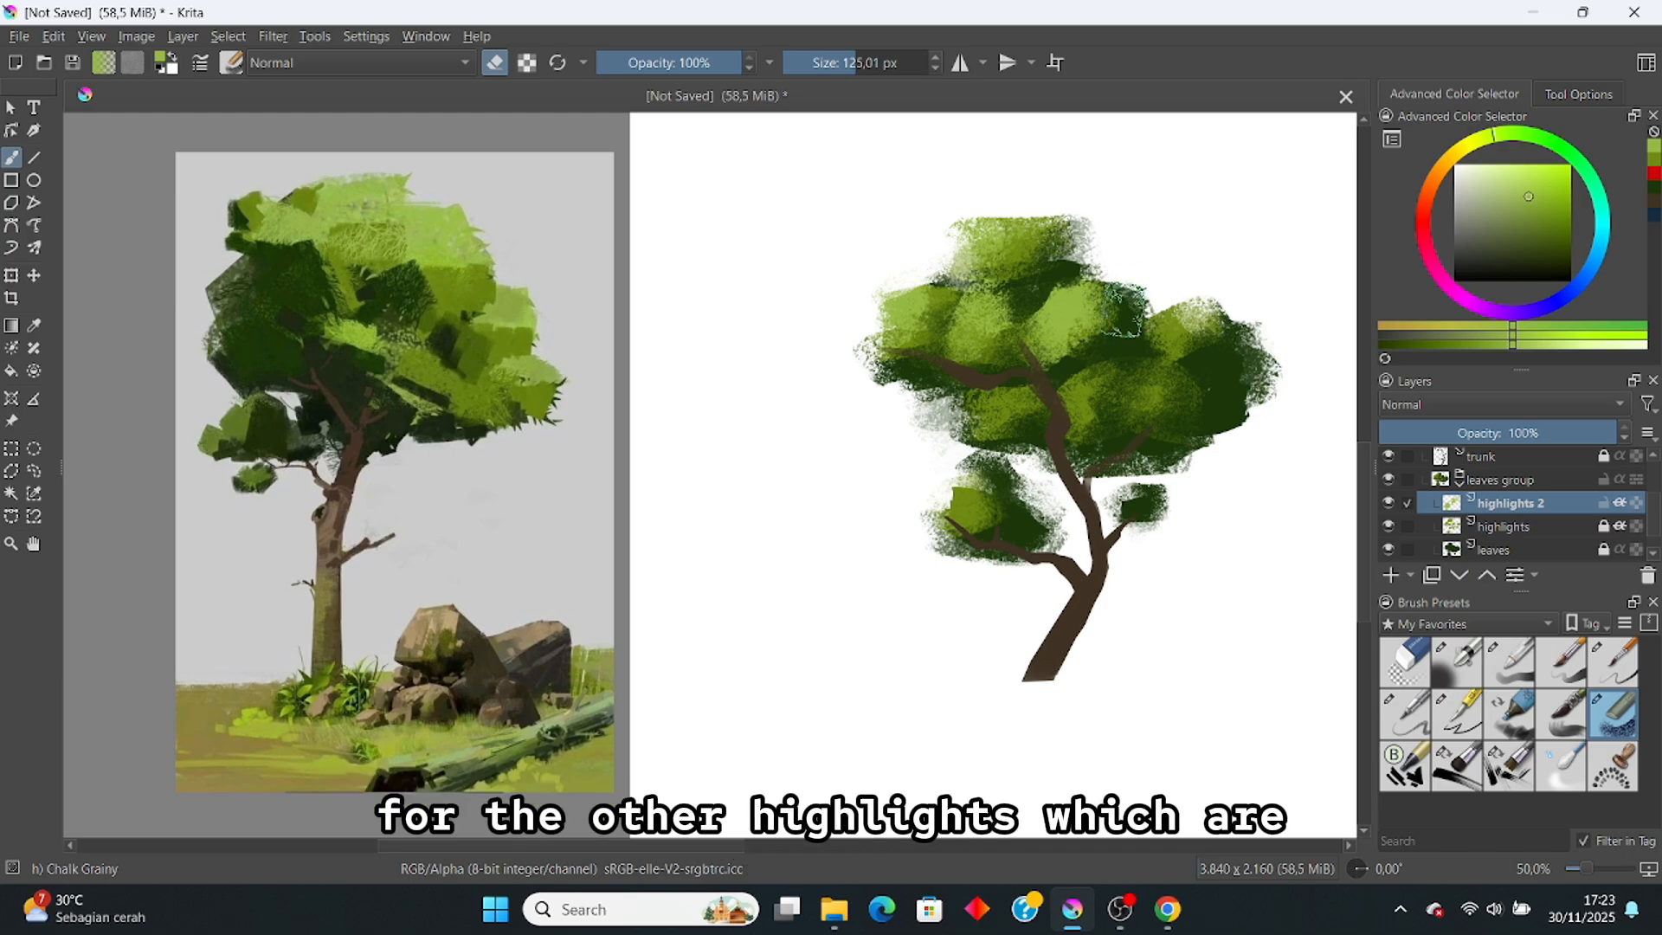
key("e")
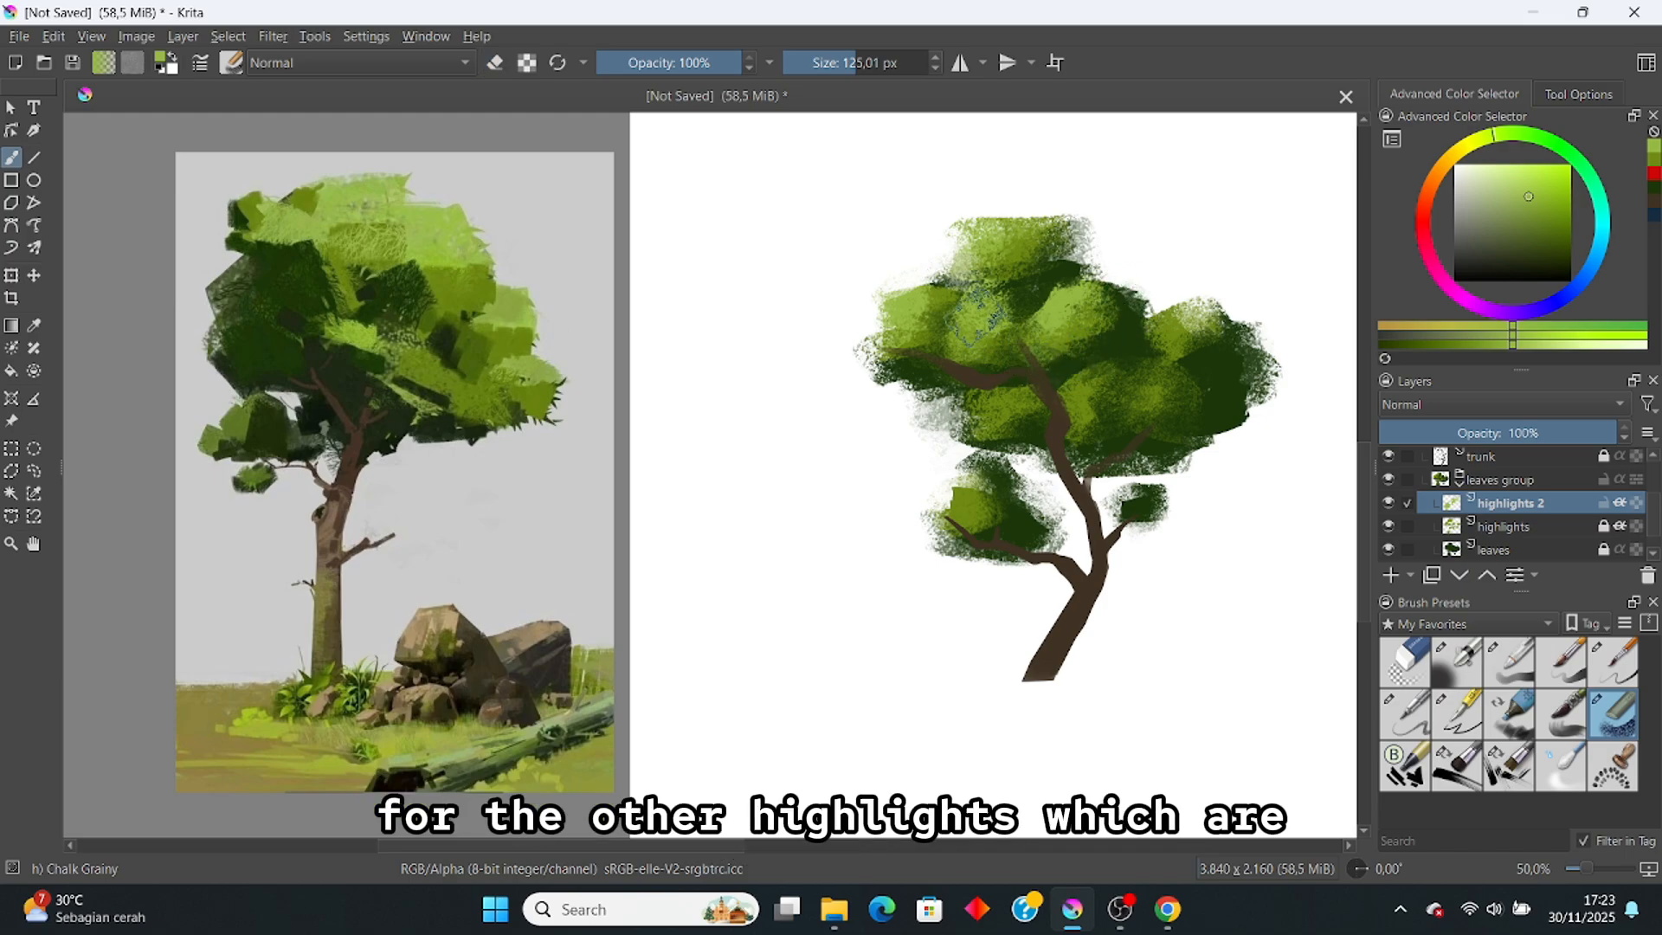
key("e")
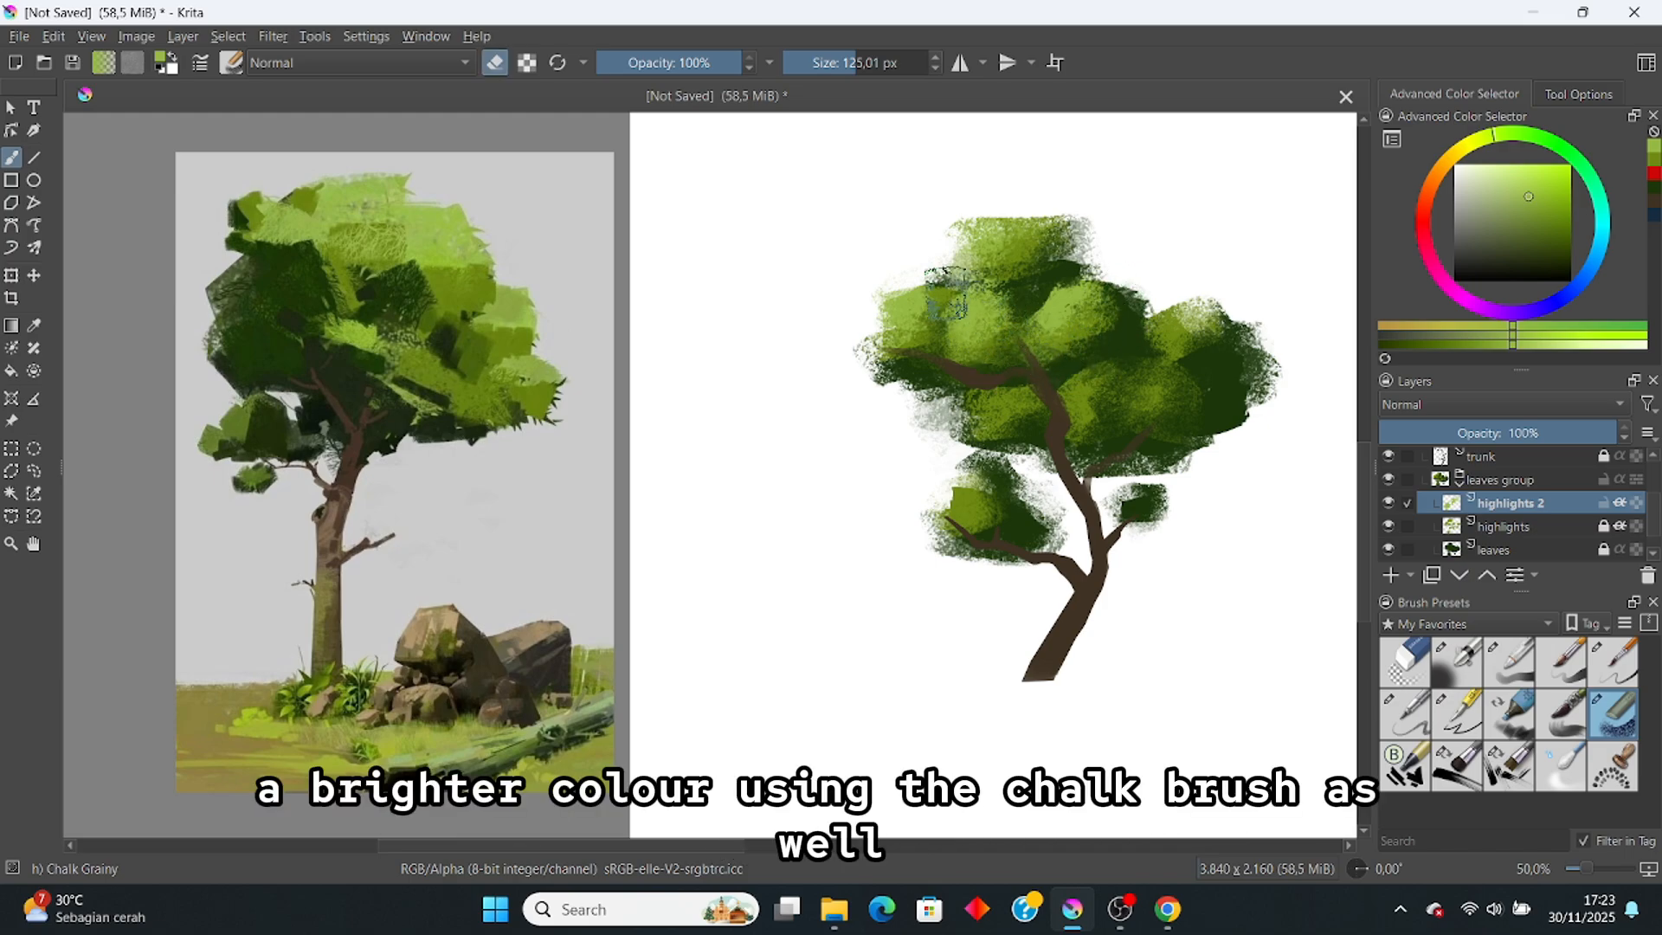
key("e")
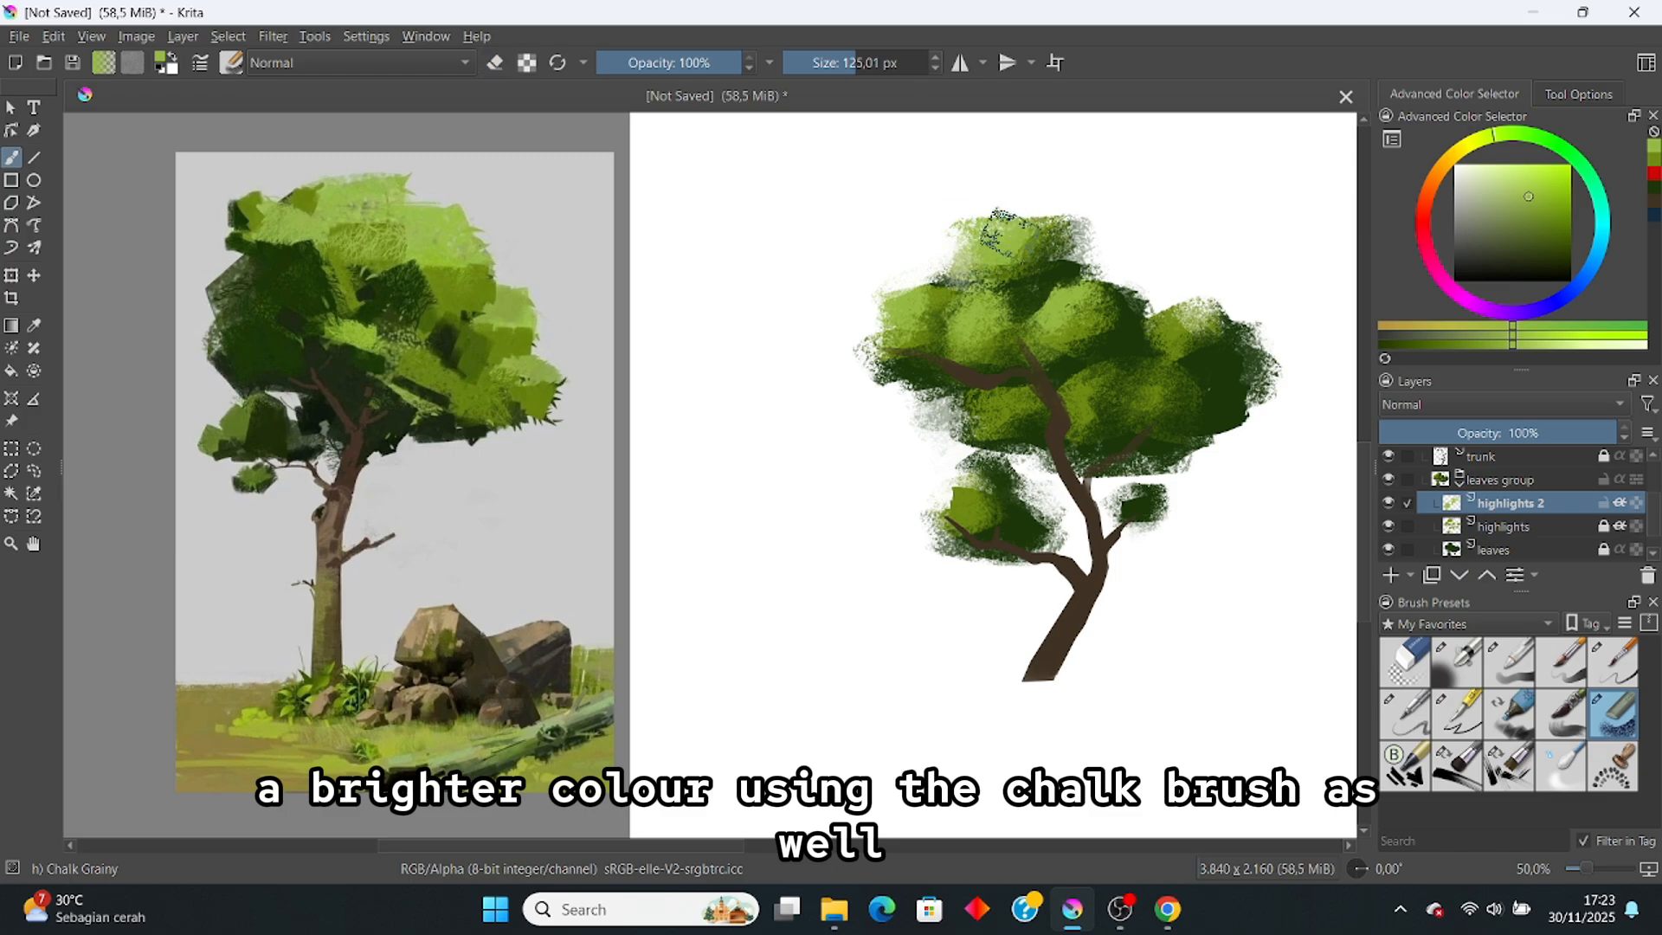
key("e")
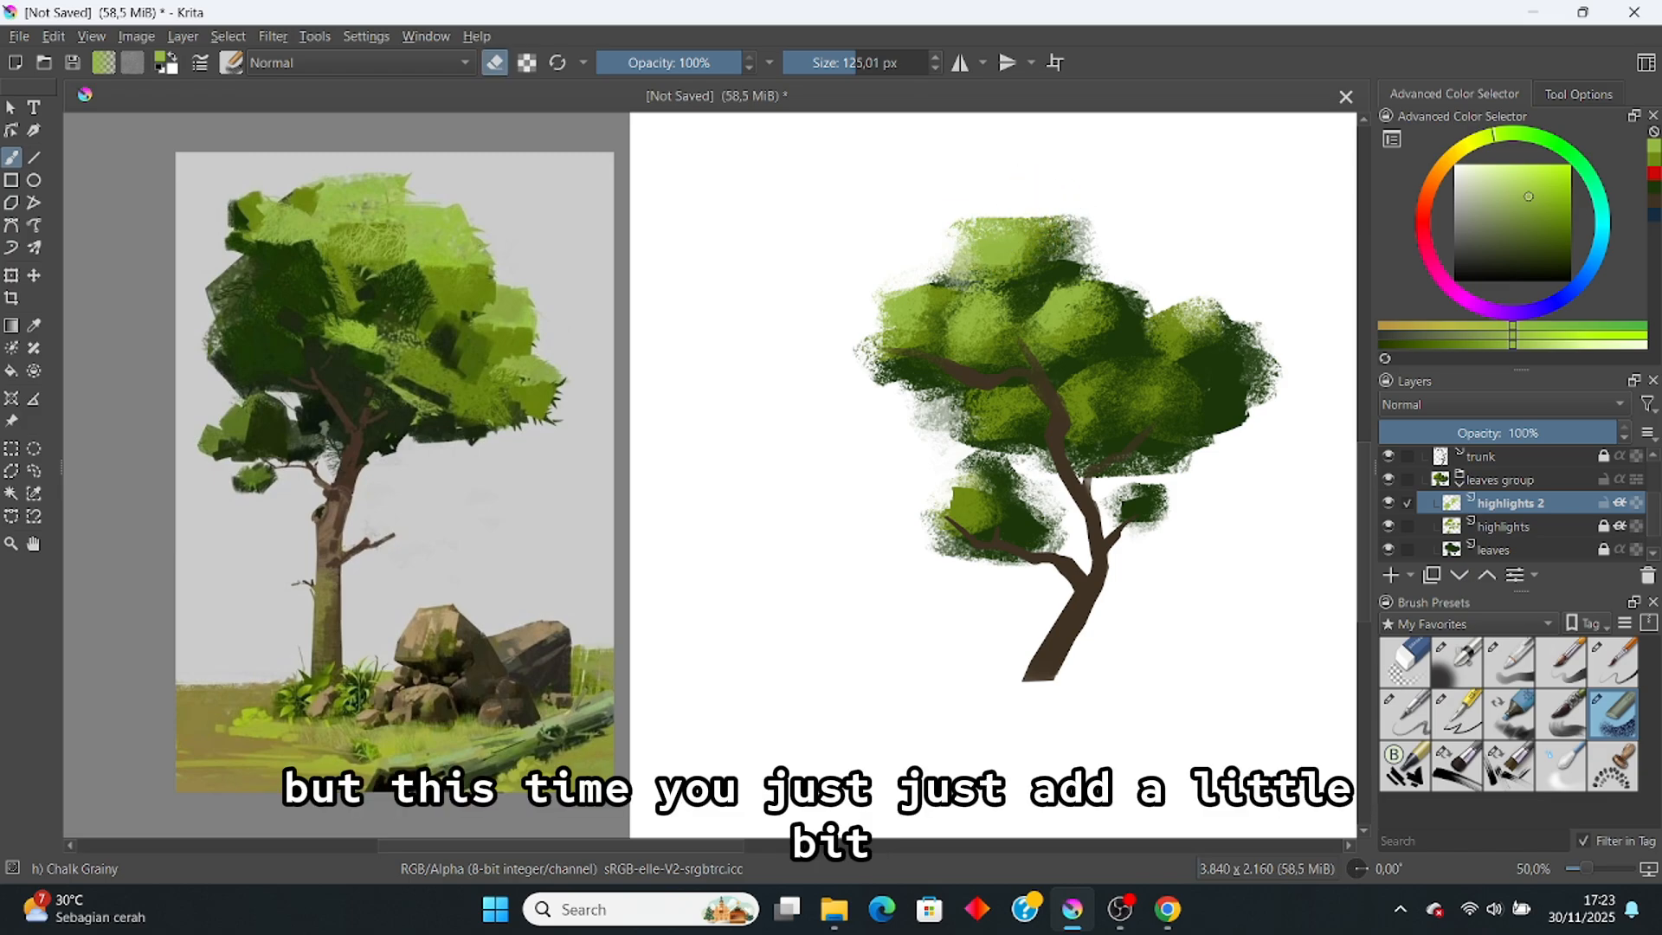
key("e")
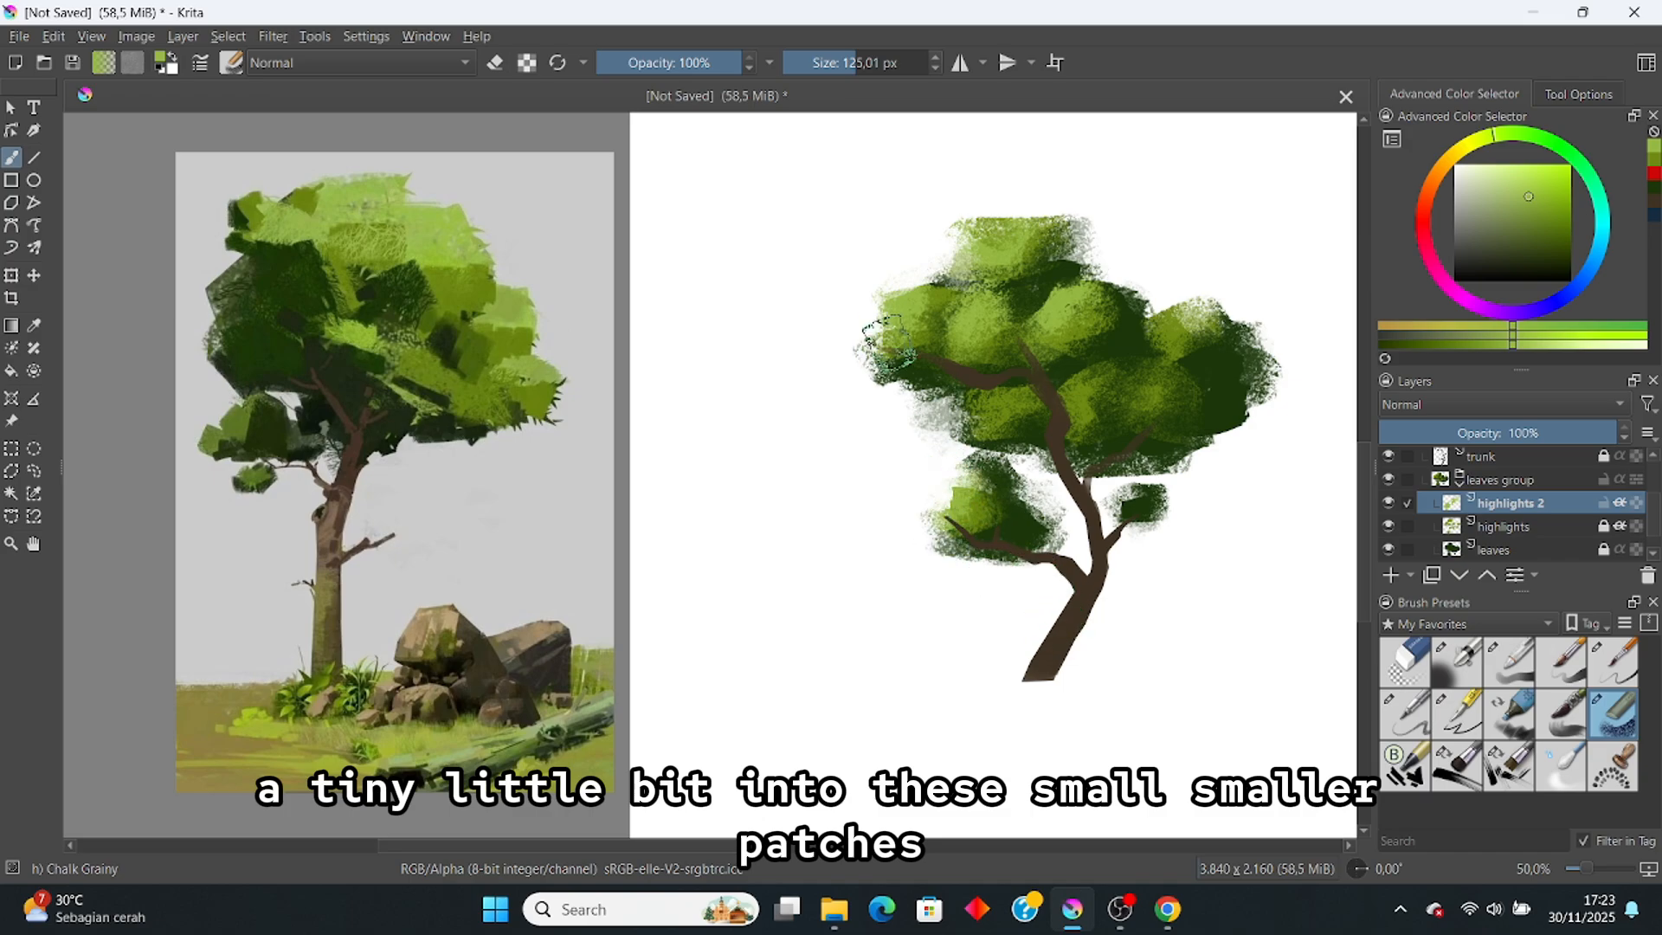
Step: Pan around the tree and toggle highlights 2 off and on to compare
scroll(1020, 281, "up", 2)
left_click_drag(1015, 353, 969, 323)
scroll(907, 287, "down", 3)
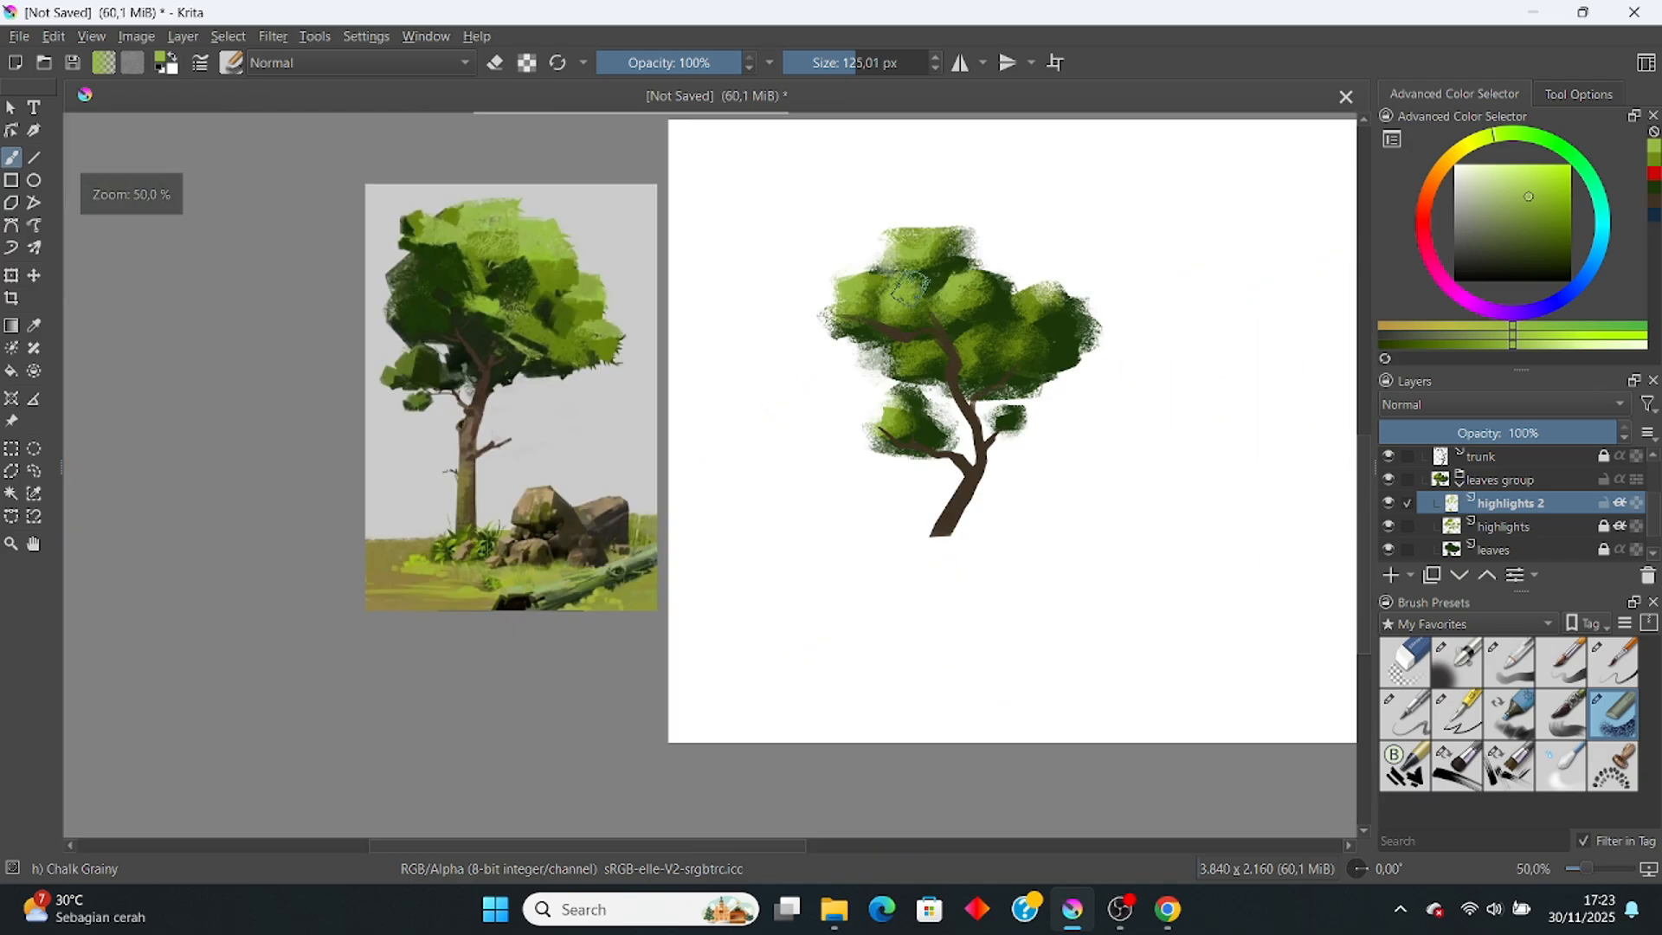
scroll(965, 338, "up", 2)
left_click(1387, 503)
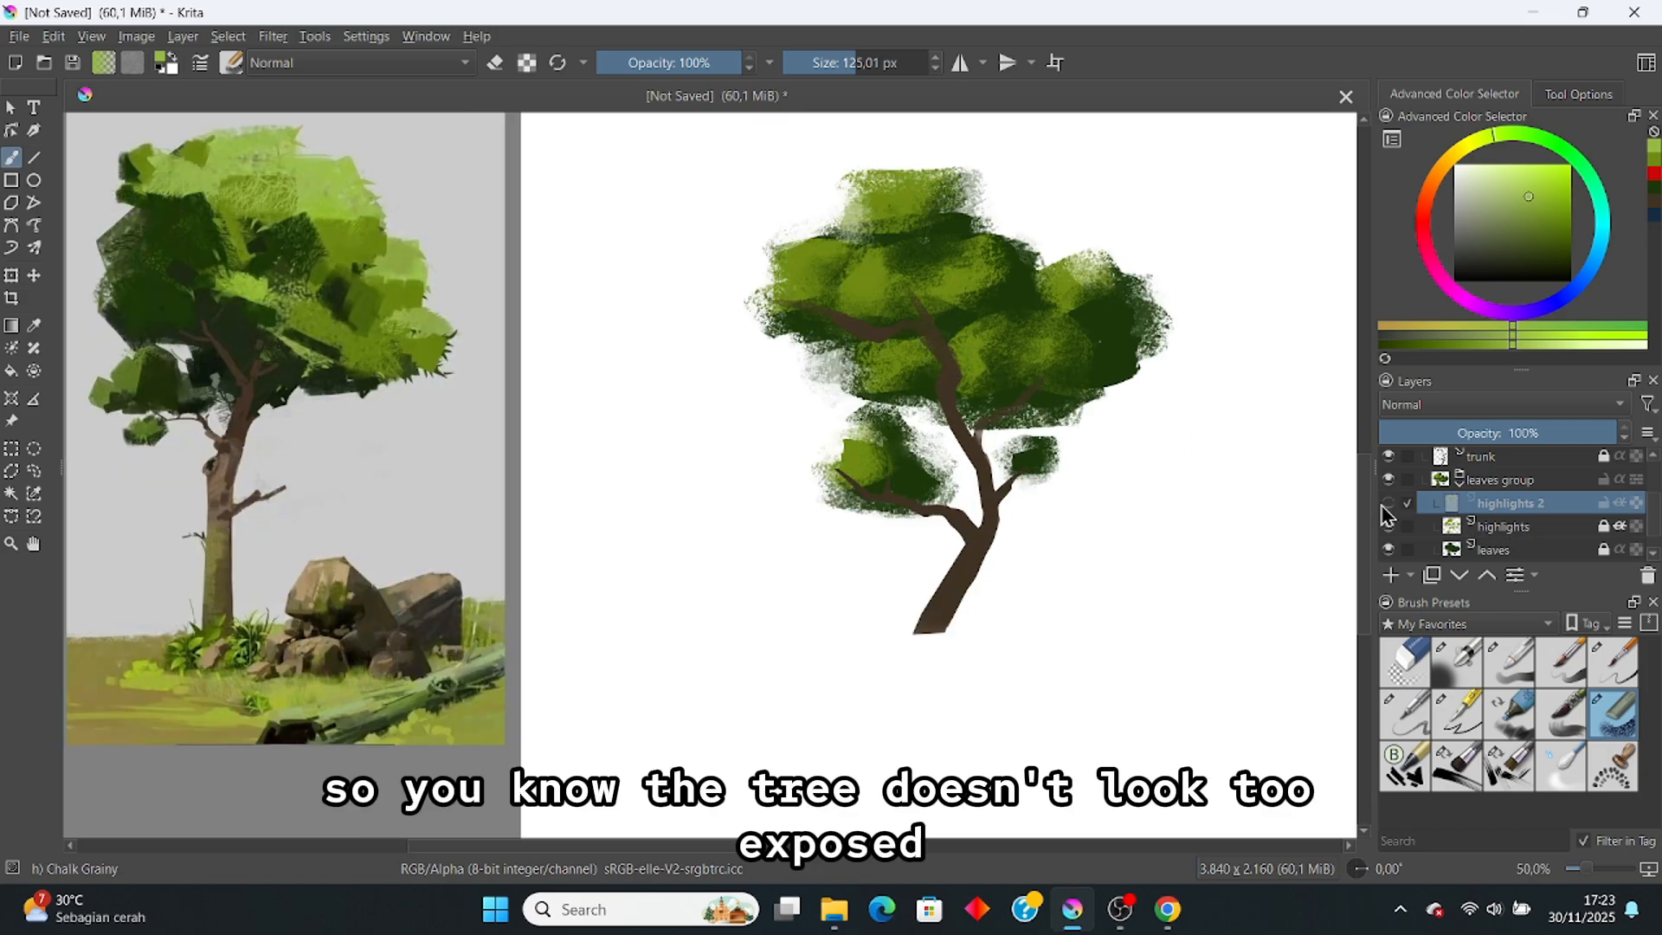
left_click(1387, 505)
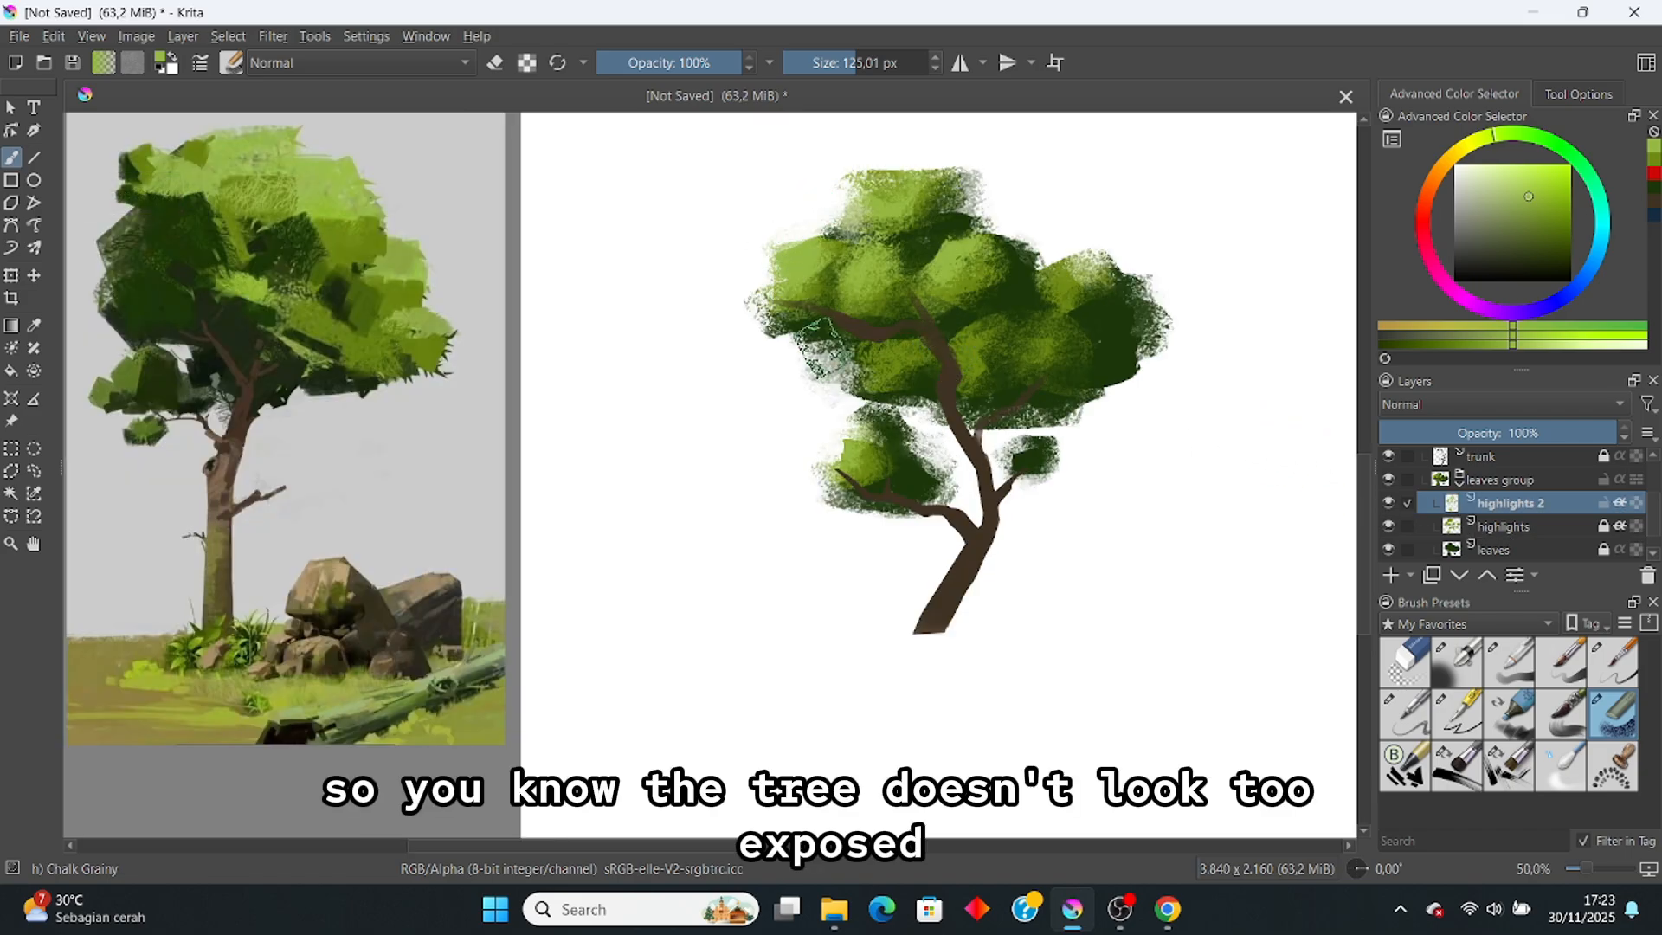
scroll(753, 253, "up", 2)
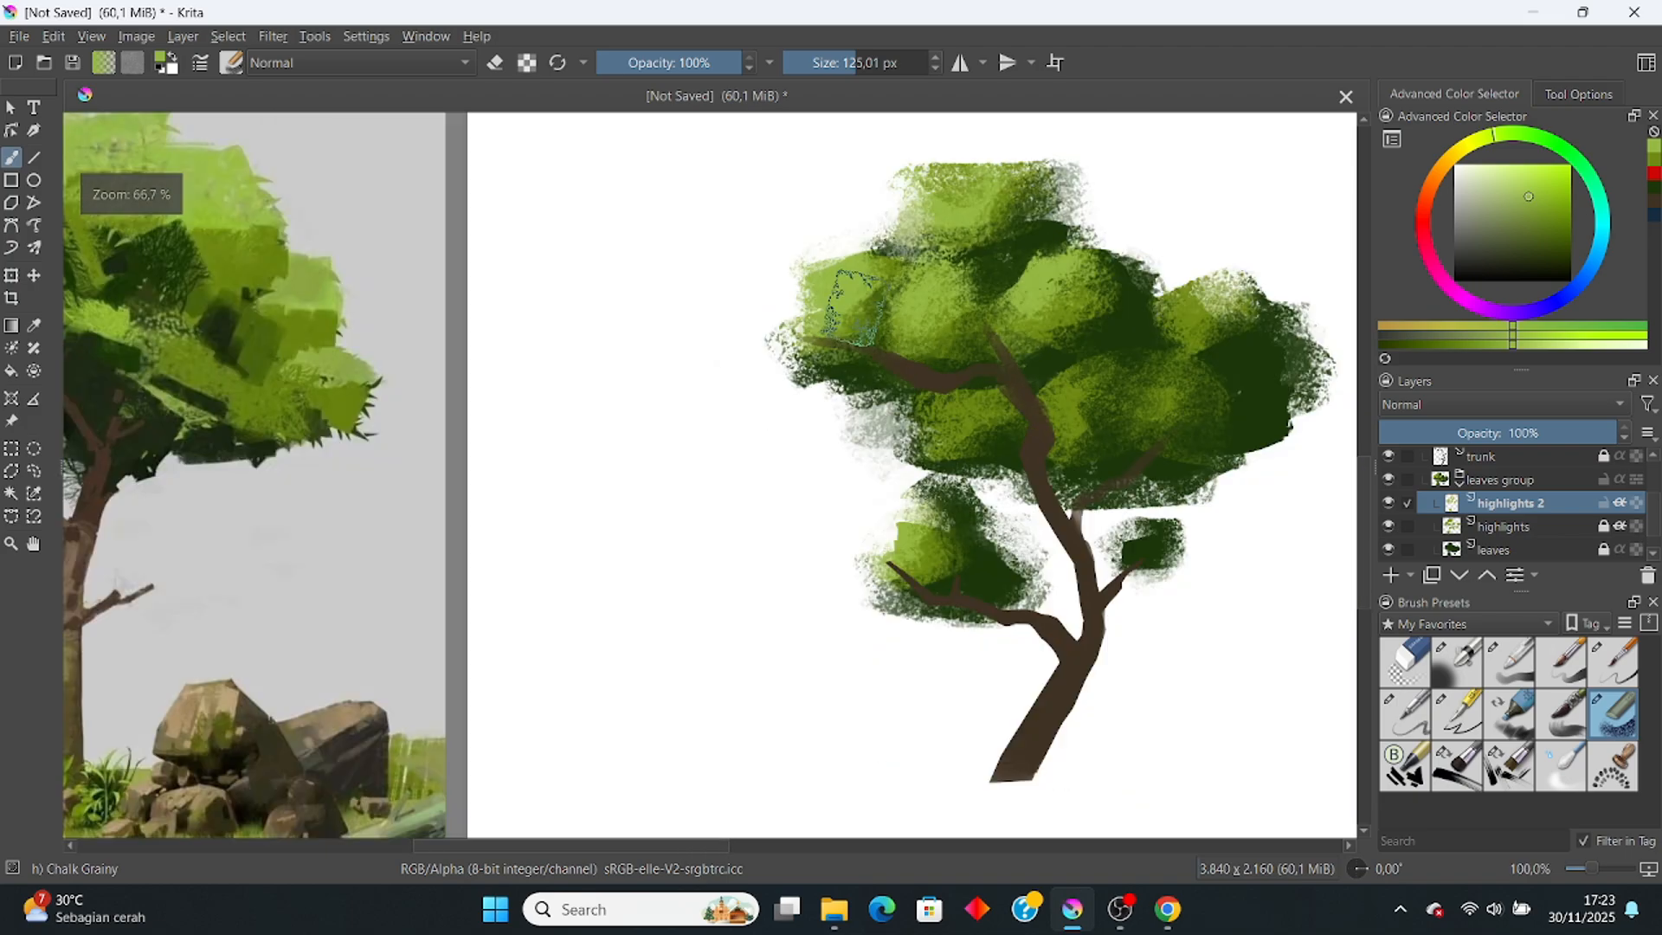
scroll(855, 307, "down", 2)
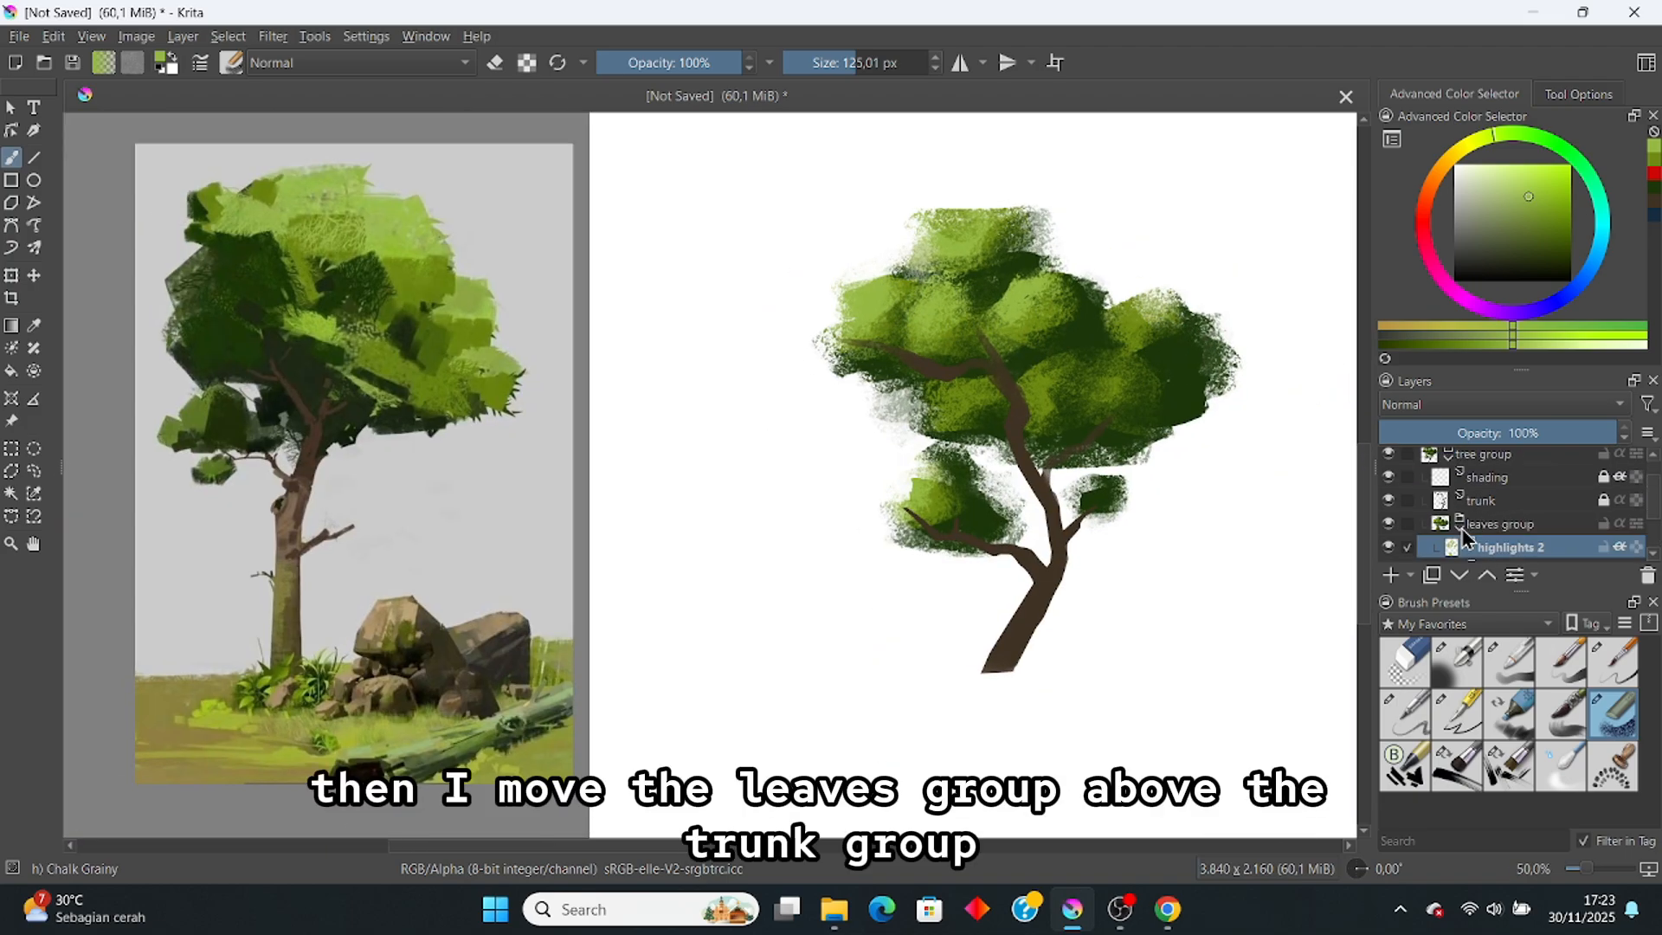
Step: Move leaves group above trunk, check branches at 35% opacity, restore it, and erase leaves over the left branch
left_click(1460, 530)
left_click(1502, 528)
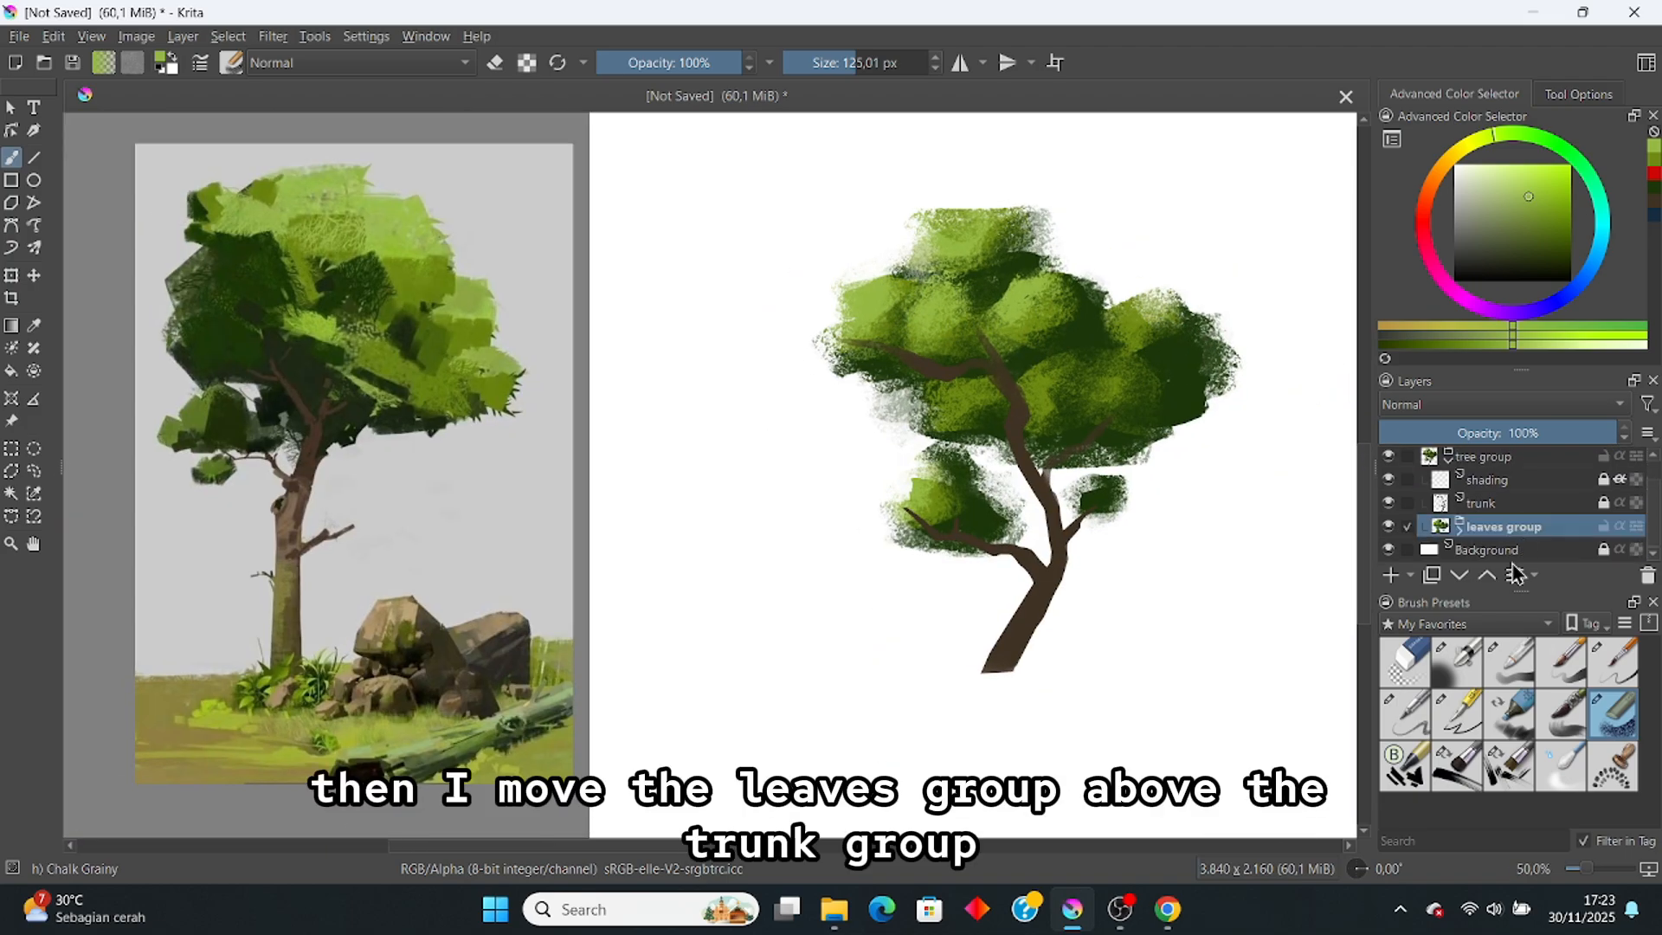
left_click(1487, 576)
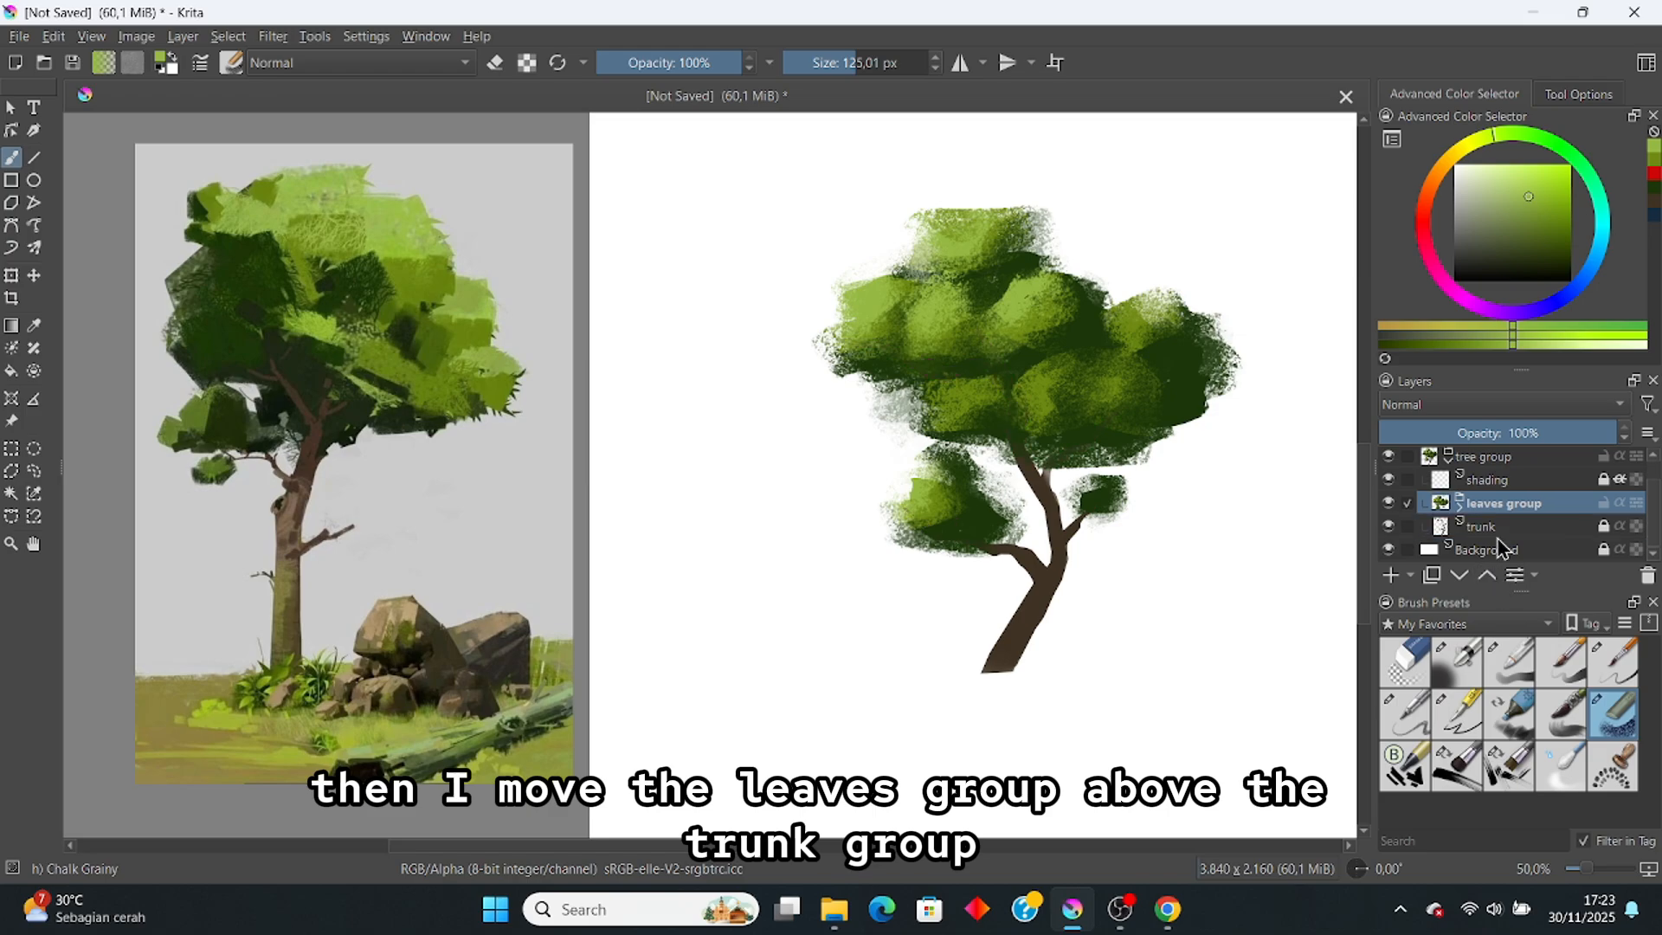
left_click_drag(1478, 433, 1462, 430)
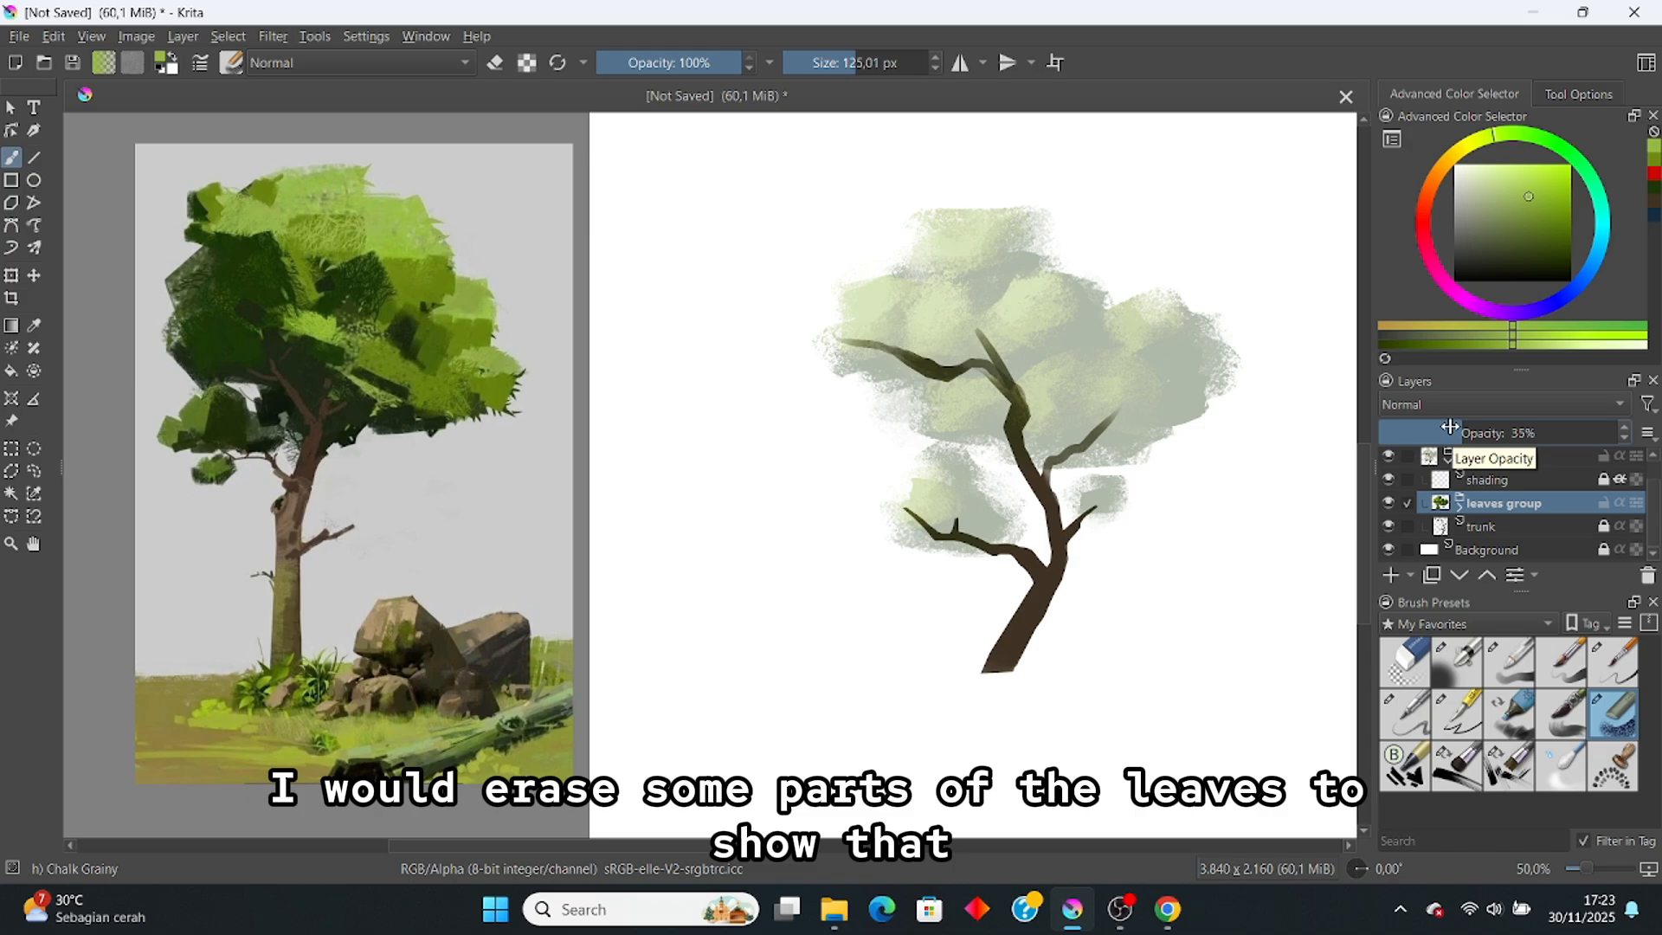
left_click_drag(1489, 433, 1605, 425)
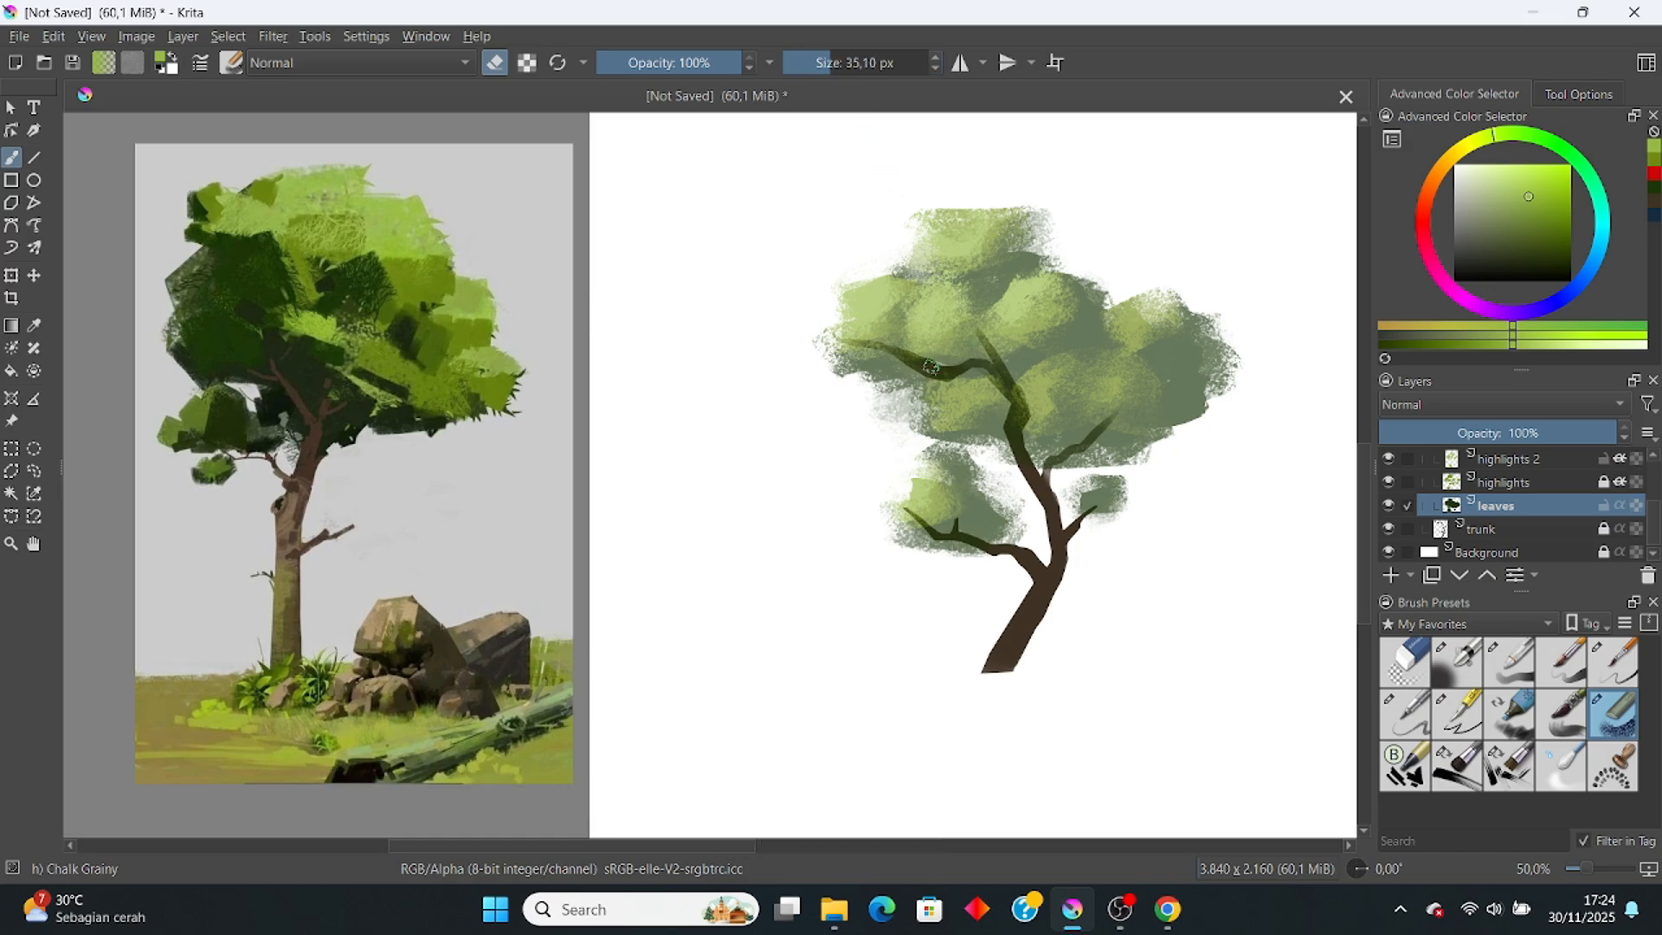
left_click_drag(930, 367, 969, 364)
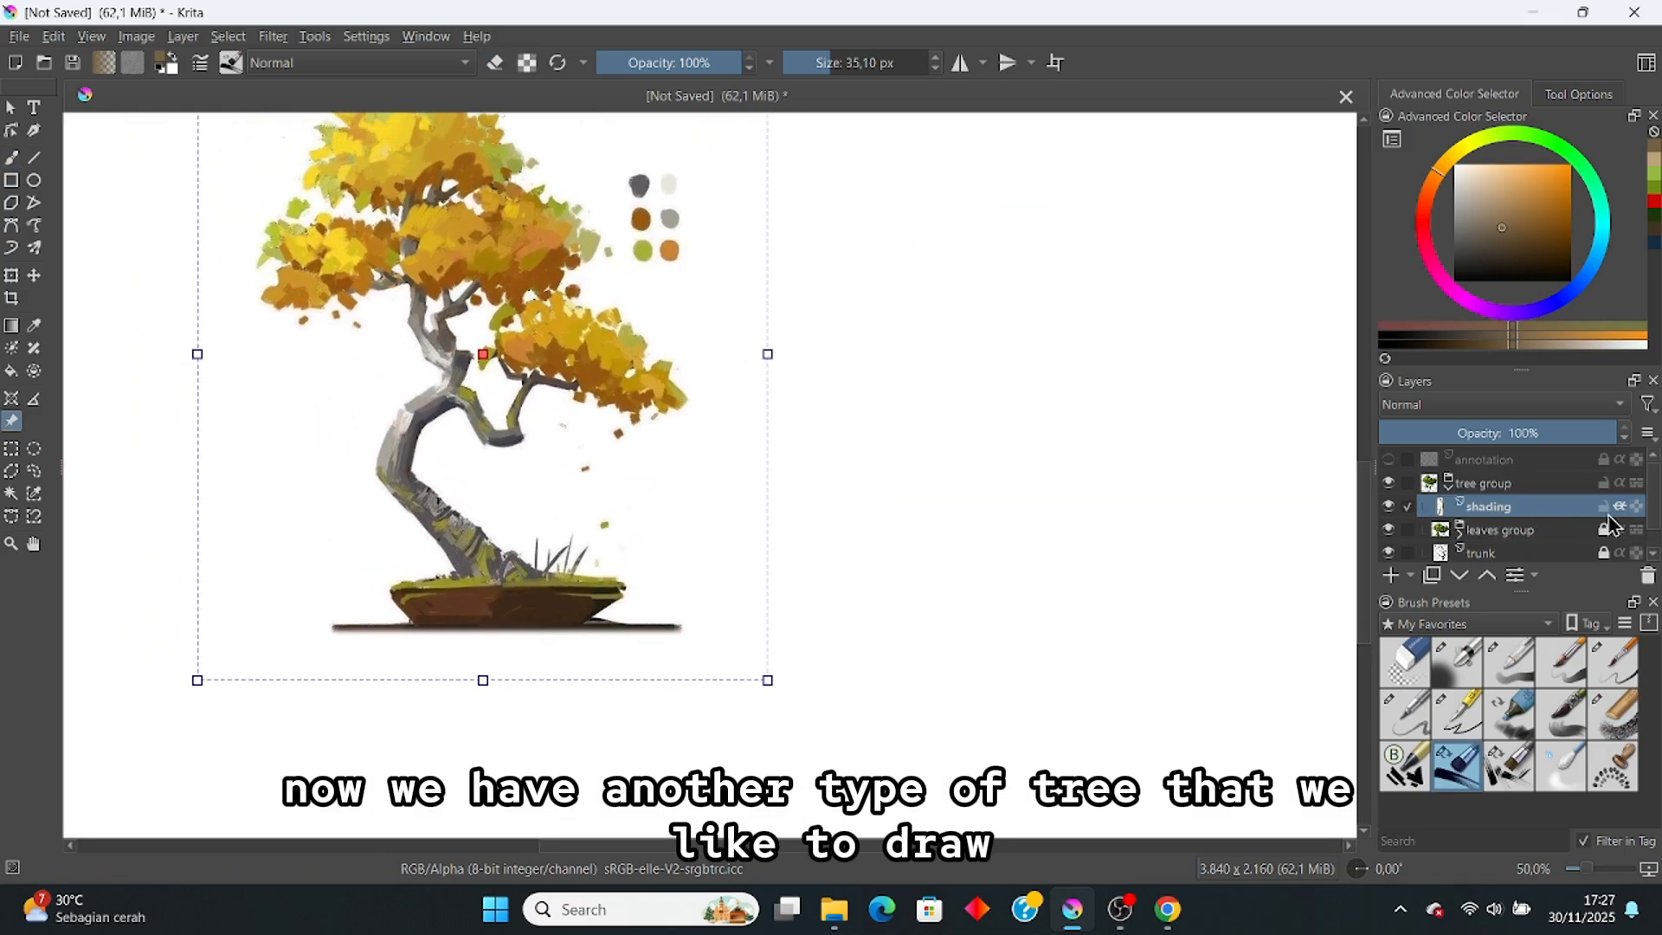
Step: Select the trunk layer, return to the brush, and choose the Freehand Selection tool
scroll(1524, 520, "down", 1)
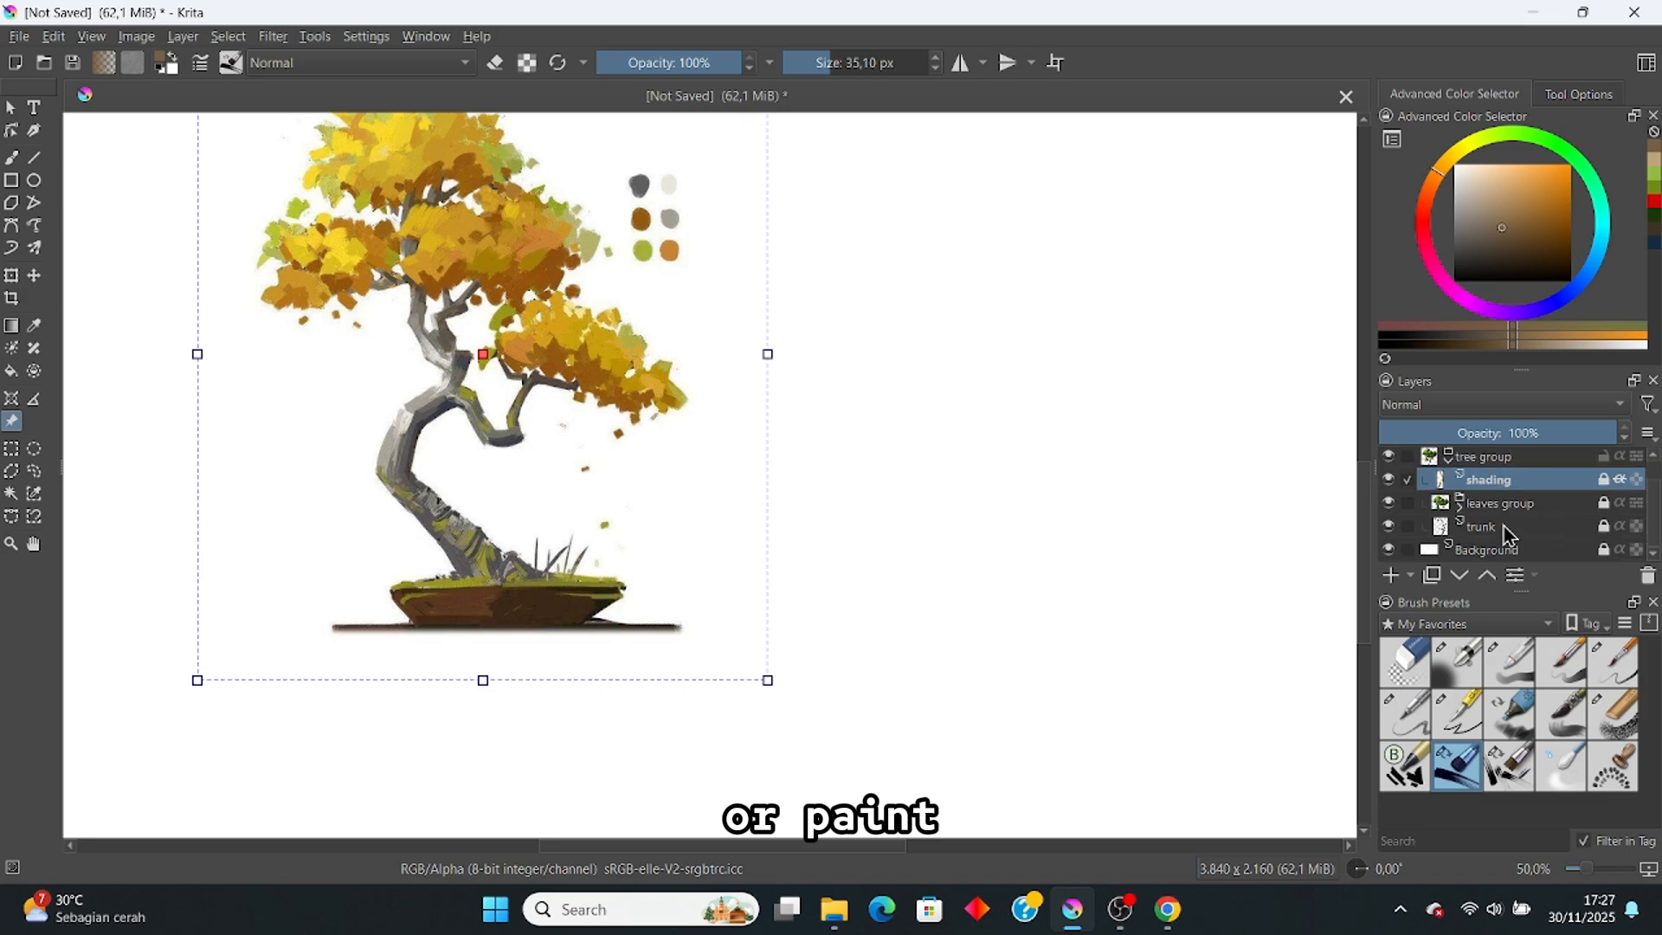
left_click(1549, 527)
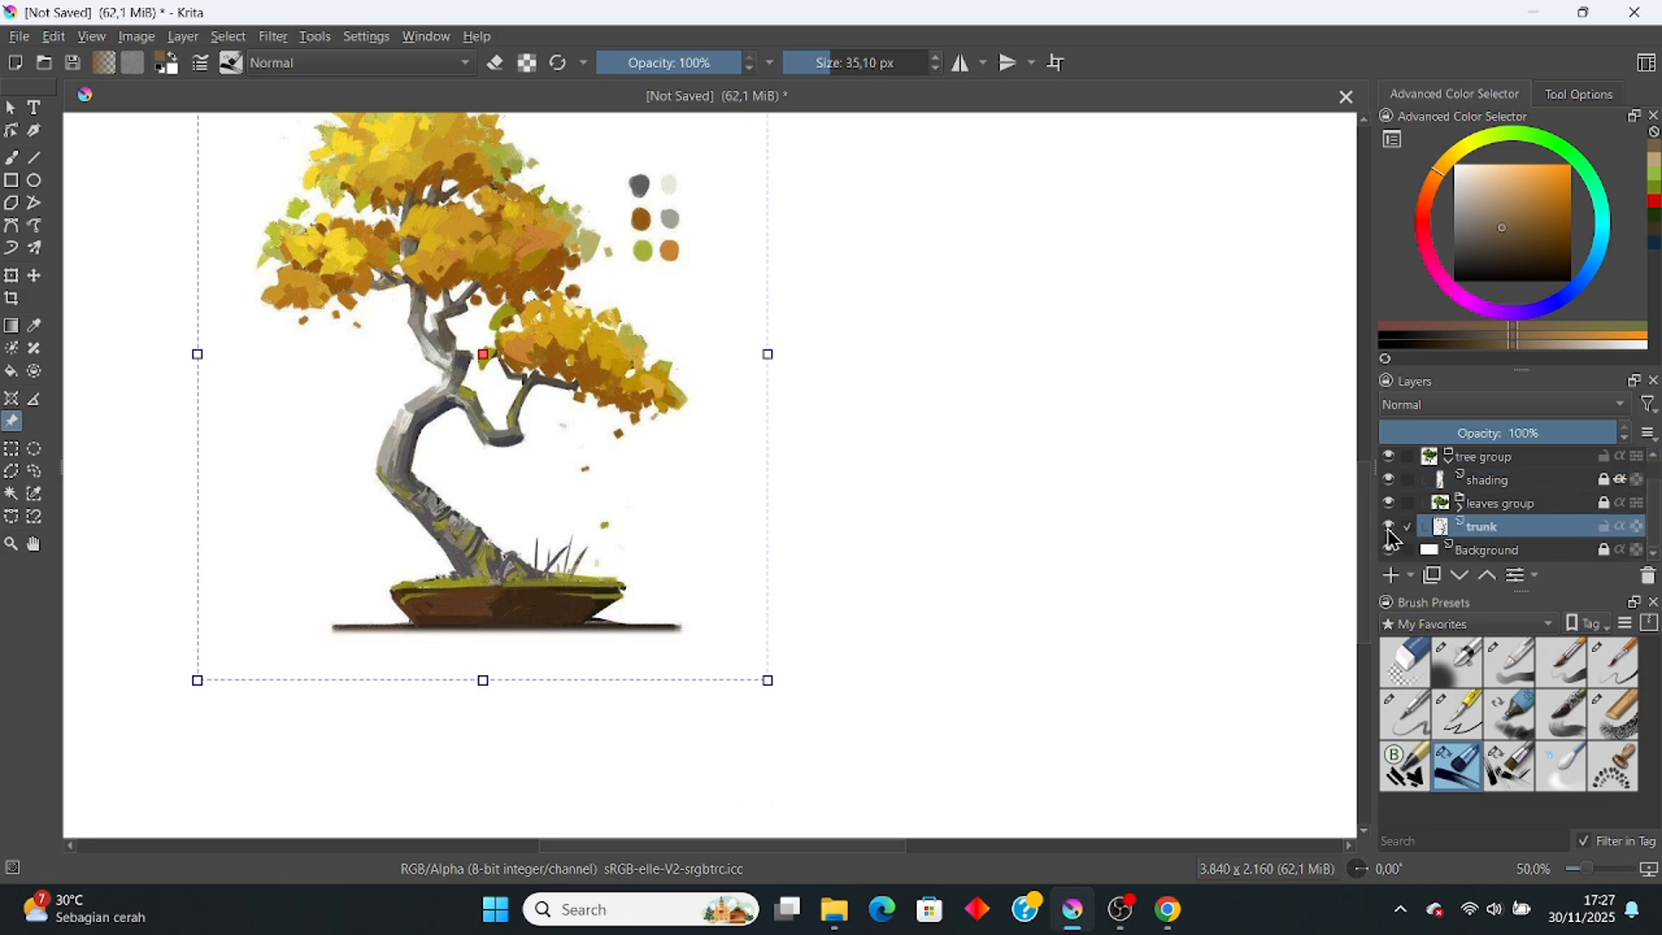
key("b")
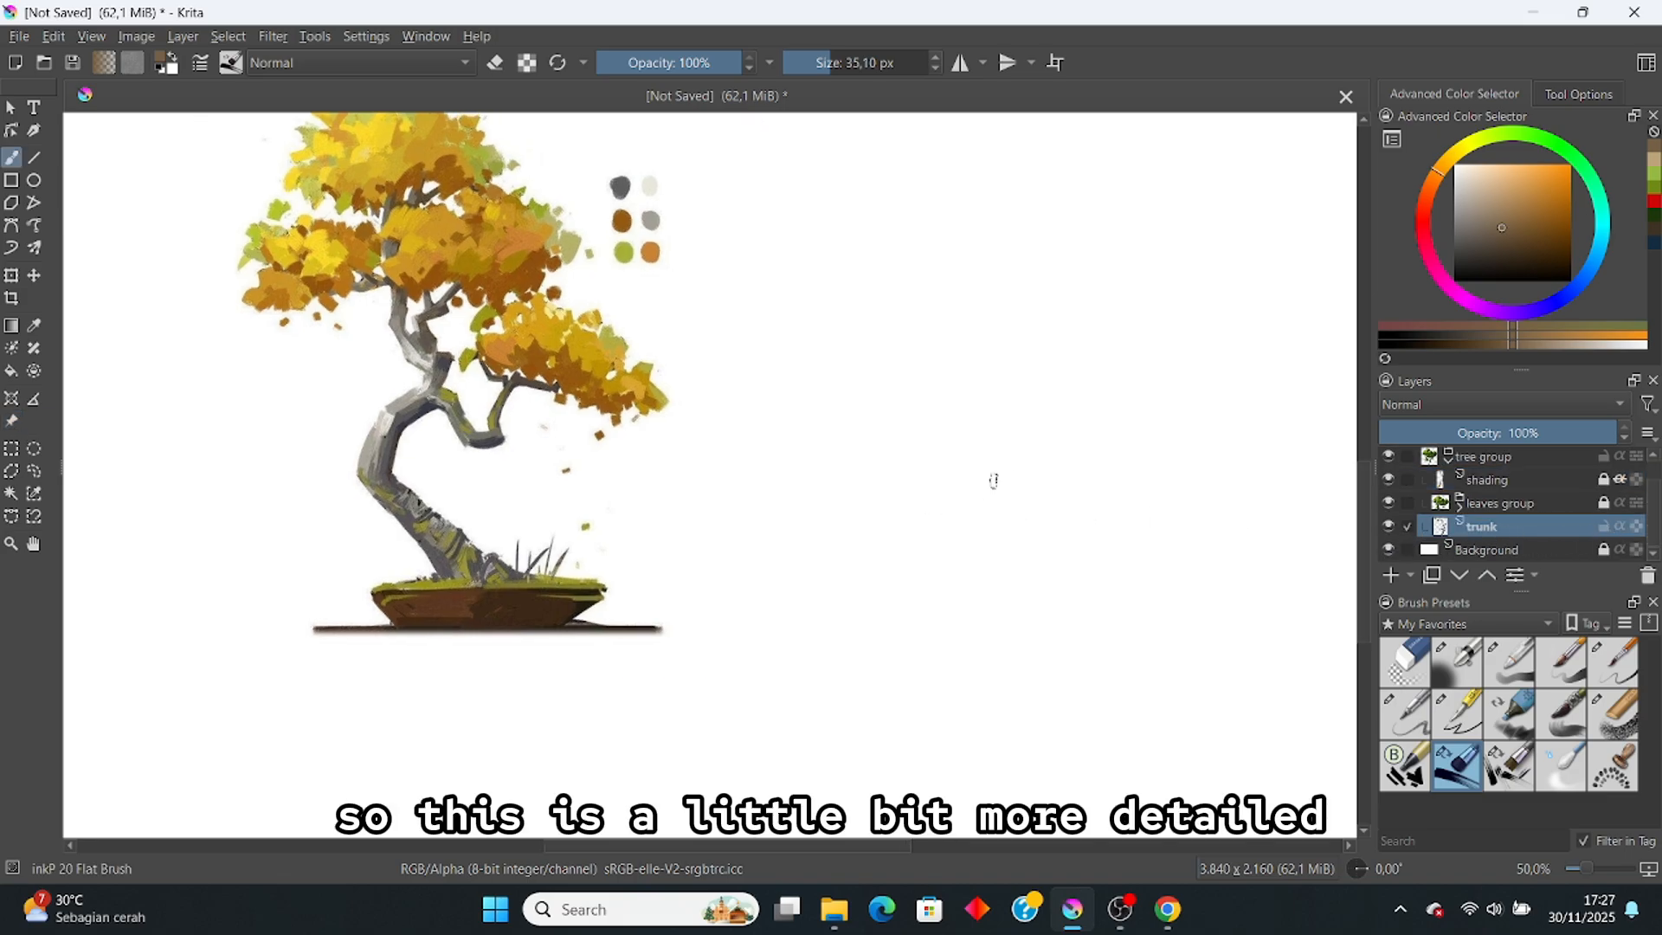
left_click(35, 473)
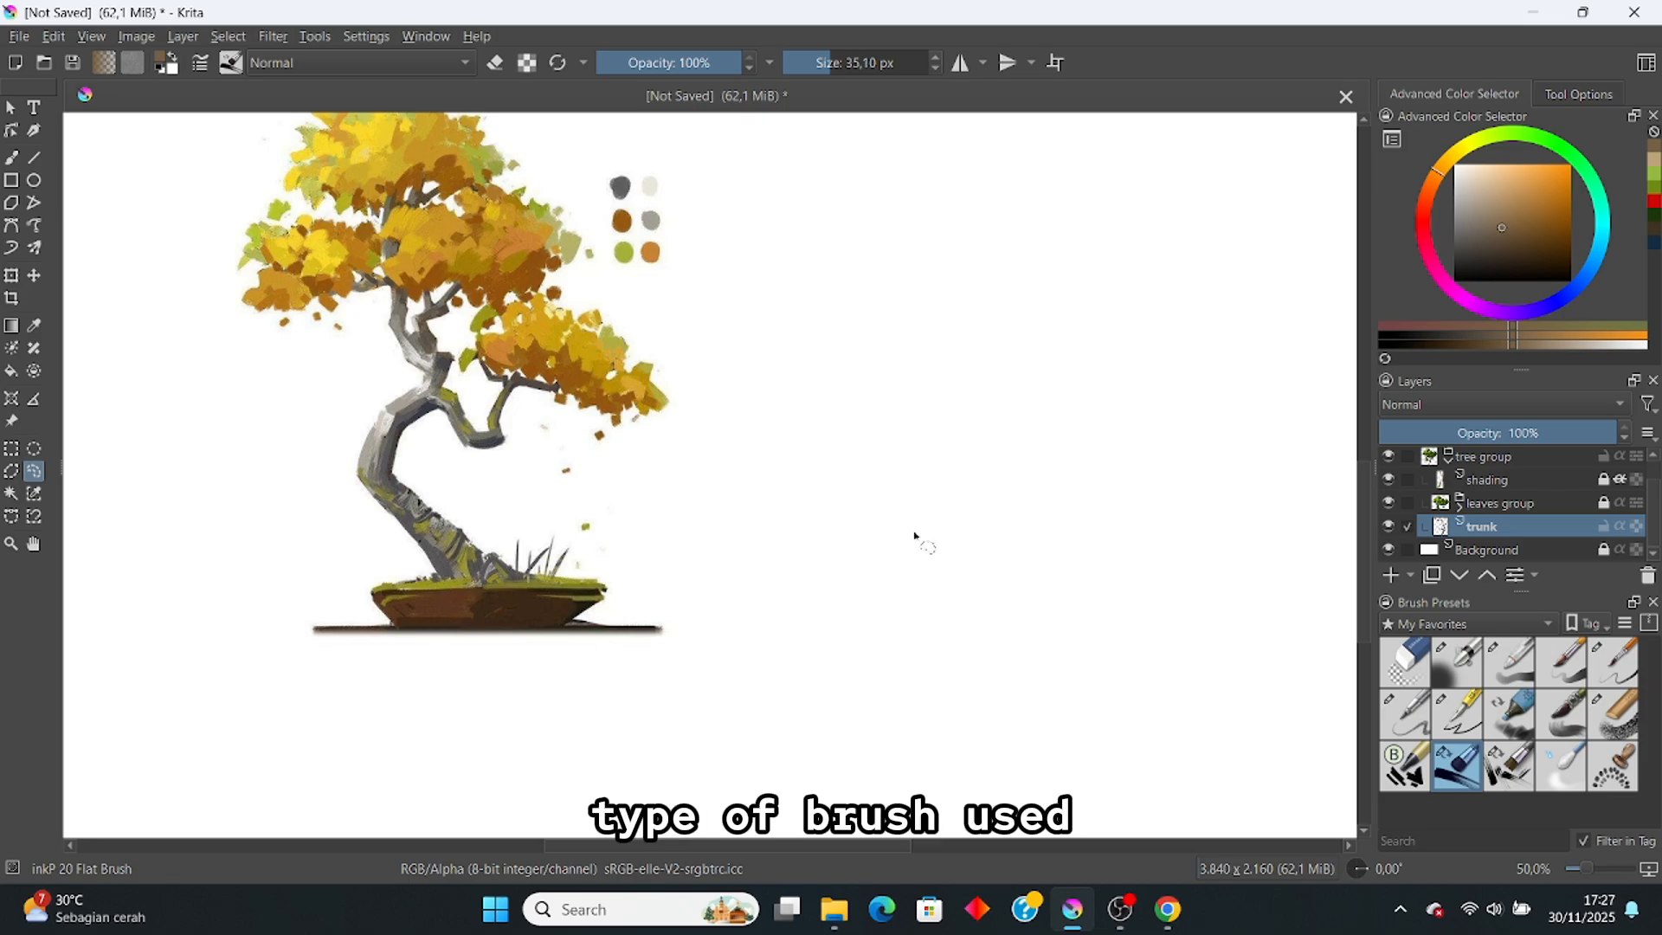
Step: Lasso the new trunk and branches right of the reference and fill them with its light grey
mouse_move(922, 509)
left_mouse_down()
mouse_move(837, 276)
mouse_move(878, 297)
mouse_move(893, 357)
mouse_move(942, 368)
mouse_move(981, 411)
mouse_move(1041, 376)
mouse_move(989, 313)
mouse_move(1025, 323)
mouse_move(1053, 385)
left_mouse_up()
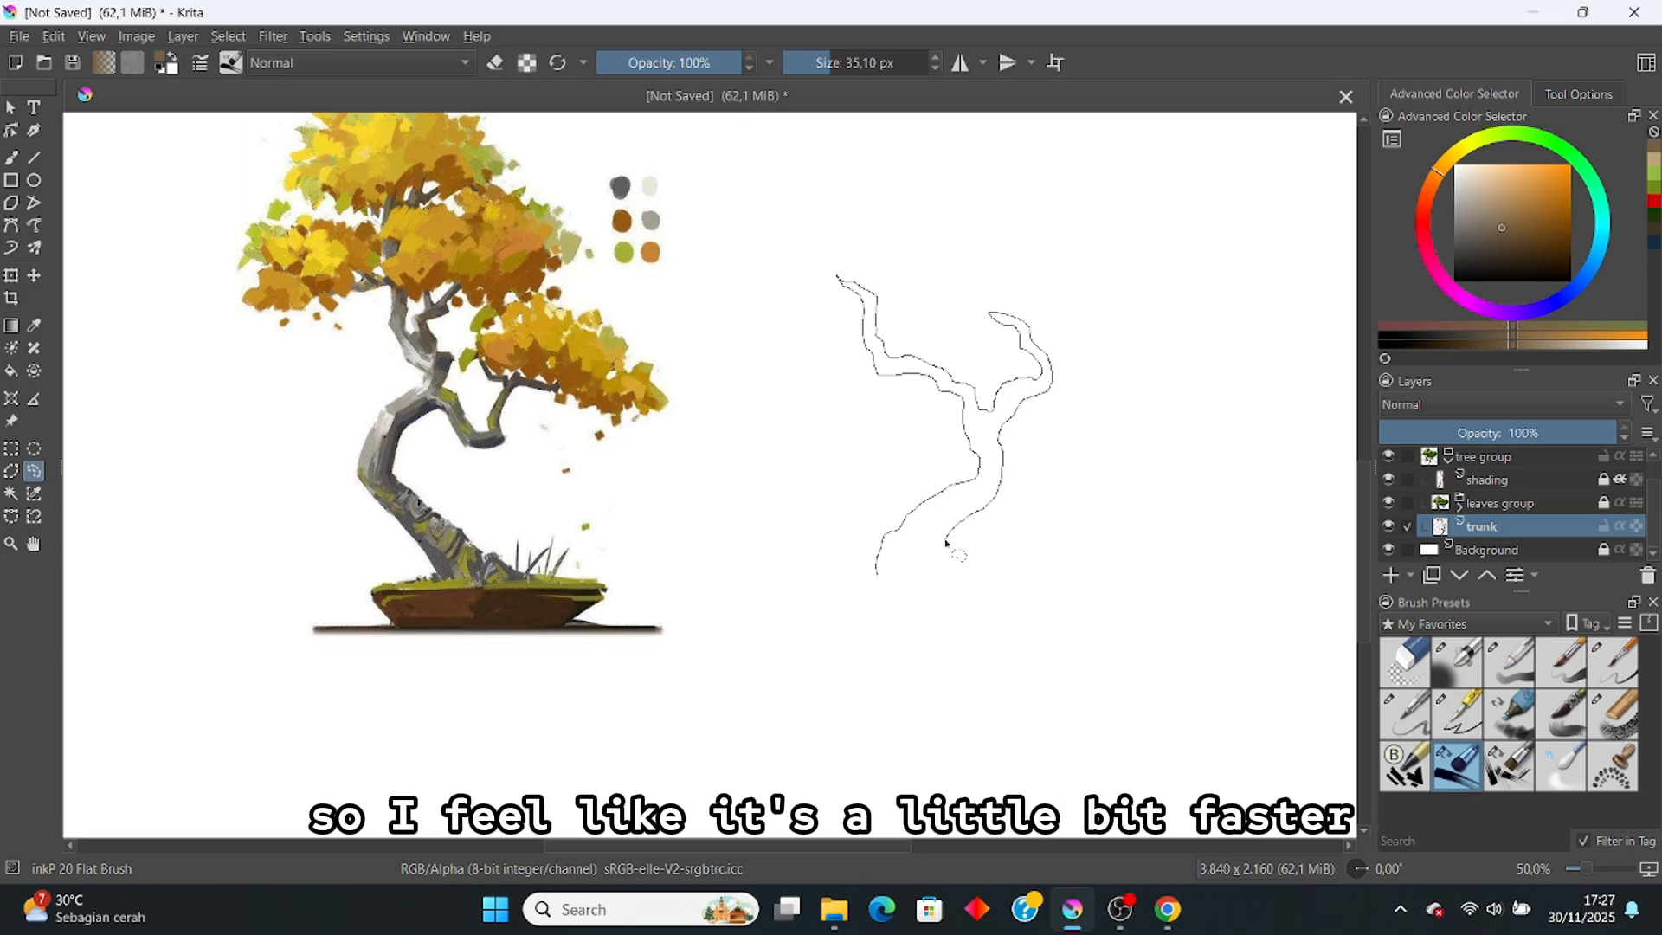
left_click_drag(935, 569, 939, 580)
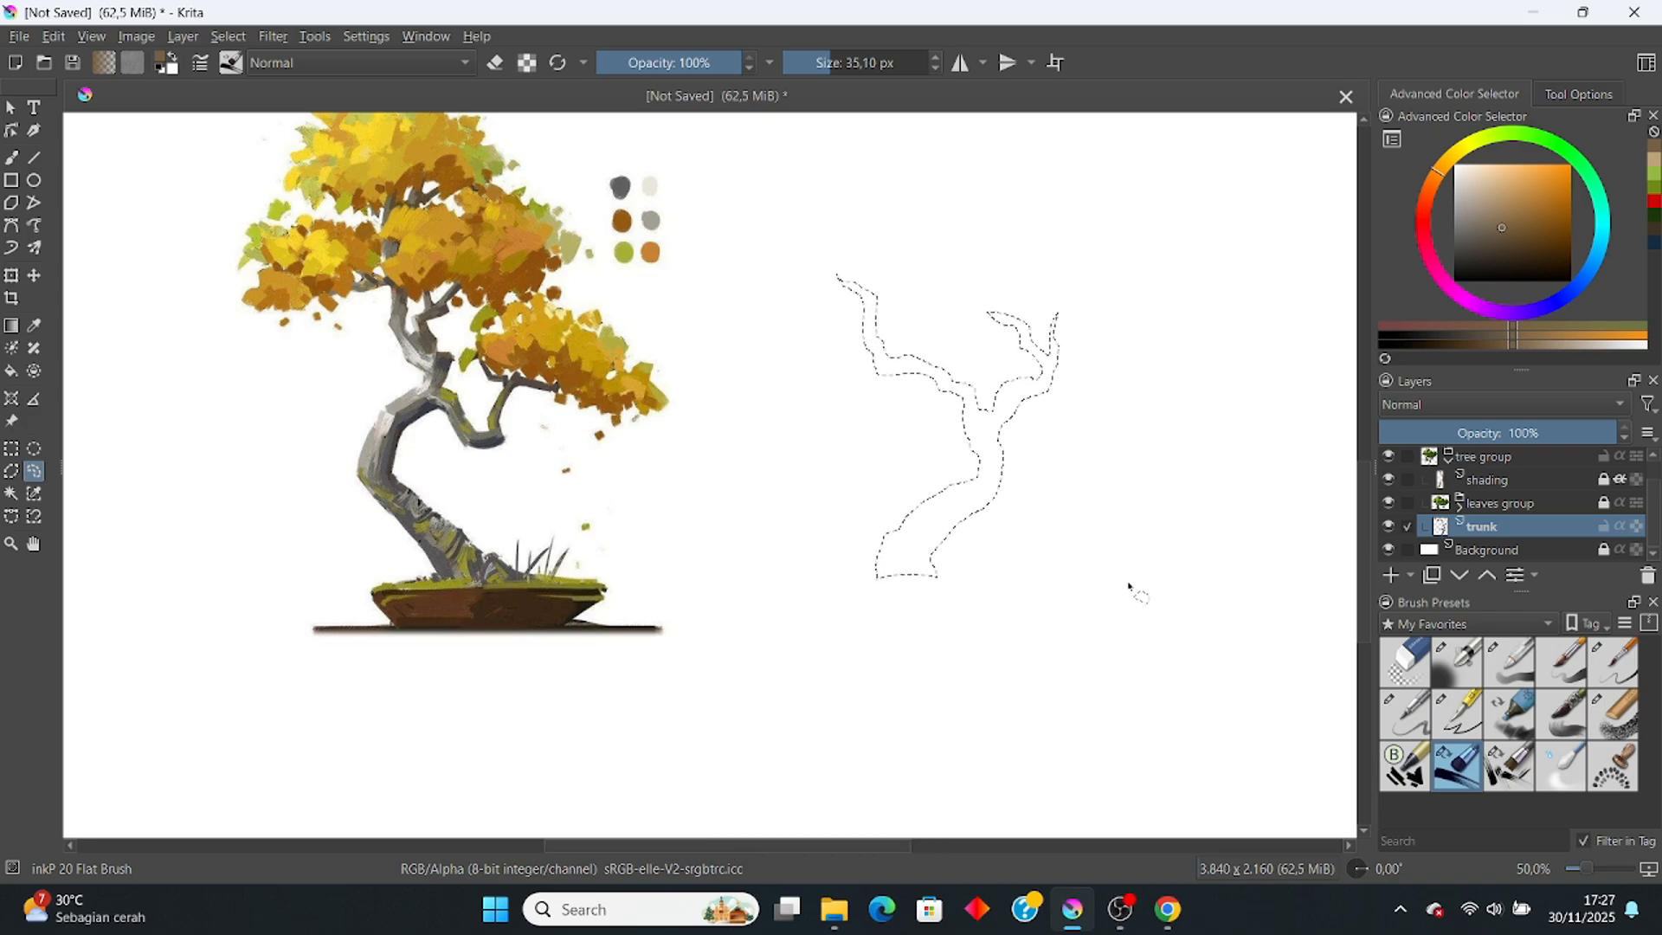
key("b")
left_click(376, 438, "ctrl")
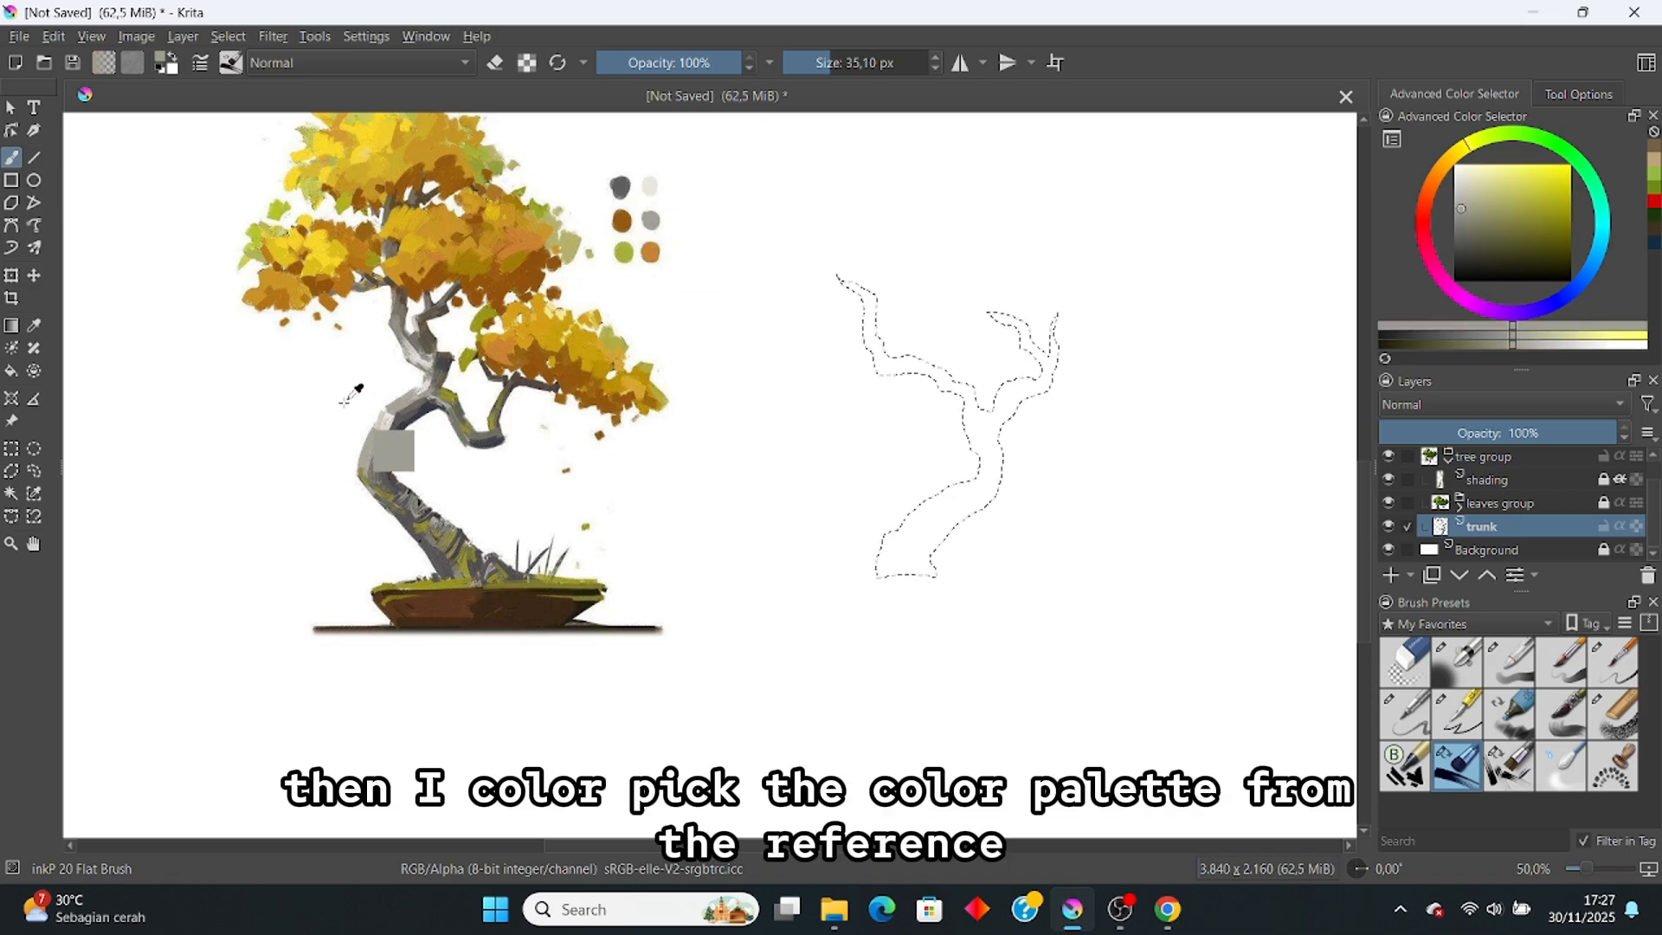
key("f")
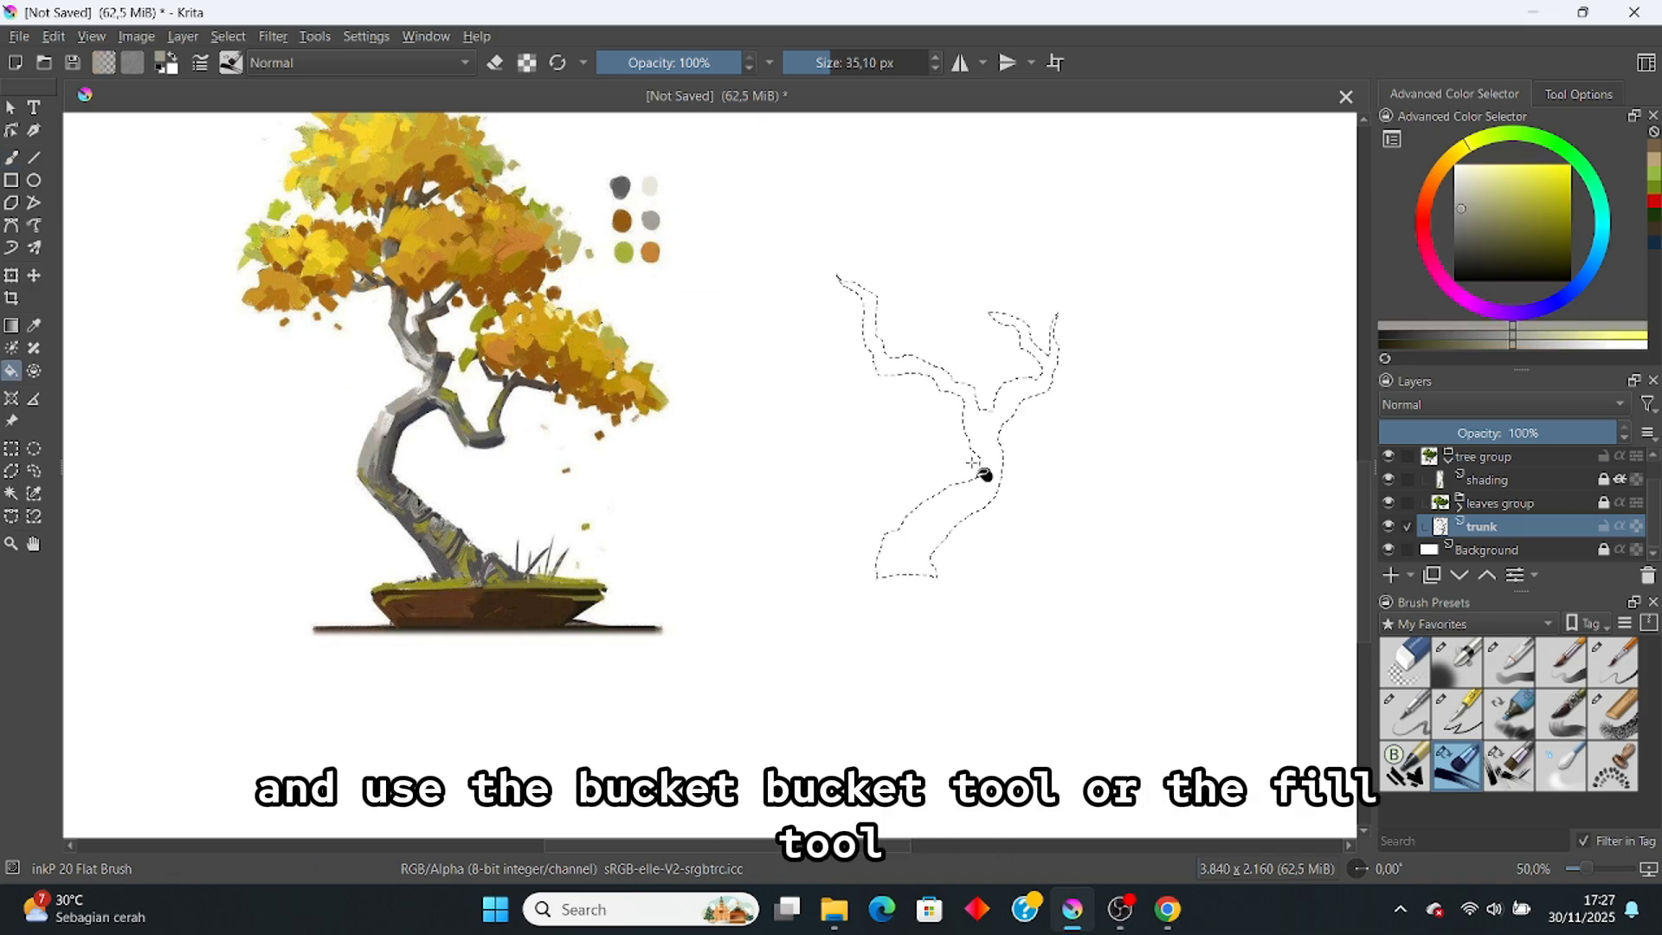
left_click(985, 500)
scroll(931, 480, "down", 1)
left_click_drag(871, 421, 877, 440)
scroll(881, 445, "up", 1)
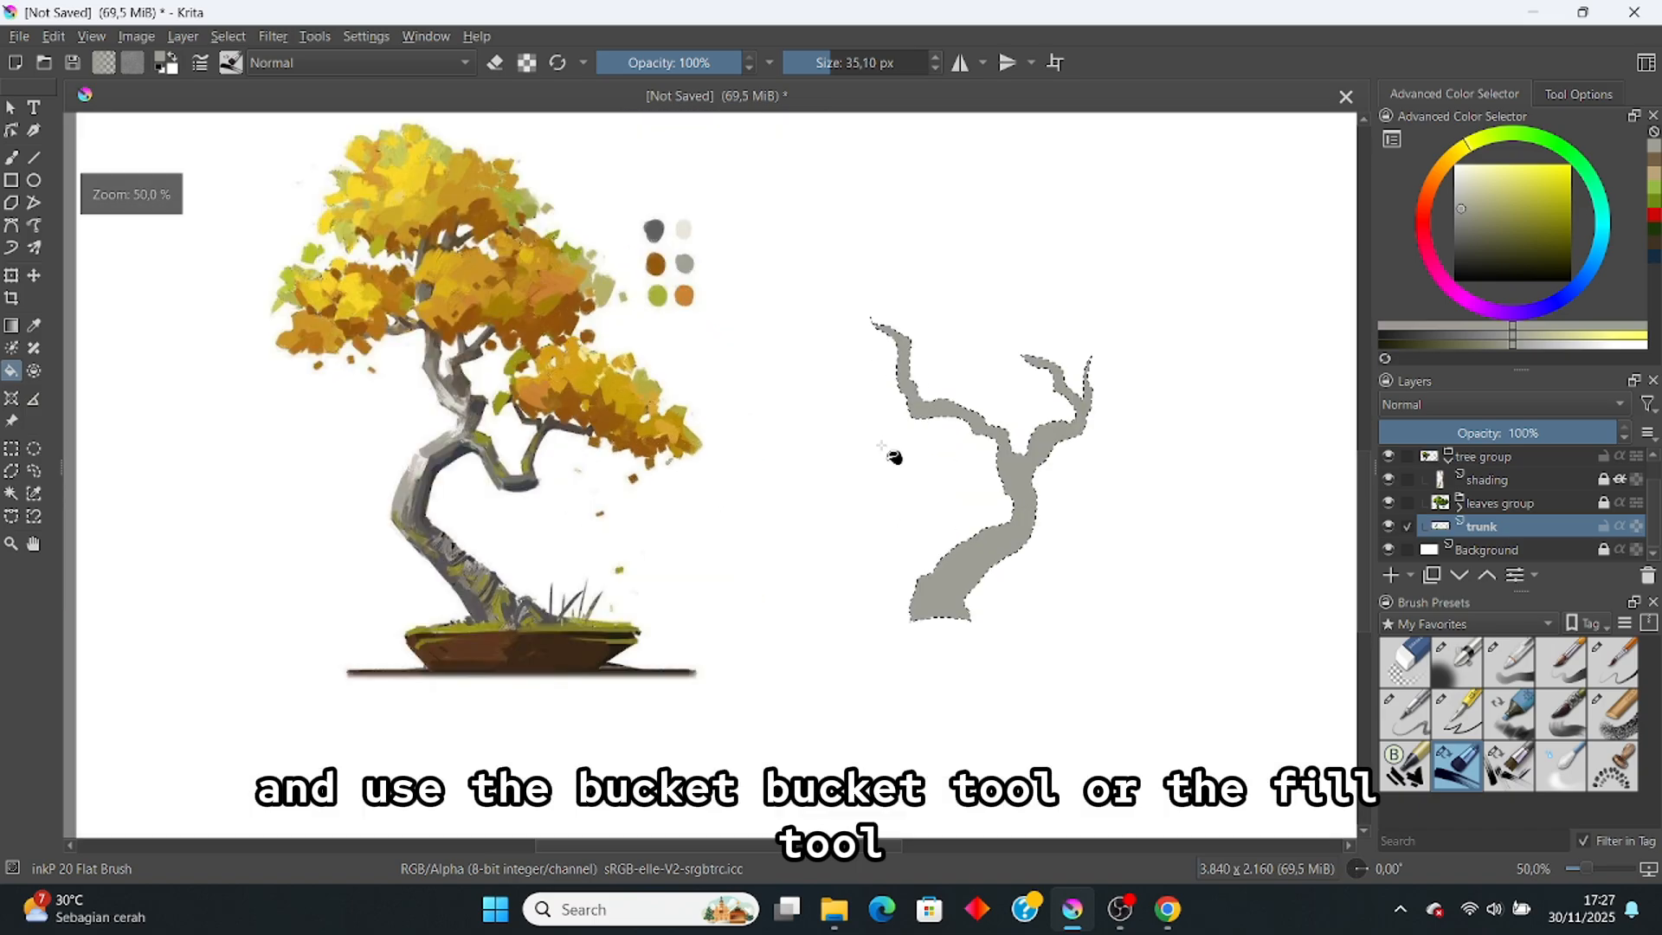
key("b")
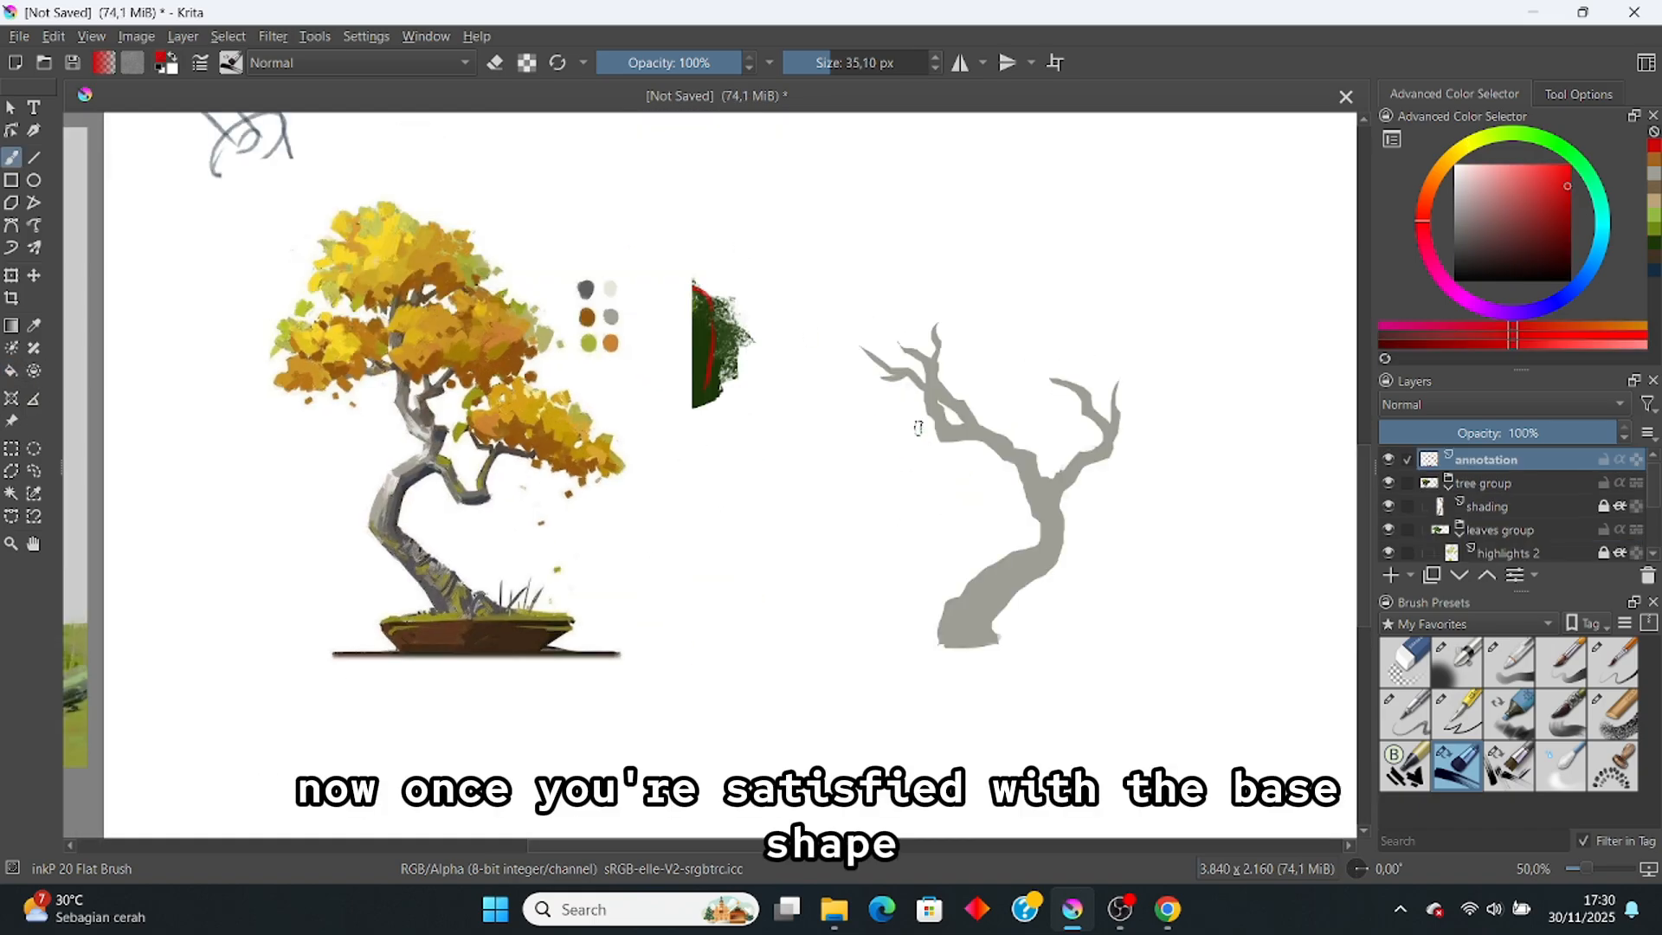
Step: Switch to the Basic-6 Details brush and undo the two stray red strokes
left_click(1612, 662)
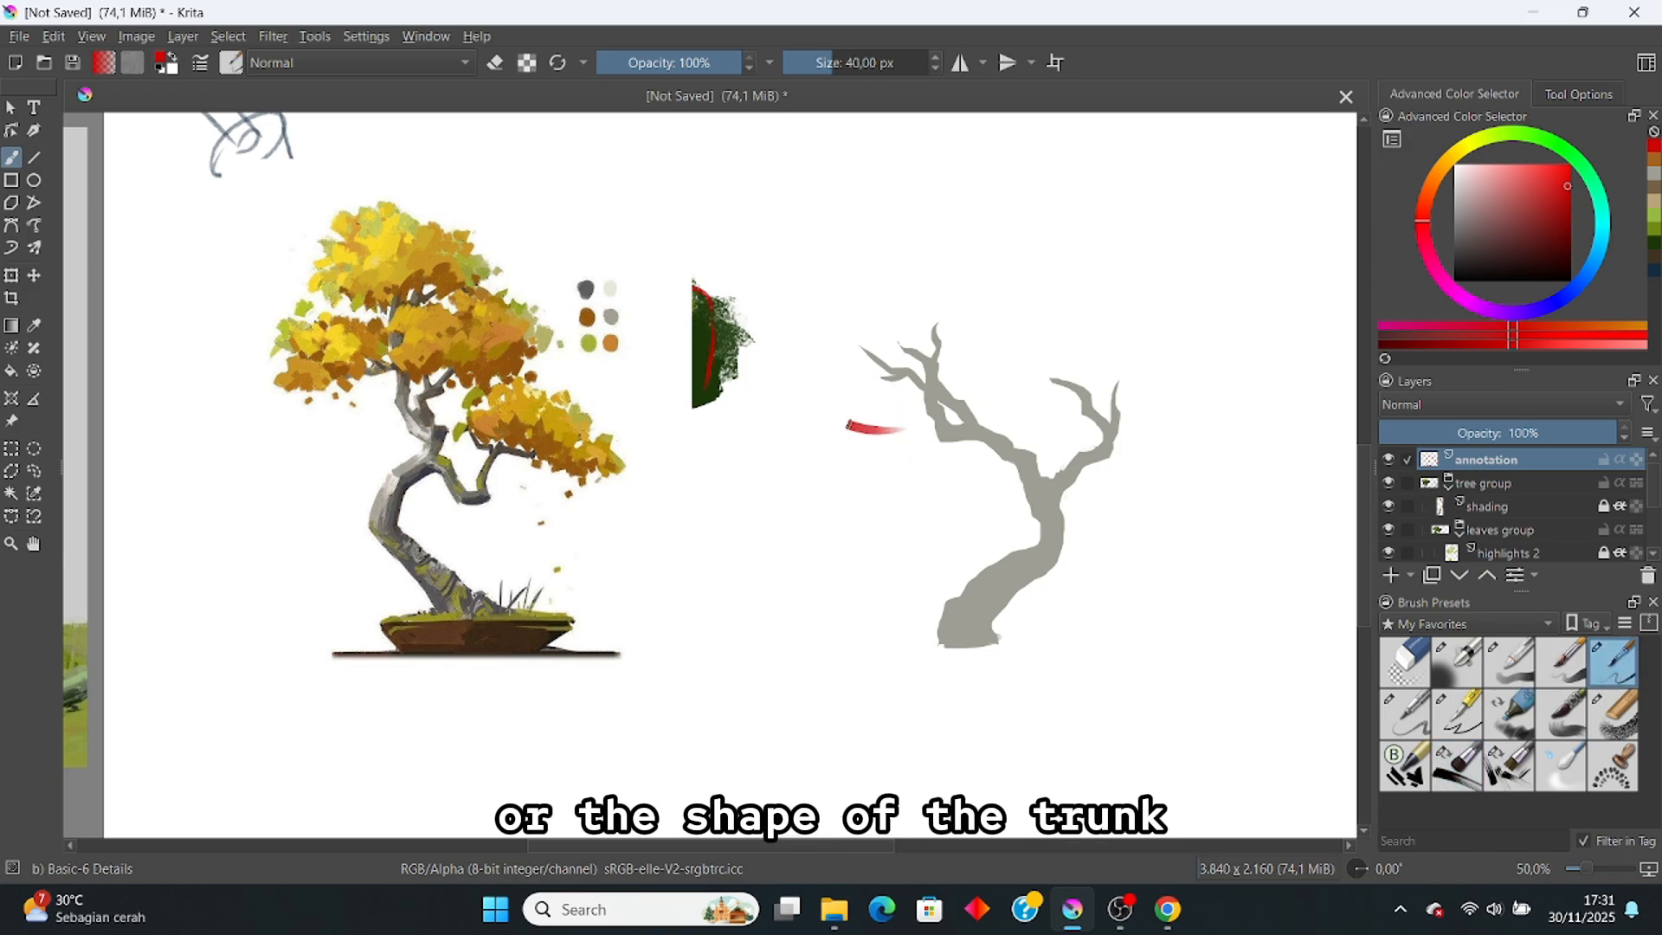
key("ctrl+z")
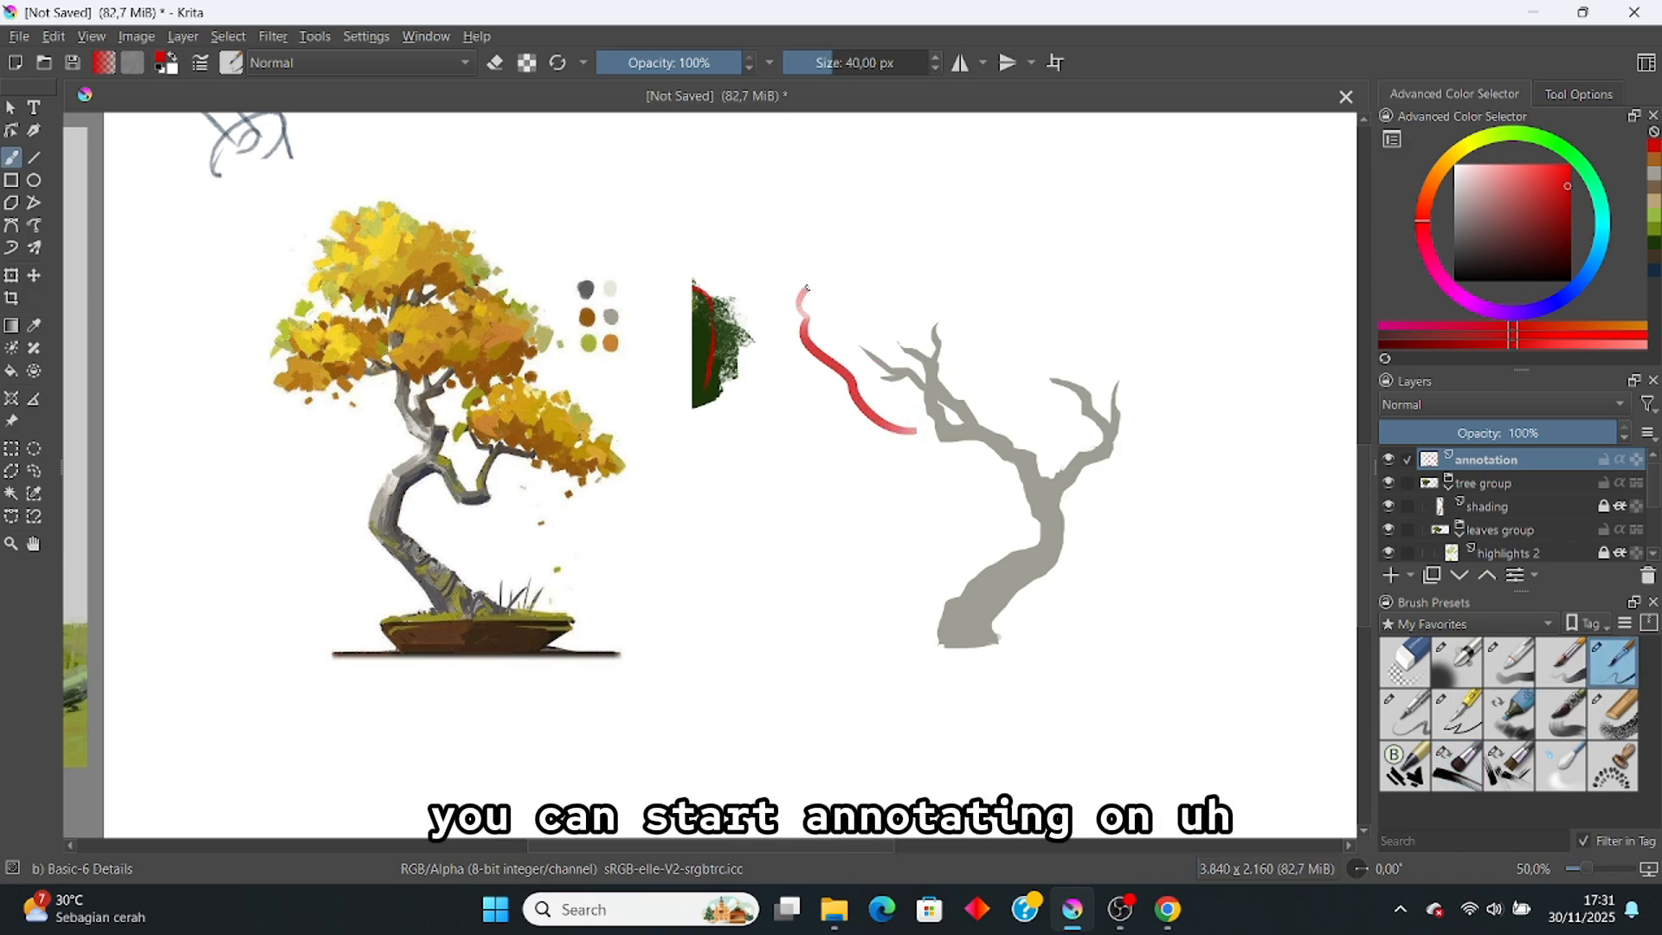
key("ctrl+z")
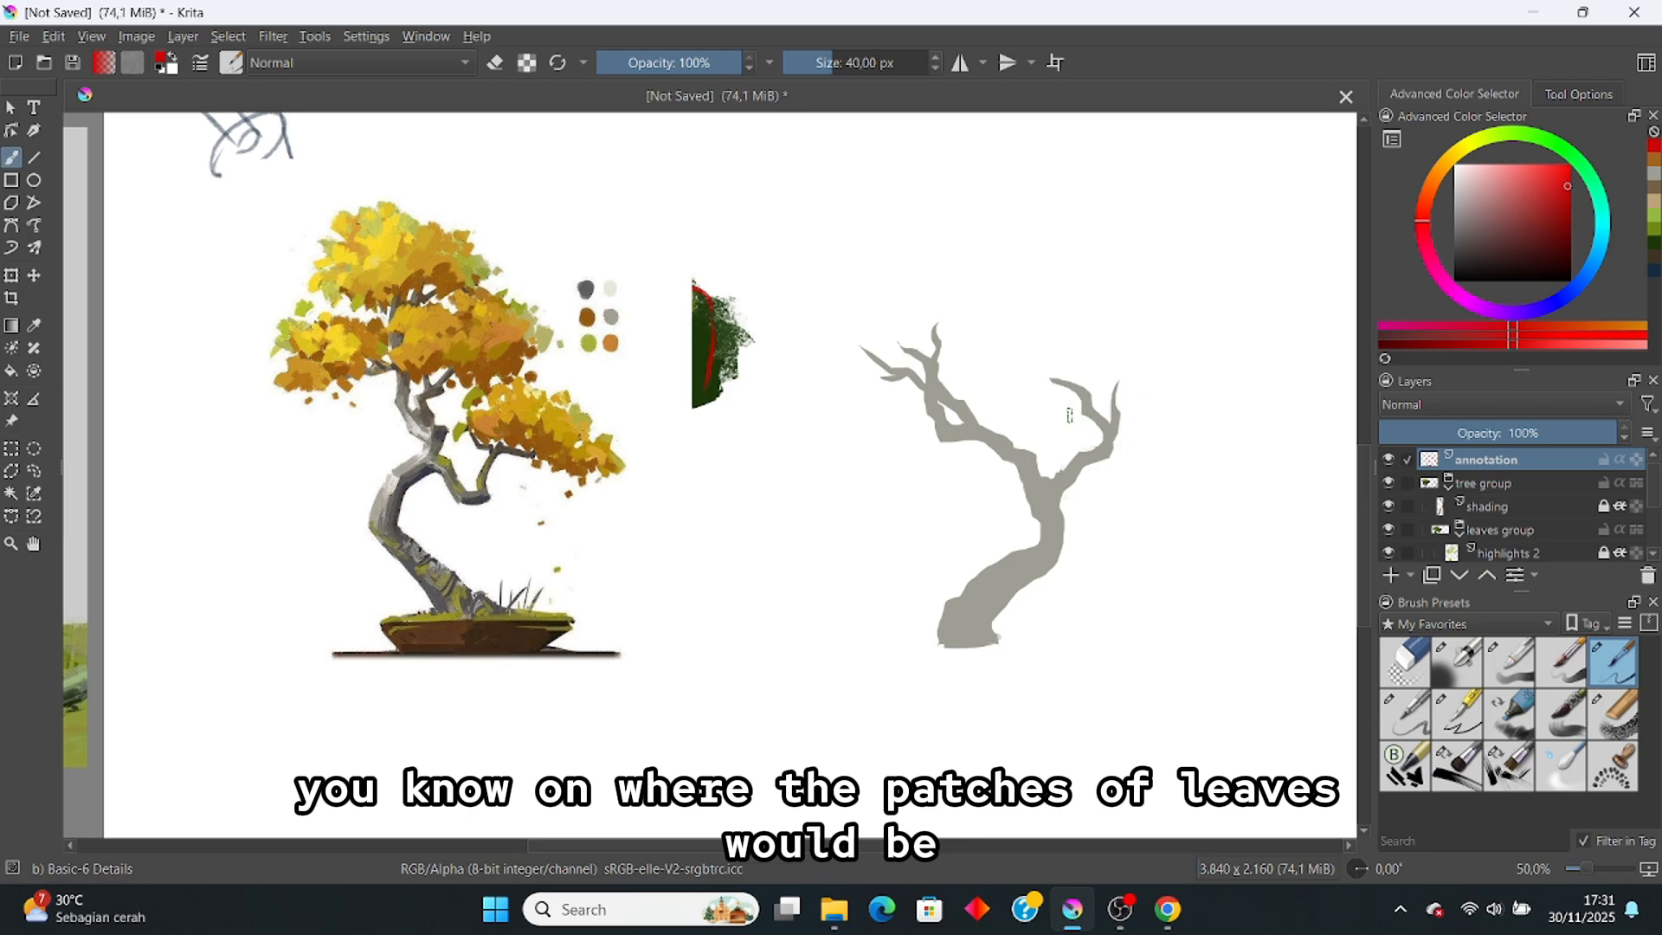
Step: Loop red outlines around the top, trunk and left leaf clusters, then fade the layer to 42%
mouse_move(1050, 412)
left_mouse_down()
mouse_move(1020, 358)
mouse_move(1057, 326)
mouse_move(1124, 320)
mouse_move(1195, 363)
mouse_move(1012, 373)
mouse_move(1046, 339)
mouse_move(1139, 358)
mouse_move(1186, 389)
mouse_move(1157, 425)
mouse_move(1099, 448)
left_mouse_up()
key("ctrl+z")
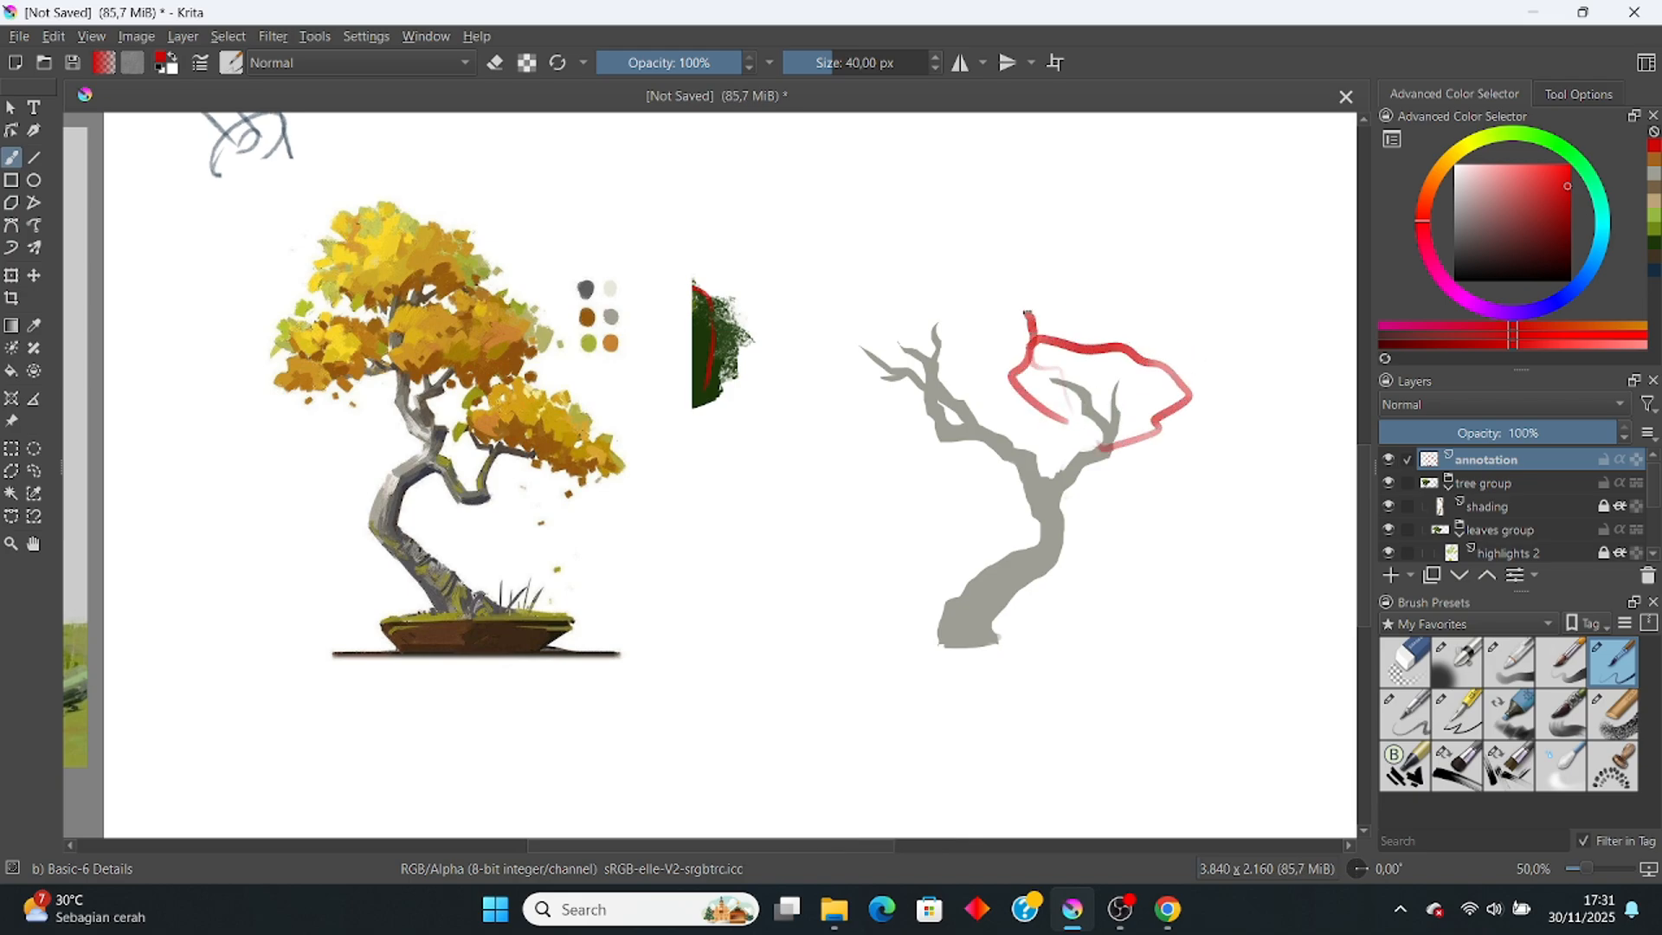
mouse_move(1027, 314)
left_mouse_down()
mouse_move(956, 276)
mouse_move(843, 261)
mouse_move(830, 350)
mouse_move(869, 383)
mouse_move(944, 381)
mouse_move(817, 376)
mouse_move(863, 445)
mouse_move(955, 408)
mouse_move(1019, 469)
left_mouse_up()
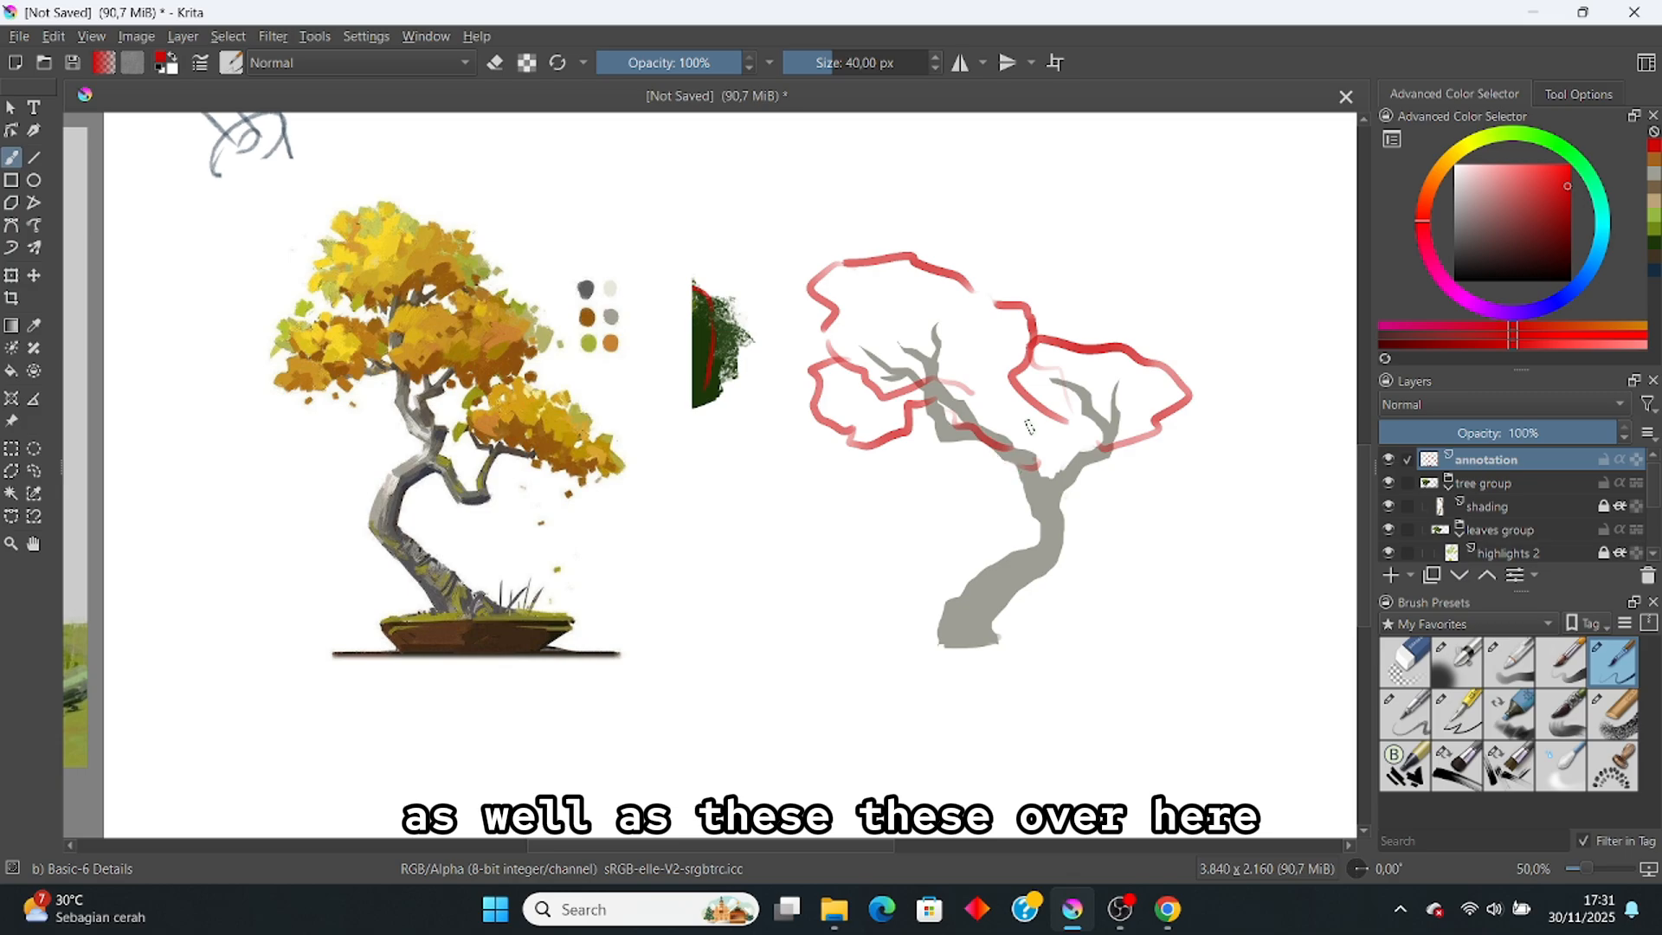
left_click_drag(958, 419, 1048, 391)
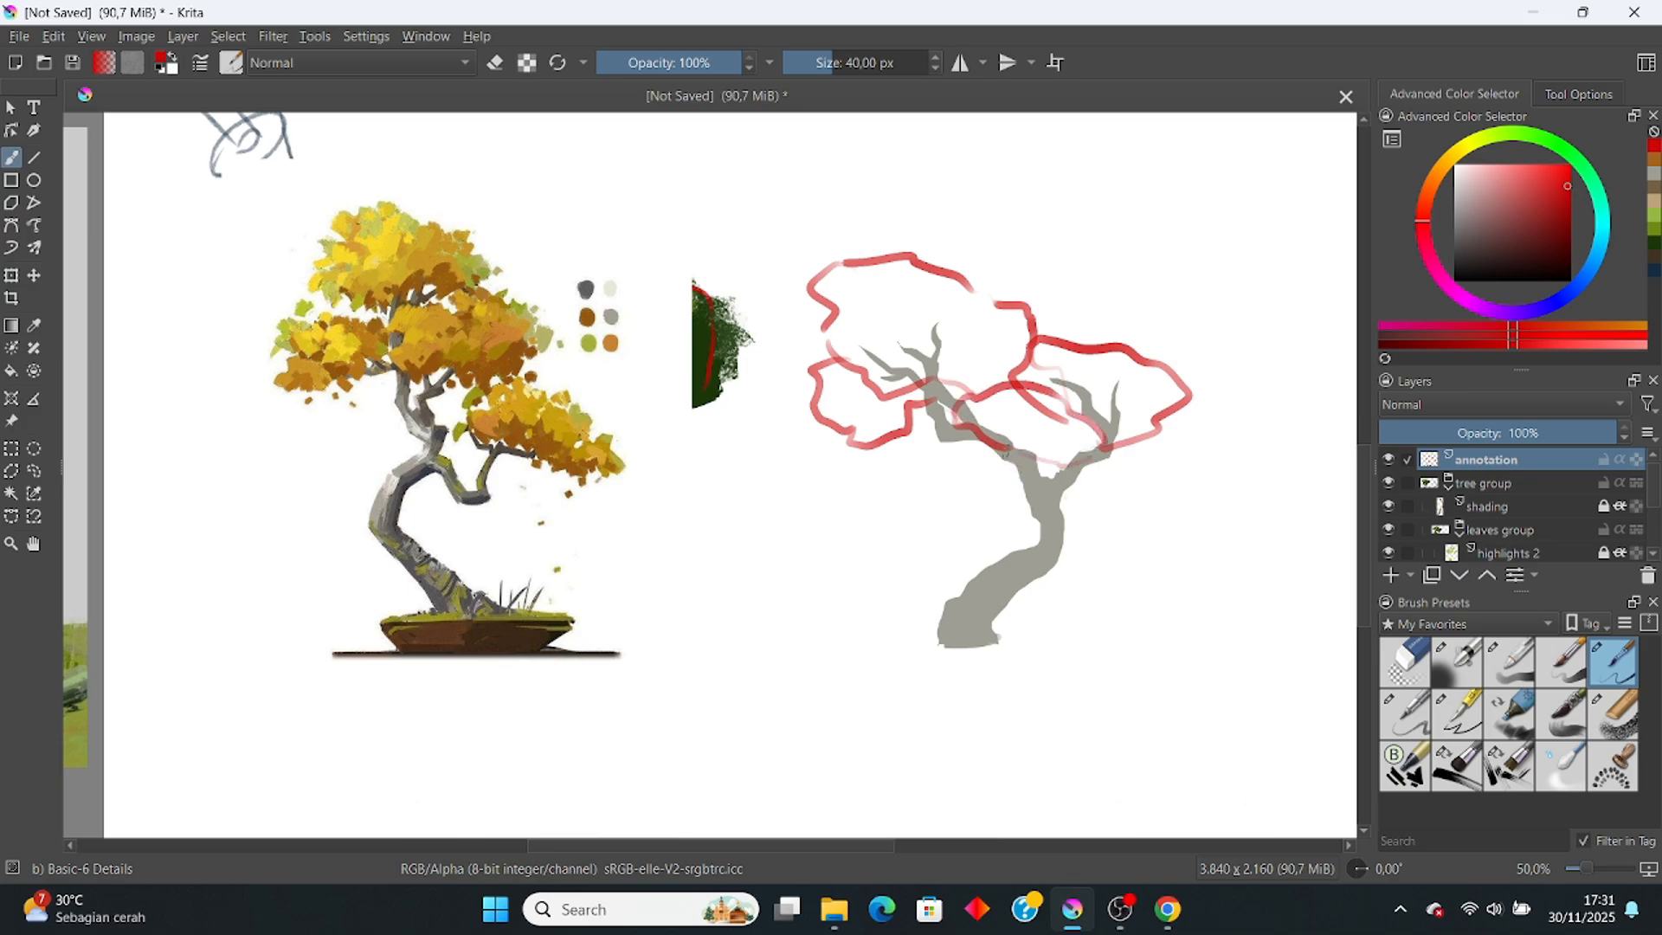
left_click_drag(979, 462, 902, 441)
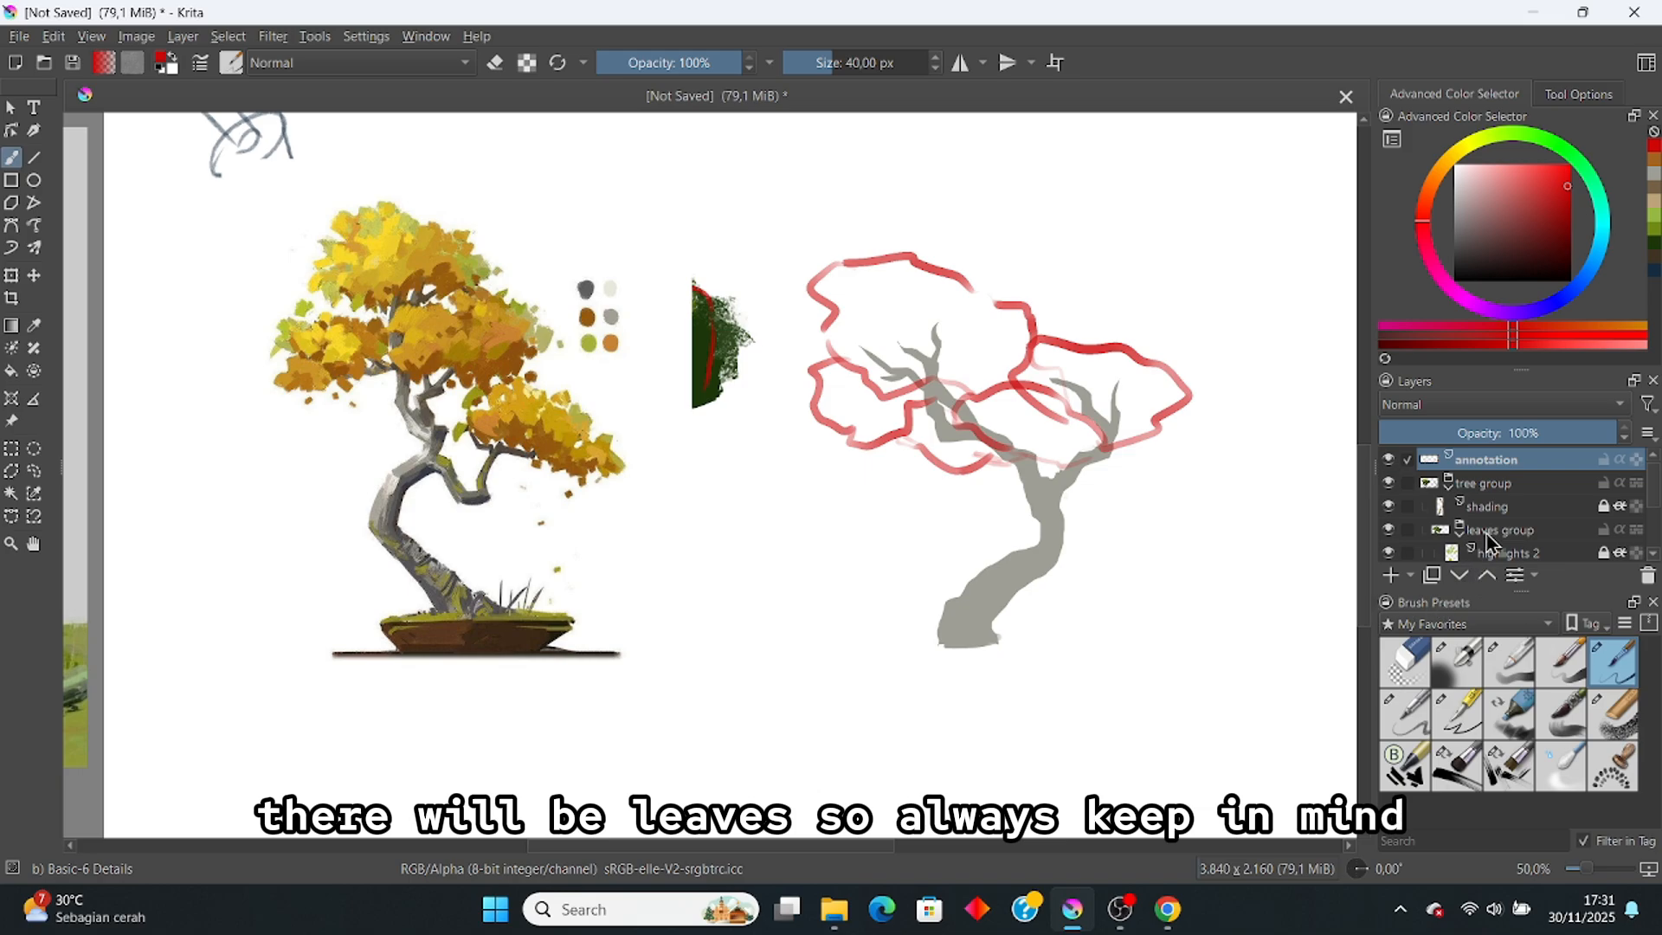
left_click(1479, 433)
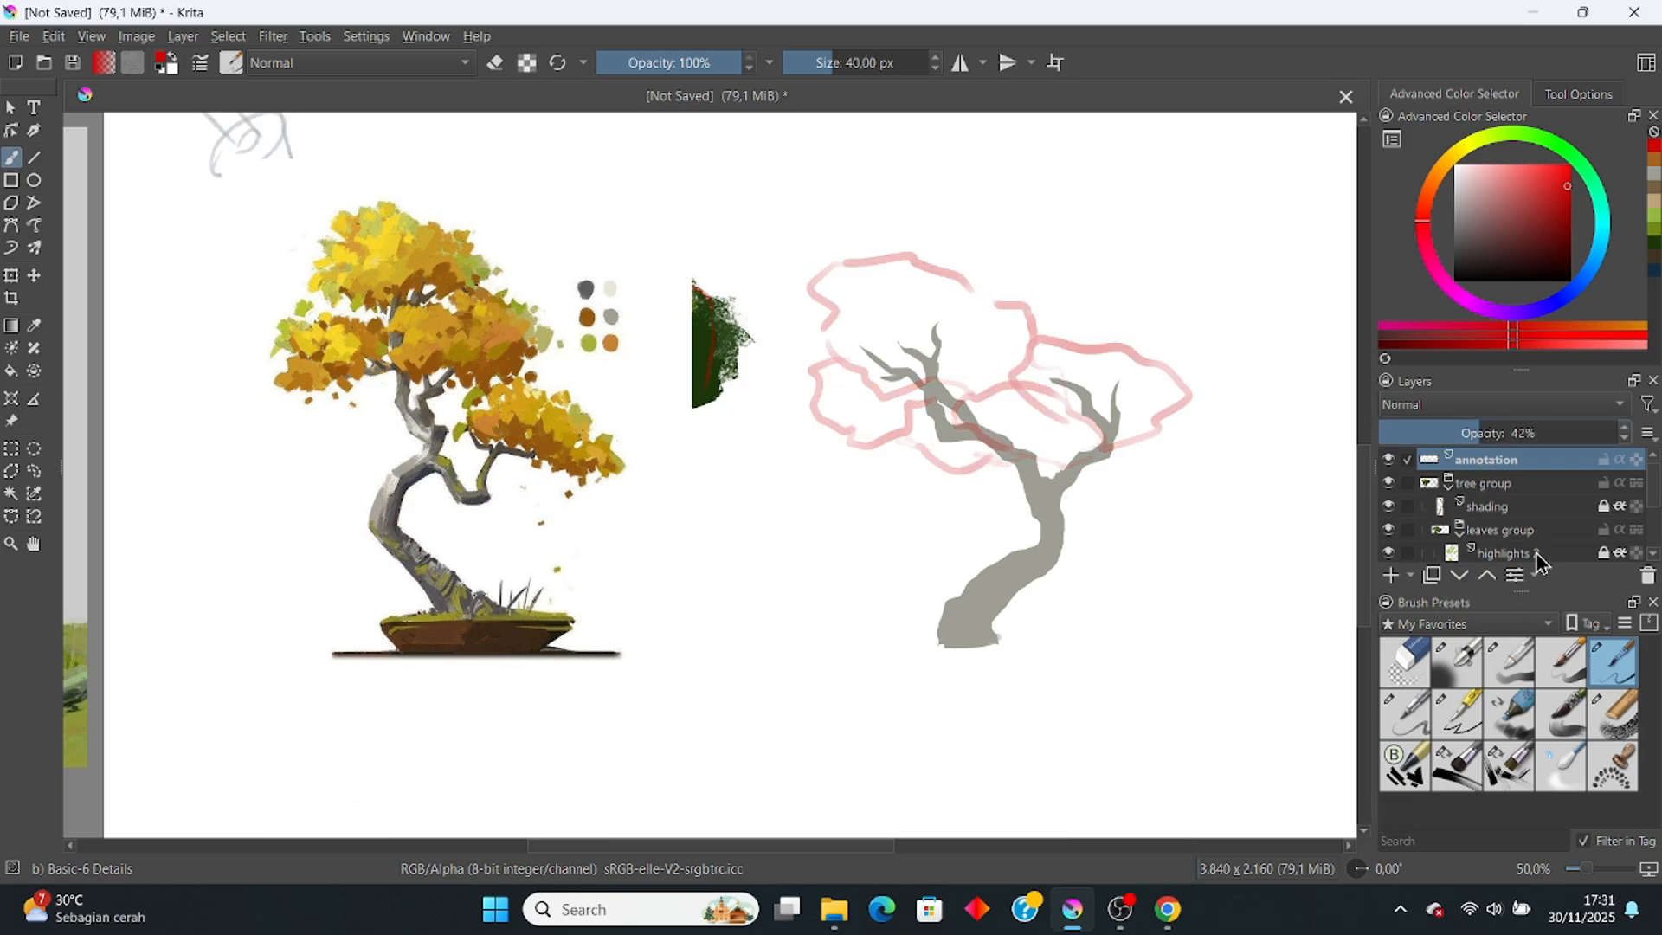
Step: Select the leaves layer, the flat brush and a dark brown palette swatch
left_click(1540, 507)
left_click(1558, 553)
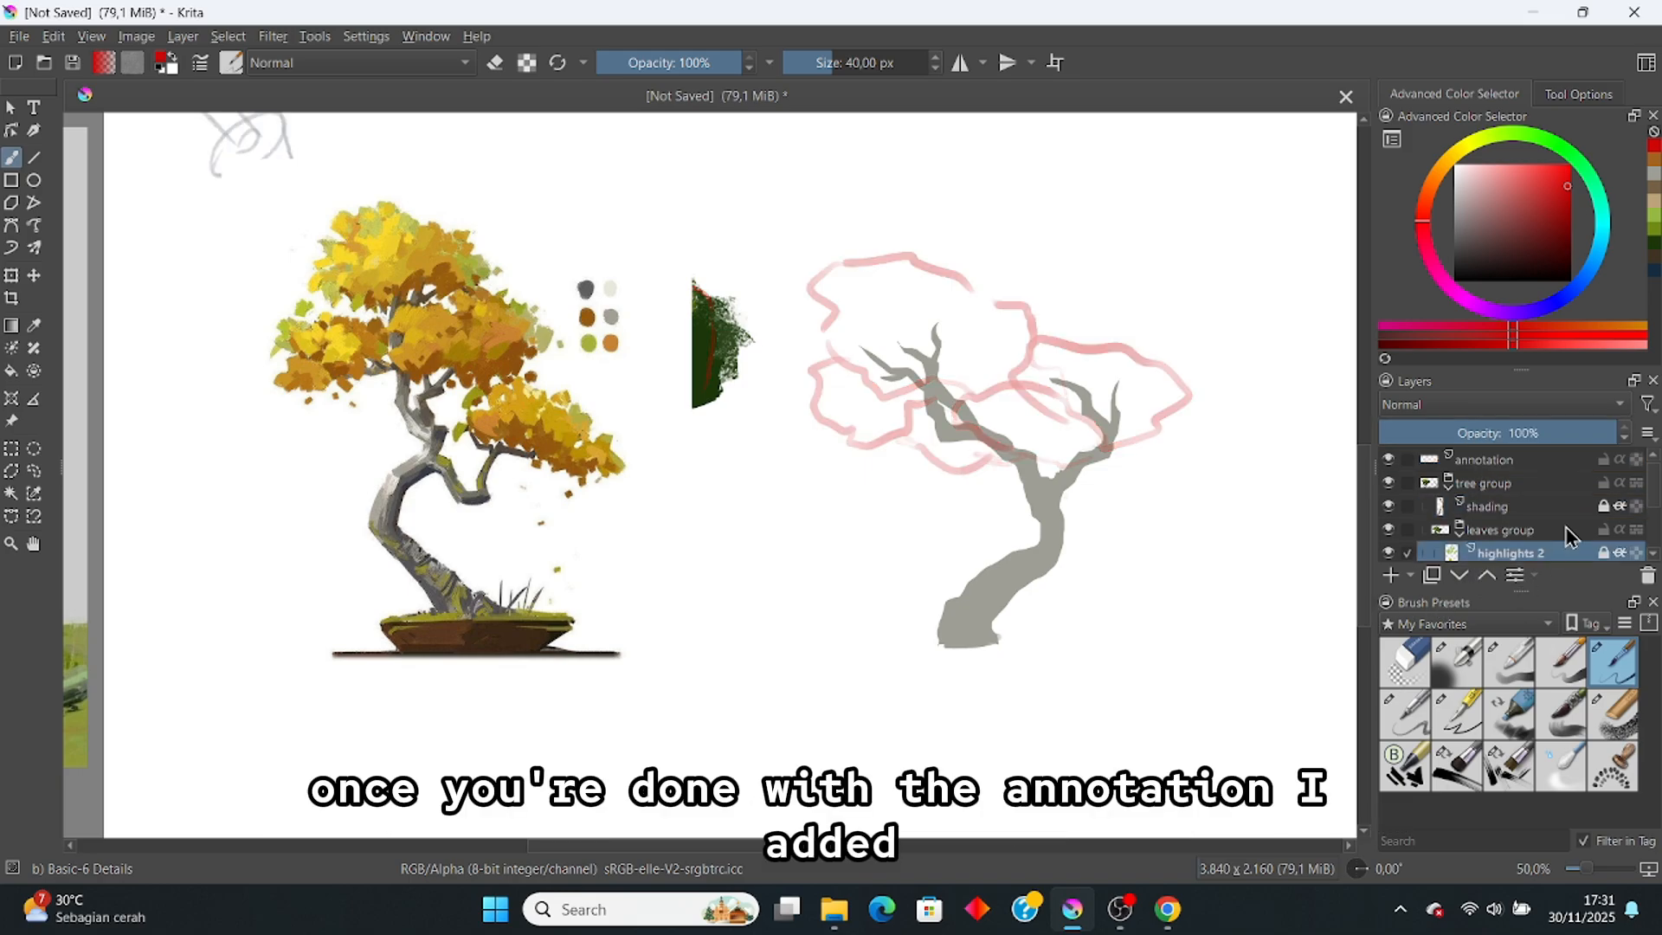
scroll(1562, 537, "down", 2)
left_click(1555, 526)
left_click(1546, 503)
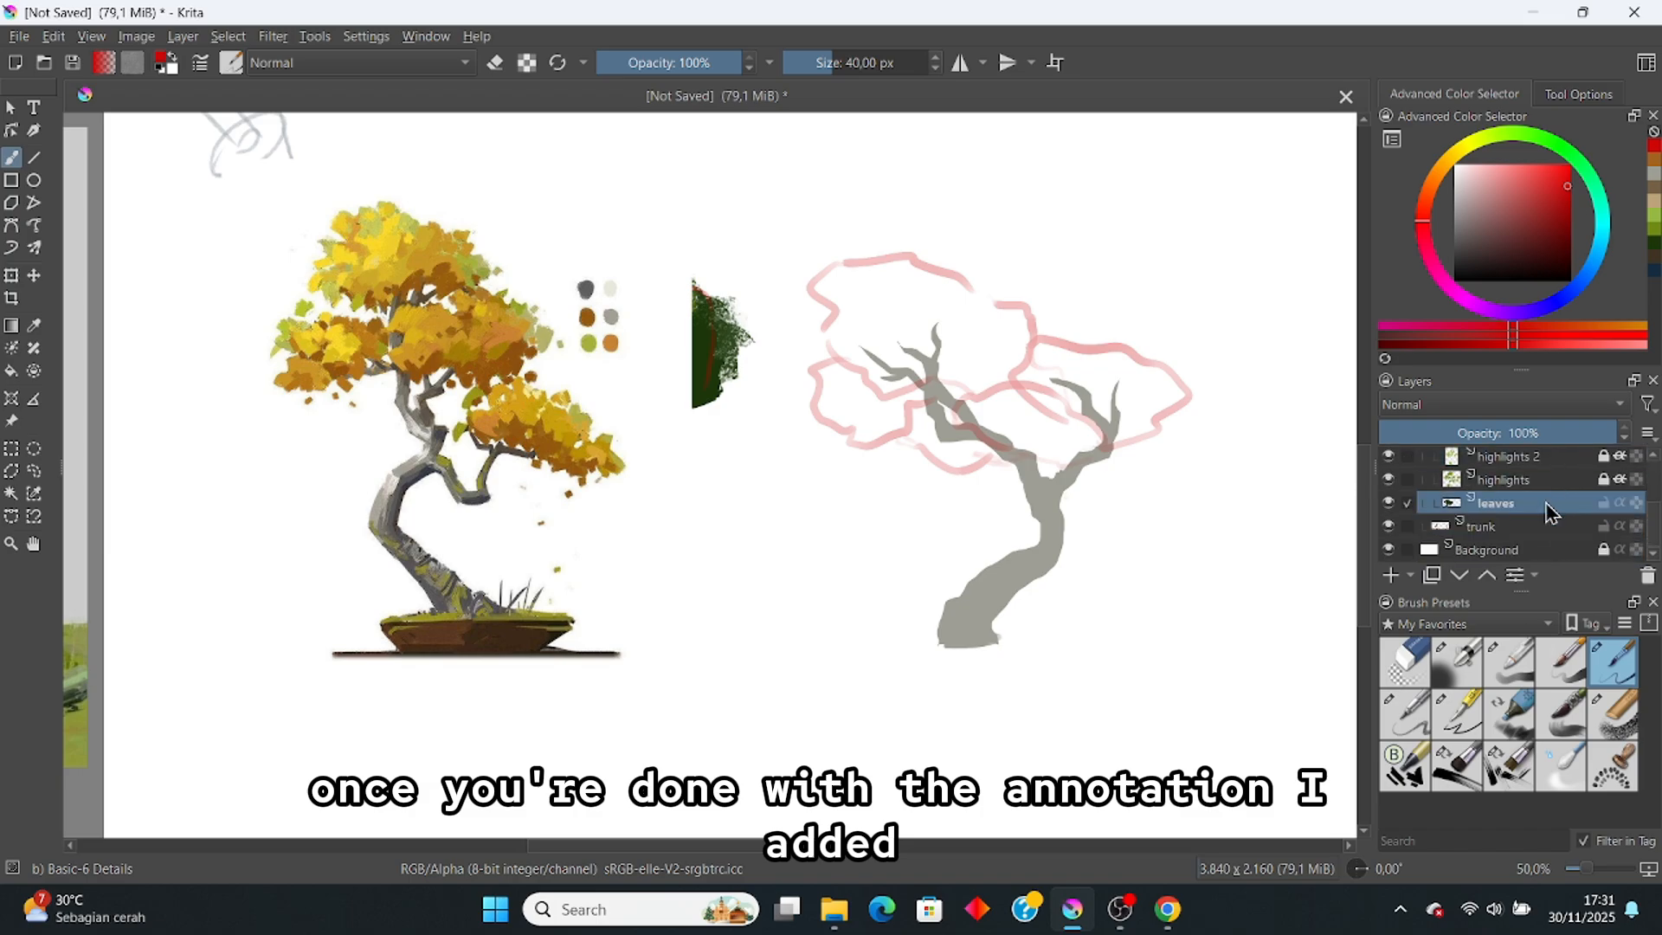
left_click(1461, 766)
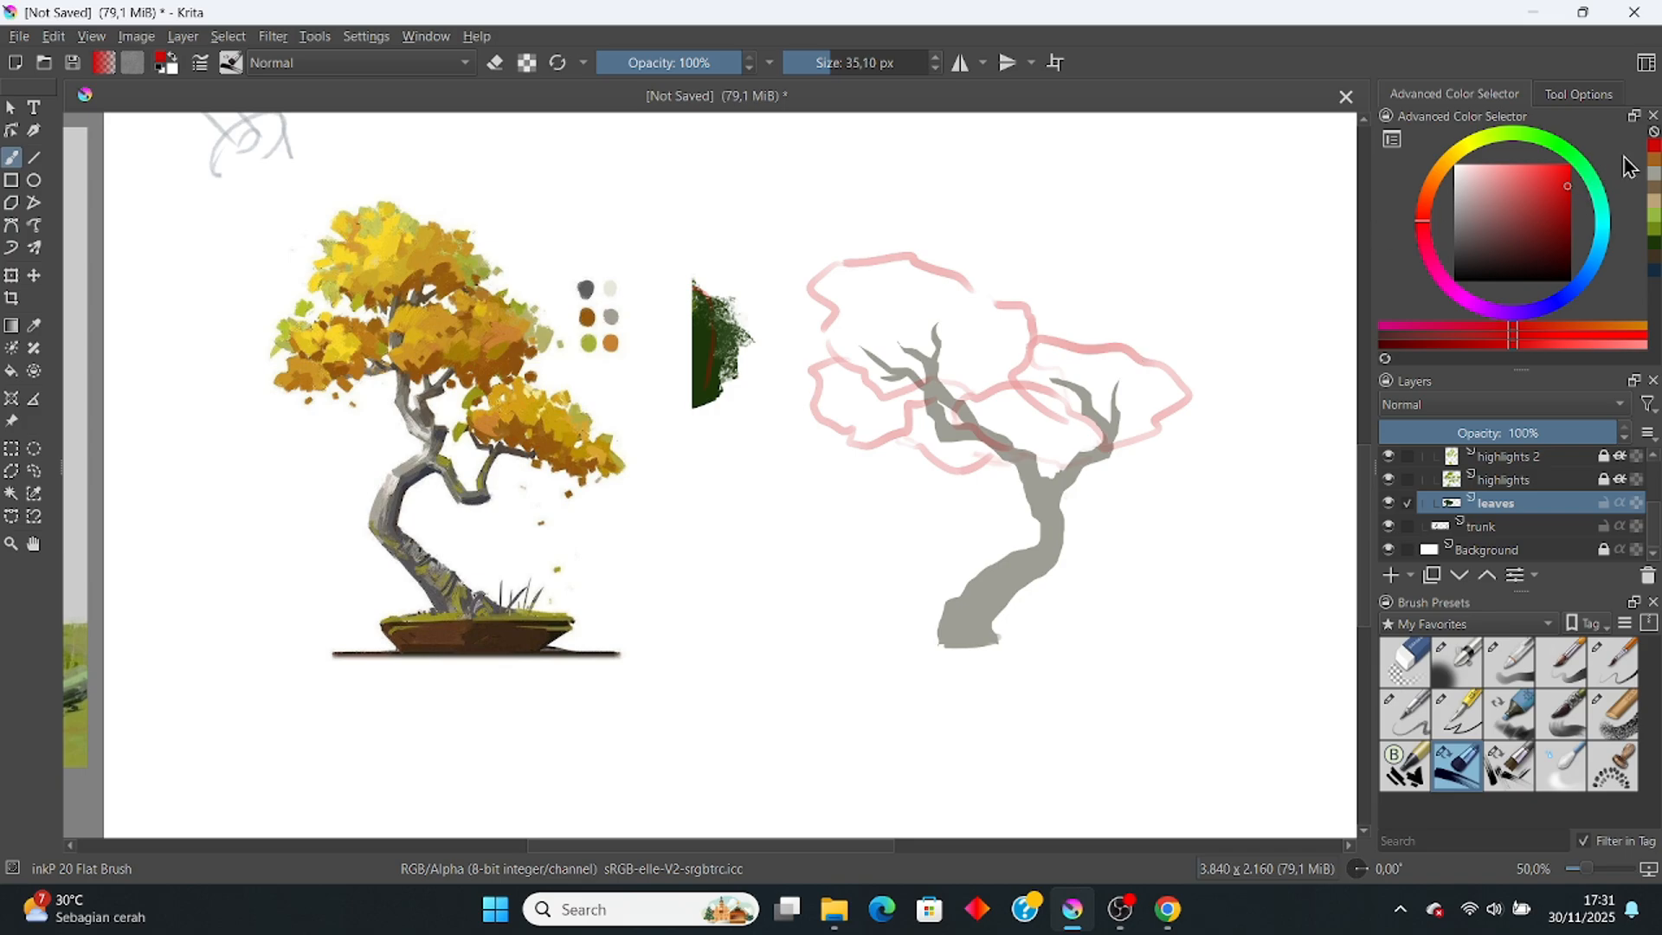
left_click(611, 343, "ctrl")
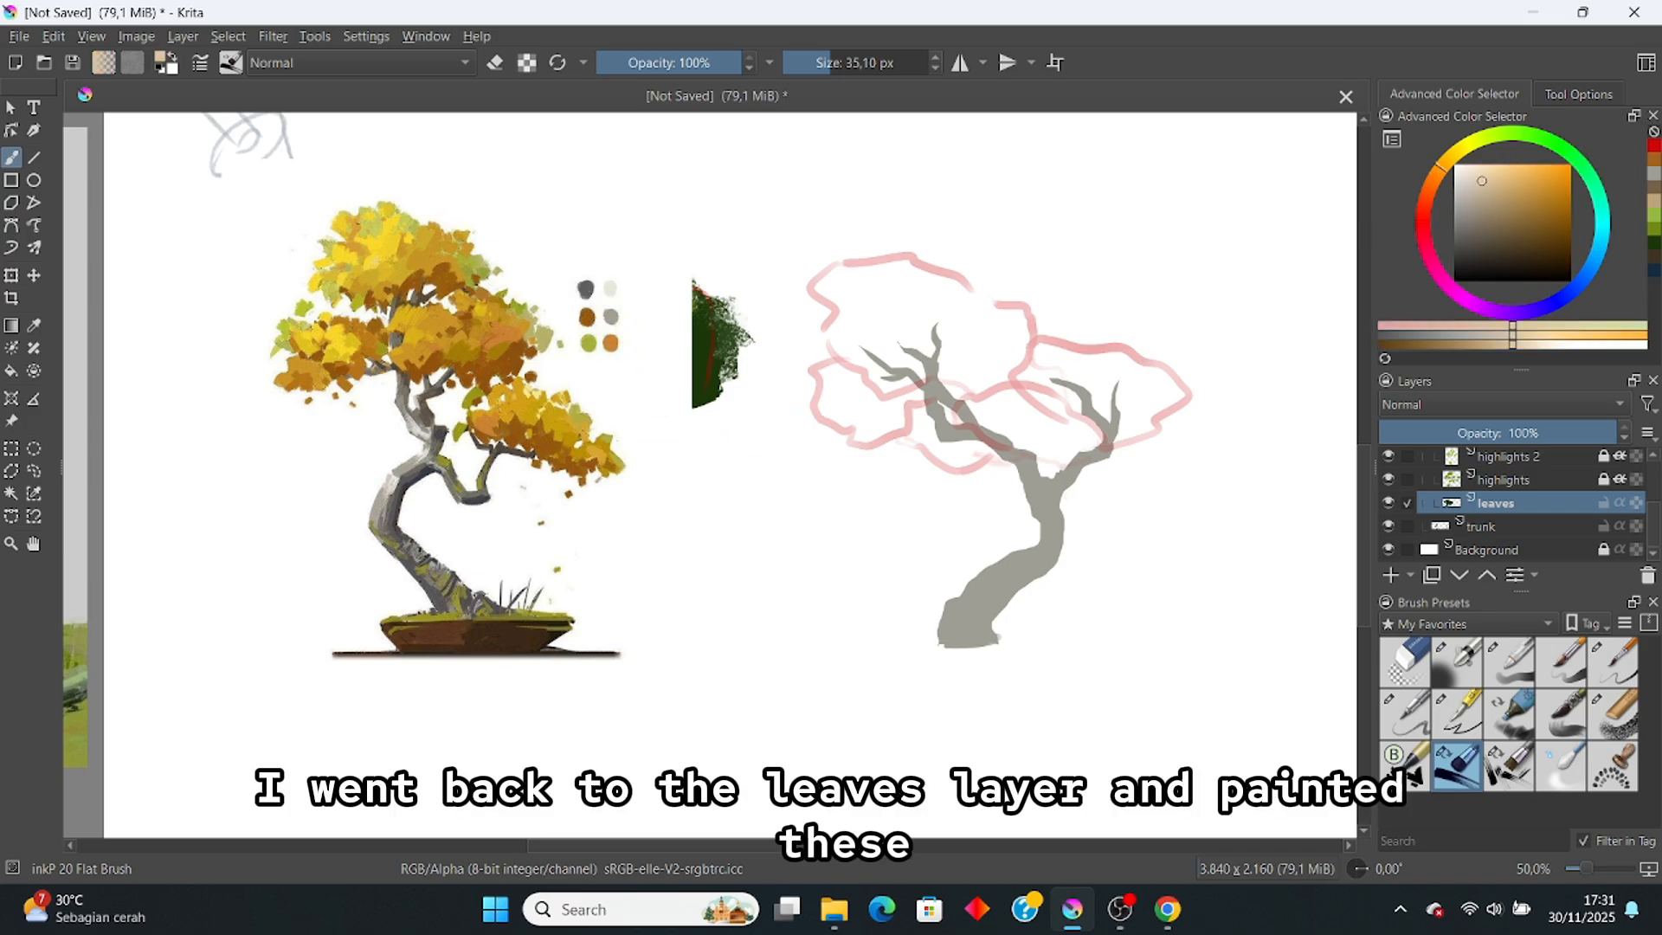
left_click(585, 320, "ctrl")
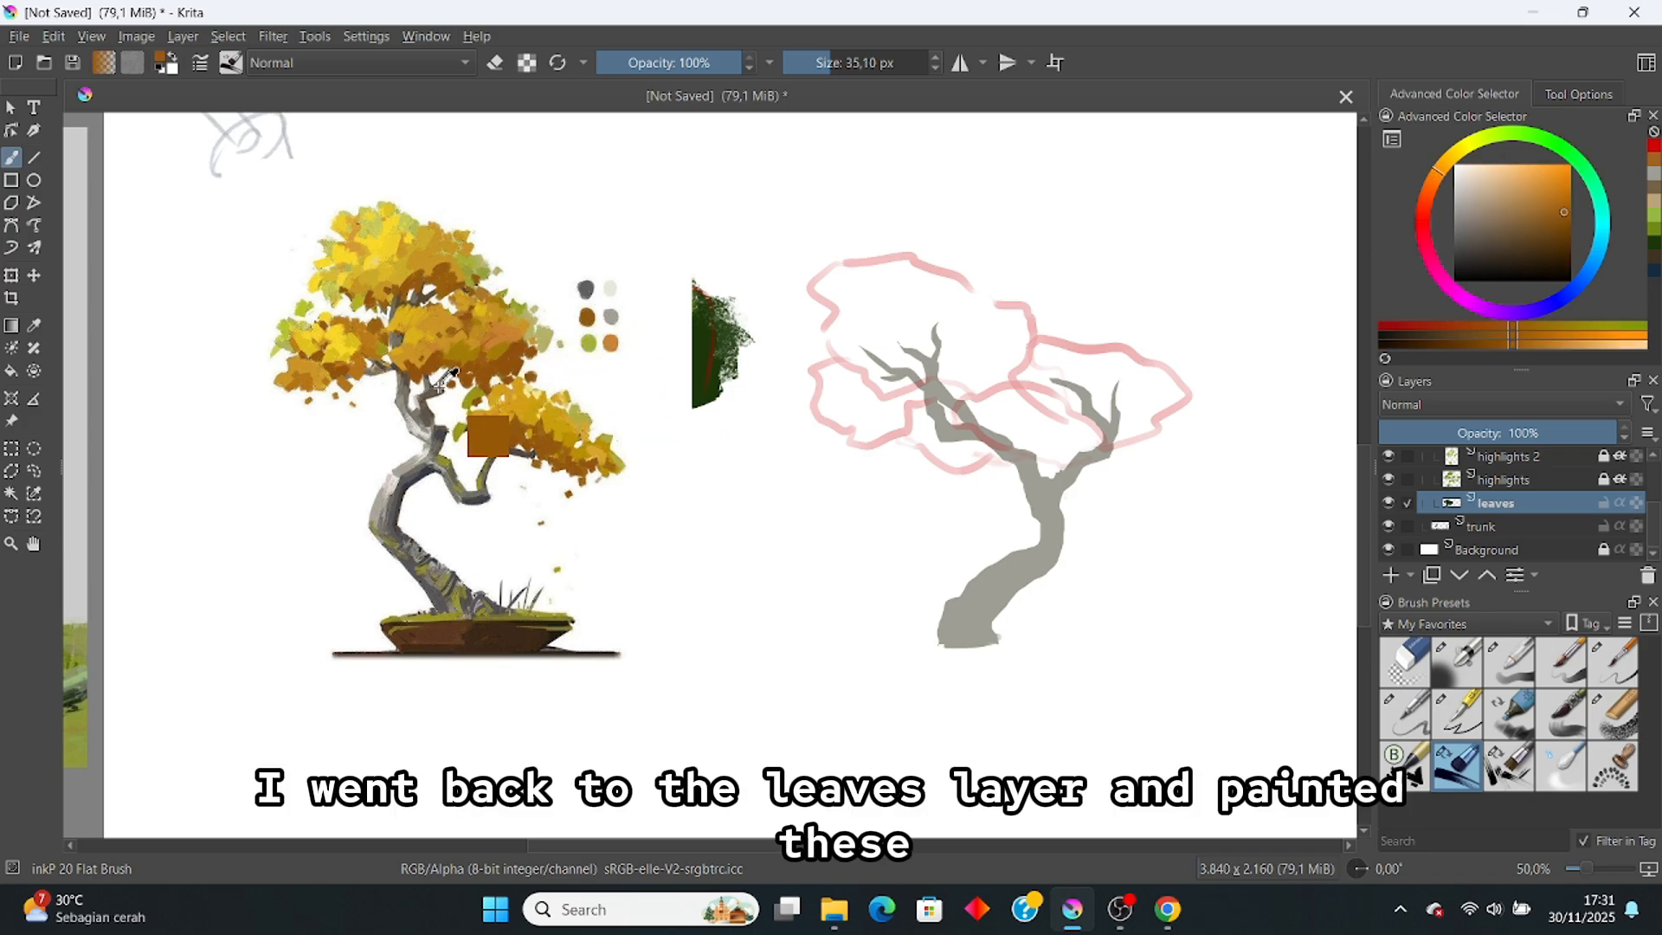
Step: Dab brown leaves over the right branch and a mass to its left, undoing the left strokes
mouse_move(1095, 435)
left_mouse_down()
mouse_move(1071, 387)
mouse_move(1043, 391)
mouse_move(1068, 368)
mouse_move(1121, 415)
mouse_move(1084, 404)
mouse_move(1150, 414)
mouse_move(1124, 393)
mouse_move(1020, 383)
mouse_move(1078, 369)
mouse_move(1147, 411)
mouse_move(1080, 349)
mouse_move(1132, 377)
mouse_move(1149, 401)
mouse_move(1114, 400)
mouse_move(1134, 432)
mouse_move(1106, 417)
mouse_move(1081, 442)
left_mouse_up()
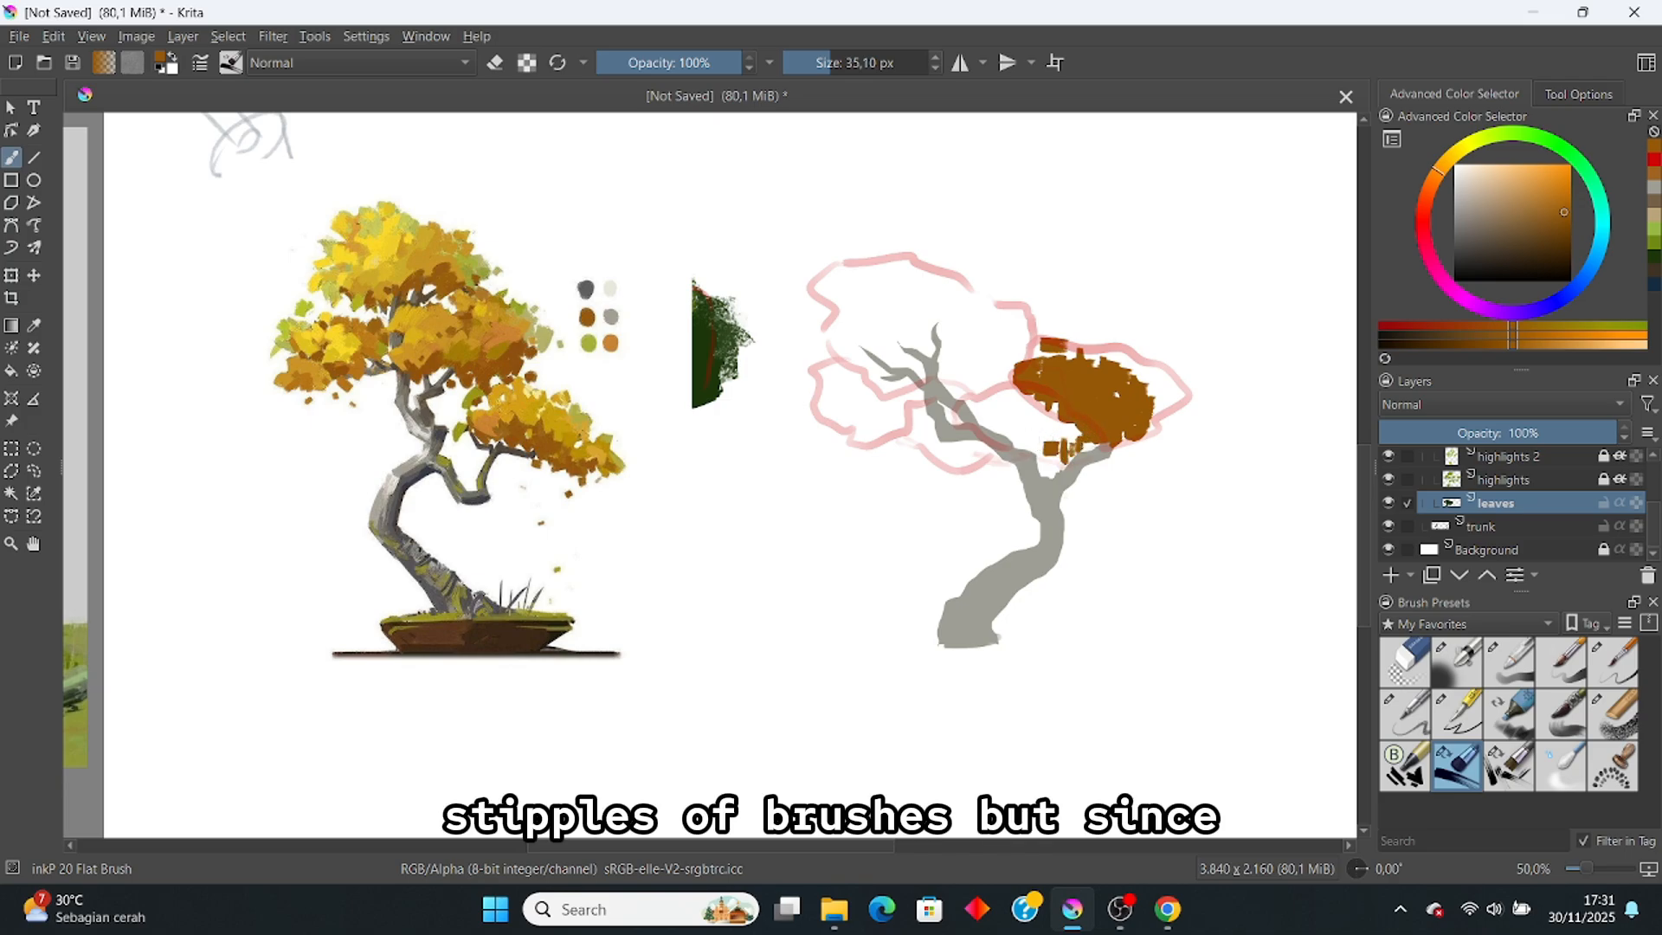
mouse_move(984, 456)
left_mouse_down()
mouse_move(1017, 477)
mouse_move(1018, 456)
mouse_move(1053, 455)
mouse_move(1073, 430)
mouse_move(1049, 404)
left_mouse_up()
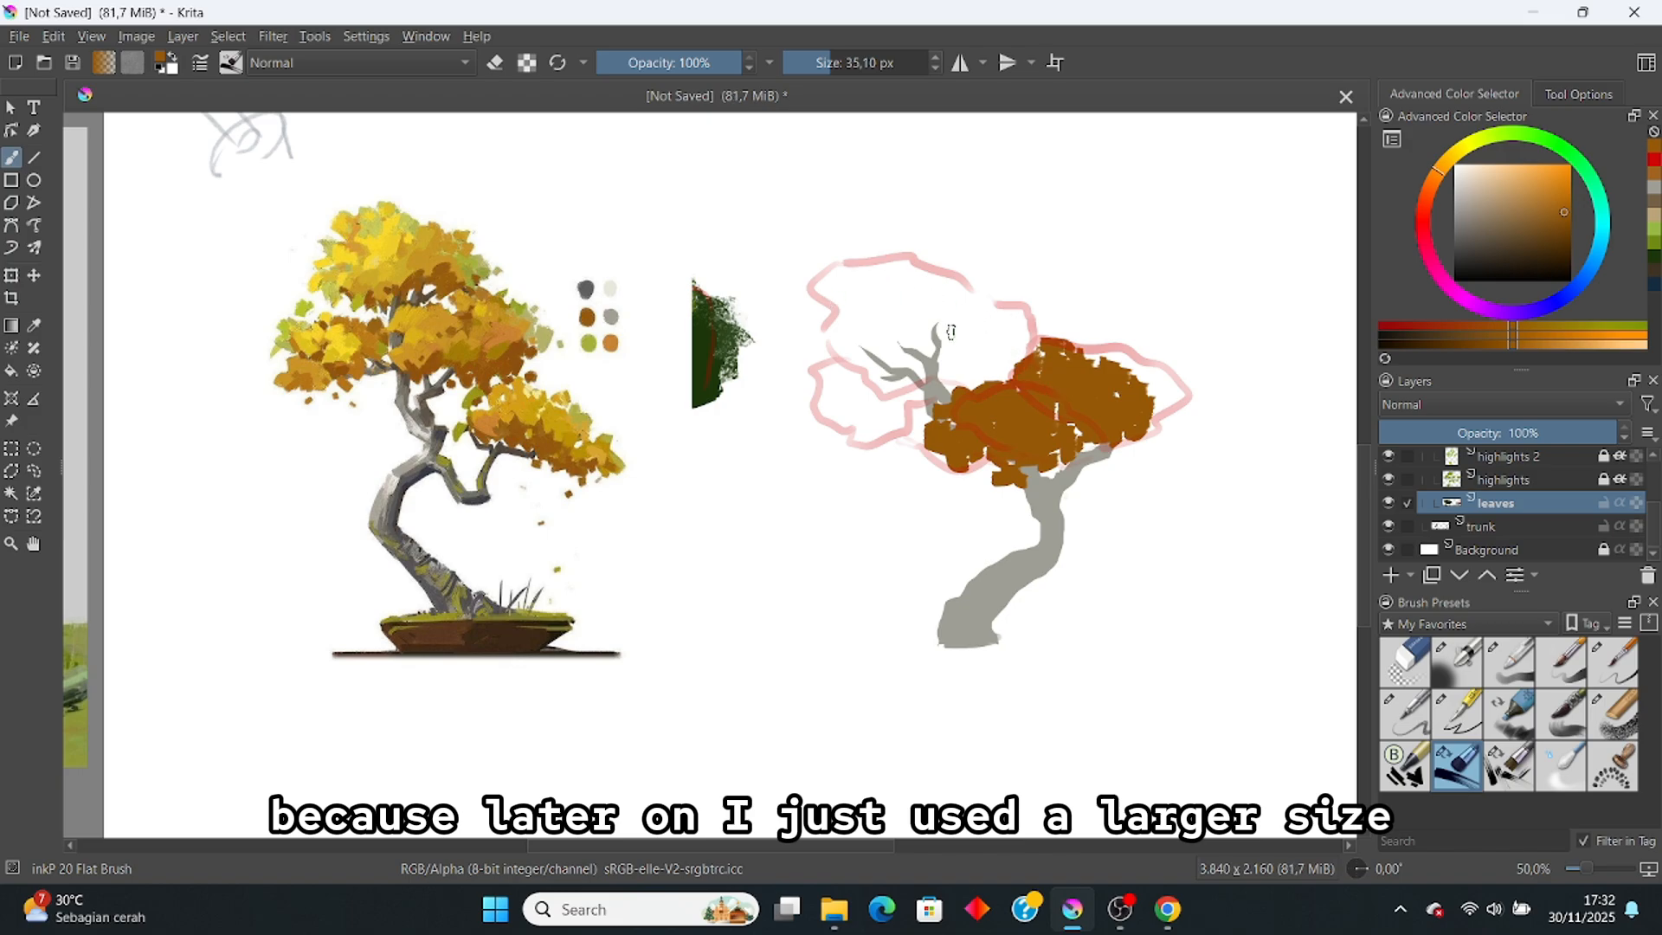
key("ctrl+z")
key("ctrl+z")
key("ctrl+z")
key("ctrl+z")
key("ctrl+z")
key("ctrl+z")
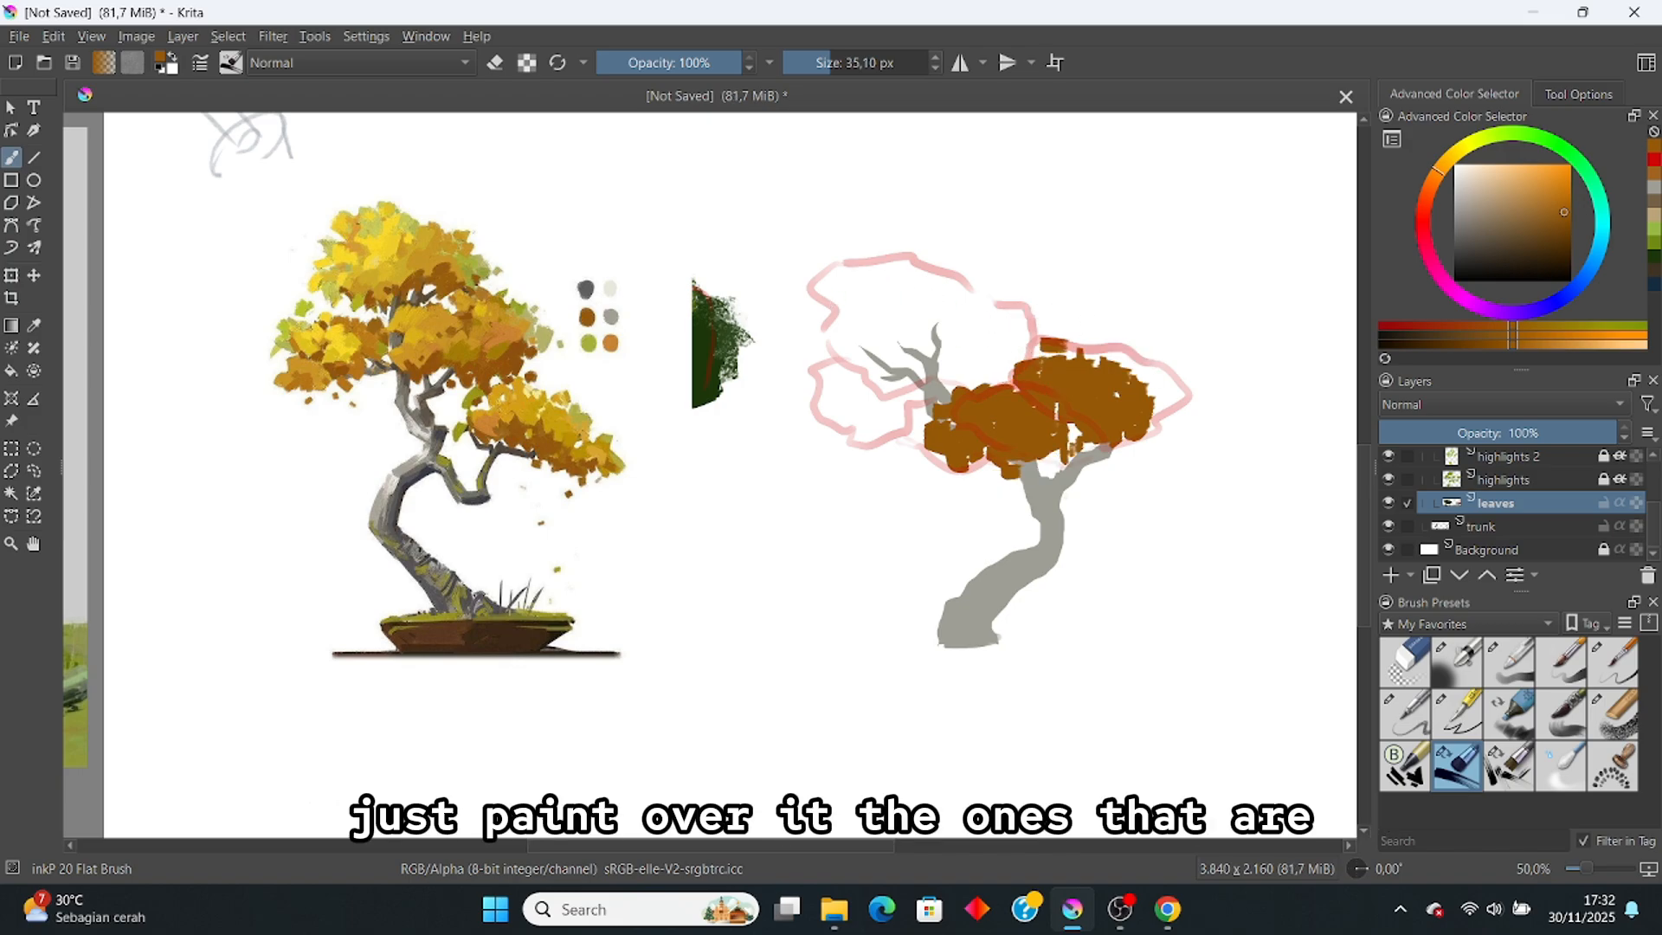
key("ctrl+z")
key("ctrl+z")
key("ctrl+z")
key("ctrl+z")
key("ctrl+z")
key("ctrl+z")
key("ctrl+z")
key("ctrl+z")
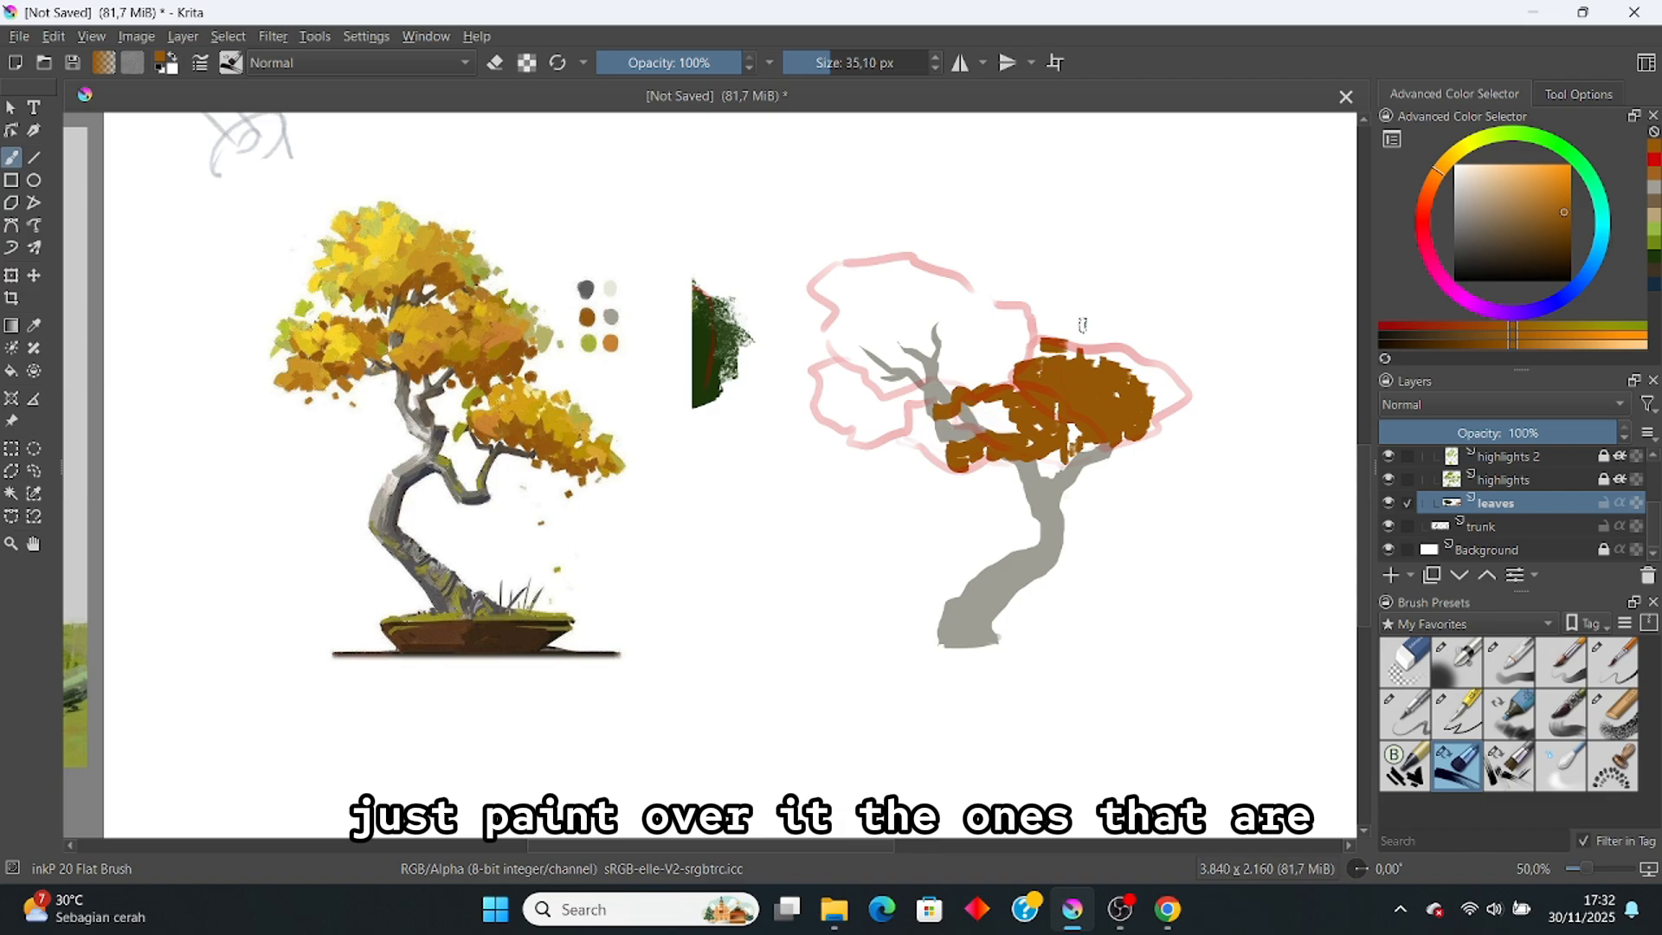
key("ctrl+z")
key("ctrl+z")
key("ctrl+z")
key("ctrl+z")
key("ctrl+z")
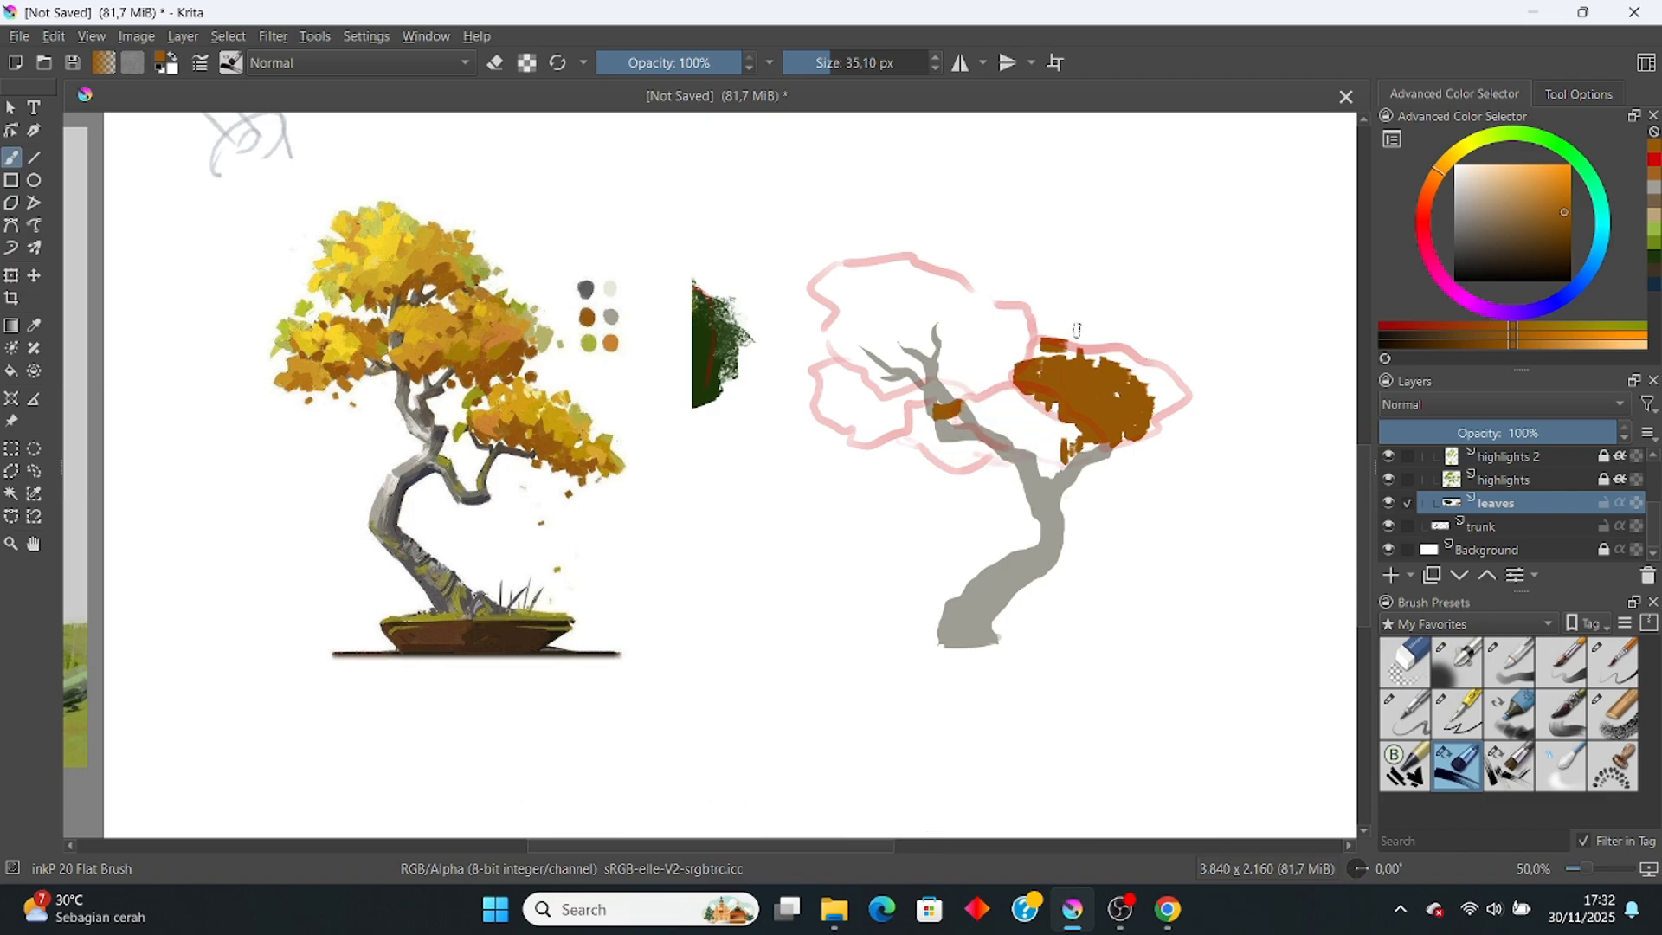
Step: Fill the canopy's upper-right edge, left side and gaps with brown dabs, plus a falling leaf
mouse_move(1101, 367)
left_mouse_down()
mouse_move(1131, 384)
mouse_move(1126, 418)
left_mouse_up()
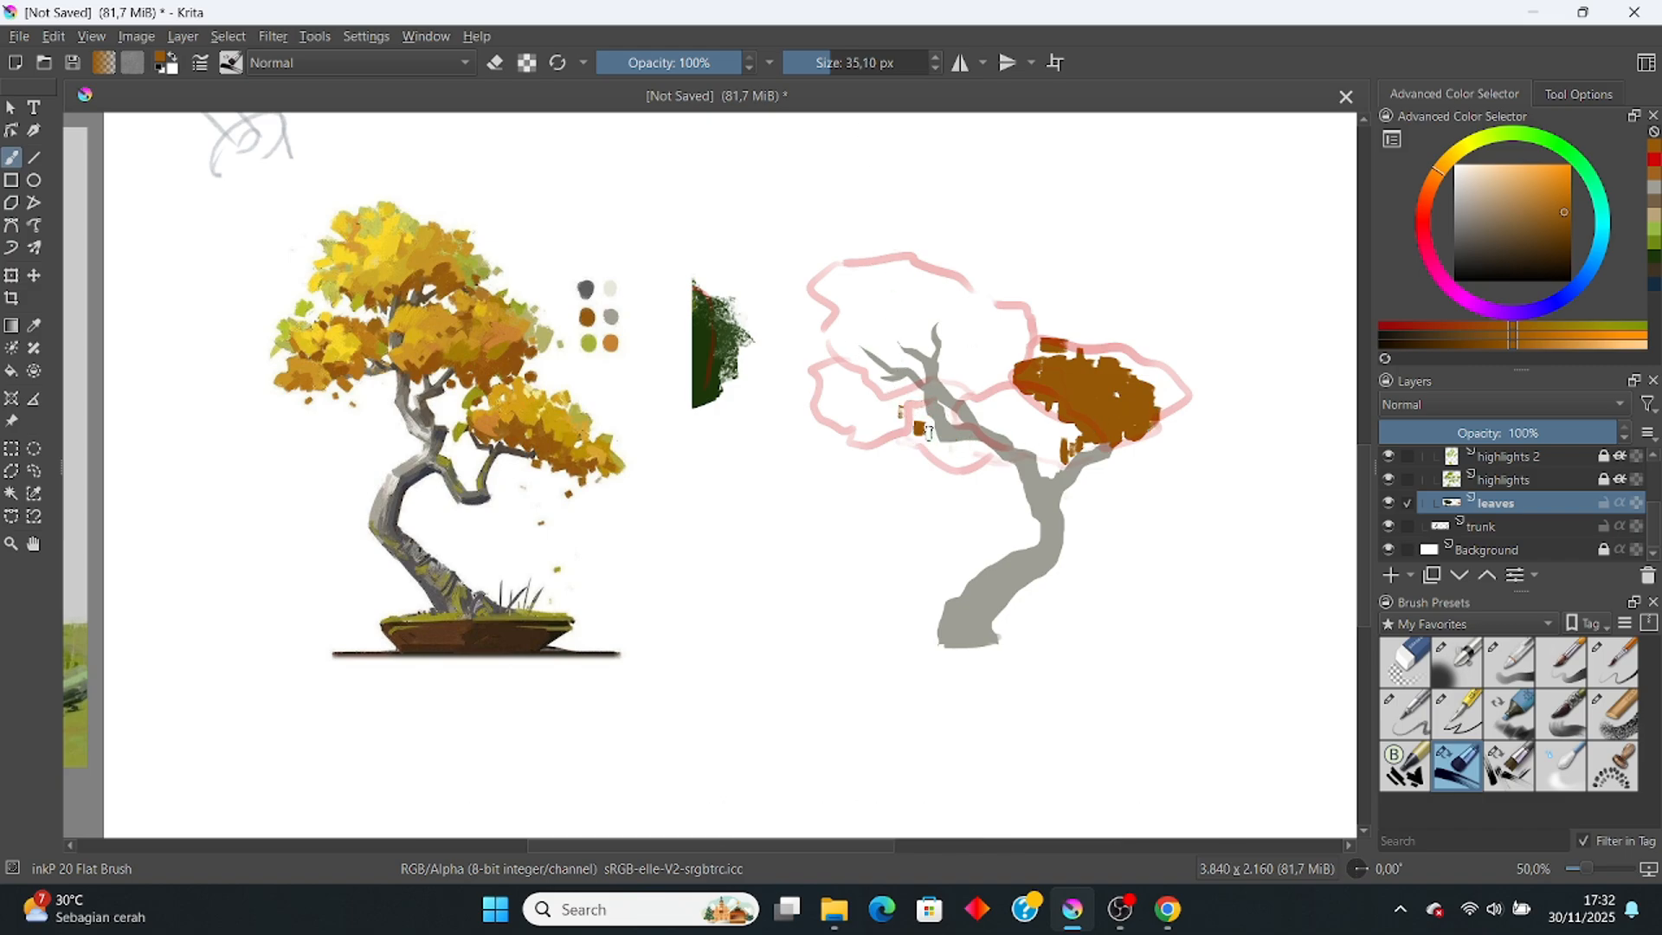
left_click_drag(923, 409, 922, 418)
left_click_drag(938, 409, 950, 433)
mouse_move(953, 425)
left_mouse_down()
mouse_move(978, 452)
mouse_move(955, 465)
mouse_move(934, 447)
mouse_move(980, 459)
mouse_move(949, 404)
mouse_move(994, 463)
mouse_move(921, 436)
mouse_move(971, 452)
mouse_move(925, 417)
left_mouse_up()
left_click(978, 454)
left_click_drag(919, 398, 961, 421)
left_click_drag(951, 407, 958, 424)
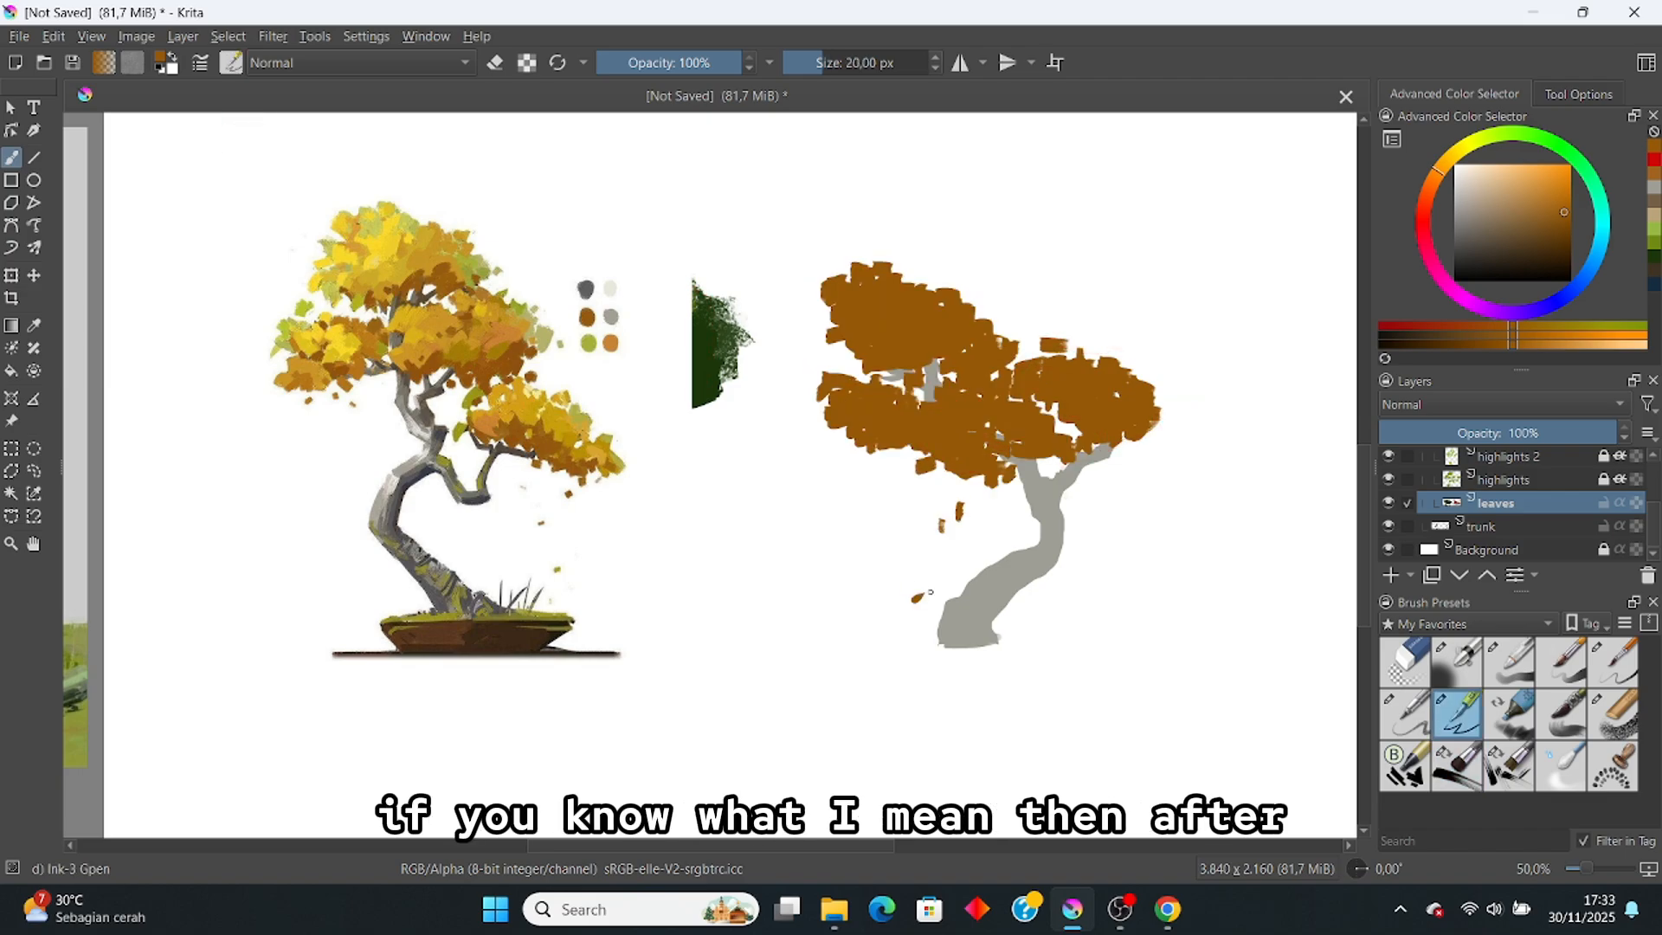
left_click_drag(930, 592, 916, 600)
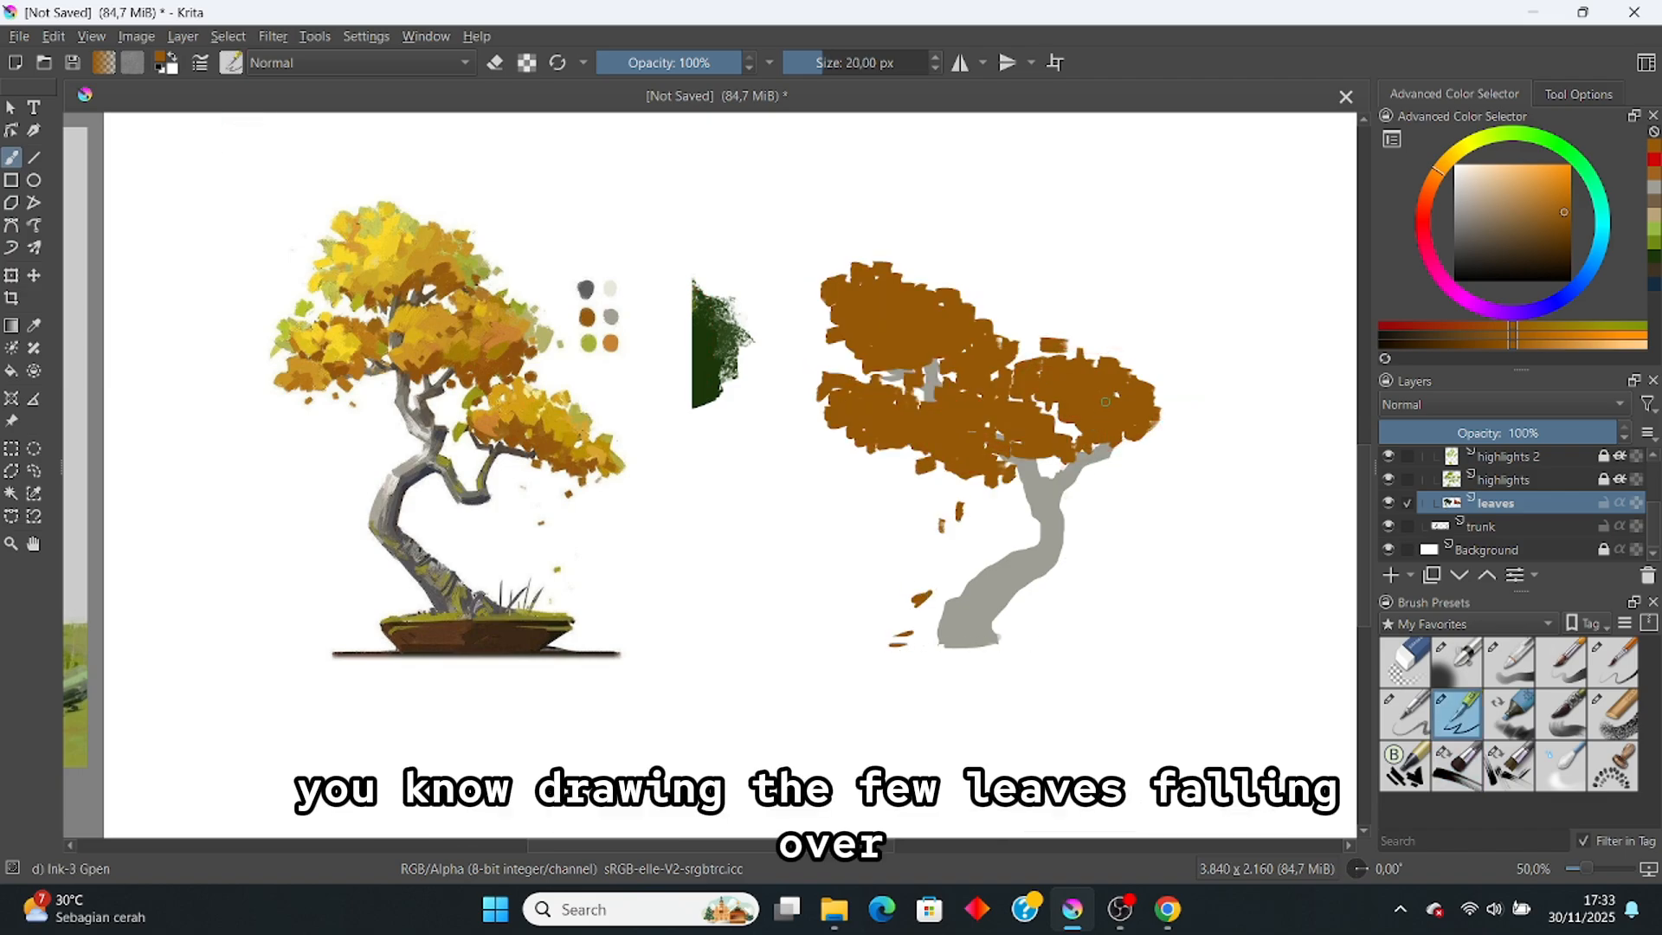
Step: With the inkP 20 Flat Brush, add brown leaf patches along the canopy's left and upper-right edges
left_click(1457, 764)
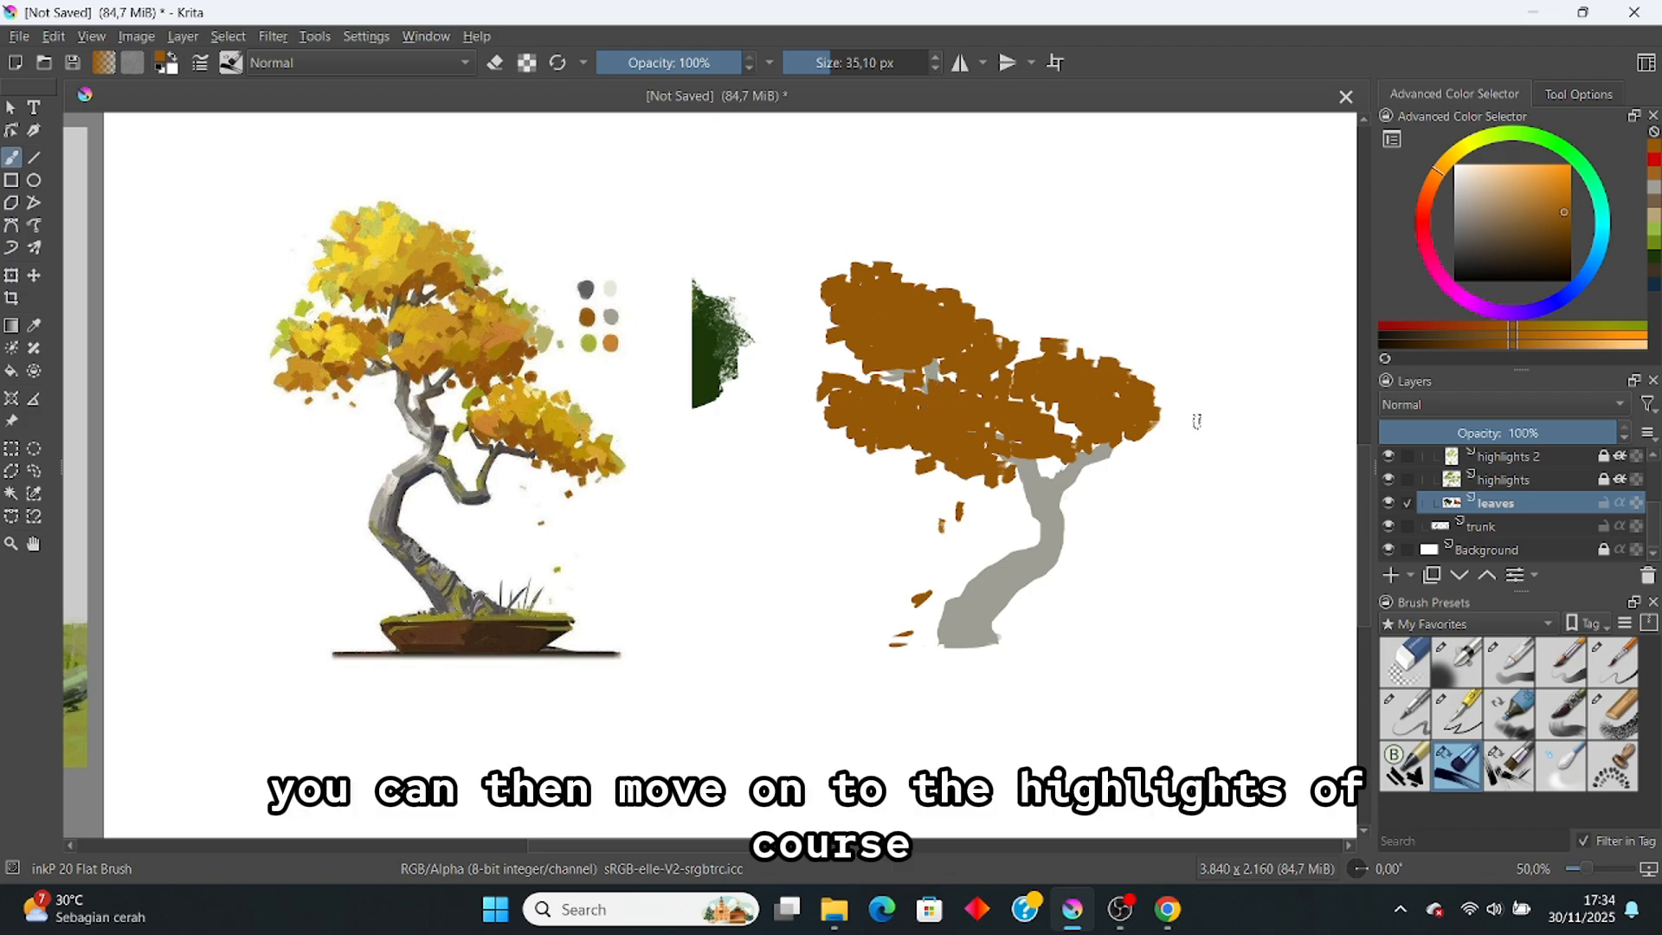
left_click(1387, 502)
left_click(1389, 502)
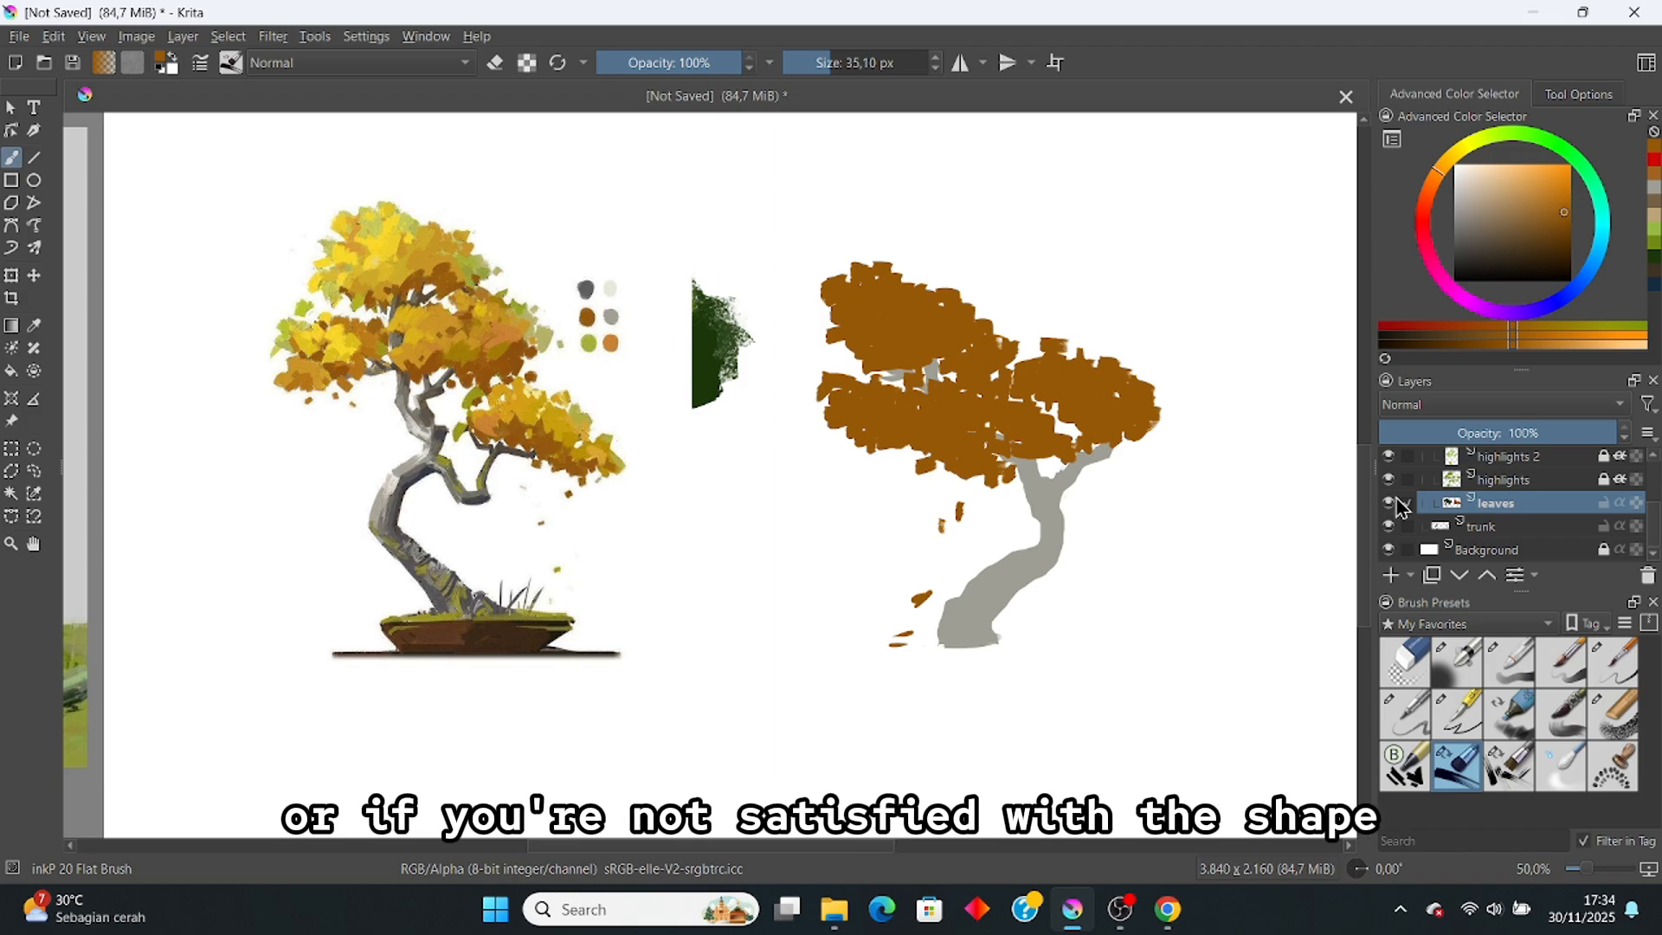
mouse_move(793, 337)
left_mouse_down()
mouse_move(818, 389)
mouse_move(865, 381)
mouse_move(830, 331)
mouse_move(833, 356)
left_mouse_up()
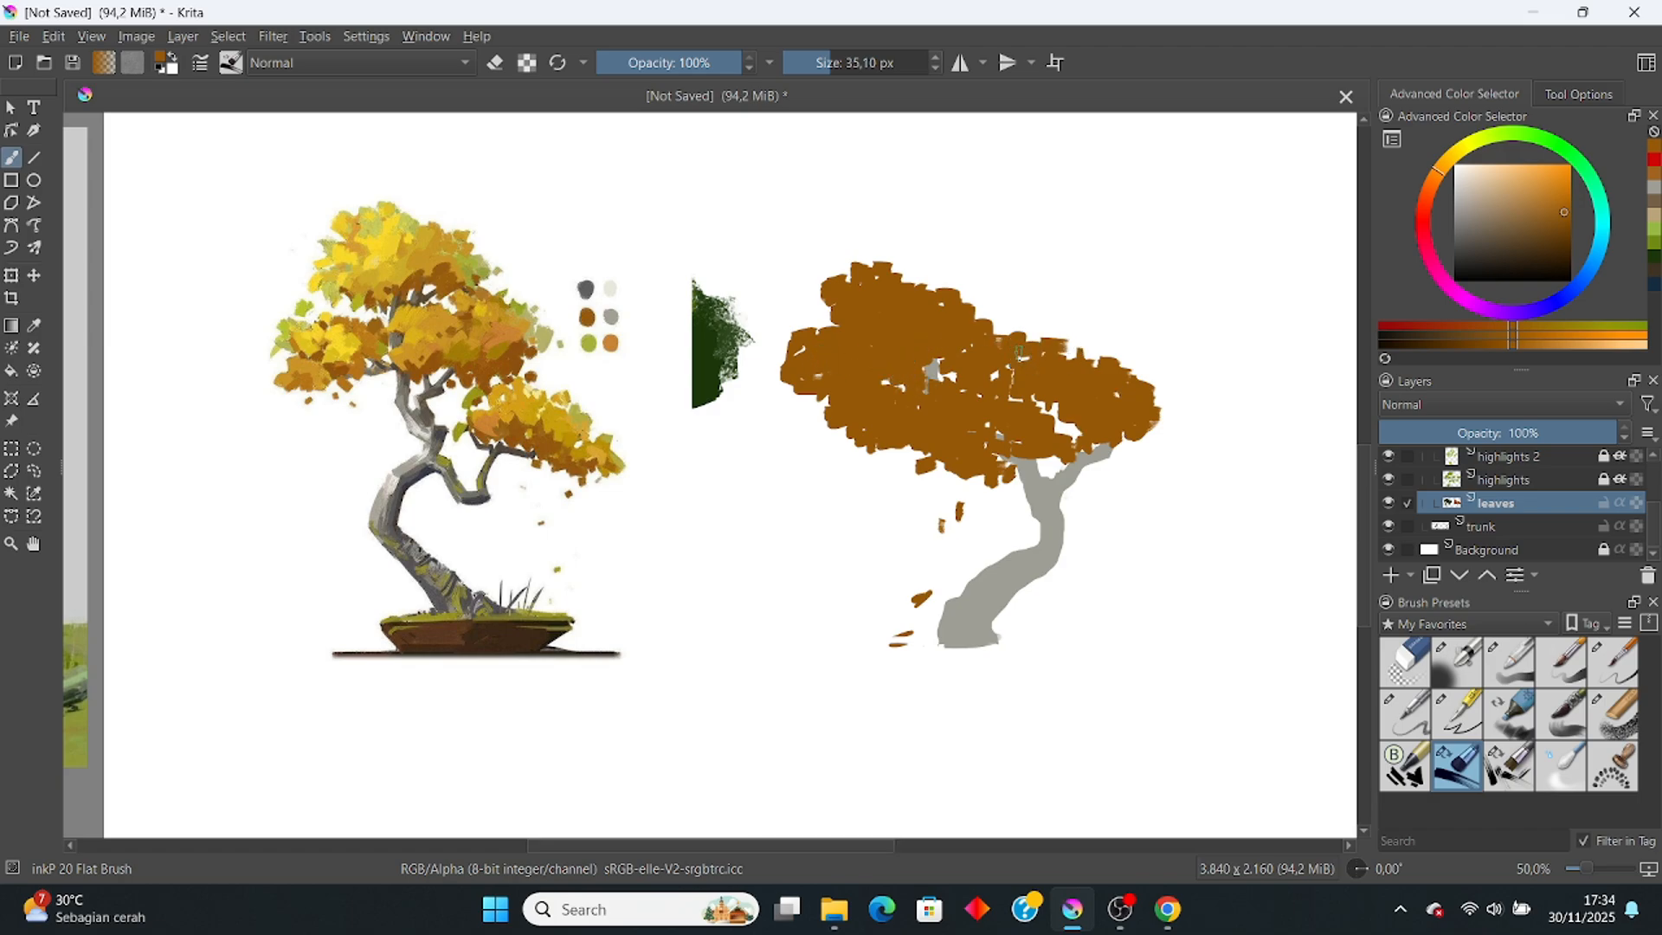
left_click_drag(1006, 322, 1049, 342)
scroll(1011, 333, "down", 2)
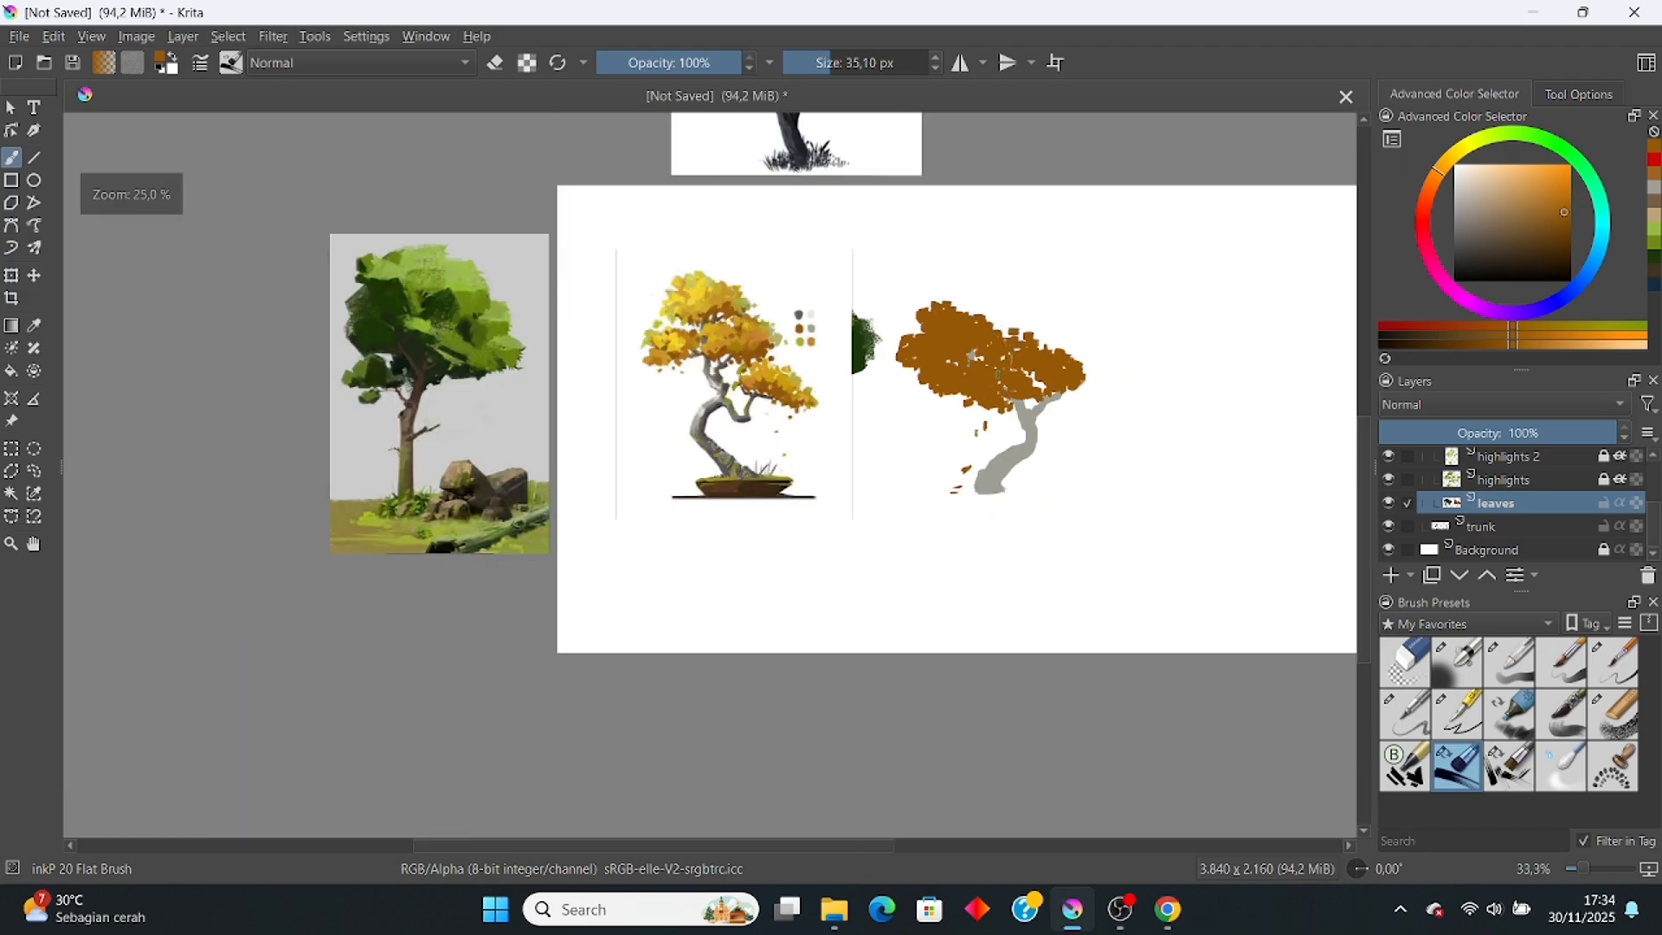
scroll(990, 379, "up", 3)
scroll(991, 319, "down", 1)
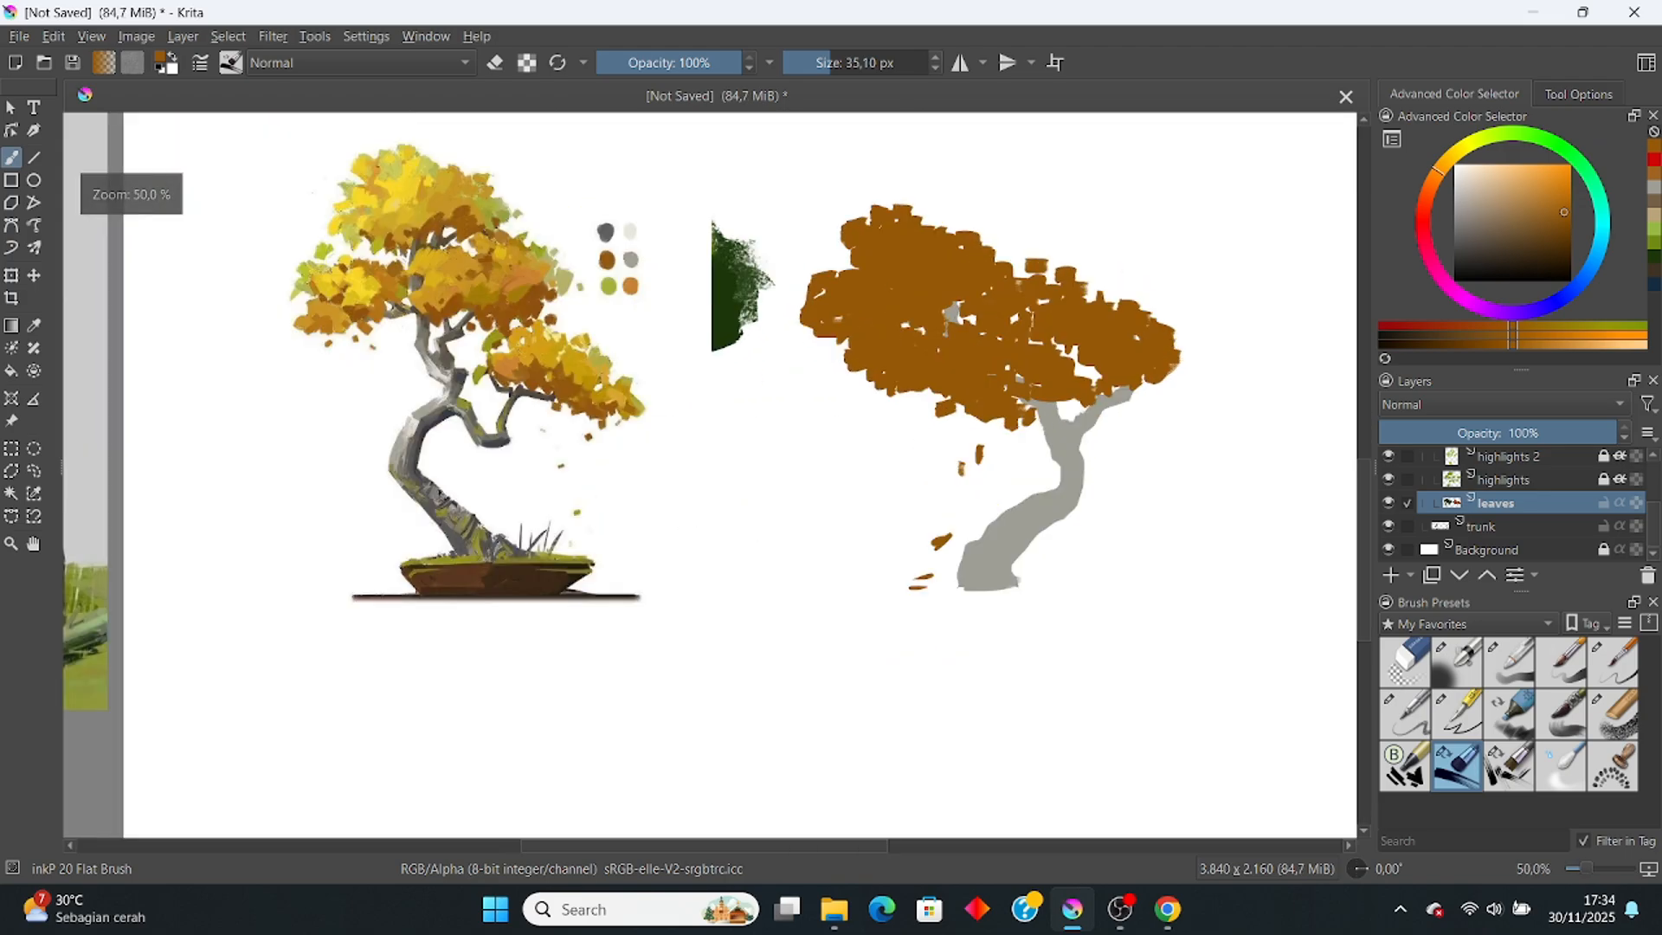
Step: On the highlights layer, dab light-orange highlights on the canopy's left, top and right side
left_click(1584, 481)
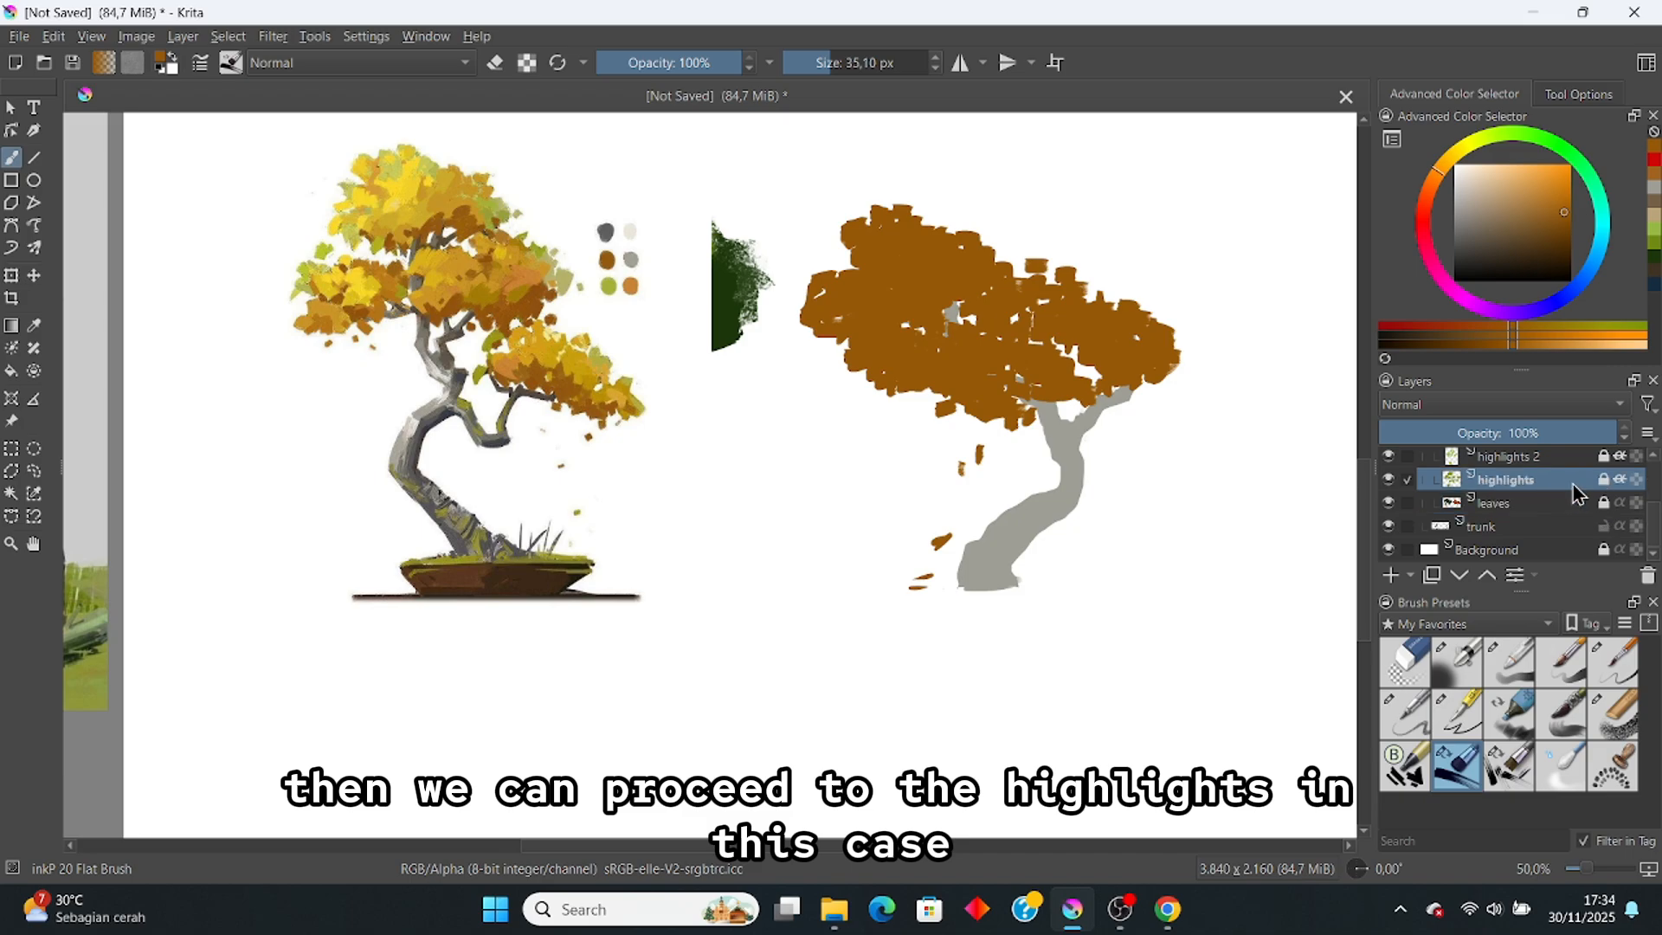
left_click_drag(622, 312, 635, 338)
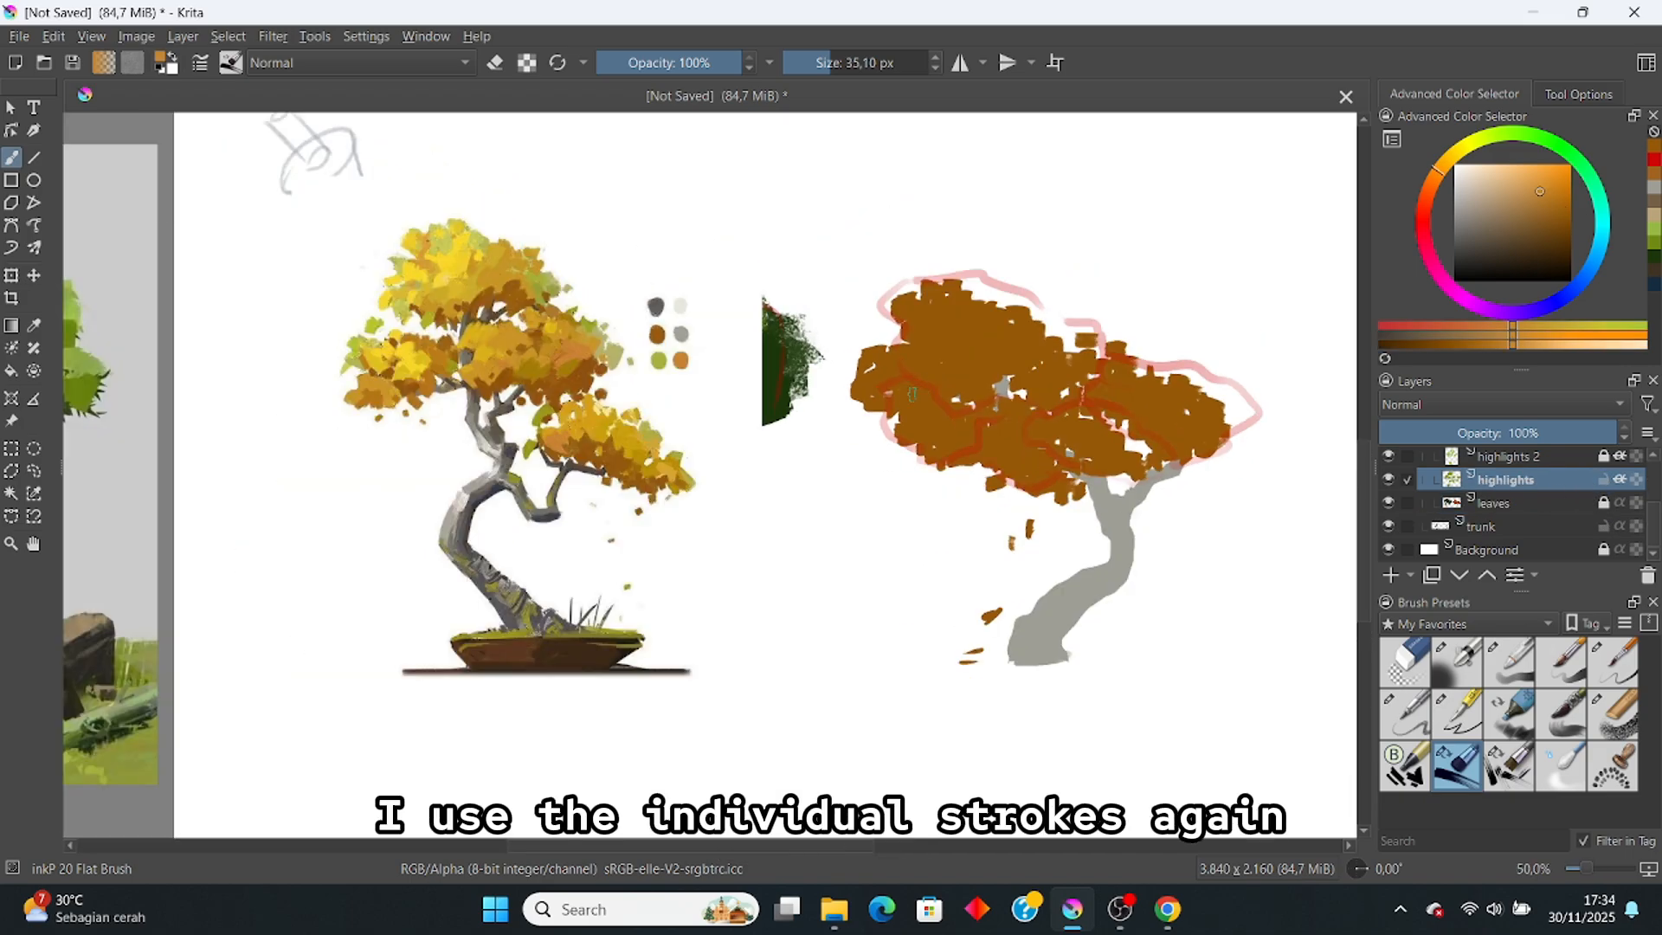
mouse_move(907, 399)
left_mouse_down()
mouse_move(911, 436)
mouse_move(955, 423)
left_mouse_up()
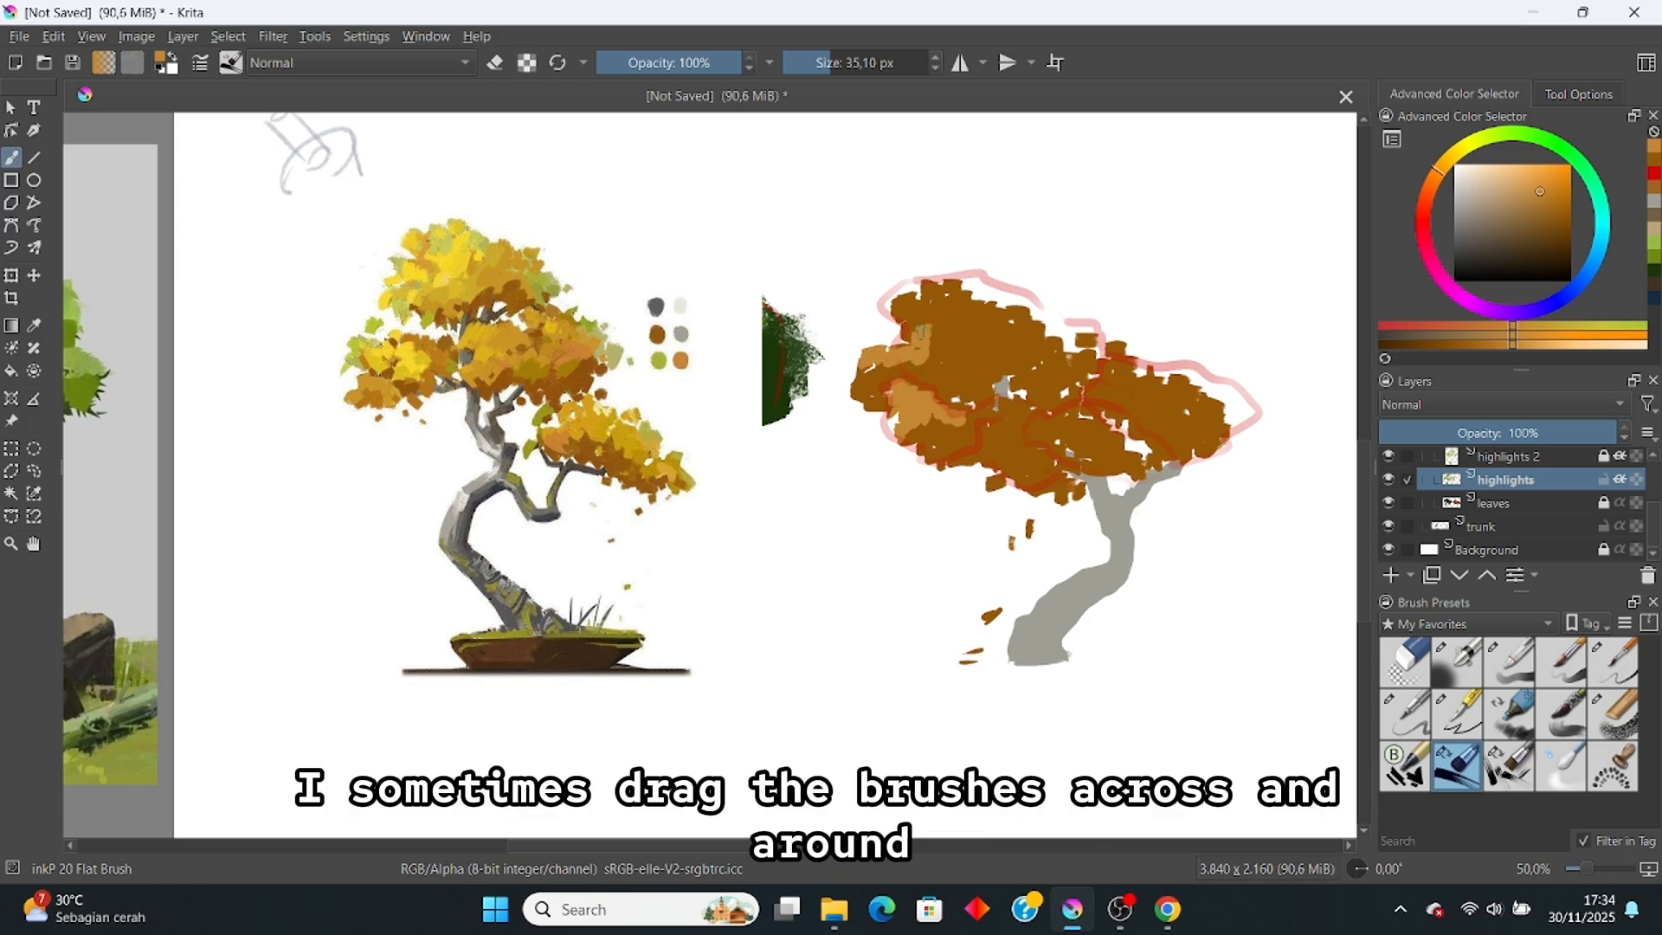
mouse_move(939, 316)
left_mouse_down()
mouse_move(947, 344)
mouse_move(977, 347)
left_mouse_up()
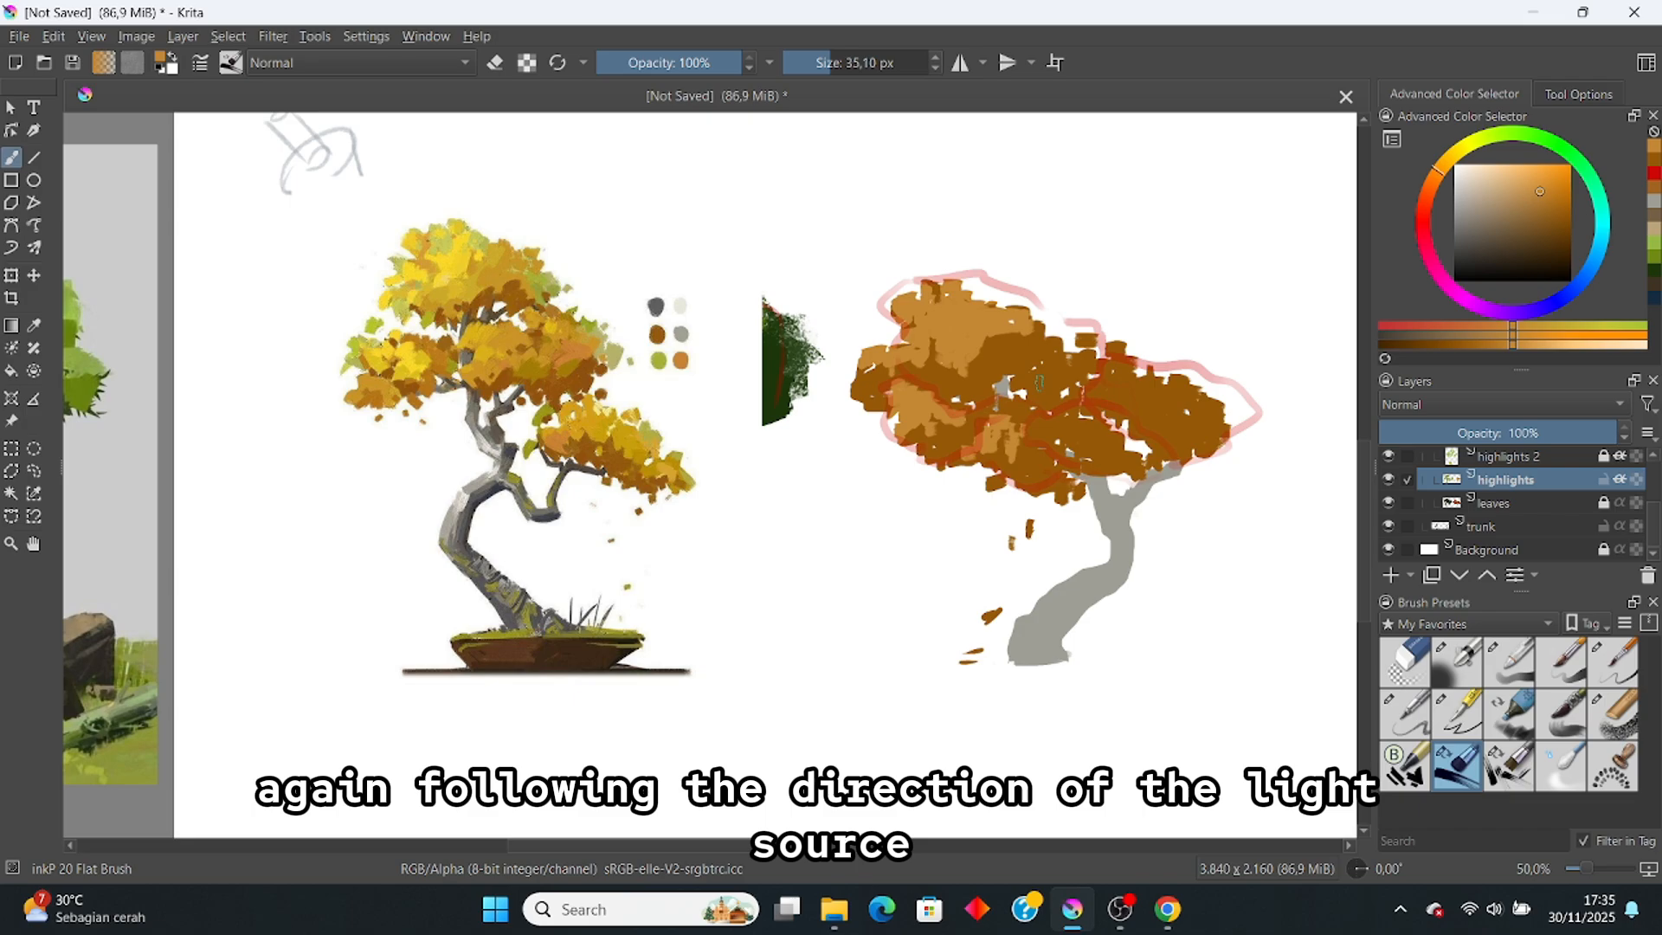
left_click_drag(1057, 381, 1061, 369)
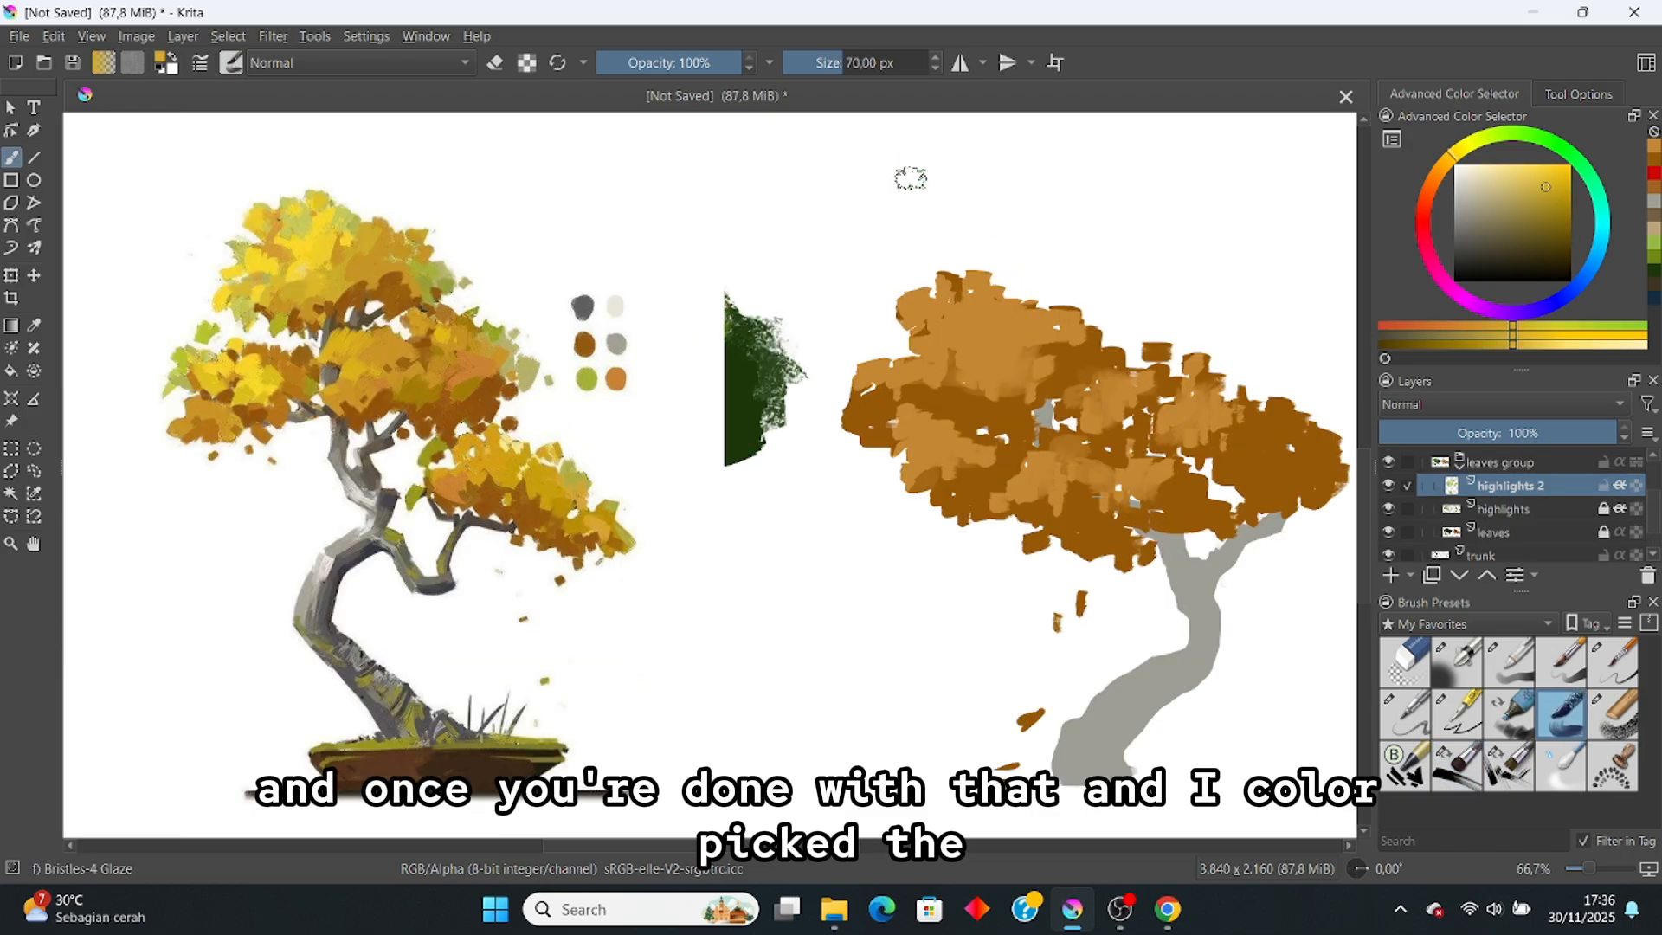
Step: Paint yellow patches across the canopy top and upper-left foliage, shrinking the brush to about 66 px
left_click(959, 295)
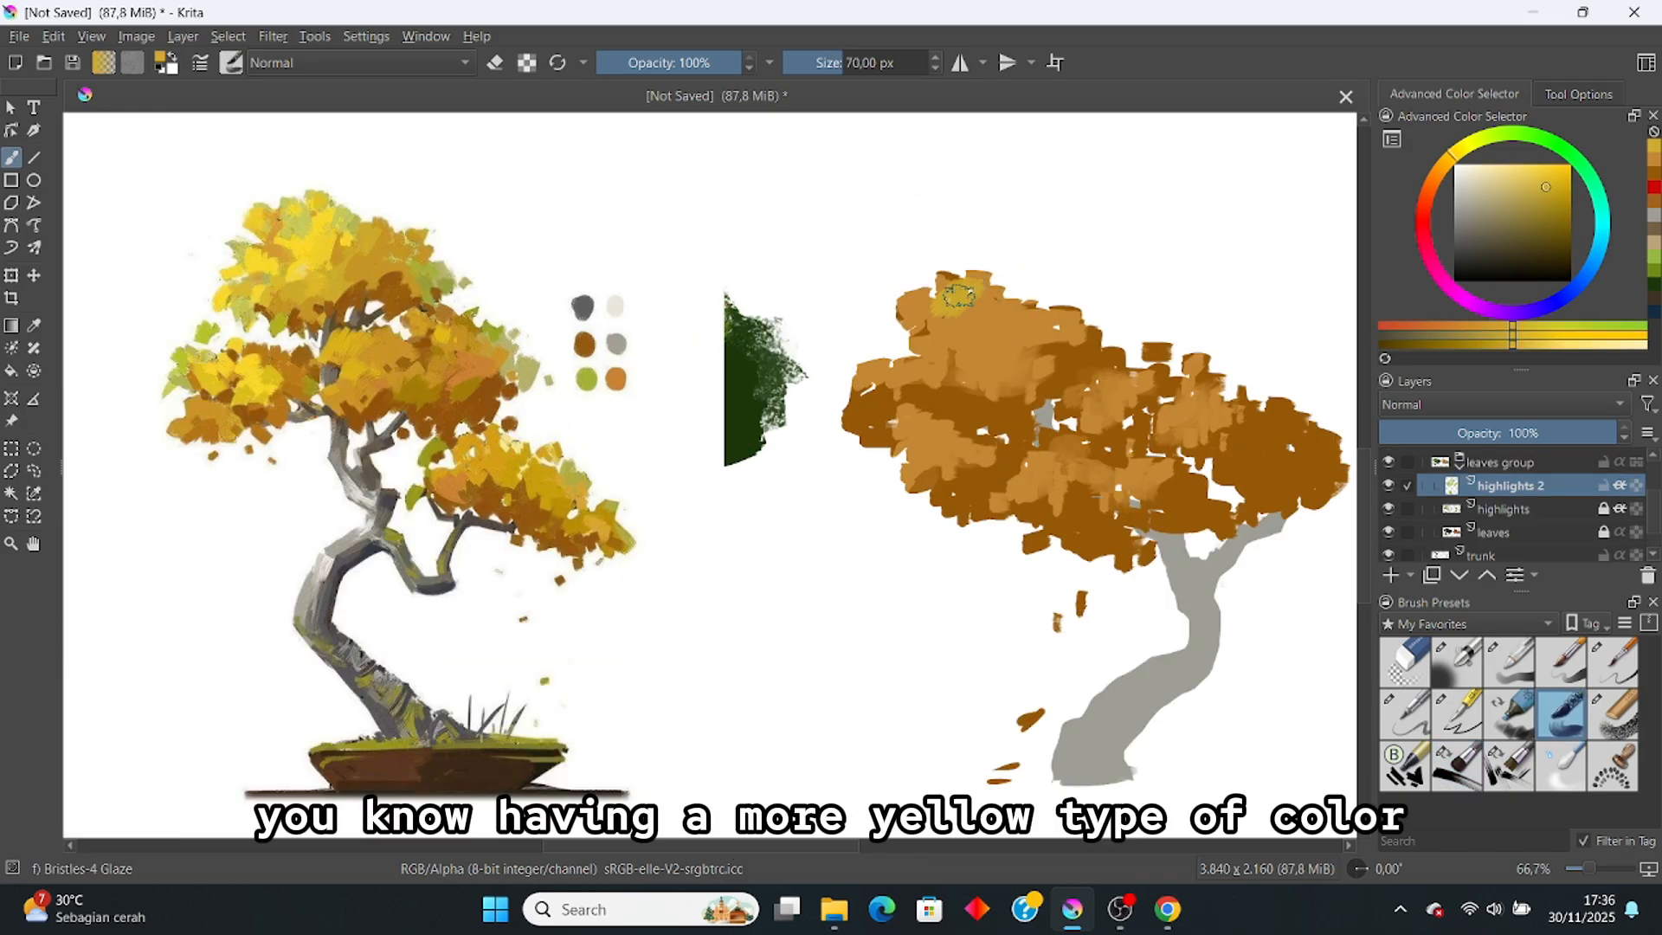
mouse_move(959, 295)
left_mouse_down()
mouse_move(978, 293)
mouse_move(932, 310)
mouse_move(952, 281)
mouse_move(918, 294)
mouse_move(943, 316)
mouse_move(977, 297)
mouse_move(935, 338)
mouse_move(1004, 338)
mouse_move(995, 368)
mouse_move(965, 320)
left_mouse_up()
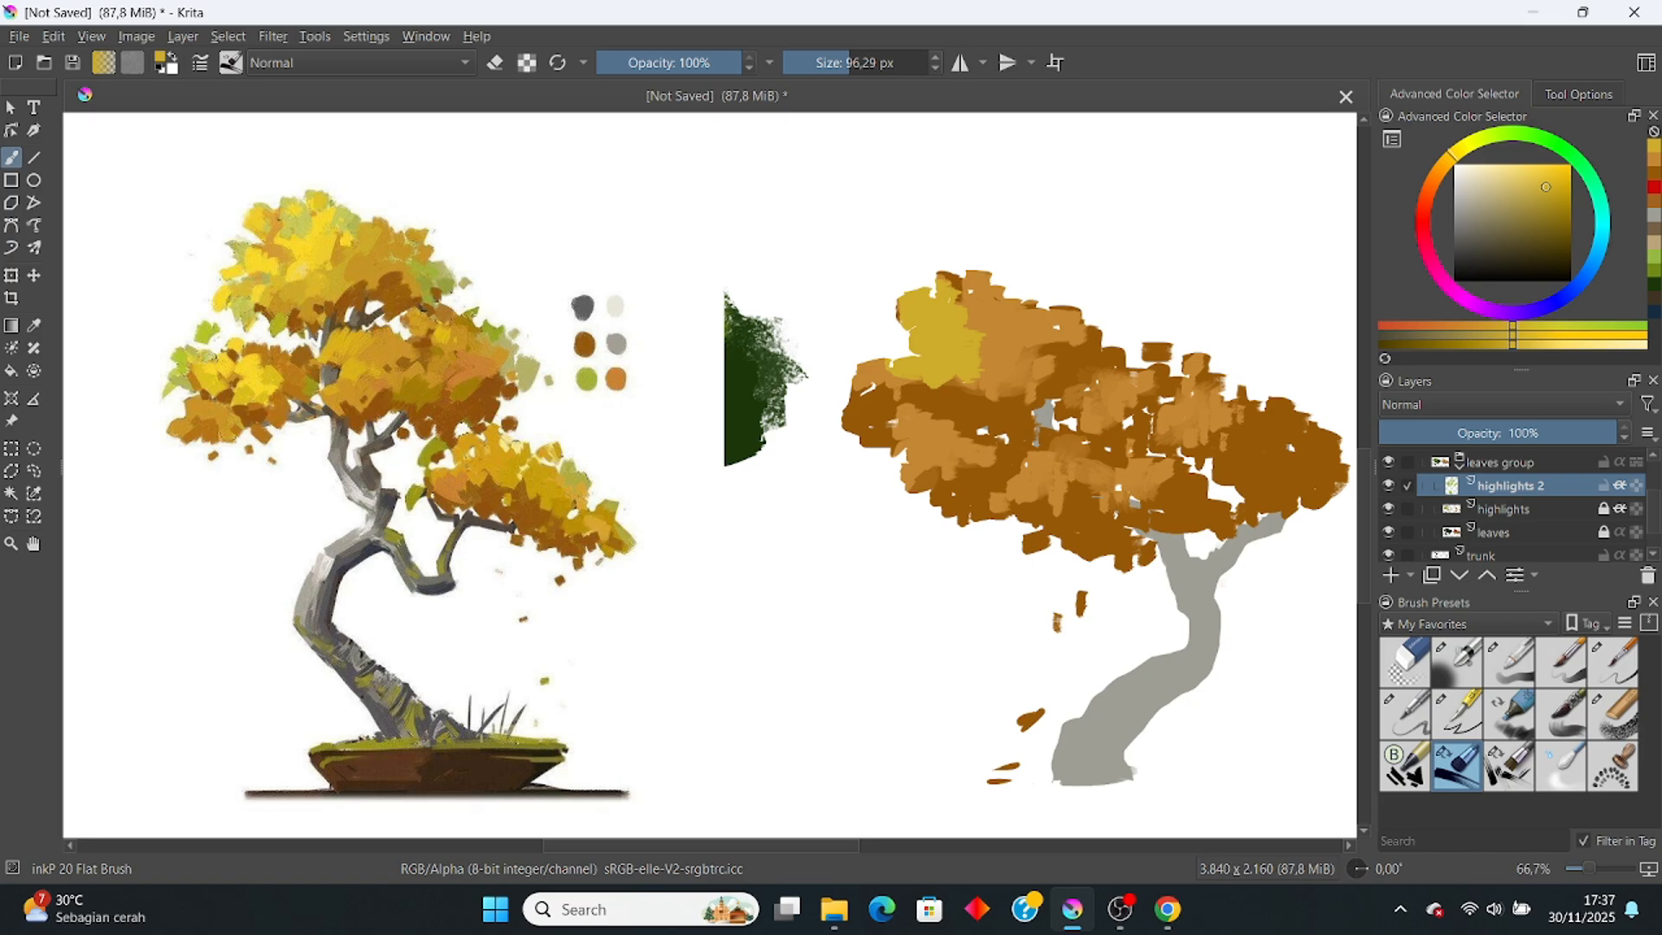
left_click_drag(917, 321, 945, 322)
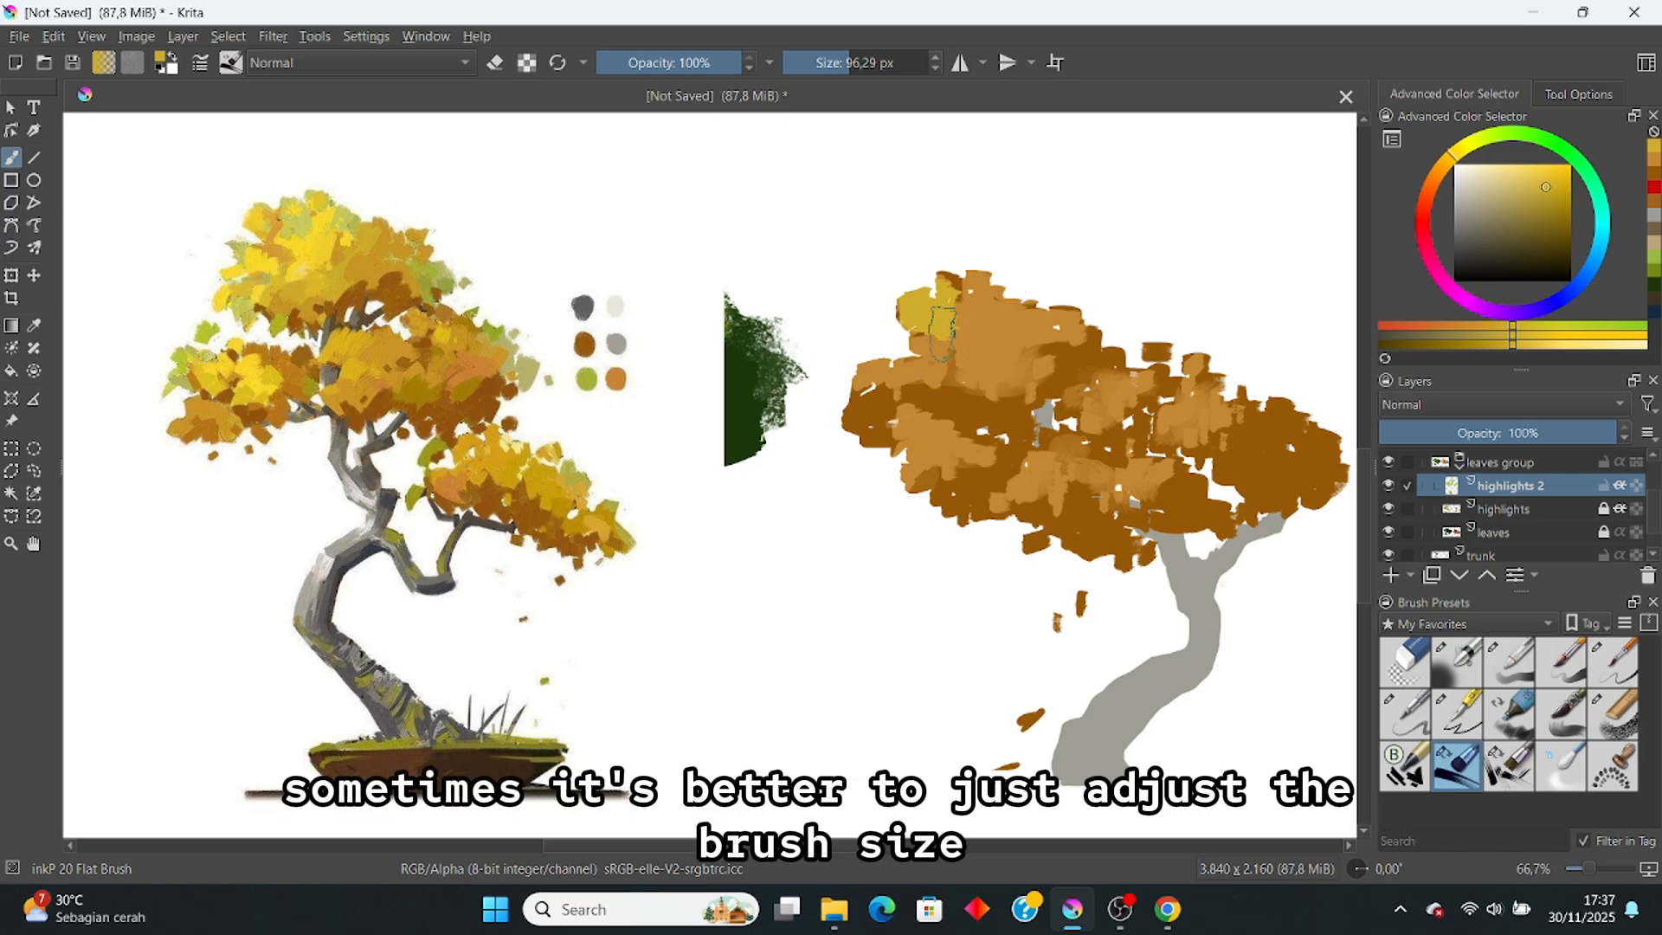
left_click_drag(848, 65, 841, 64)
left_click_drag(926, 332, 878, 368)
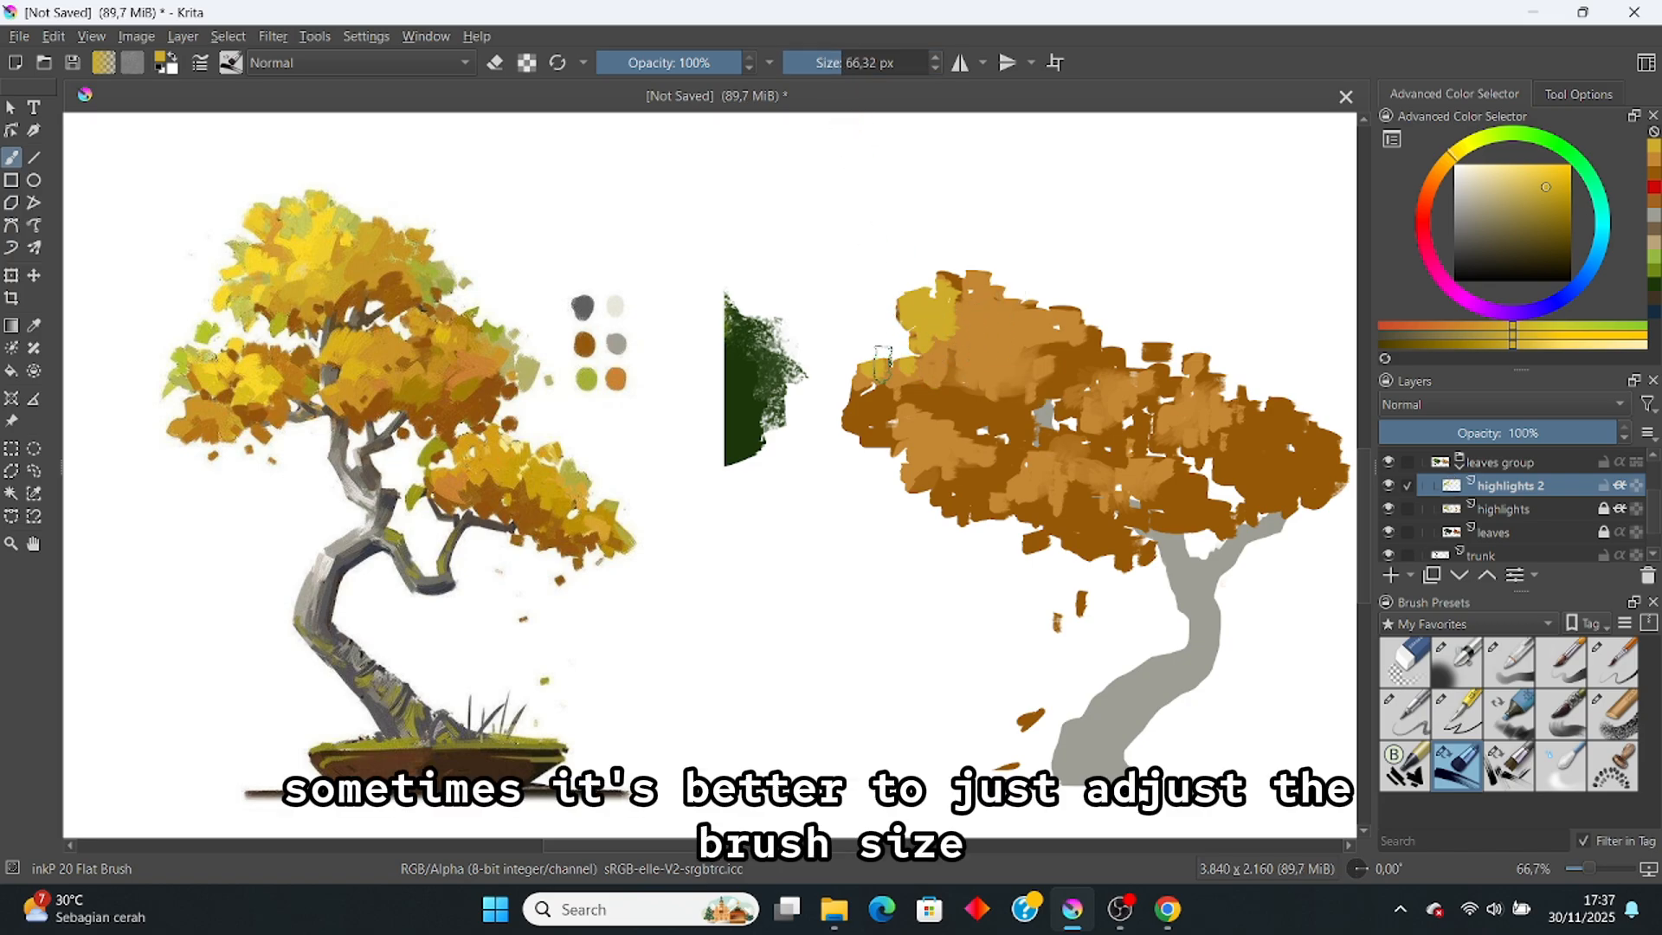
mouse_move(990, 342)
left_mouse_down()
mouse_move(948, 362)
mouse_move(974, 371)
mouse_move(969, 350)
mouse_move(998, 326)
mouse_move(978, 394)
left_mouse_up()
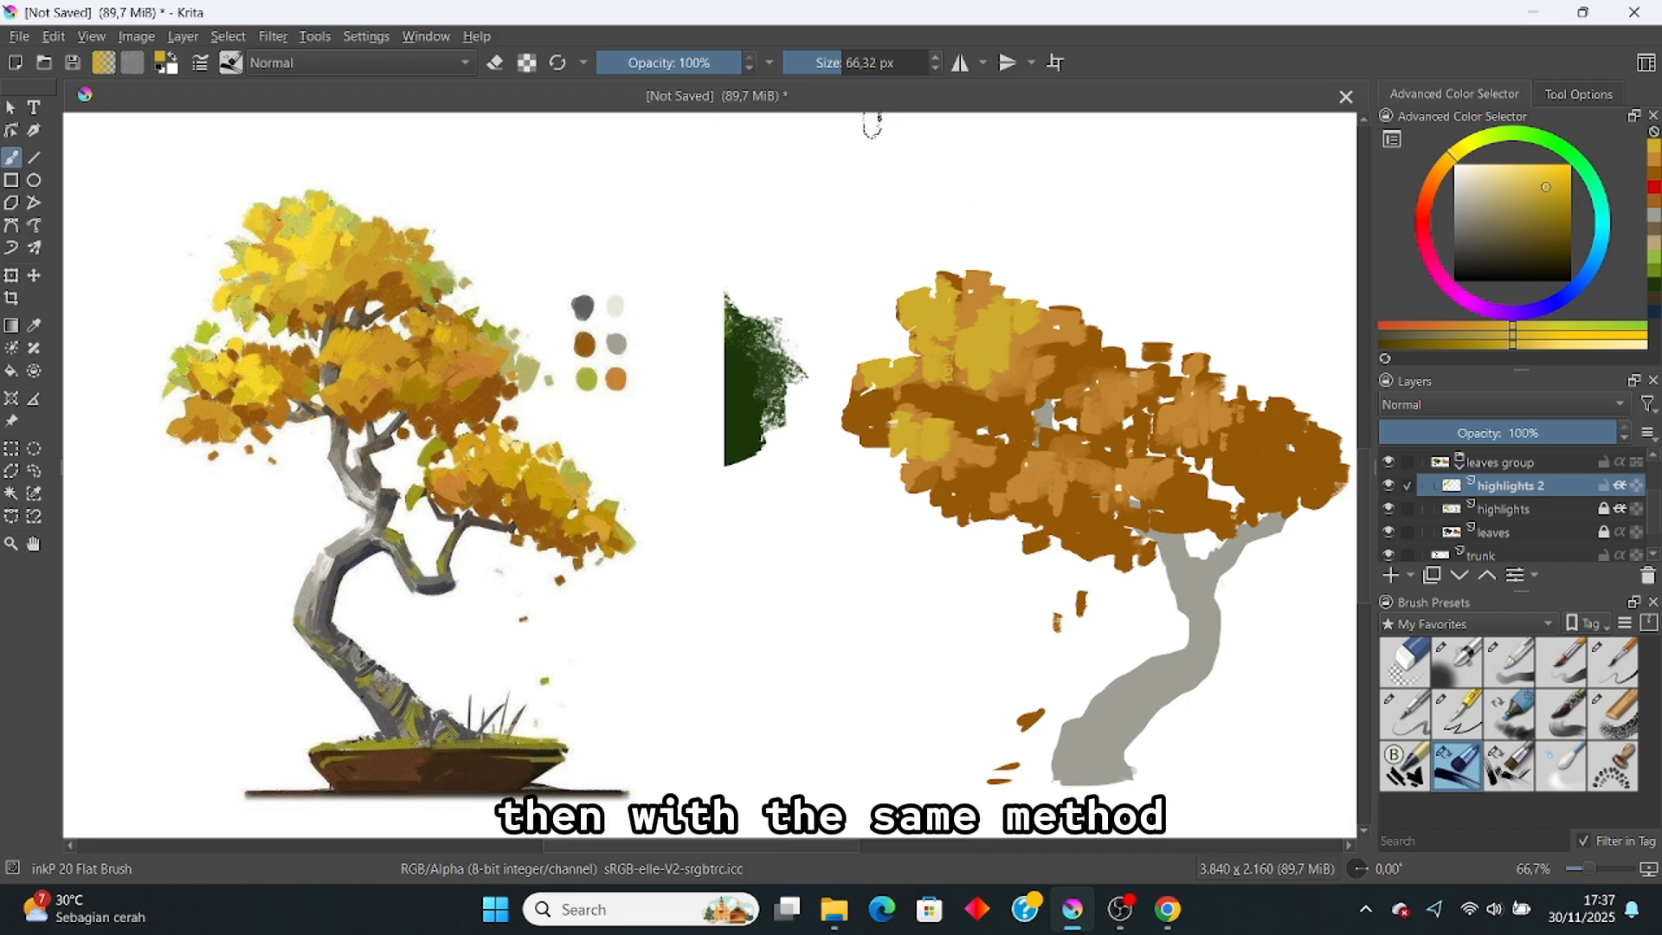
Step: At about 37 px, add small yellow dabs on the lower canopy
left_click(831, 62)
left_click_drag(1040, 453, 1037, 469)
mouse_move(1025, 471)
left_mouse_down()
mouse_move(1002, 500)
mouse_move(1074, 469)
mouse_move(1027, 482)
left_mouse_up()
key("ctrl+z")
key("ctrl+z")
left_click_drag(1014, 488, 1009, 494)
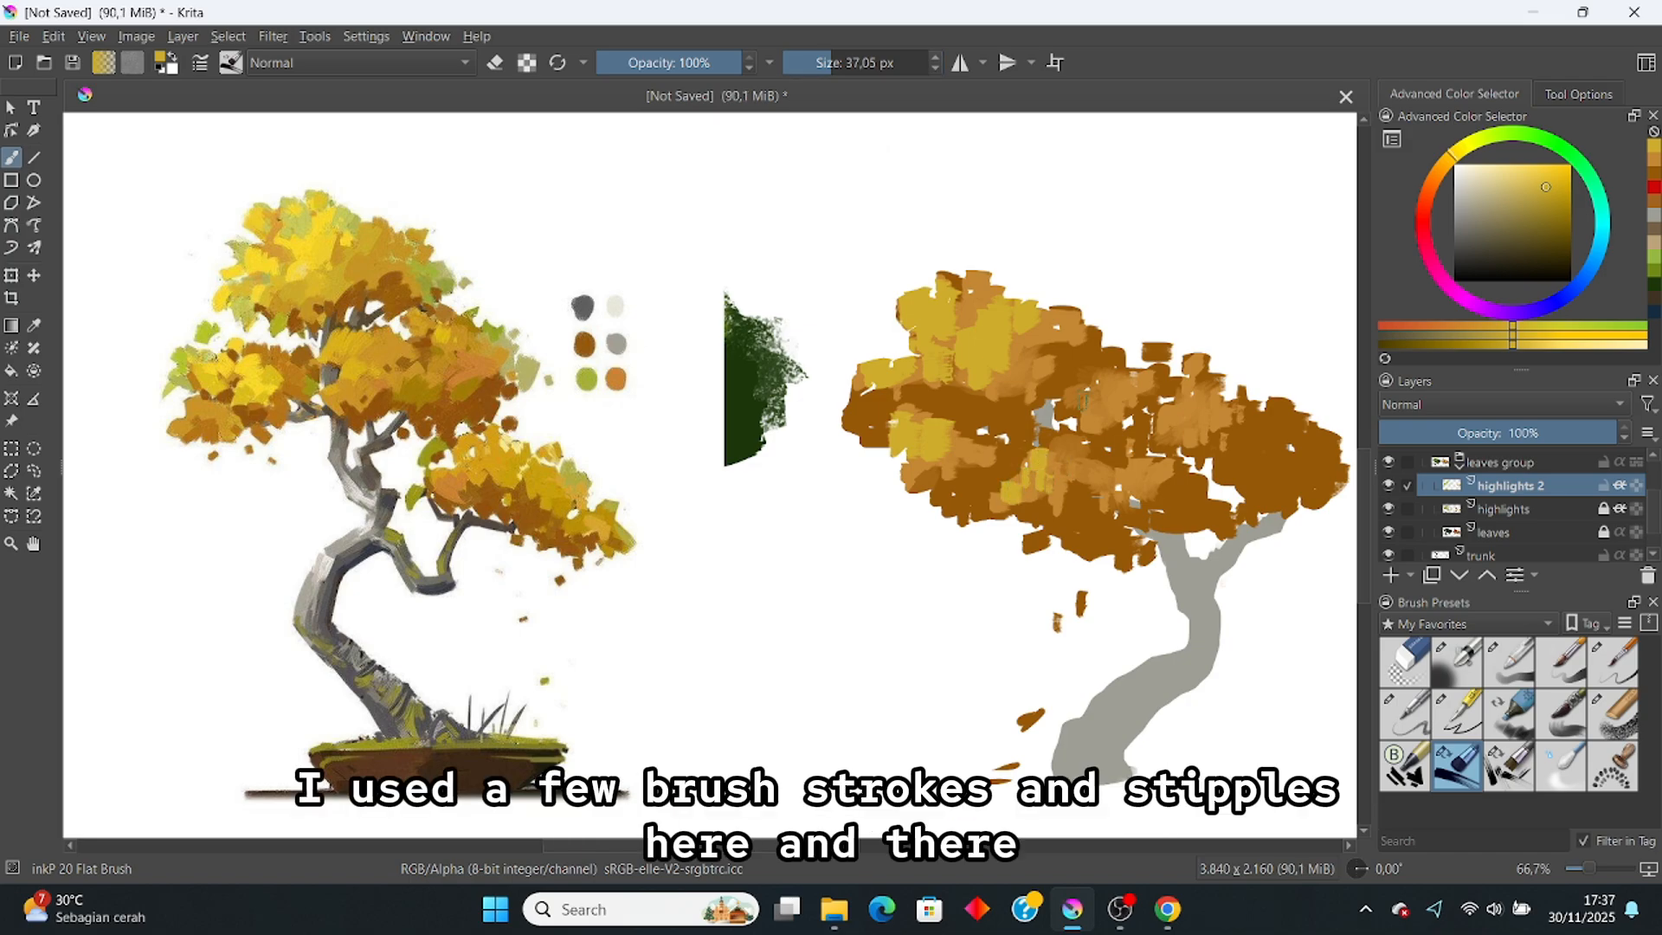
scroll(1091, 398, "down", 2)
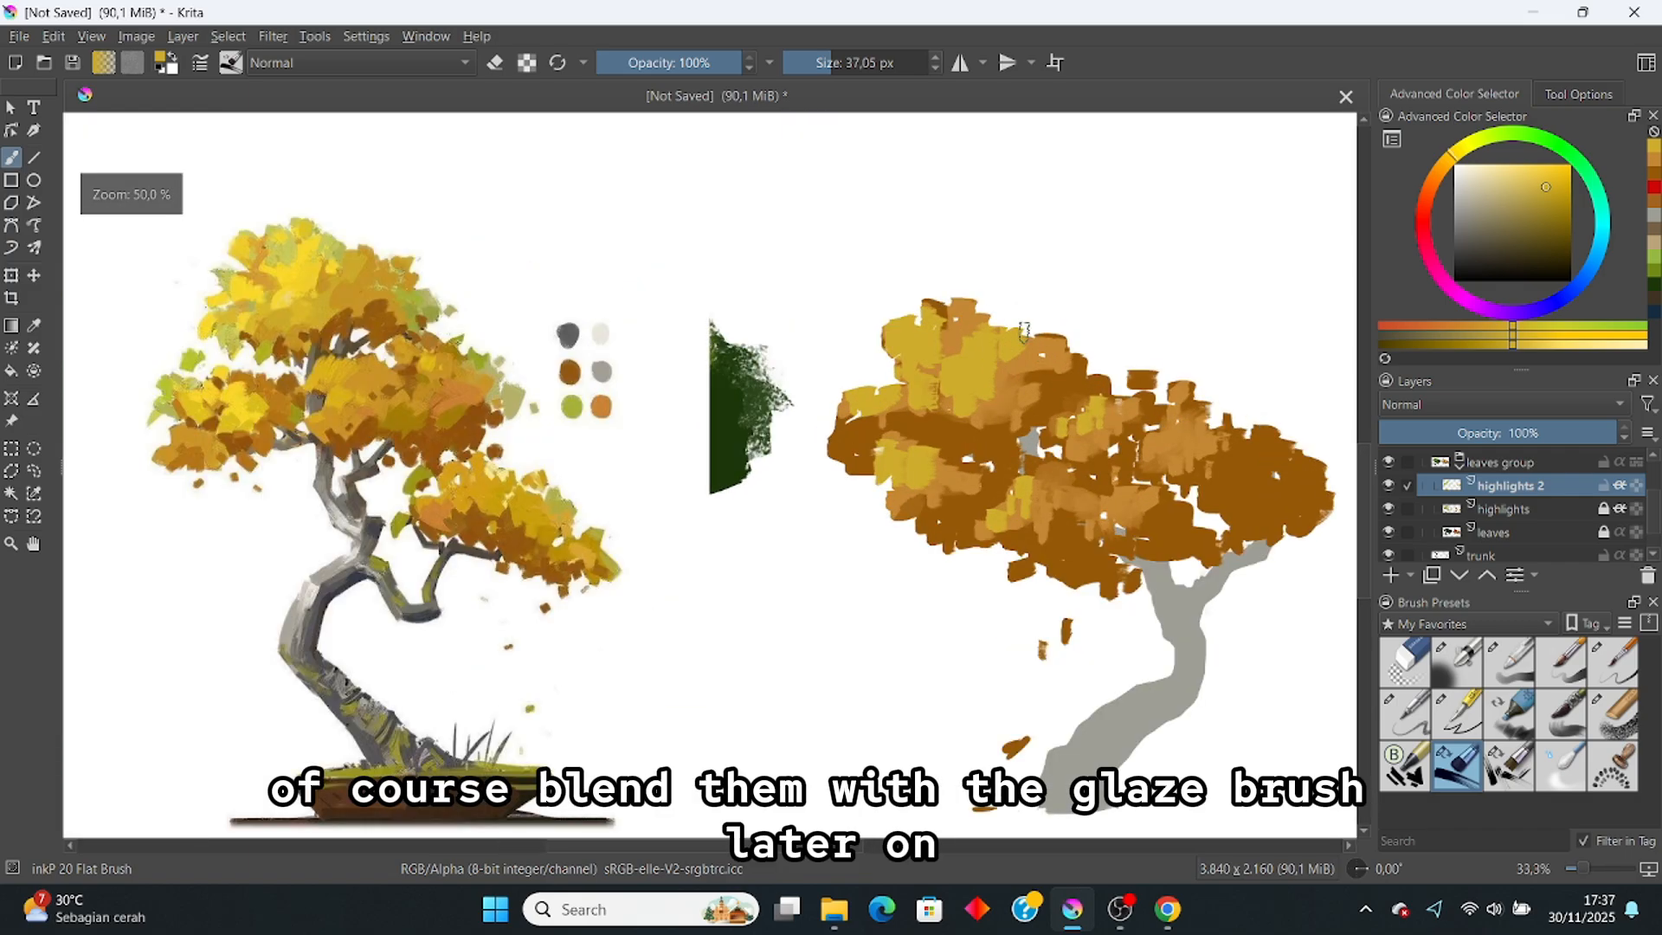
Step: Toggle the brush between erasing and painting, then switch to the Bristles-4 Glaze brush
key("e")
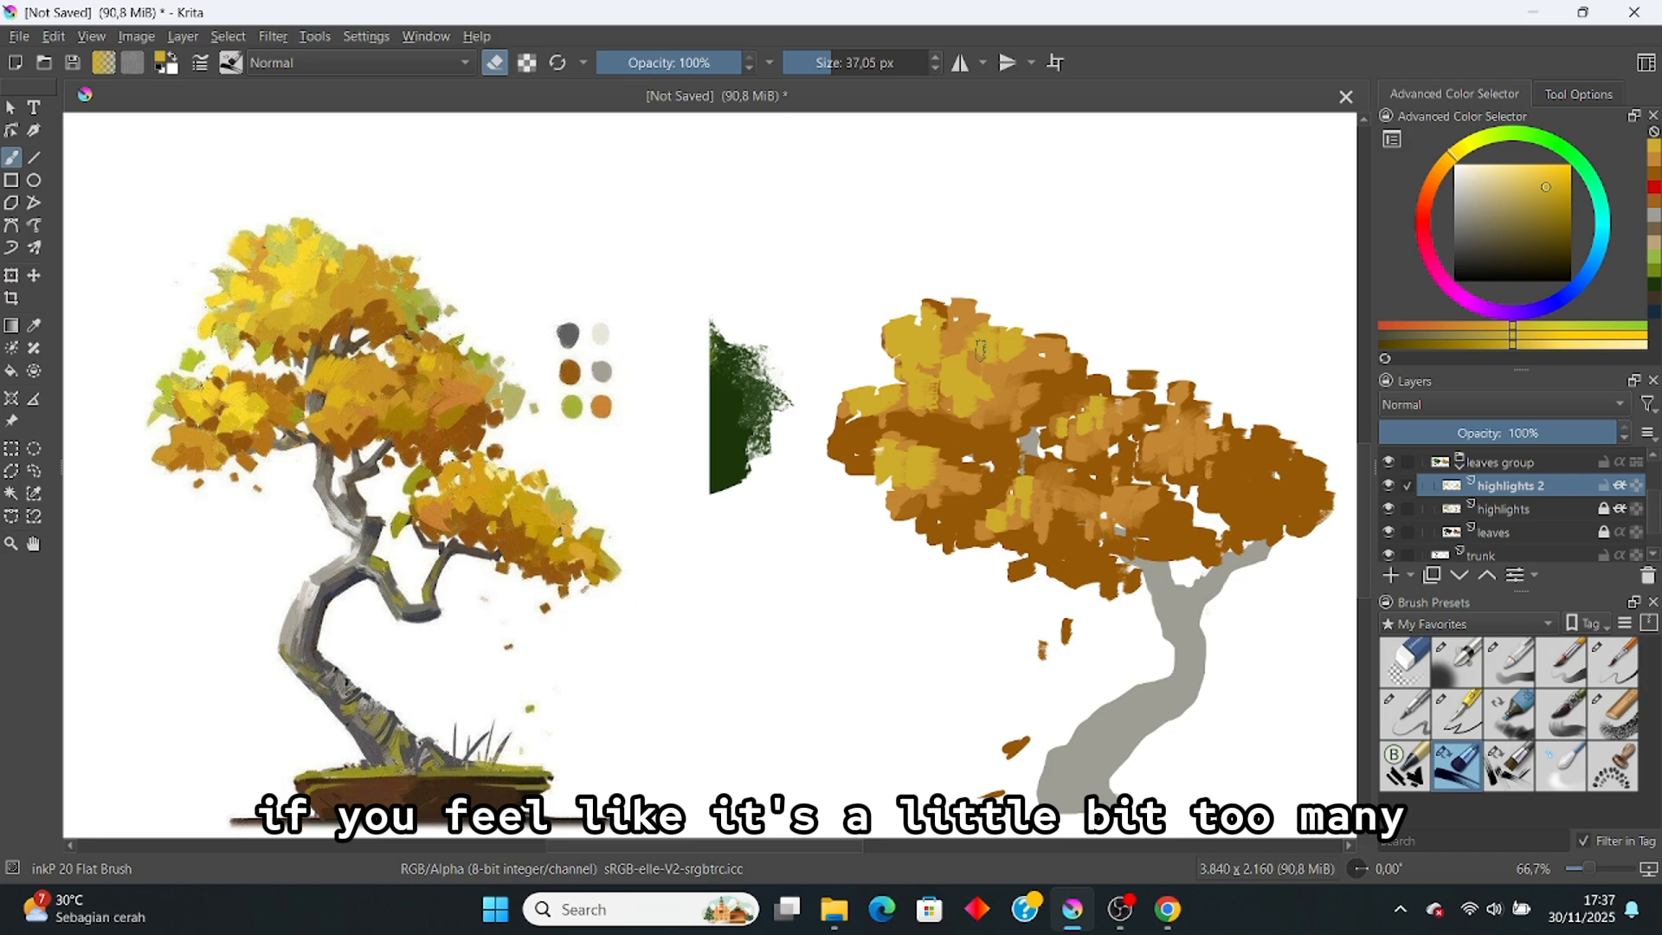
key("e")
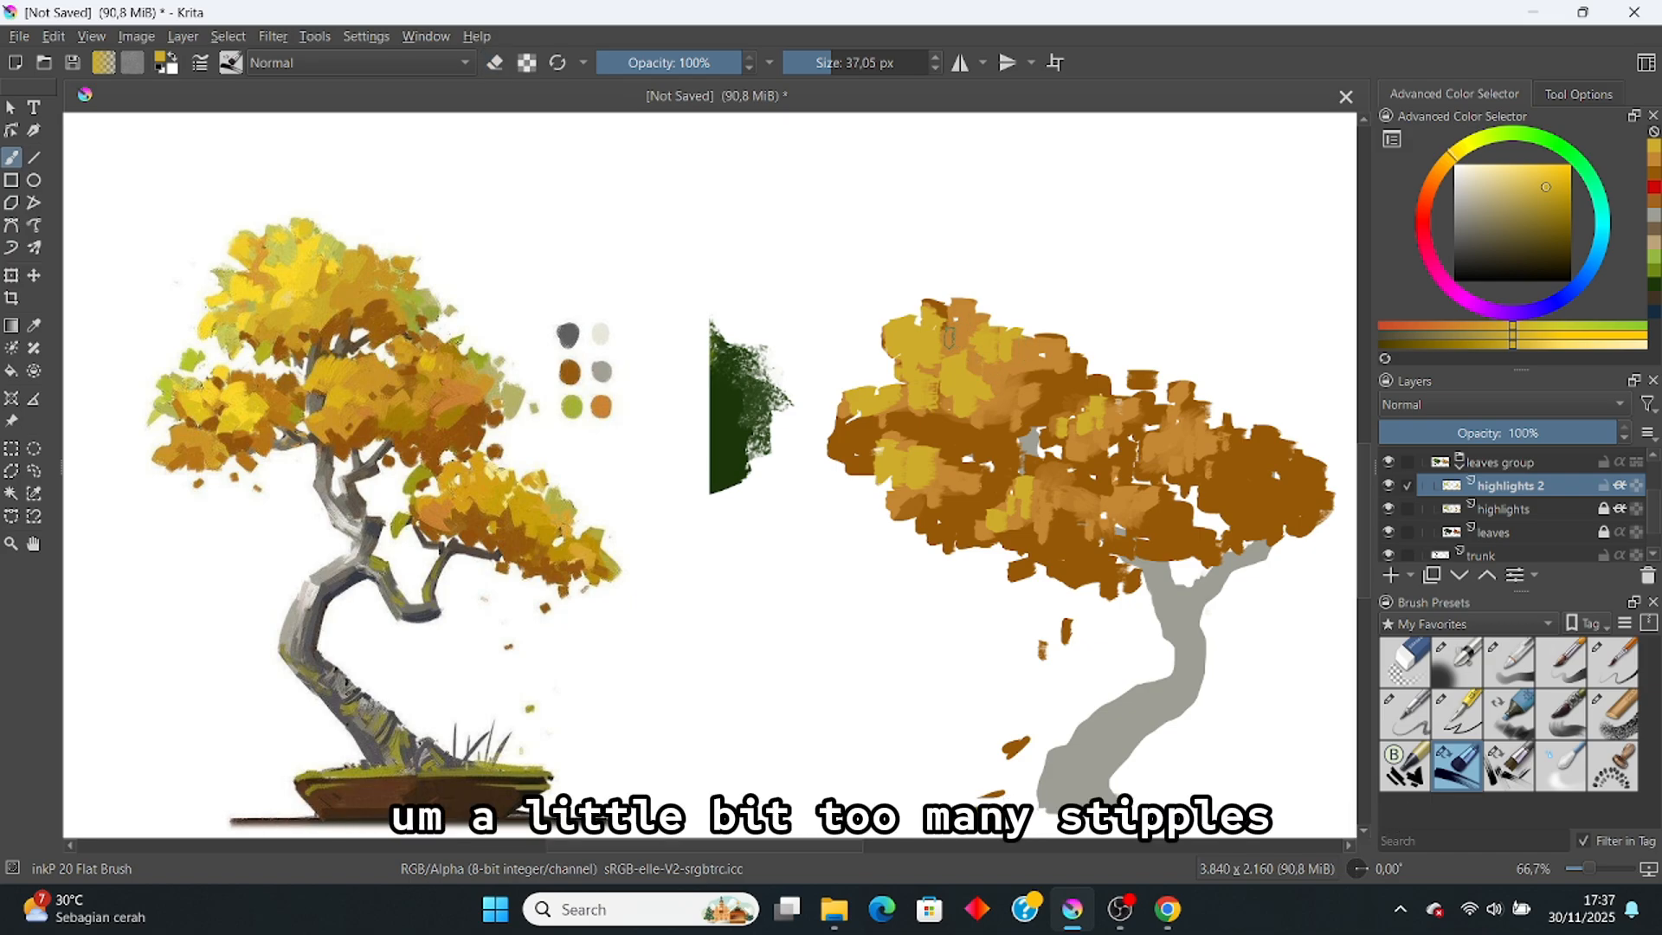
key("e")
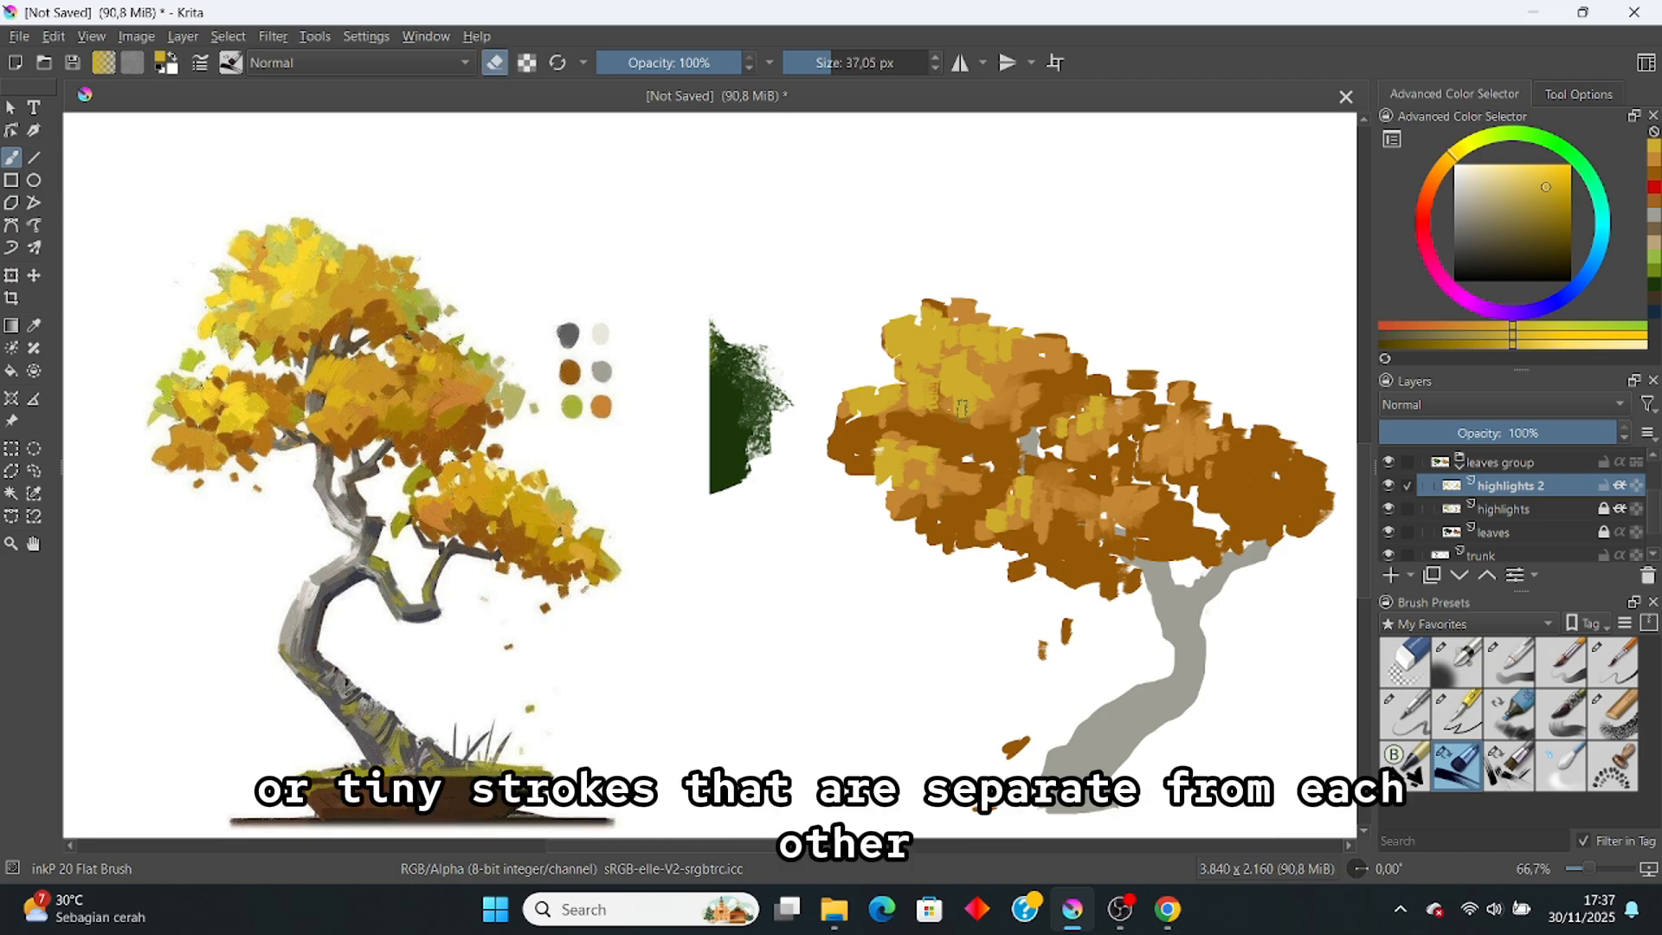
key("e")
scroll(985, 394, "down", 3)
scroll(953, 322, "up", 3)
key("slash")
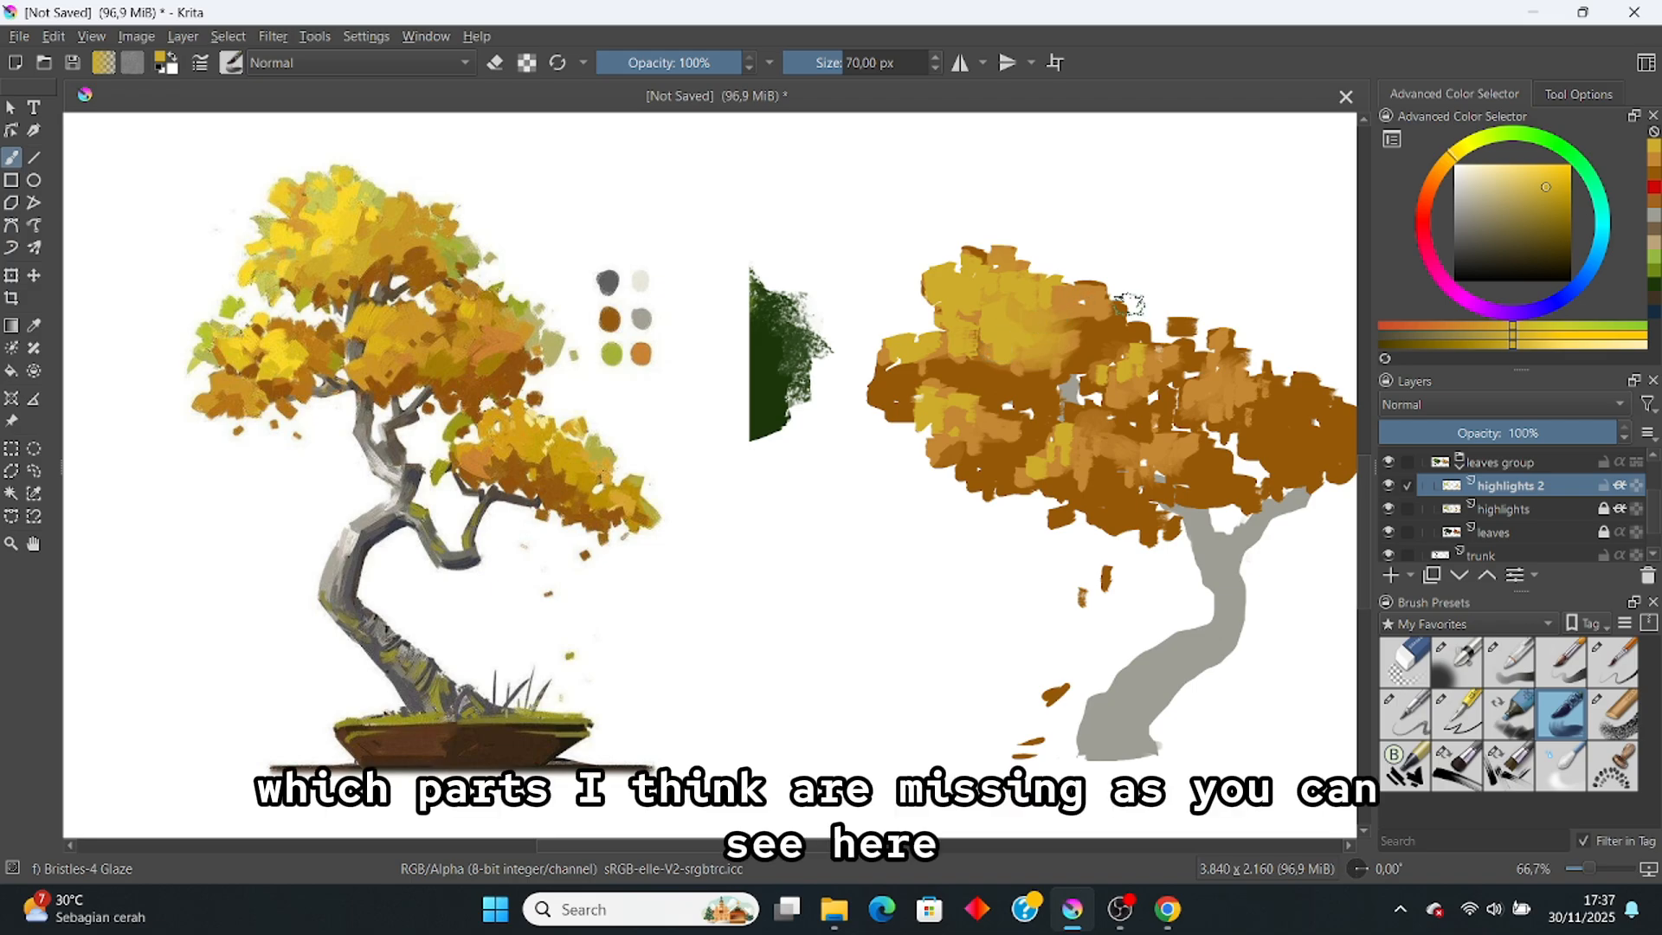
Step: Smear the yellow highlights into the brown foliage across the middle, lower and right canopy
left_click_drag(985, 422, 948, 422)
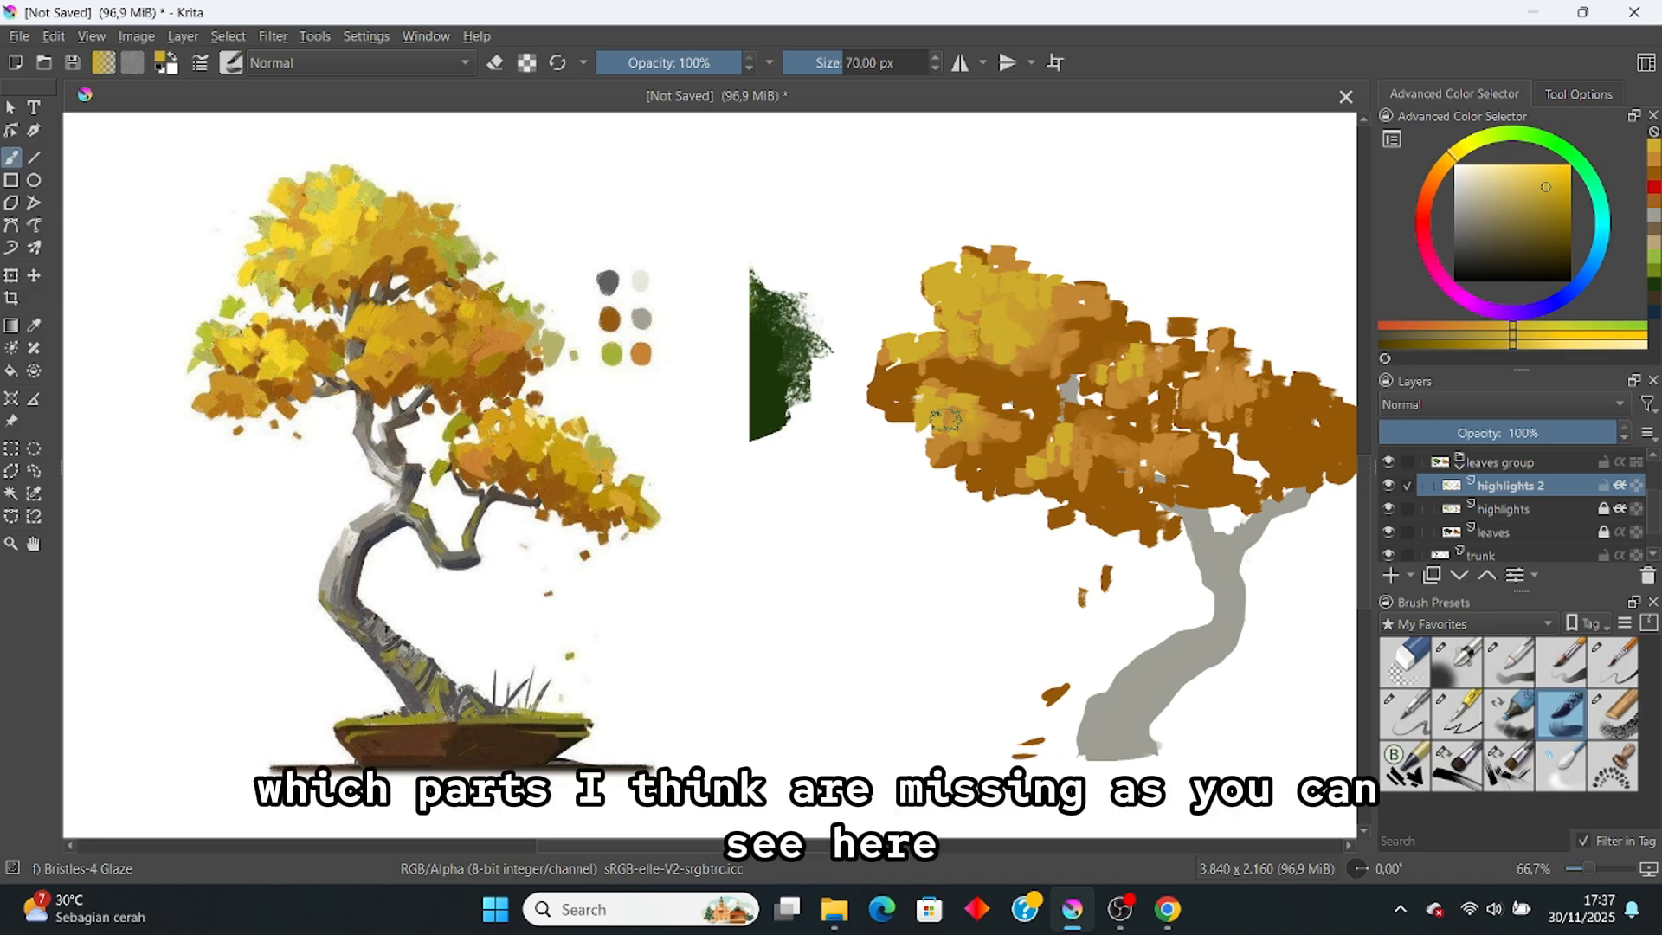
mouse_move(1056, 442)
left_mouse_down()
mouse_move(1022, 478)
mouse_move(1063, 458)
left_mouse_up()
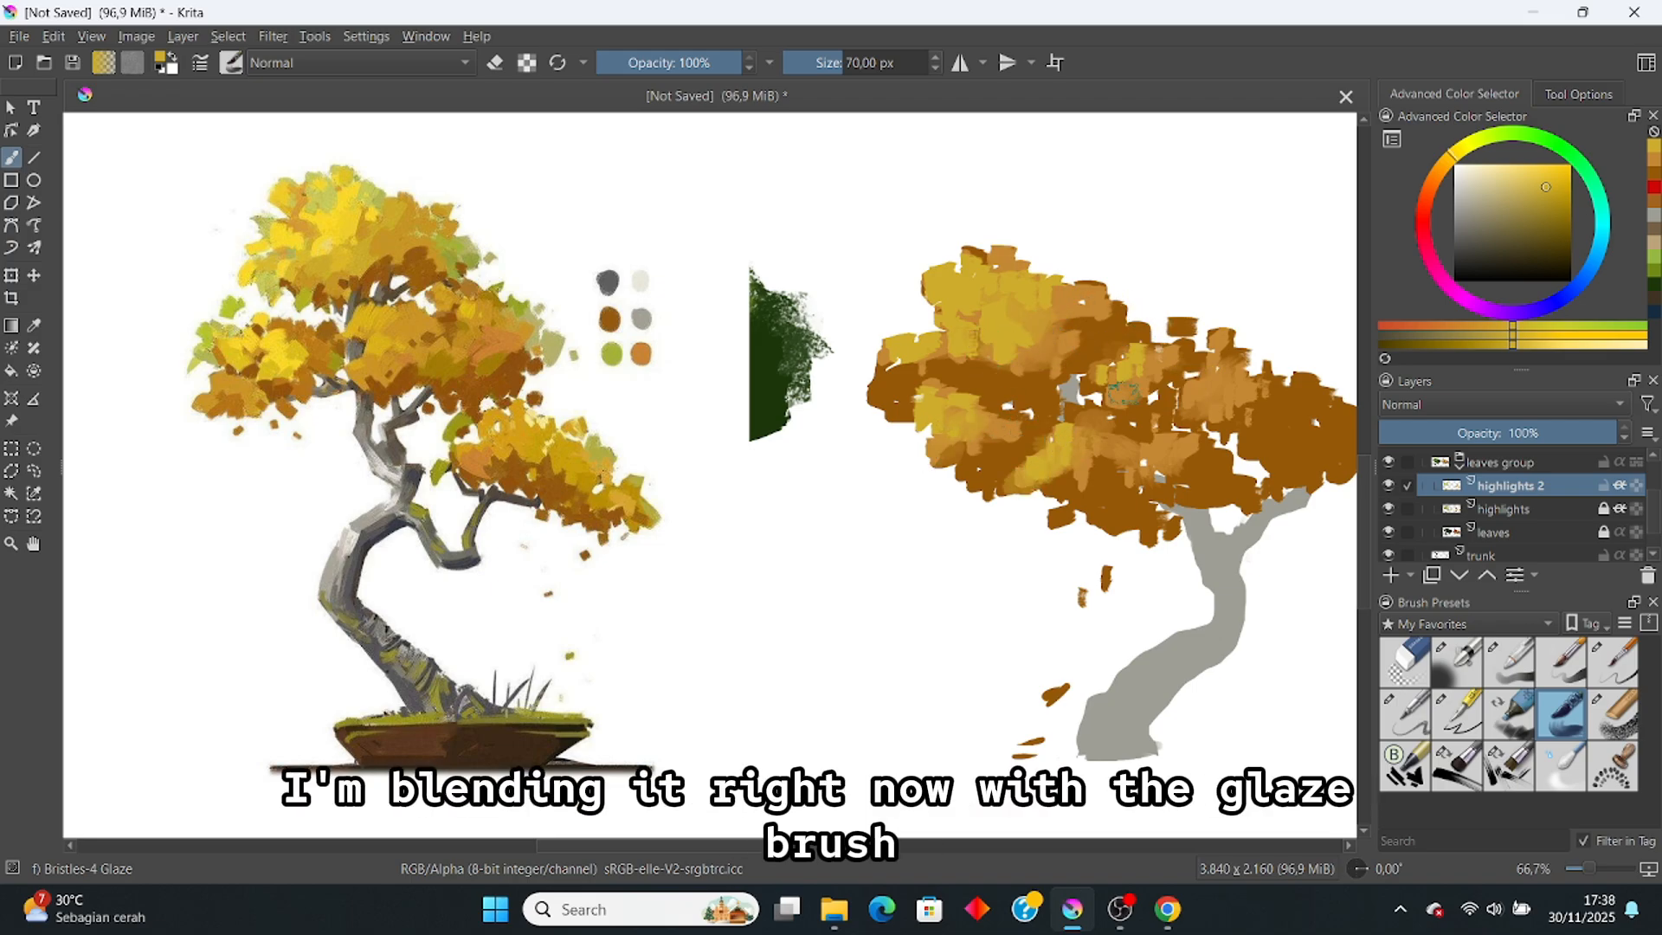
mouse_move(1124, 381)
left_mouse_down()
mouse_move(1114, 400)
mouse_move(1130, 384)
left_mouse_up()
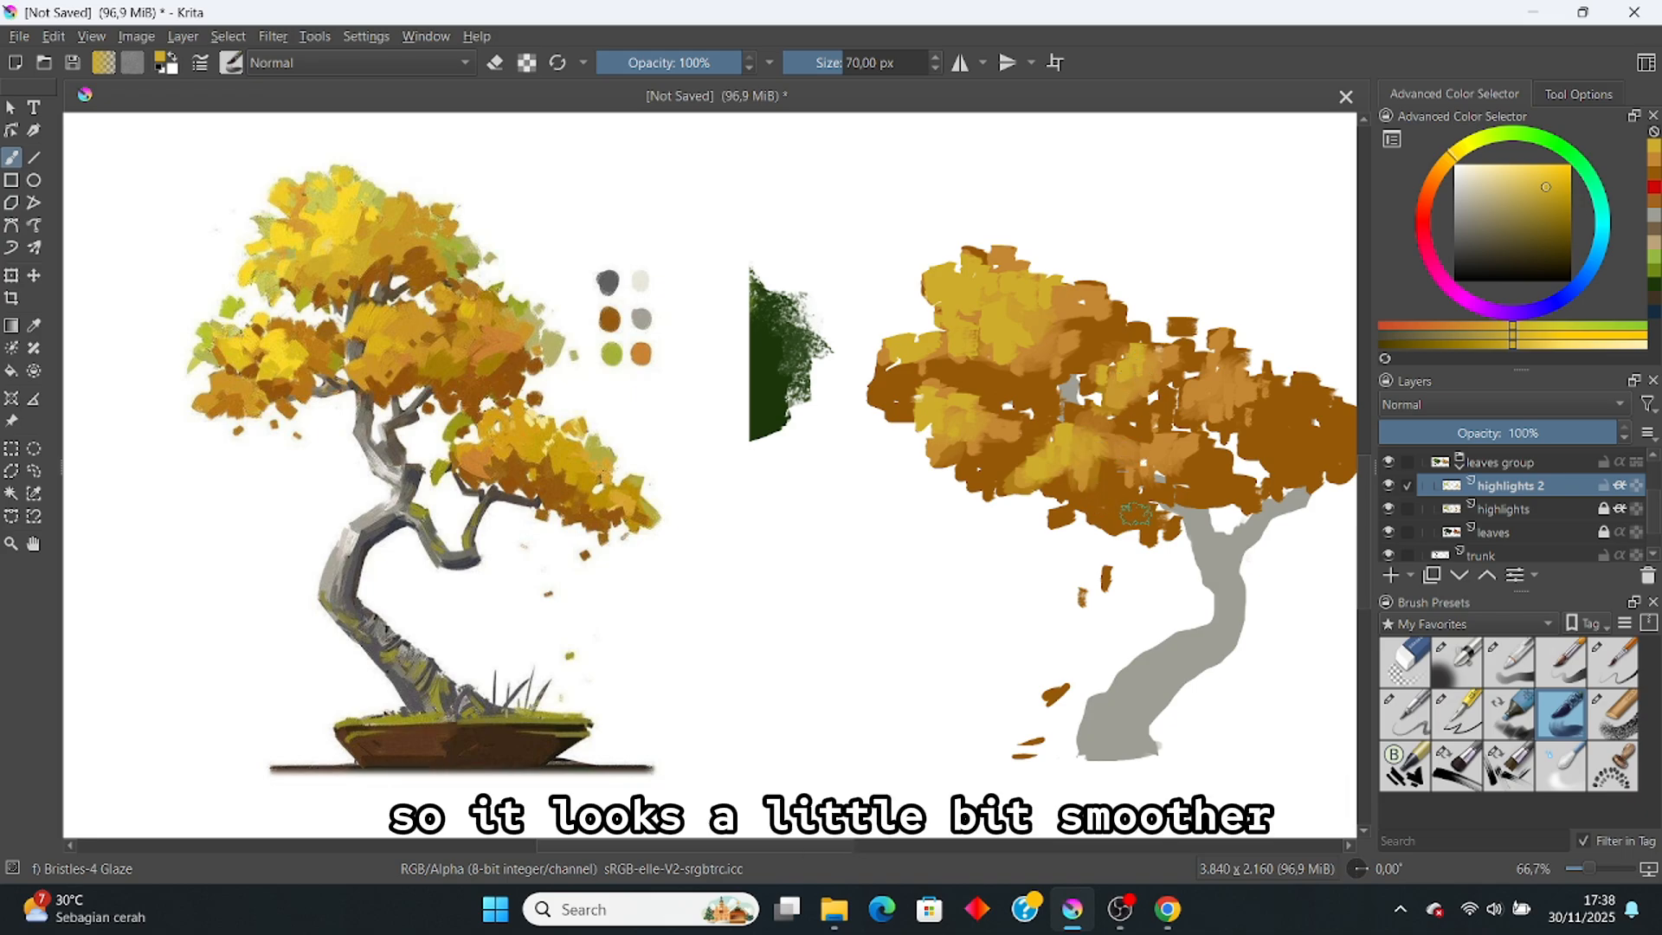
scroll(1164, 403, "up", 2)
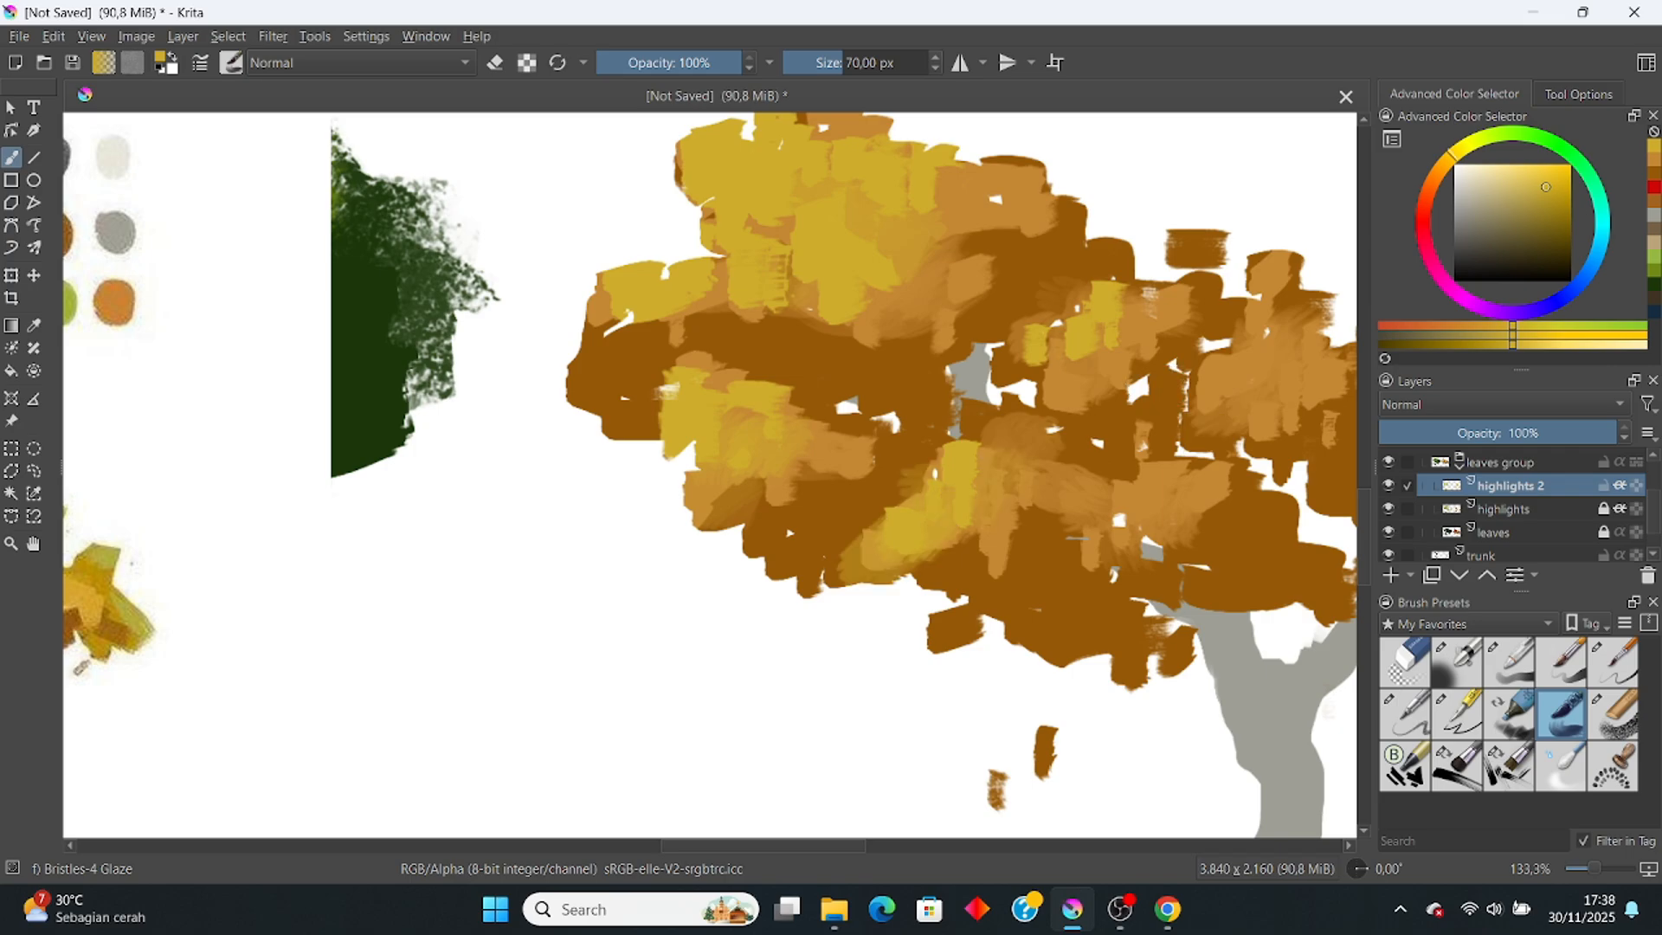
scroll(1156, 385, "down", 2)
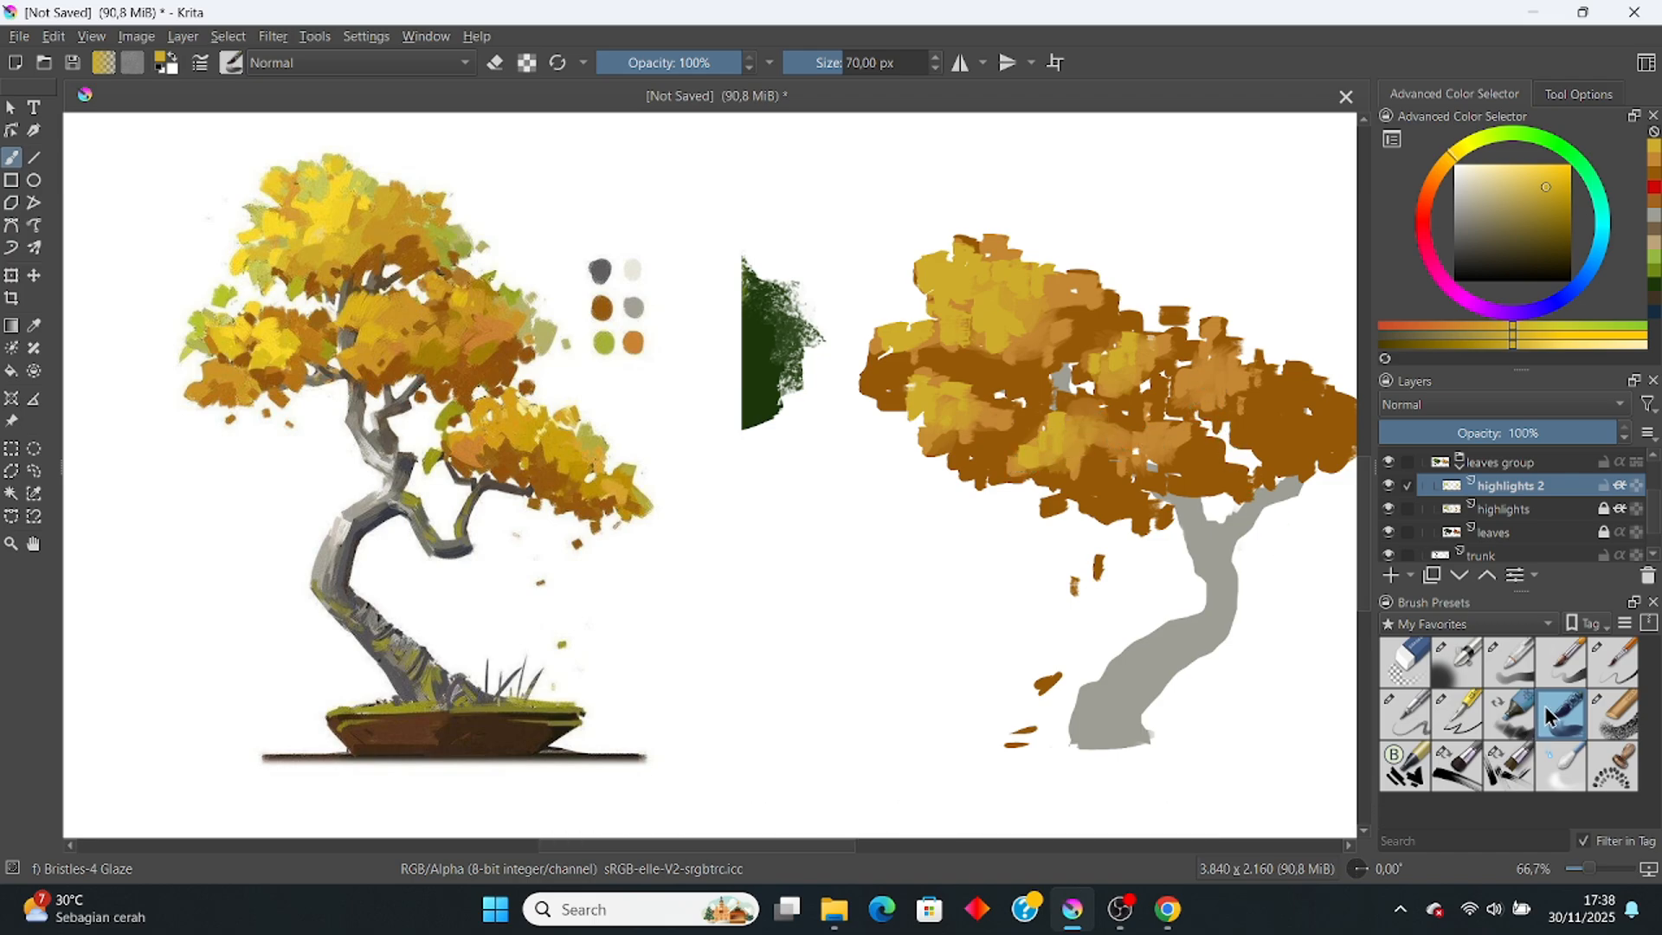
left_click(1460, 766)
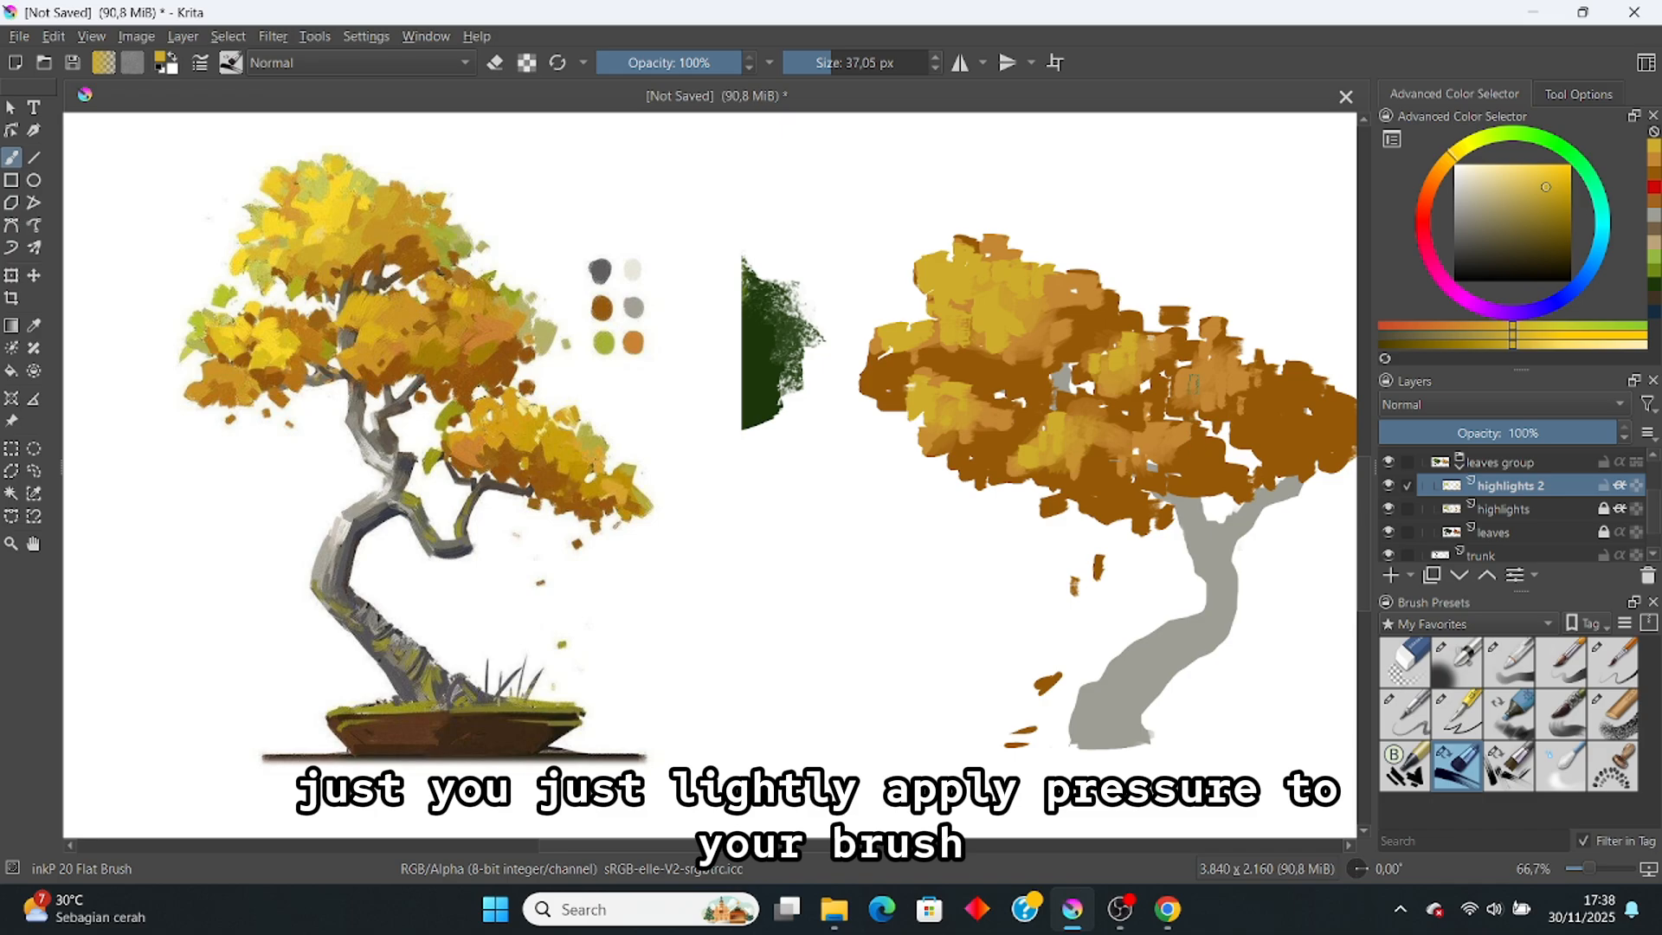
Step: Add a light ochre dab on the canopy and toggle highlights 2 to compare
left_click_drag(1194, 383, 1194, 384)
scroll(1294, 430, "down", 4)
scroll(1272, 452, "up", 4)
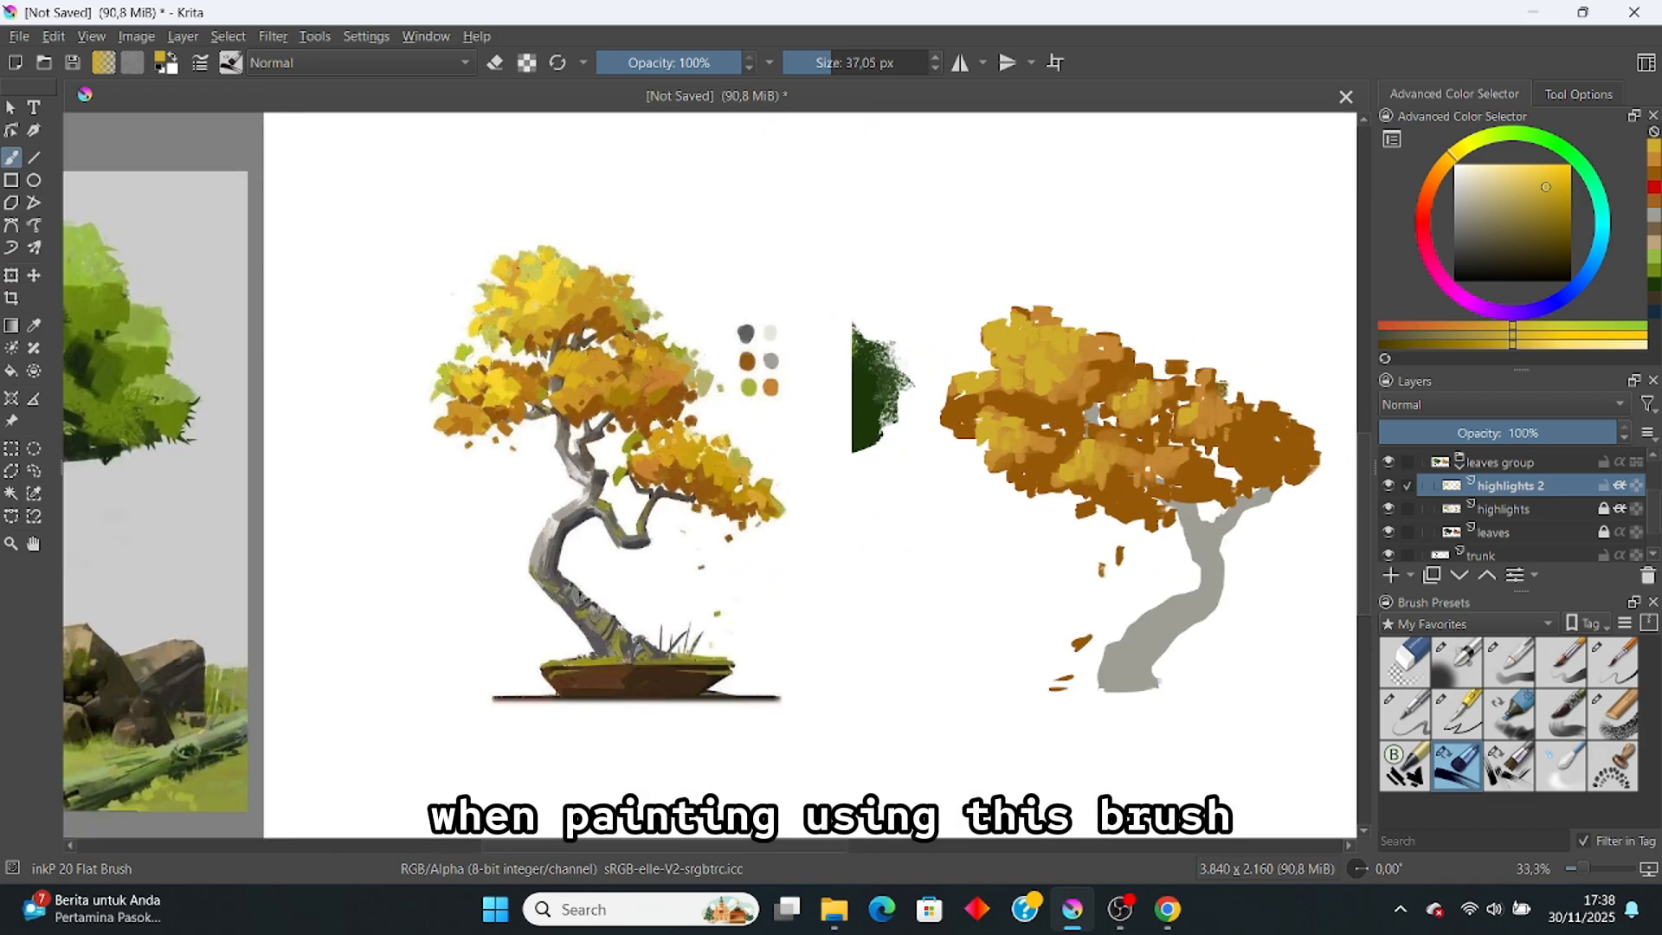
scroll(1221, 381, "down", 2)
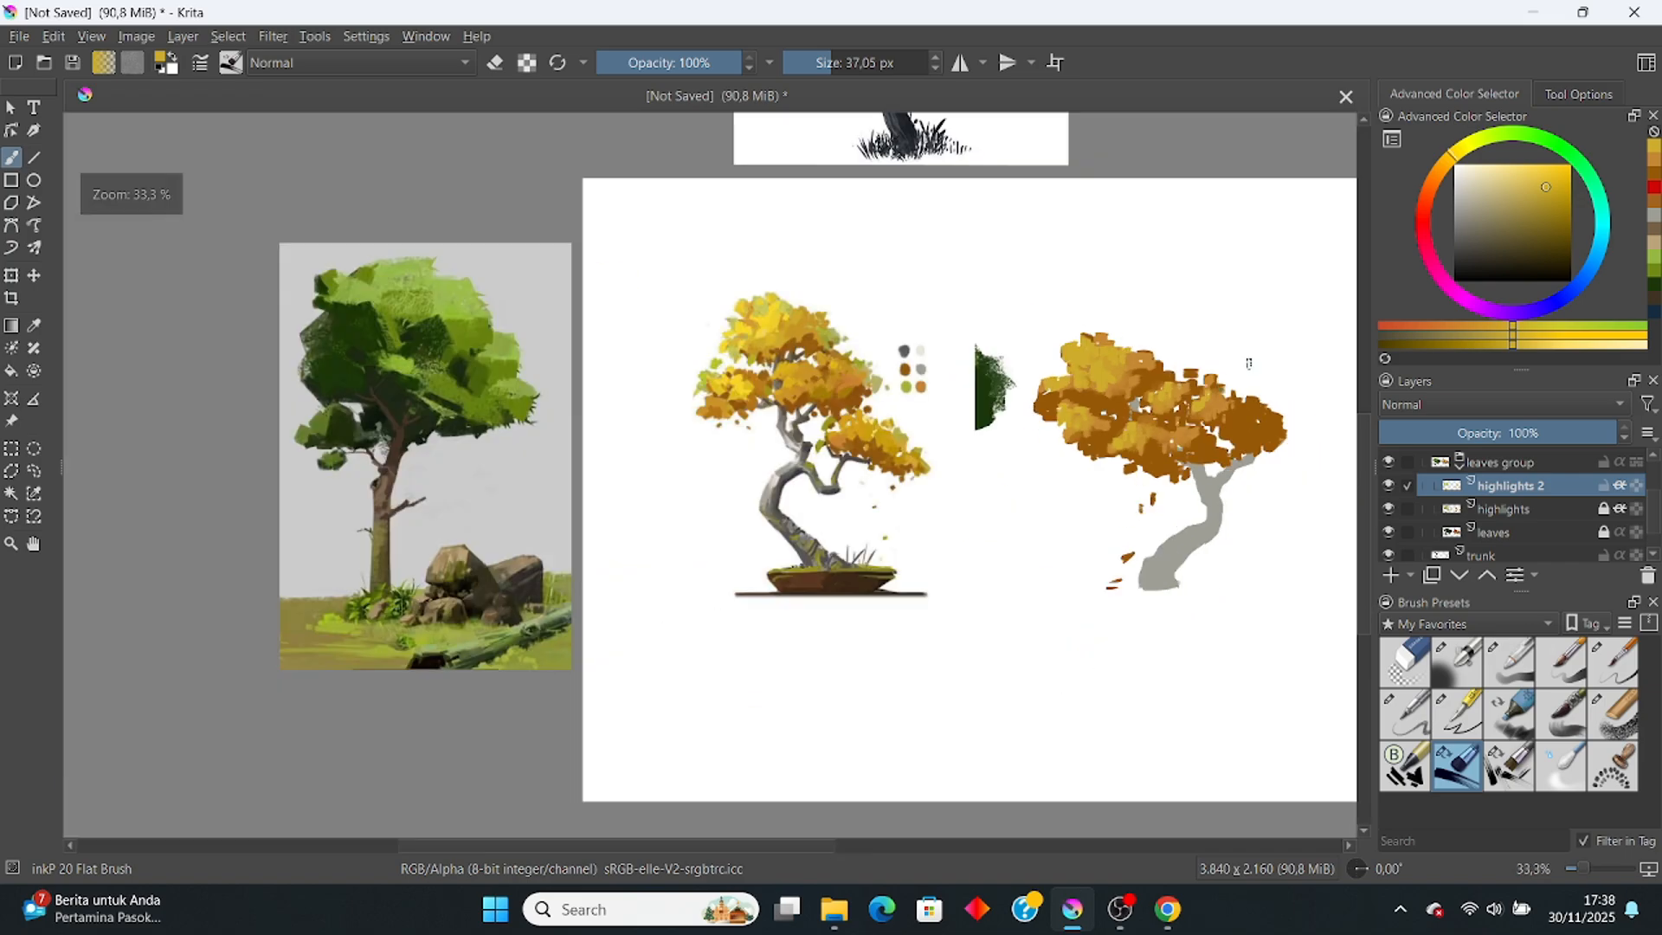
scroll(1249, 363, "up", 2)
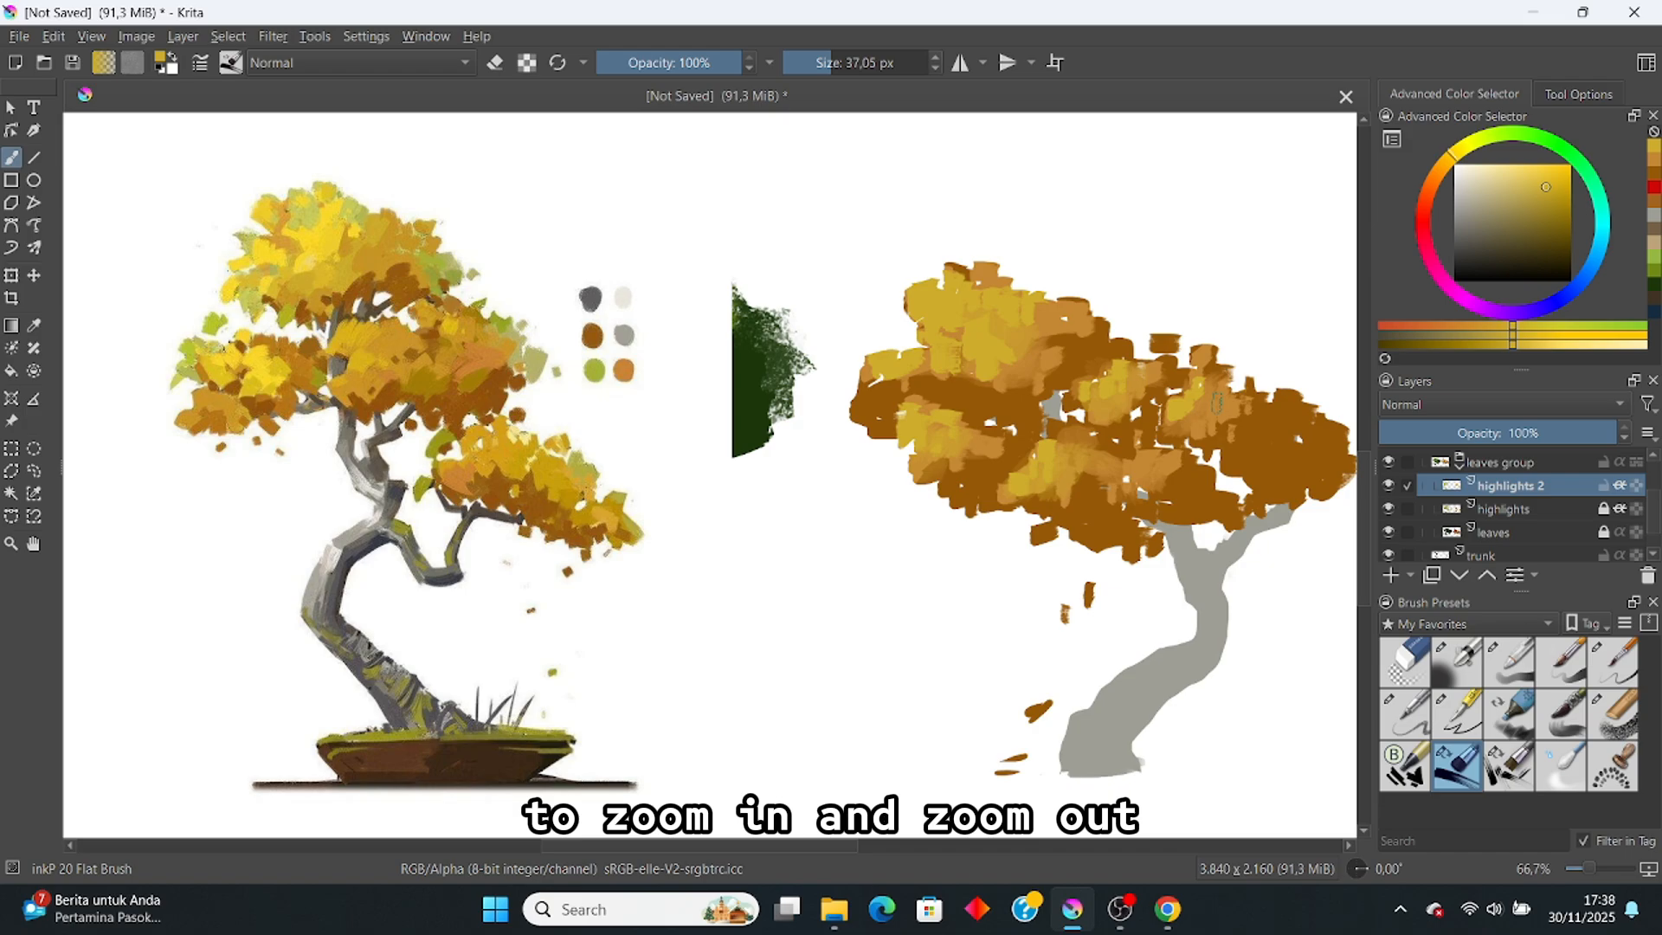
left_click(1390, 484)
left_click(1389, 485)
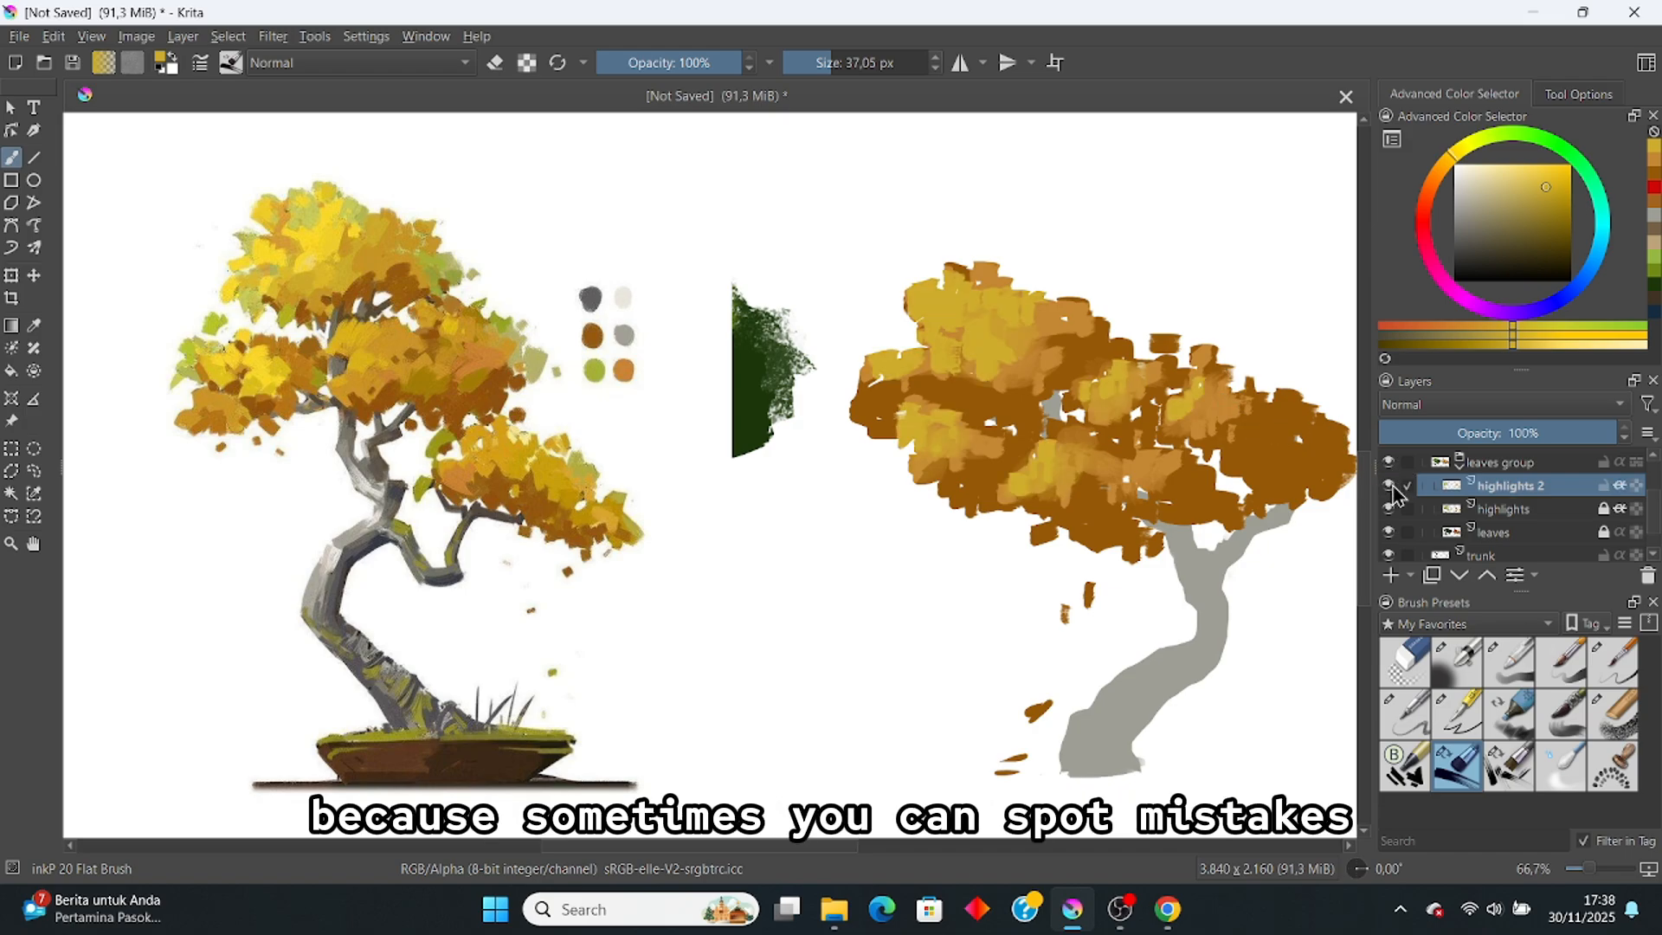
left_click(1389, 485)
left_click(1389, 485)
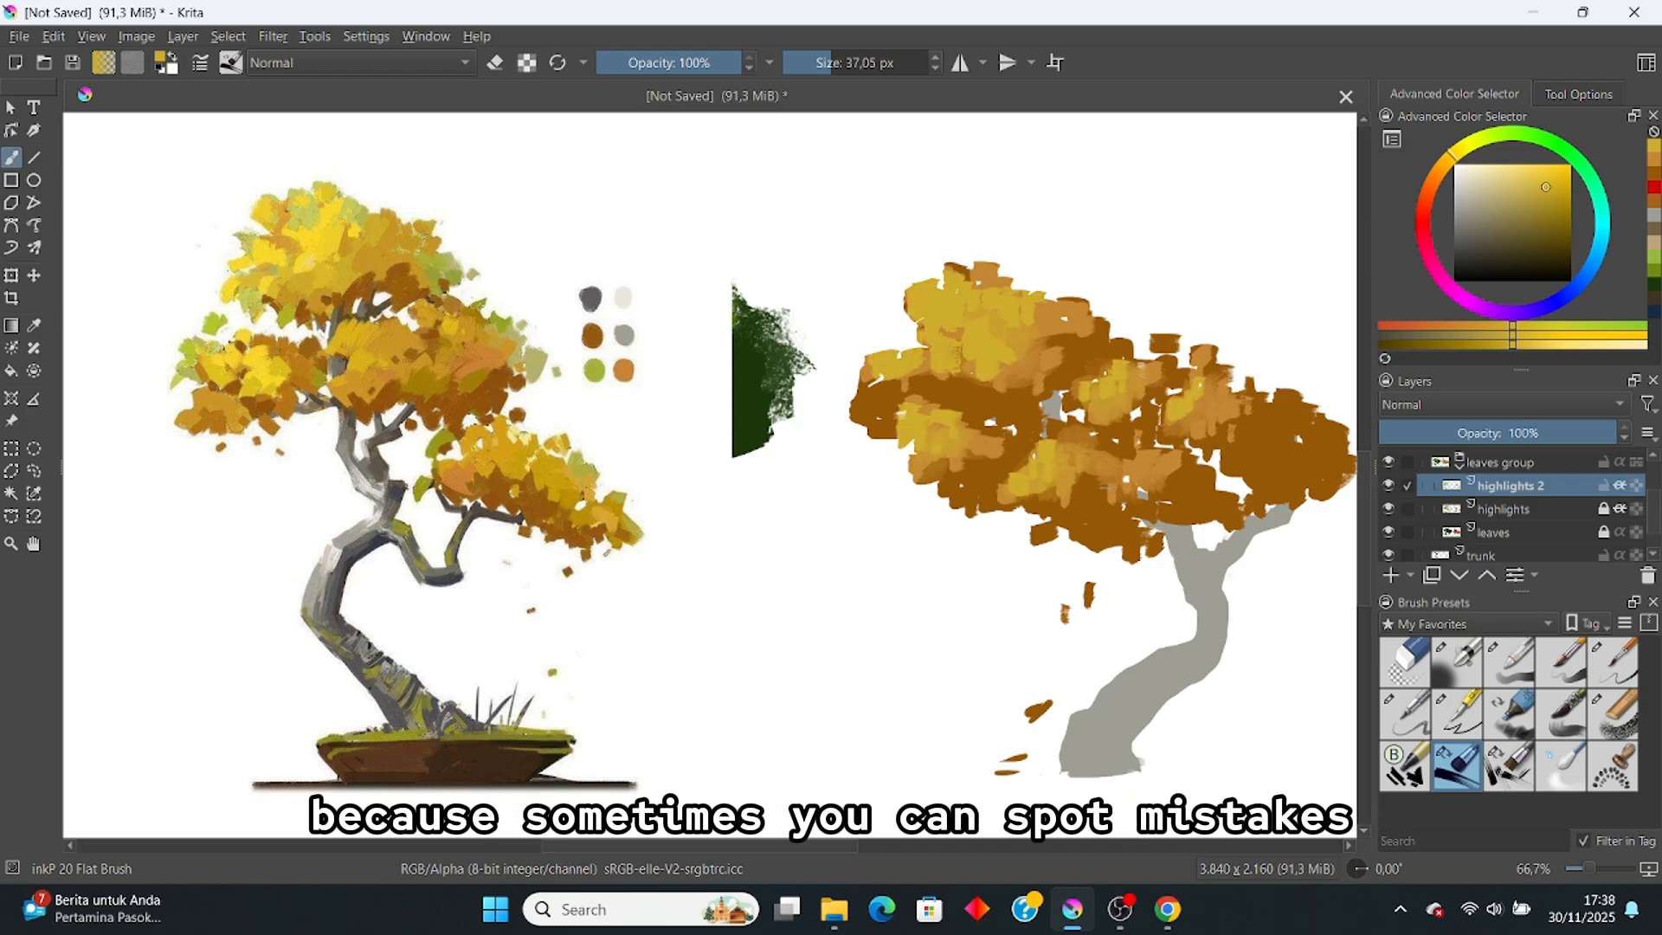
Step: Pick a palette green and paint green strokes at the top of the right canopy
left_click(1482, 151)
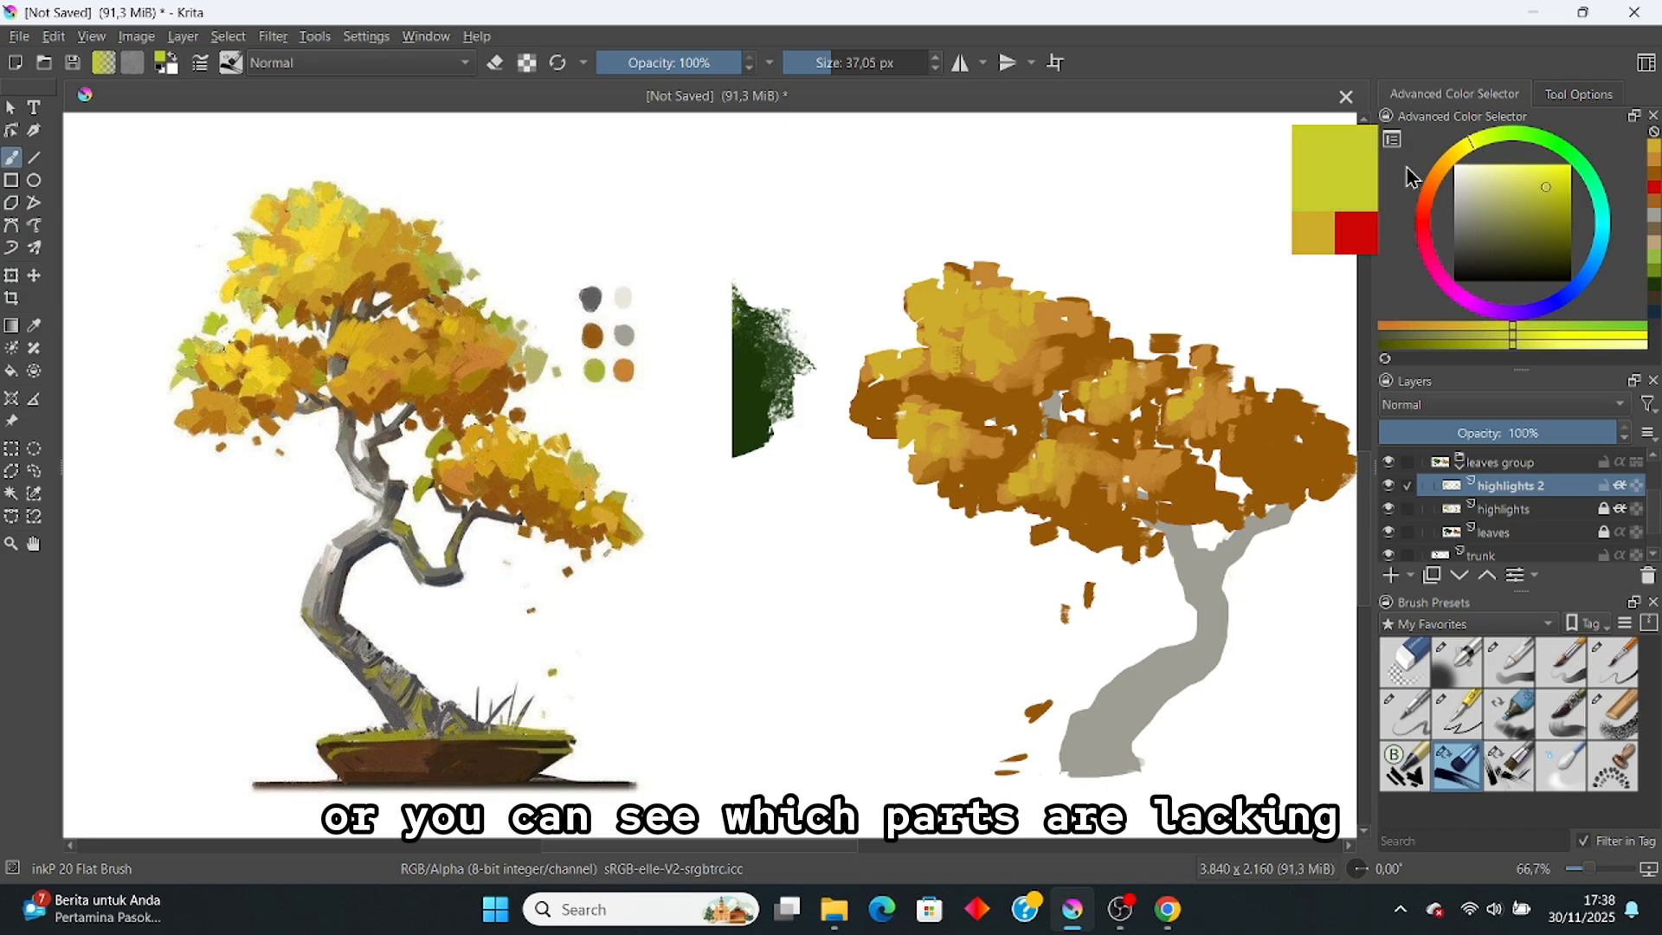
left_click(595, 368, "ctrl")
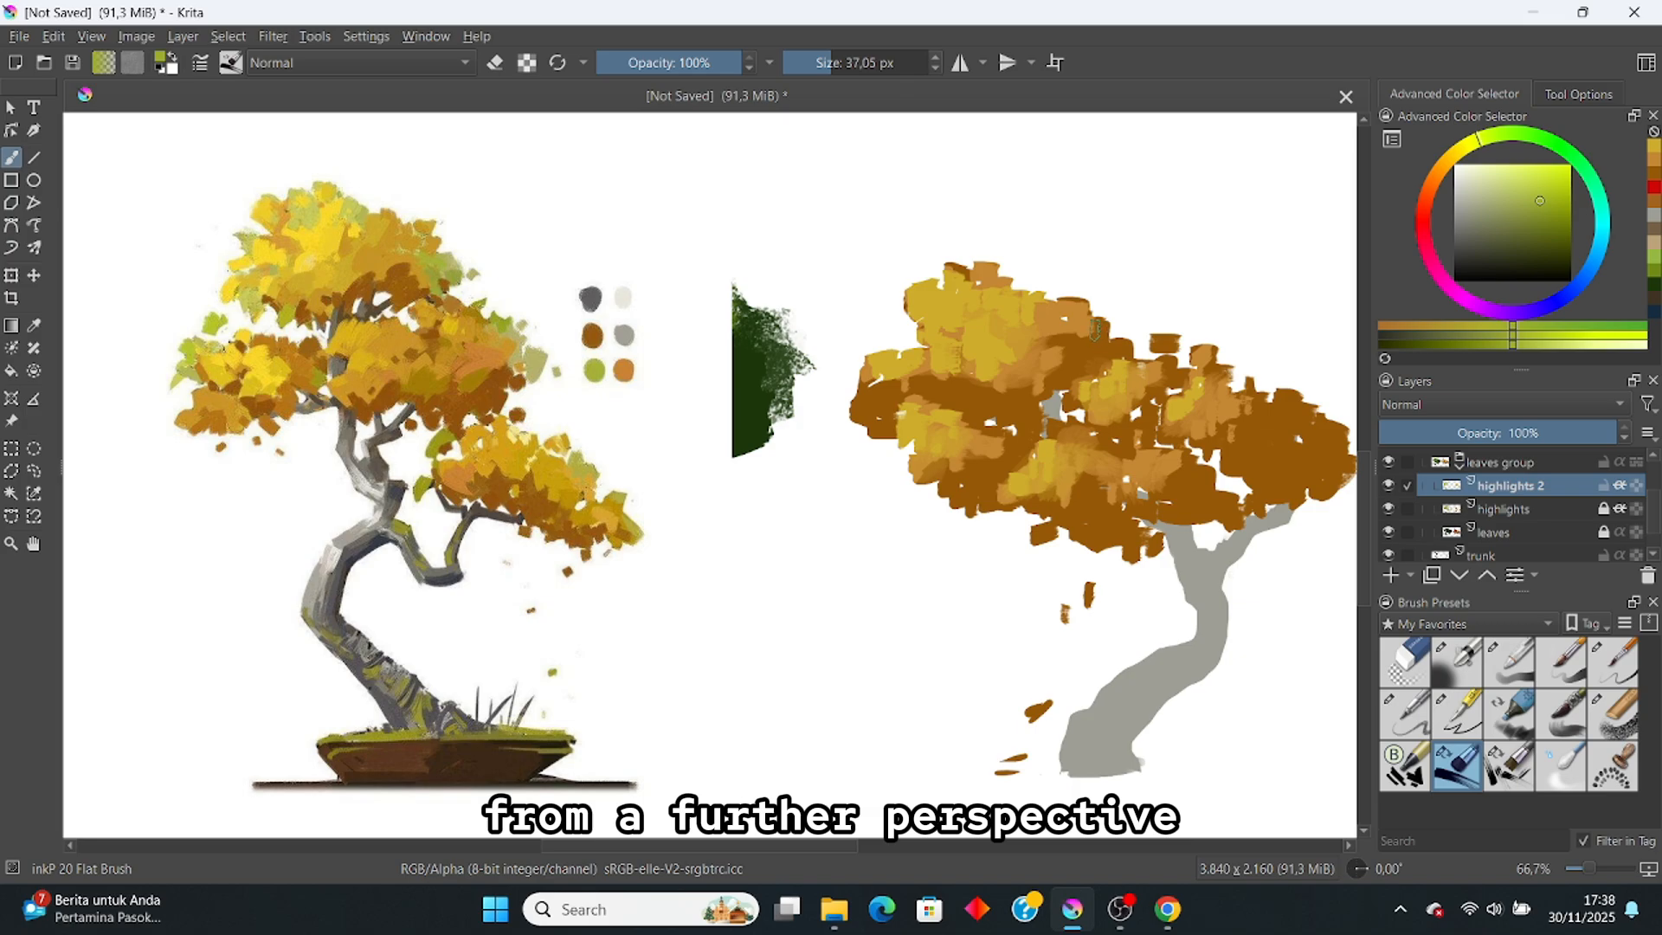
mouse_move(1084, 303)
left_mouse_down()
mouse_move(1093, 322)
mouse_move(1074, 312)
mouse_move(1114, 318)
mouse_move(1093, 327)
left_mouse_up()
left_click_drag(987, 443, 992, 457)
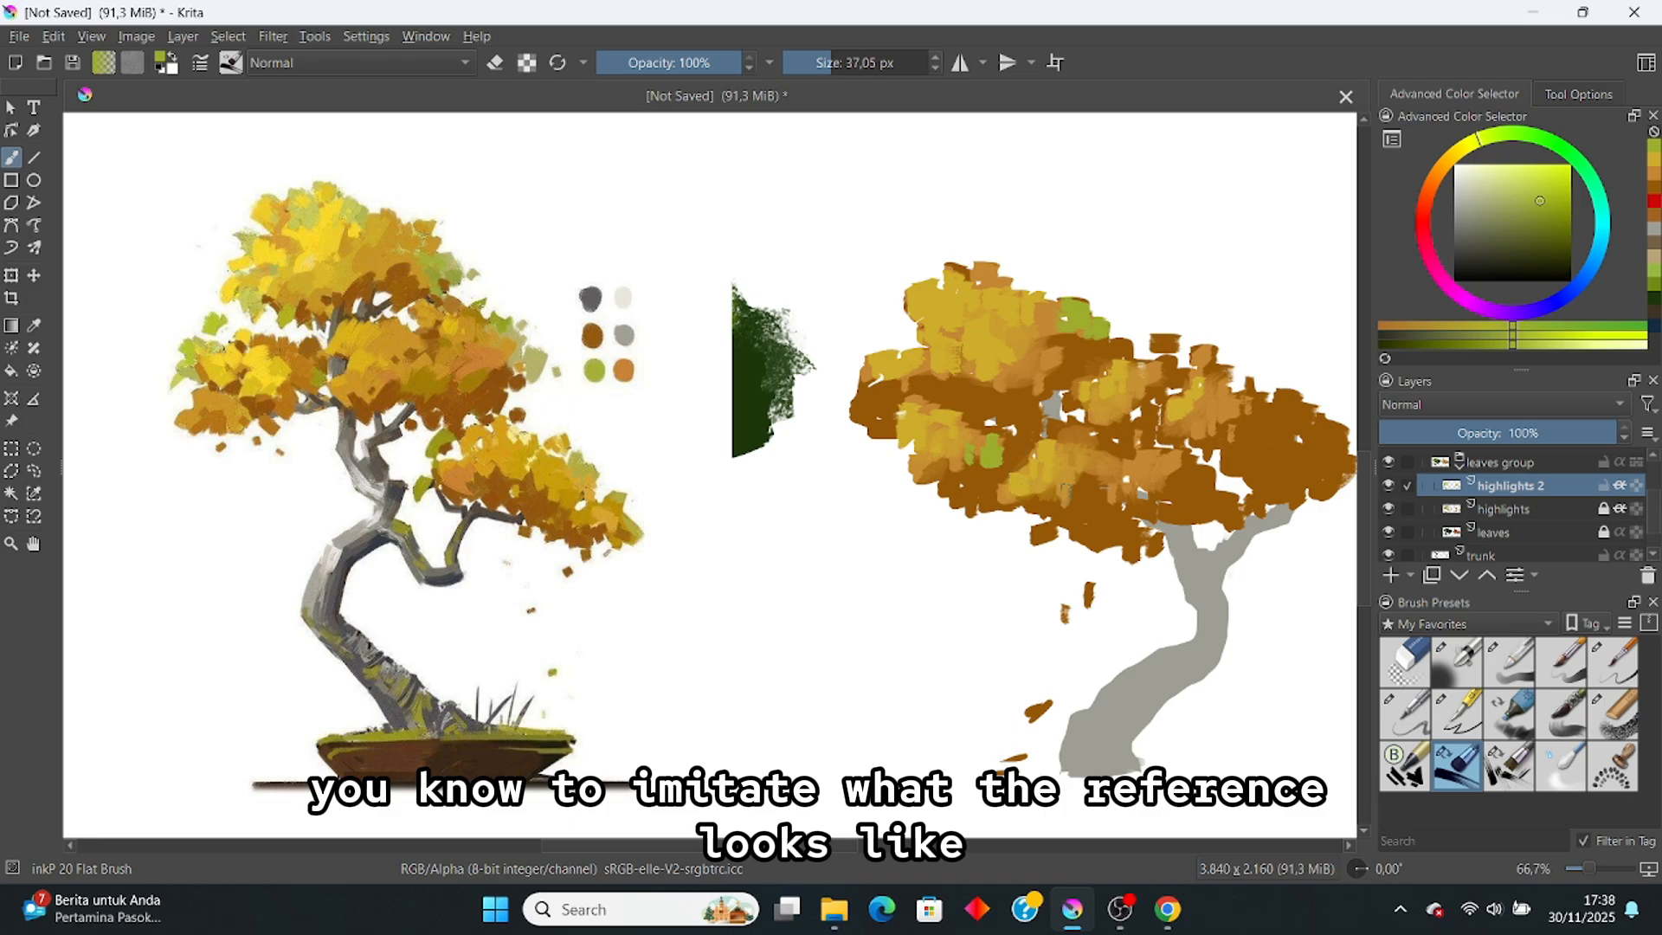
key("ctrl+z")
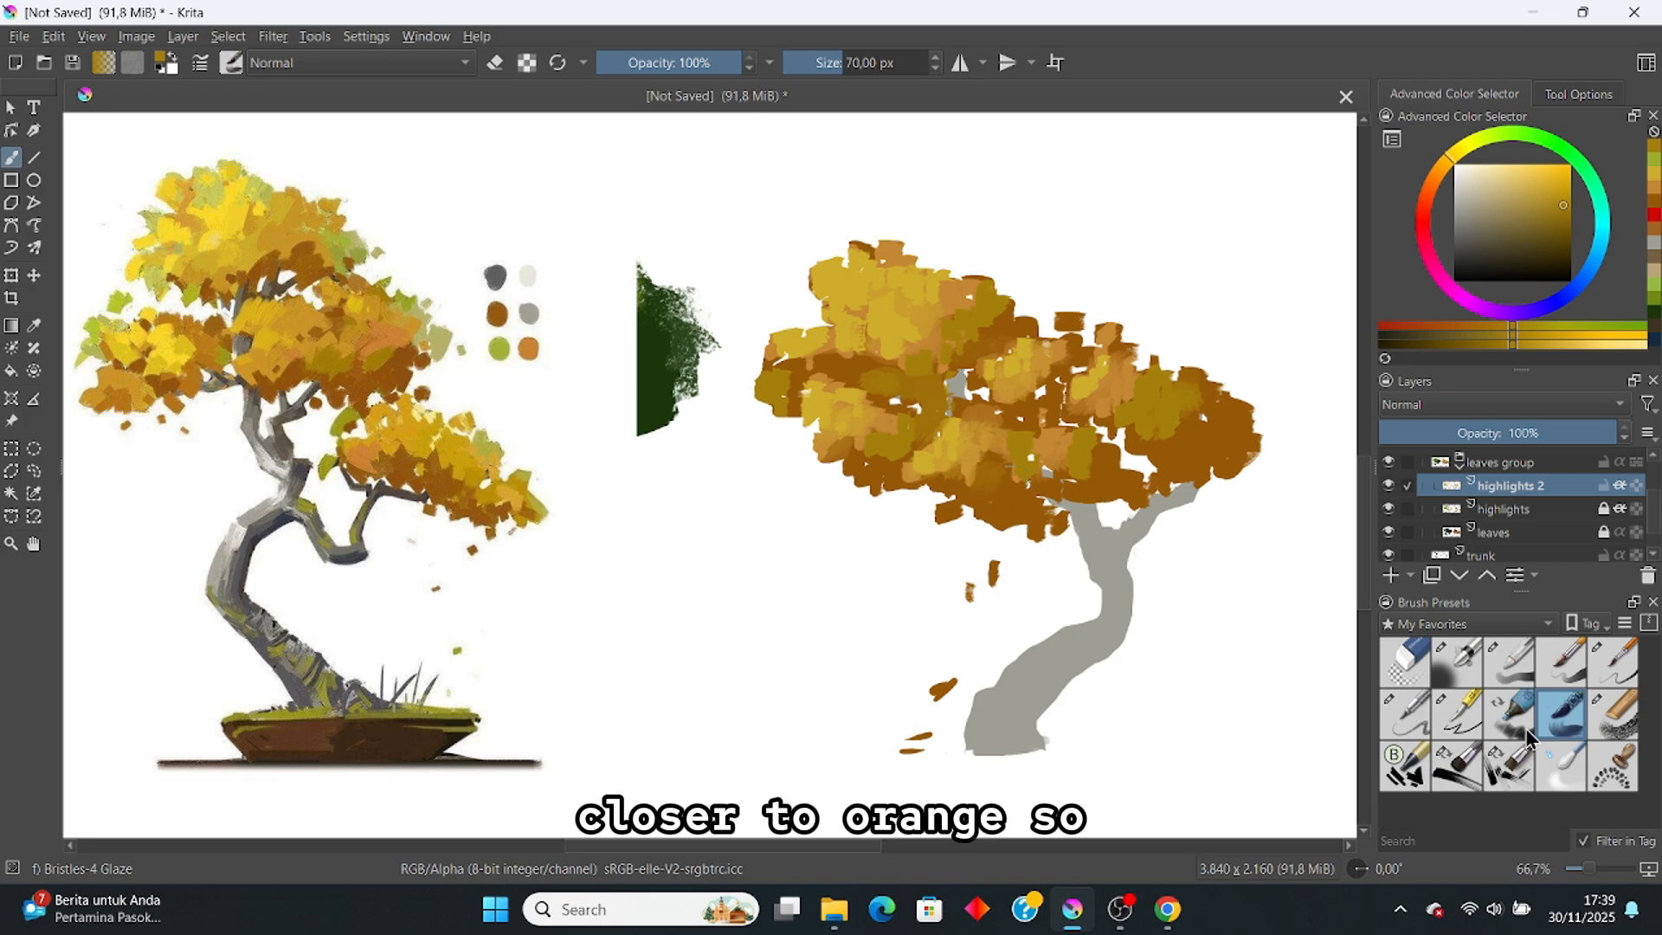
Step: With the inkP 20 Flat Brush, dab palette yellow-green onto the top of the right tree
left_click(1457, 766)
left_click(540, 383)
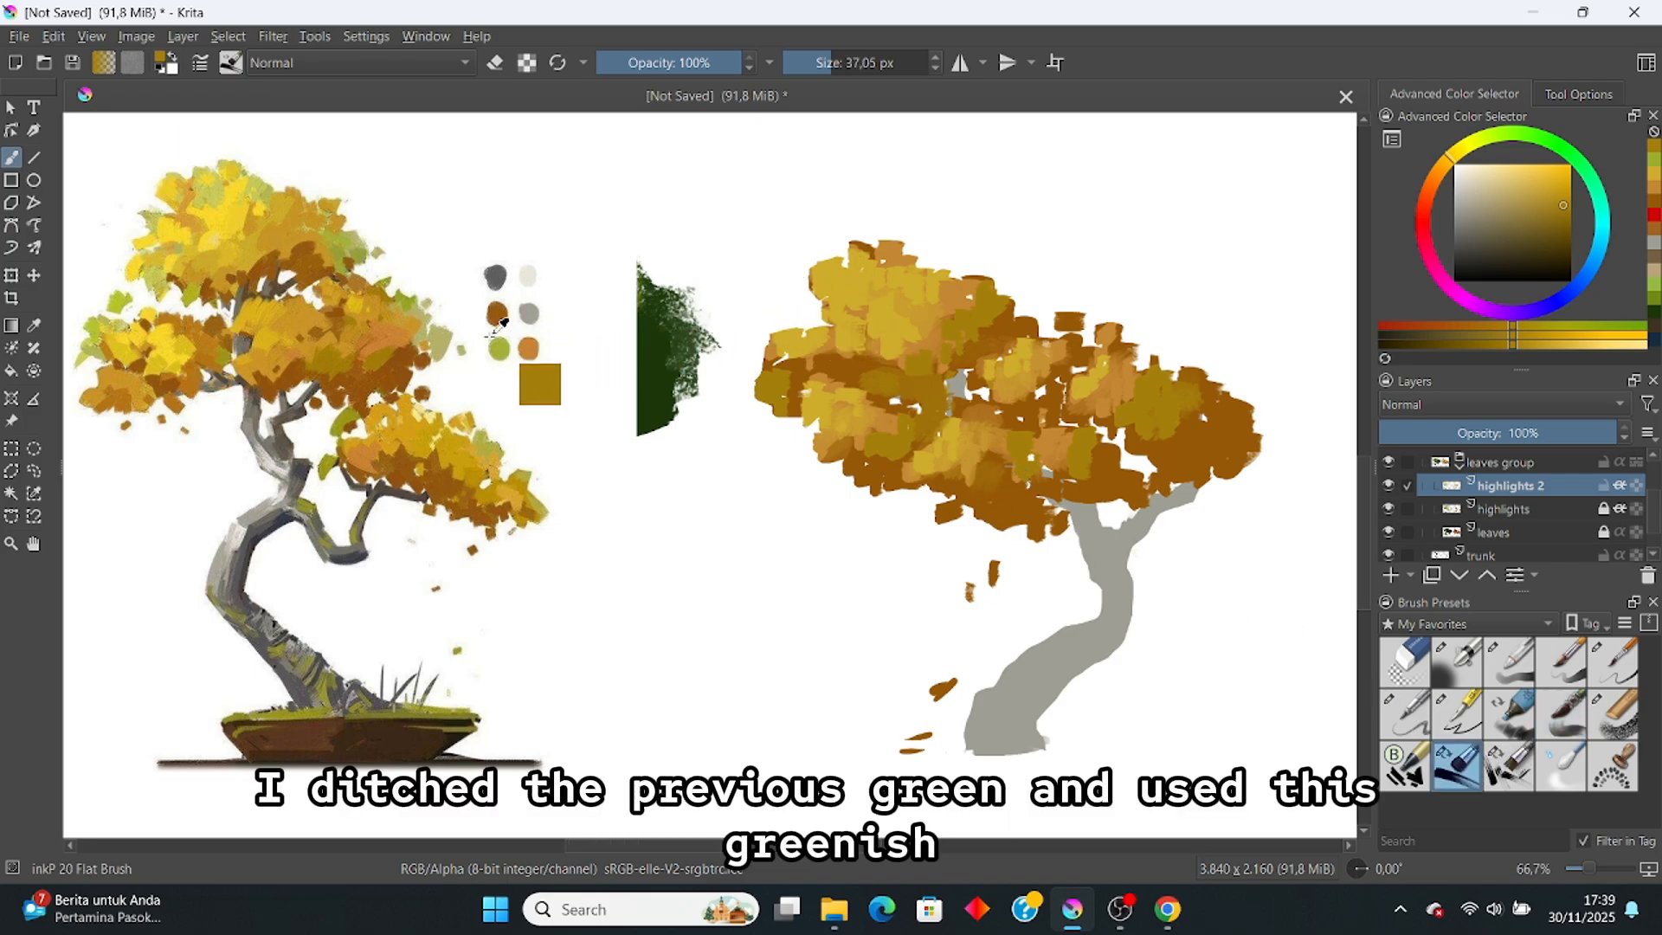
left_click(499, 349, "ctrl")
key("ctrl+z")
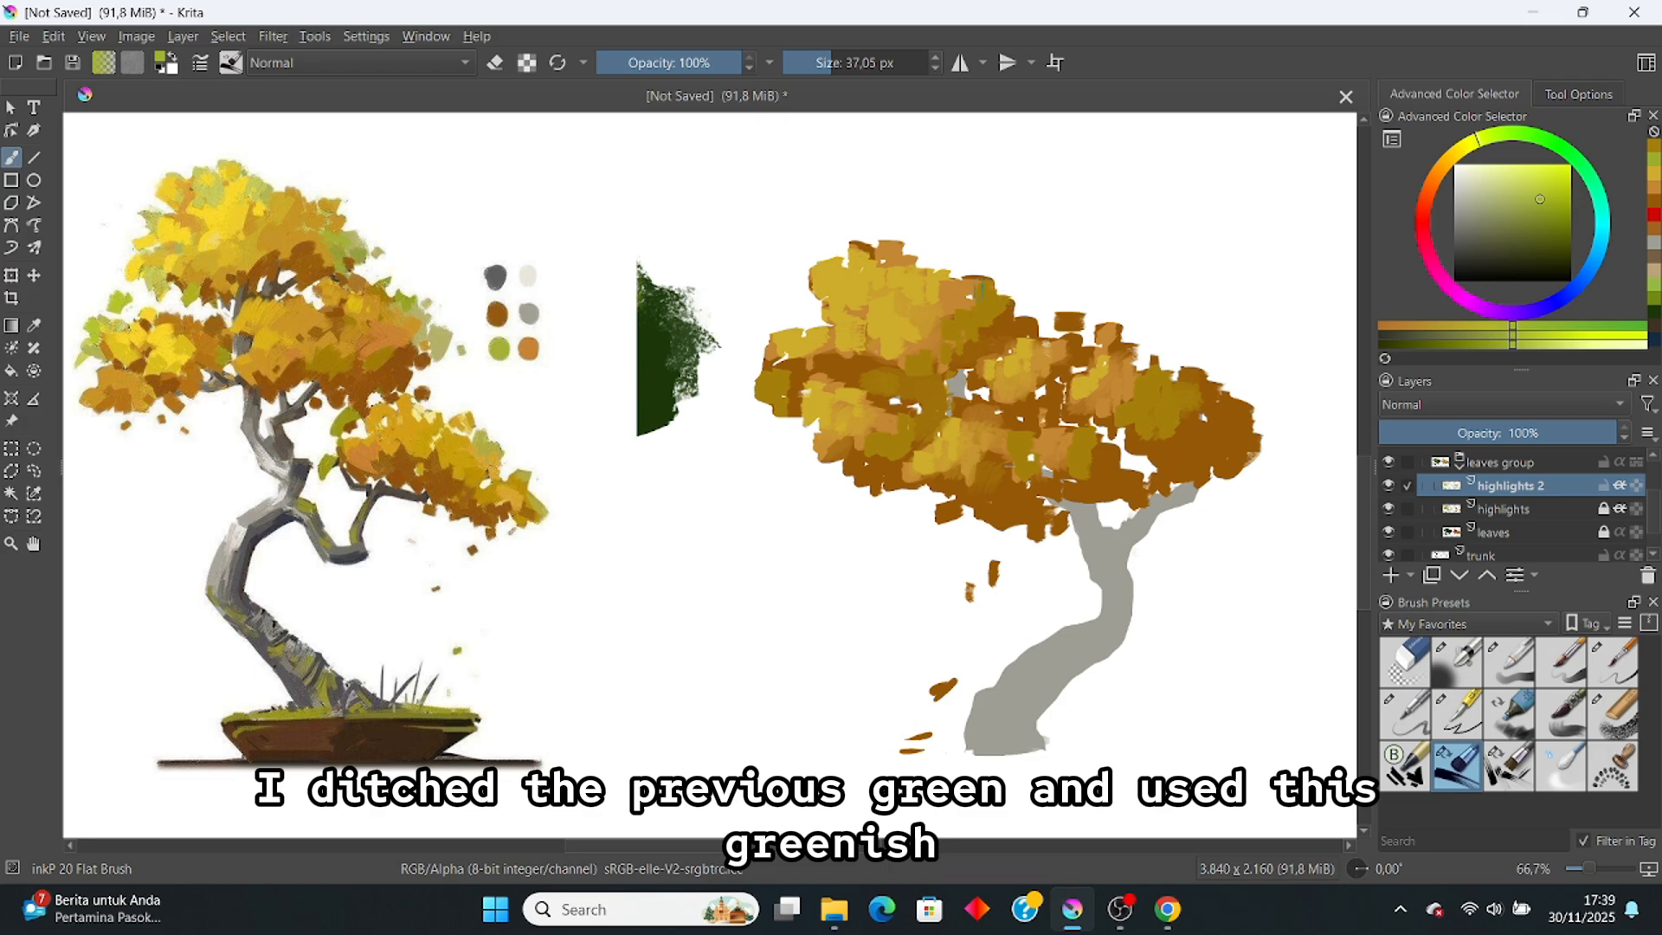
mouse_move(979, 291)
left_mouse_down()
mouse_move(912, 269)
mouse_move(943, 291)
left_mouse_up()
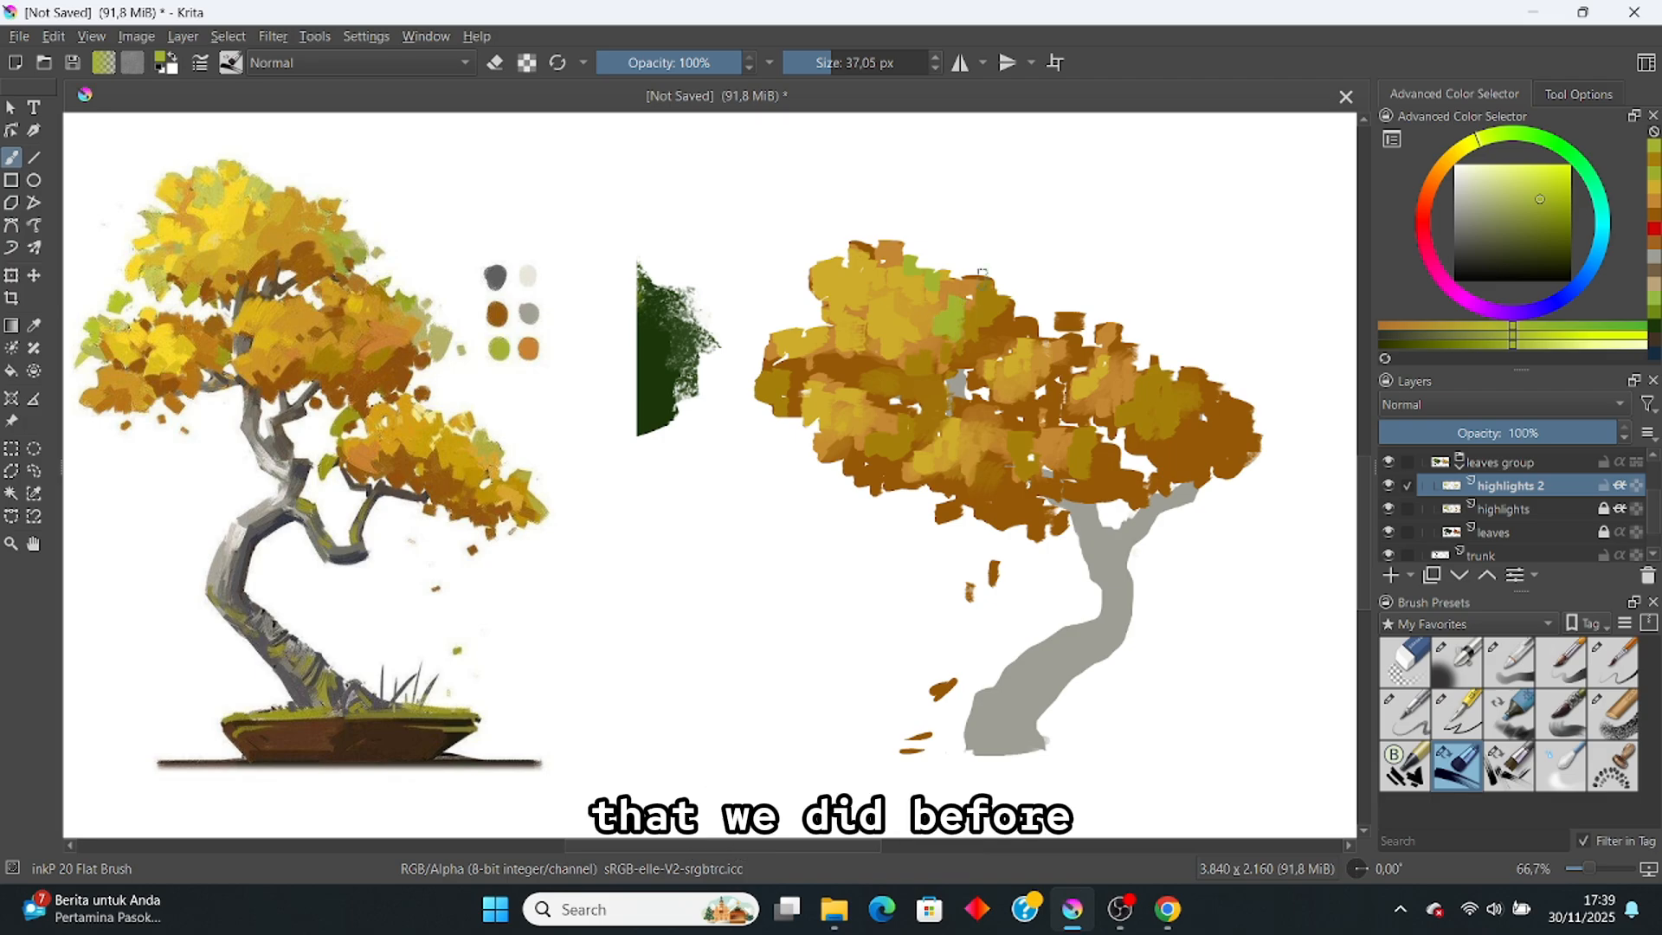
scroll(981, 288, "down", 3)
scroll(973, 297, "up", 2)
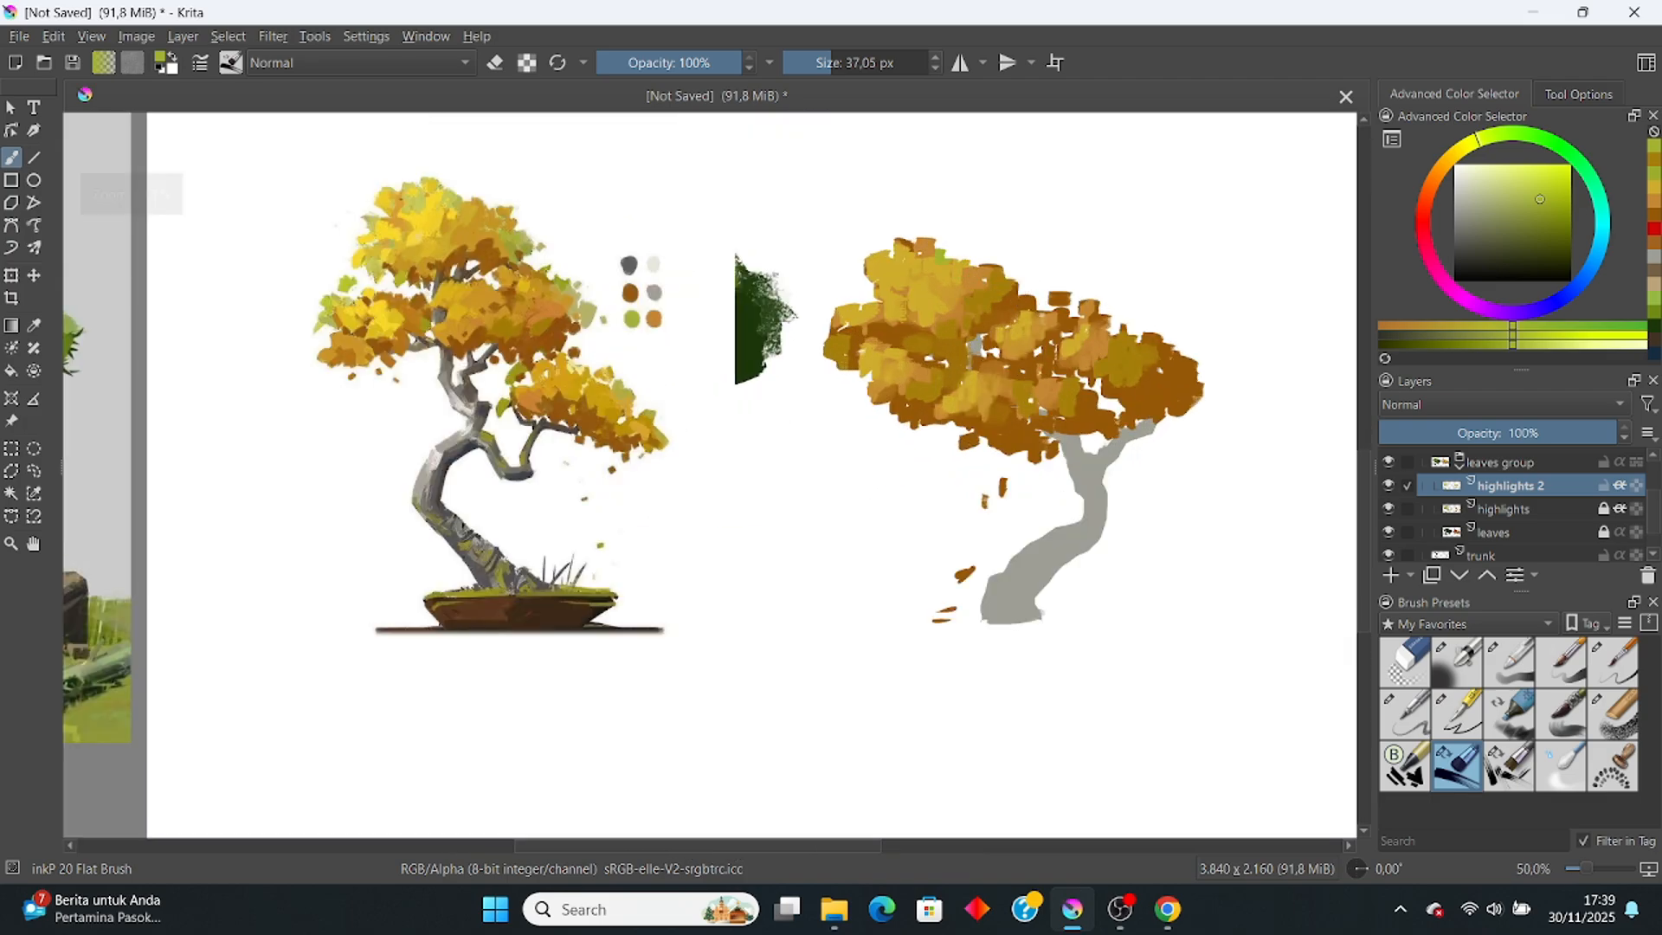
scroll(890, 290, "up", 1)
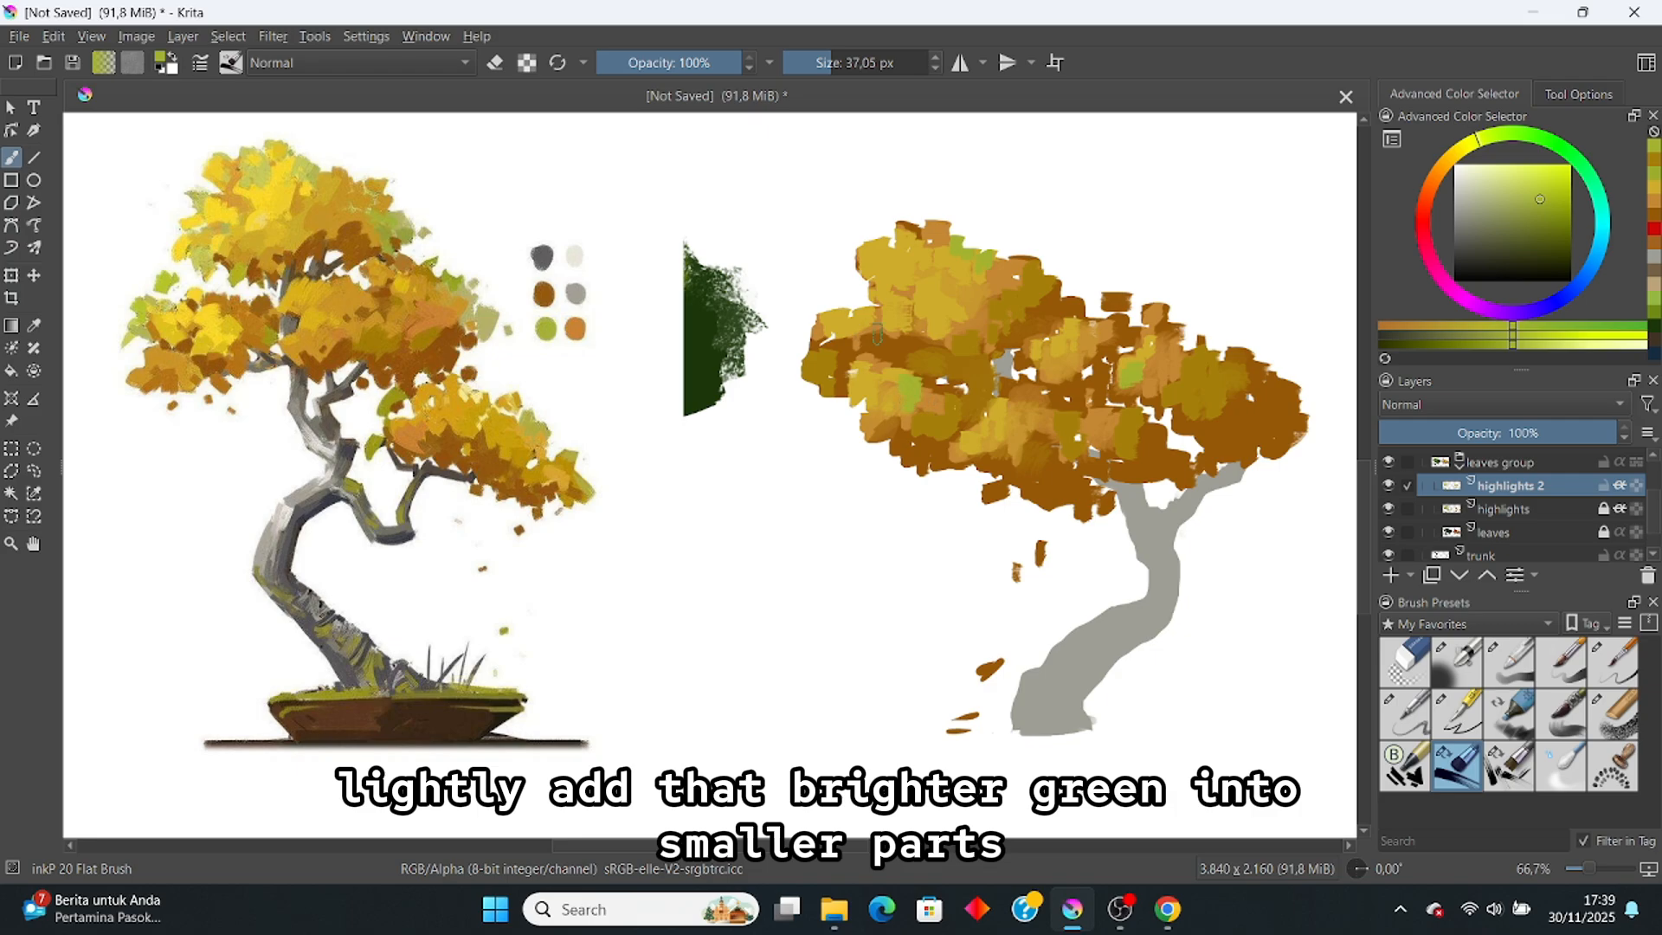
Step: Undo the two green dabs and dab the reference's pale olive leaf colour onto the canopy
scroll(882, 332, "down", 3)
scroll(889, 333, "up", 3)
left_click_drag(889, 368, 938, 381)
key("ctrl+z")
key("ctrl+z")
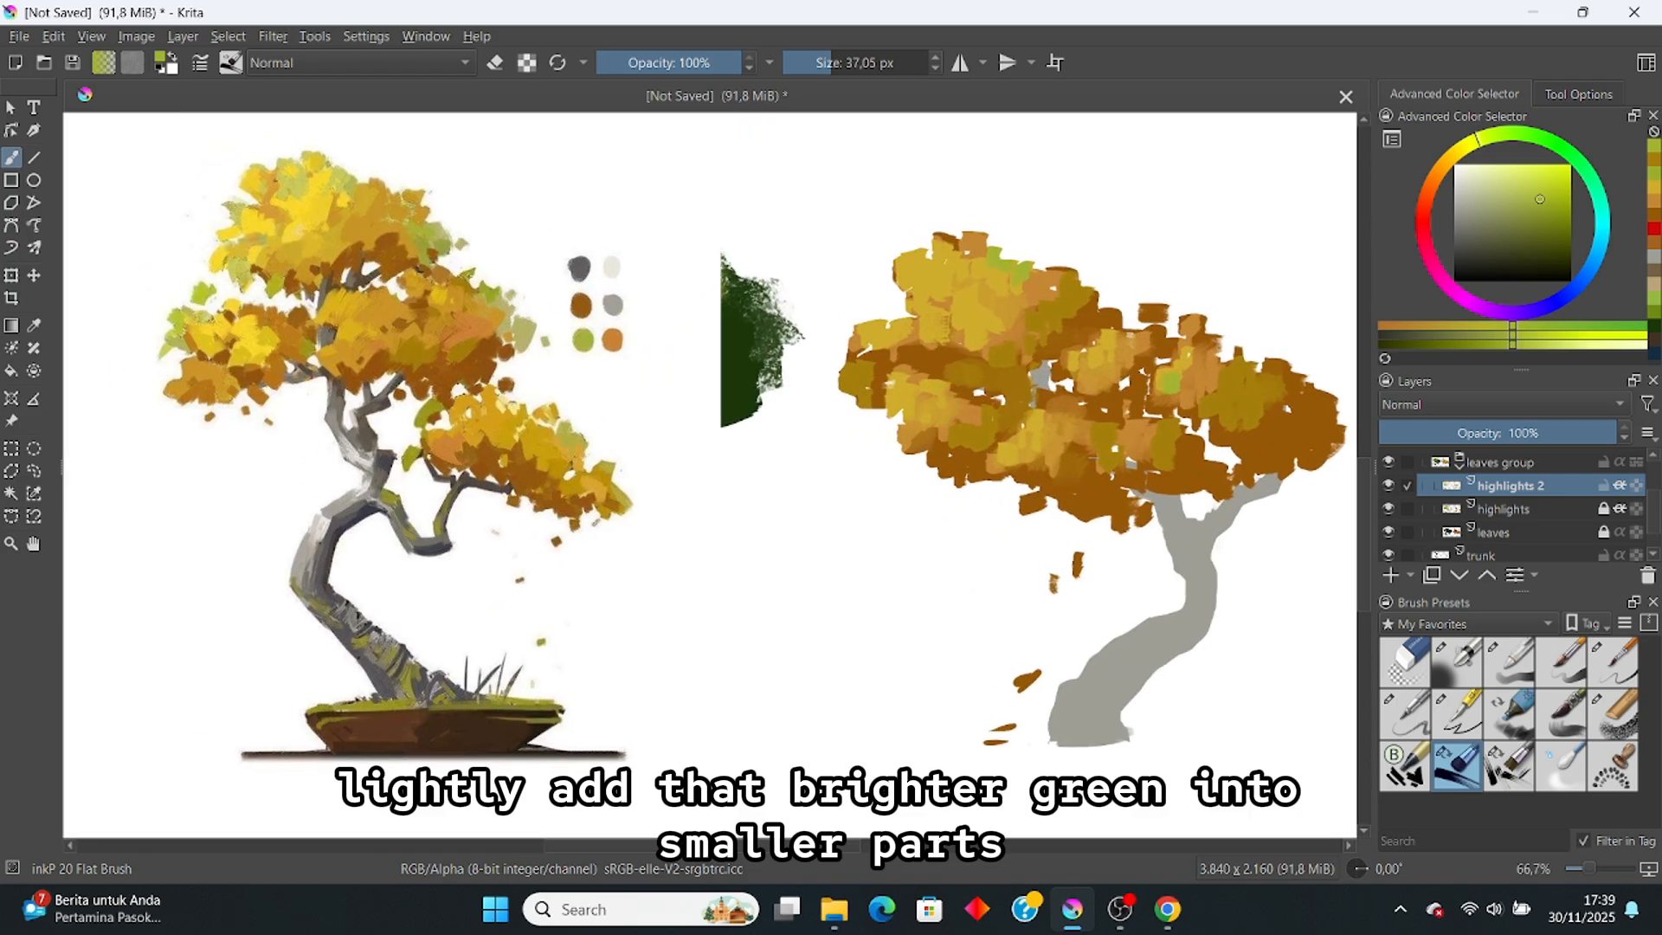
key("ctrl+z")
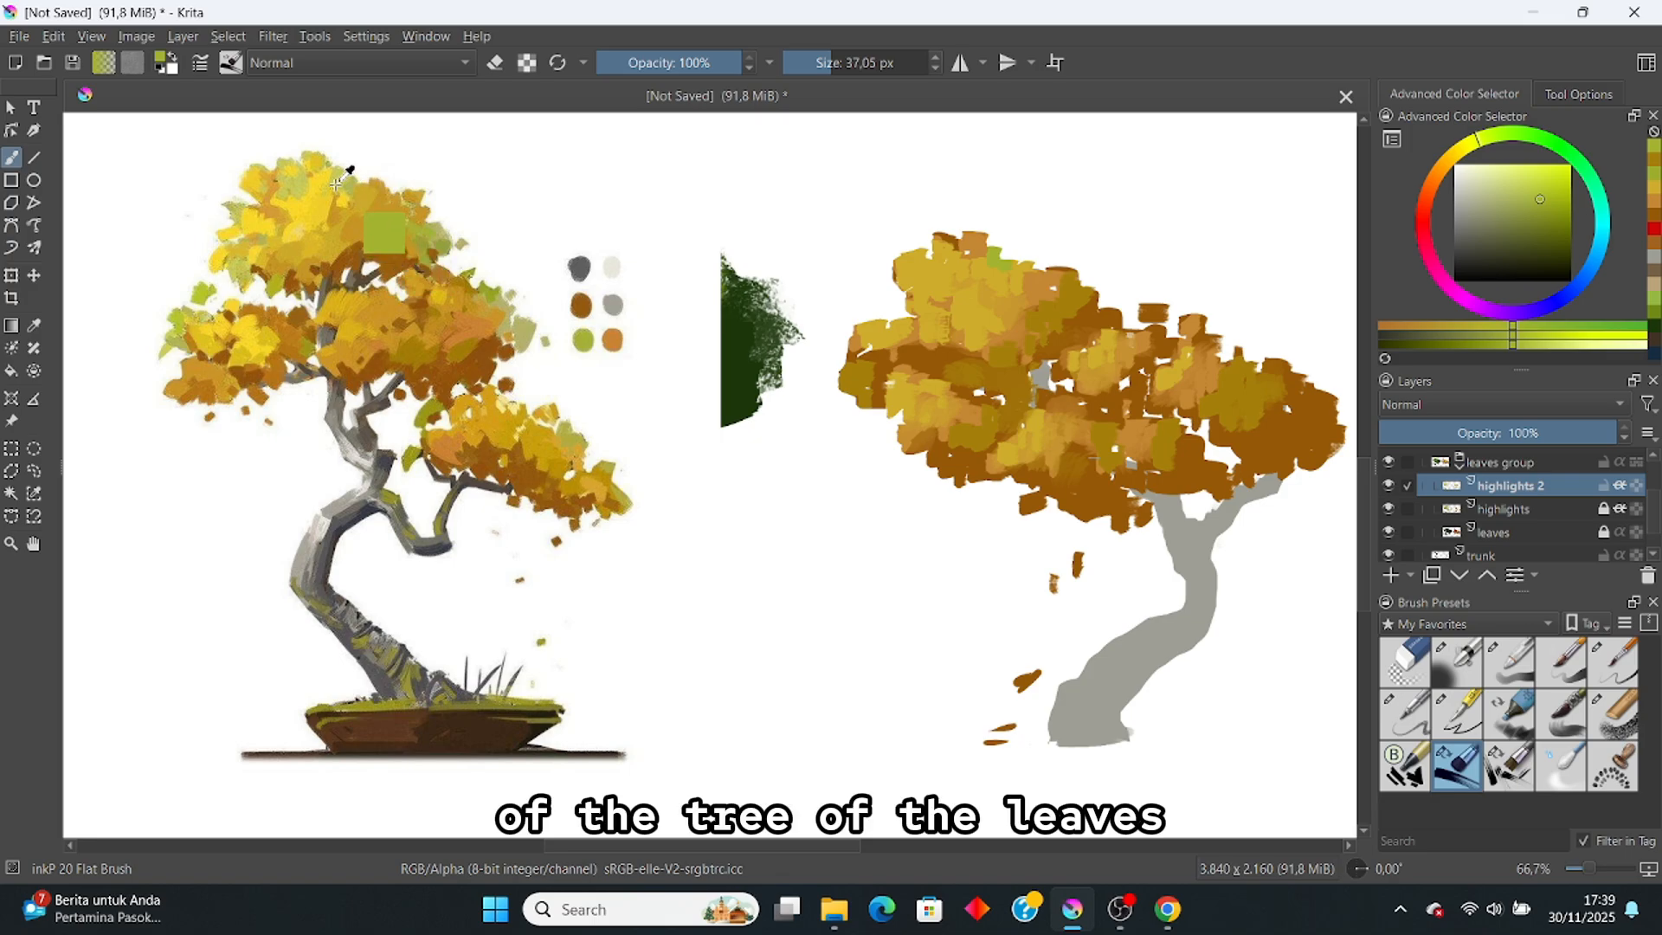
left_click(521, 331, "ctrl")
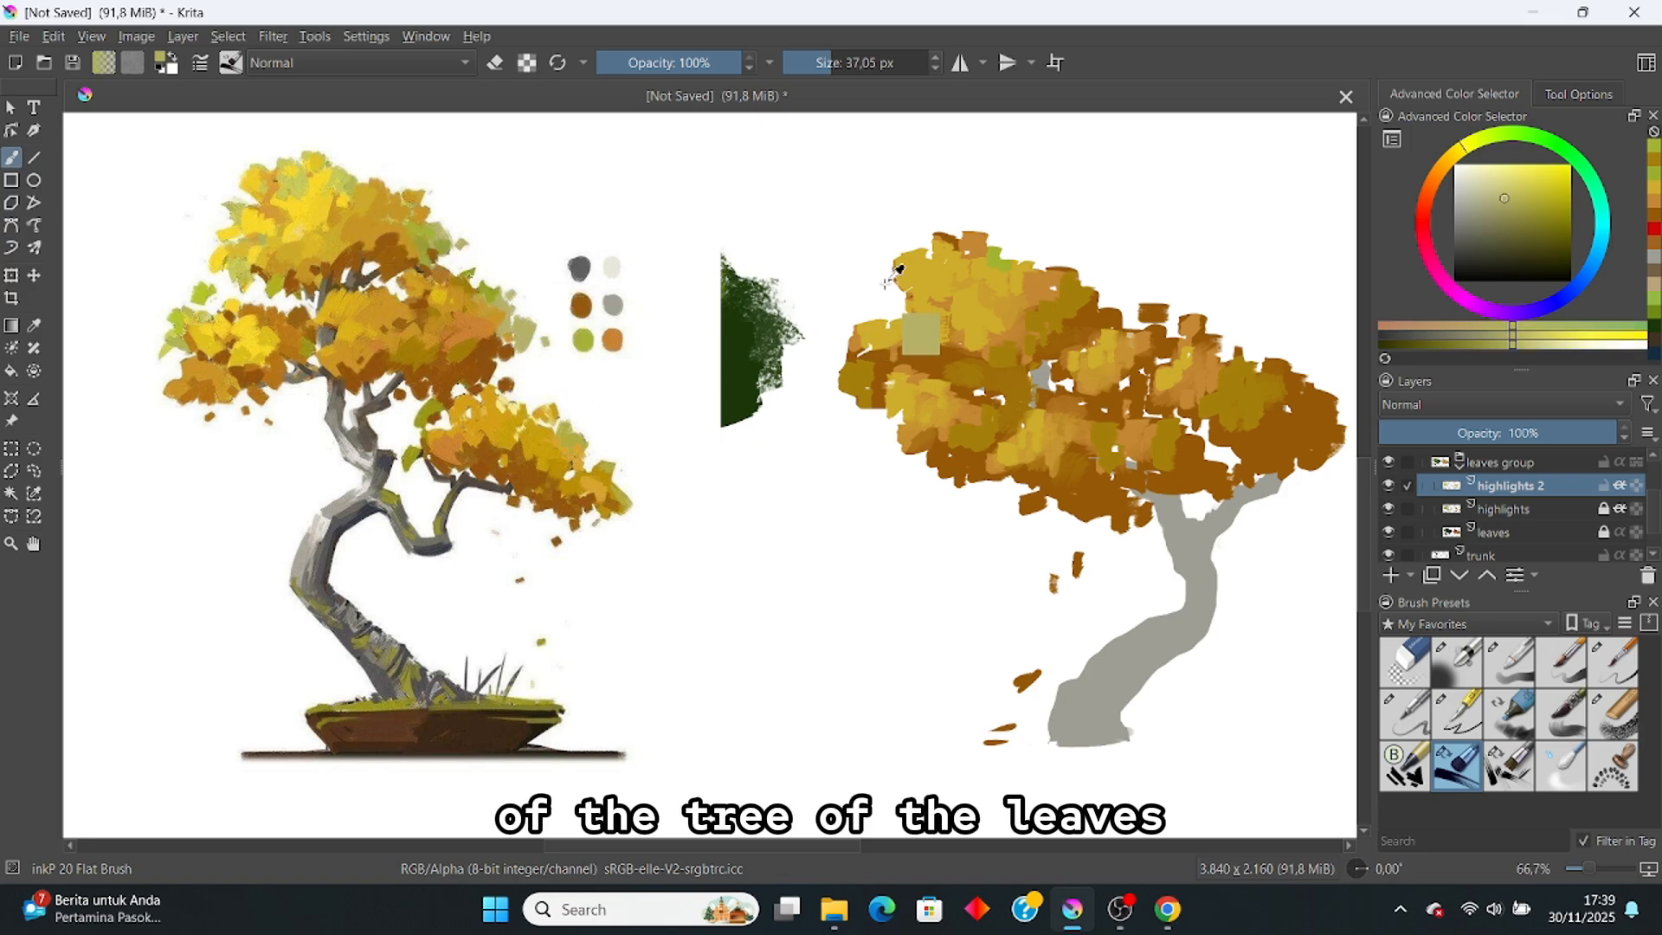
left_click_drag(929, 265, 942, 279)
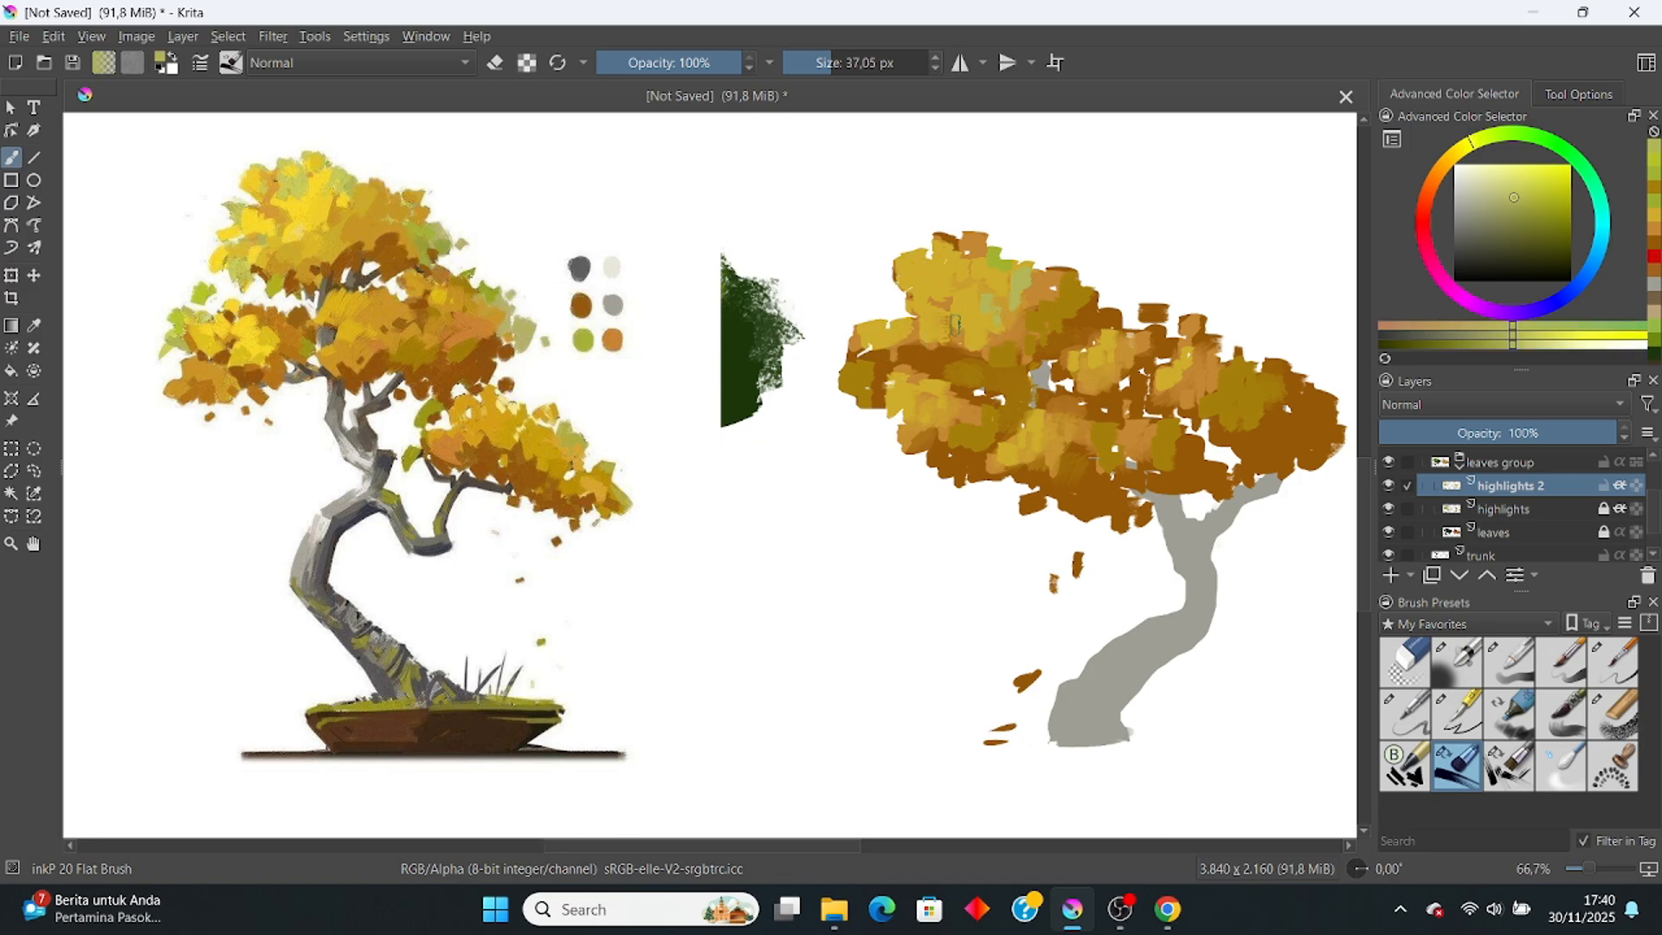
left_click_drag(939, 332, 919, 339)
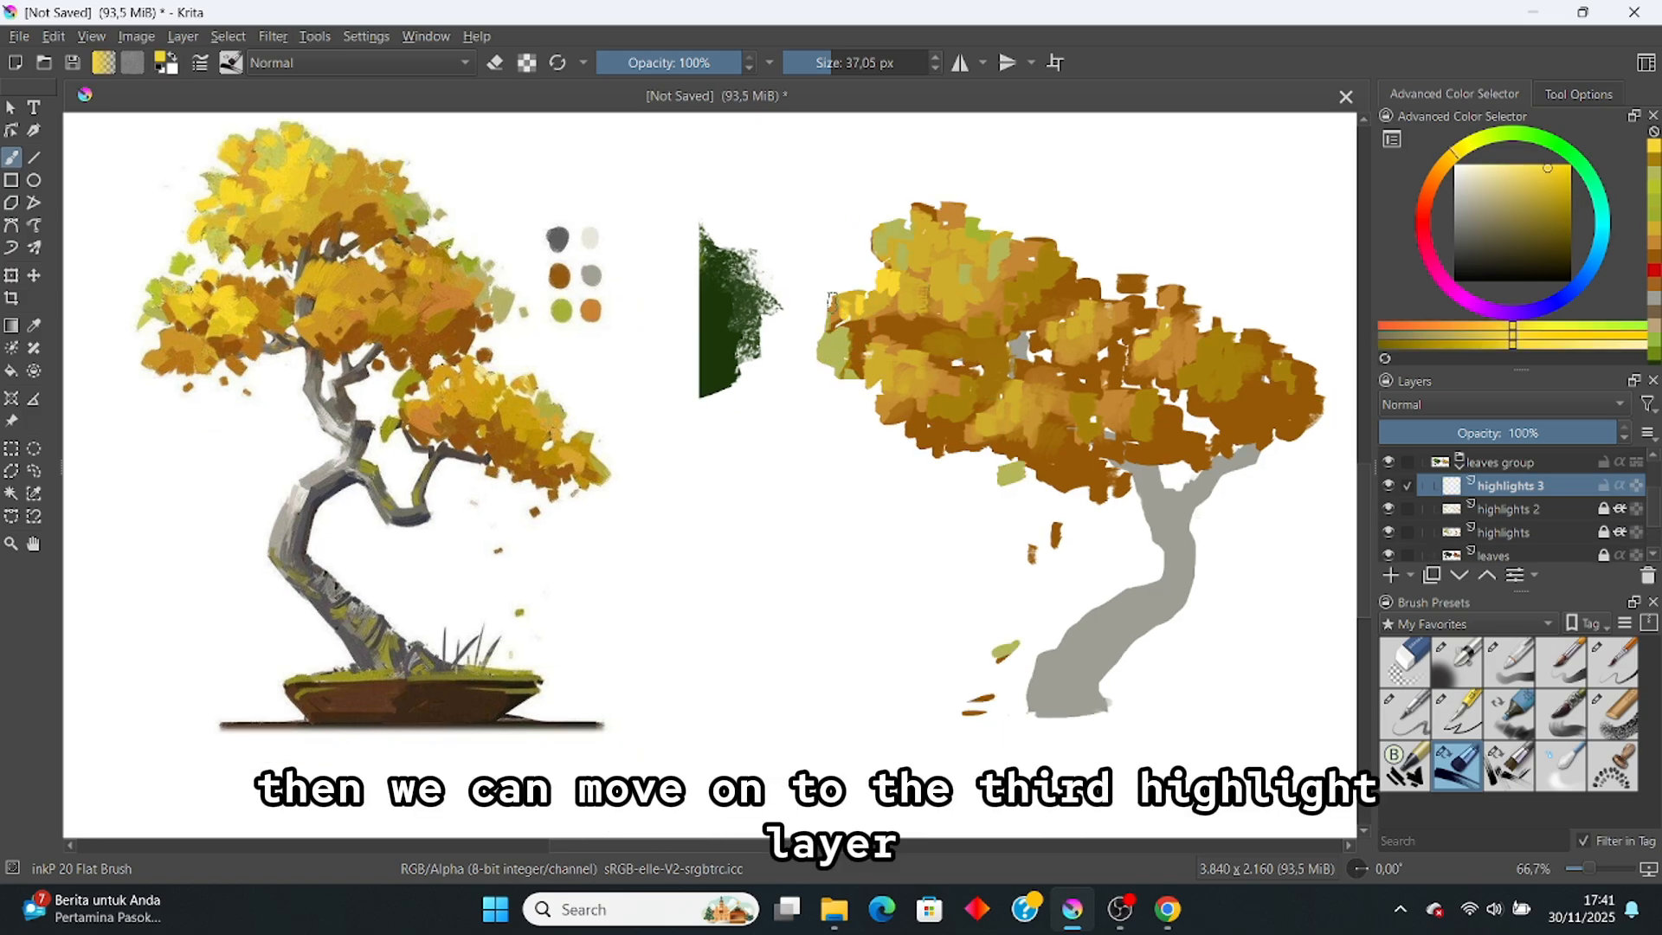
Step: Paint bright yellow over the upper-left leaf clusters and save as Tree tutorial.kra
left_click_drag(874, 265, 879, 238)
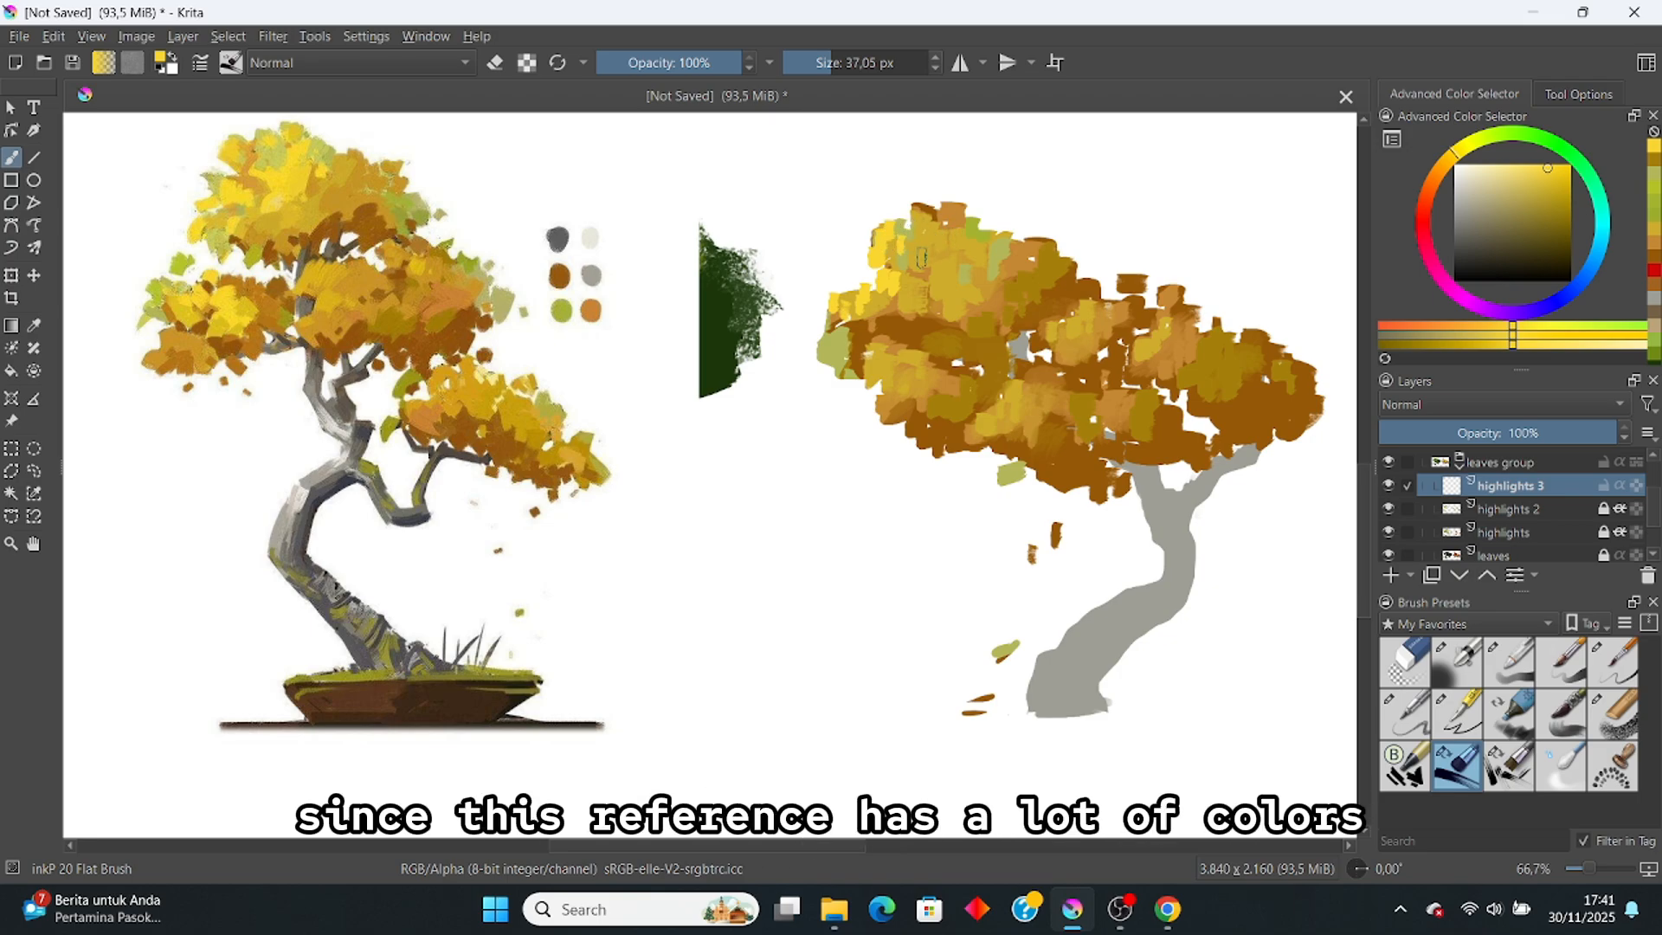
mouse_move(929, 241)
left_mouse_down()
mouse_move(927, 277)
mouse_move(952, 231)
mouse_move(969, 249)
left_mouse_up()
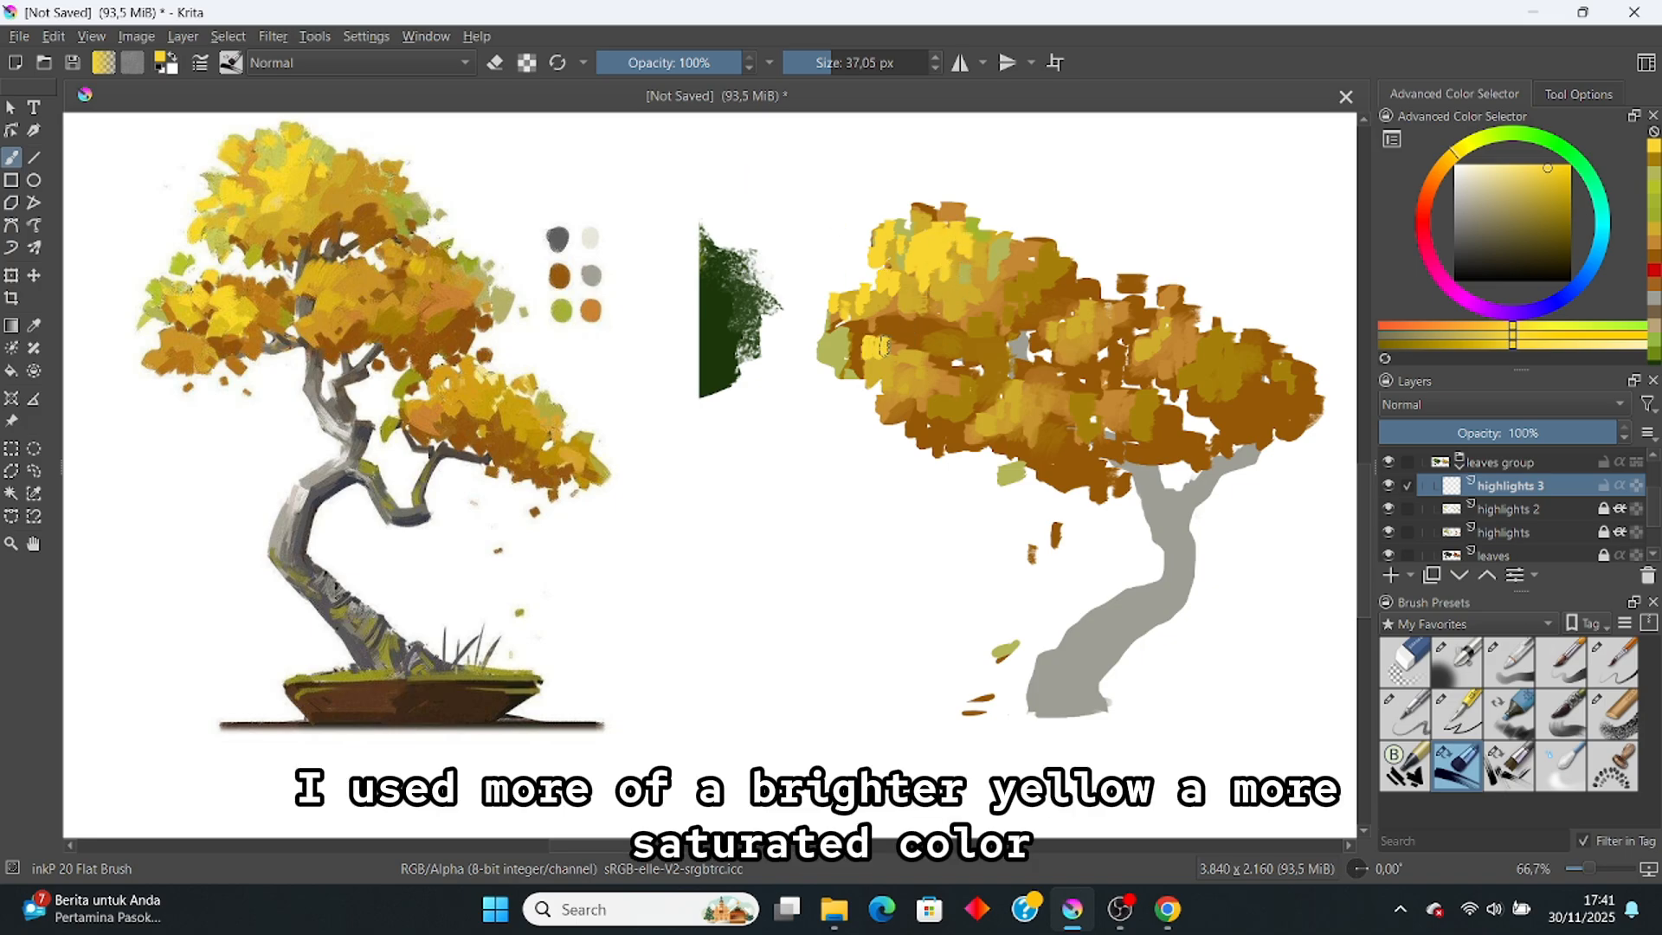
left_click_drag(877, 357, 899, 361)
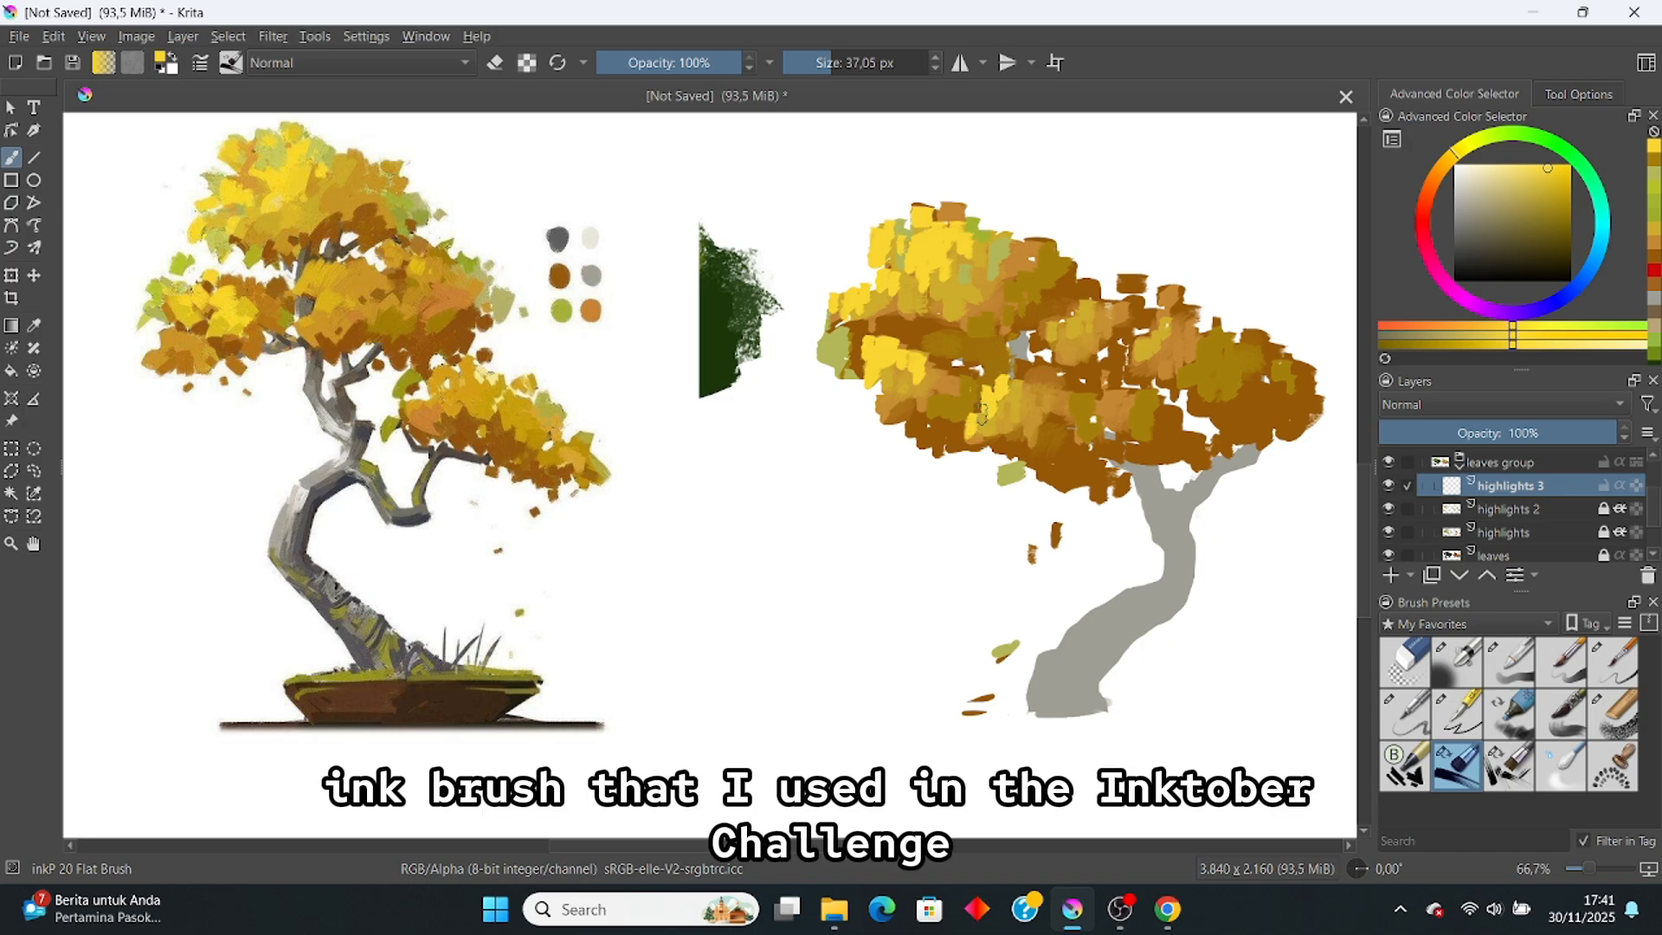
left_click_drag(928, 350, 947, 371)
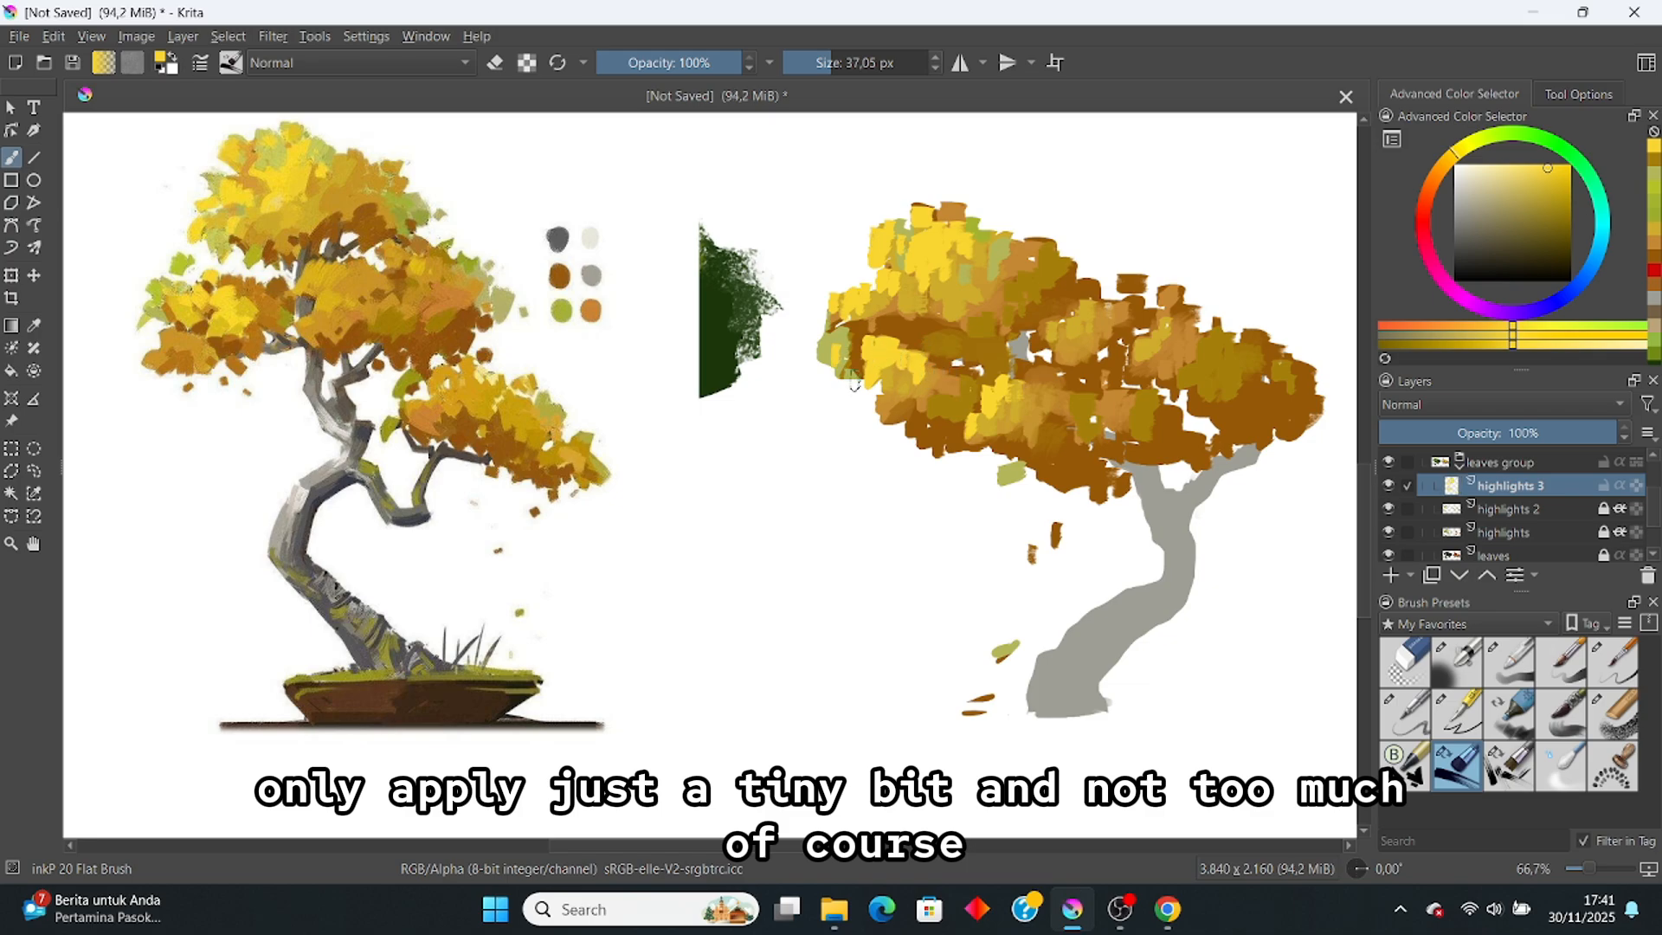
scroll(915, 272, "down", 2)
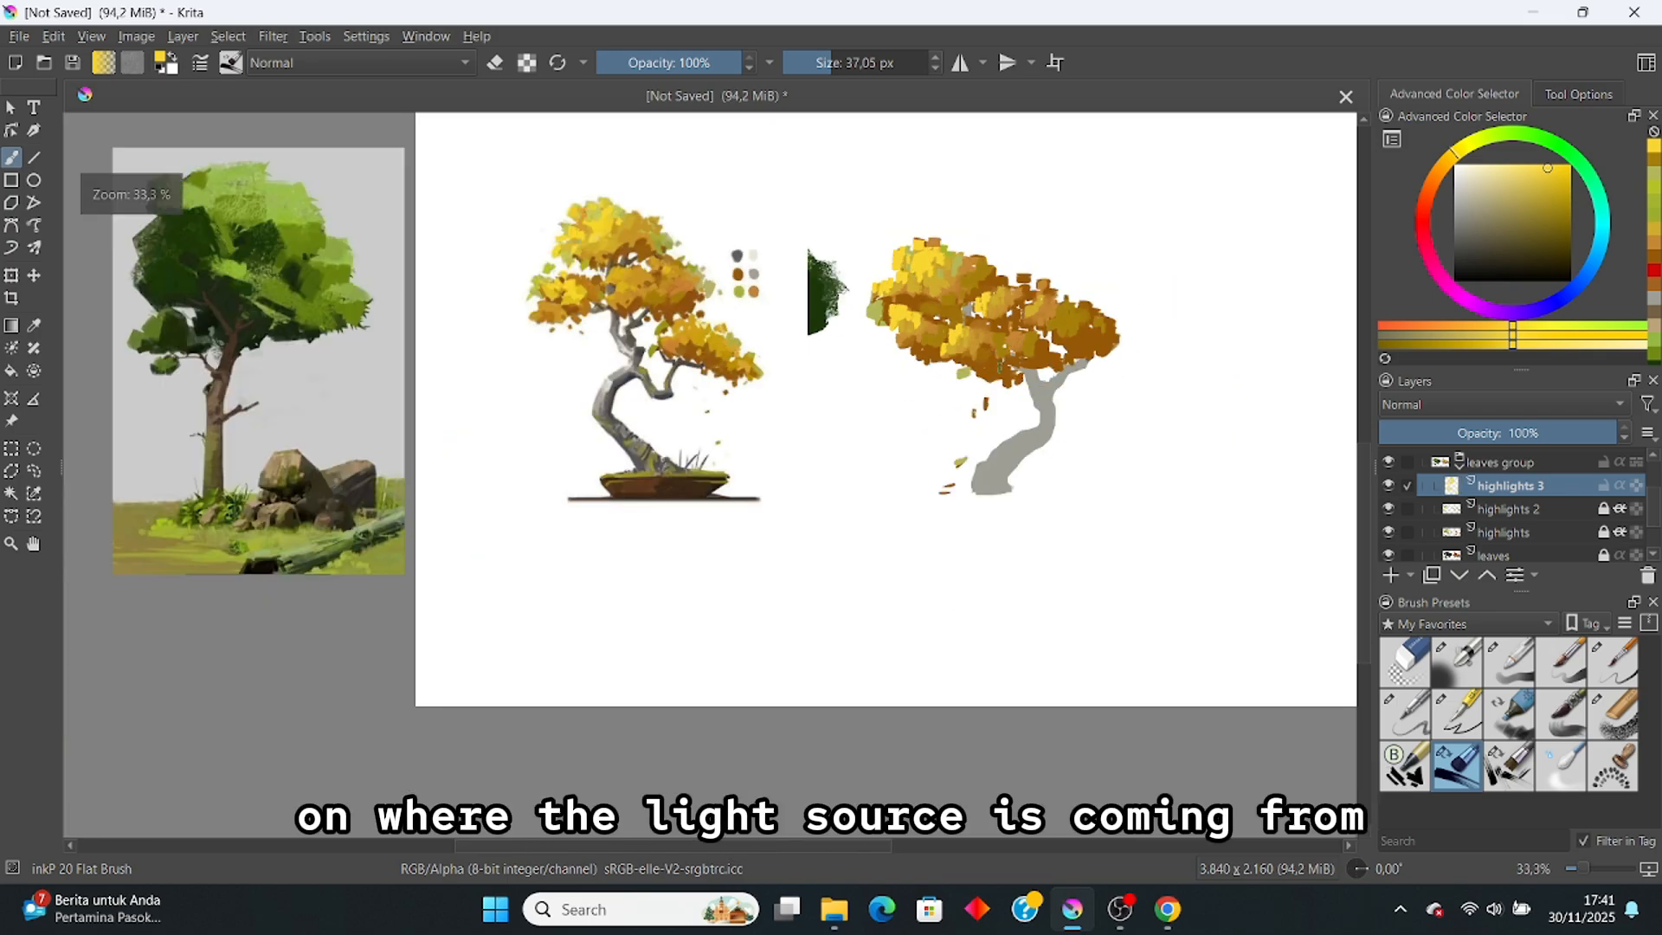
scroll(915, 272, "up", 2)
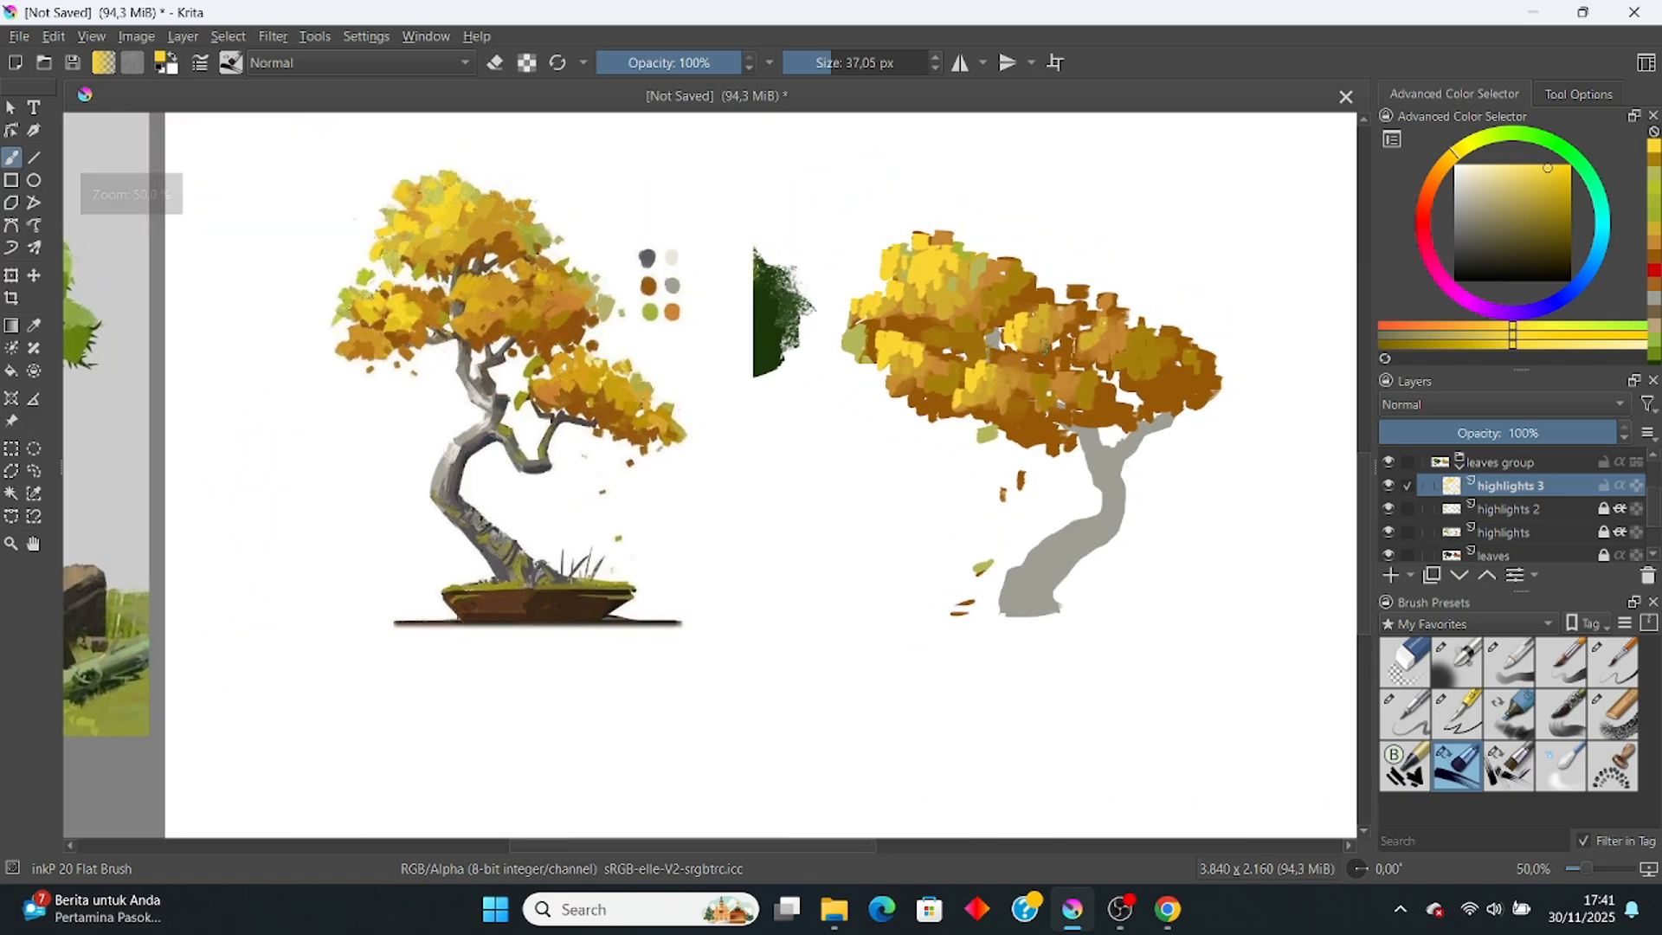
key("ctrl+s")
Step: Check the trunk layer, then make the shading layer active and sample the trunk's grey
scroll(1527, 519, "down", 2)
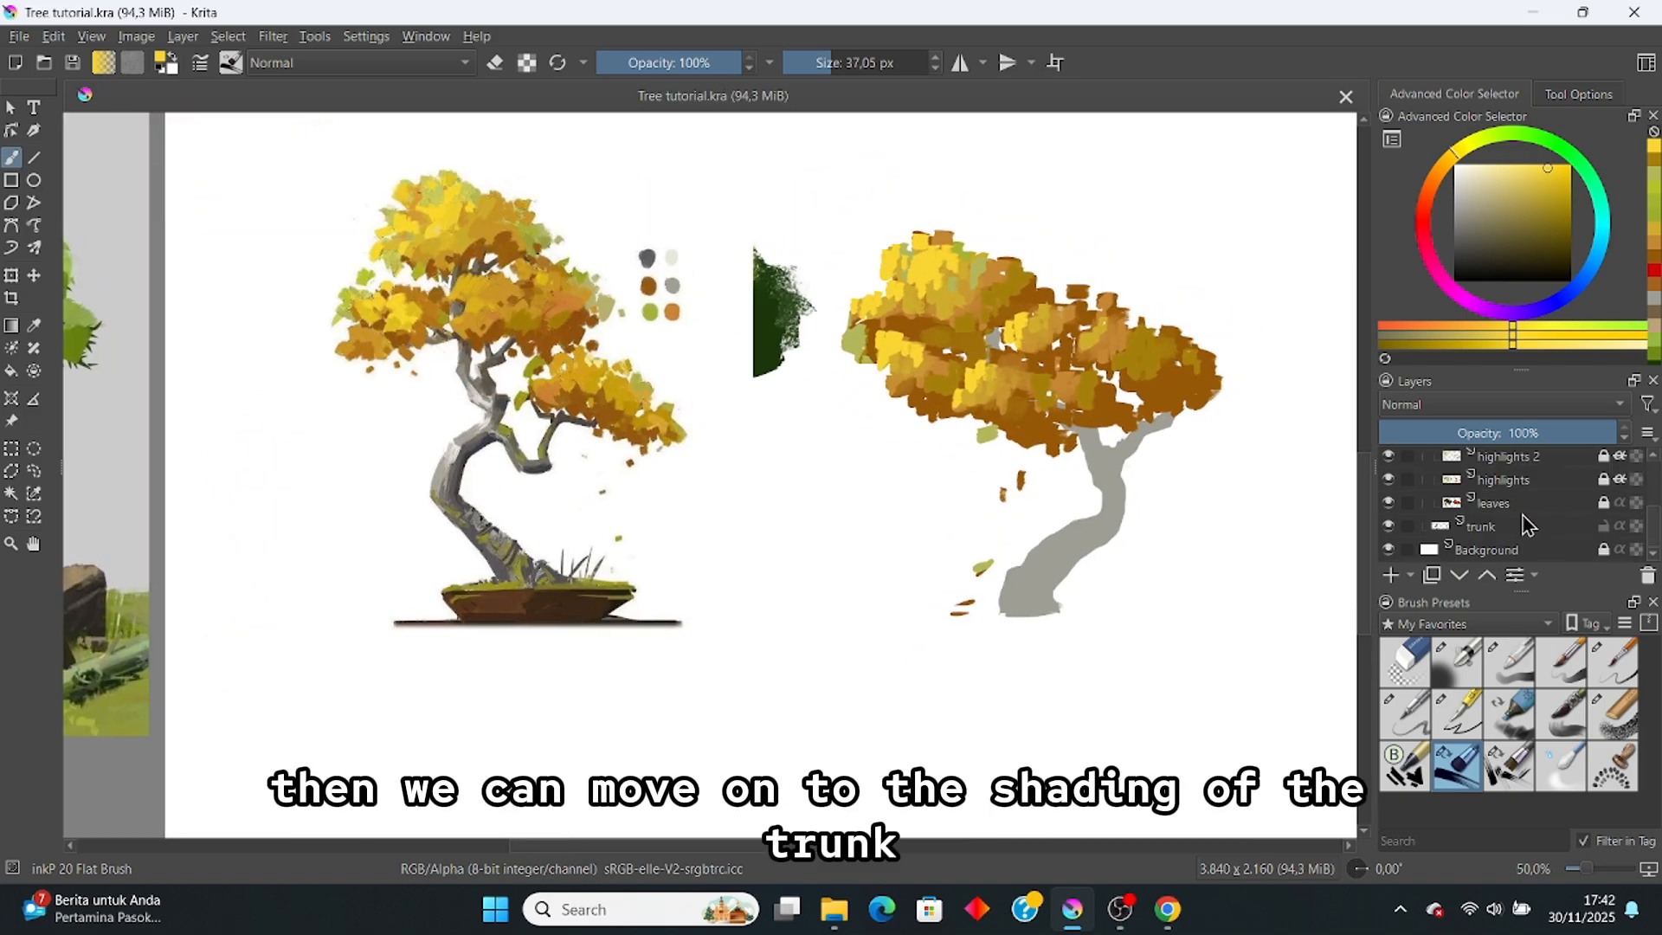
left_click(1511, 529)
left_click(1388, 529)
left_click(1388, 529)
scroll(1556, 529, "up", 3)
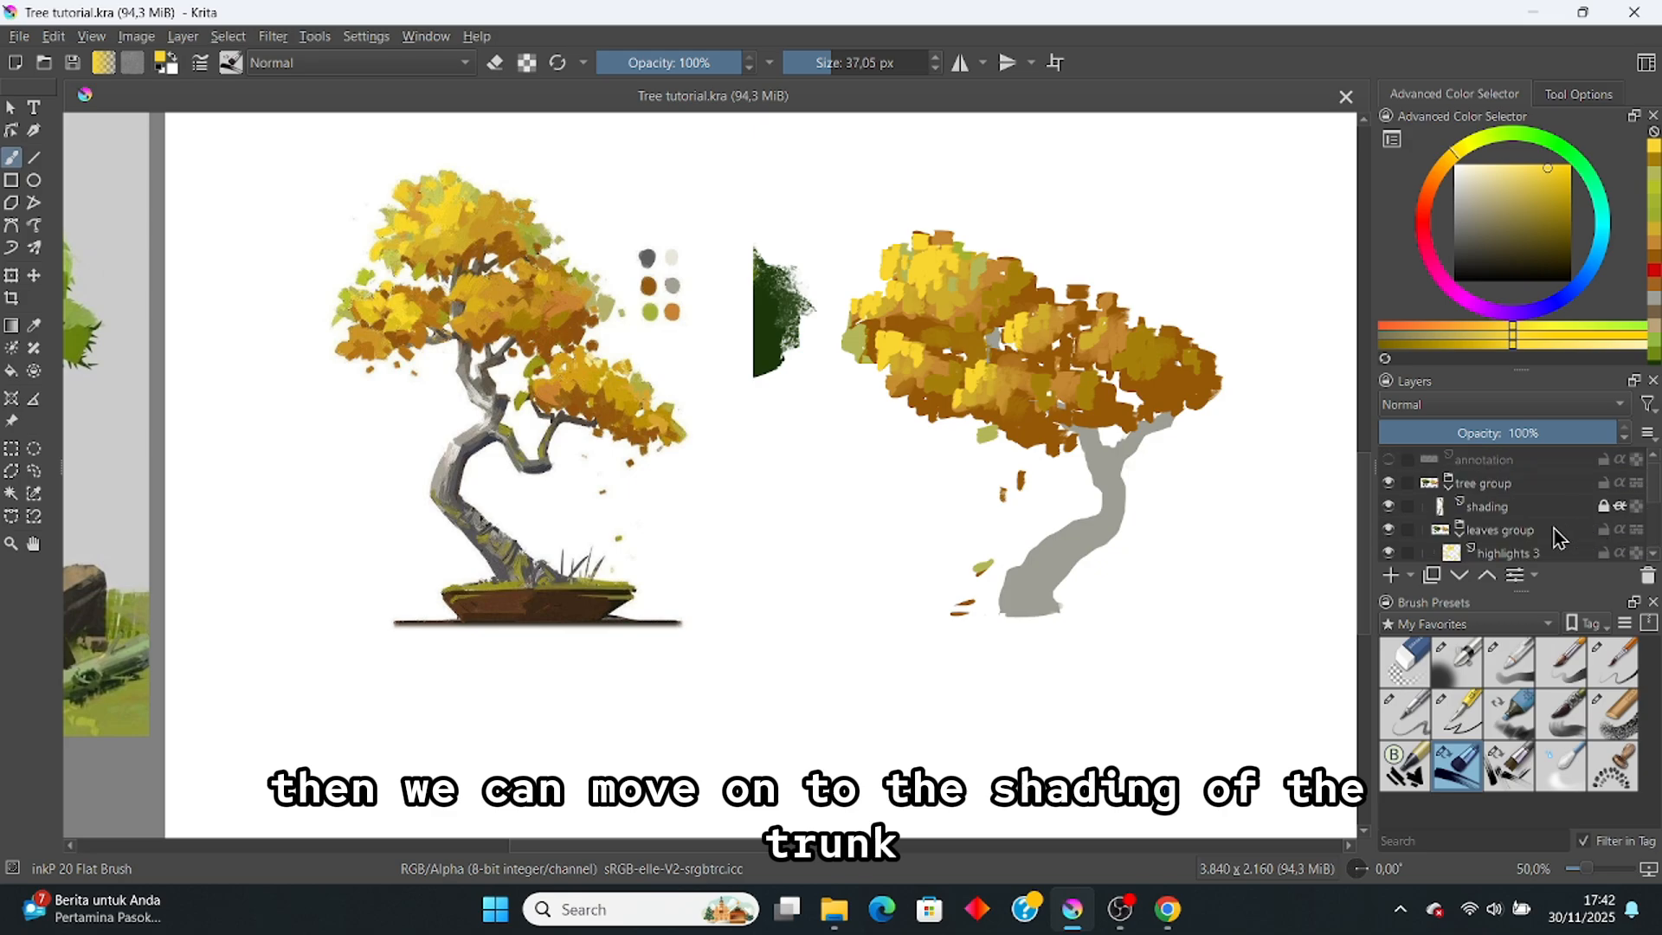
left_click(1507, 506)
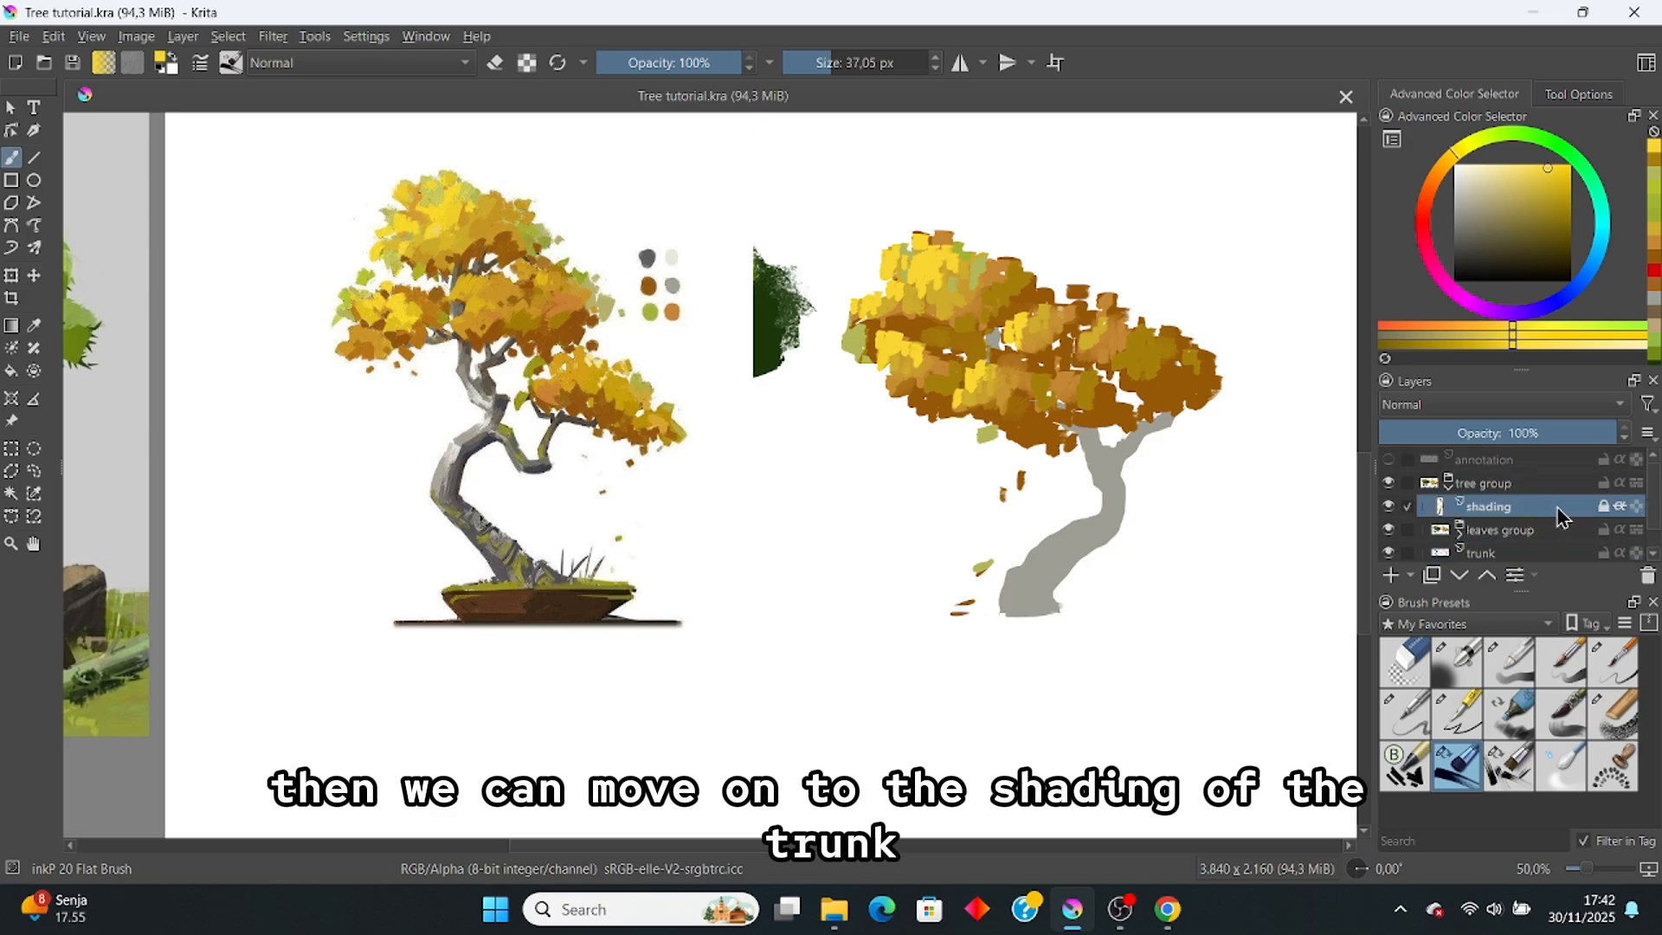
left_click(1074, 541, "ctrl")
Step: Try dark grey shadow strokes on the trunk's fork and upper-right branch, then undo them
scroll(639, 433, "up", 2)
scroll(639, 432, "down", 1)
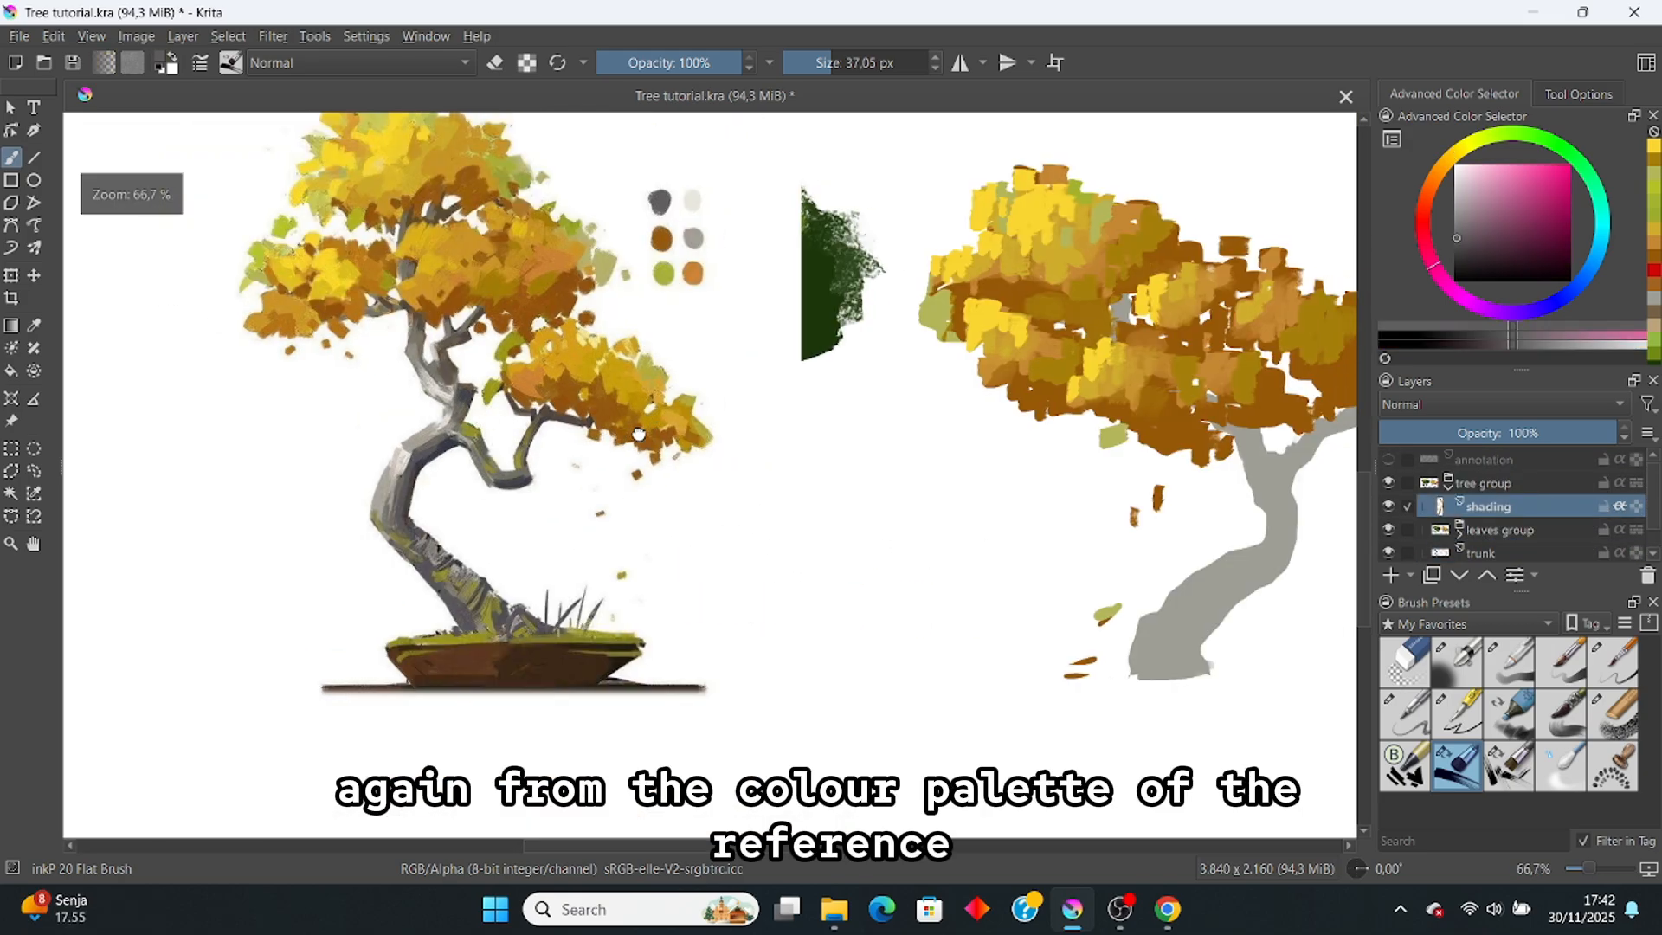
left_click_drag(639, 433, 590, 429)
key("ctrl+z")
mouse_move(1200, 412)
left_mouse_down()
mouse_move(1218, 460)
mouse_move(1295, 430)
left_mouse_up()
key("ctrl+z")
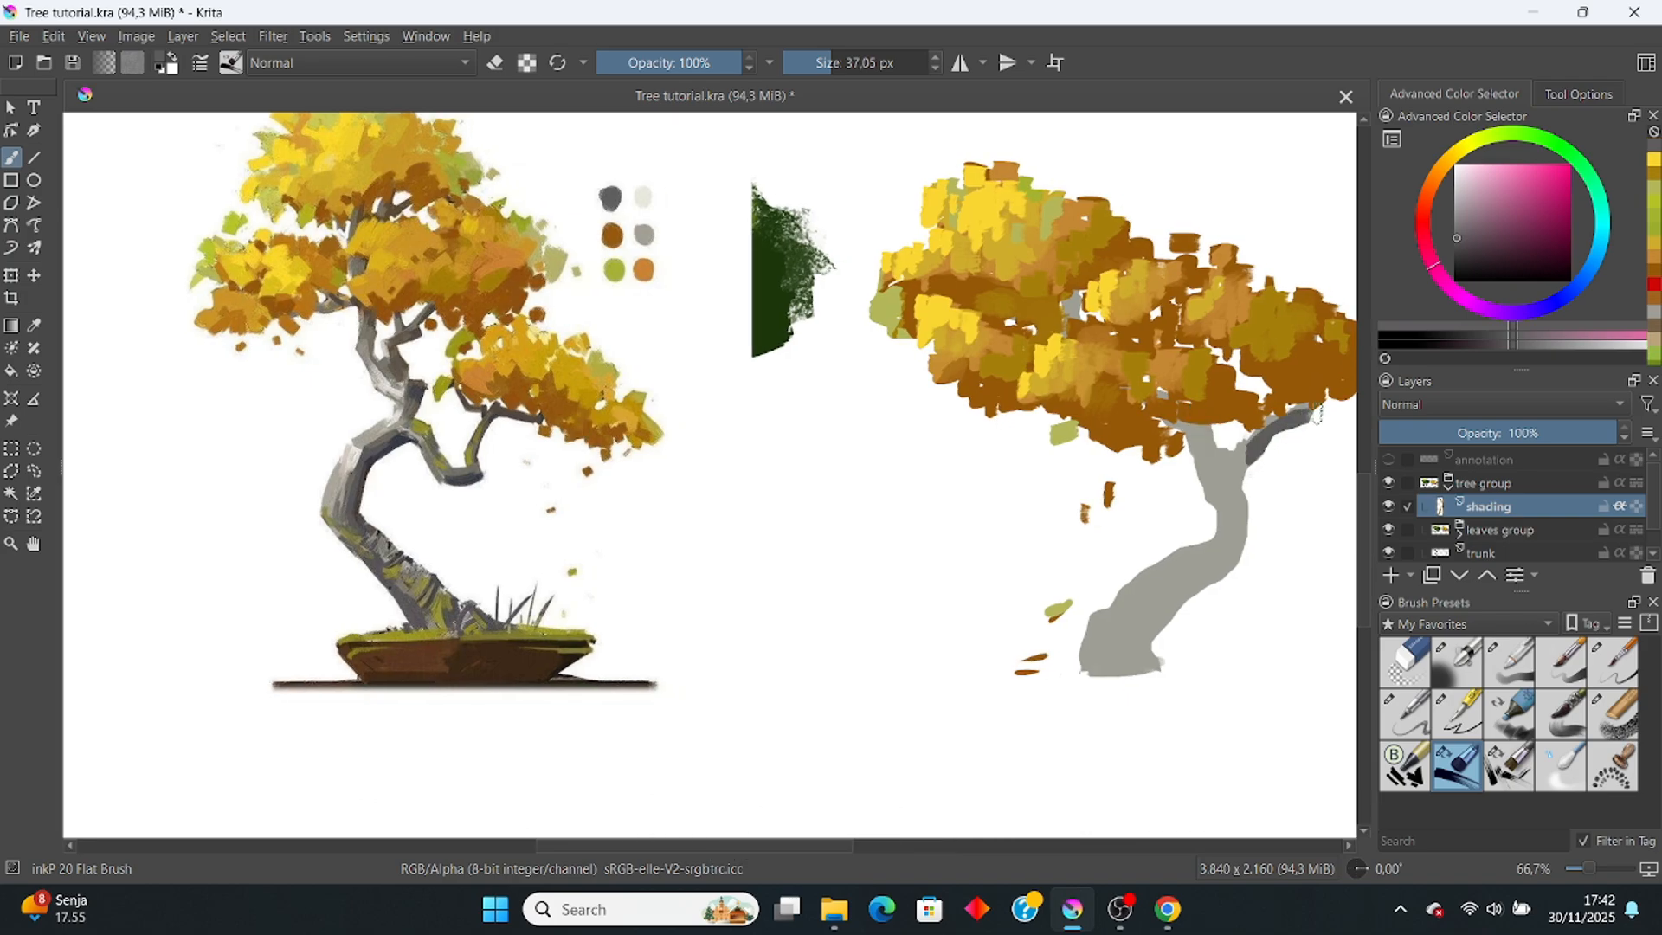
key("ctrl+z")
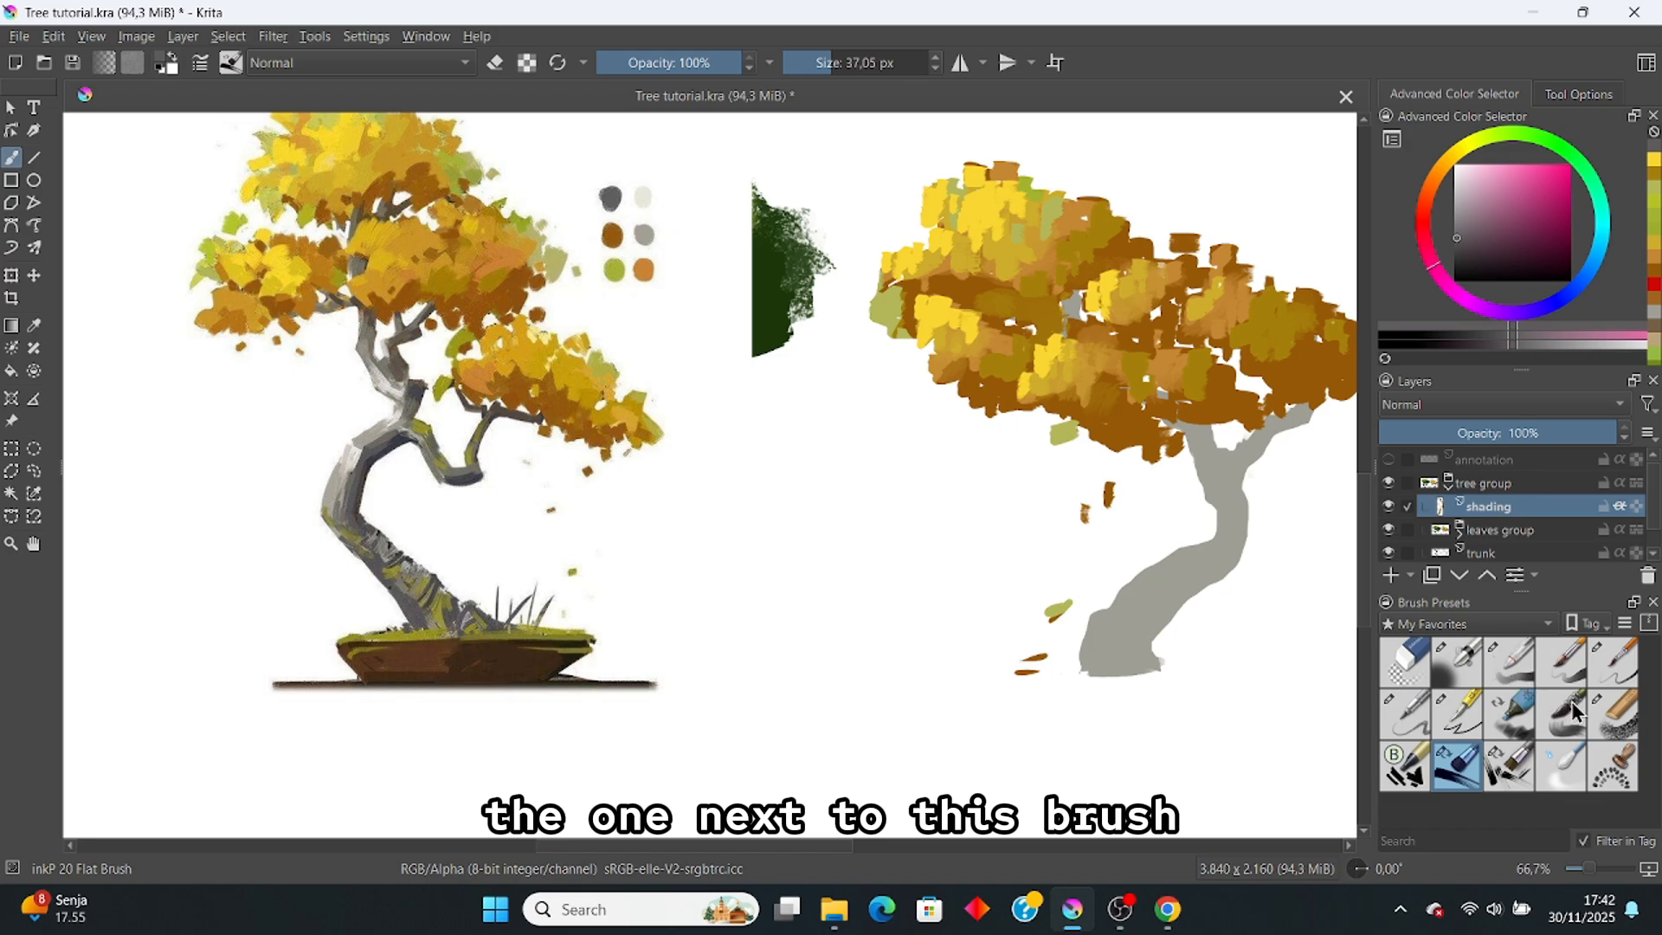
Step: Rake dark grey texture down the trunk and up into a branch with the inkP 21 Flat Rake
left_click(1508, 765)
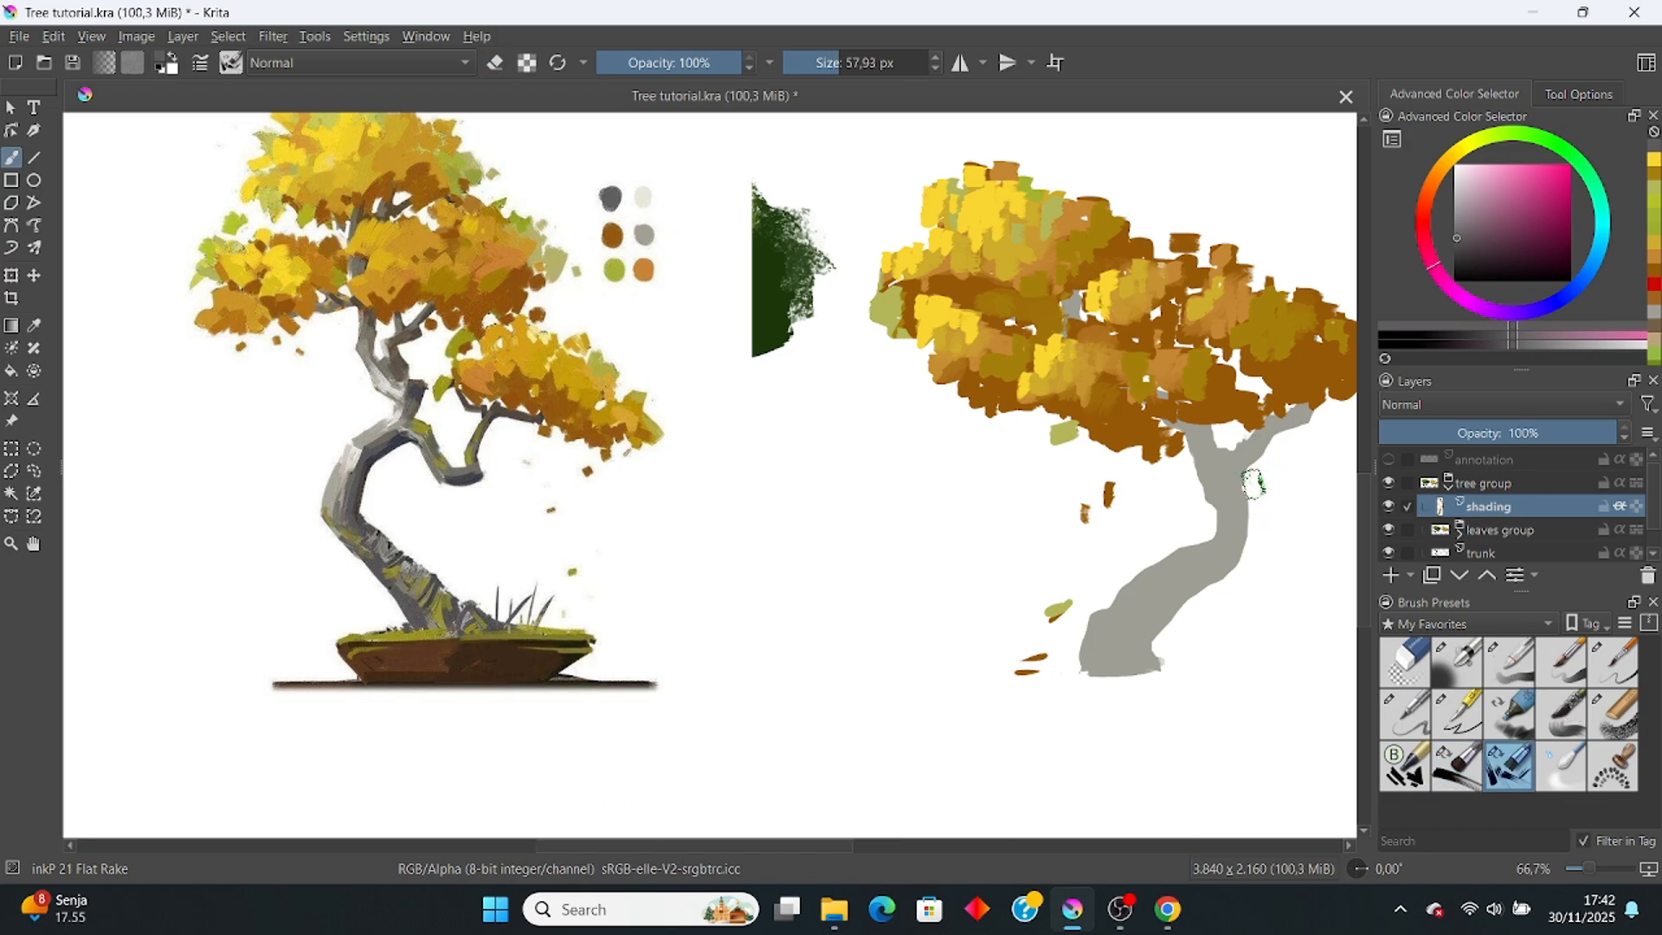
mouse_move(1254, 483)
left_mouse_down()
mouse_move(1243, 529)
mouse_move(1130, 668)
mouse_move(1112, 651)
mouse_move(1155, 613)
left_mouse_up()
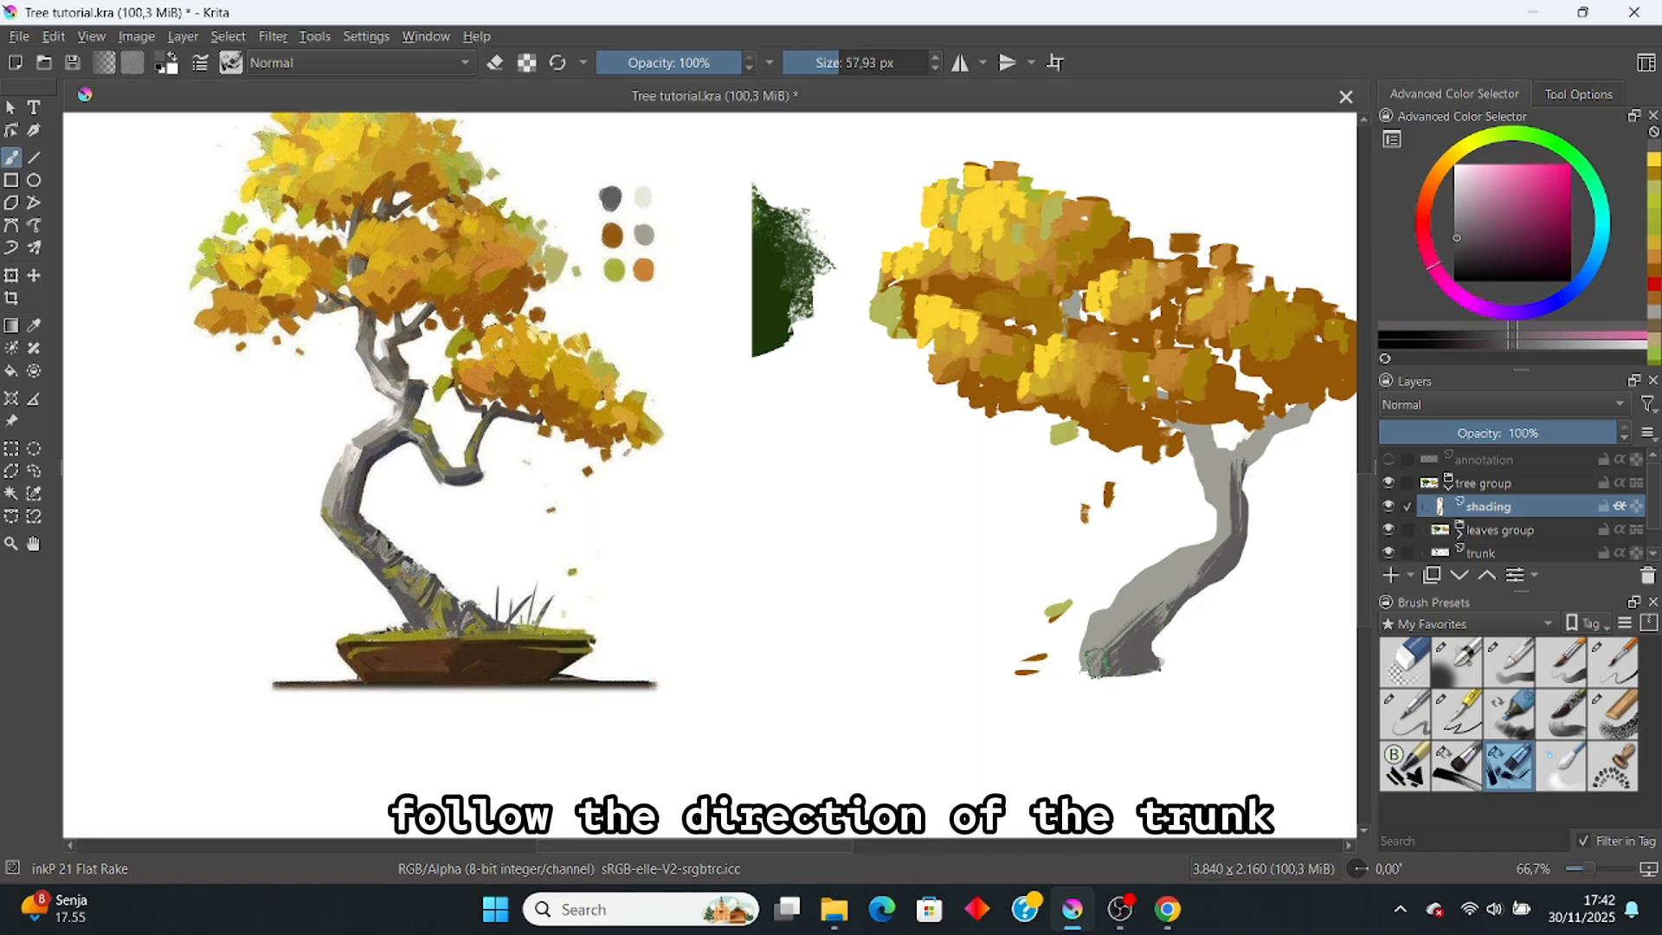
mouse_move(1095, 662)
left_mouse_down()
mouse_move(1117, 674)
mouse_move(1151, 611)
mouse_move(1225, 545)
left_mouse_up()
mouse_move(1251, 450)
left_mouse_down()
mouse_move(1221, 491)
mouse_move(1199, 424)
mouse_move(1245, 486)
mouse_move(1220, 439)
mouse_move(1250, 465)
mouse_move(1188, 402)
left_mouse_up()
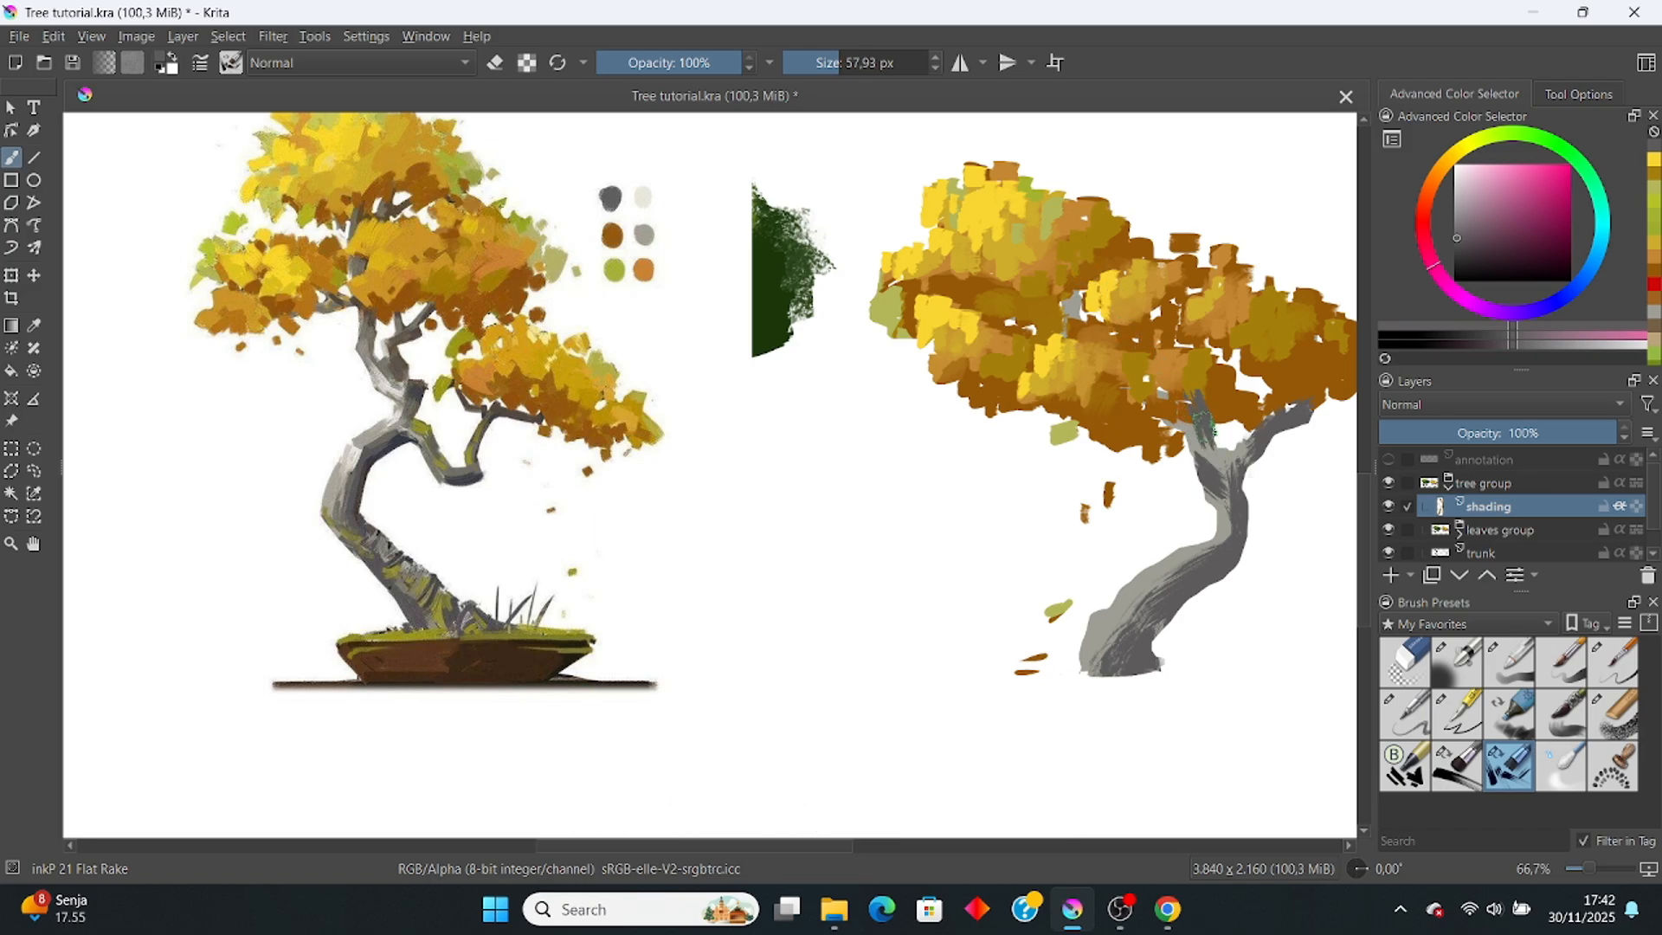
key("bracketleft")
key("bracketleft")
key("bracketleft")
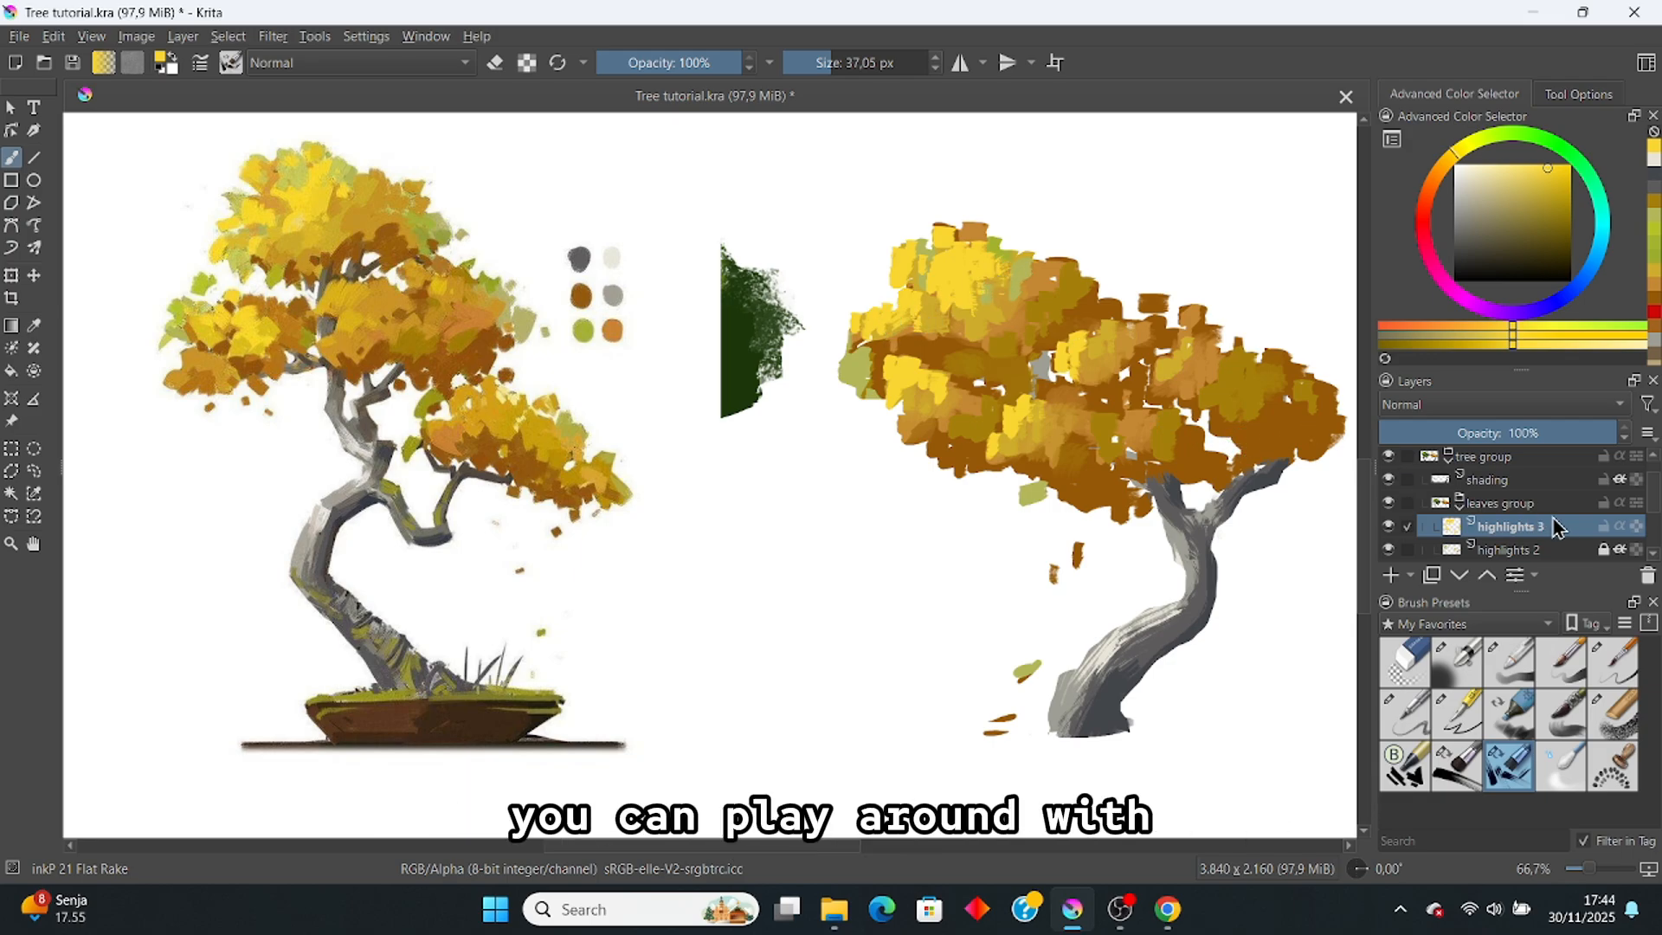
Step: Switch between the highlights layers and sample an orange-brown from the foliage, framing both trees
left_click(1600, 547)
scroll(1599, 547, "down", 1)
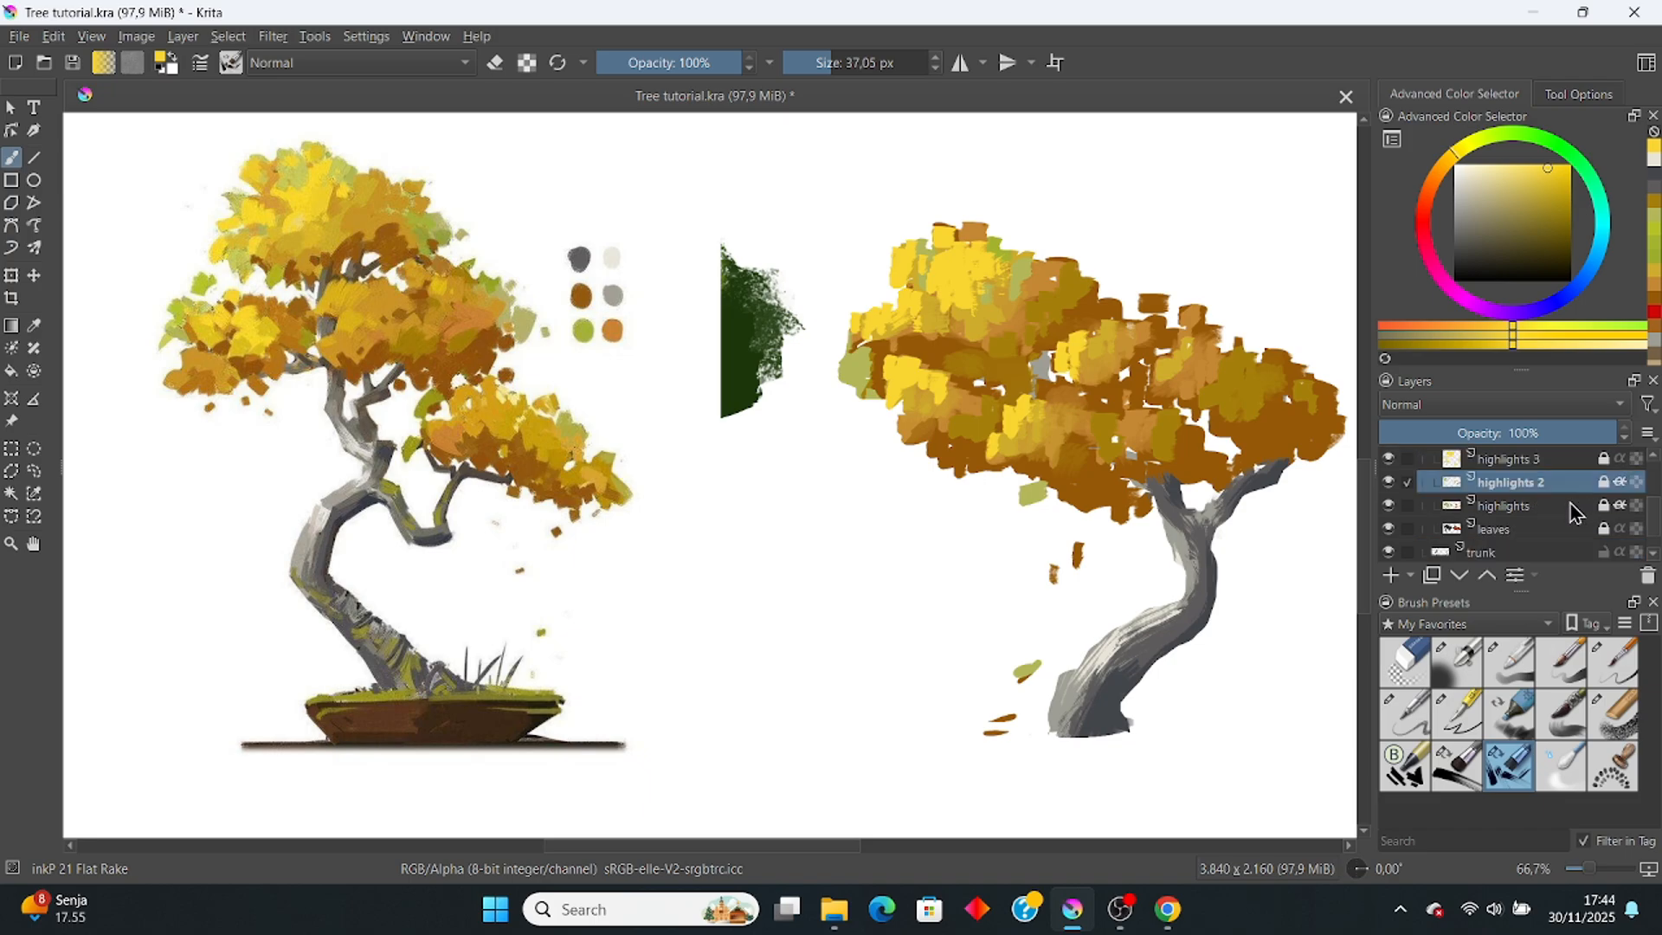
left_click(1549, 507)
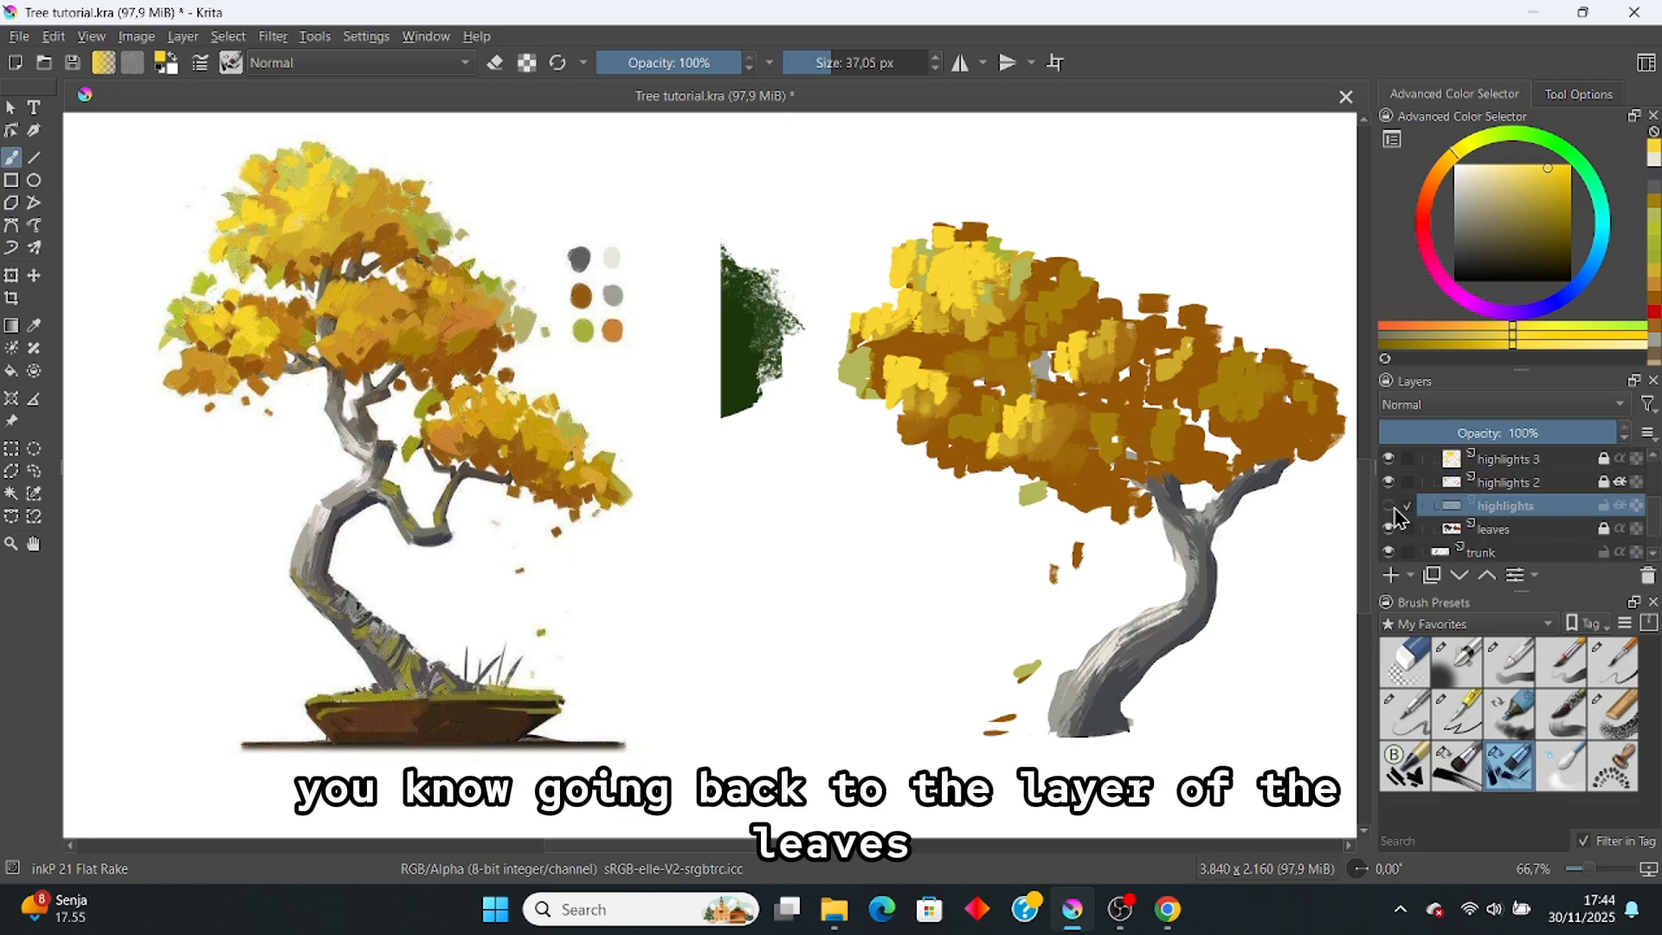
left_click(1136, 430, "ctrl")
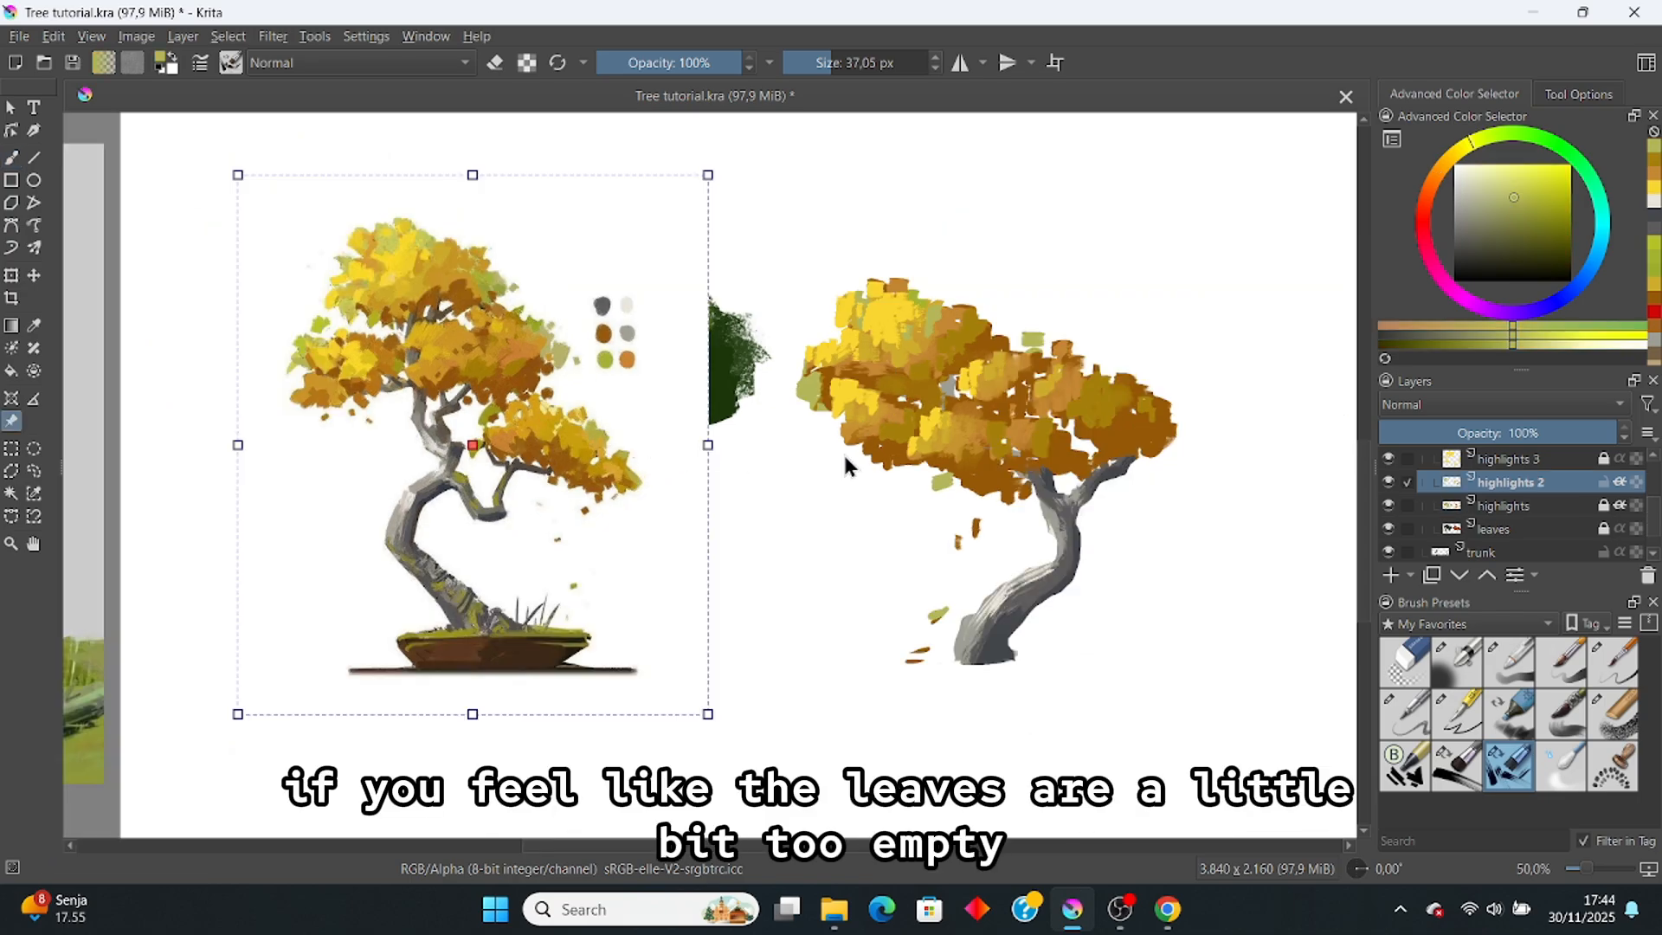
key("b")
scroll(920, 449, "up", 1)
left_click_drag(918, 447, 960, 436)
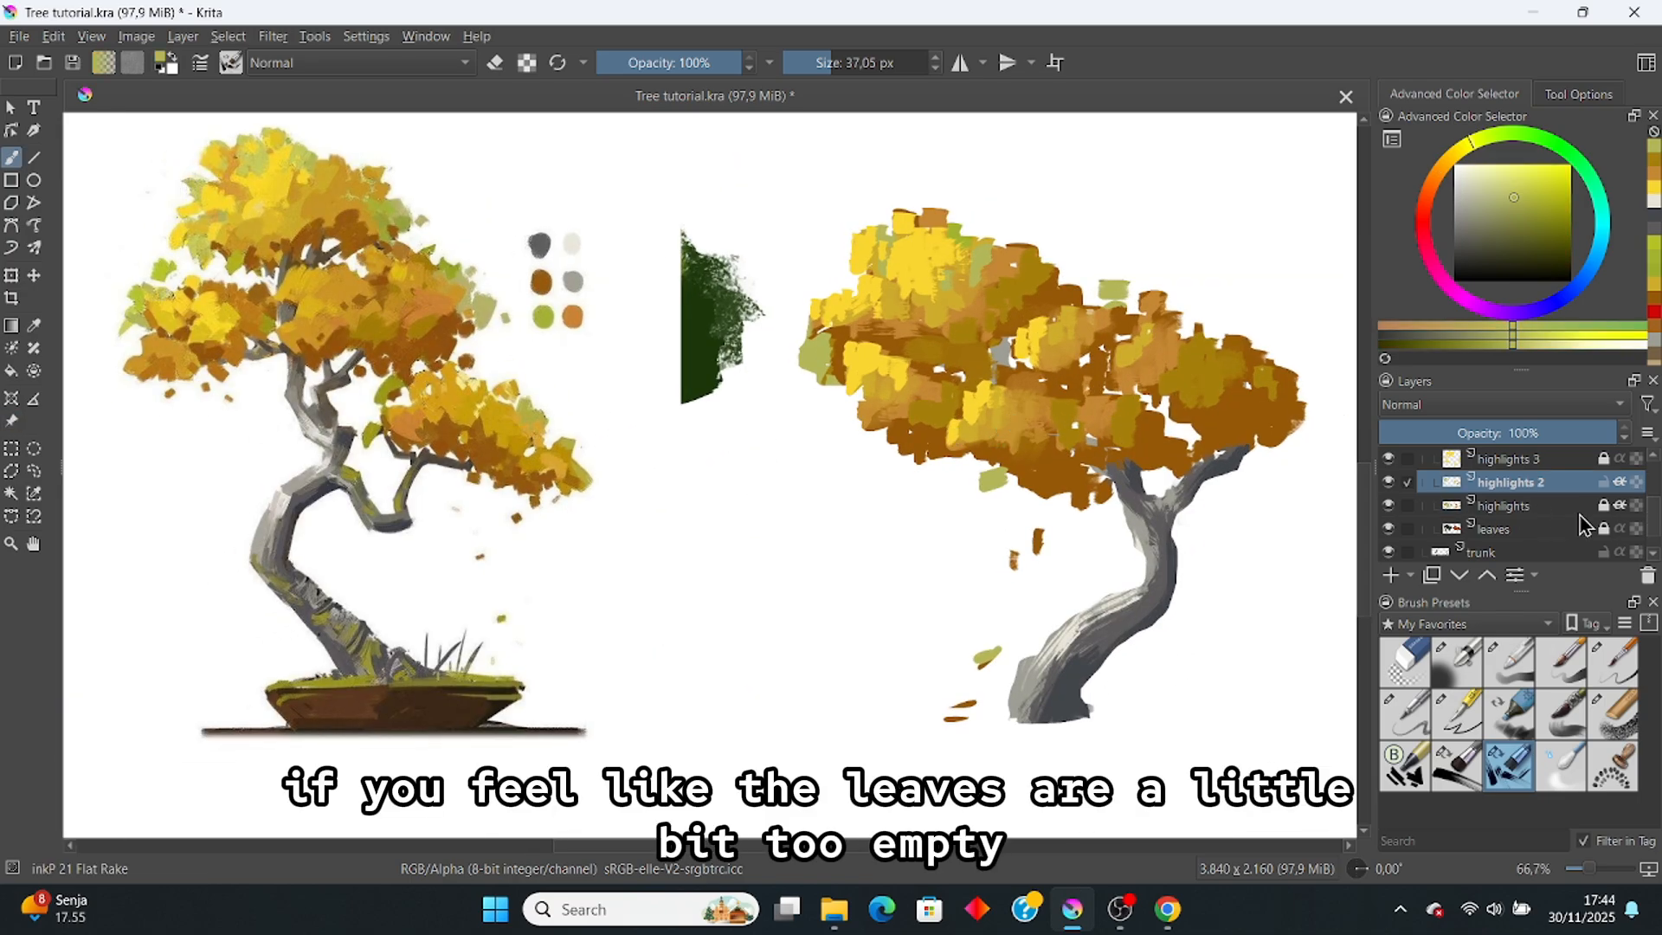
scroll(1528, 528, "up", 1)
scroll(1524, 524, "down", 3)
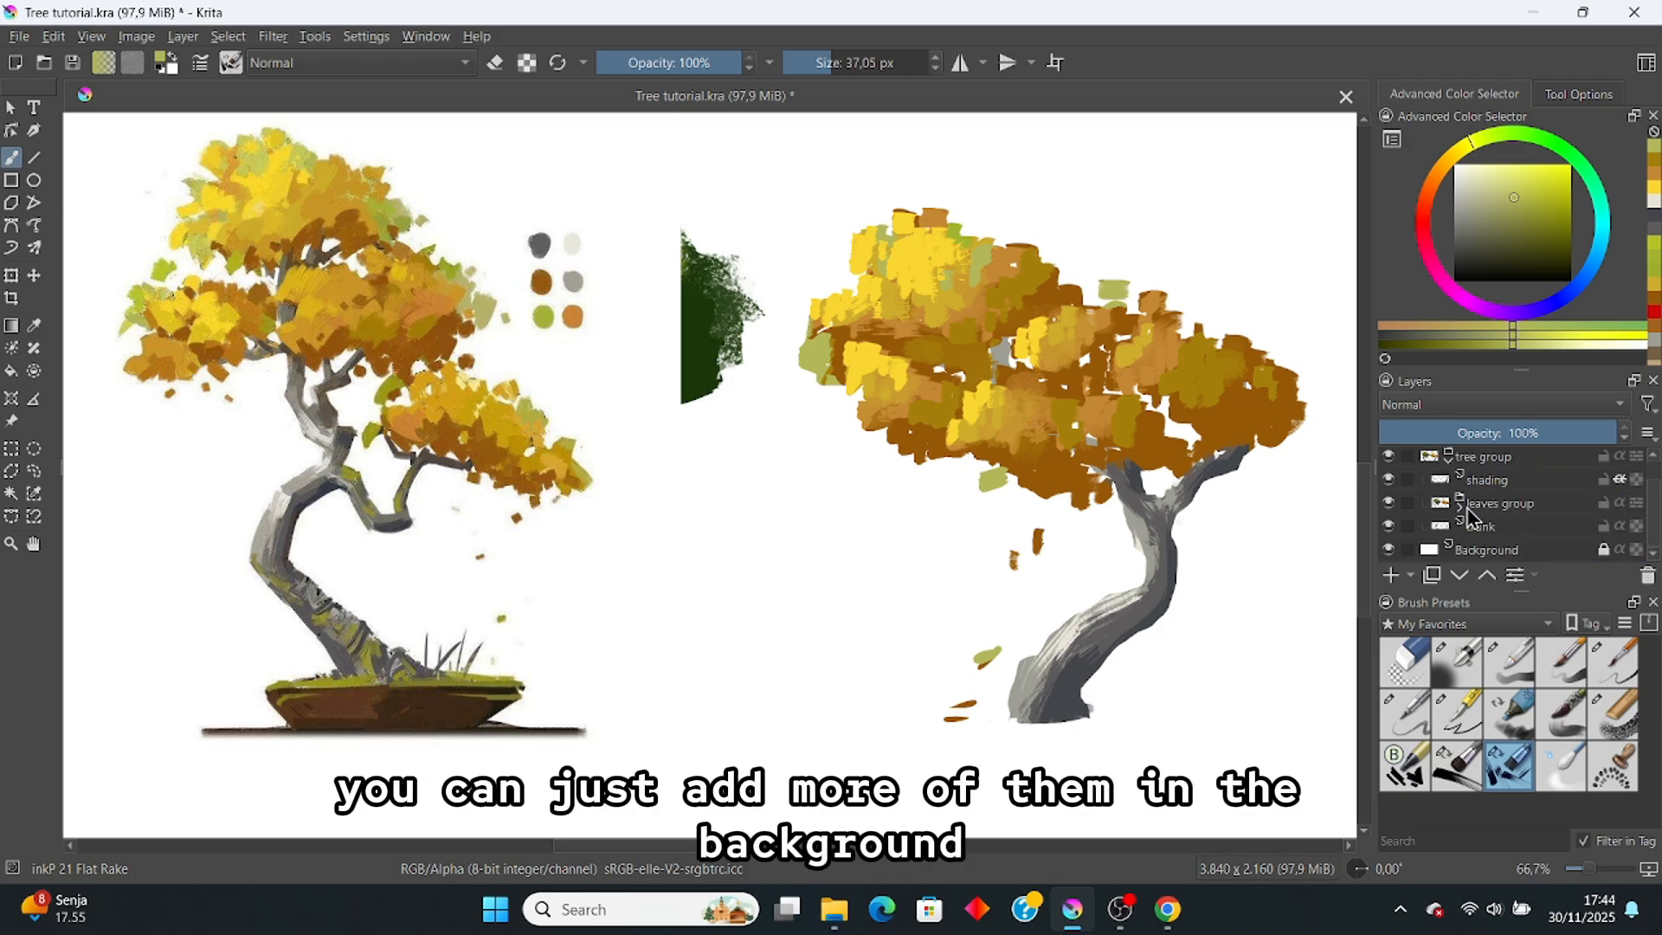
Step: Unlock the leaves layer and paint sampled brown over the white hole in the foliage
left_click(1548, 529)
left_click(1602, 529)
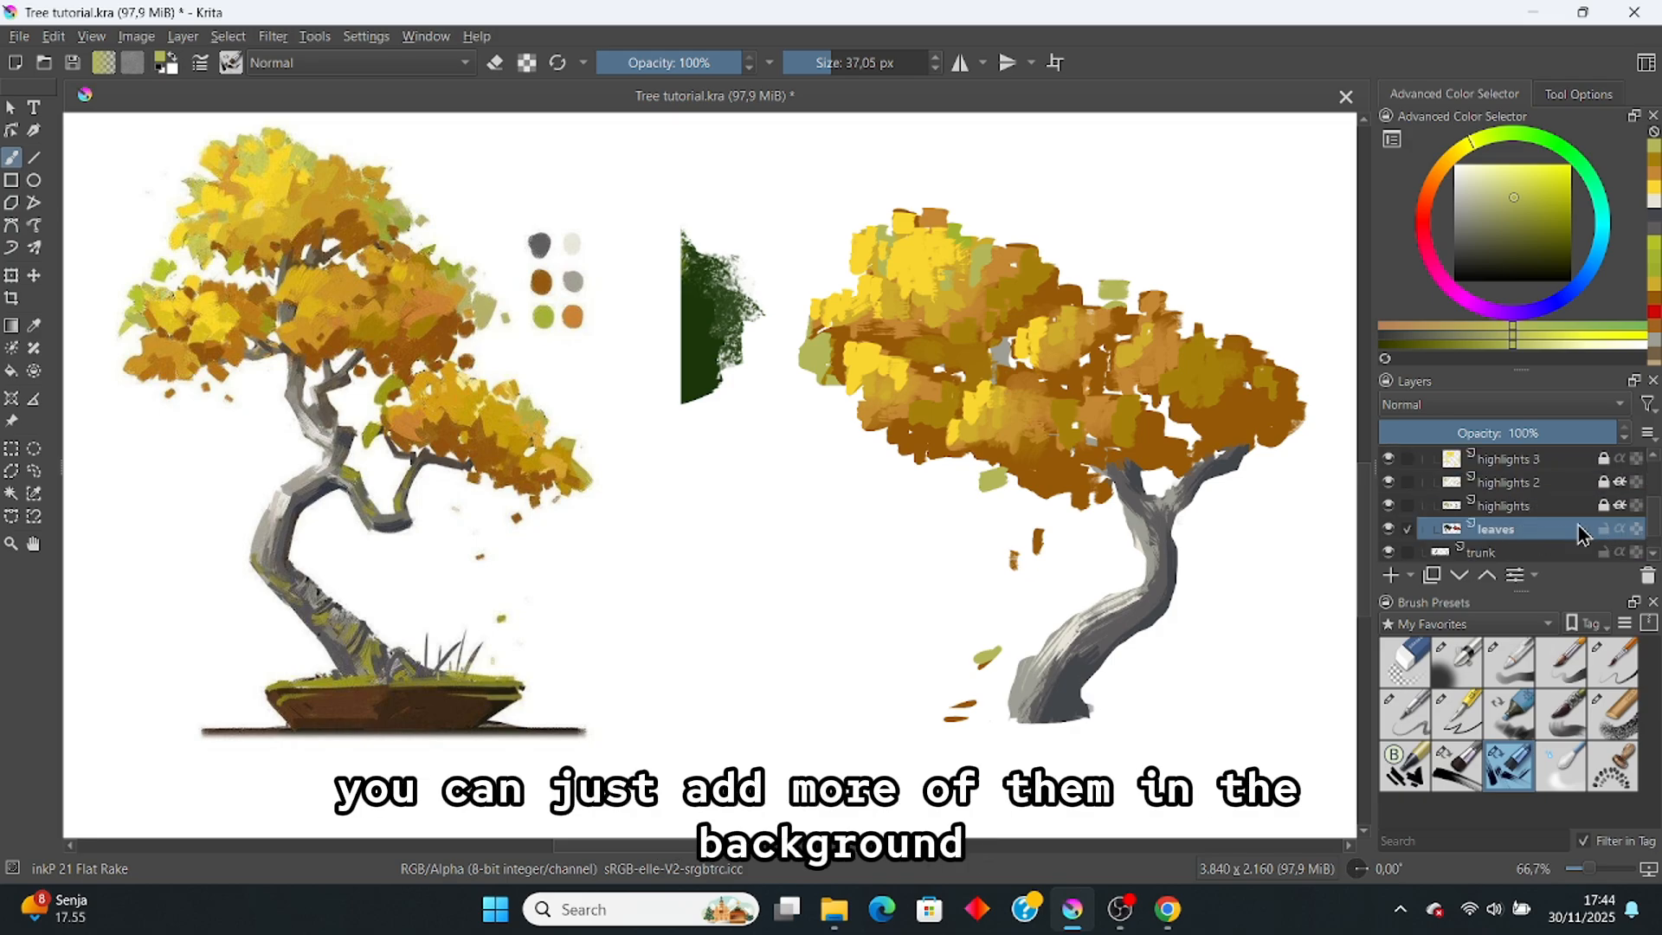
left_click(1246, 418, "ctrl")
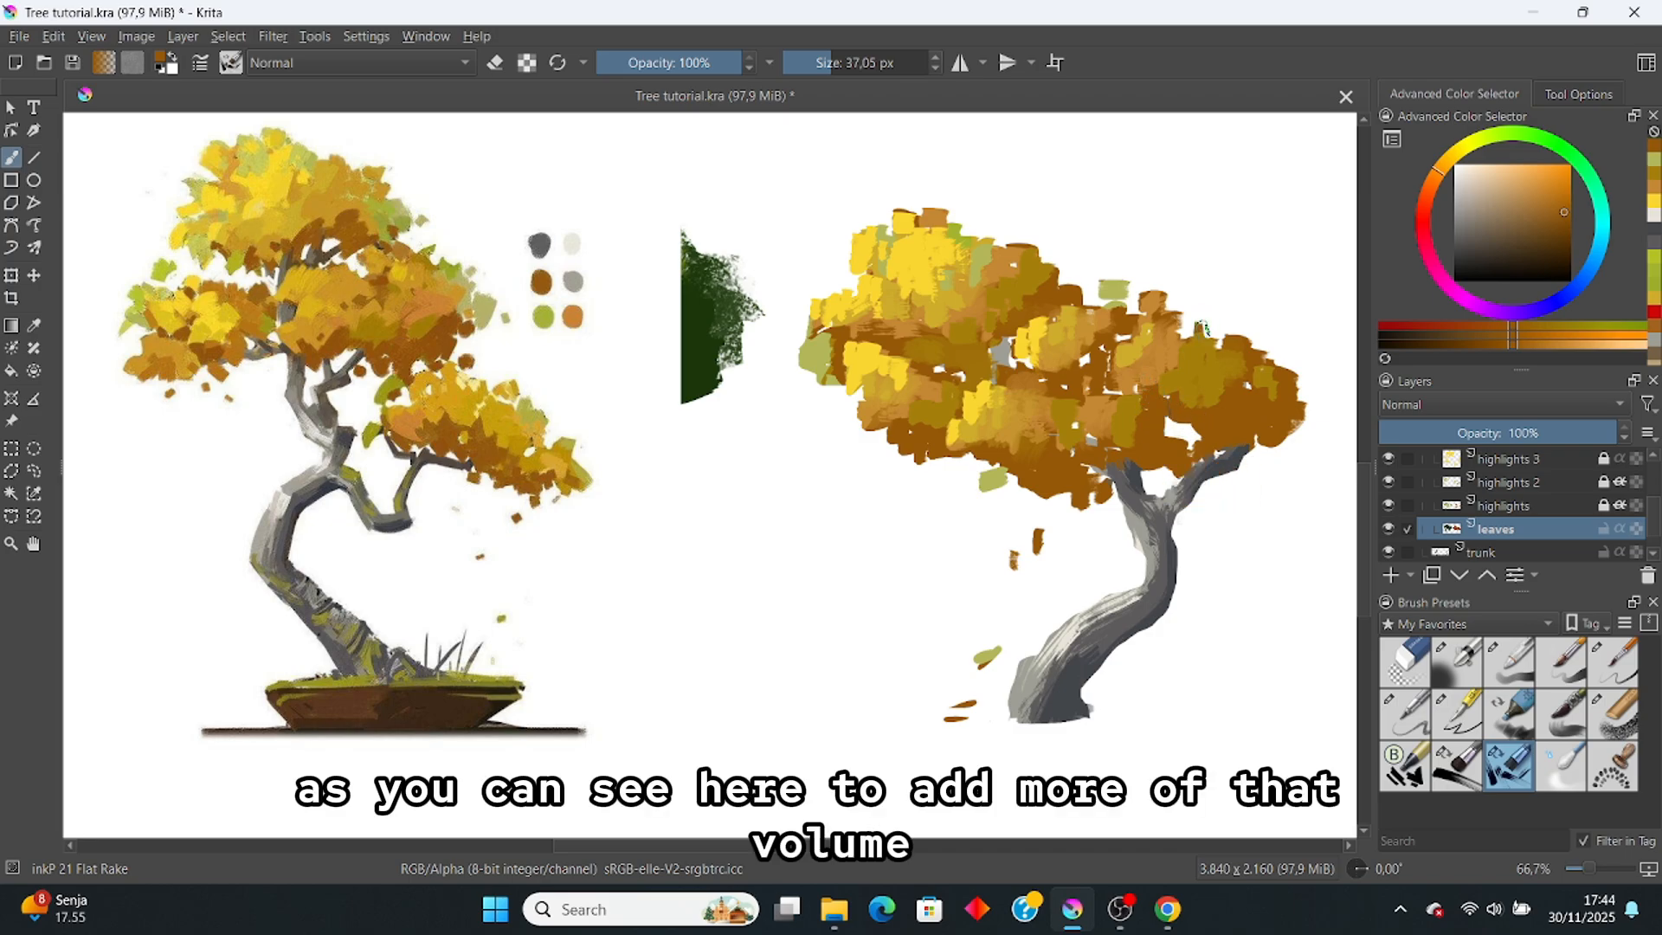
left_click_drag(1200, 427, 1179, 440)
scroll(1109, 363, "down", 2)
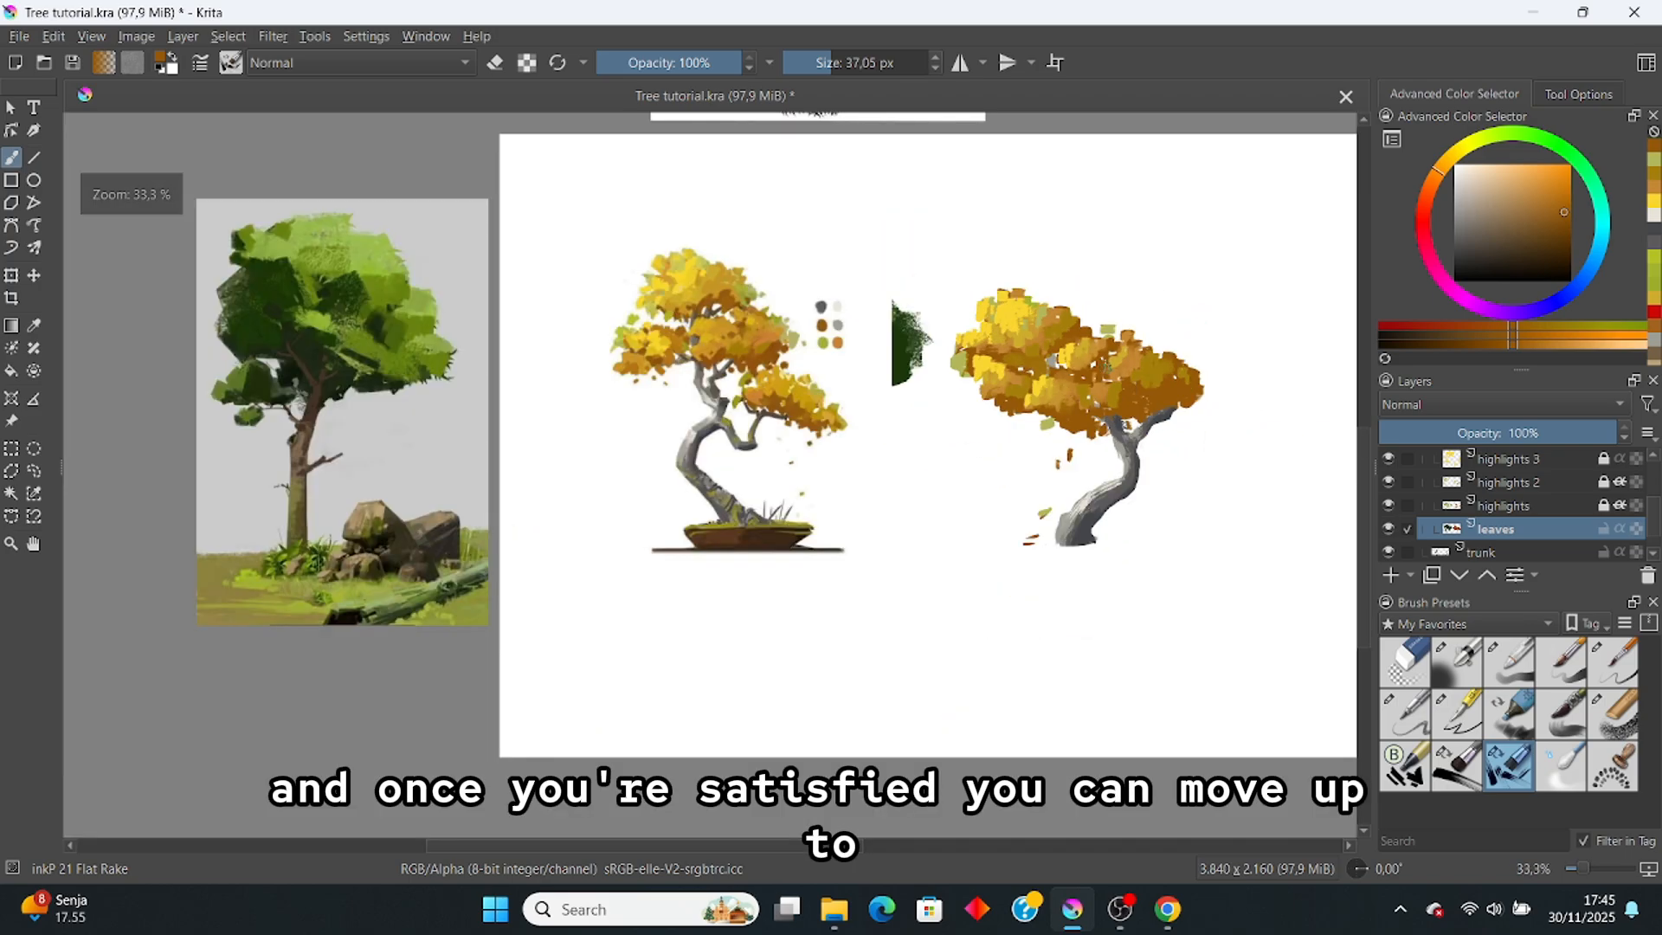
scroll(1108, 363, "up", 2)
scroll(1115, 362, "down", 1)
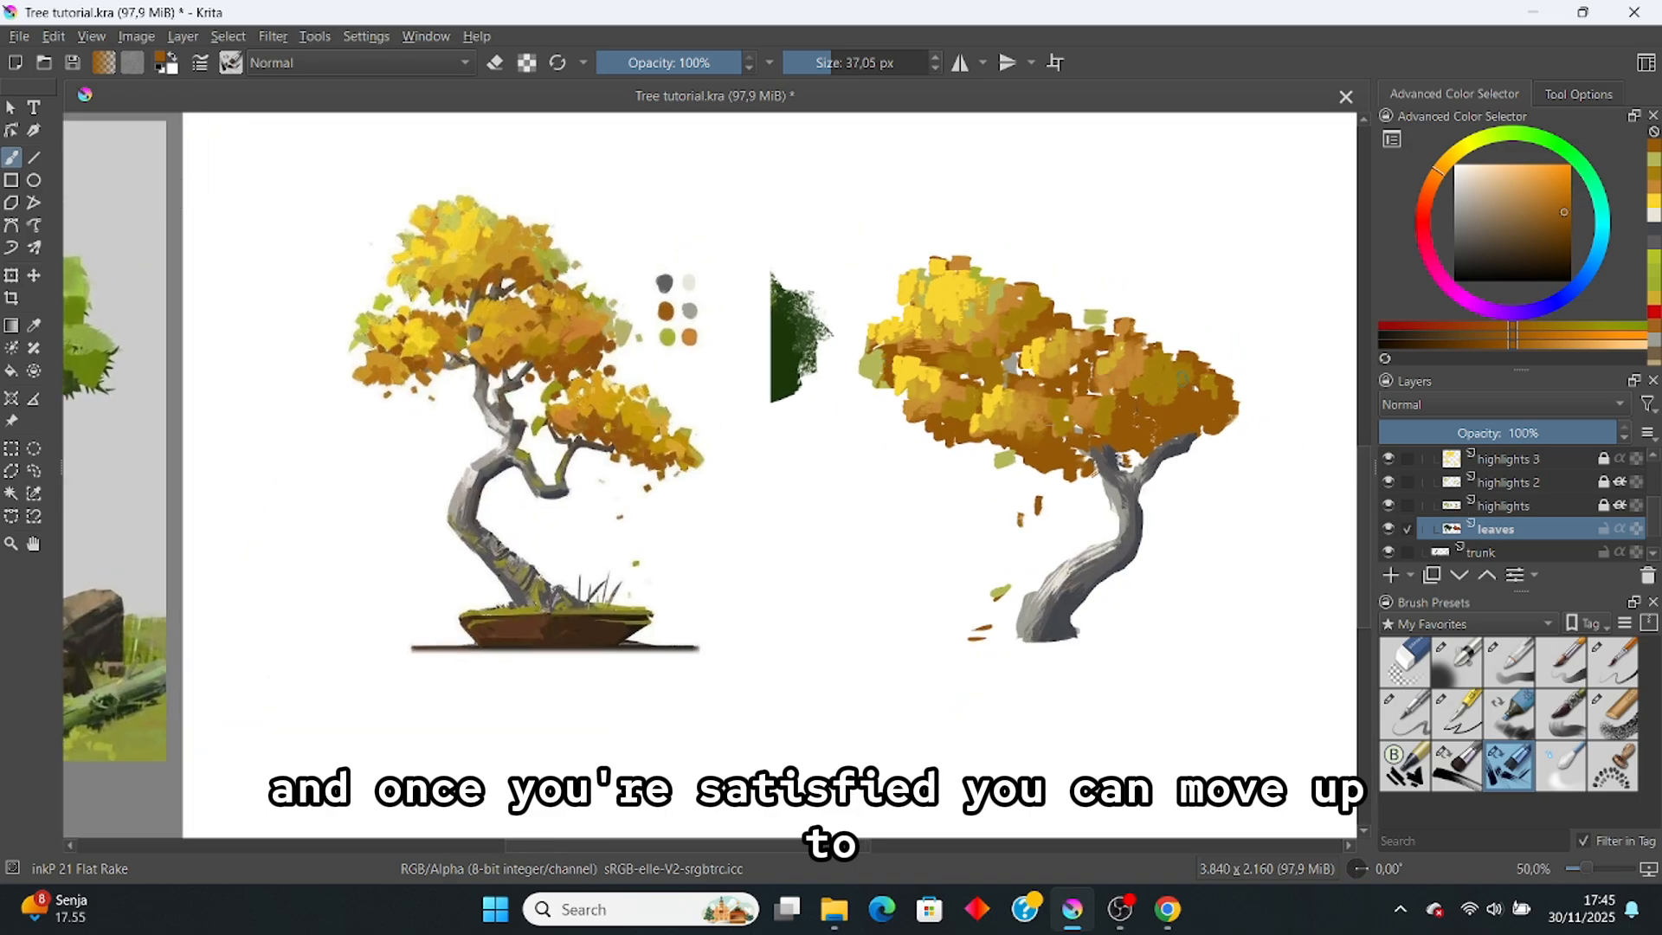
Step: Toggle the leaves layer's visibility repeatedly to compare, leaving it hidden
left_click(1389, 528)
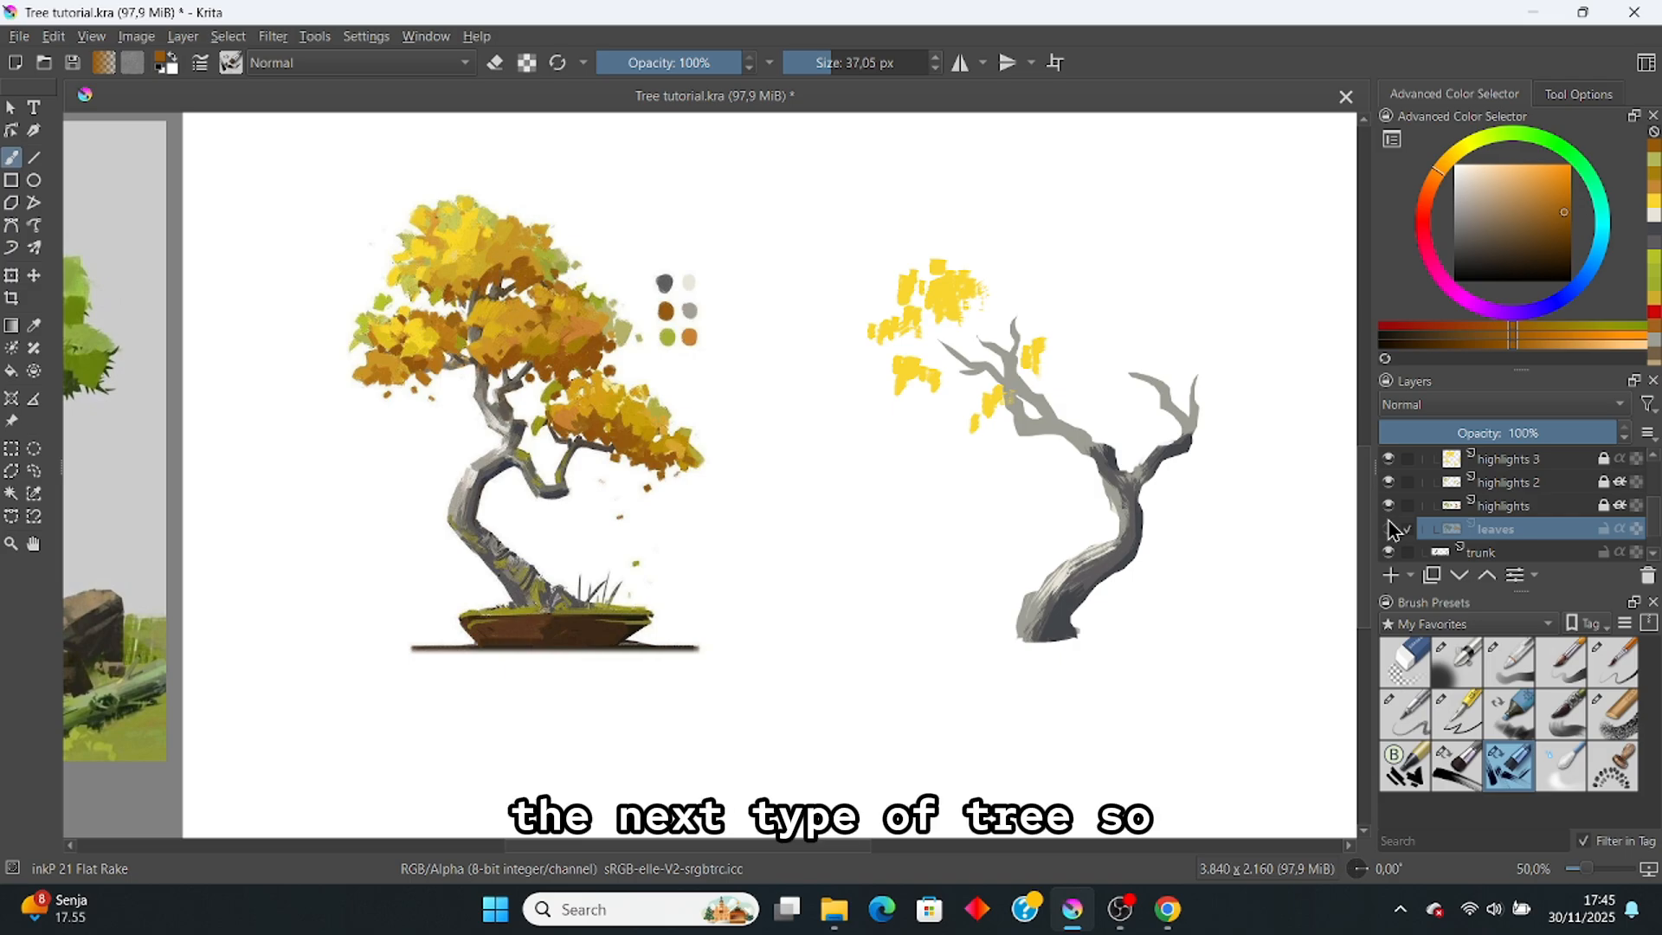
left_click(1389, 528)
left_click(1389, 528)
left_click(1390, 528)
left_click(1389, 528)
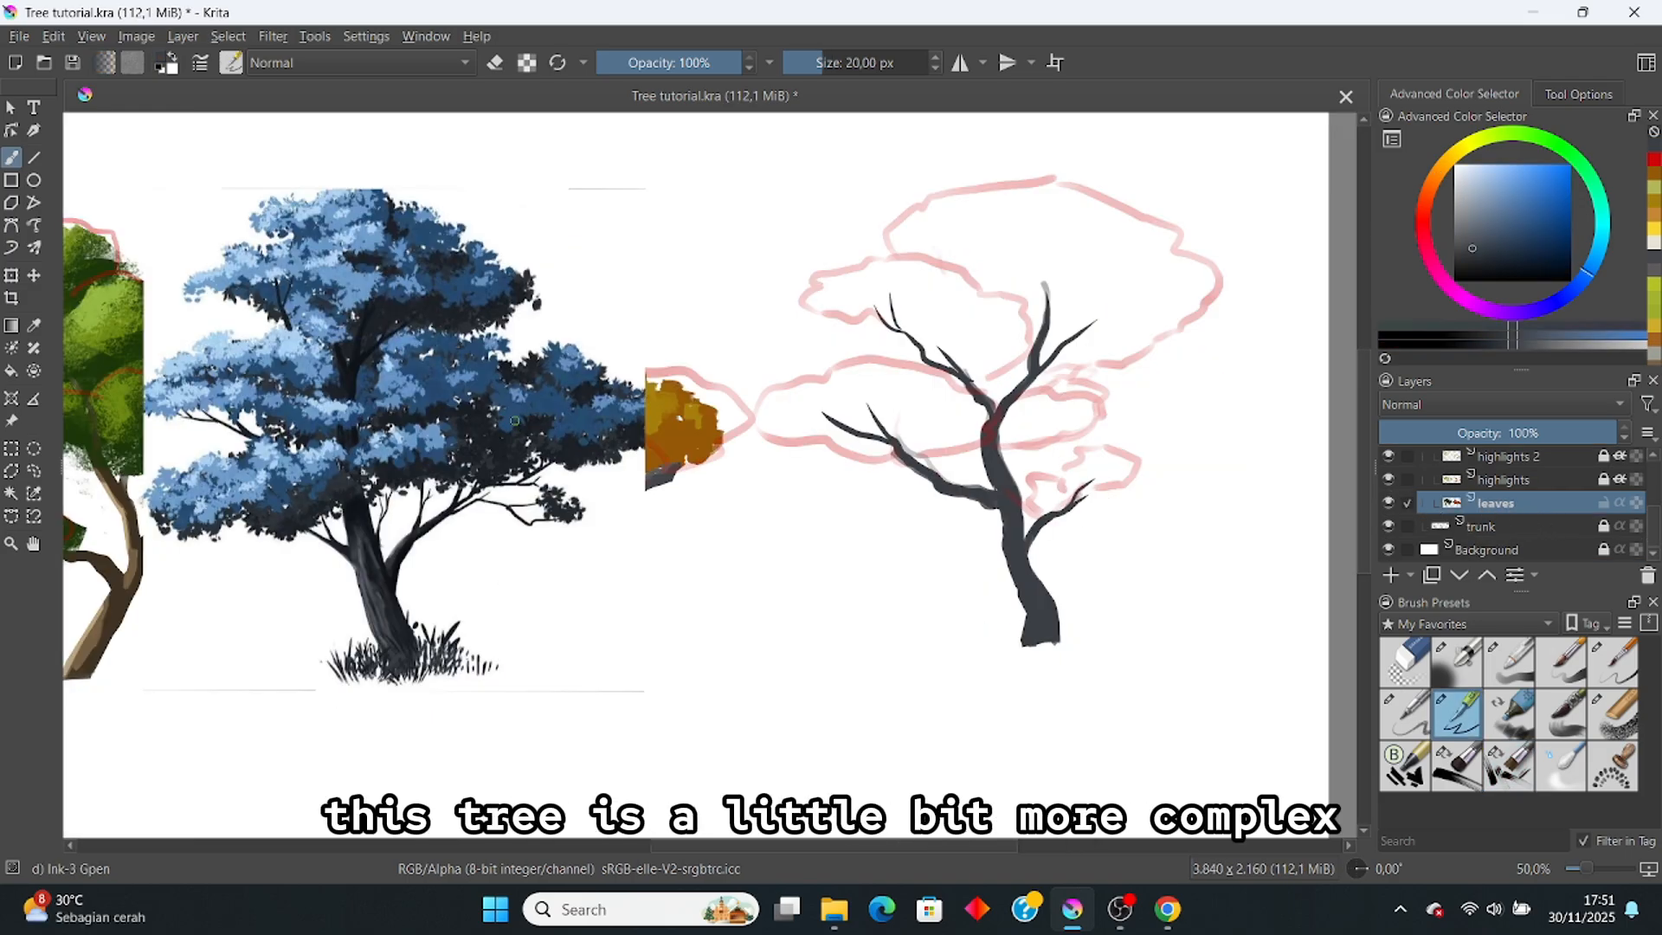
Step: Lasso the third tree's lower and right-branch foliage outlines with the Freehand Selection tool
scroll(424, 295, "up", 2)
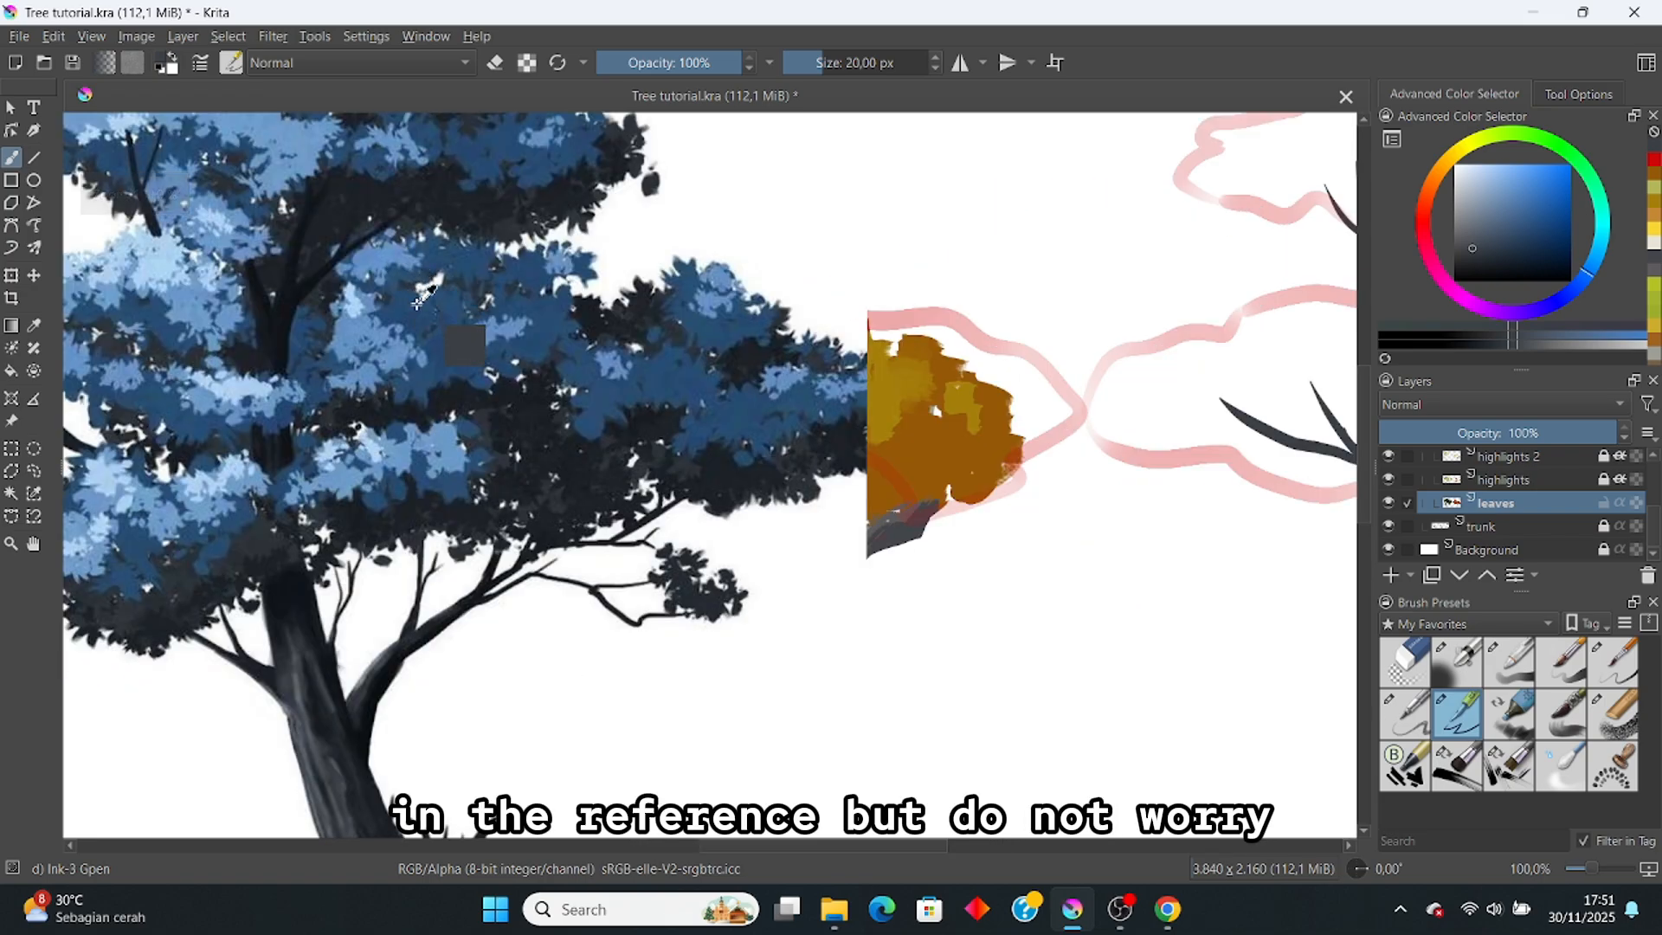
scroll(424, 295, "down", 1)
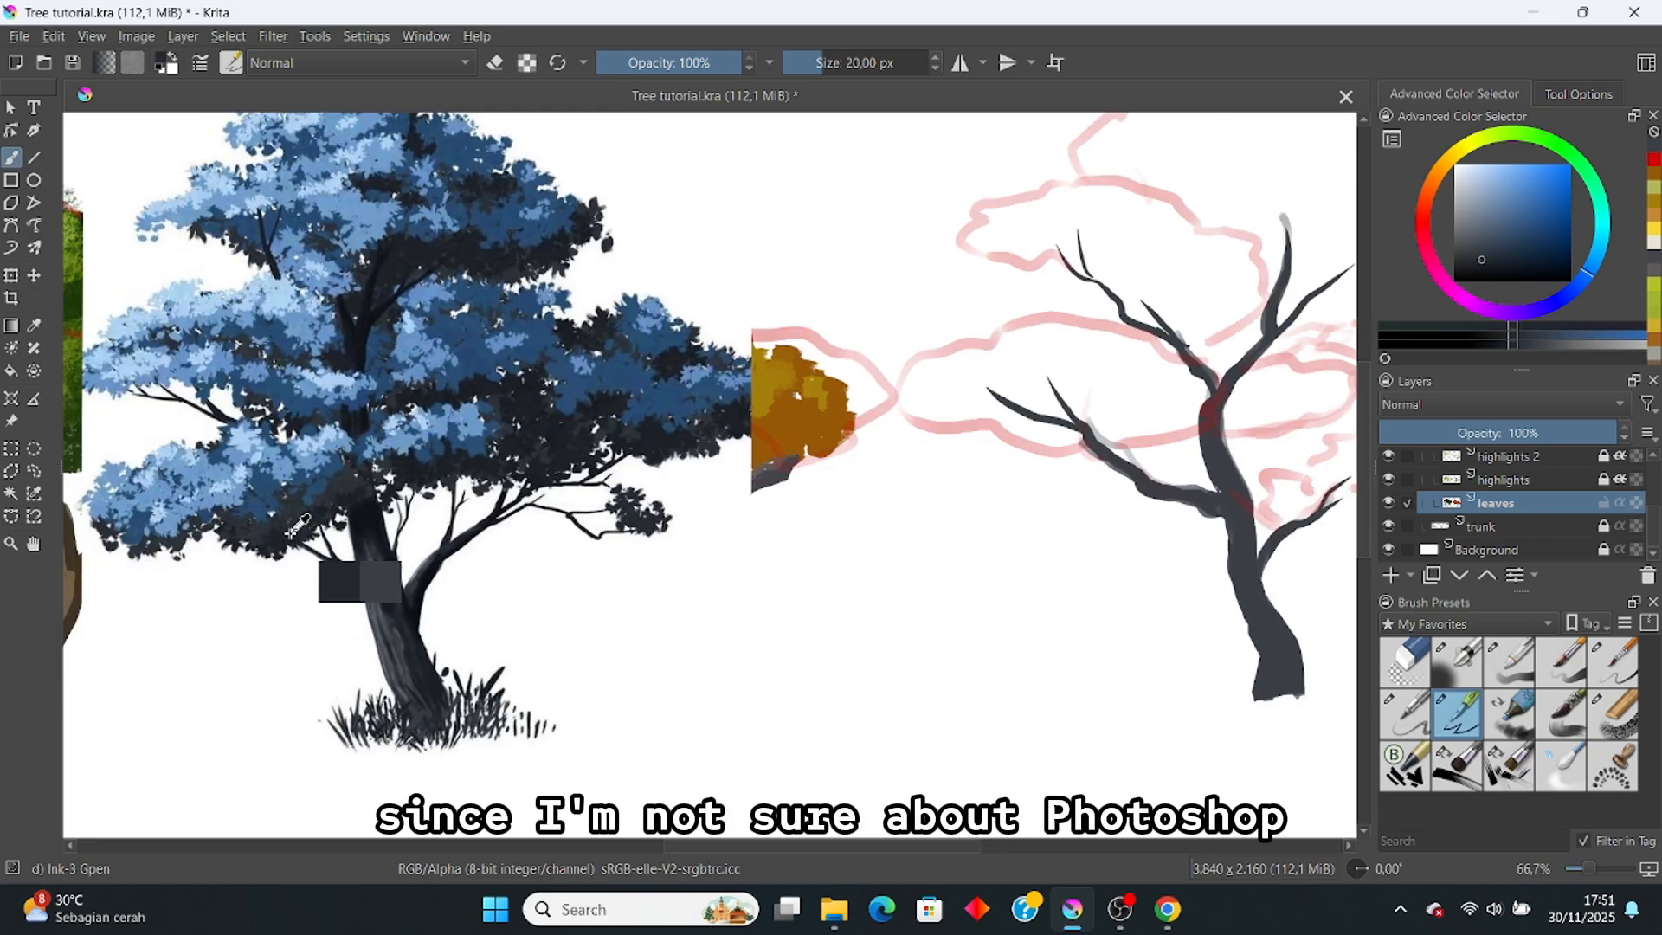
scroll(985, 381, "down", 1)
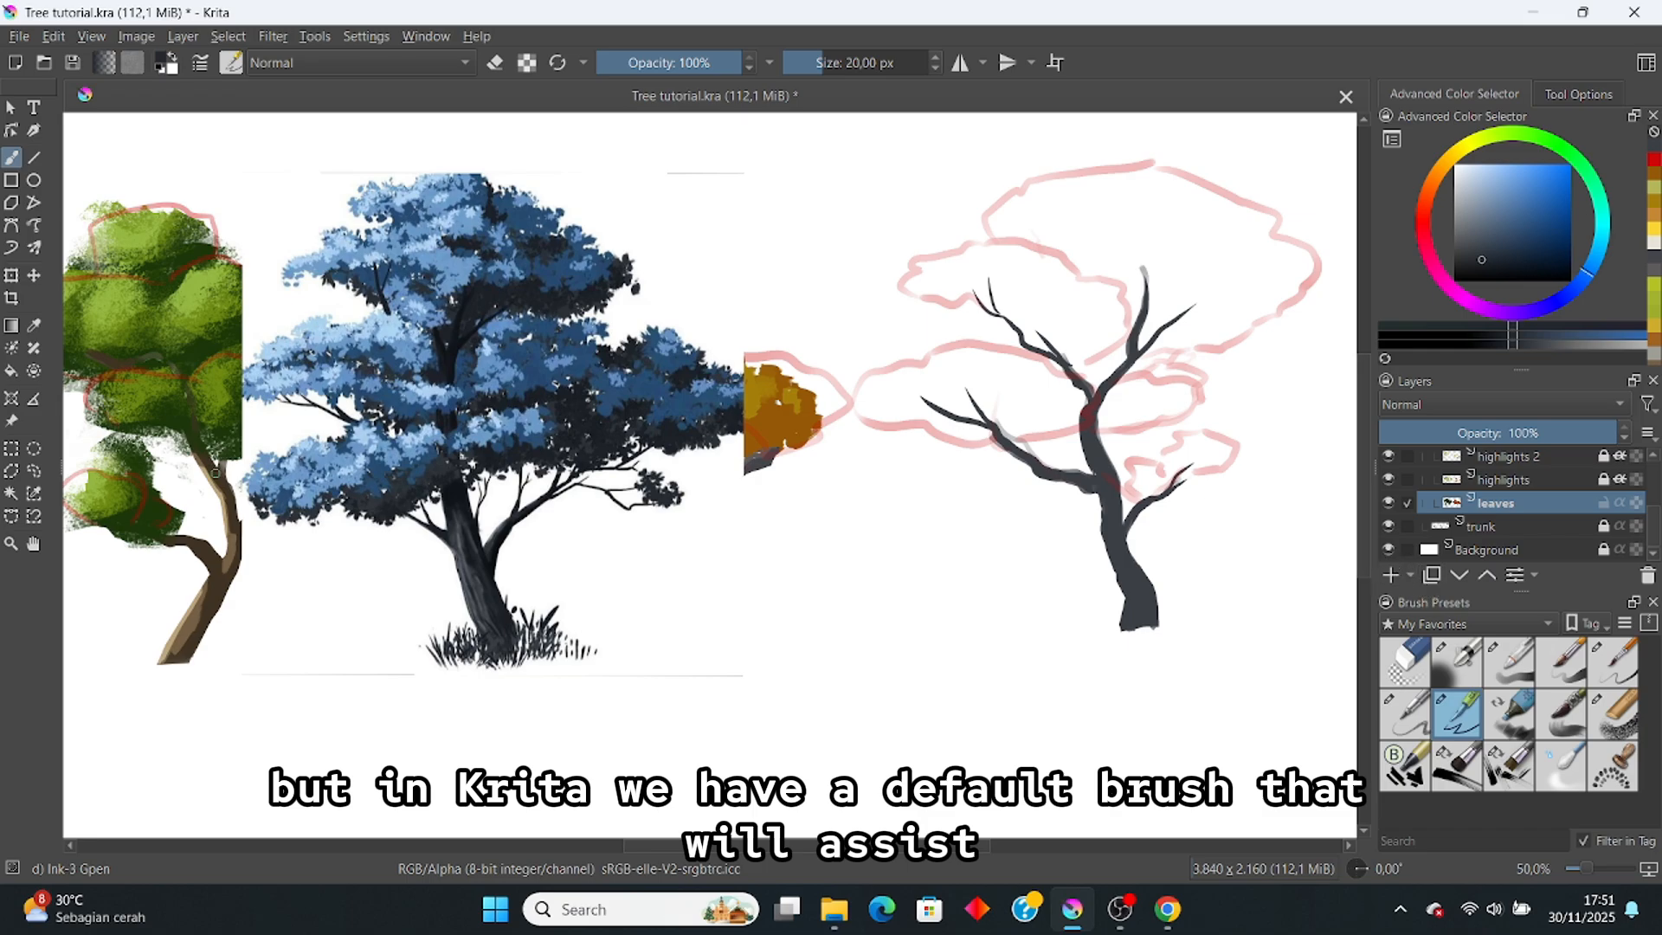
left_click(35, 470)
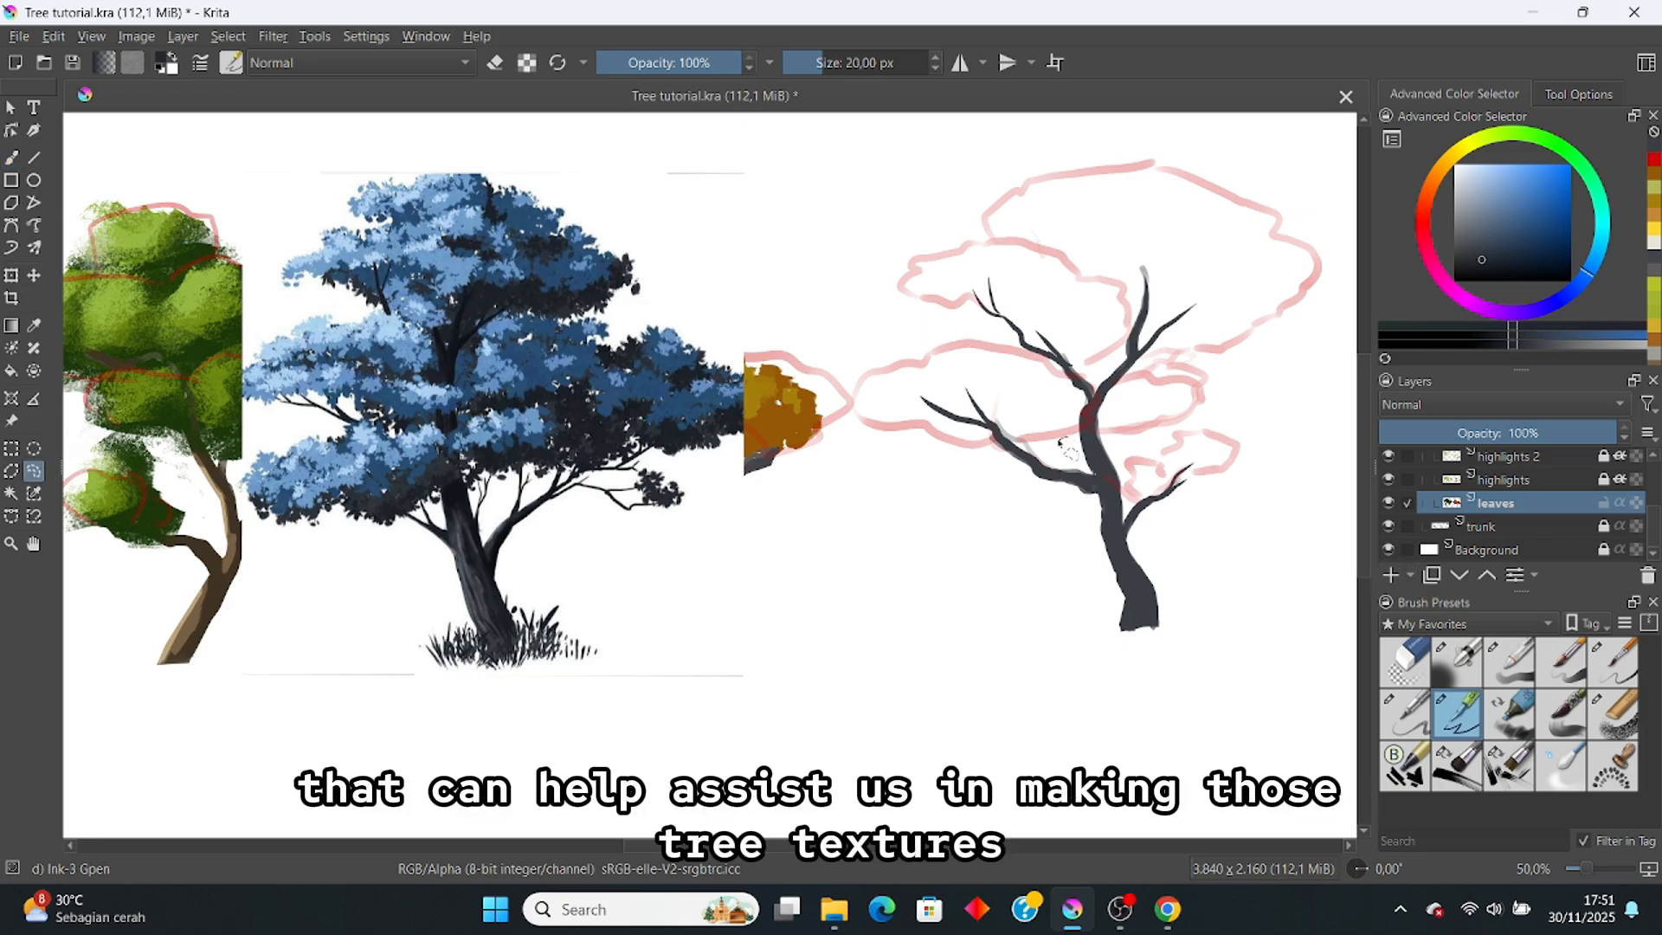
left_click_drag(1062, 444, 950, 436)
left_click_drag(1063, 406, 1068, 438)
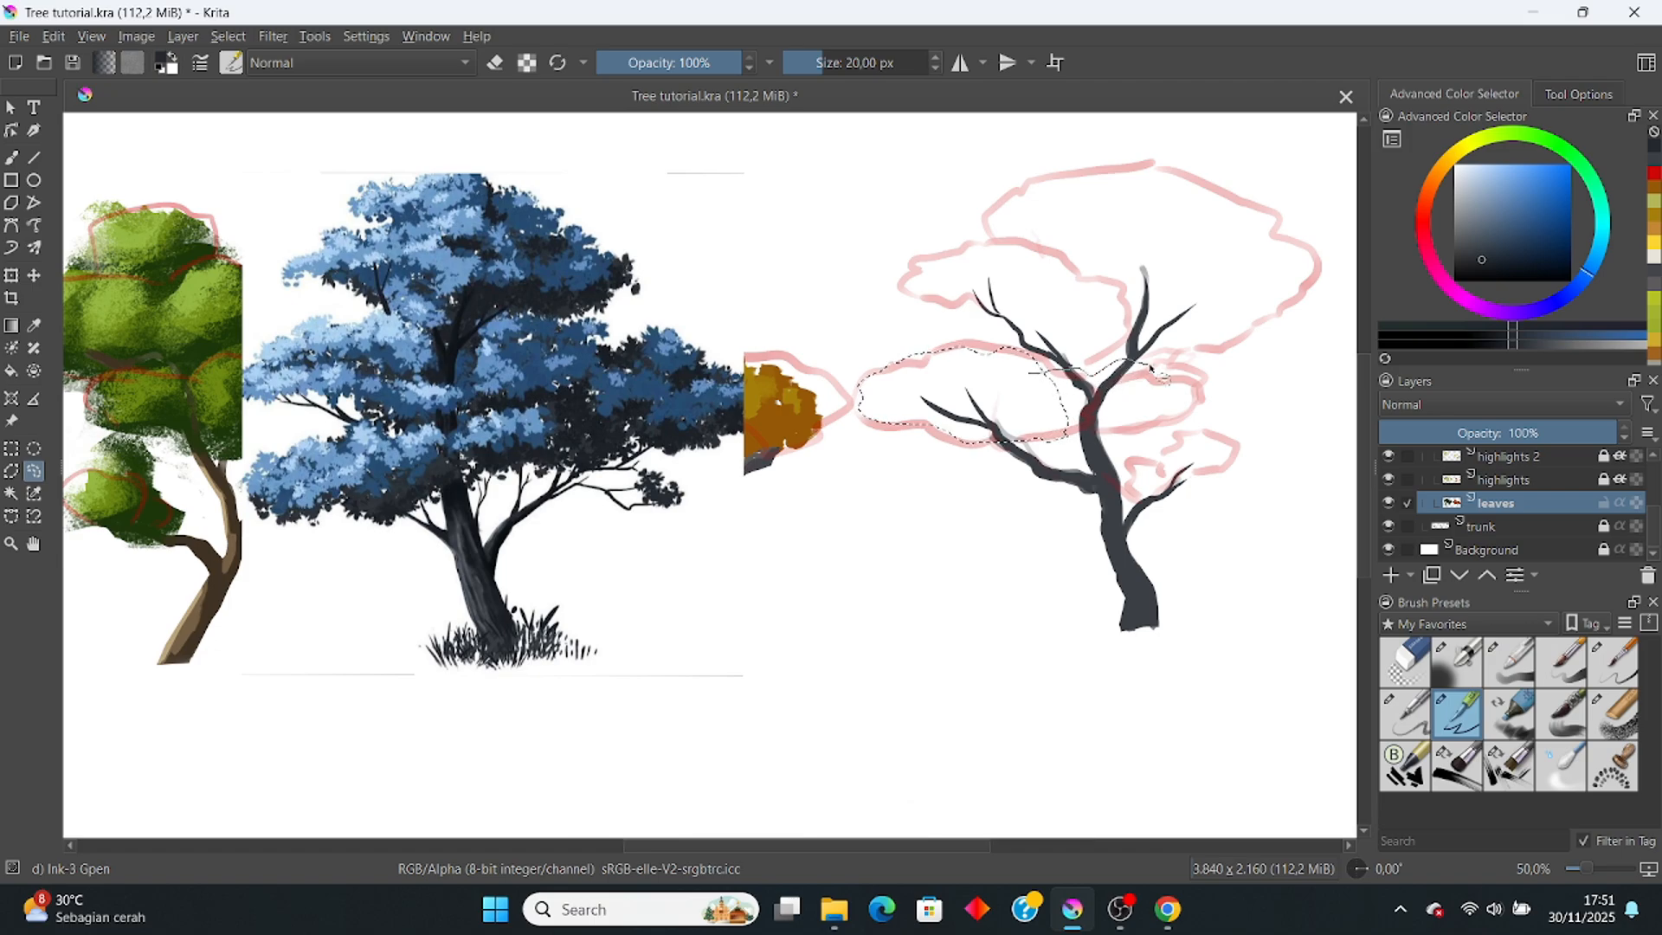
mouse_move(1064, 396)
left_mouse_down()
mouse_move(1182, 502)
mouse_move(1157, 509)
mouse_move(1162, 462)
left_mouse_up()
mouse_move(1199, 439)
left_mouse_down()
mouse_move(1223, 463)
mouse_move(1130, 472)
left_mouse_up()
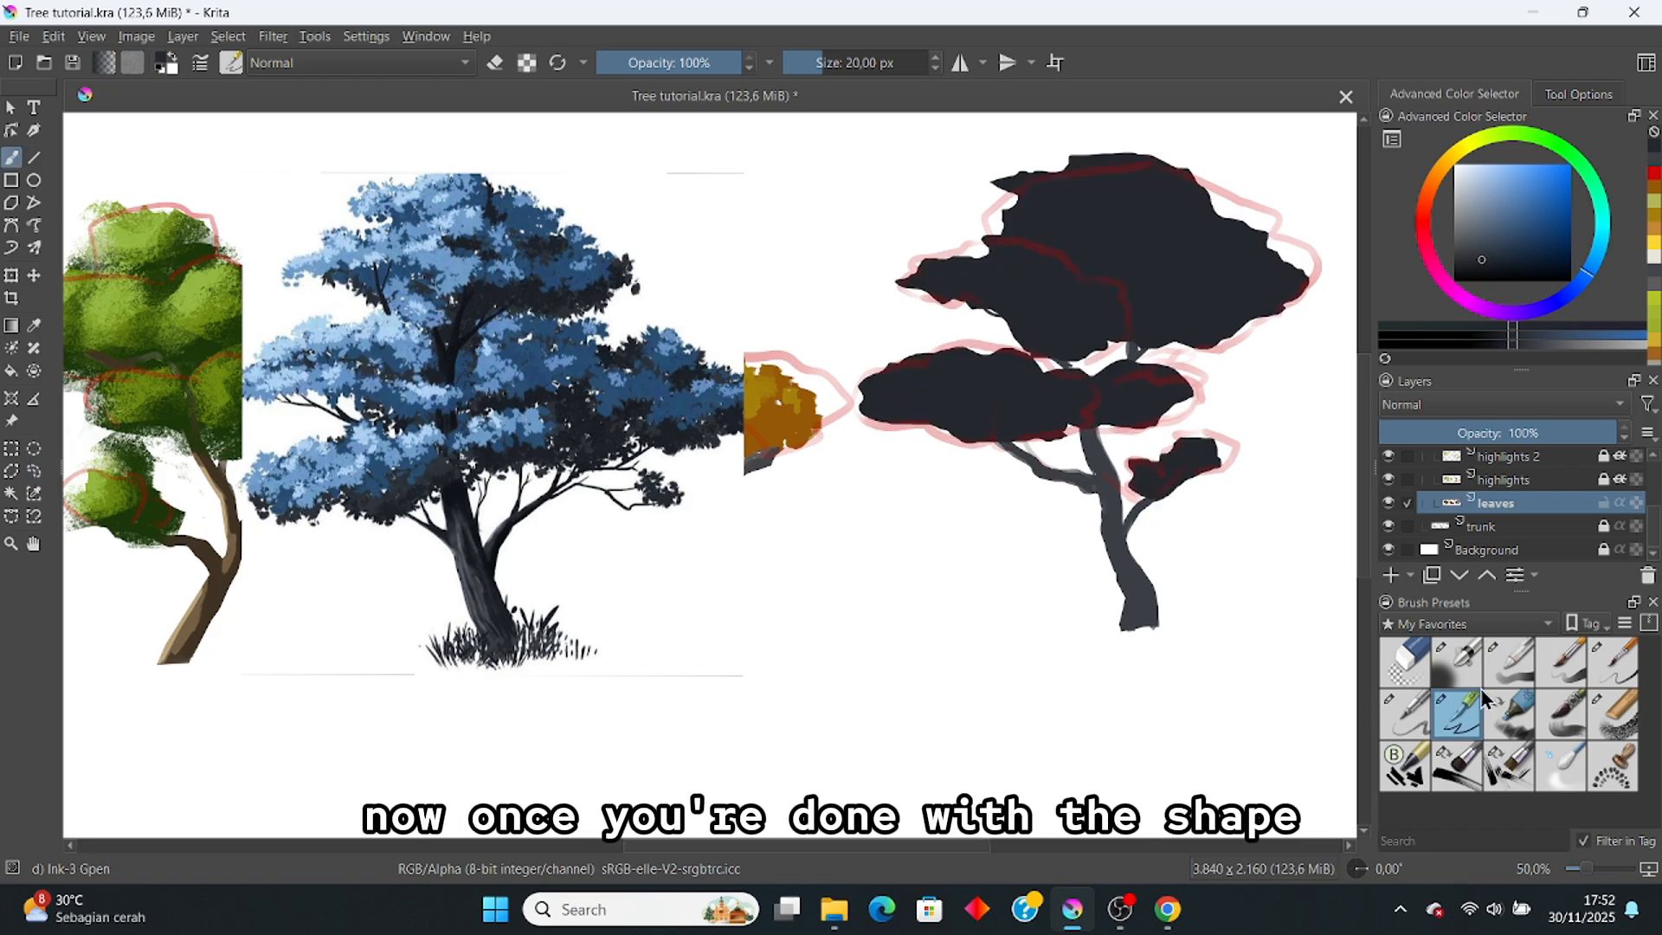
left_click(1471, 626)
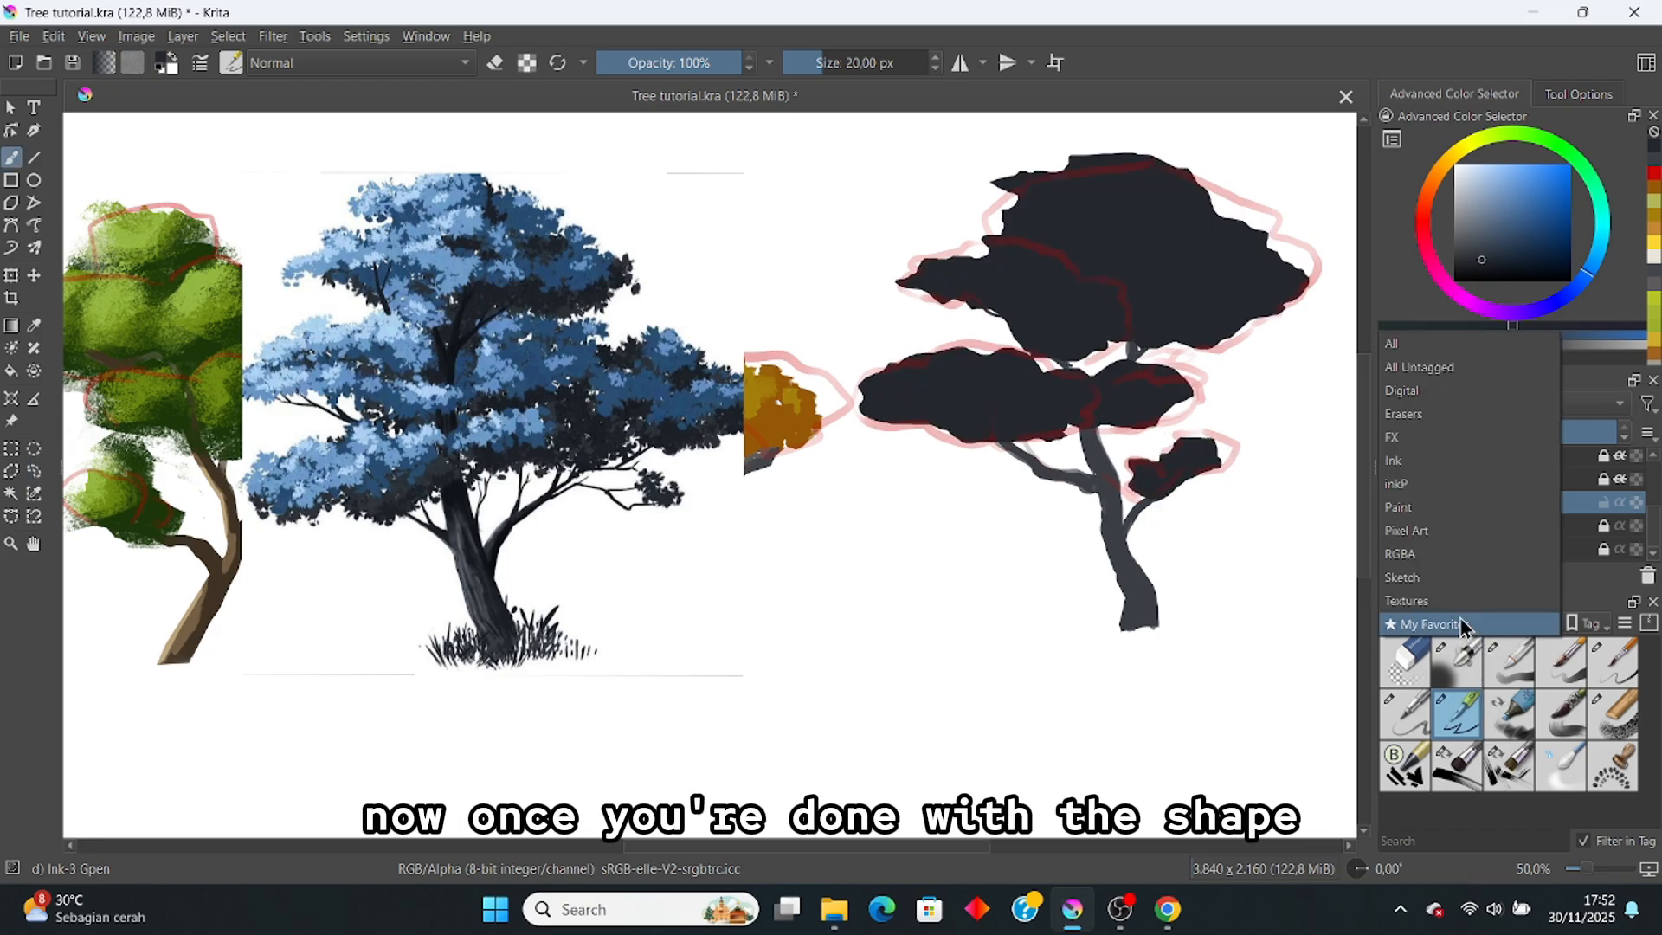
left_click(1424, 600)
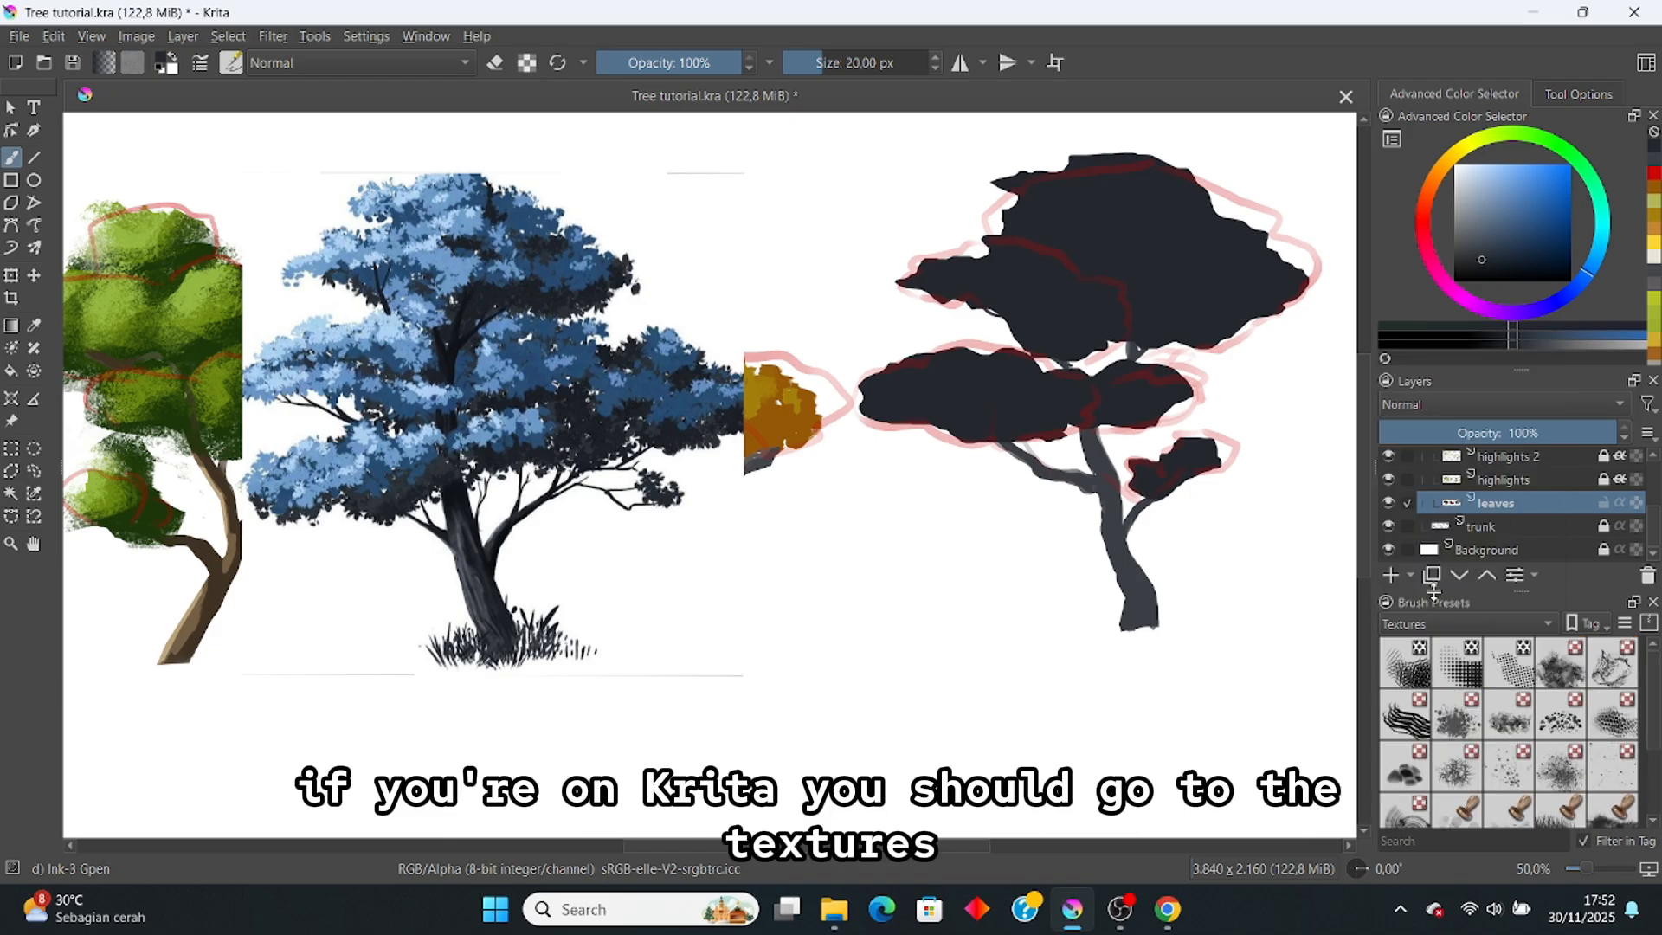
scroll(1505, 693, "down", 2)
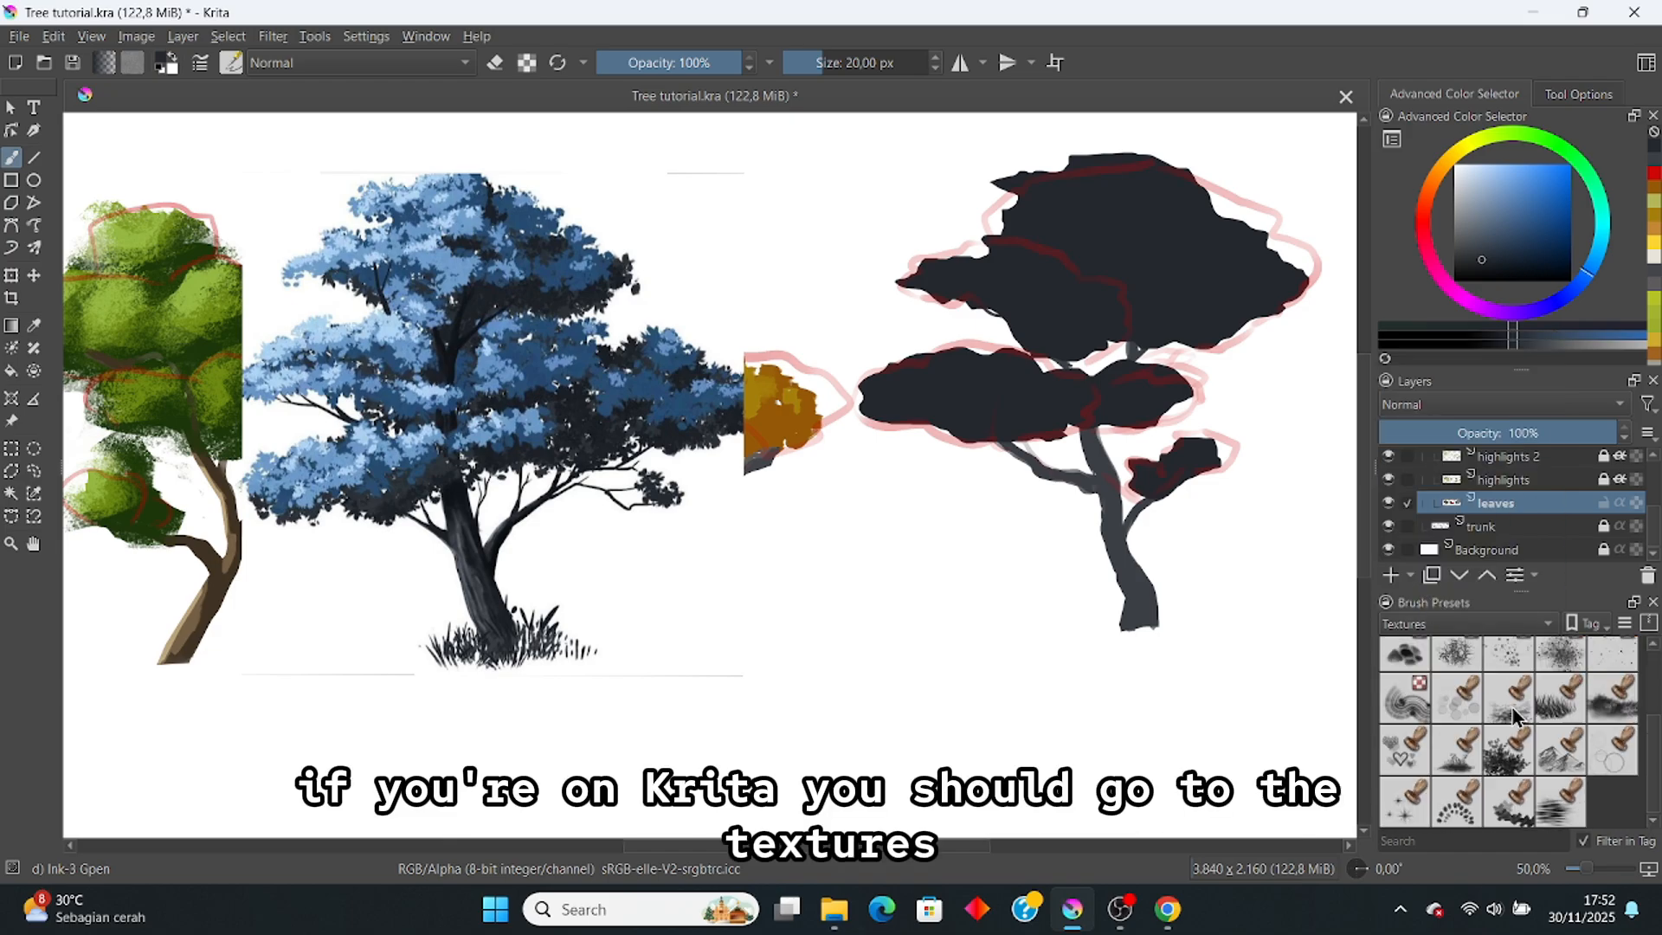
left_click(1507, 750)
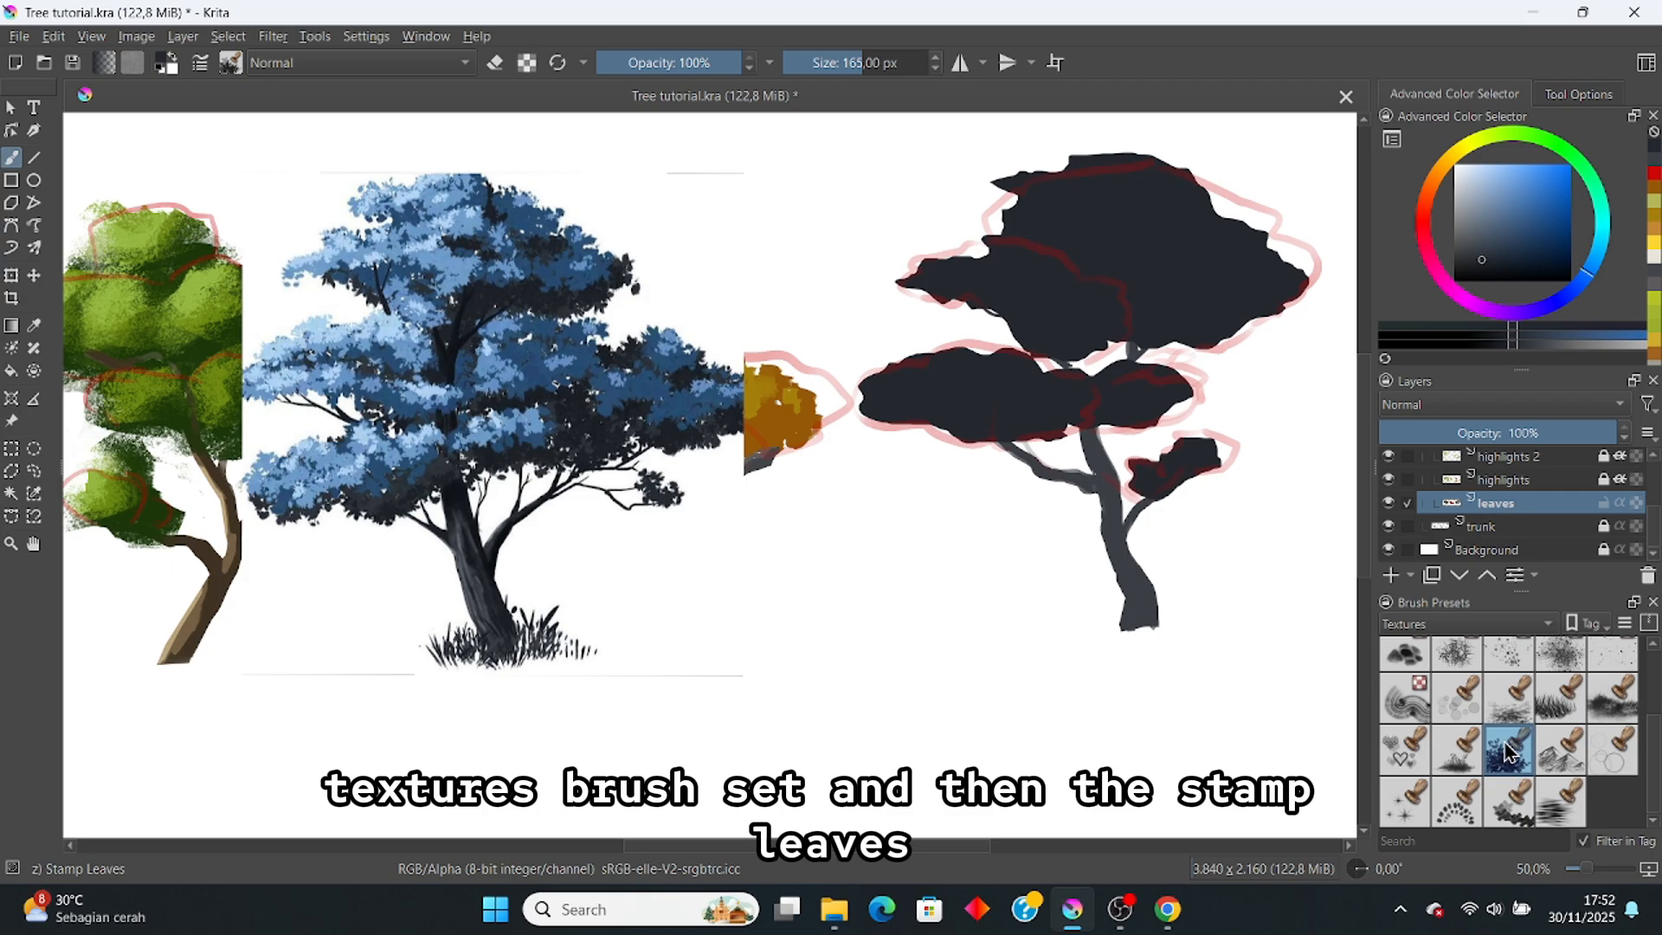
scroll(1046, 215, "up", 3)
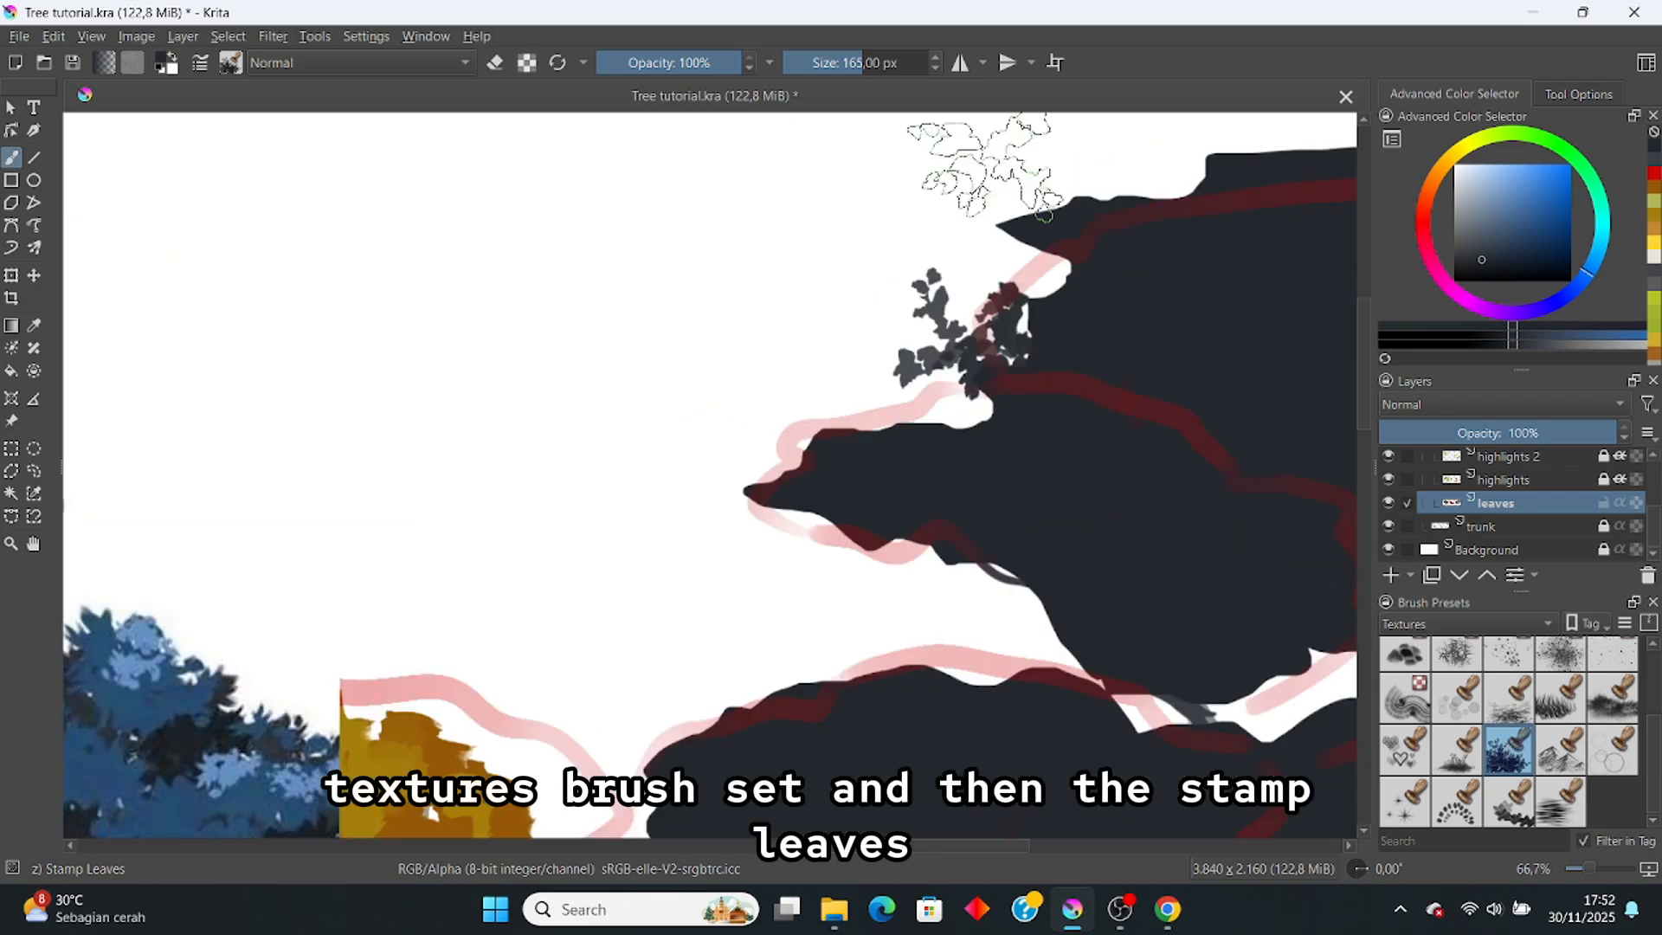
scroll(1046, 215, "down", 2)
scroll(996, 286, "down", 2)
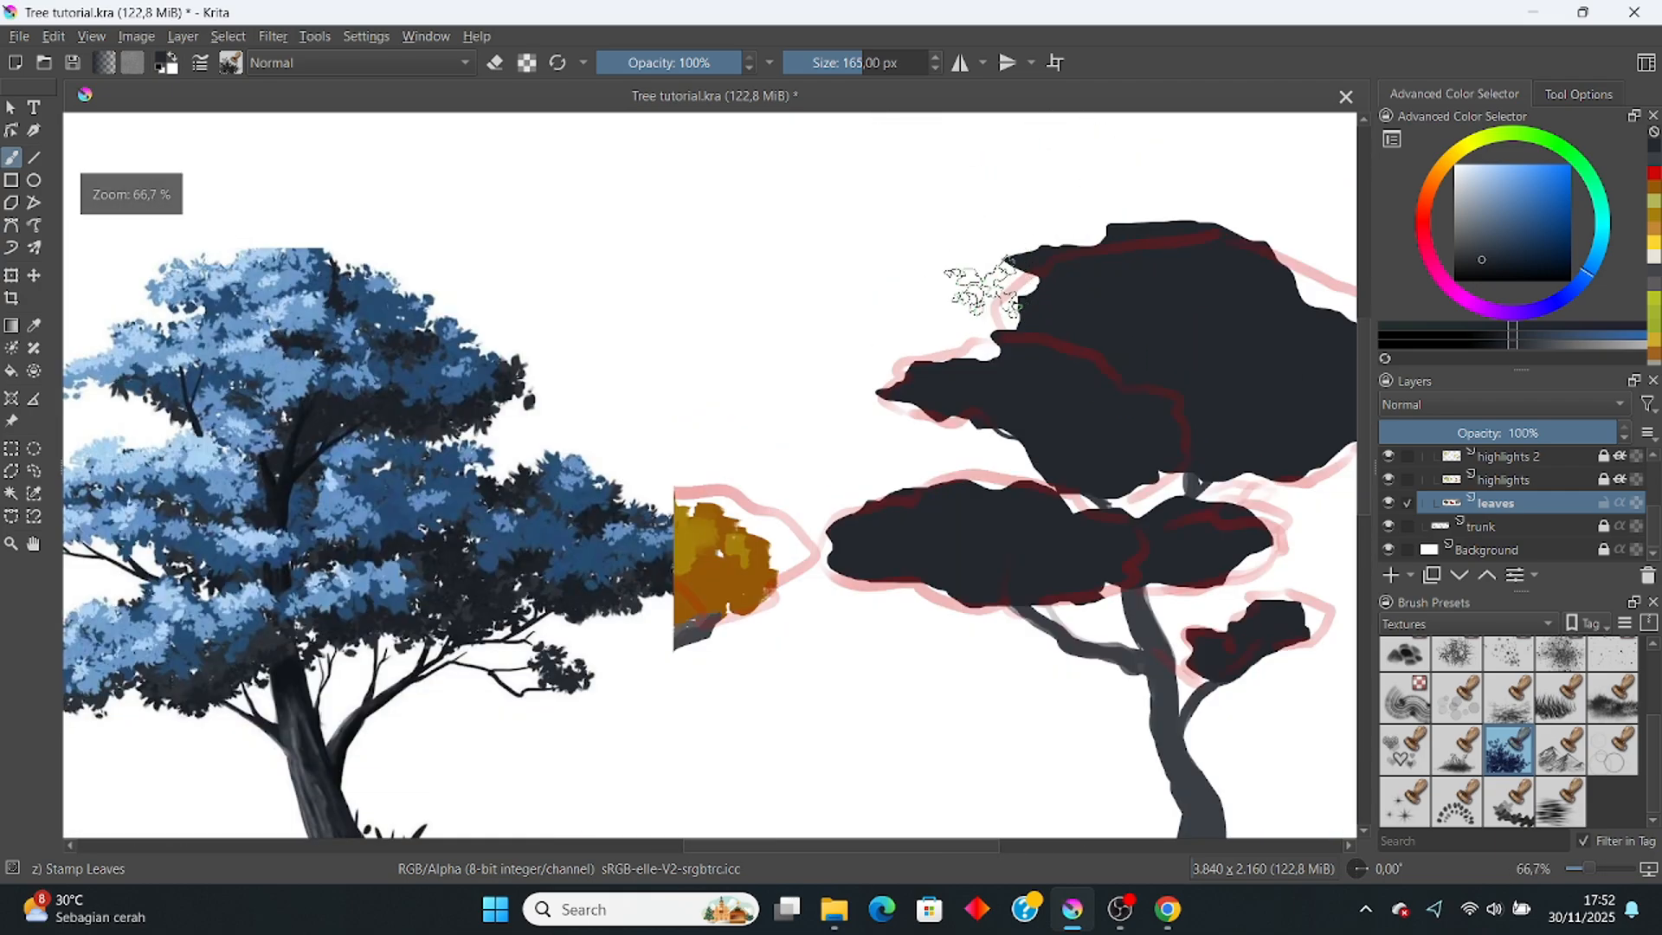
left_click(230, 62)
left_click(268, 62)
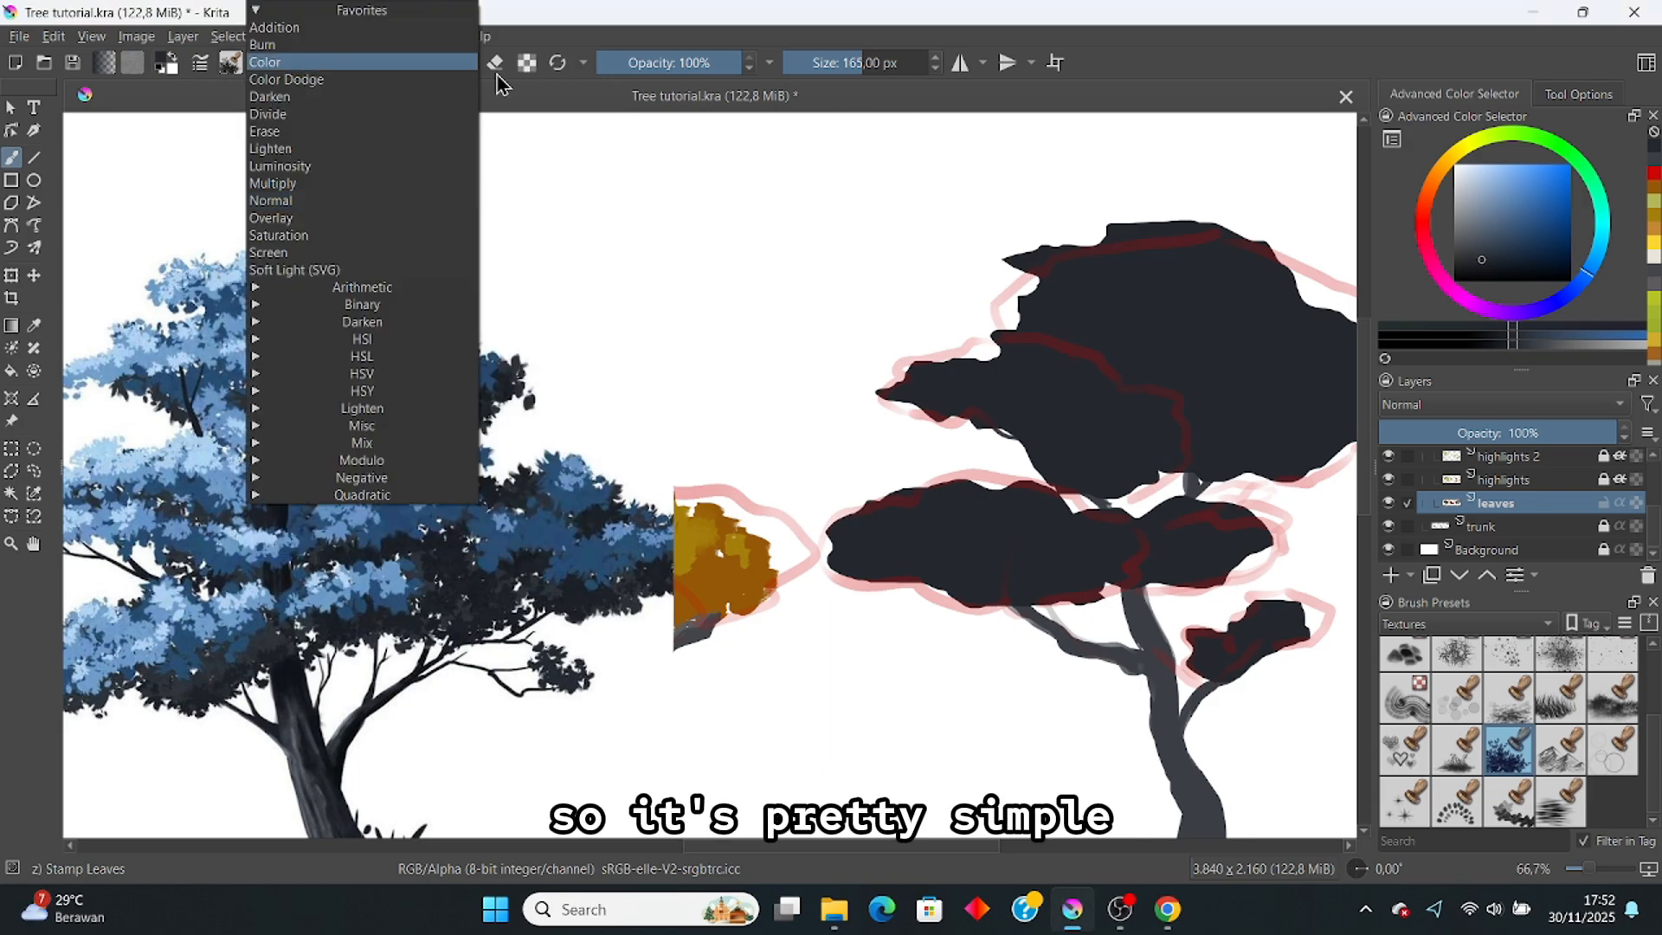
left_click(503, 84)
left_click(231, 63)
left_click(231, 63)
left_click(230, 63)
left_click(230, 64)
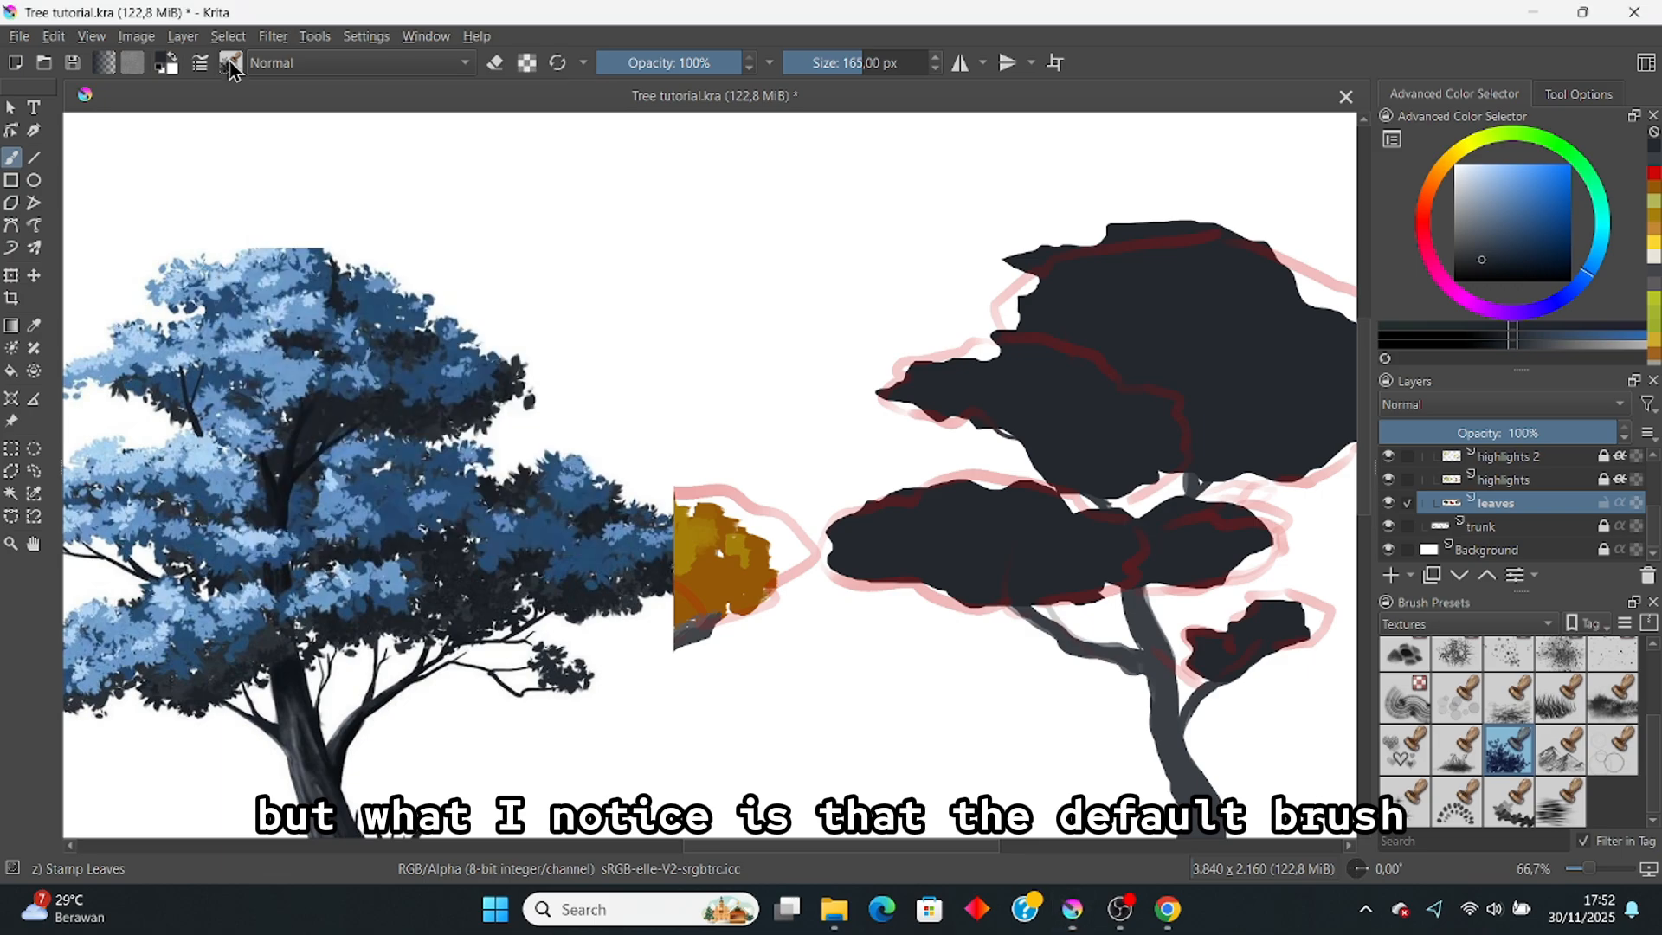
Step: Open the Stamp Leaves brush editor and toggle texture Strength pressure control, leaving it enabled
left_click(200, 62)
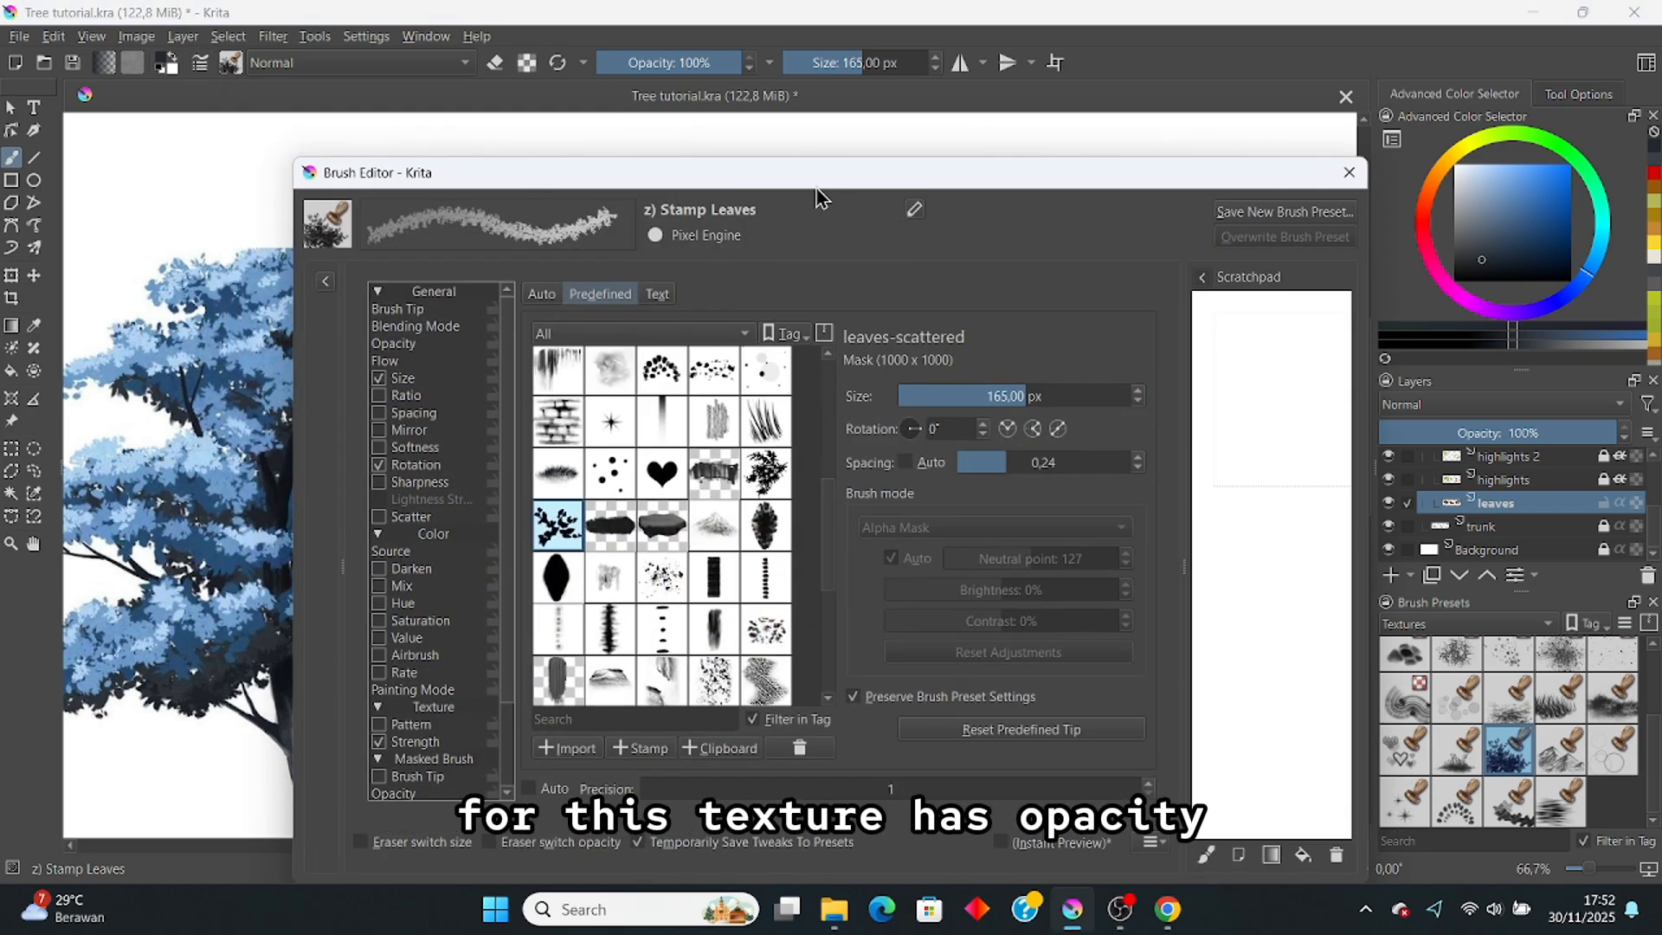
left_click_drag(1095, 178, 1040, 135)
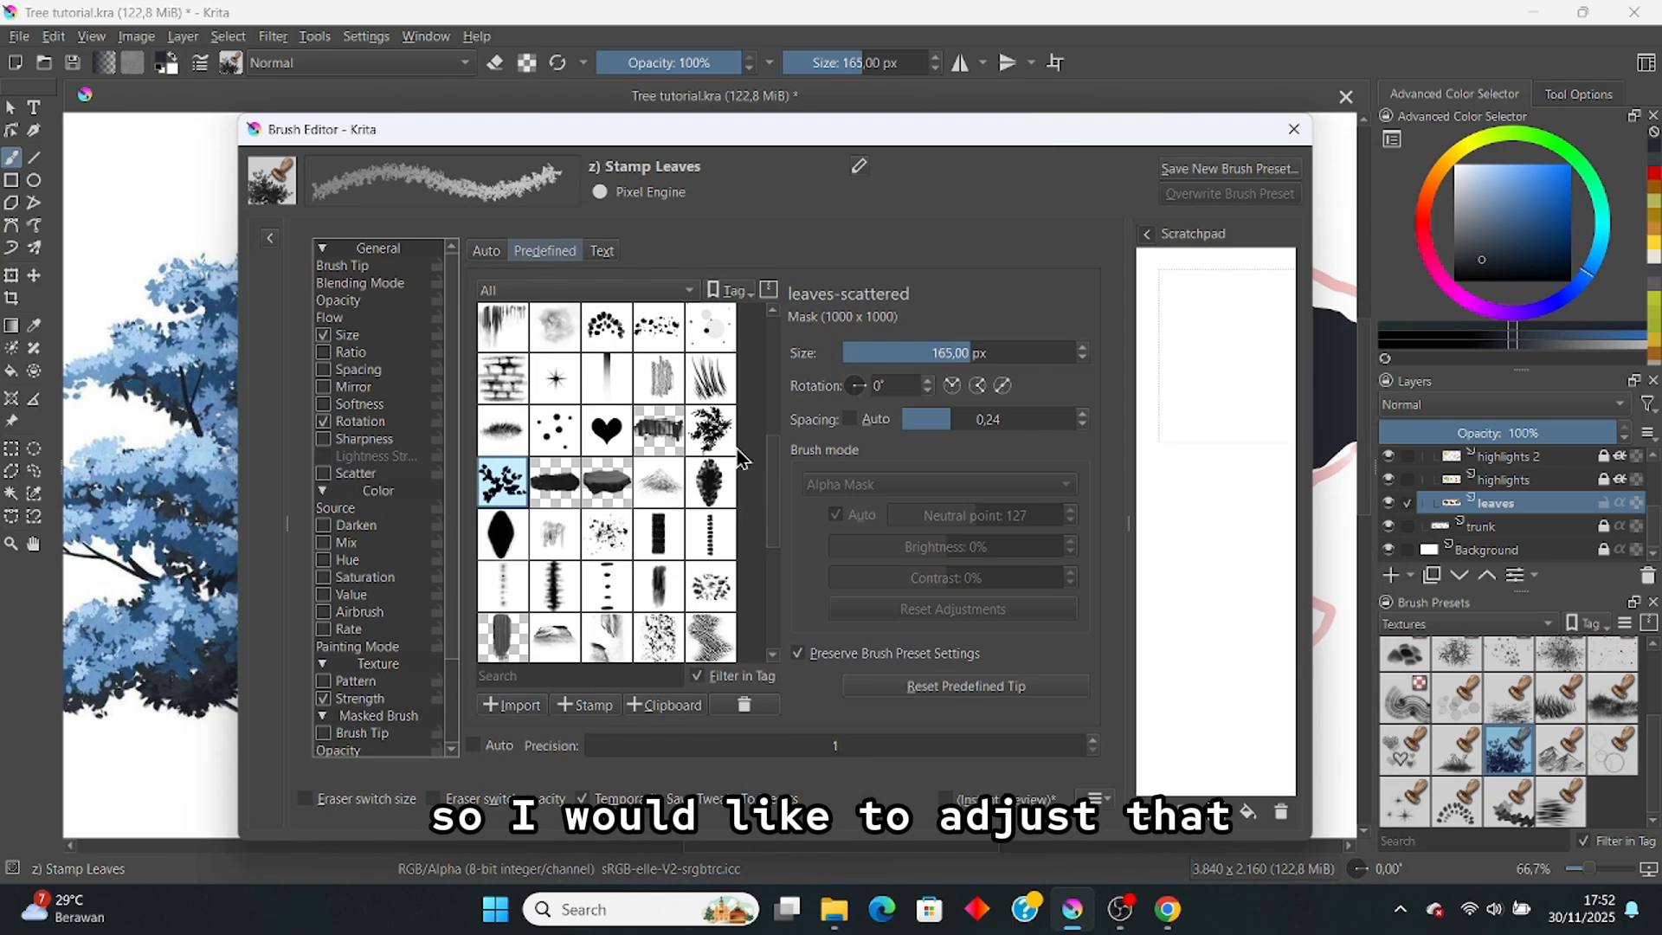
scroll(401, 683, "down", 2)
left_click(373, 594)
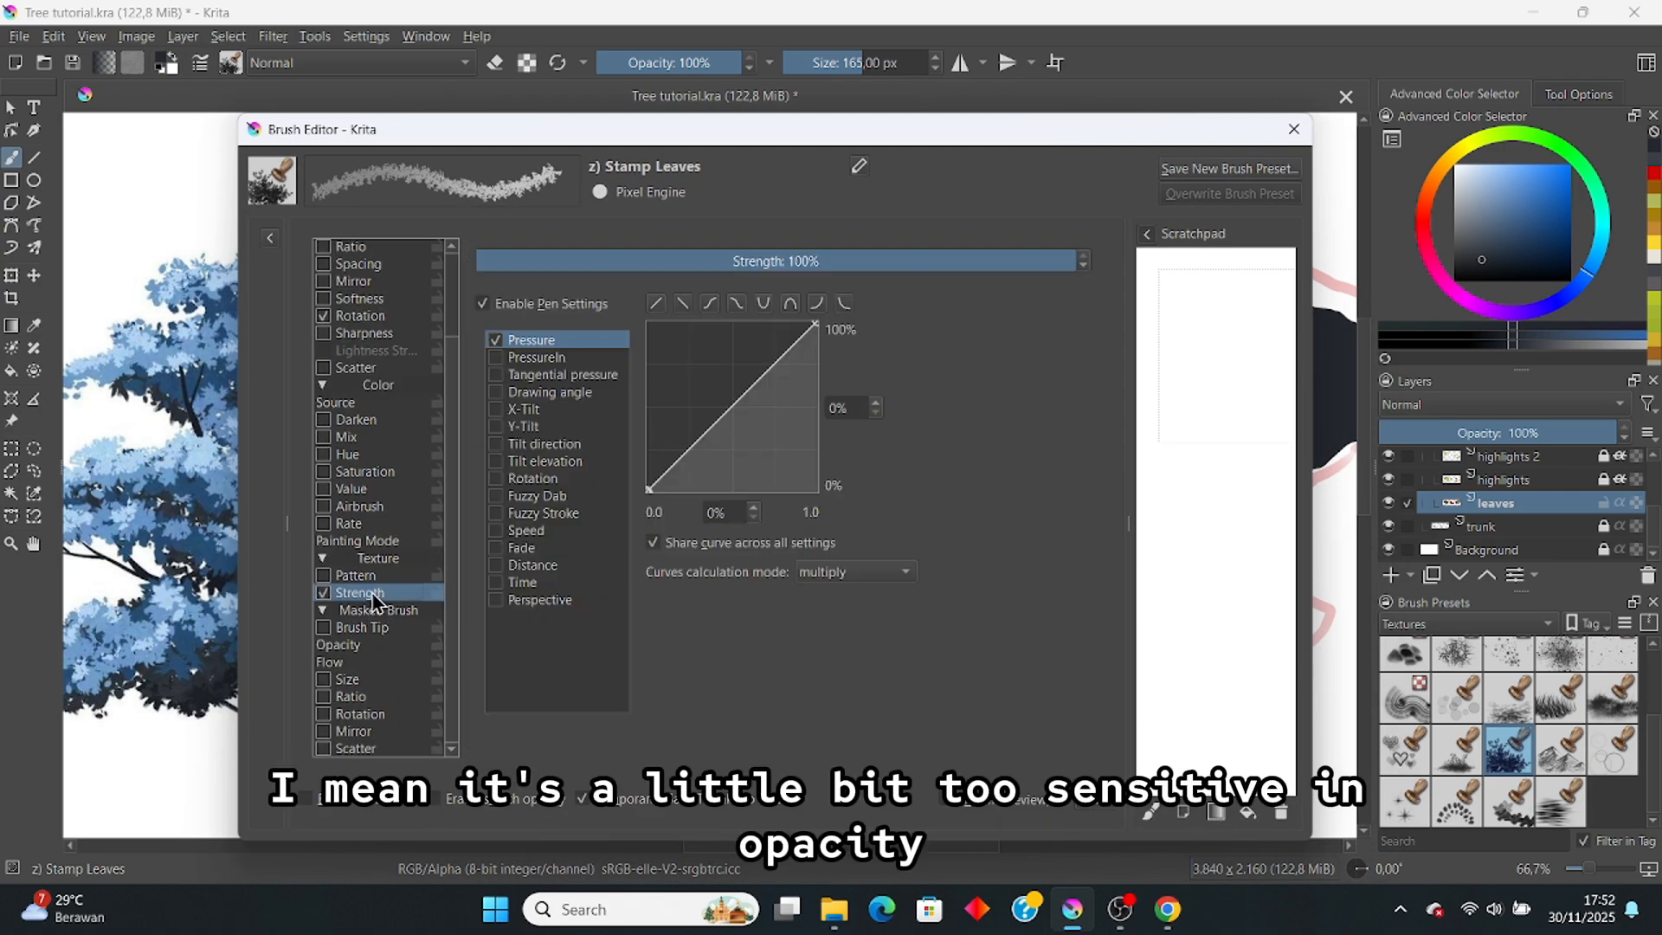
left_click(323, 593)
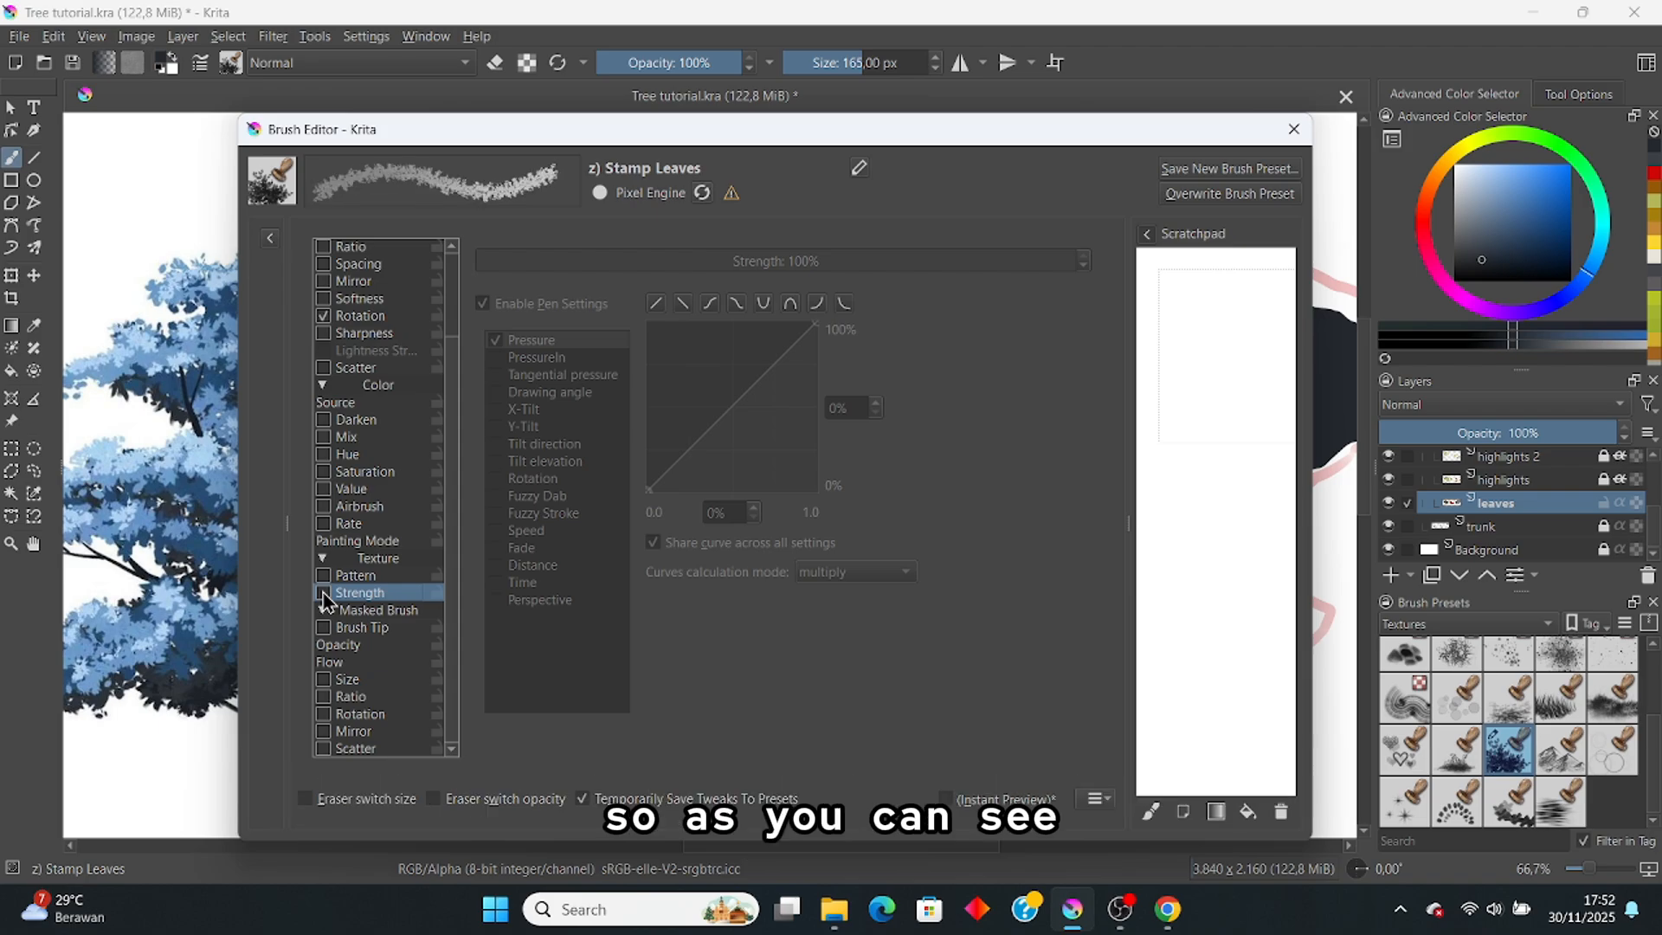
left_click(322, 593)
left_click(323, 593)
left_click(323, 593)
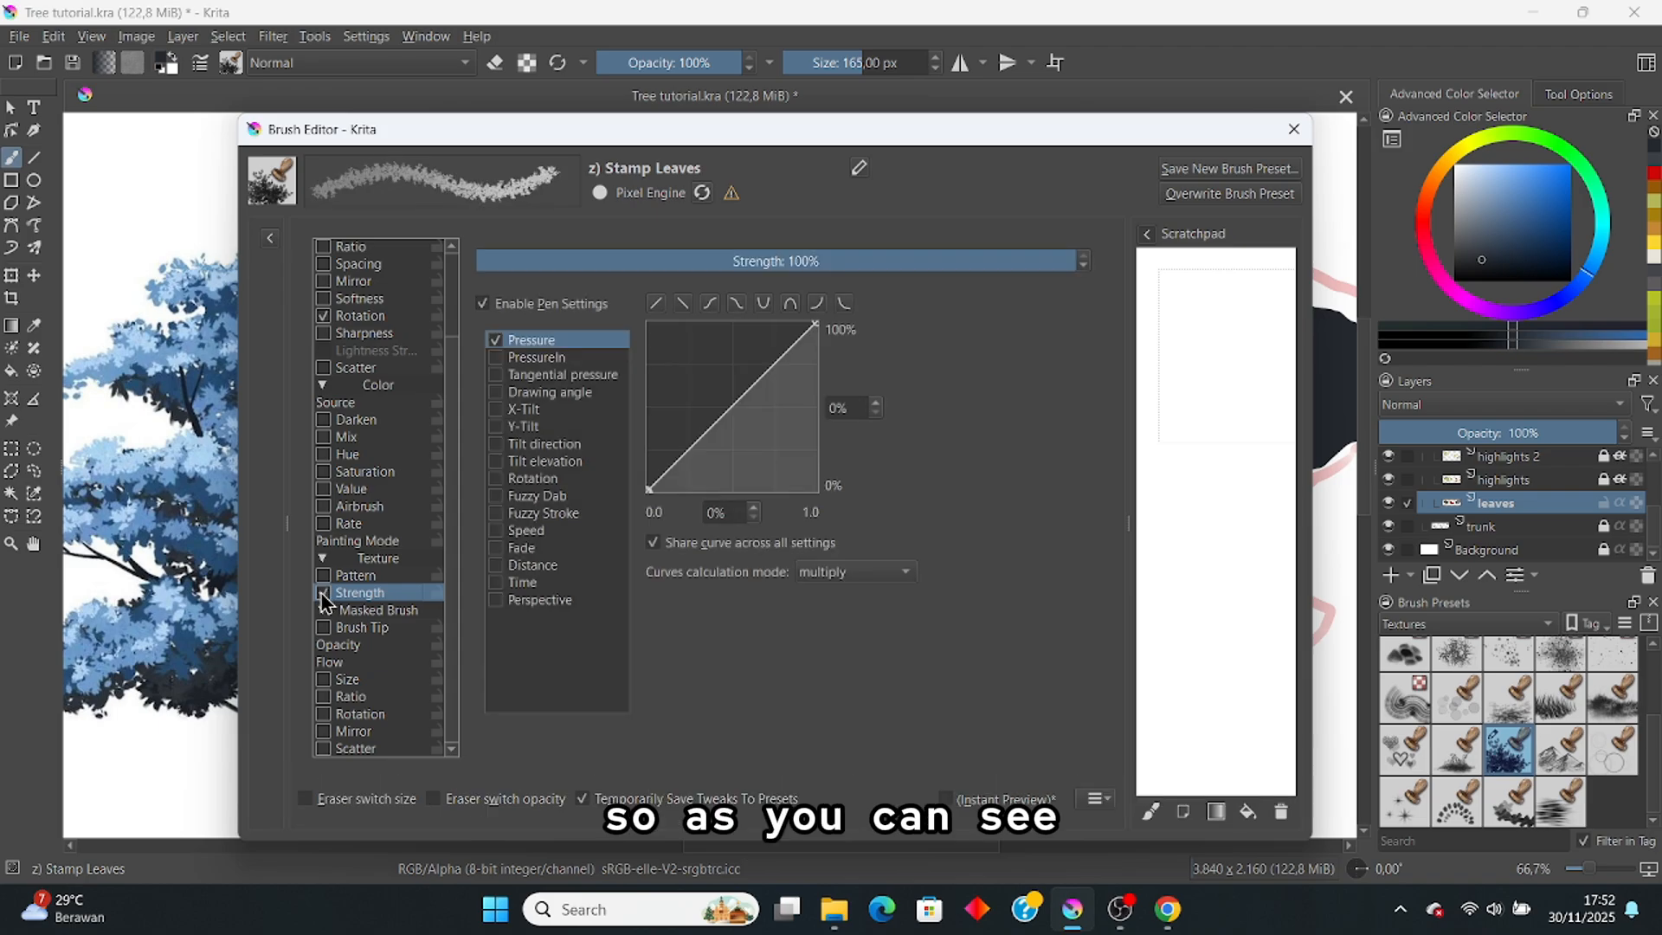
left_click(323, 593)
left_click(323, 593)
Step: Adjust the starting point of the texture Strength pressure curve, keeping pressure control on
scroll(387, 522, "up", 1)
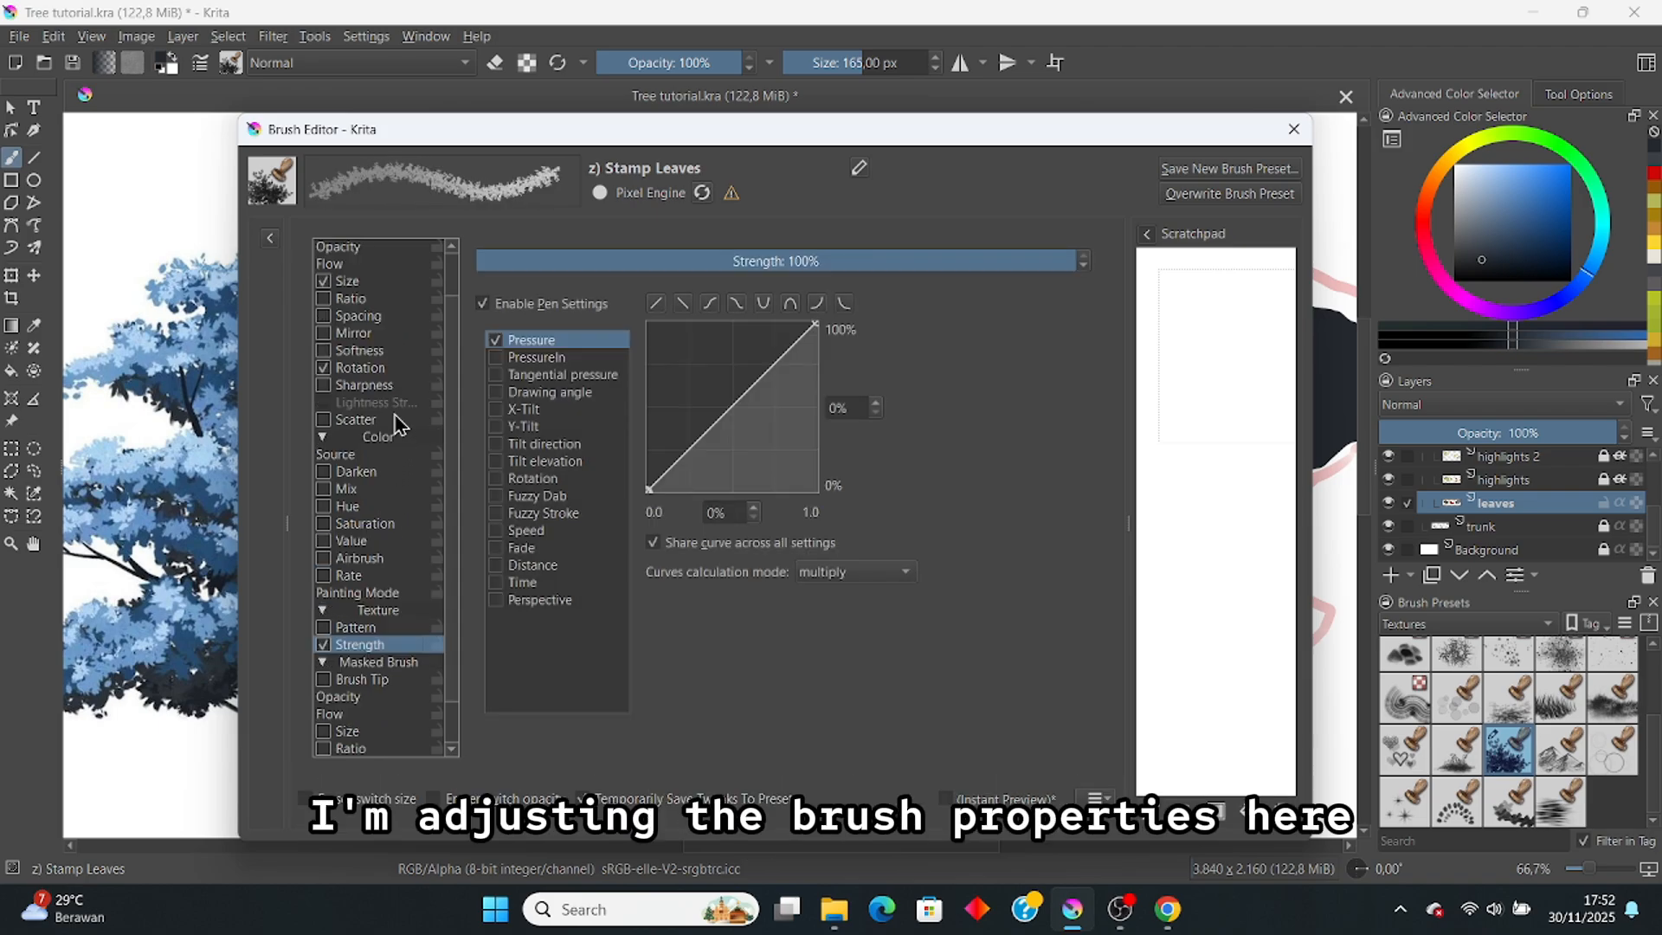
left_click(381, 370)
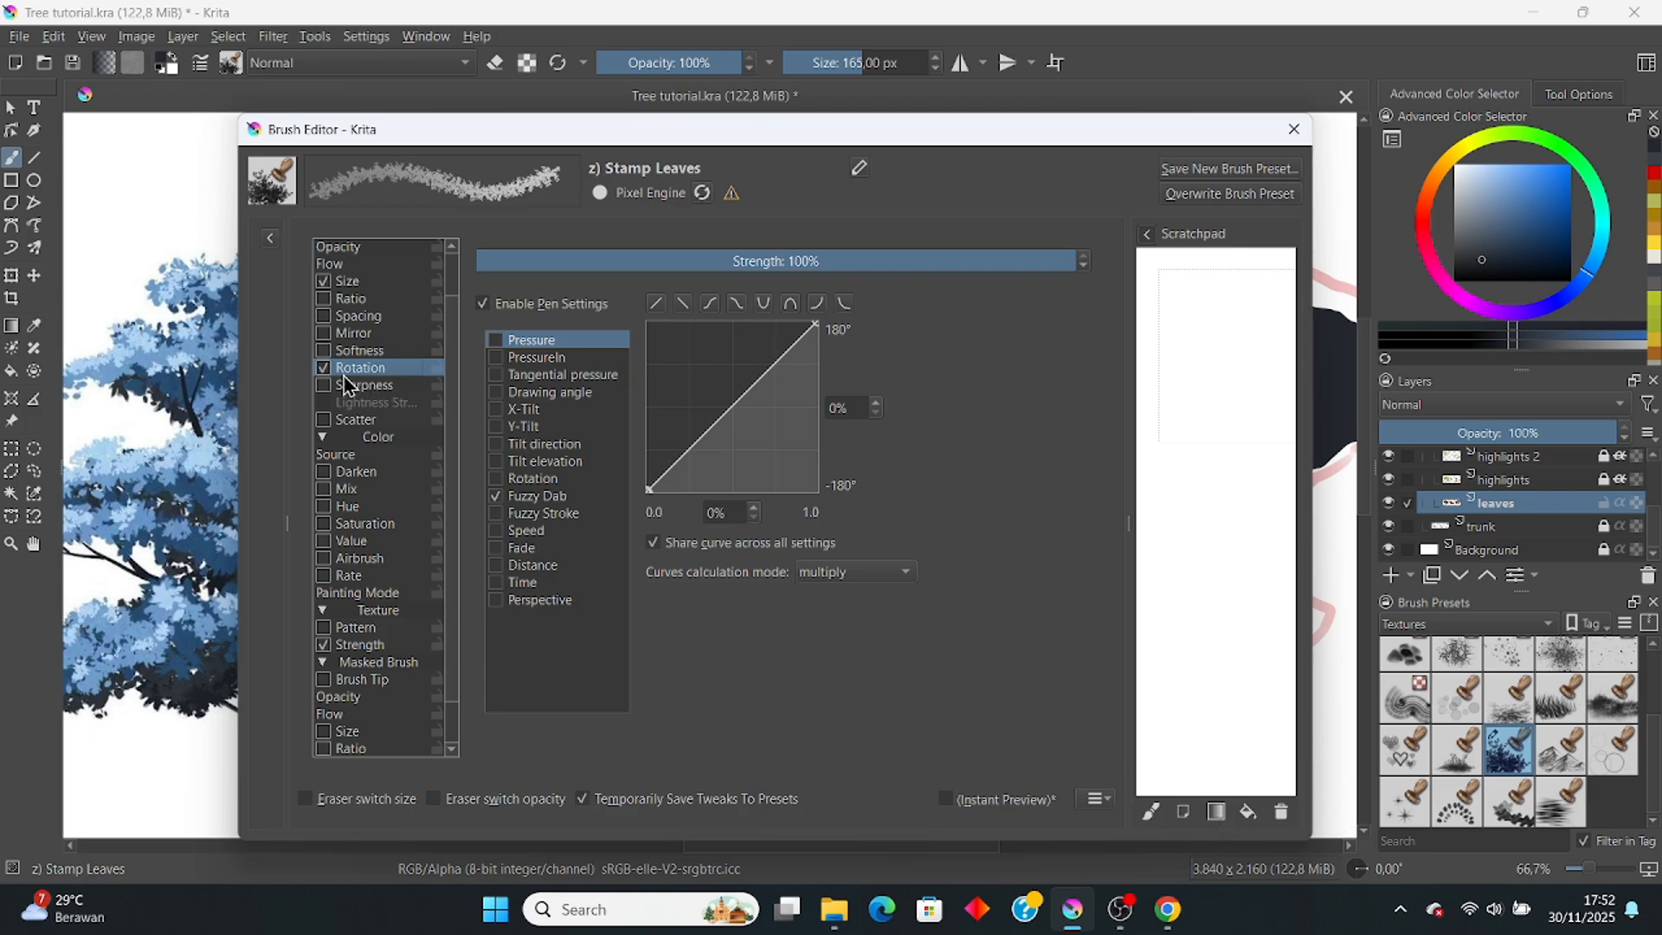
left_click(359, 284)
scroll(389, 528, "down", 3)
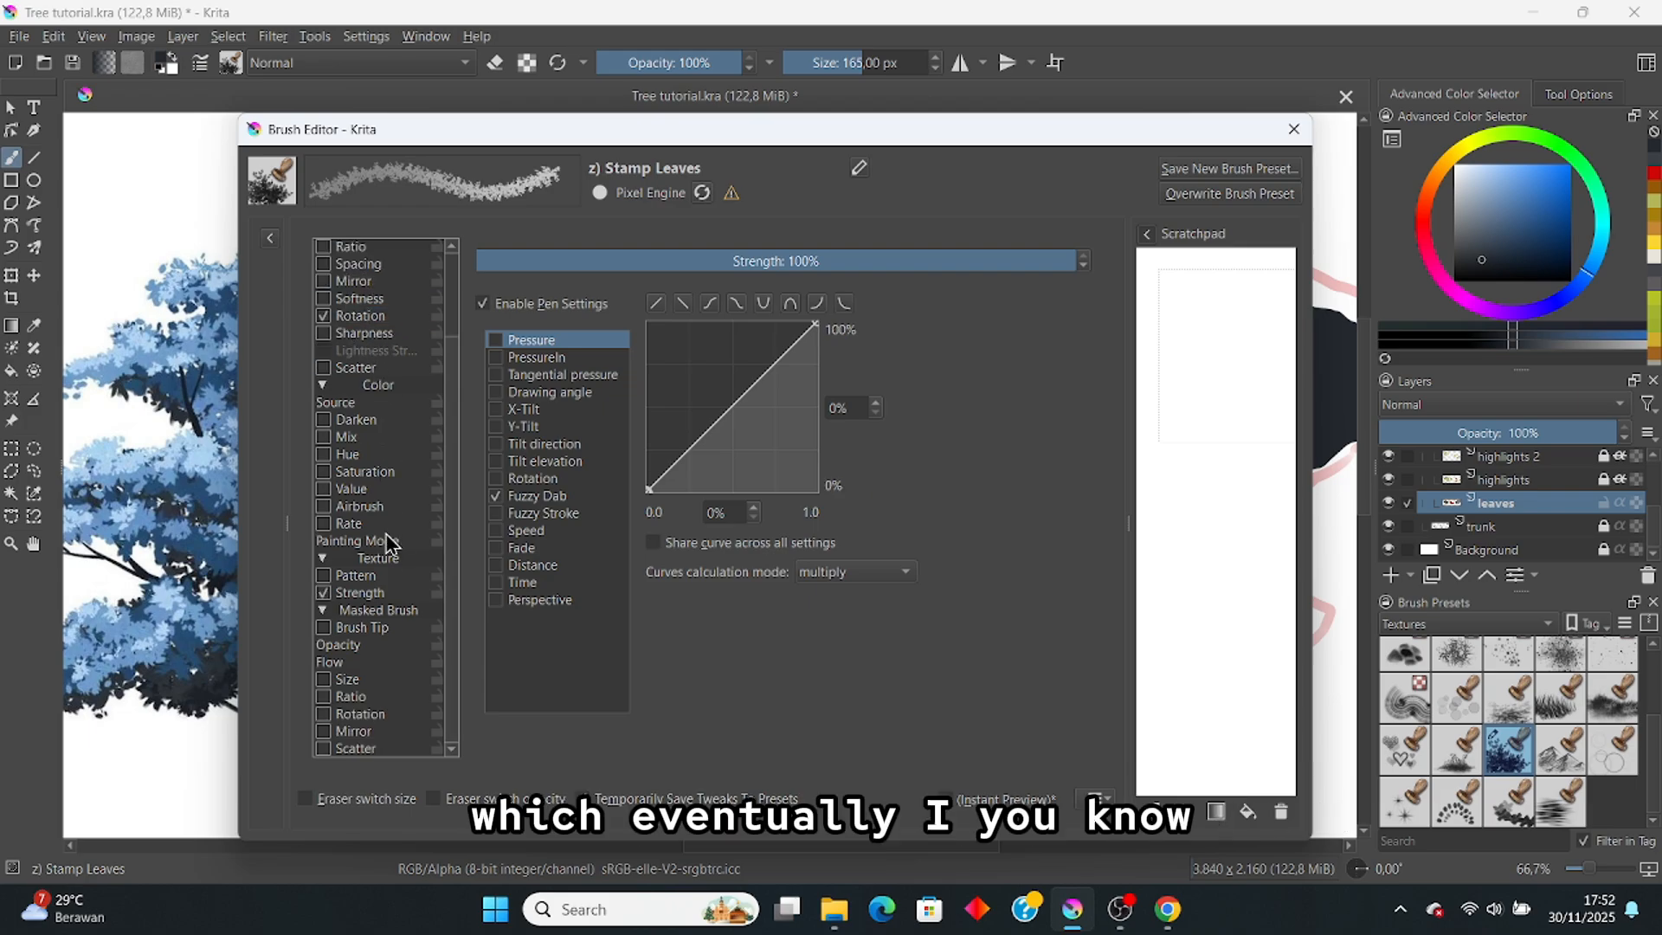
left_click(358, 596)
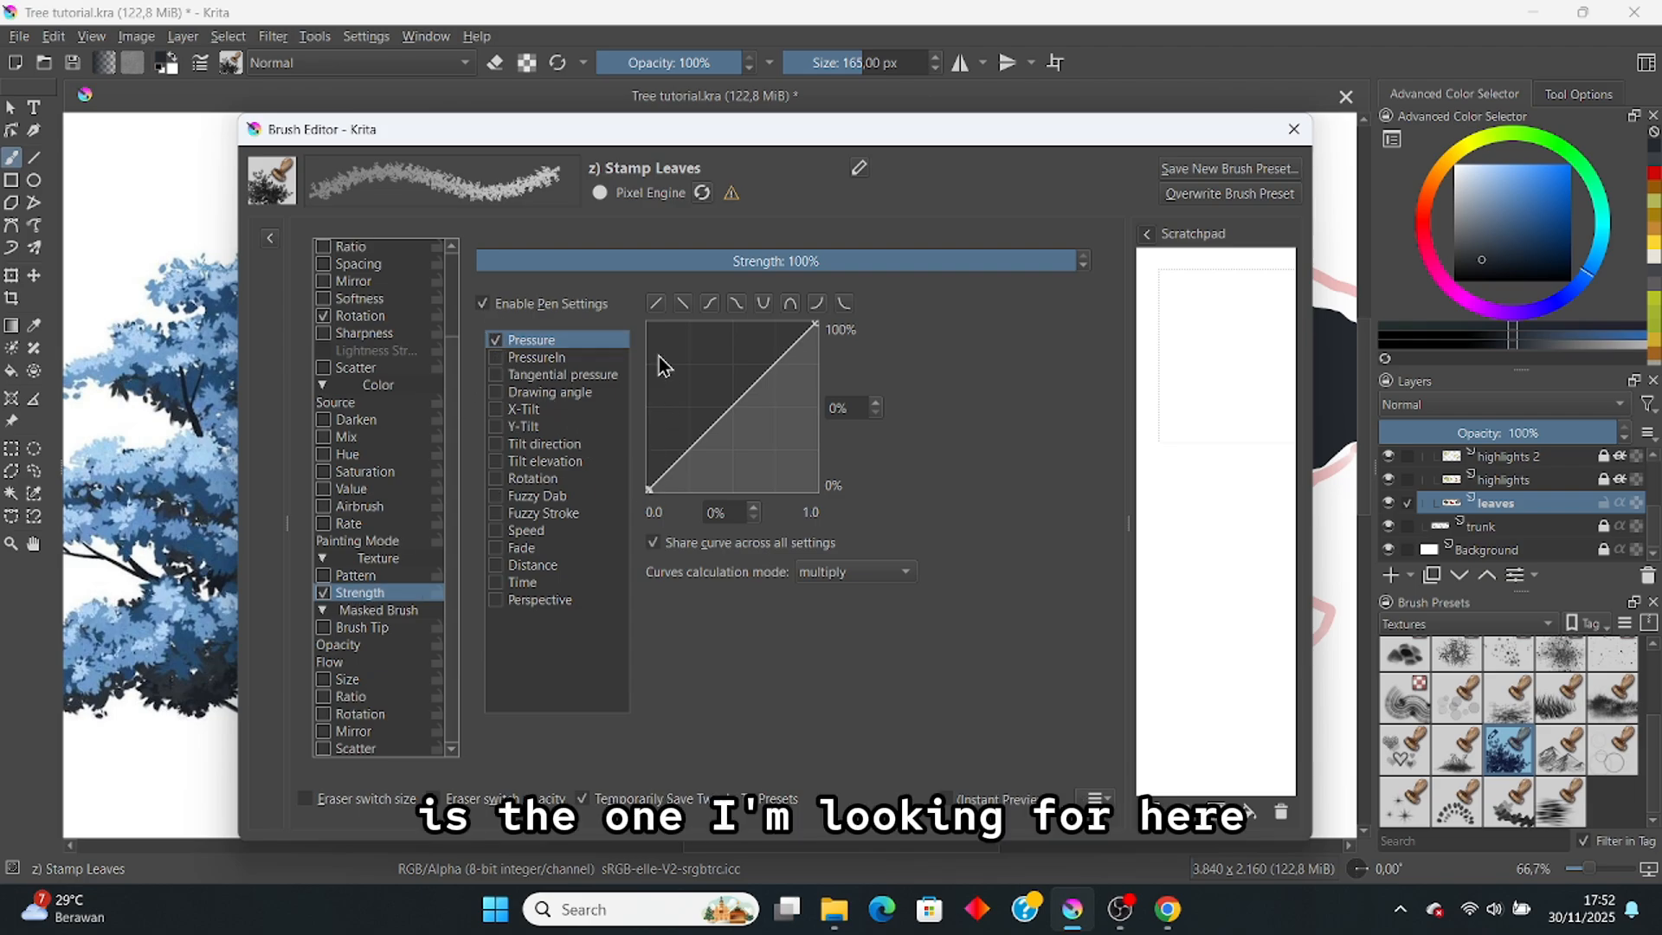
mouse_move(649, 485)
left_mouse_down()
mouse_move(638, 360)
mouse_move(656, 518)
left_mouse_up()
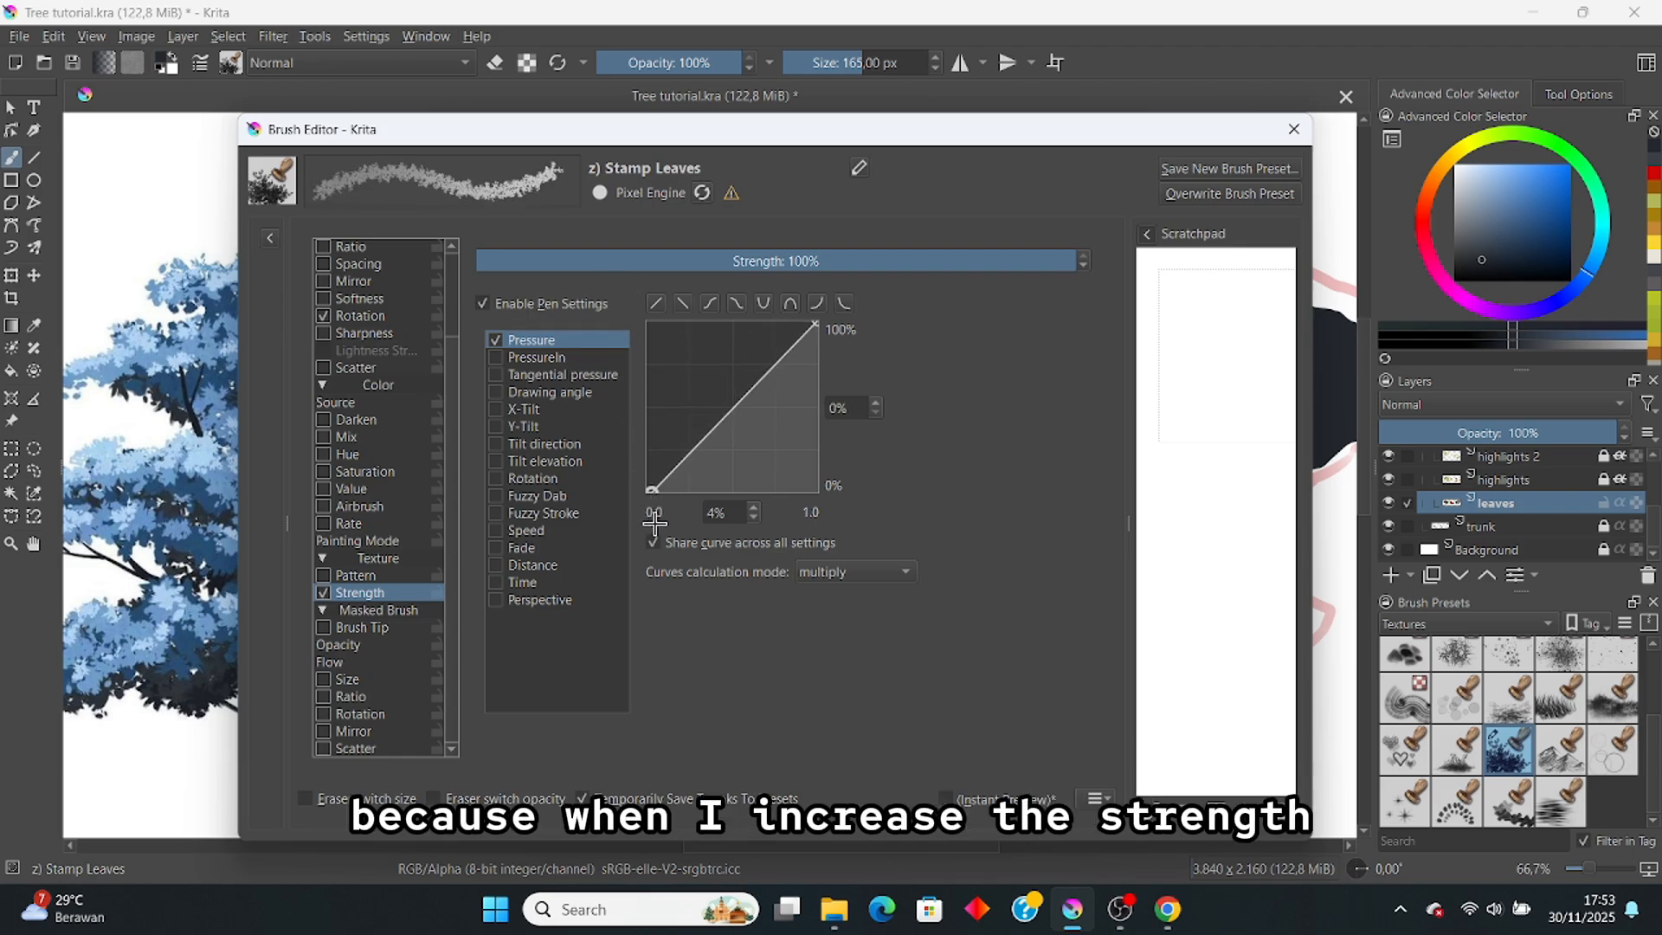
left_click(324, 594)
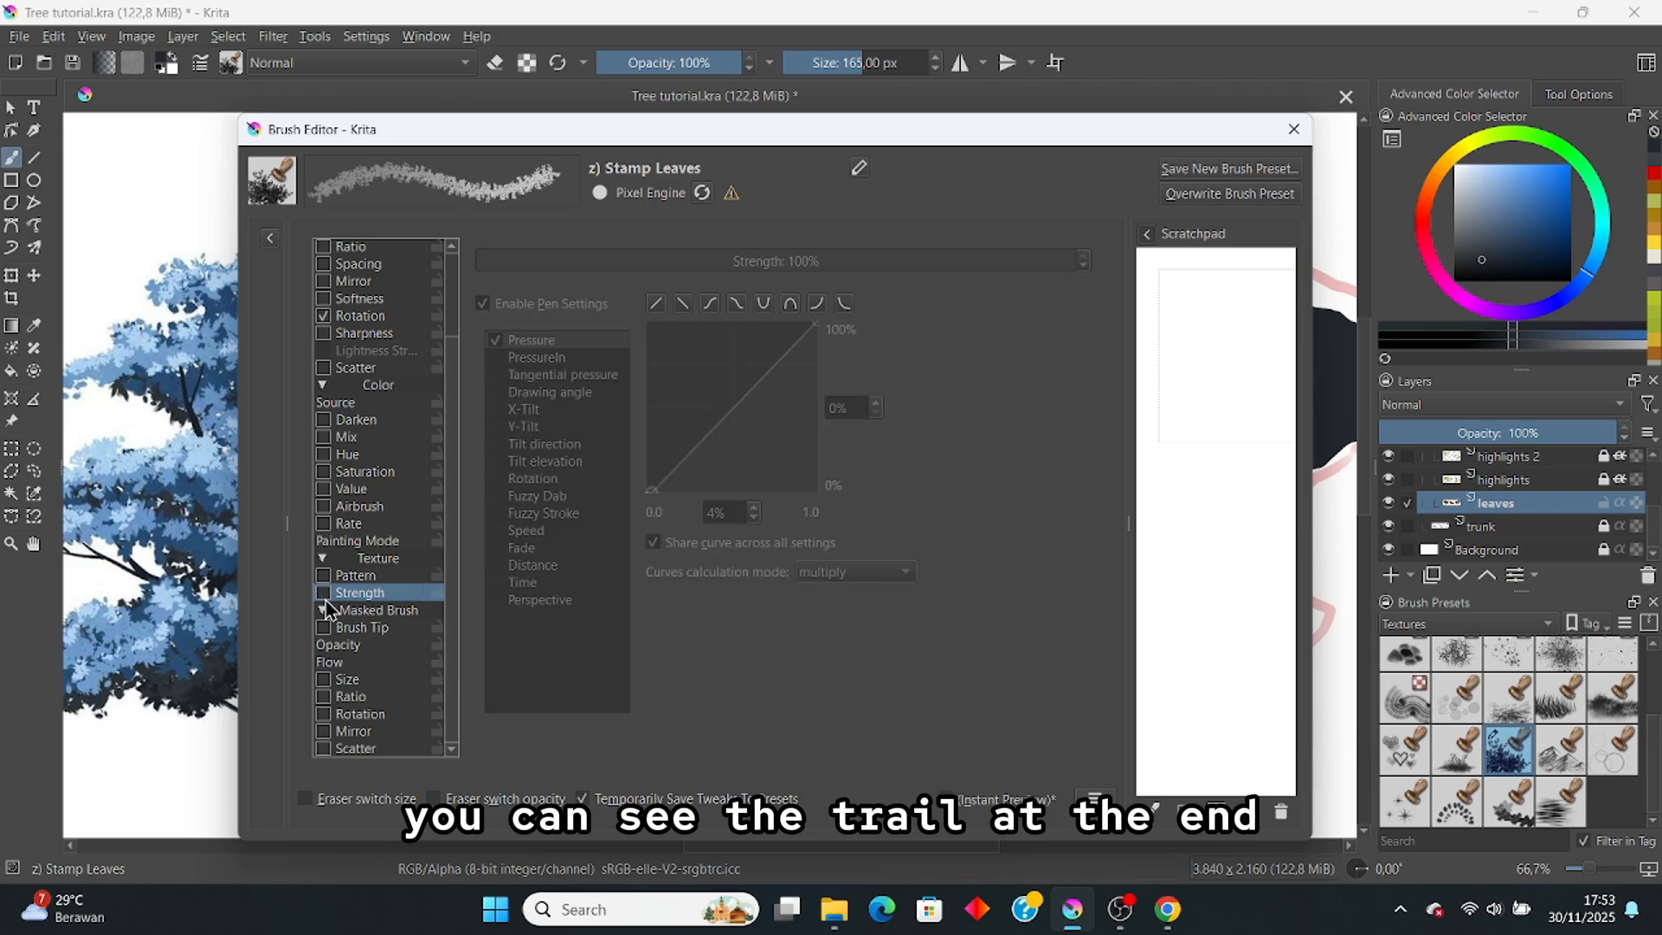
left_click(324, 594)
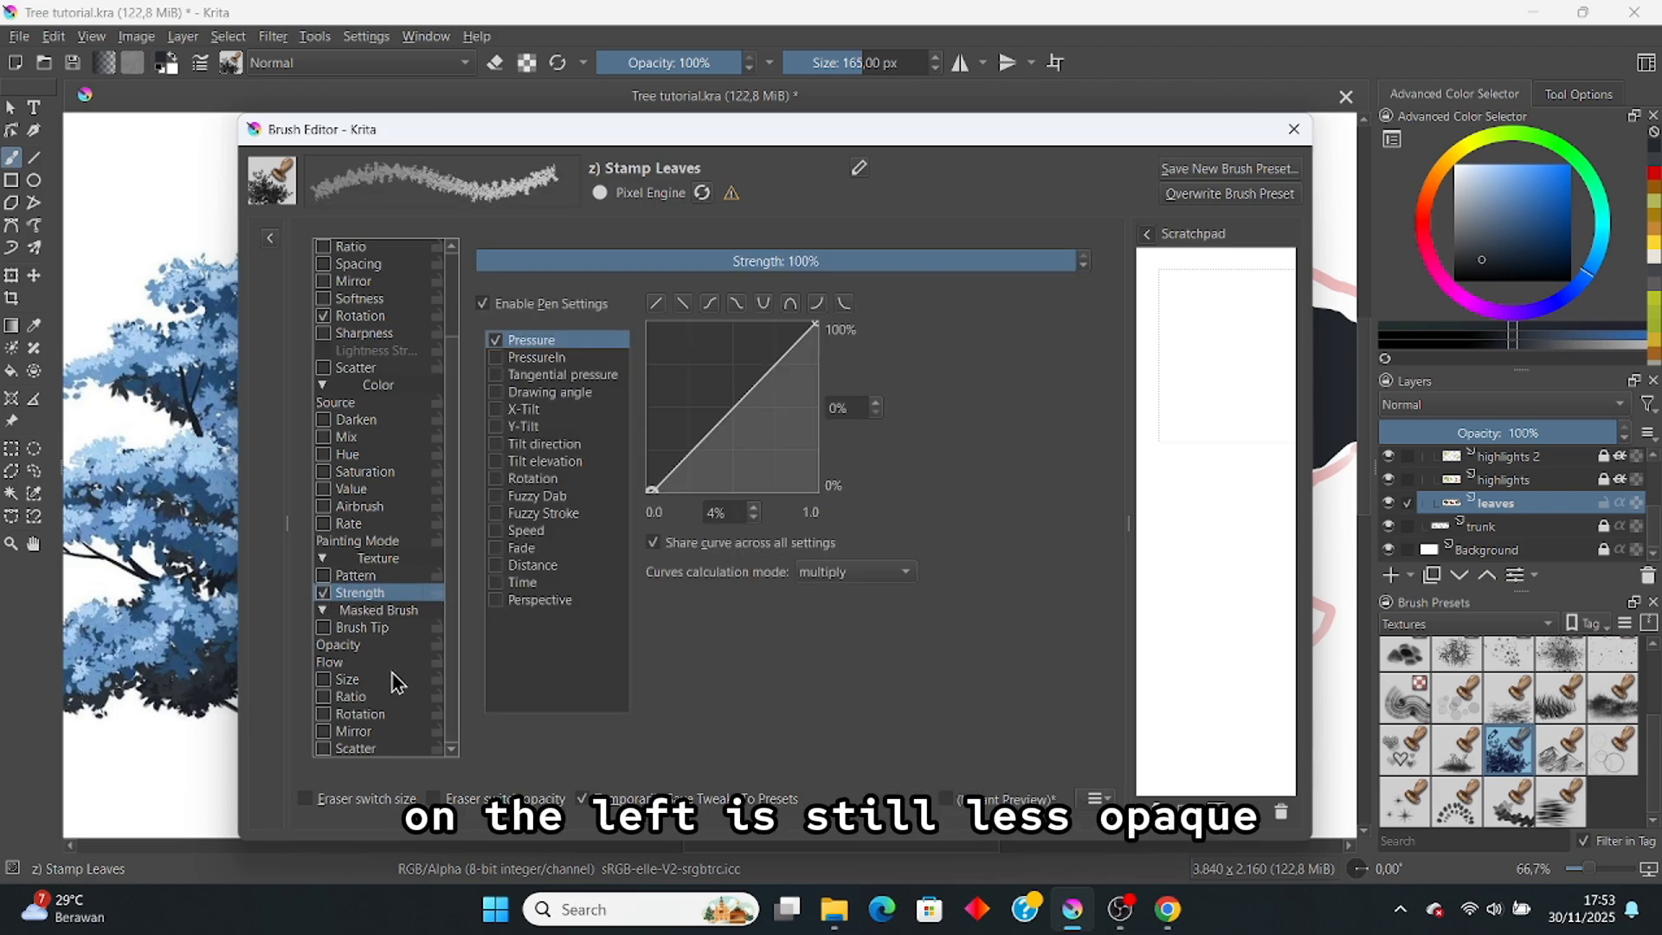
Step: Reshape the Opacity pressure curve so opacity rises steeply at light pressure
scroll(396, 683, "up", 2)
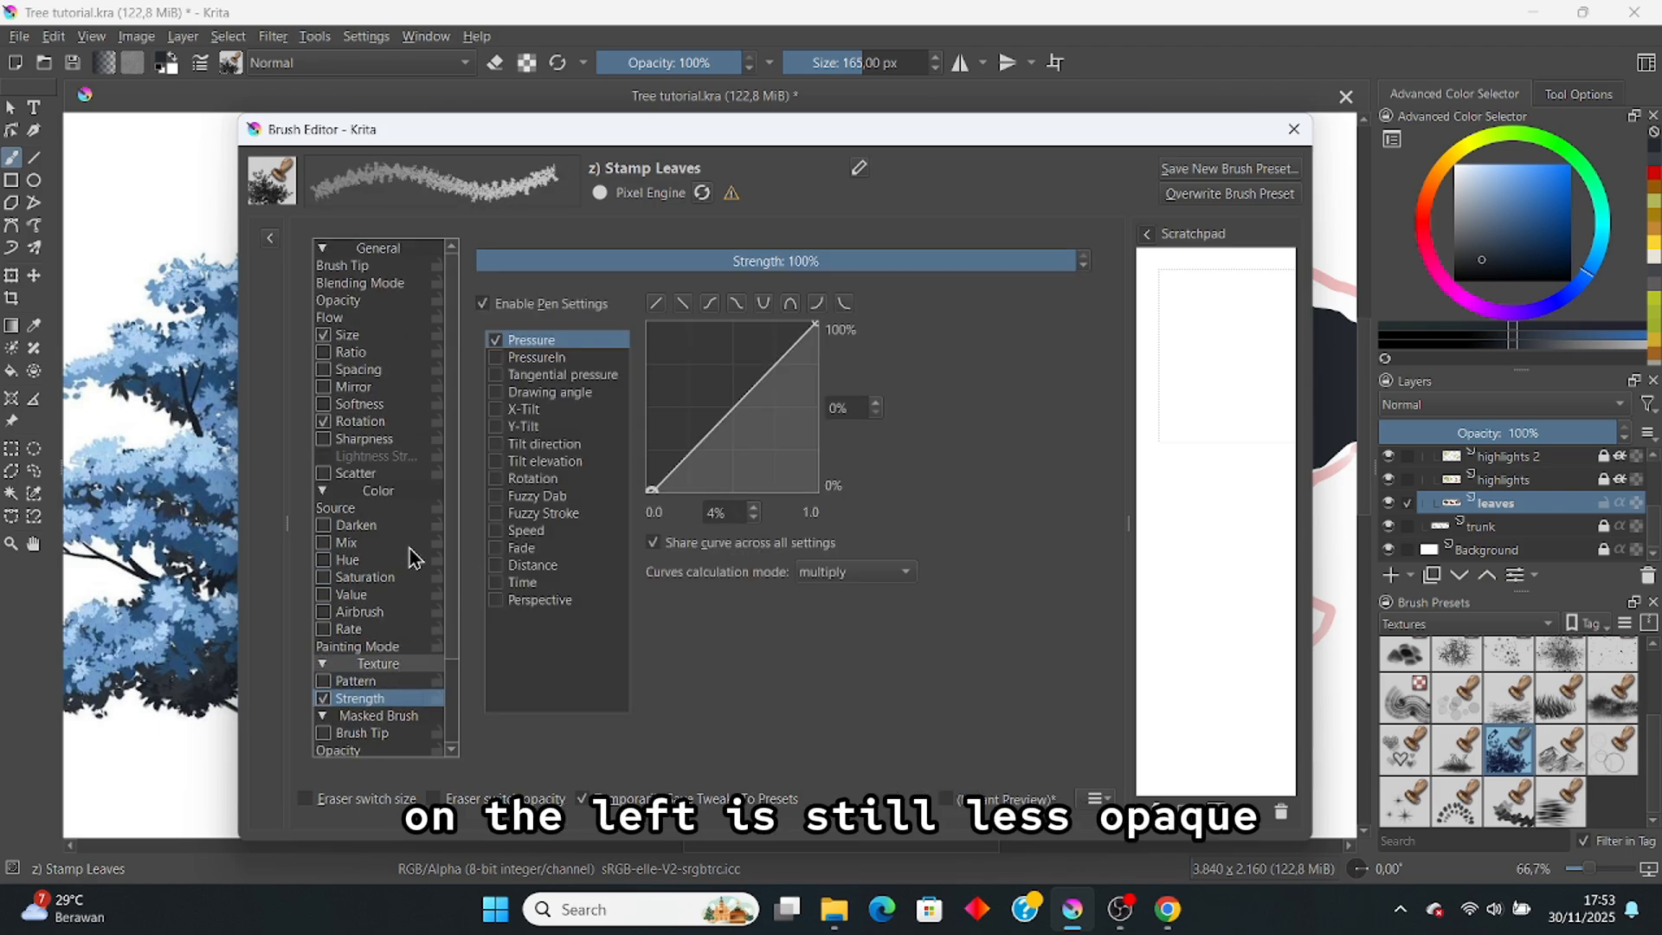
left_click(388, 301)
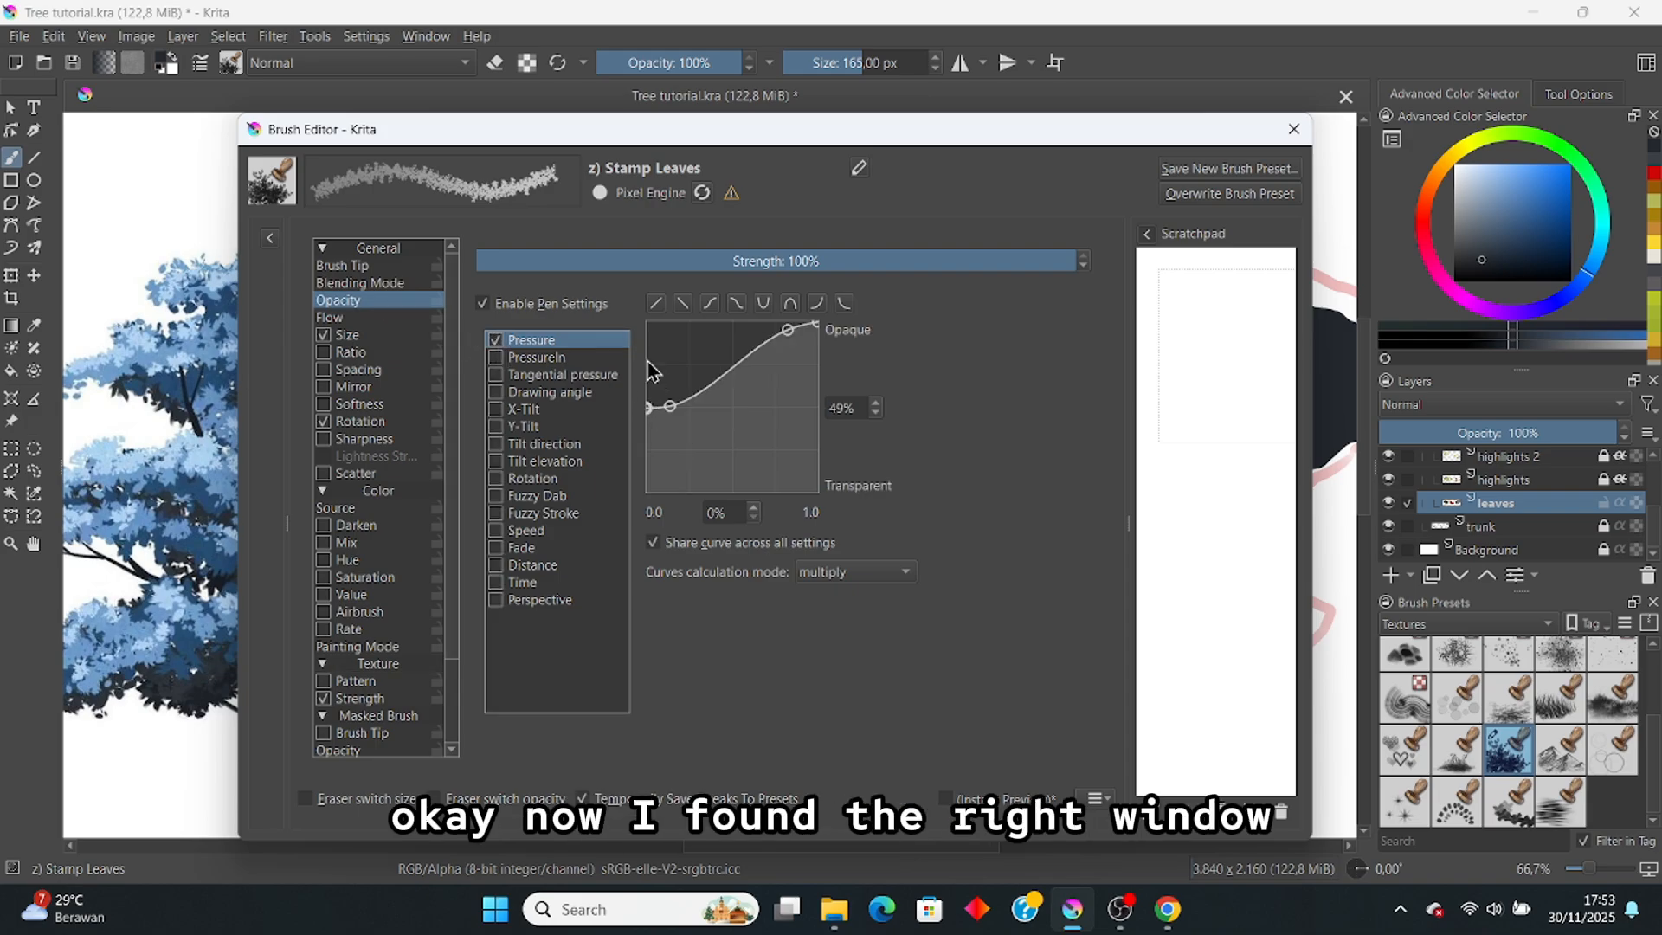
mouse_move(670, 405)
left_mouse_down()
mouse_move(664, 341)
mouse_move(672, 362)
mouse_move(649, 391)
left_mouse_up()
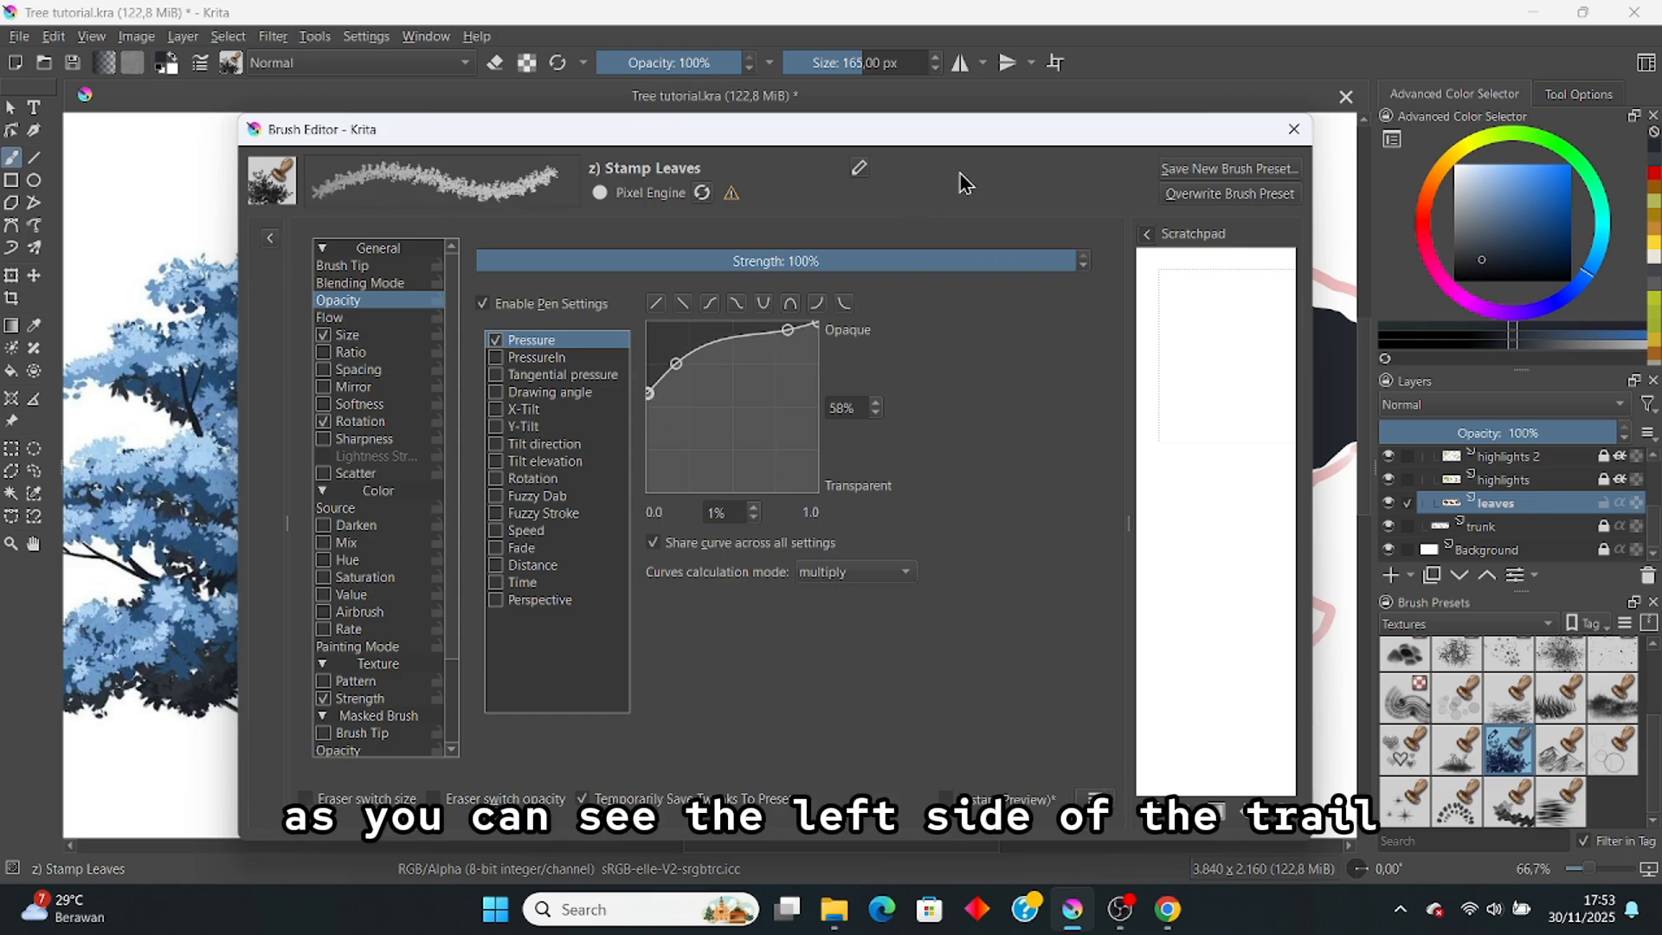
Step: Set the Stamp Leaves brush size to about 116 px, undoing trial stamps at the crown's left
left_click(1294, 129)
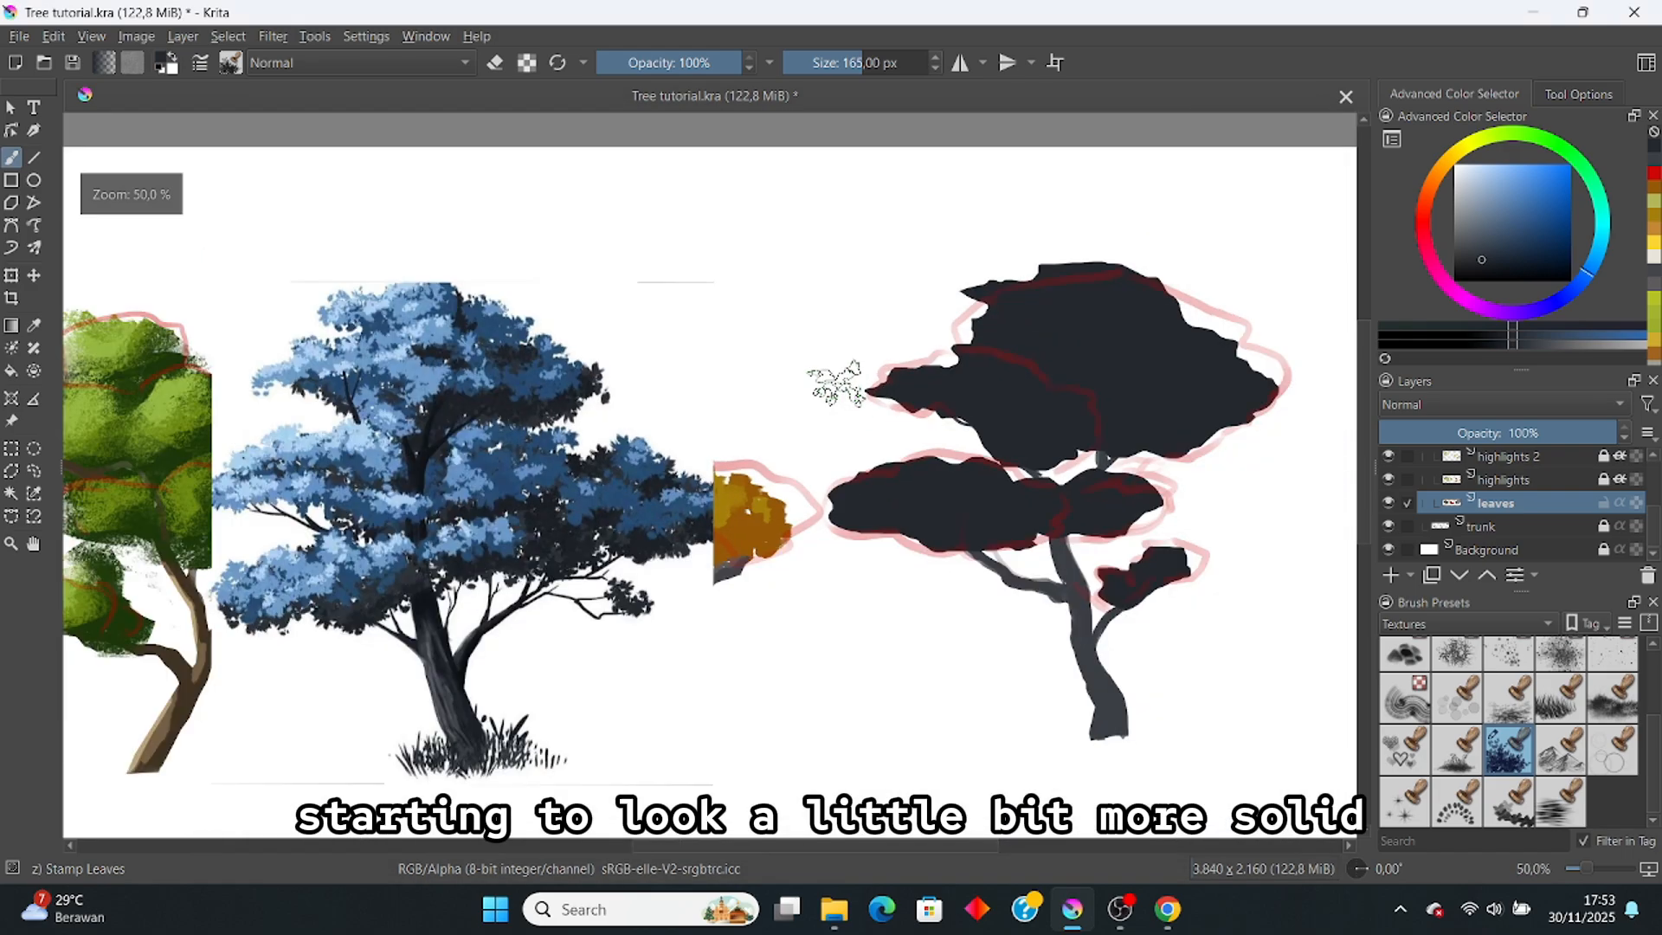
left_click_drag(887, 429, 732, 364)
key("ctrl+z")
left_click(852, 63)
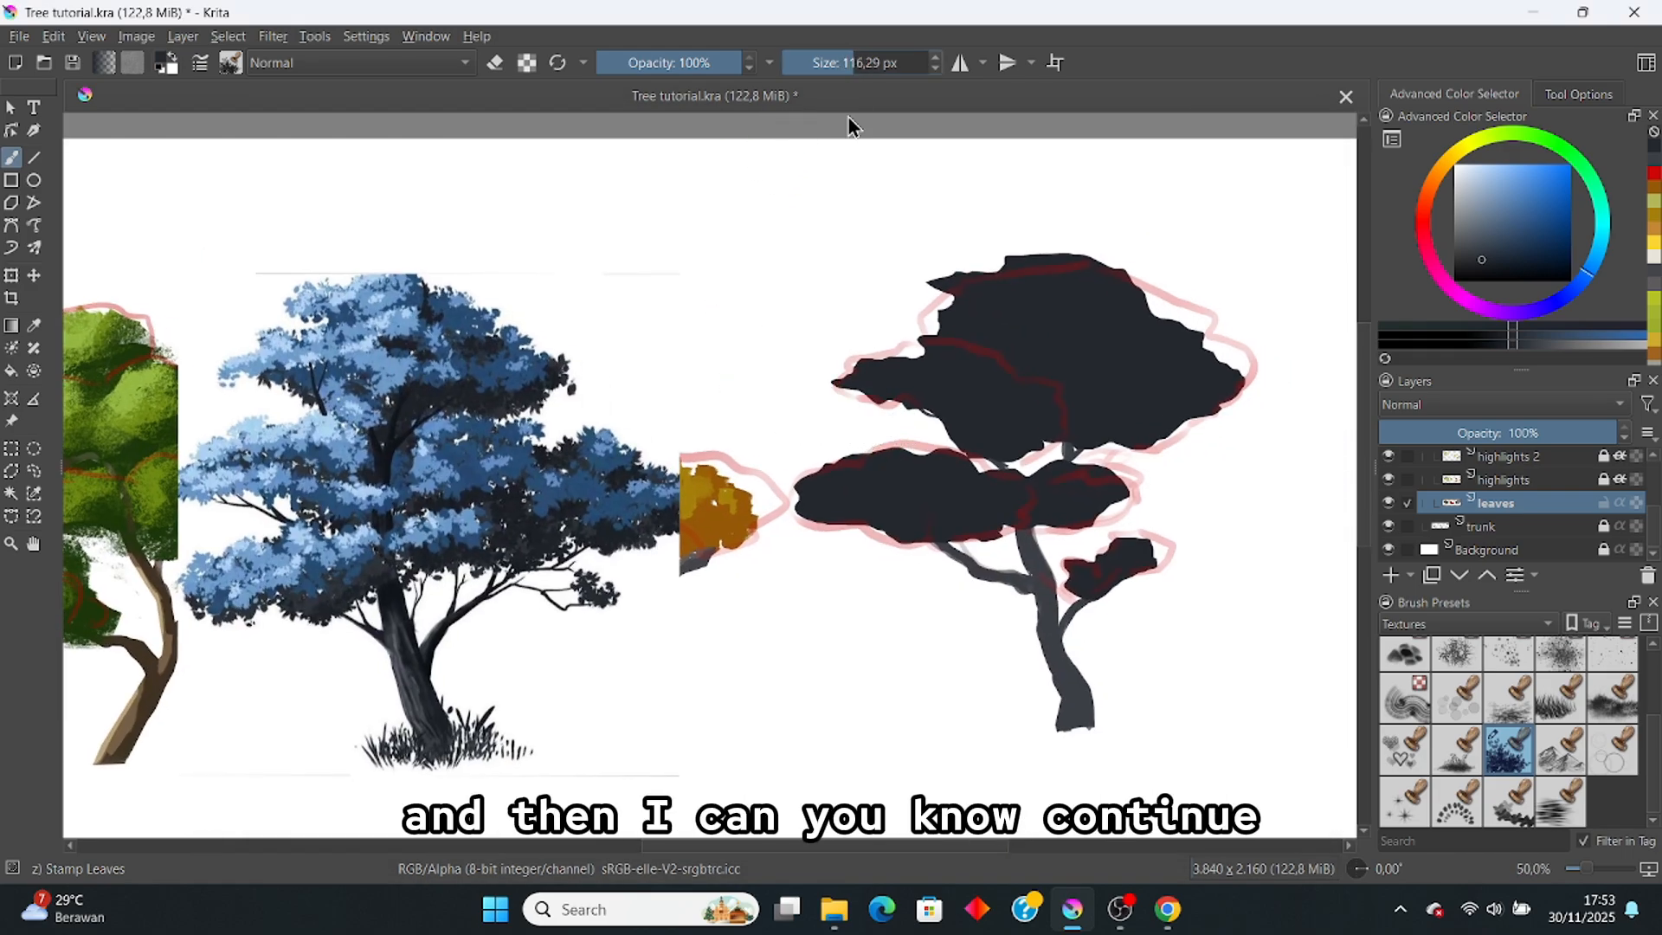
mouse_move(860, 372)
left_mouse_down()
mouse_move(853, 360)
mouse_move(872, 370)
left_mouse_up()
key("ctrl+z")
key("ctrl+z")
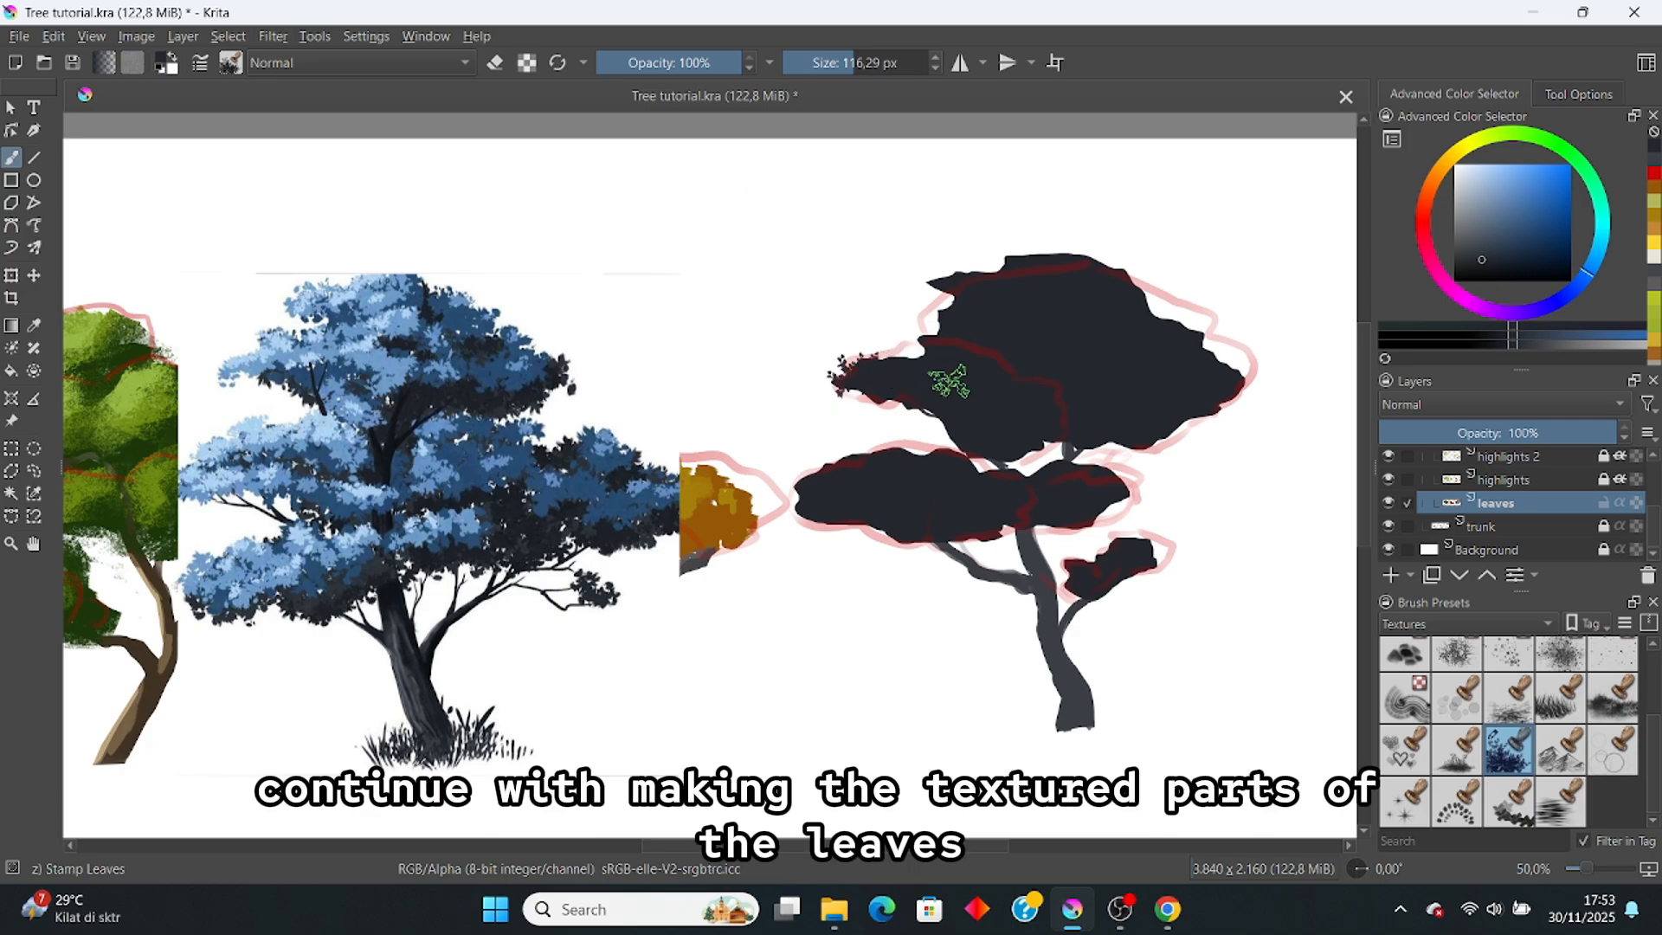
Step: Stamp leaf texture along the crown's upper-left, left and lower-right edges, erasing stray speckles
mouse_move(979, 338)
left_mouse_down()
mouse_move(952, 285)
mouse_move(935, 290)
mouse_move(944, 328)
mouse_move(915, 360)
left_mouse_up()
mouse_move(1057, 408)
left_mouse_down()
mouse_move(1047, 438)
mouse_move(1124, 438)
left_mouse_up()
key("ctrl+z")
key("ctrl+z")
key("ctrl+z")
key("ctrl+z")
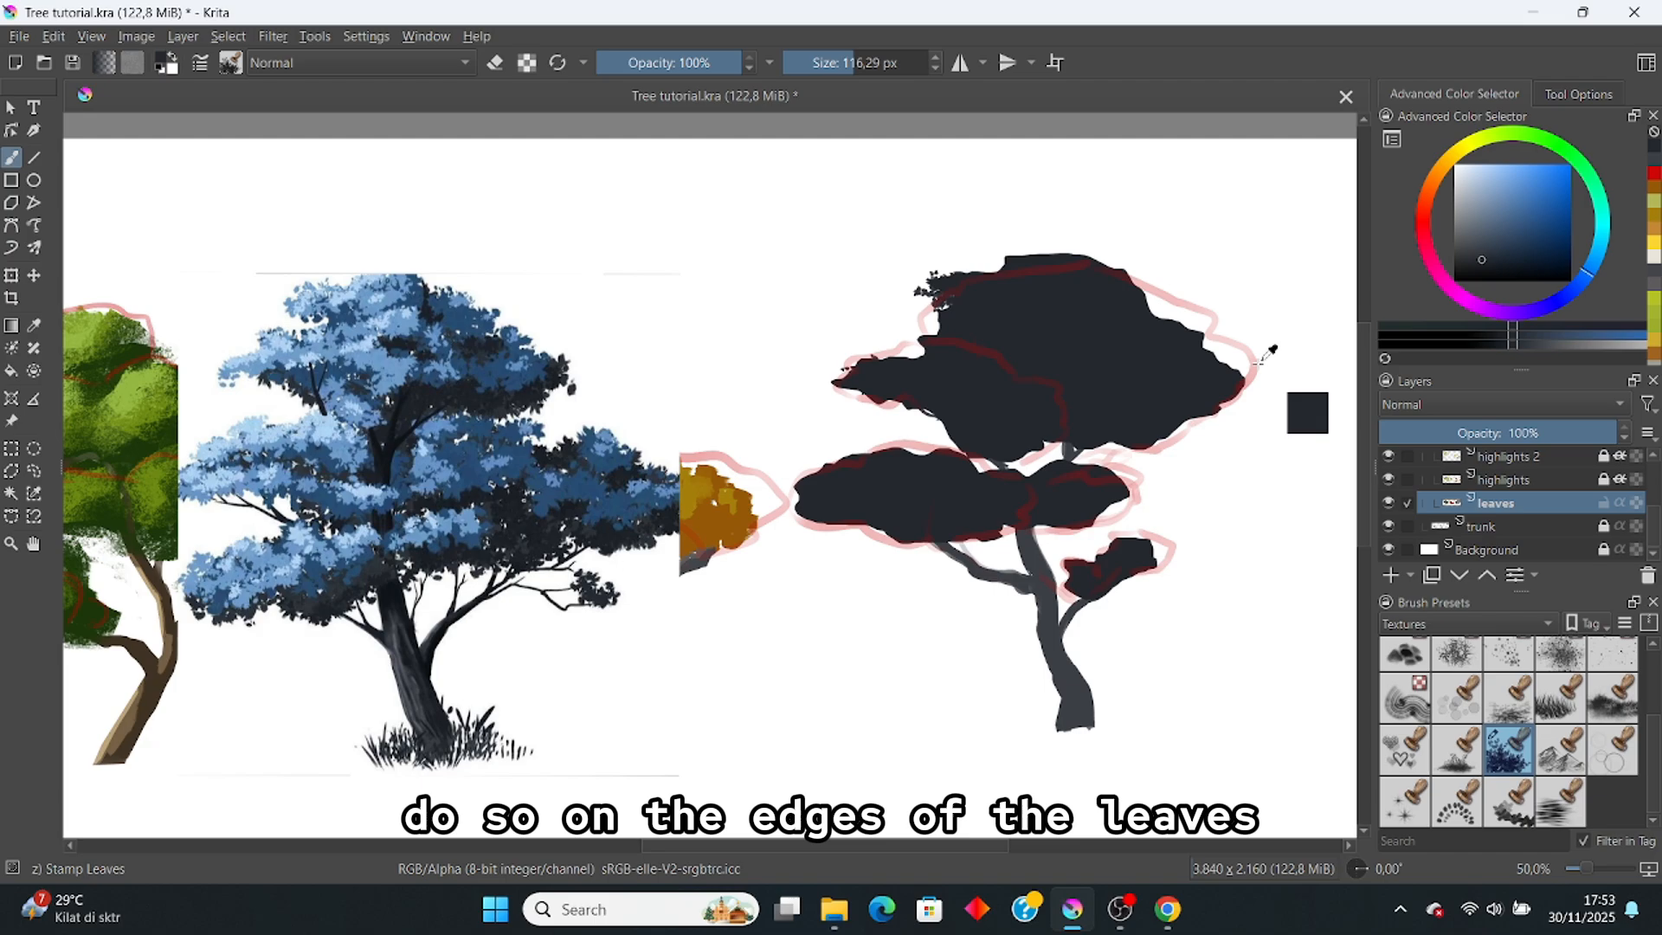
mouse_move(956, 357)
left_mouse_down()
mouse_move(910, 355)
mouse_move(909, 394)
mouse_move(937, 404)
mouse_move(883, 407)
mouse_move(946, 408)
left_mouse_up()
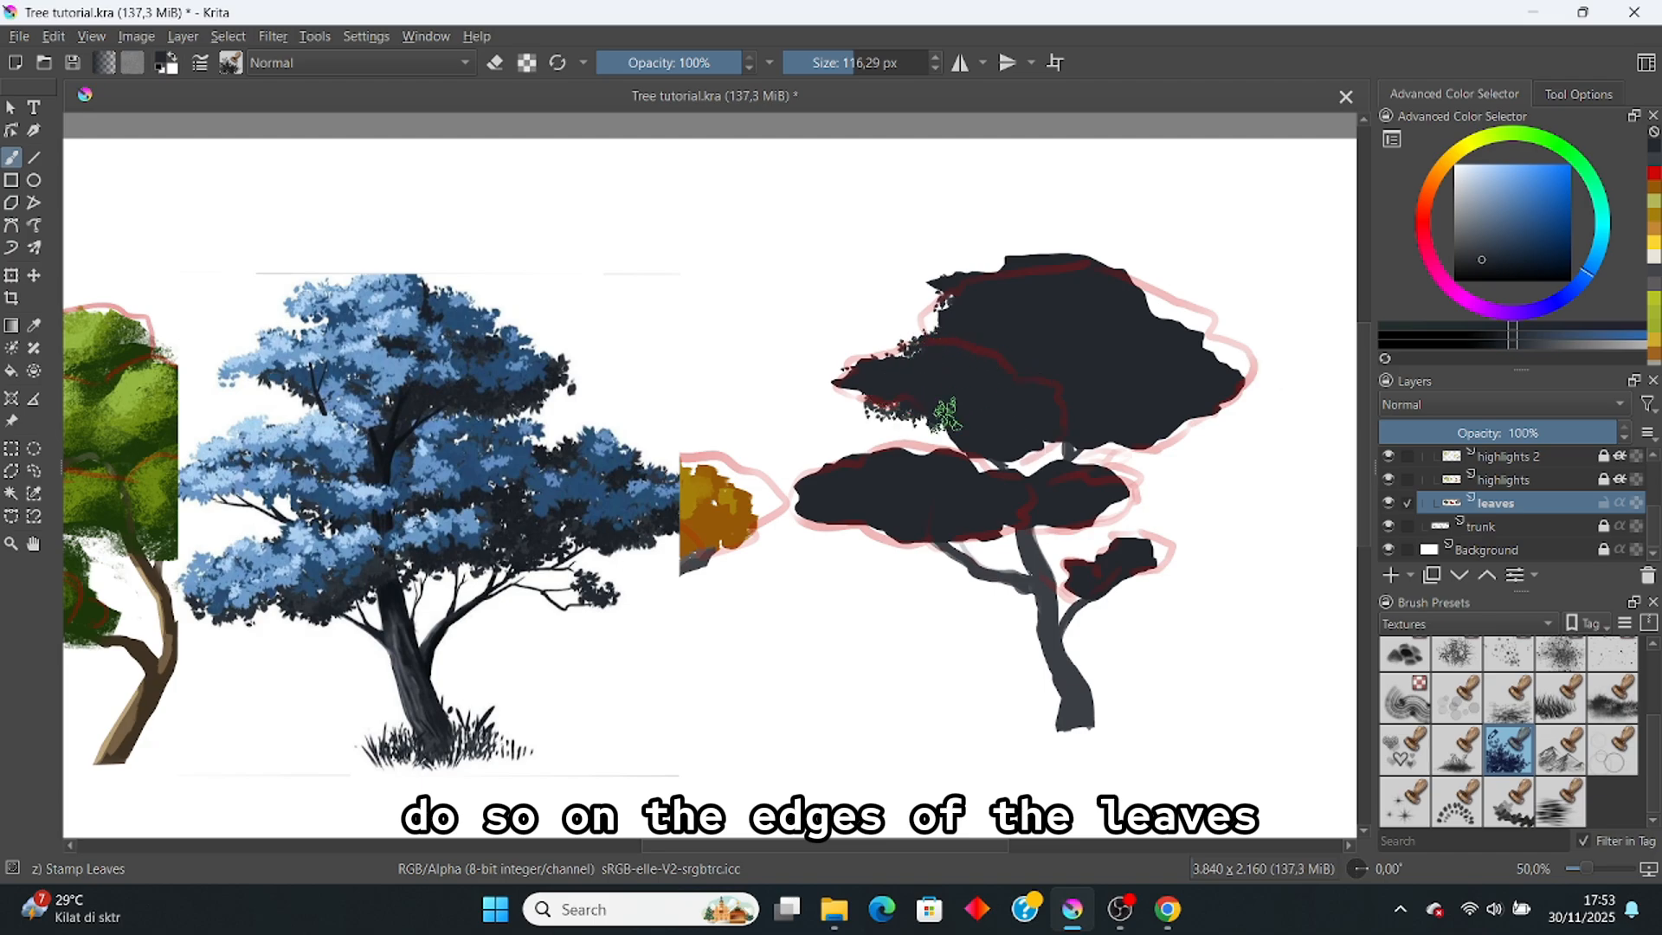
key("e")
mouse_move(1160, 456)
left_mouse_down()
mouse_move(1165, 433)
mouse_move(1236, 402)
mouse_move(1218, 341)
left_mouse_up()
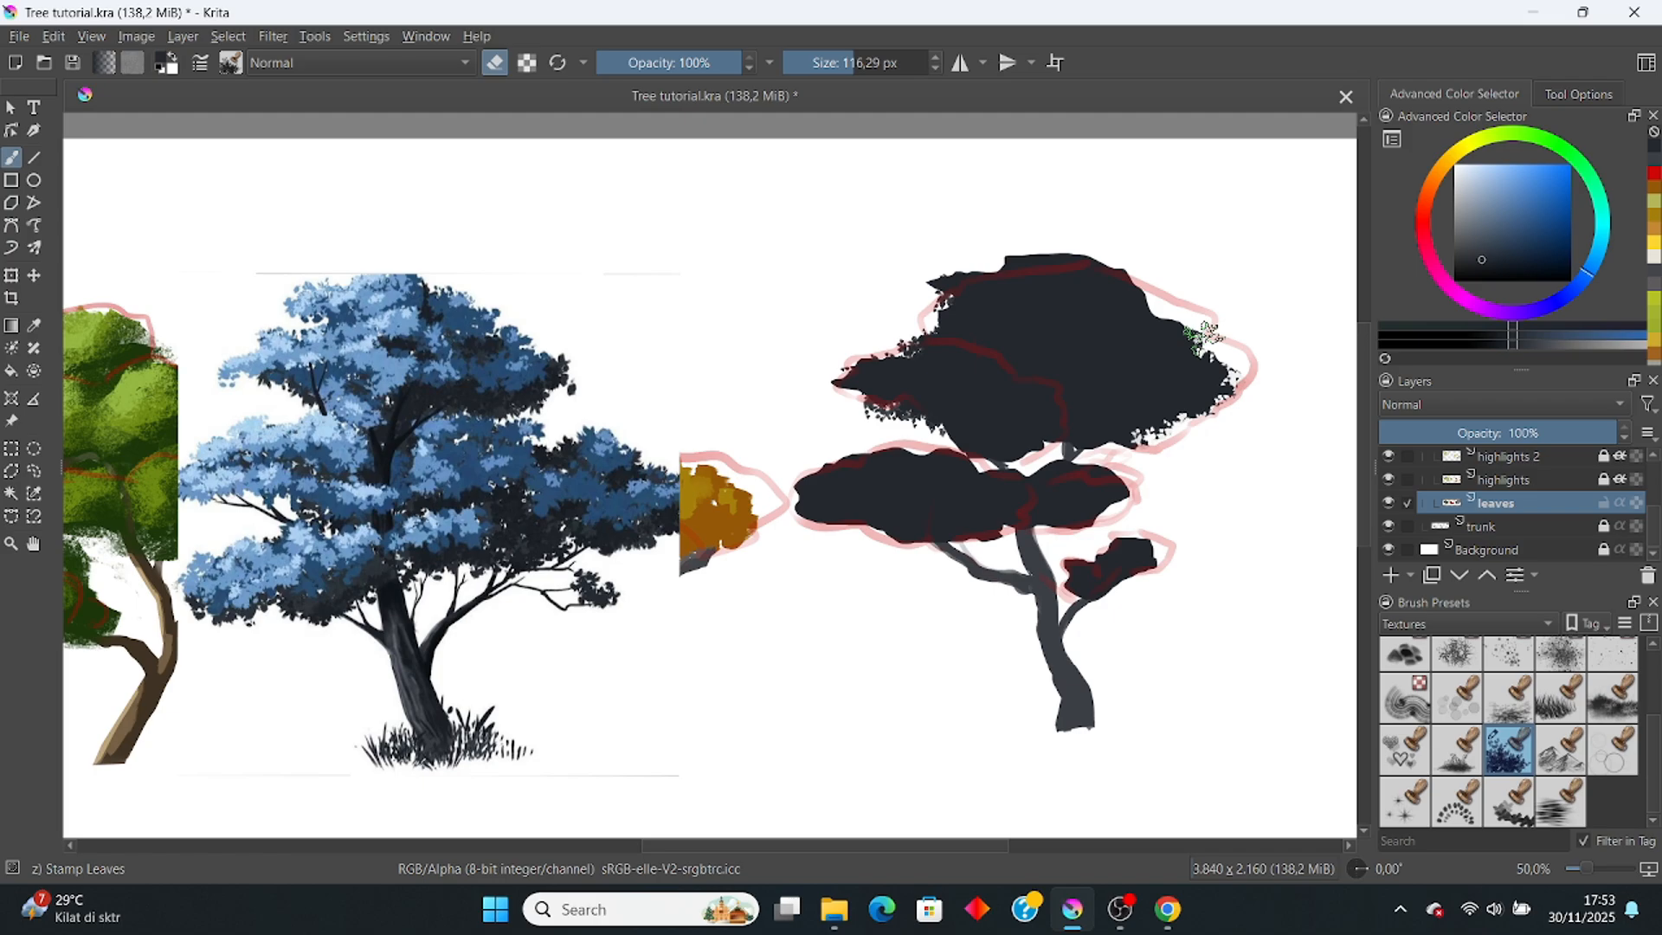
key("e")
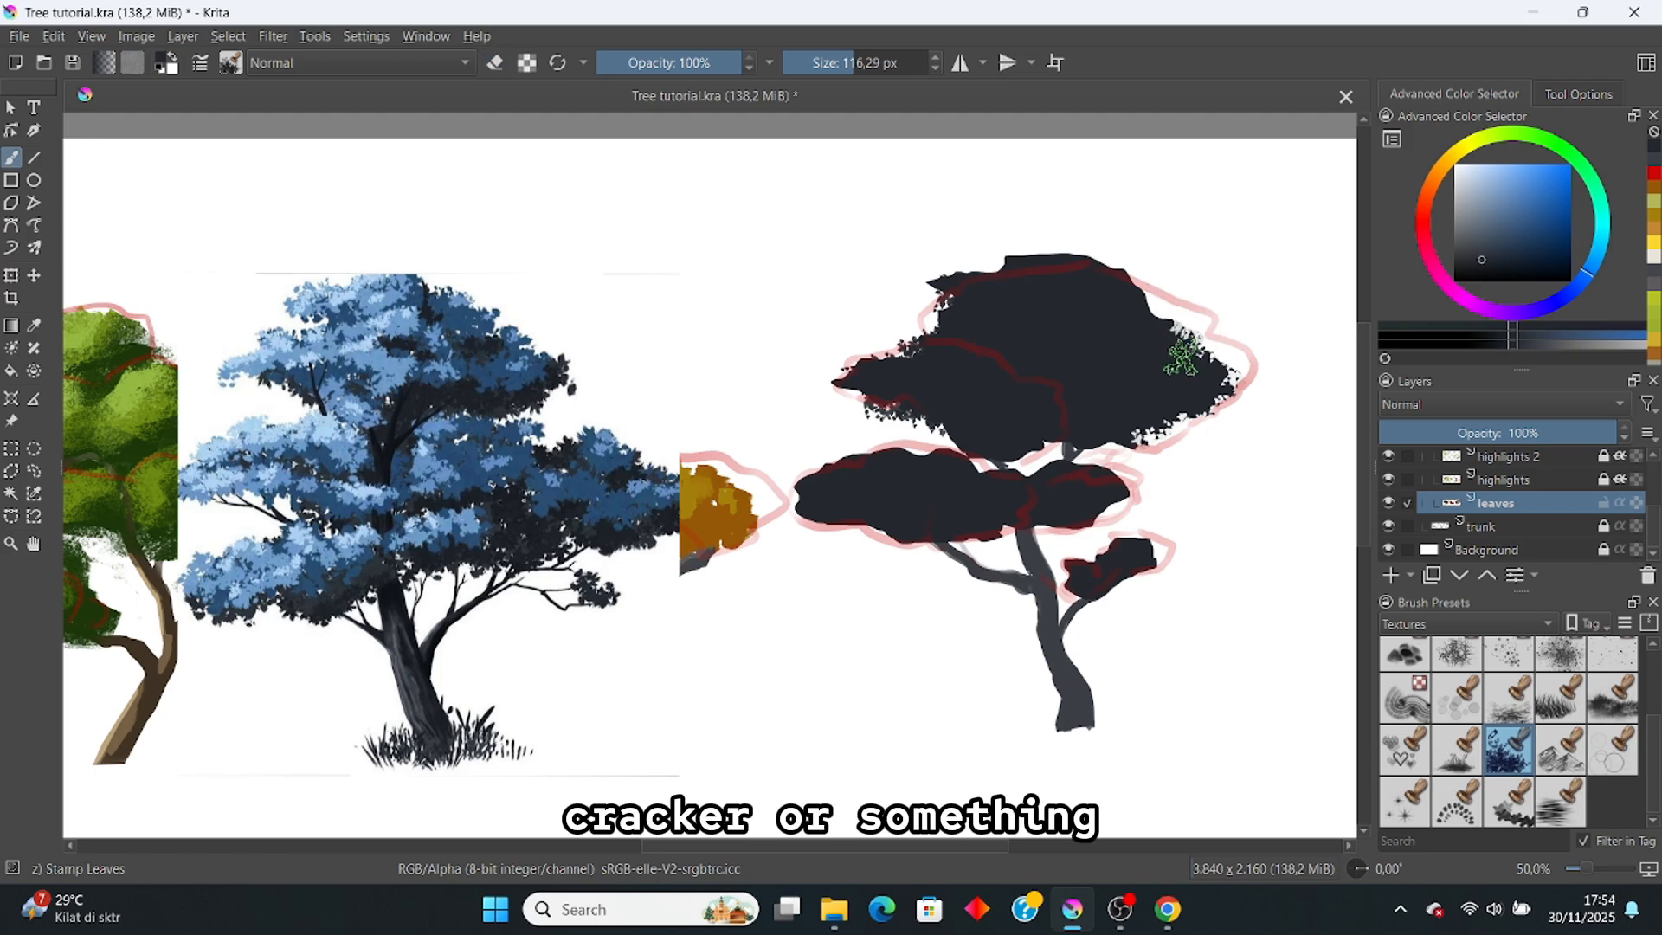
mouse_move(1153, 419)
left_mouse_down()
mouse_move(1208, 389)
mouse_move(1101, 444)
mouse_move(1052, 432)
mouse_move(996, 449)
mouse_move(1056, 469)
left_mouse_up()
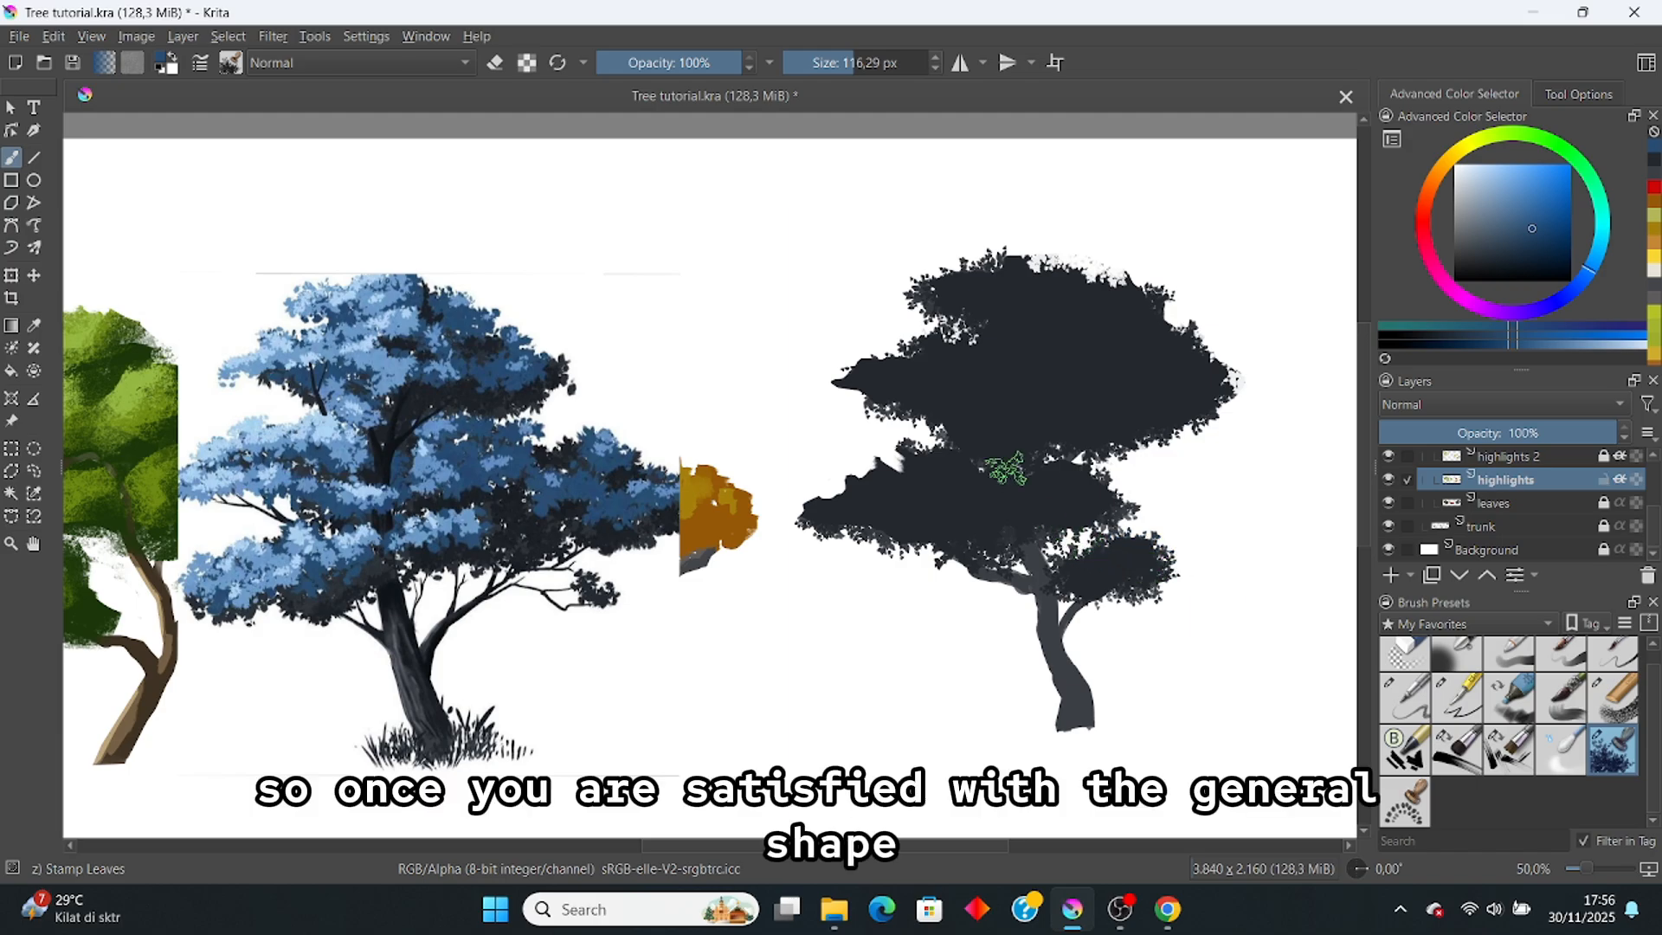
Step: Make the red annotation sketch layer visible again
scroll(994, 452, "down", 1)
scroll(1045, 450, "up", 1)
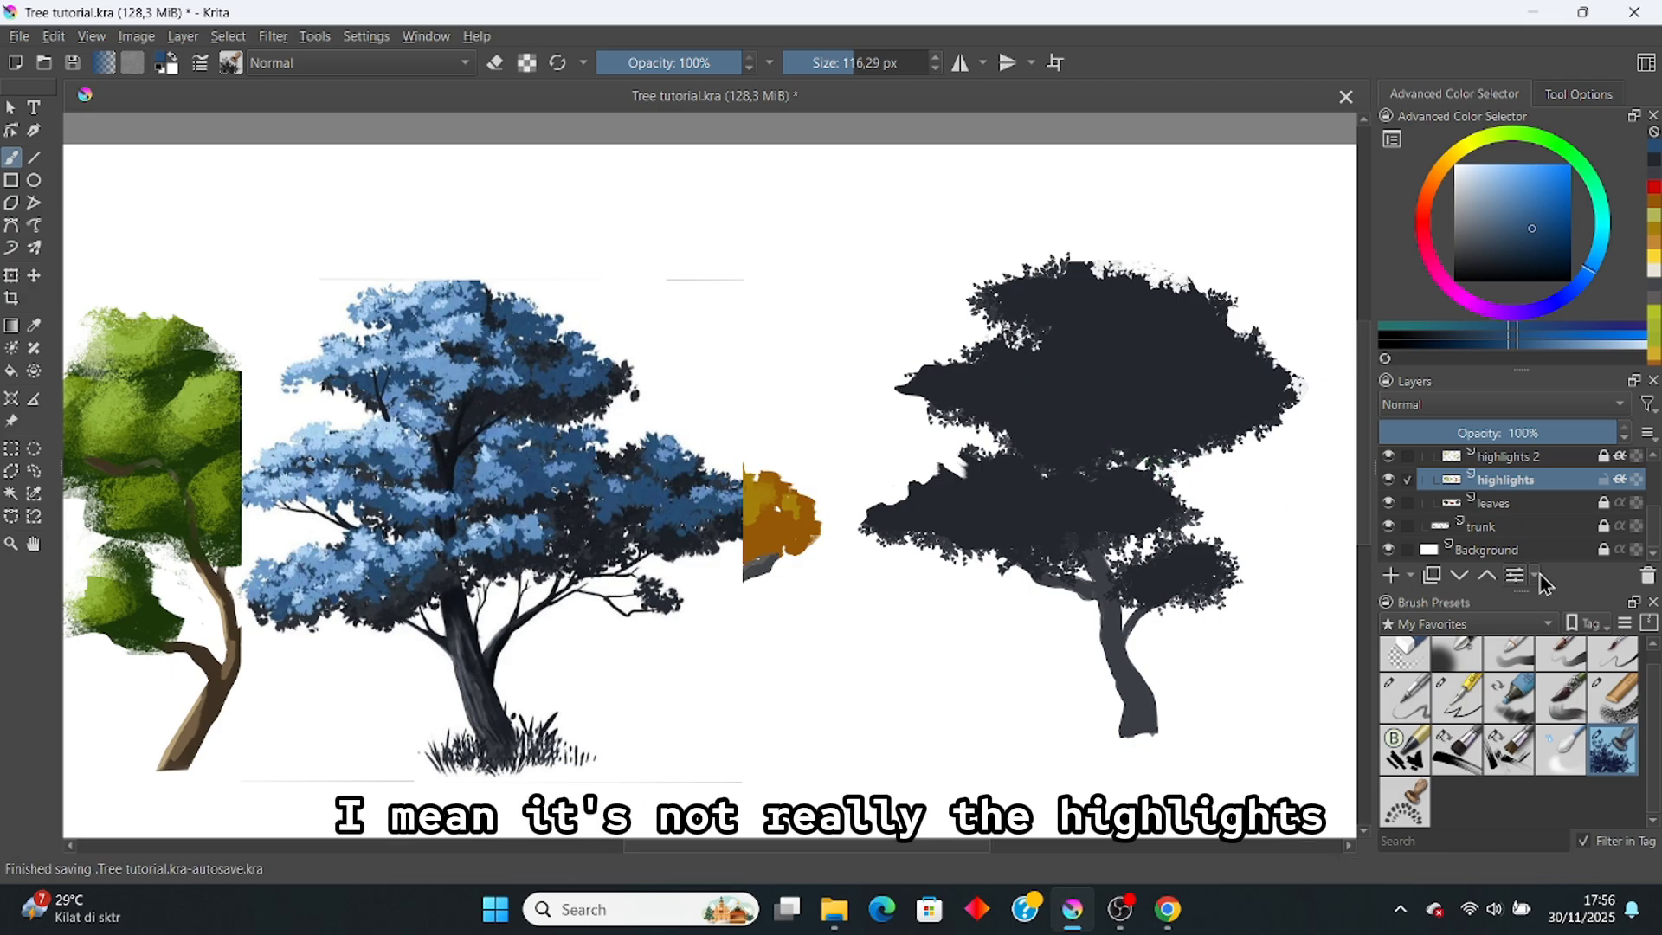
scroll(1389, 468, "up", 3)
left_click(1388, 461)
Step: Dab blue leaf patches across the dark tree's lower crown, then choose the inkP 21 Flat Rake preset
scroll(1390, 485, "down", 3)
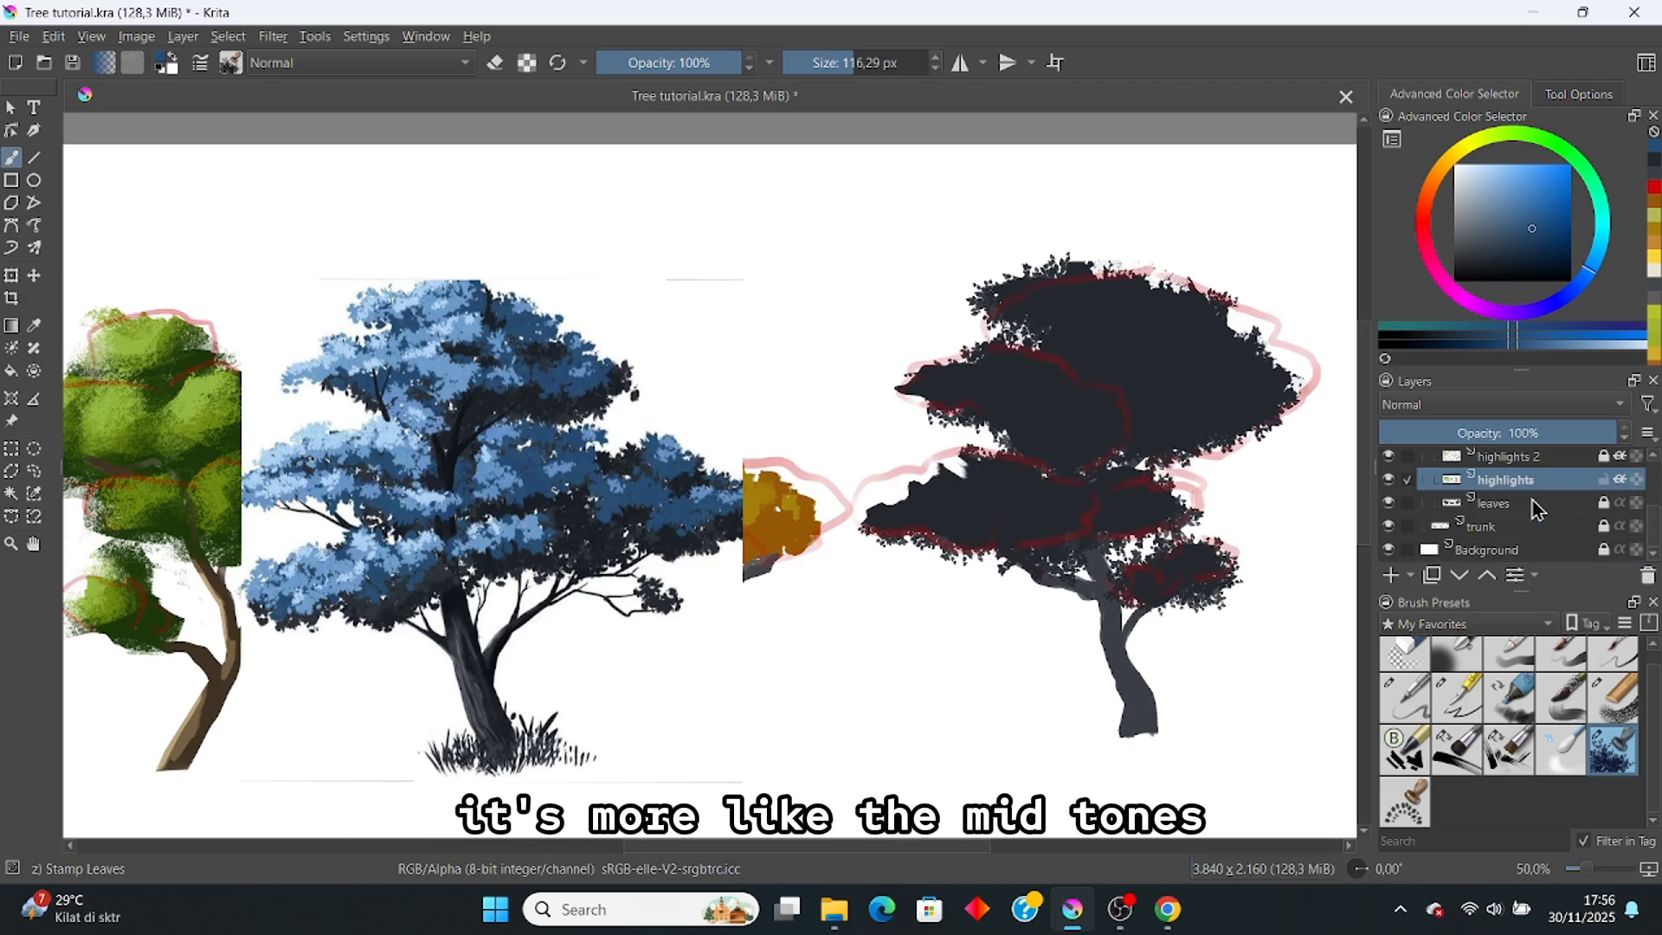
mouse_move(953, 482)
left_mouse_down()
mouse_move(998, 518)
mouse_move(1048, 502)
mouse_move(993, 474)
mouse_move(984, 500)
mouse_move(874, 518)
left_mouse_up()
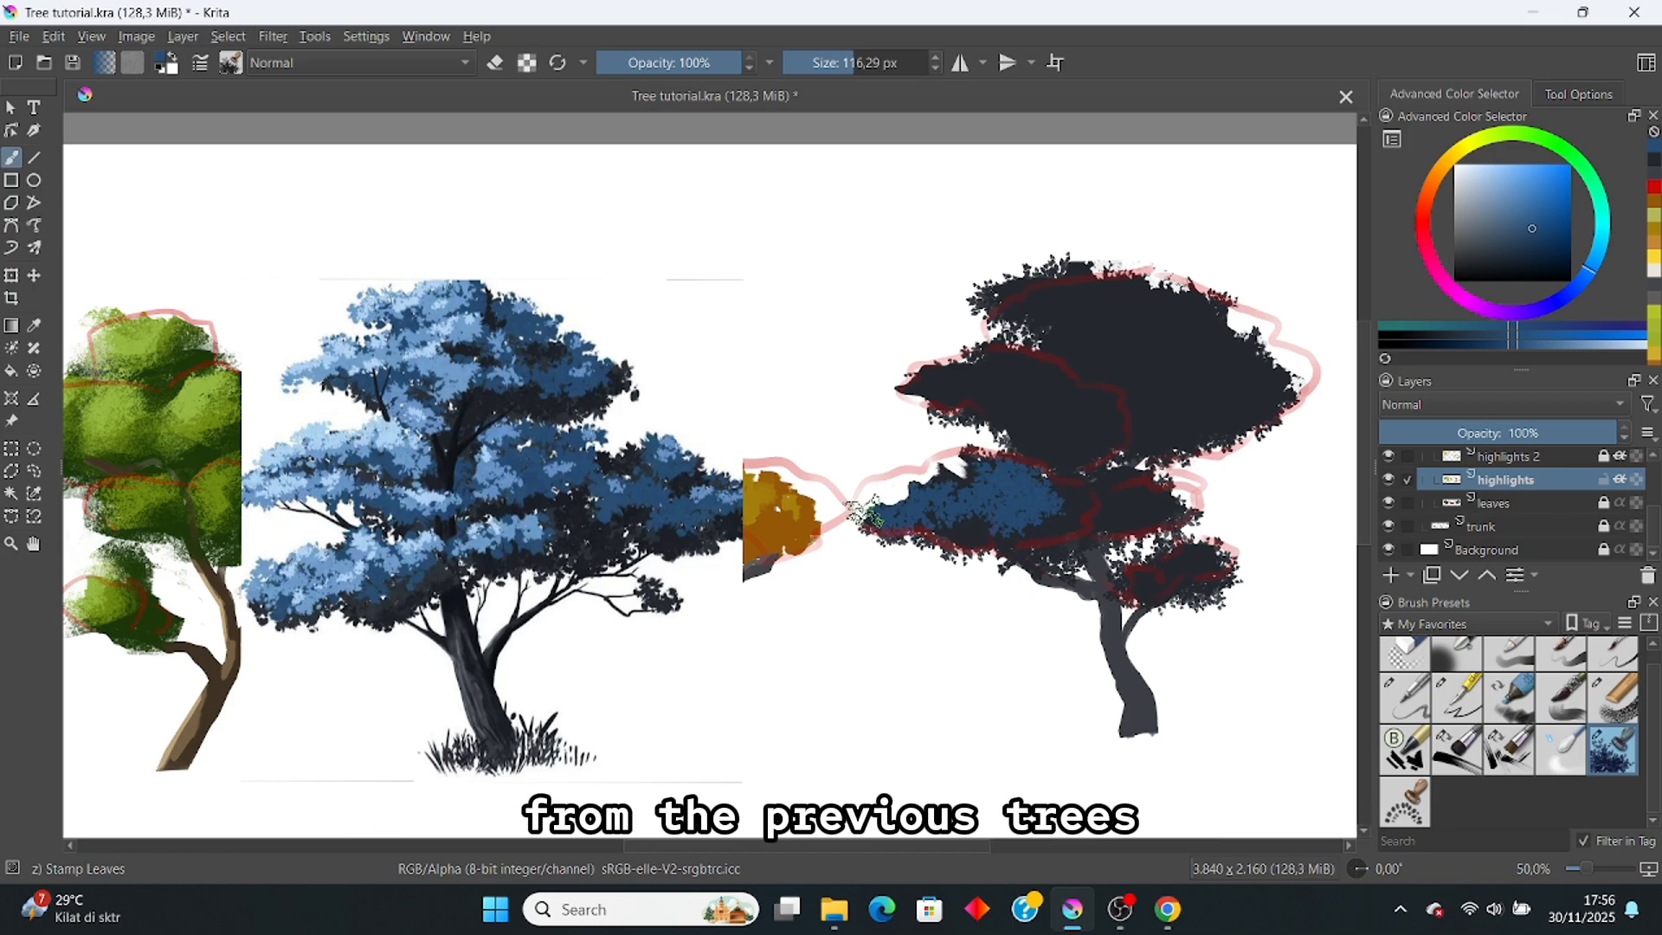
mouse_move(948, 478)
left_mouse_down()
mouse_move(966, 459)
mouse_move(927, 467)
mouse_move(1039, 506)
left_mouse_up()
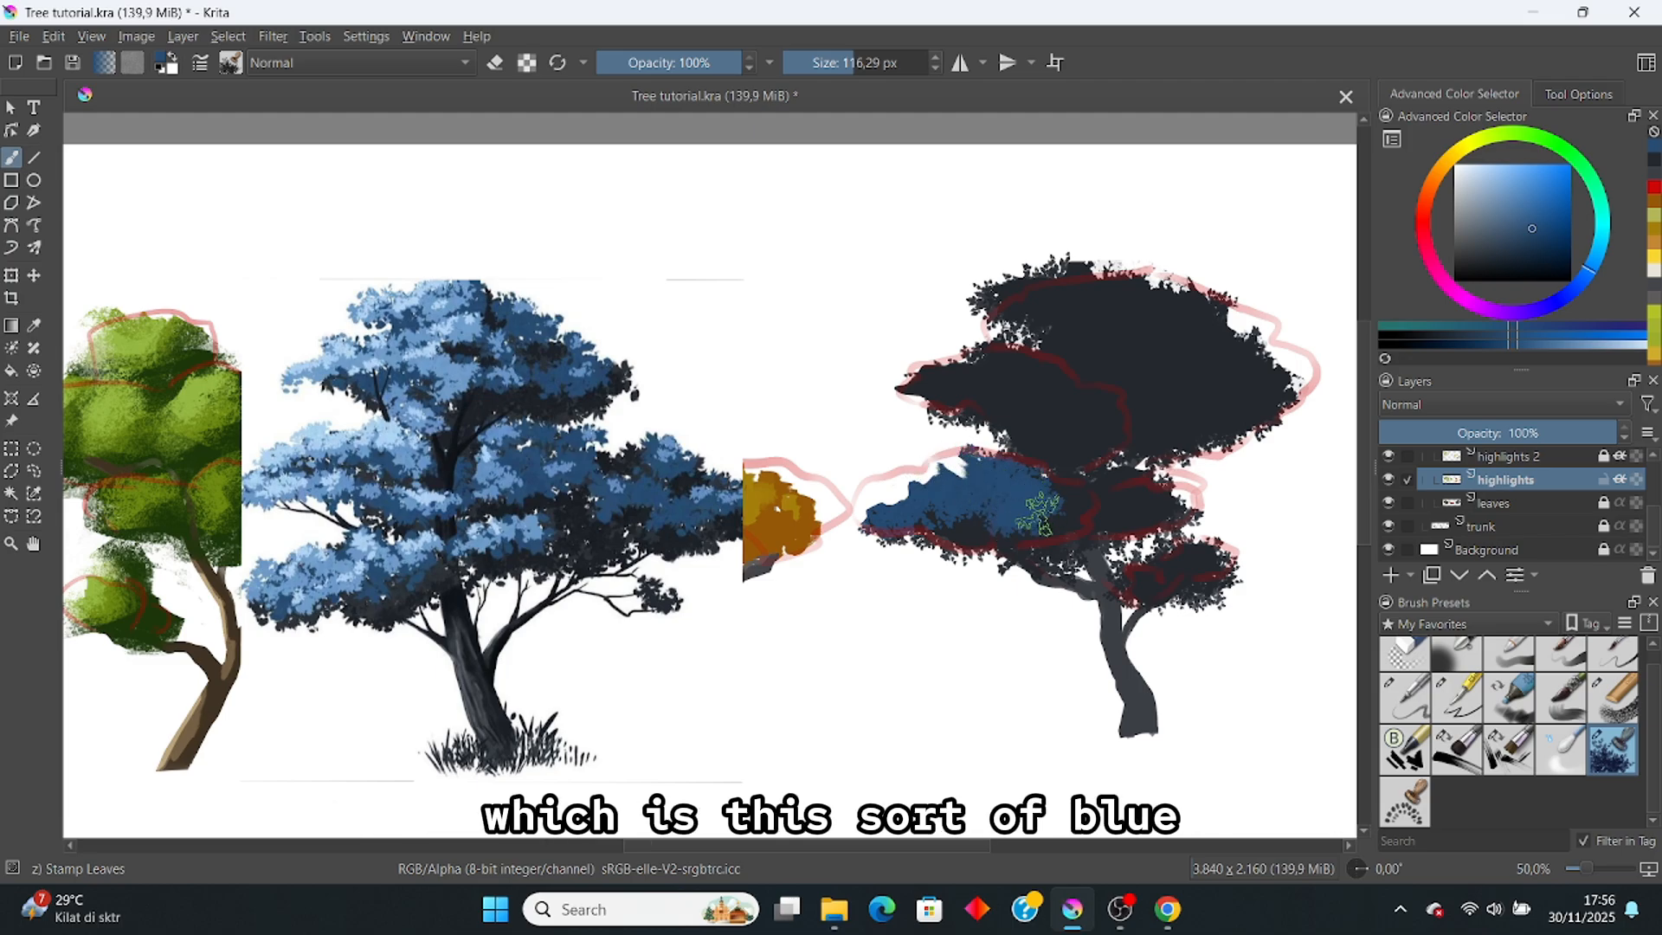
left_click(1508, 750)
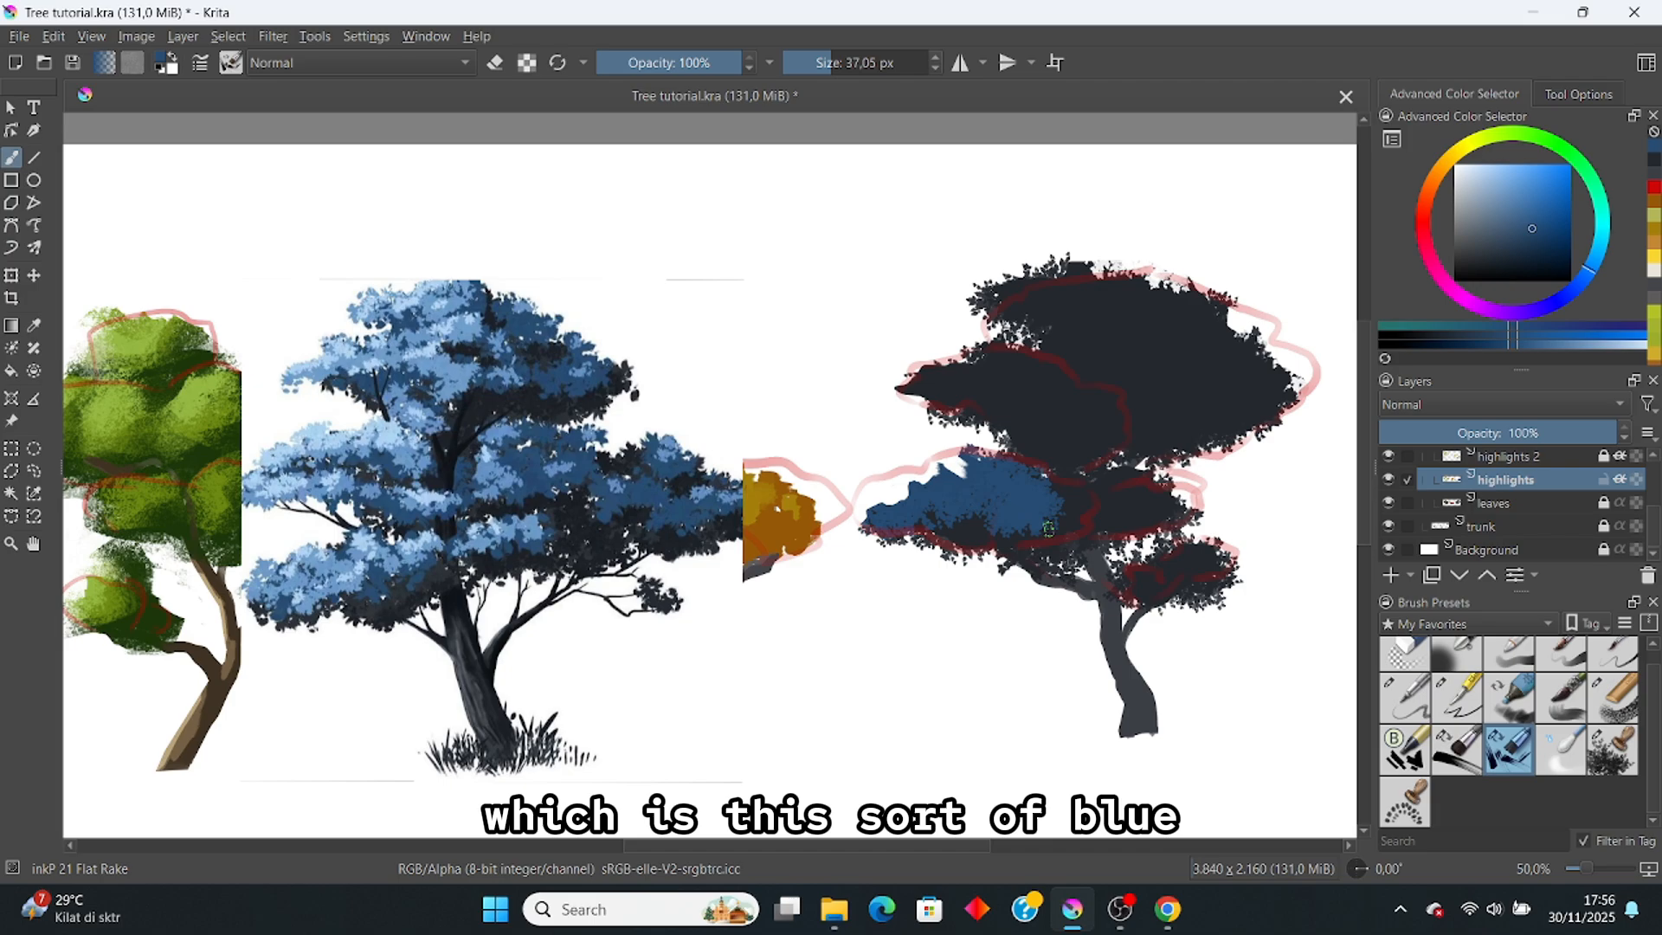
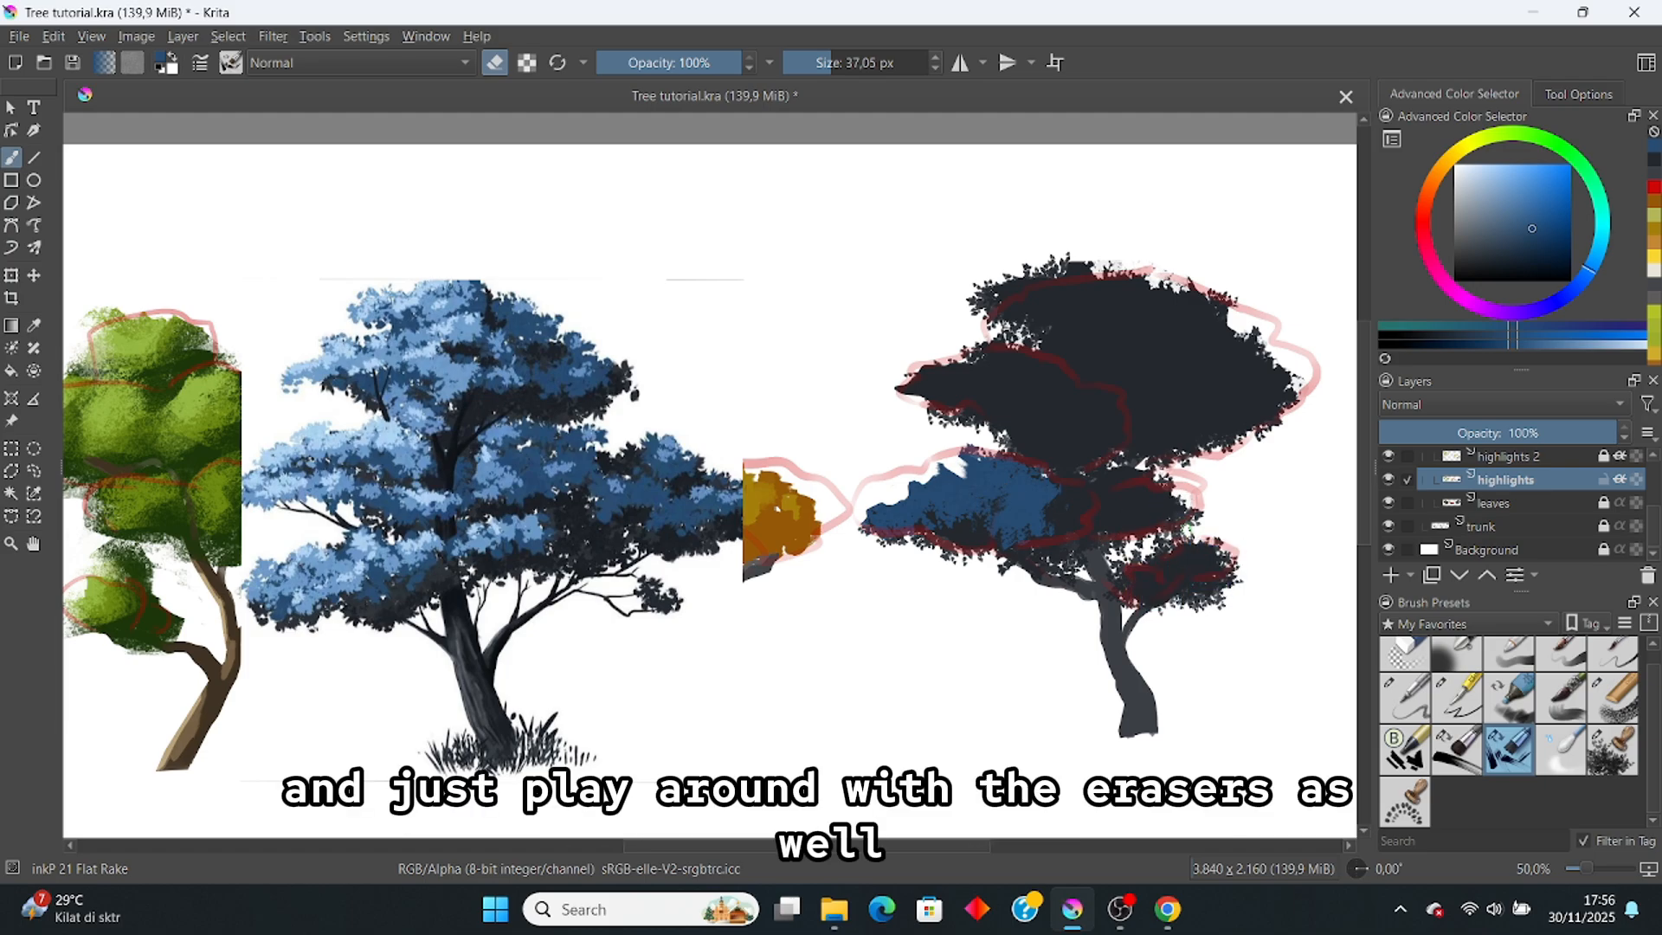
Step: Stamp blue leaves with Stamp Leaves over the right tree's middle, upper-left and right foliage, undoing the lower-right patch
left_click(1600, 750)
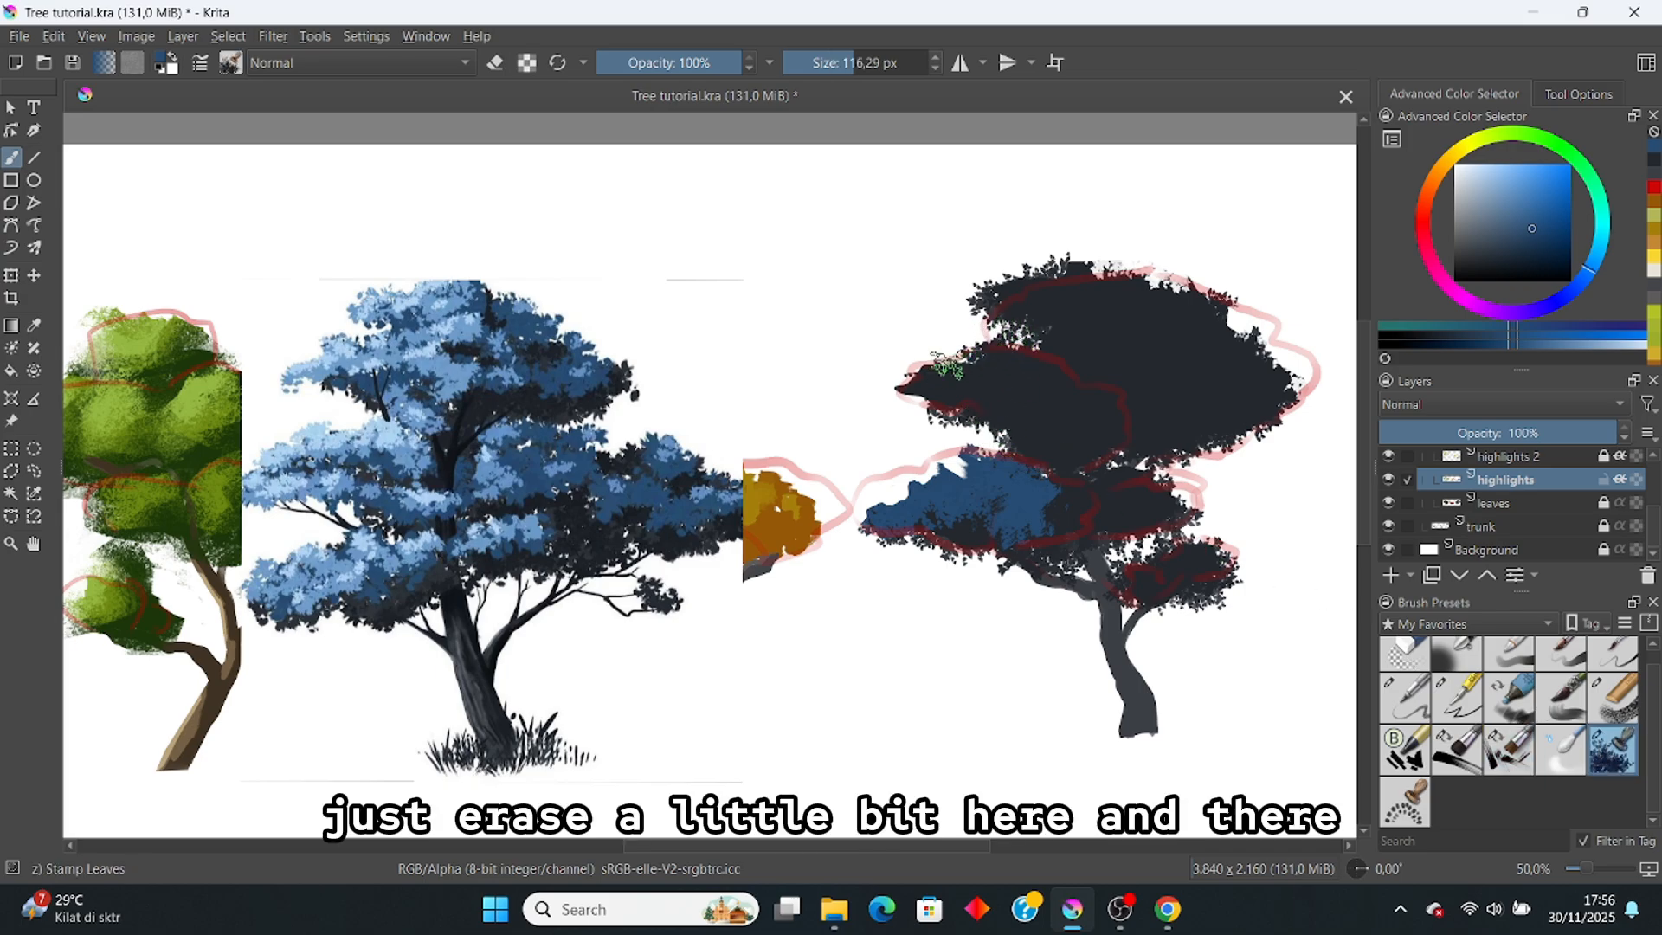
mouse_move(948, 366)
left_mouse_down()
mouse_move(1010, 347)
mouse_move(908, 373)
mouse_move(1011, 378)
mouse_move(1029, 408)
mouse_move(1094, 408)
mouse_move(1083, 428)
mouse_move(1020, 421)
mouse_move(1037, 420)
mouse_move(1047, 364)
left_mouse_up()
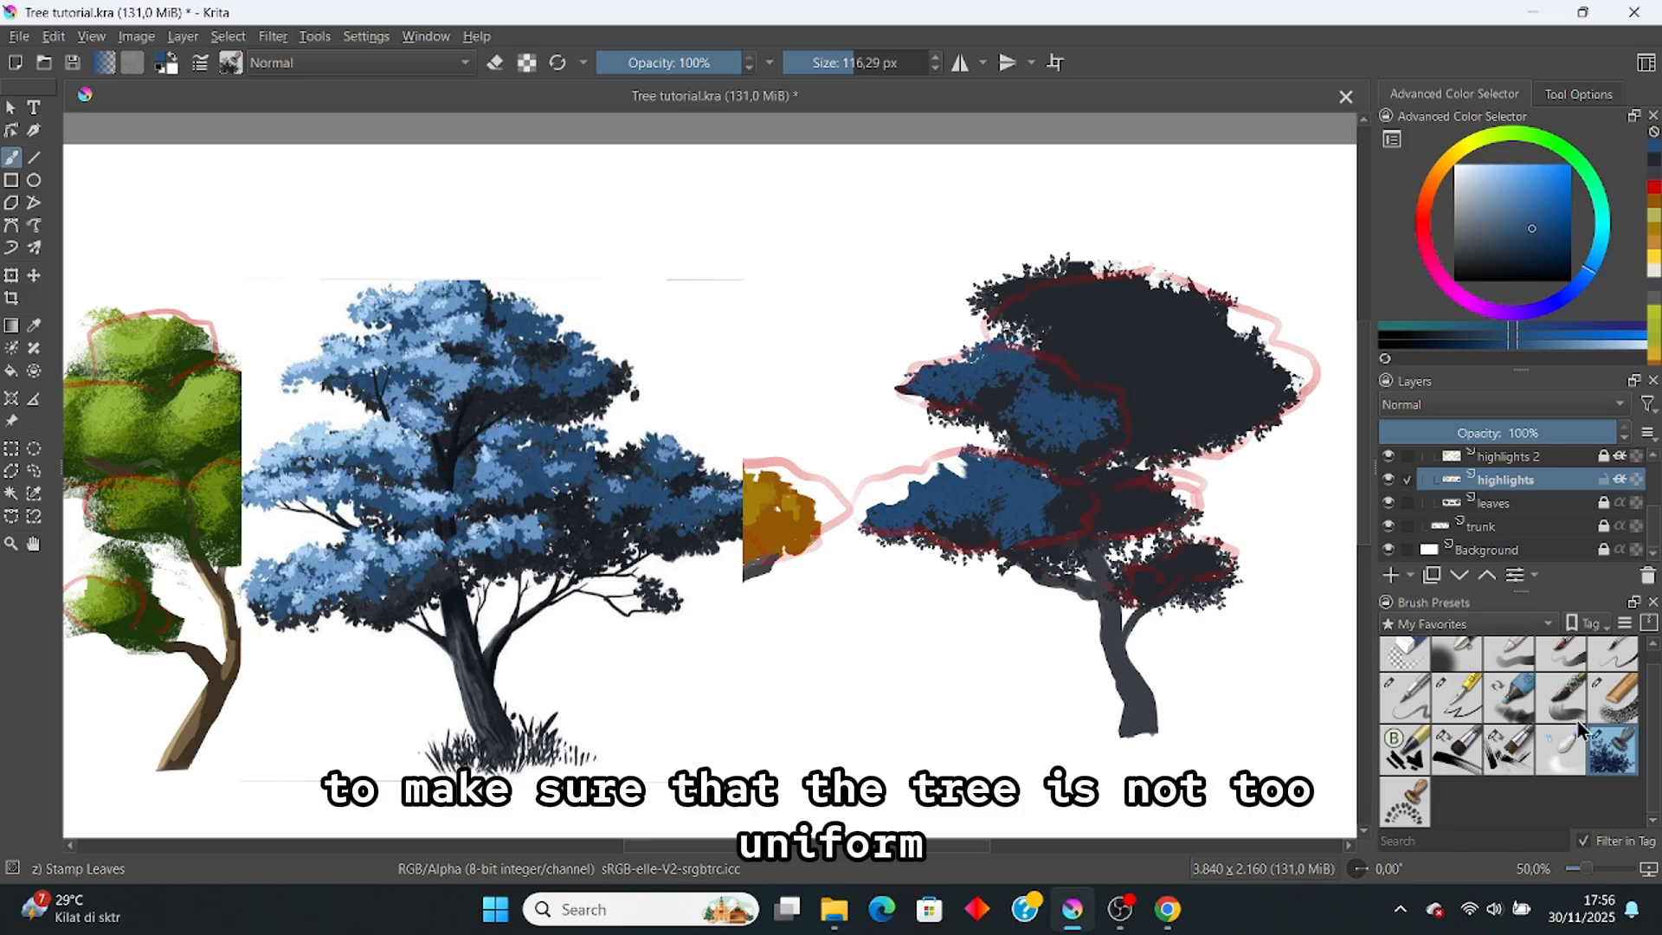
mouse_move(995, 289)
left_mouse_down()
mouse_move(1126, 298)
mouse_move(1099, 290)
mouse_move(1075, 322)
mouse_move(1086, 352)
mouse_move(1122, 363)
mouse_move(1111, 329)
mouse_move(1133, 333)
left_mouse_up()
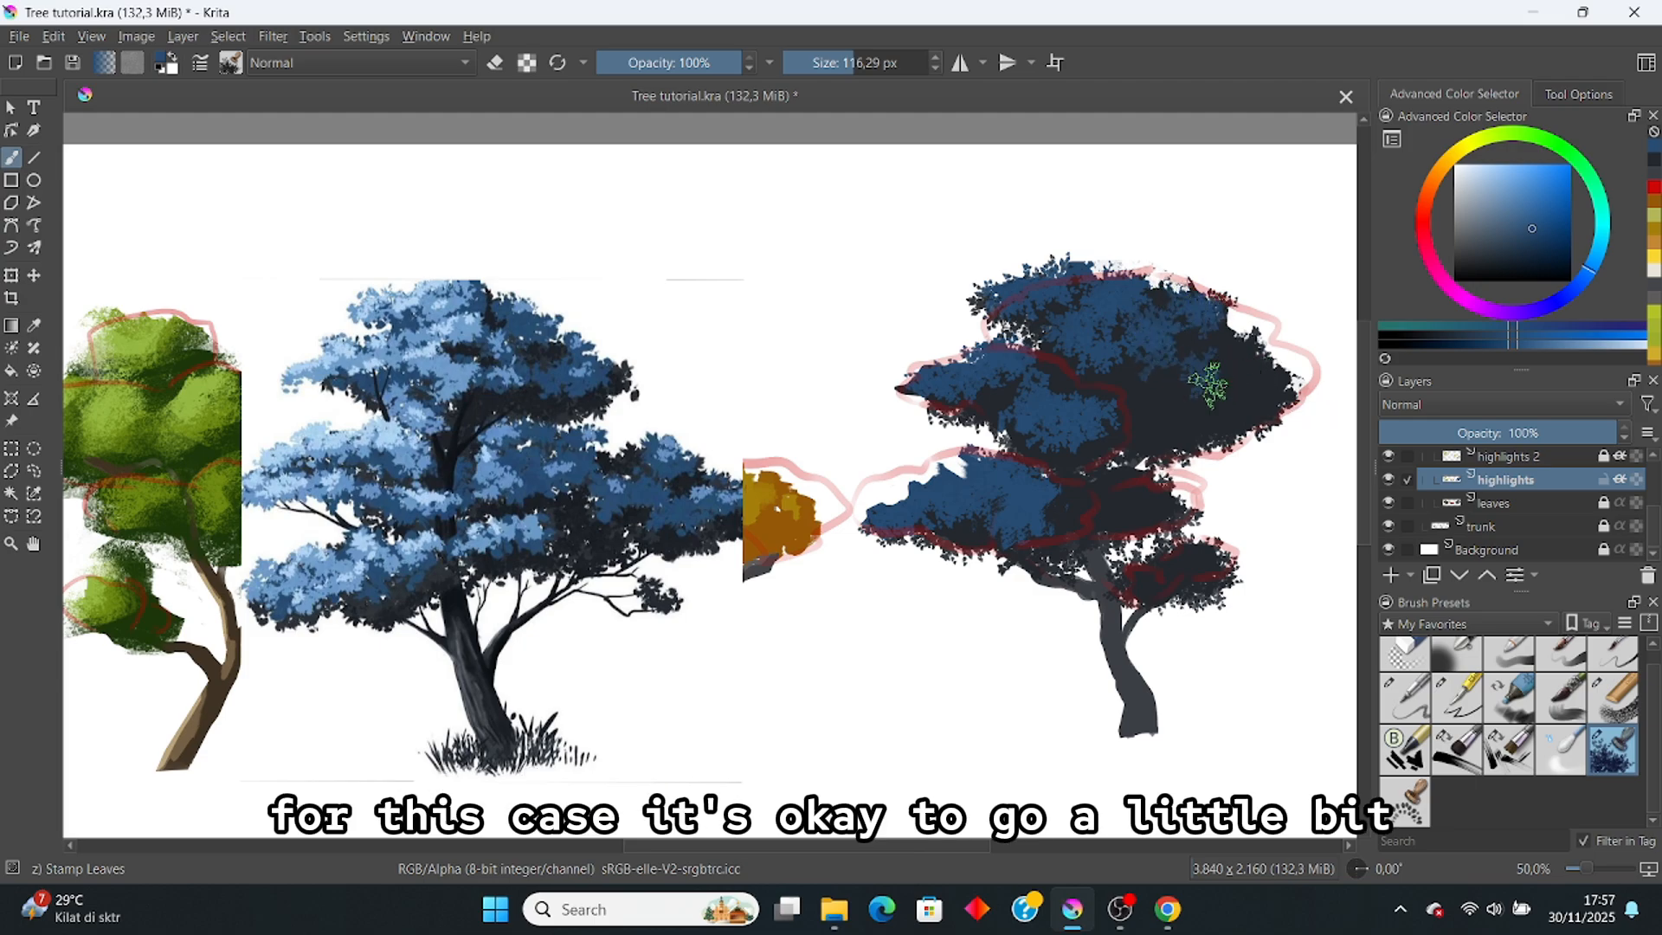
mouse_move(1208, 384)
left_mouse_down()
mouse_move(1247, 387)
mouse_move(1180, 391)
left_mouse_up()
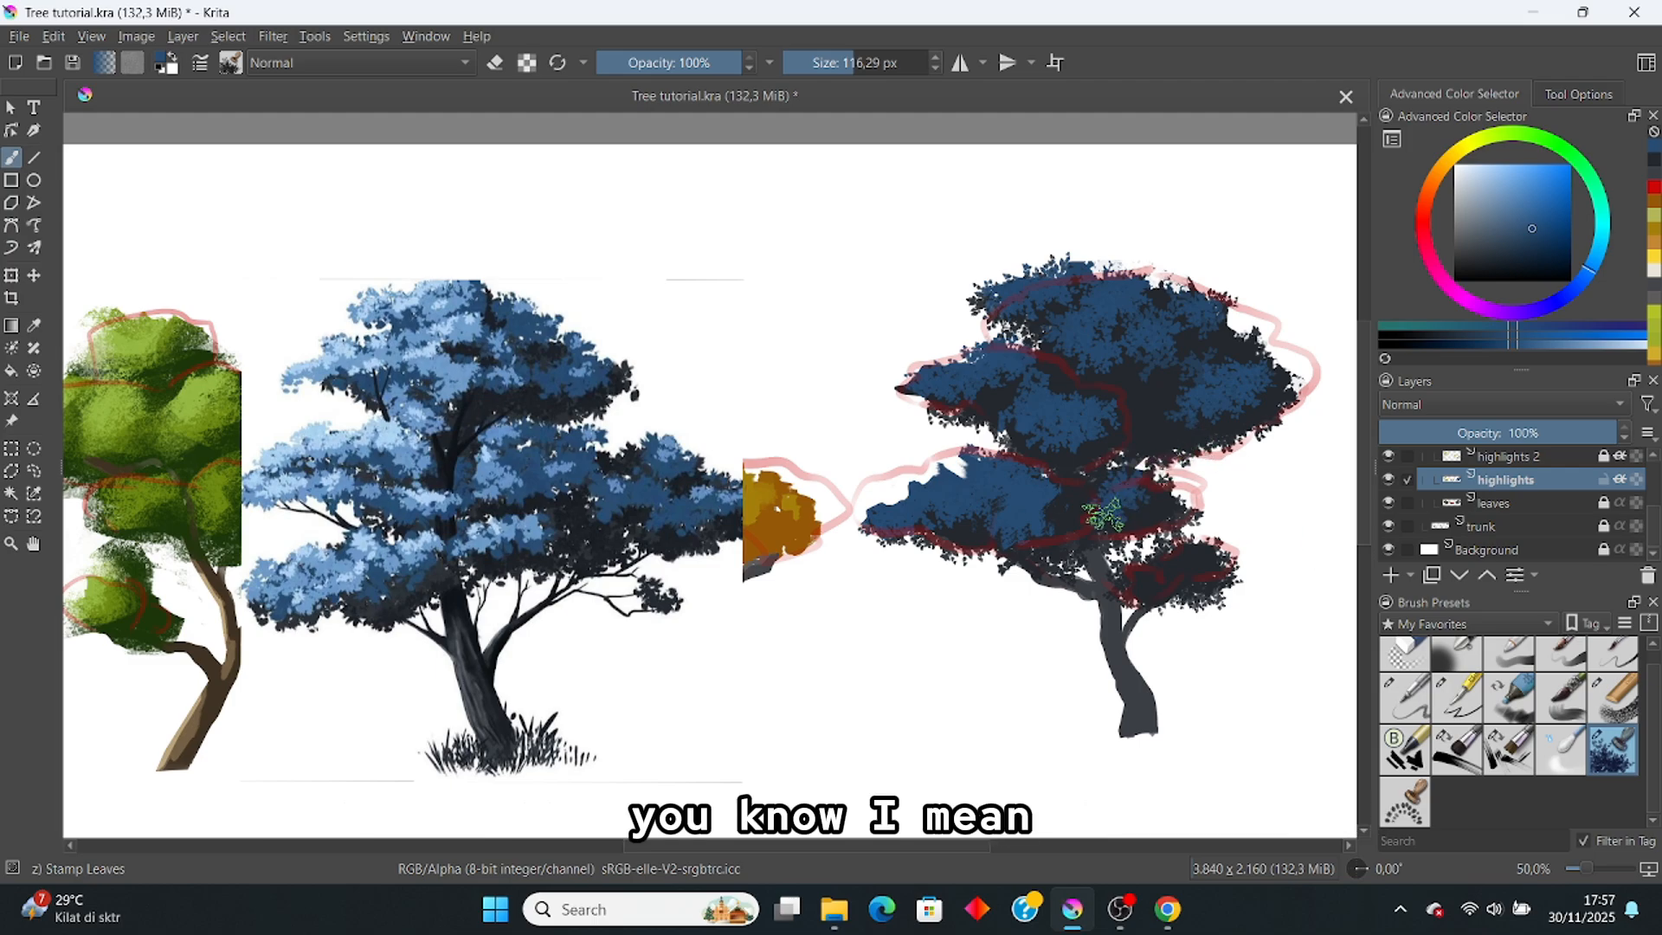
mouse_move(1195, 557)
left_mouse_down()
mouse_move(1144, 553)
mouse_move(1137, 573)
mouse_move(1184, 548)
left_mouse_up()
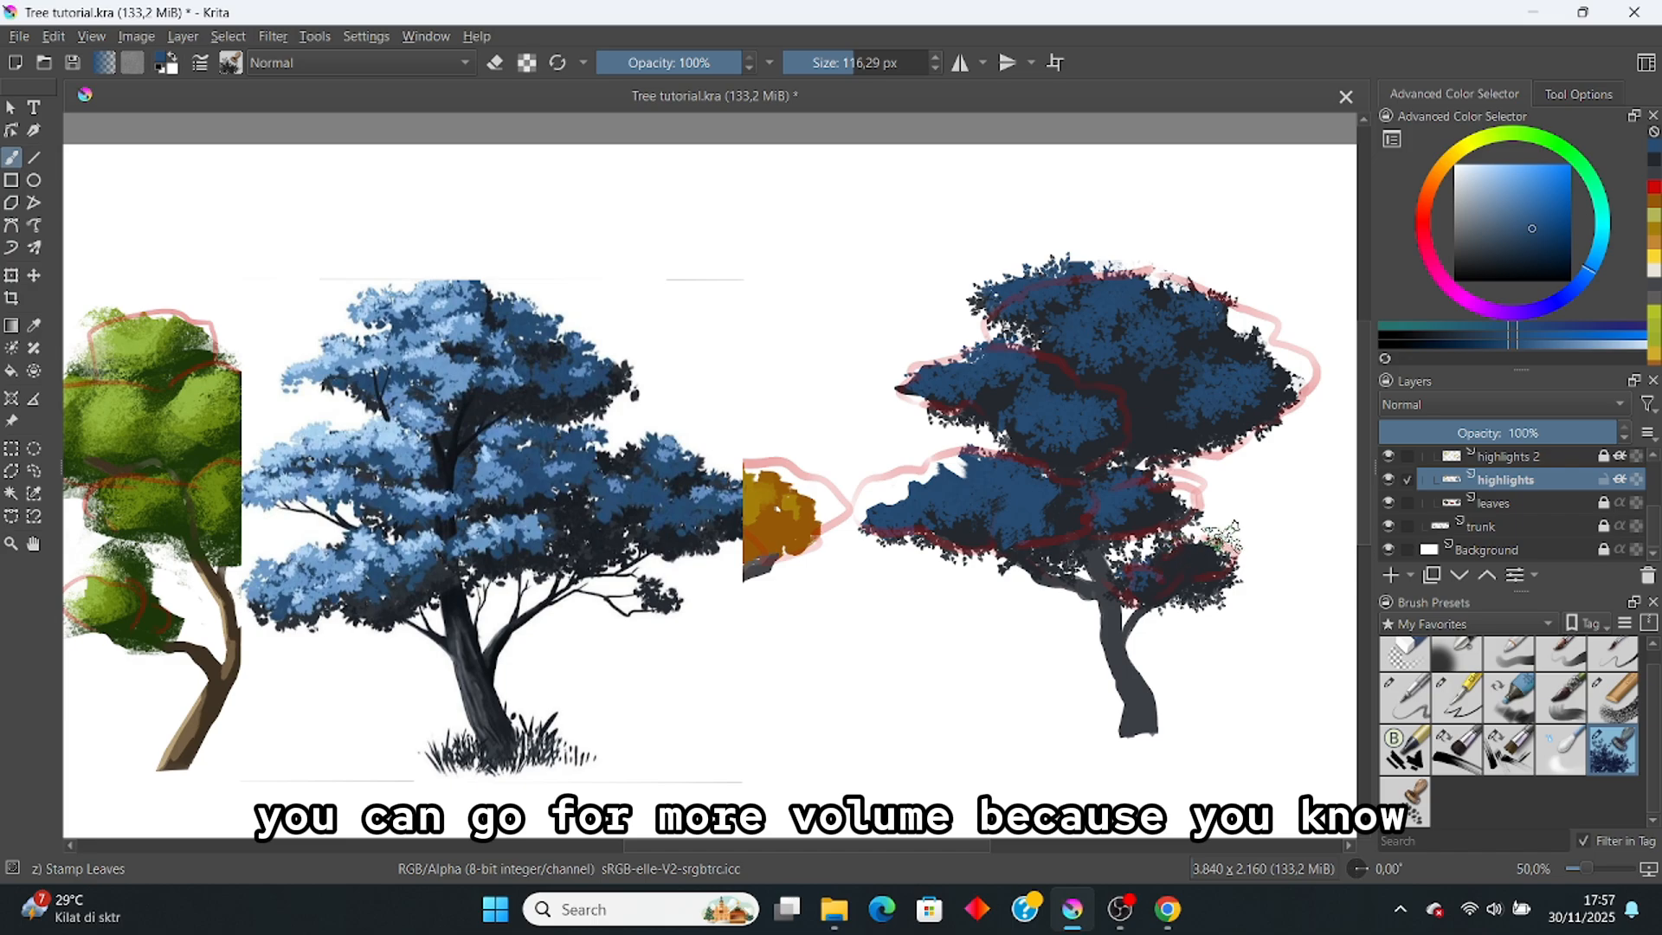
key("ctrl+z")
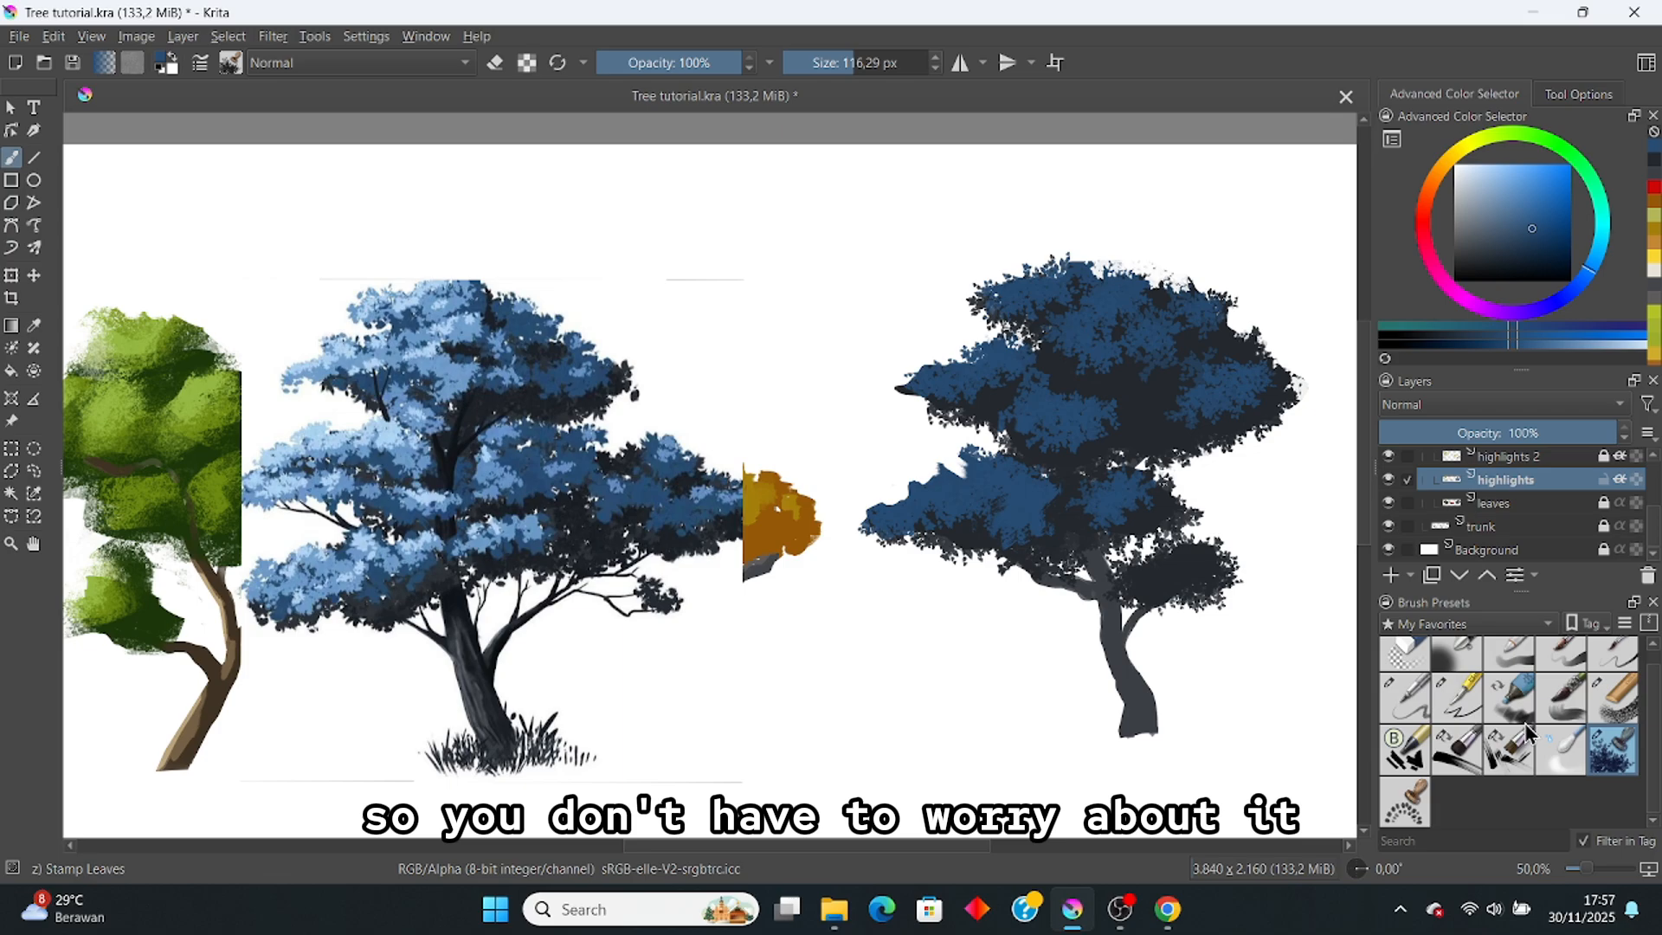
Step: Paint a lighter-blue stroke on the right tree's foliage with the inkP 21 Flat Rake brush at about 48 px
left_click(1456, 749)
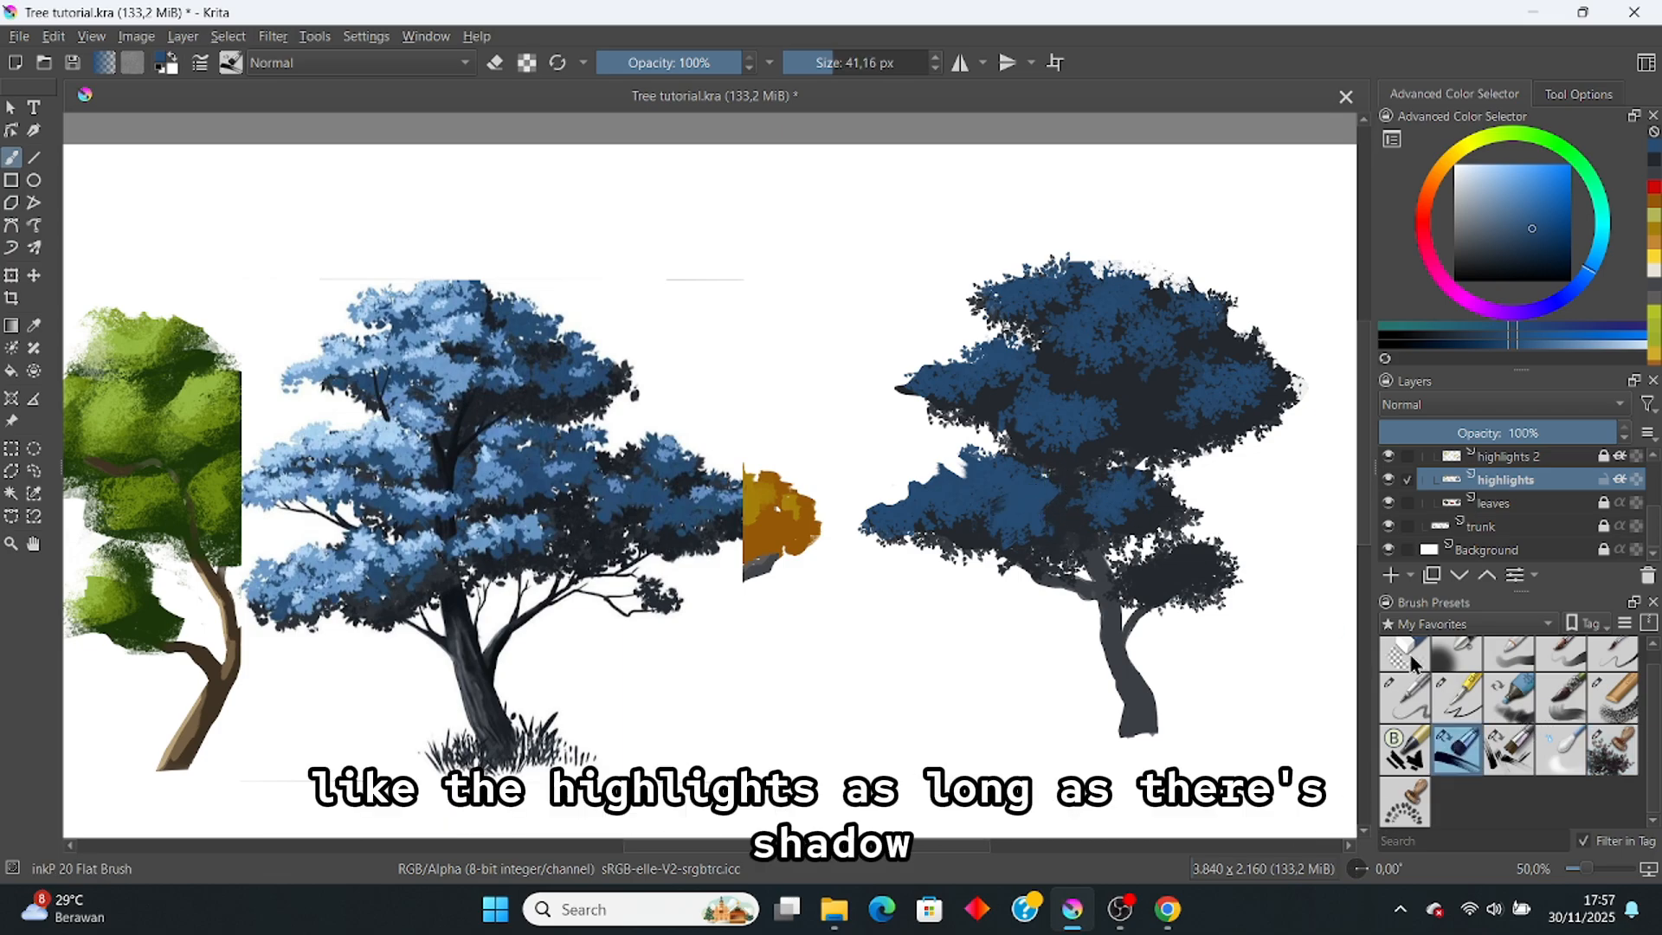
left_click(1508, 750)
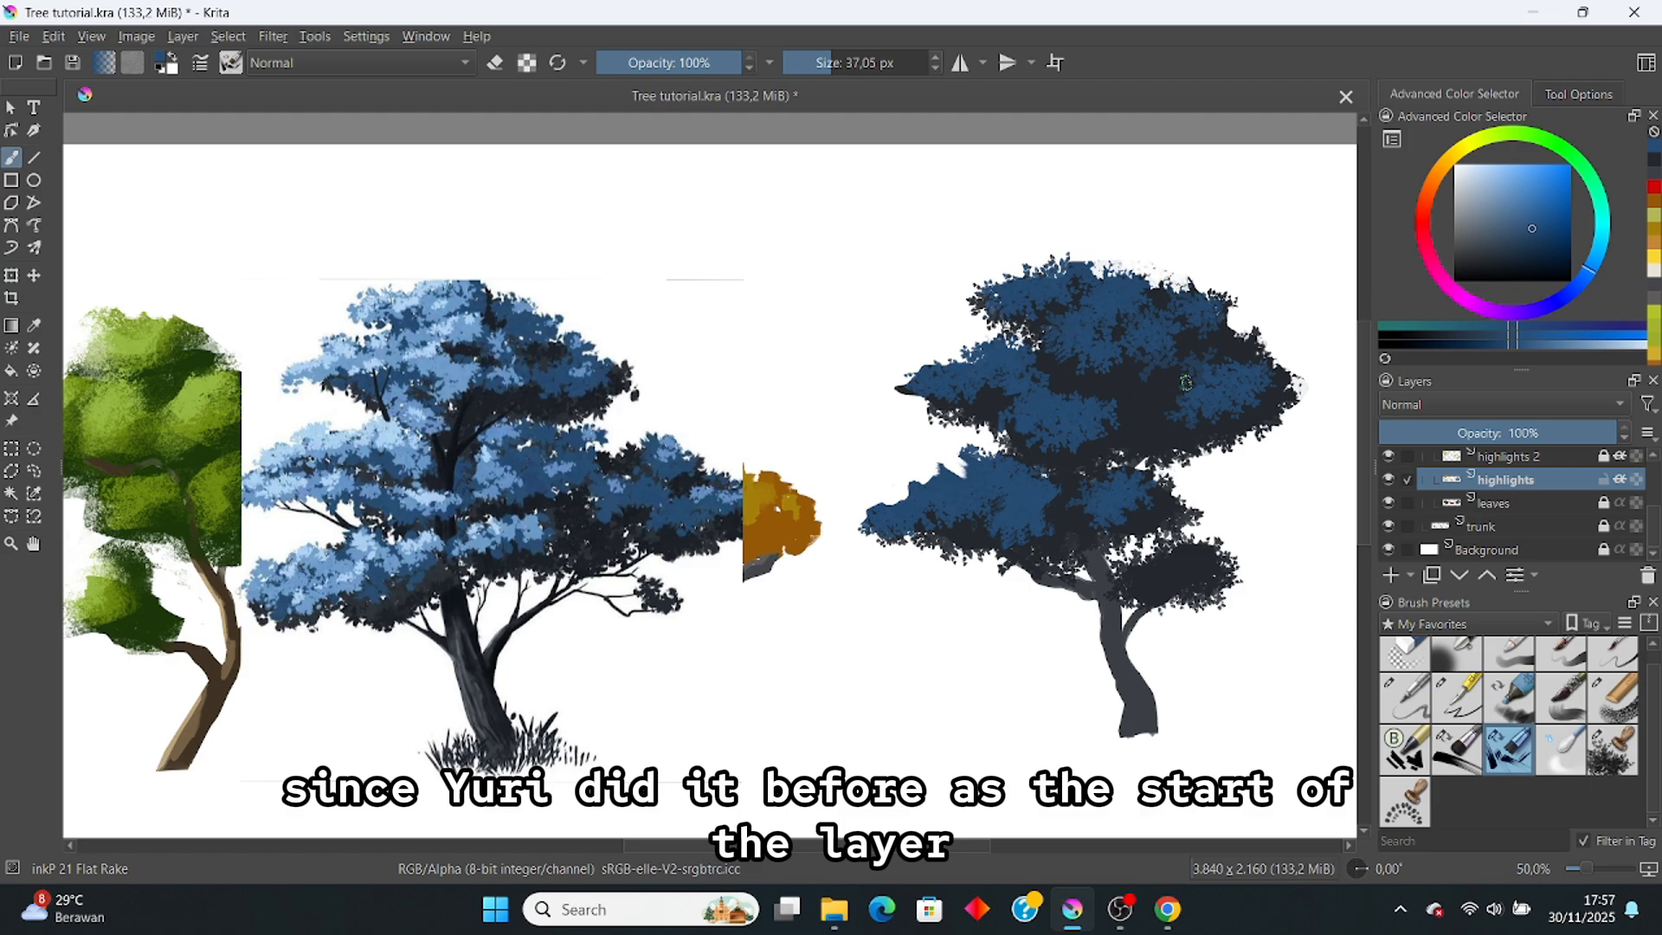
left_click(846, 66)
left_click_drag(1165, 399, 1186, 401)
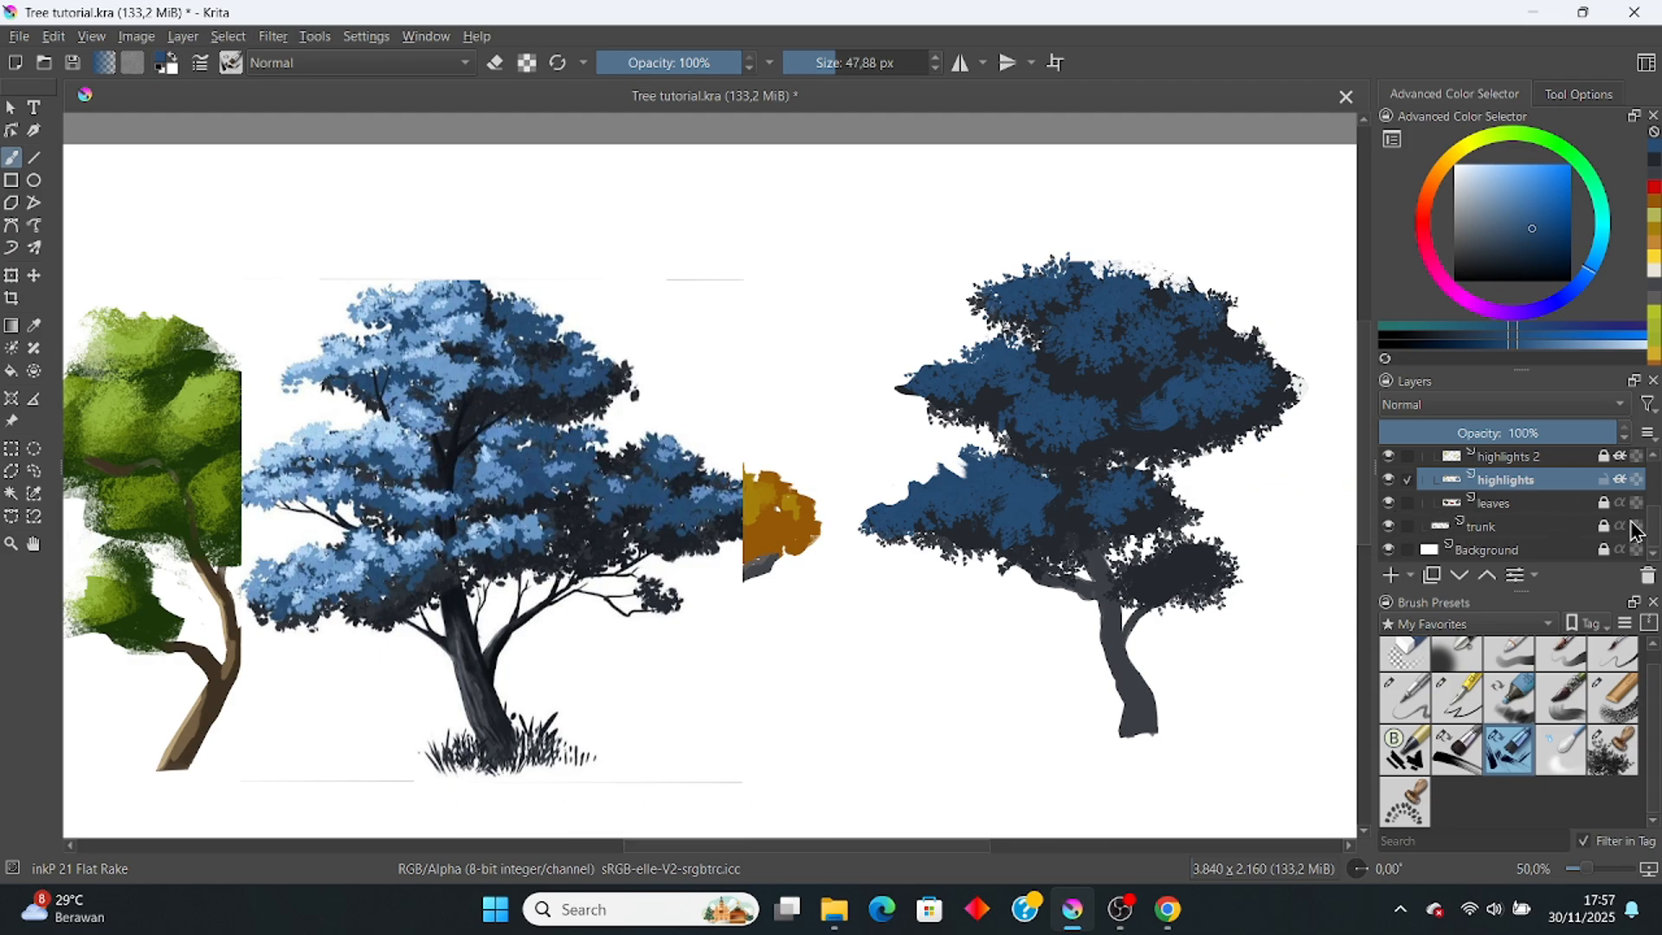
scroll(1656, 530, "up", 2)
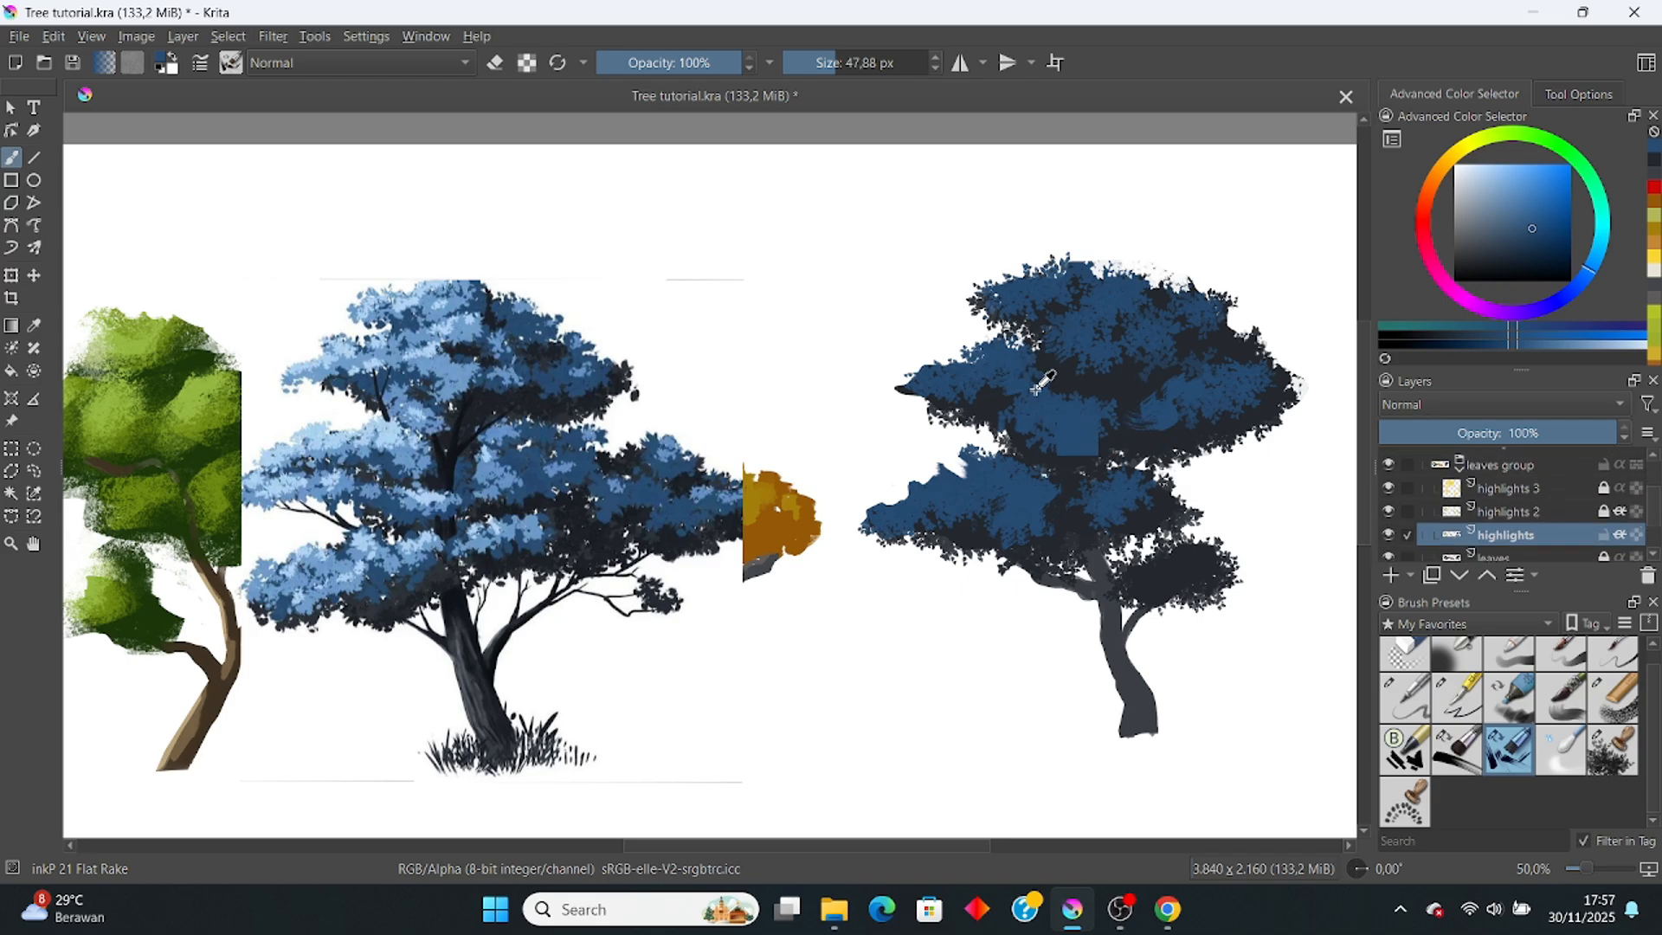
scroll(1649, 529, "down", 1)
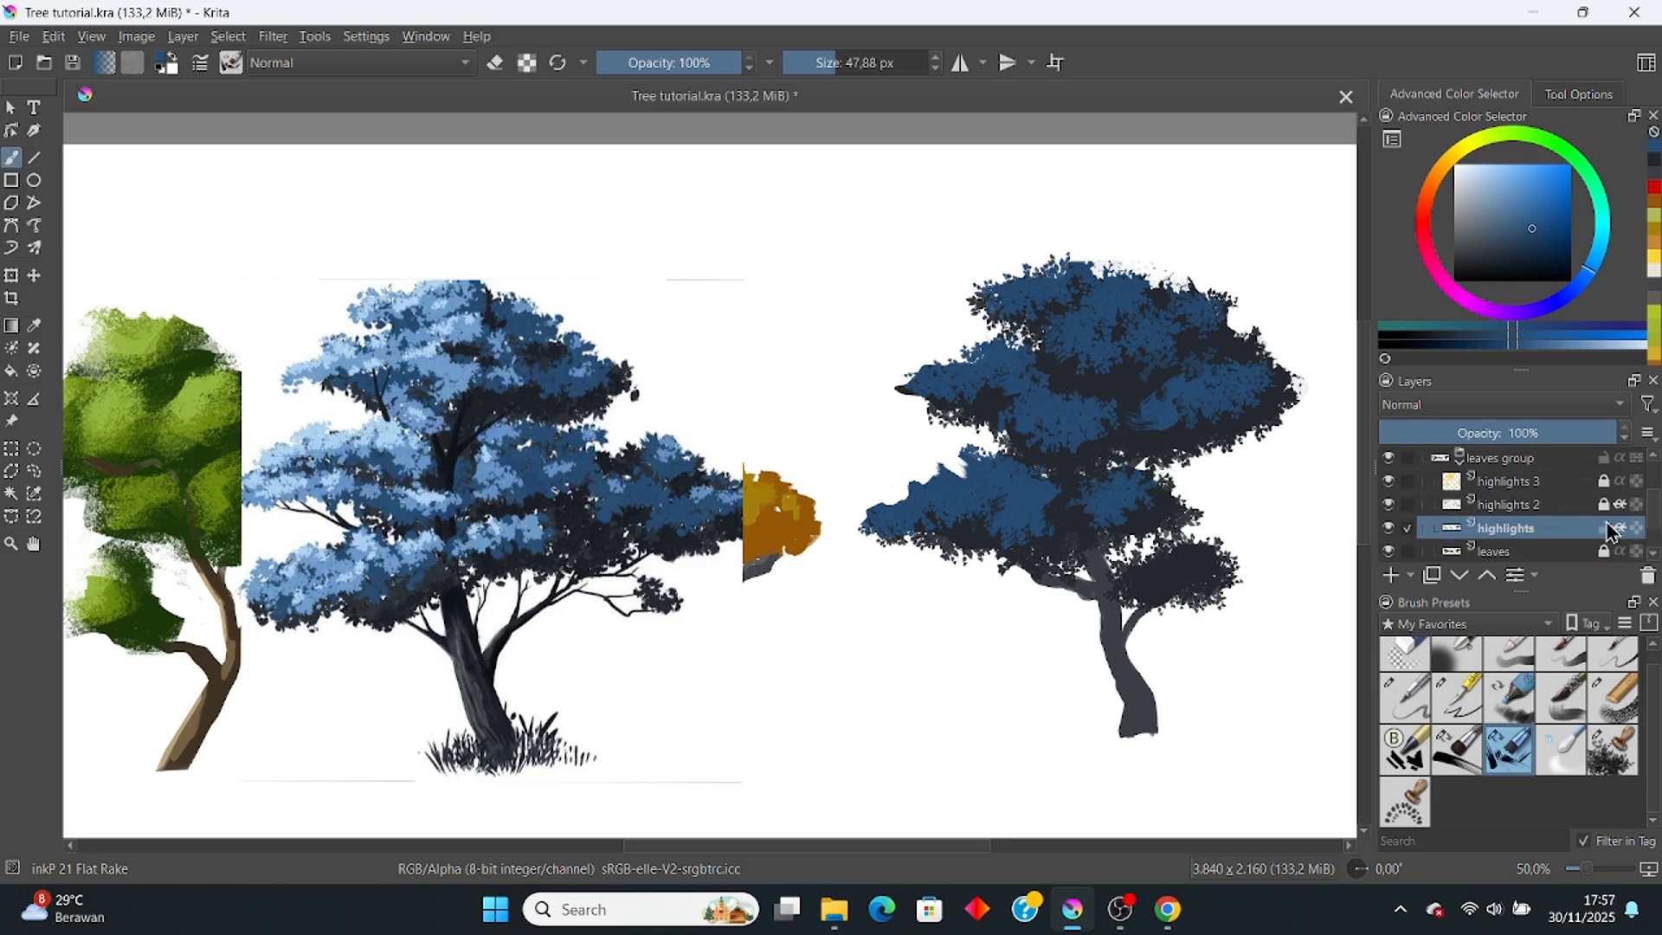
Step: Show and select the highlights 2 layer, then sample light blue from the middle reference tree
left_click(1524, 505)
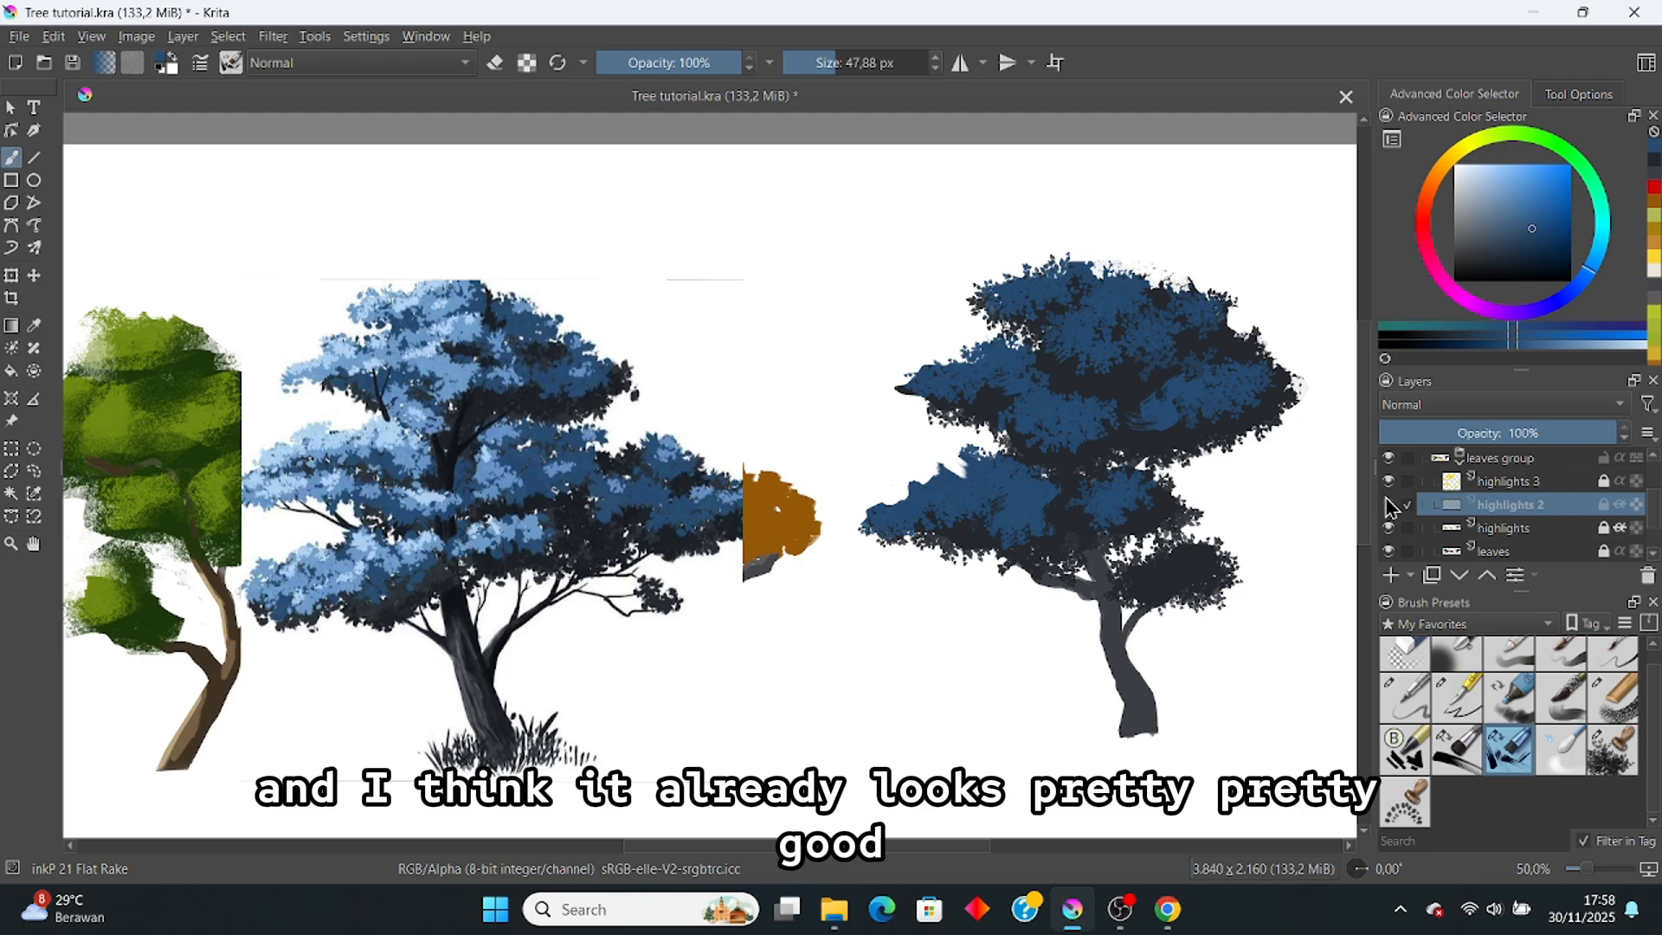
left_click(1388, 506)
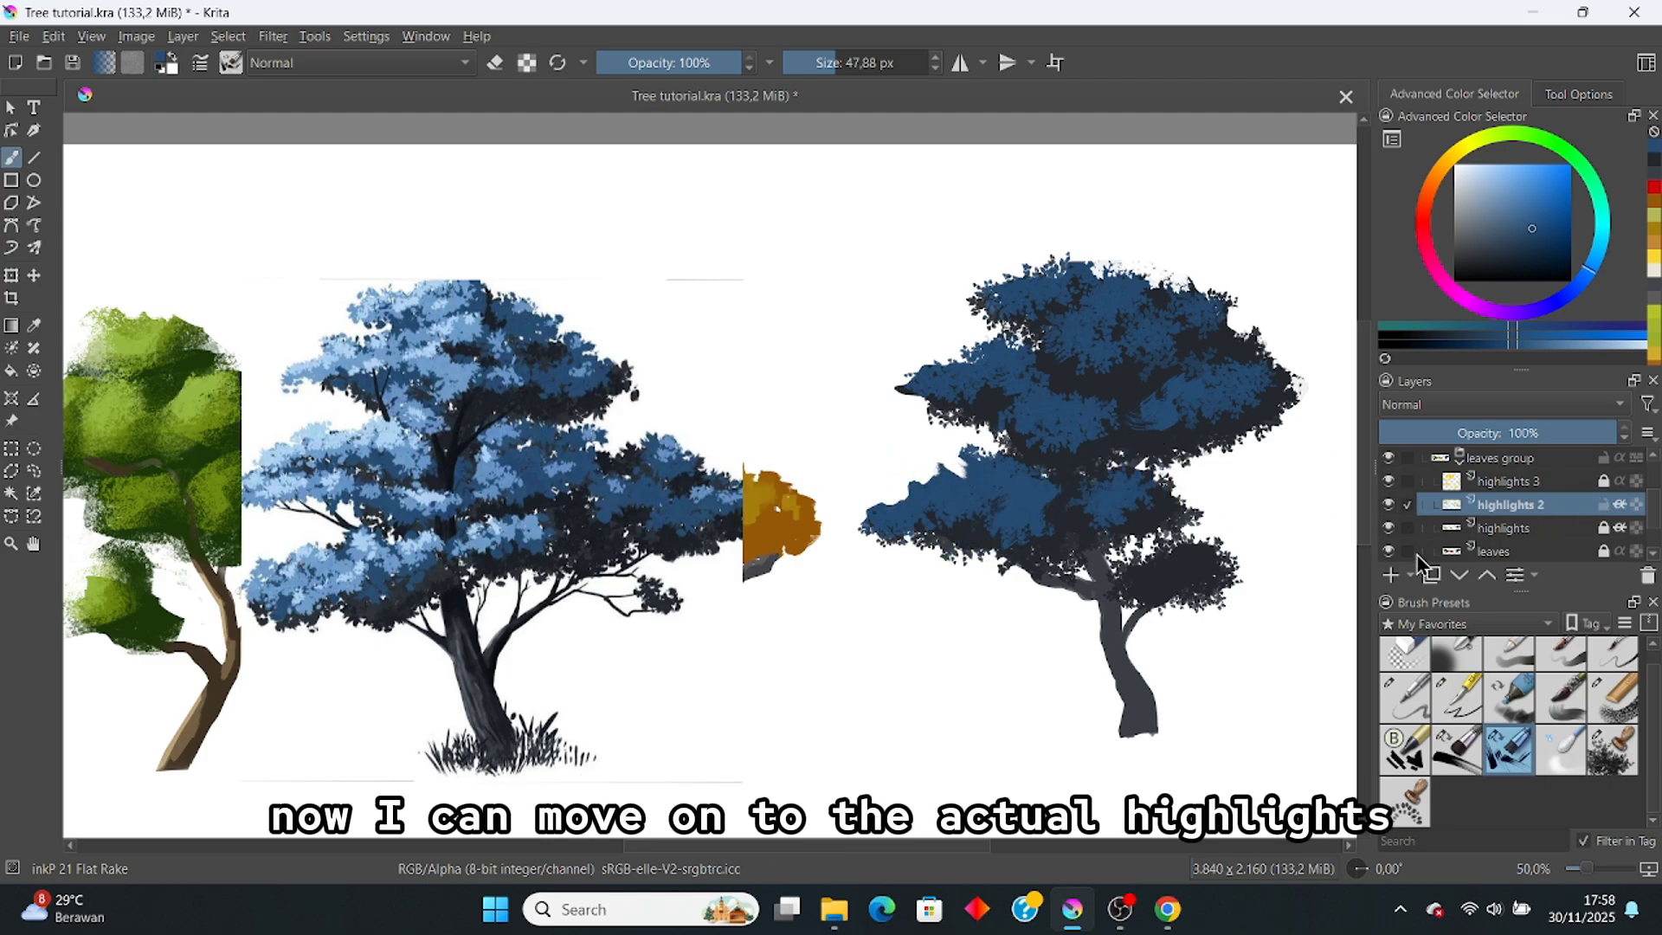
left_click(516, 468, "ctrl")
left_click(1612, 750)
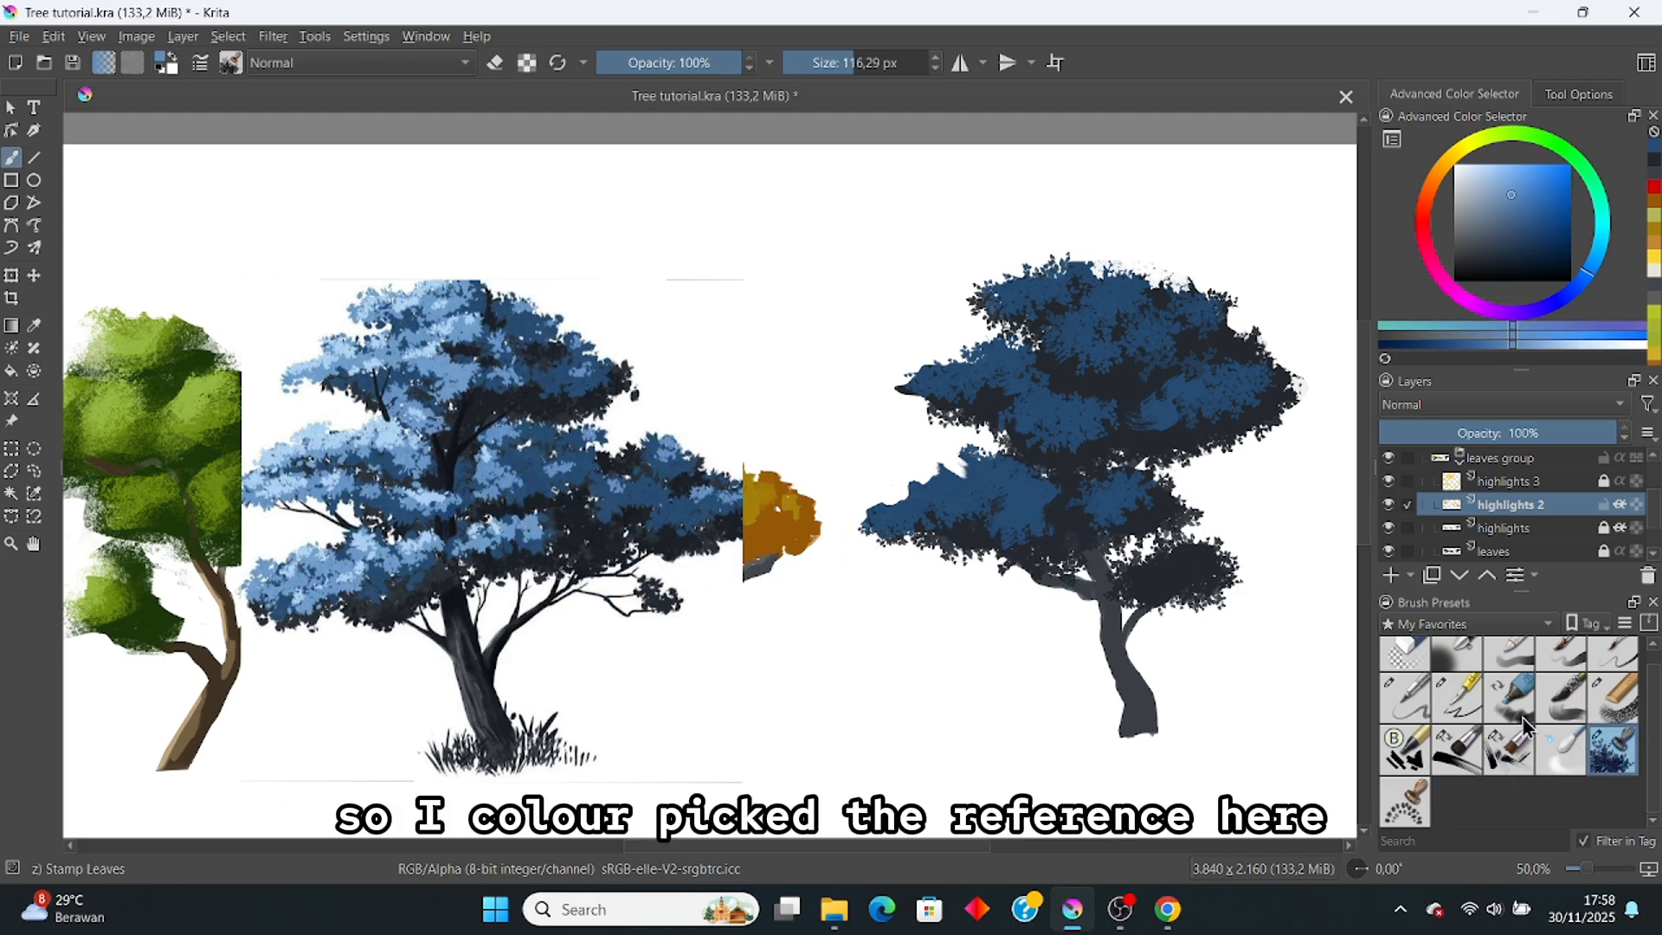
Step: Paint light-blue leaves on the right tree's lower-left and upper-left foliage
mouse_move(927, 485)
left_mouse_down()
mouse_move(883, 505)
mouse_move(902, 480)
mouse_move(974, 461)
mouse_move(959, 483)
mouse_move(982, 472)
mouse_move(1016, 491)
mouse_move(987, 498)
mouse_move(1043, 498)
mouse_move(1014, 500)
mouse_move(1034, 494)
mouse_move(965, 461)
mouse_move(1019, 460)
left_mouse_up()
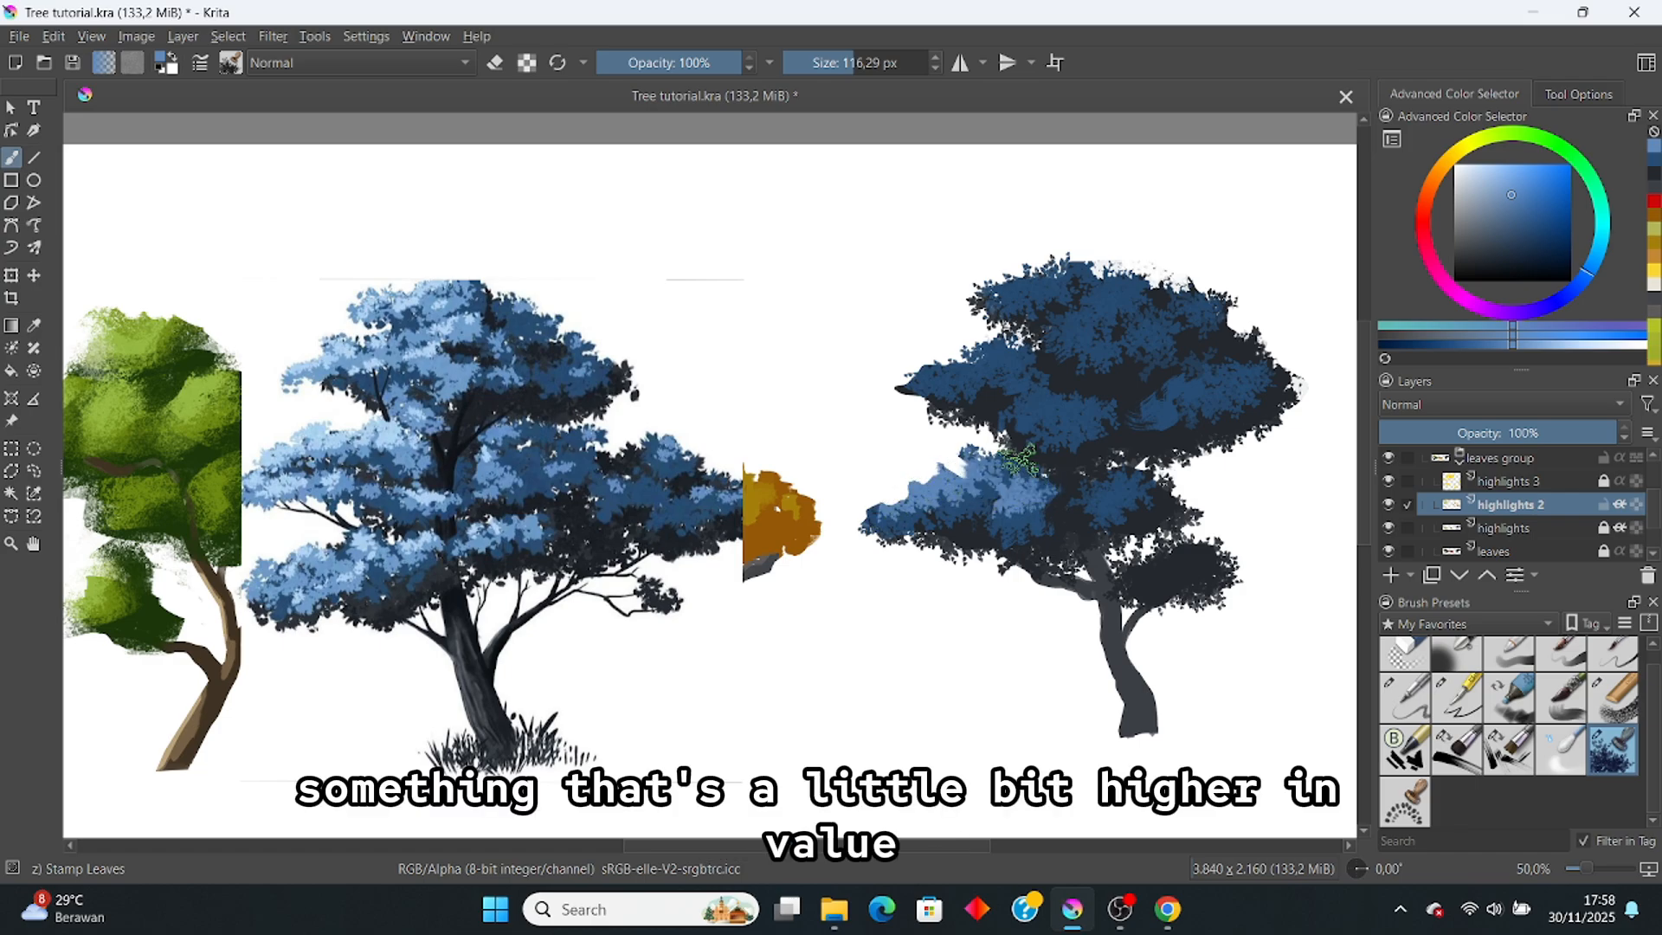
left_click(1511, 751)
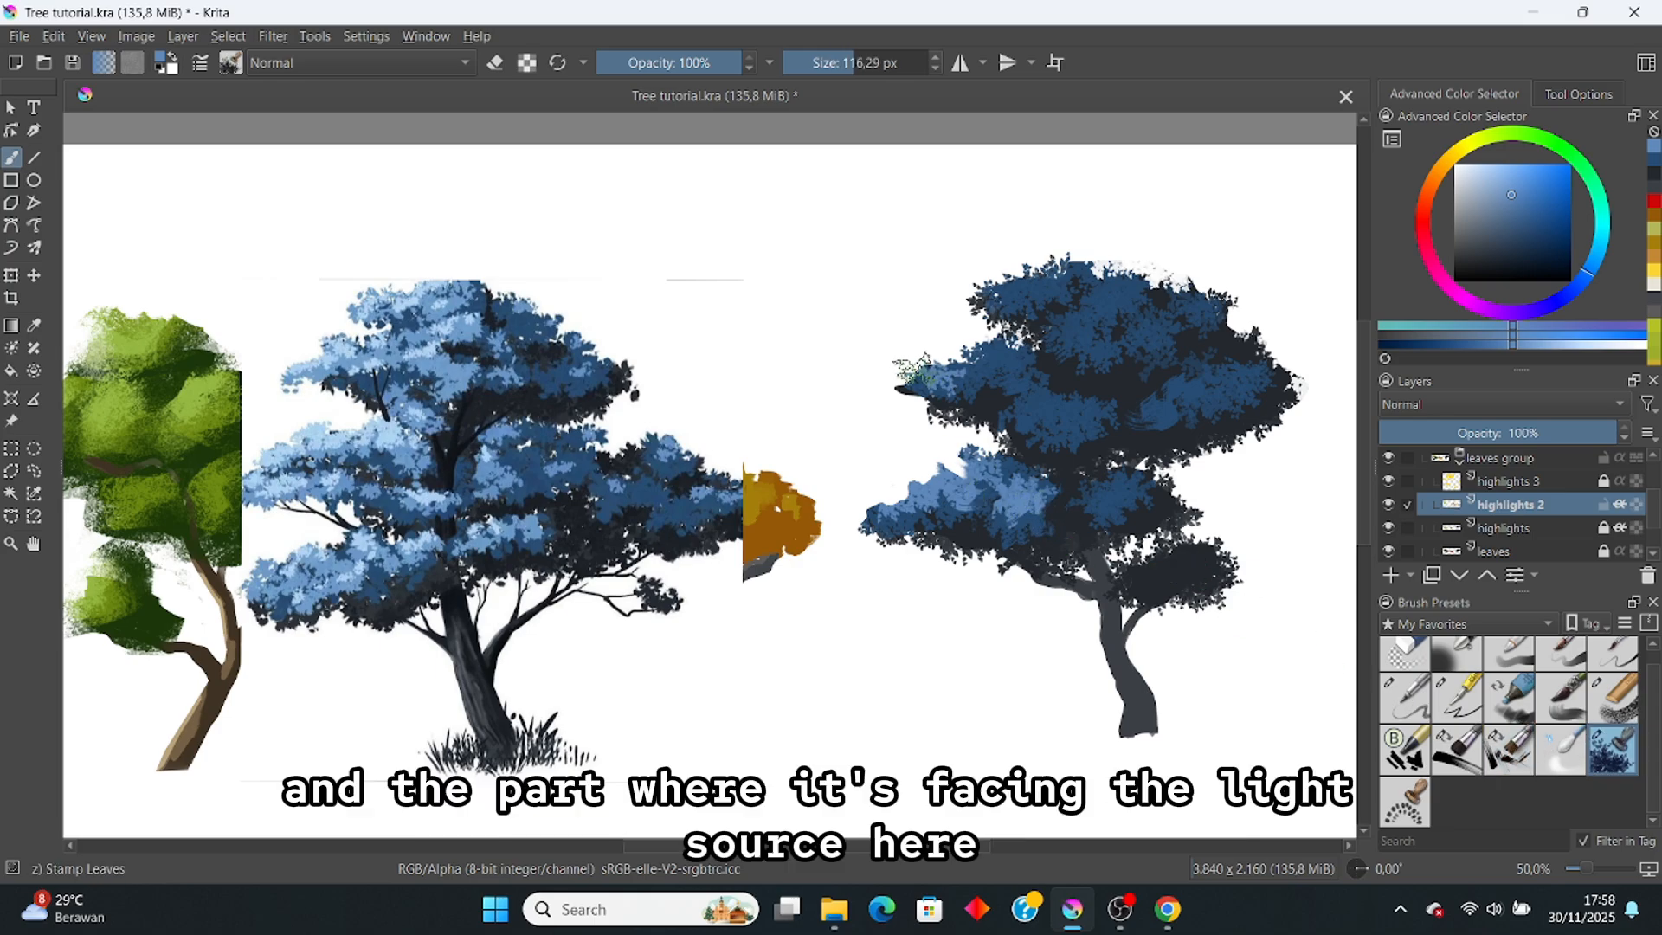
left_click_drag(916, 371, 968, 379)
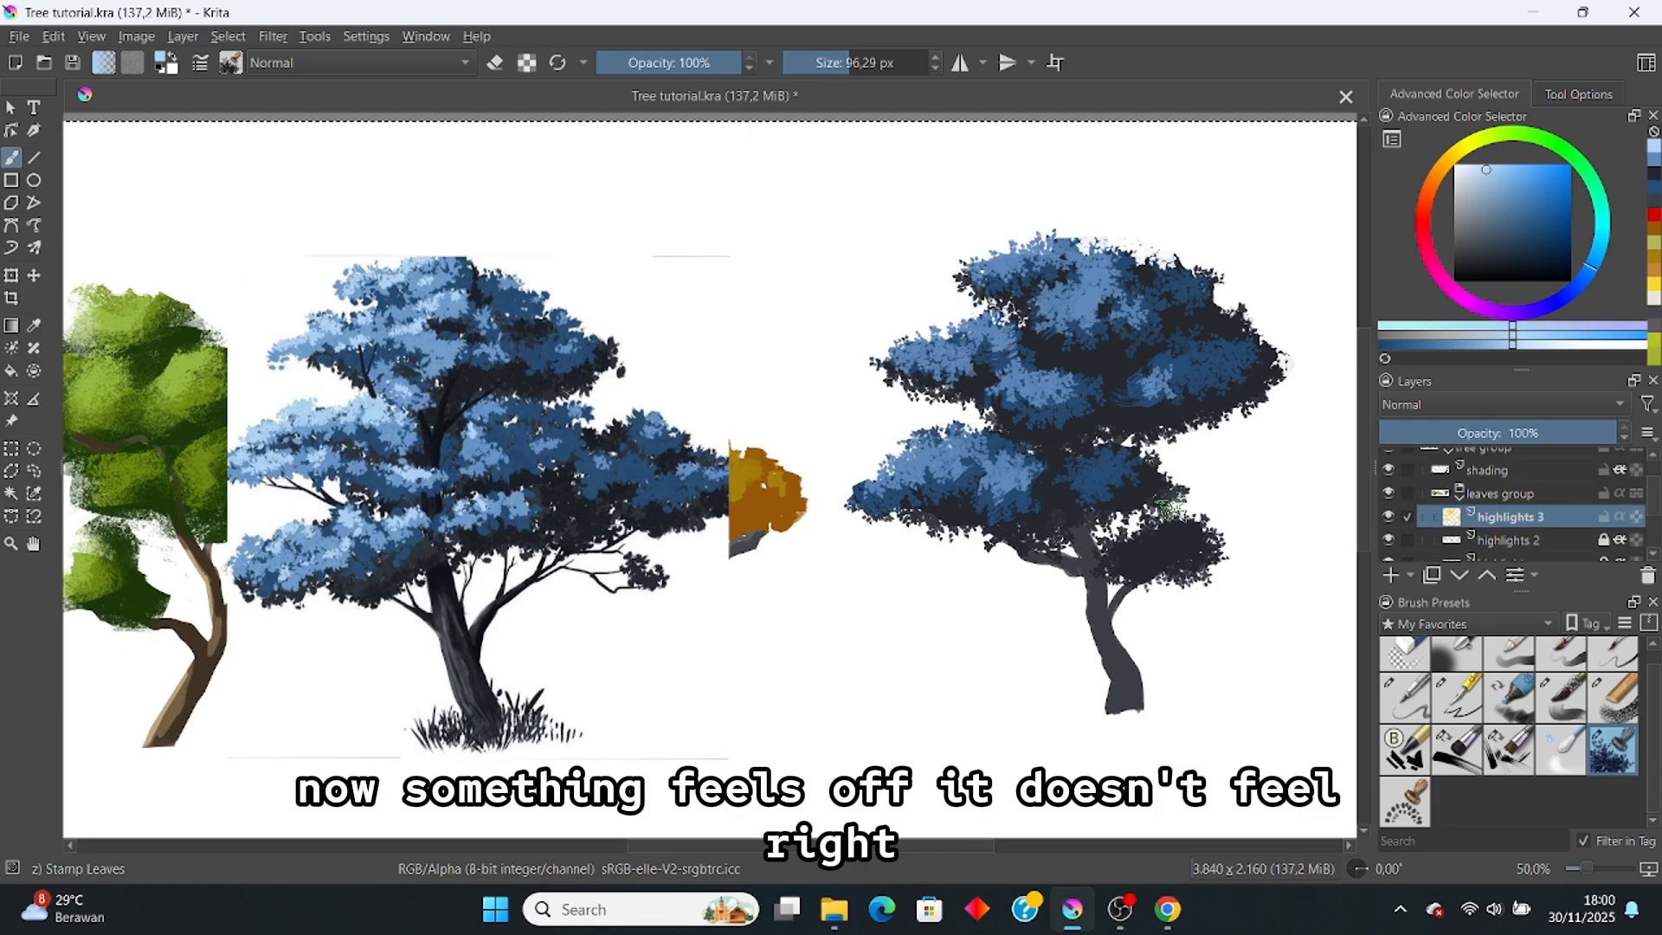
Step: Recentre the view on the trees and save the painting
scroll(1048, 407, "down", 2)
scroll(1057, 433, "up", 2)
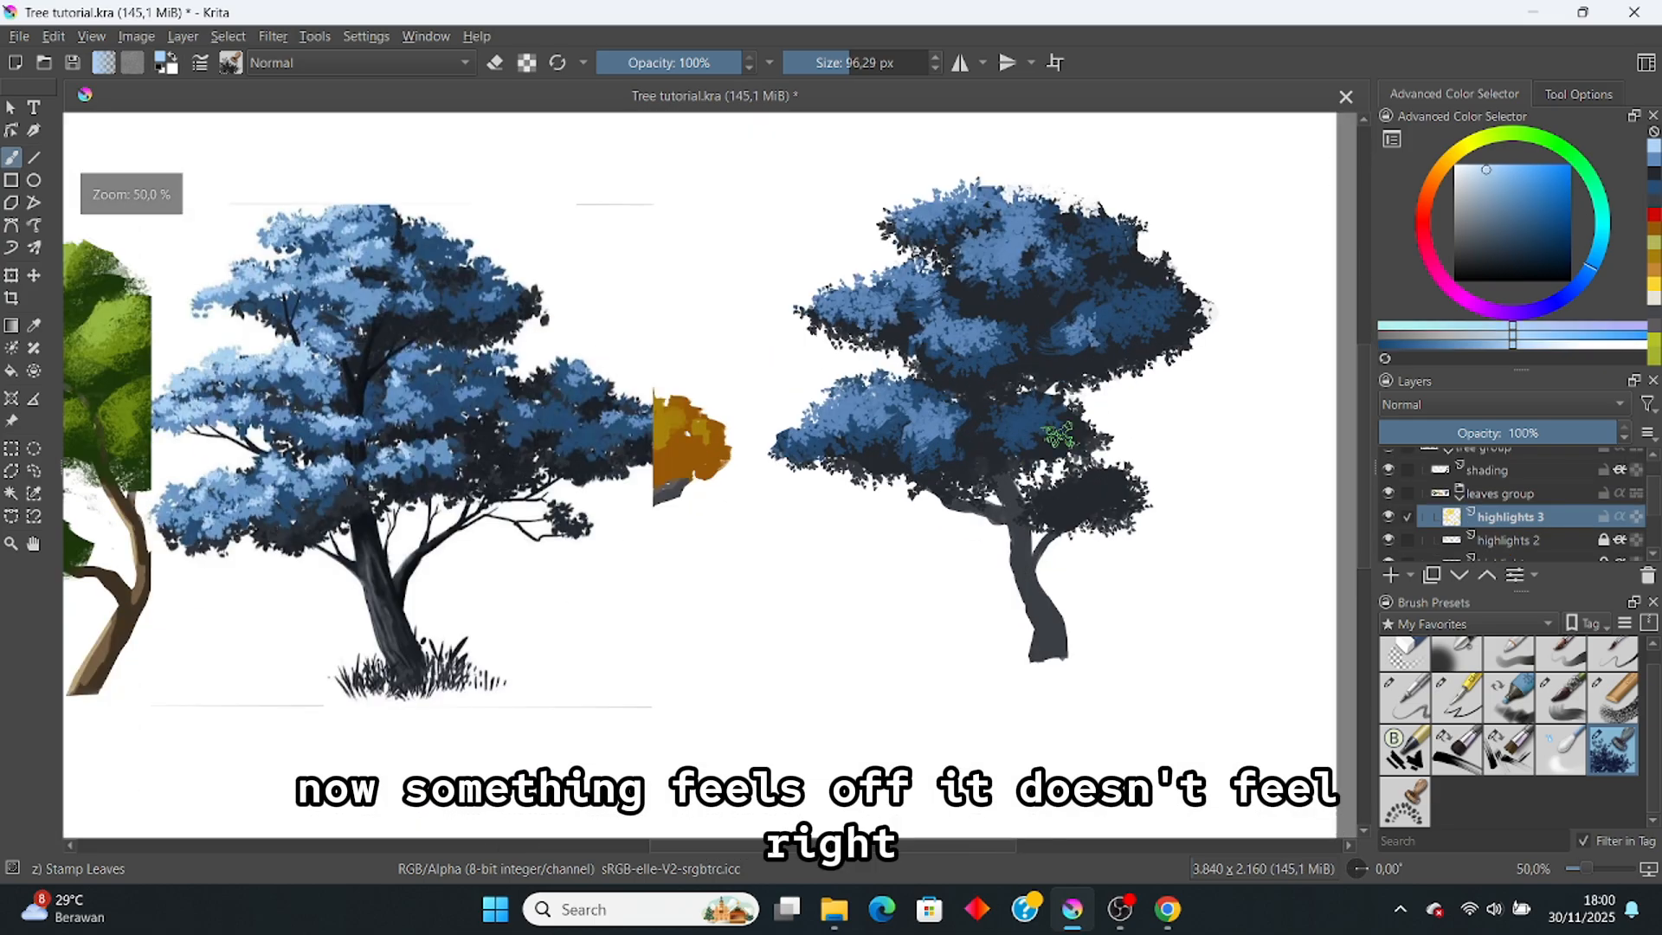
left_click_drag(1057, 442, 1089, 450)
key("ctrl+s")
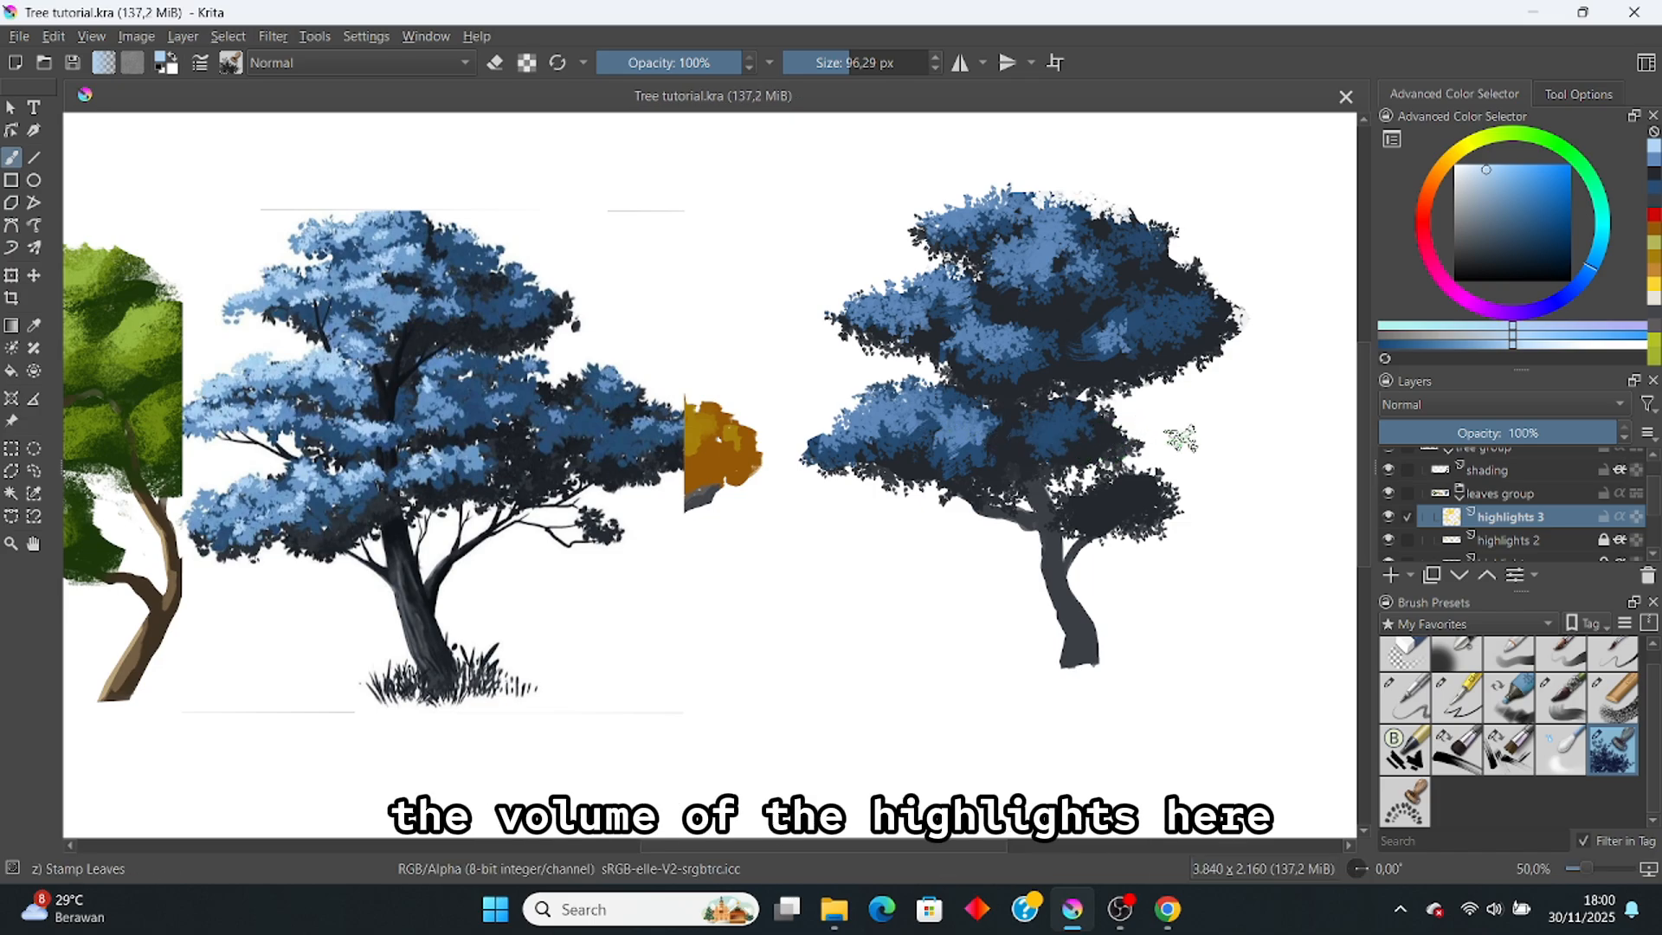
Step: Lock highlights 3, then stamp slightly darker blue leaves on the upper-right foliage on highlights 2
left_click(1603, 518)
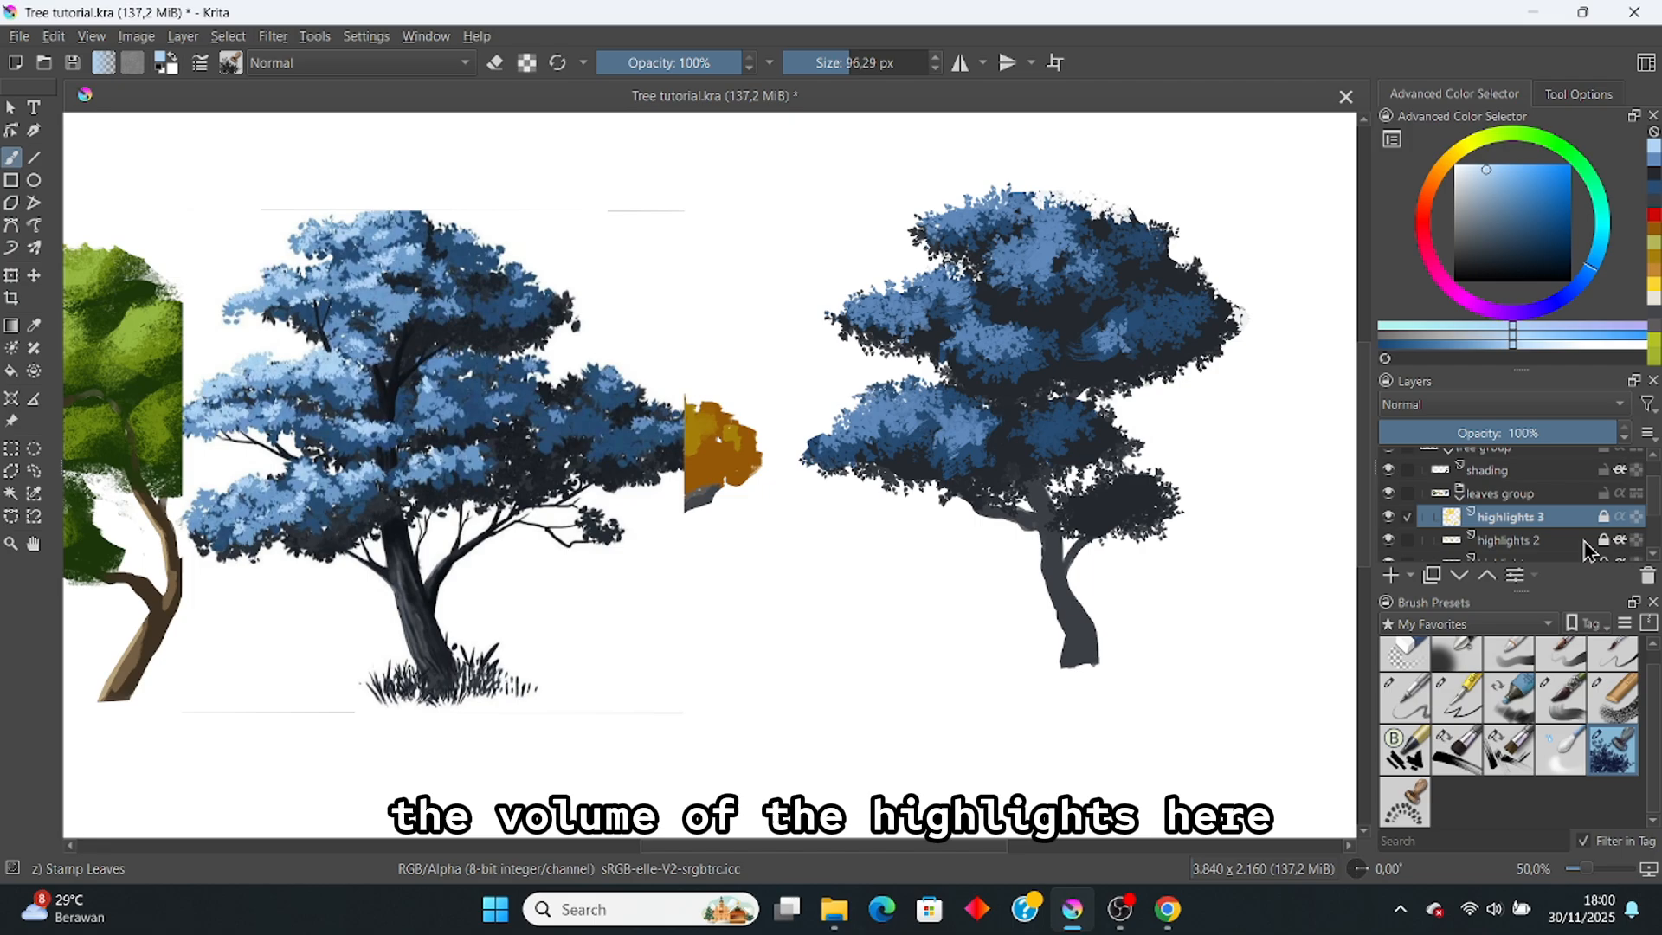
left_click(1585, 542)
left_click(1047, 388, "ctrl")
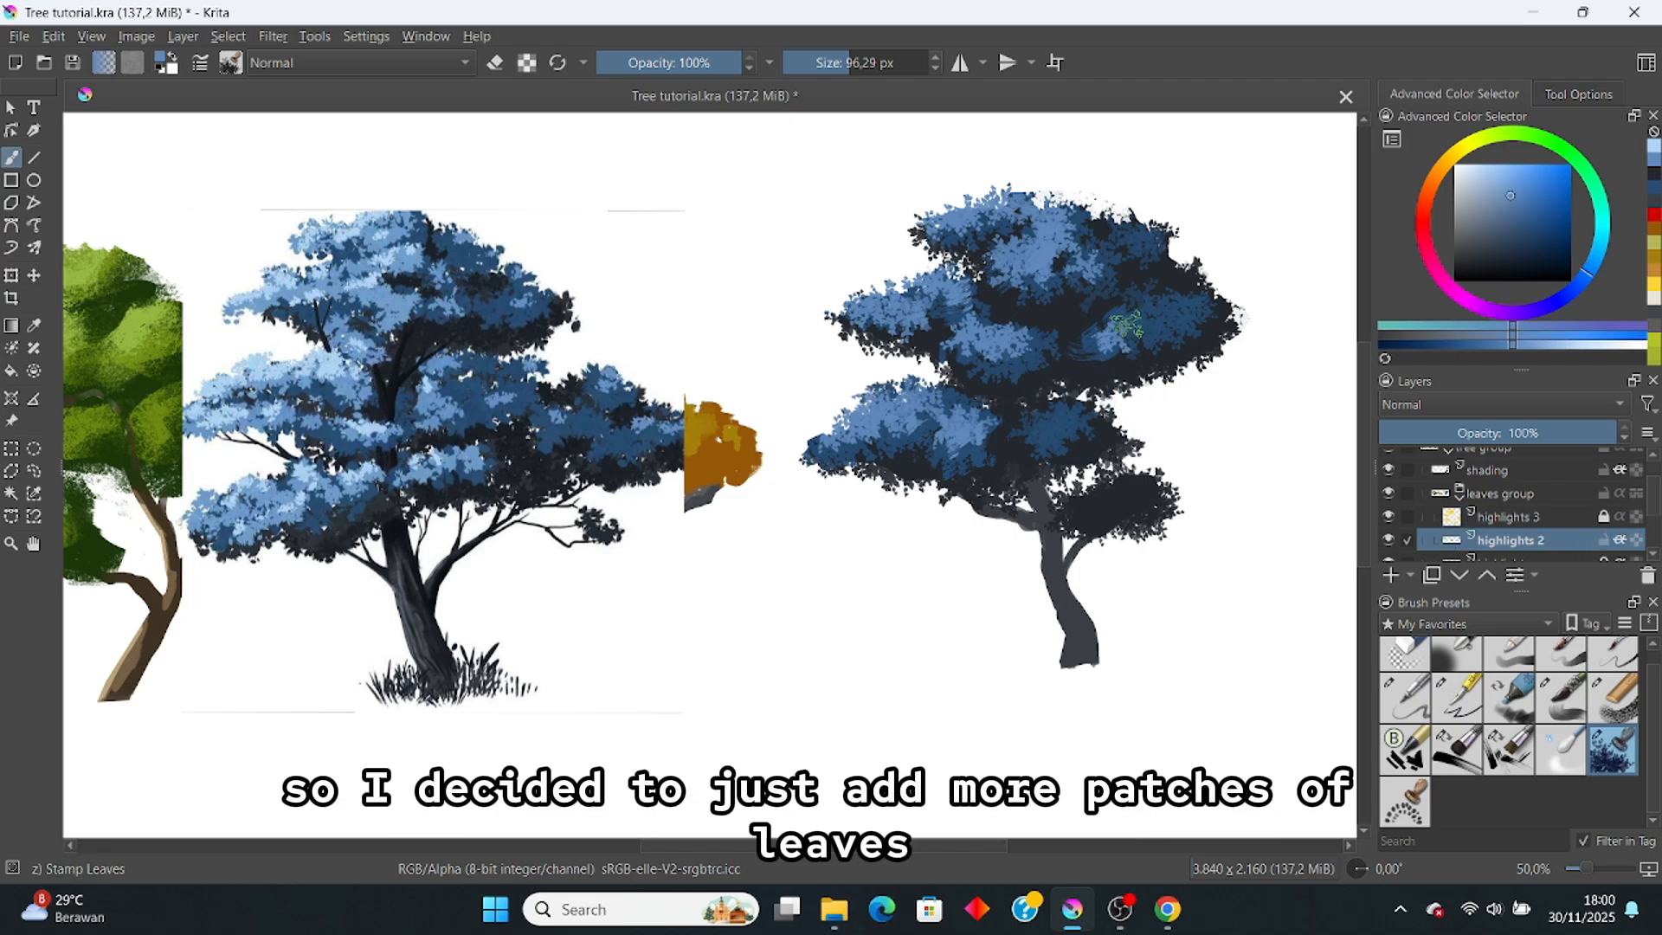
mouse_move(1126, 319)
left_mouse_down()
mouse_move(1151, 325)
mouse_move(1082, 336)
mouse_move(1110, 313)
left_mouse_up()
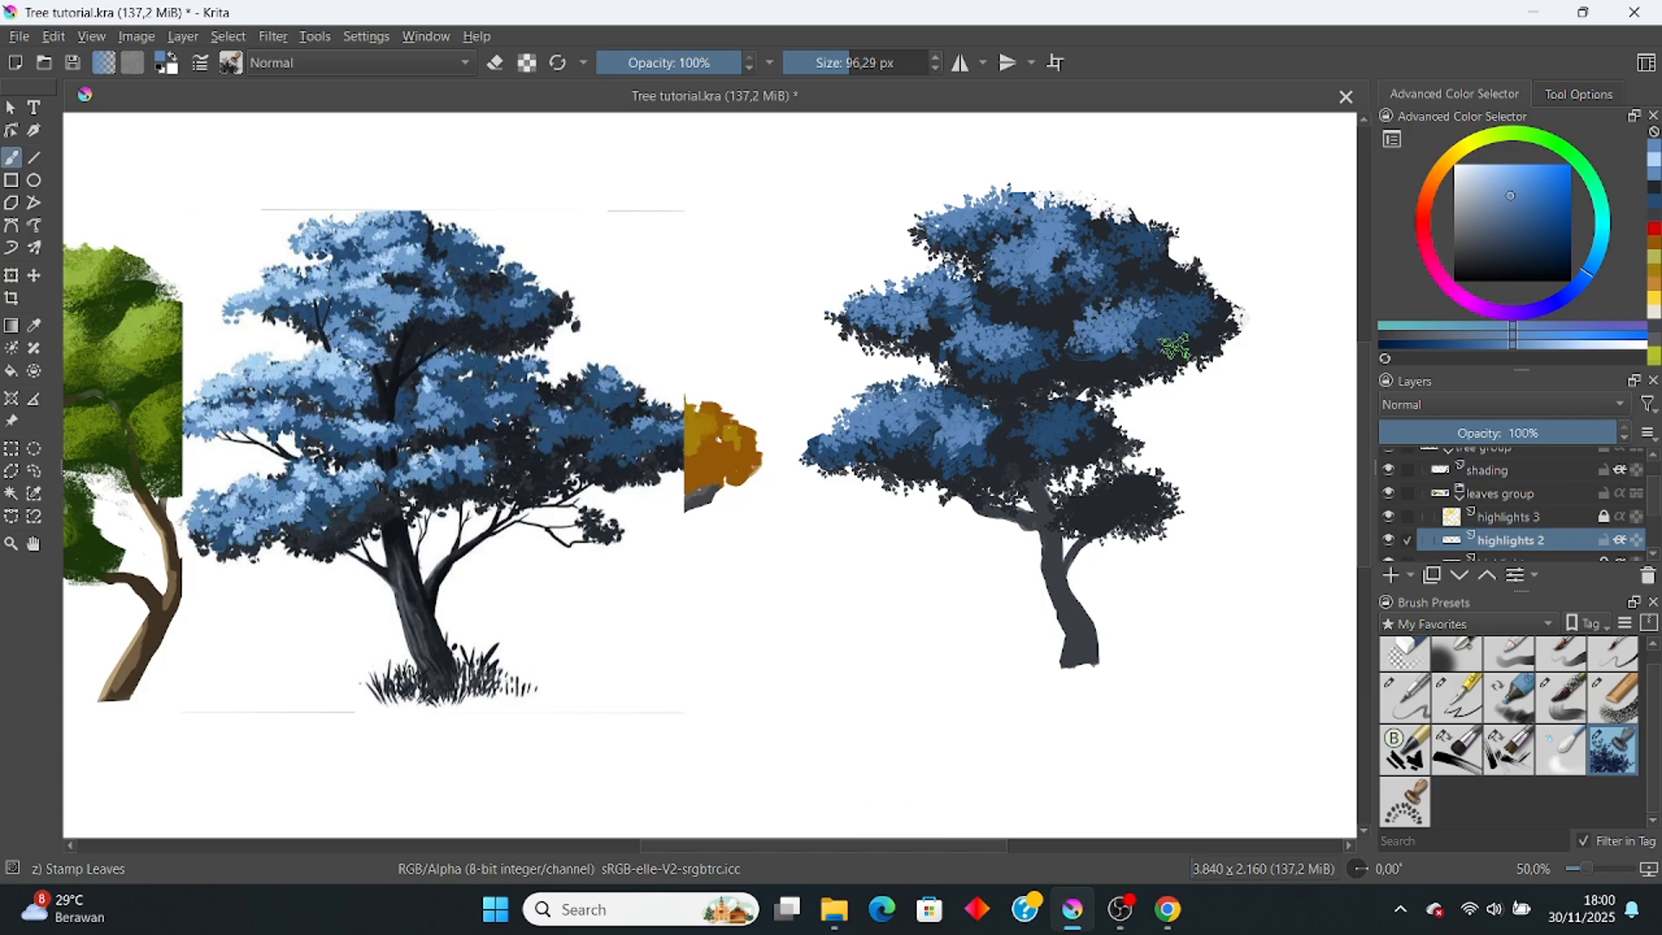
key("e")
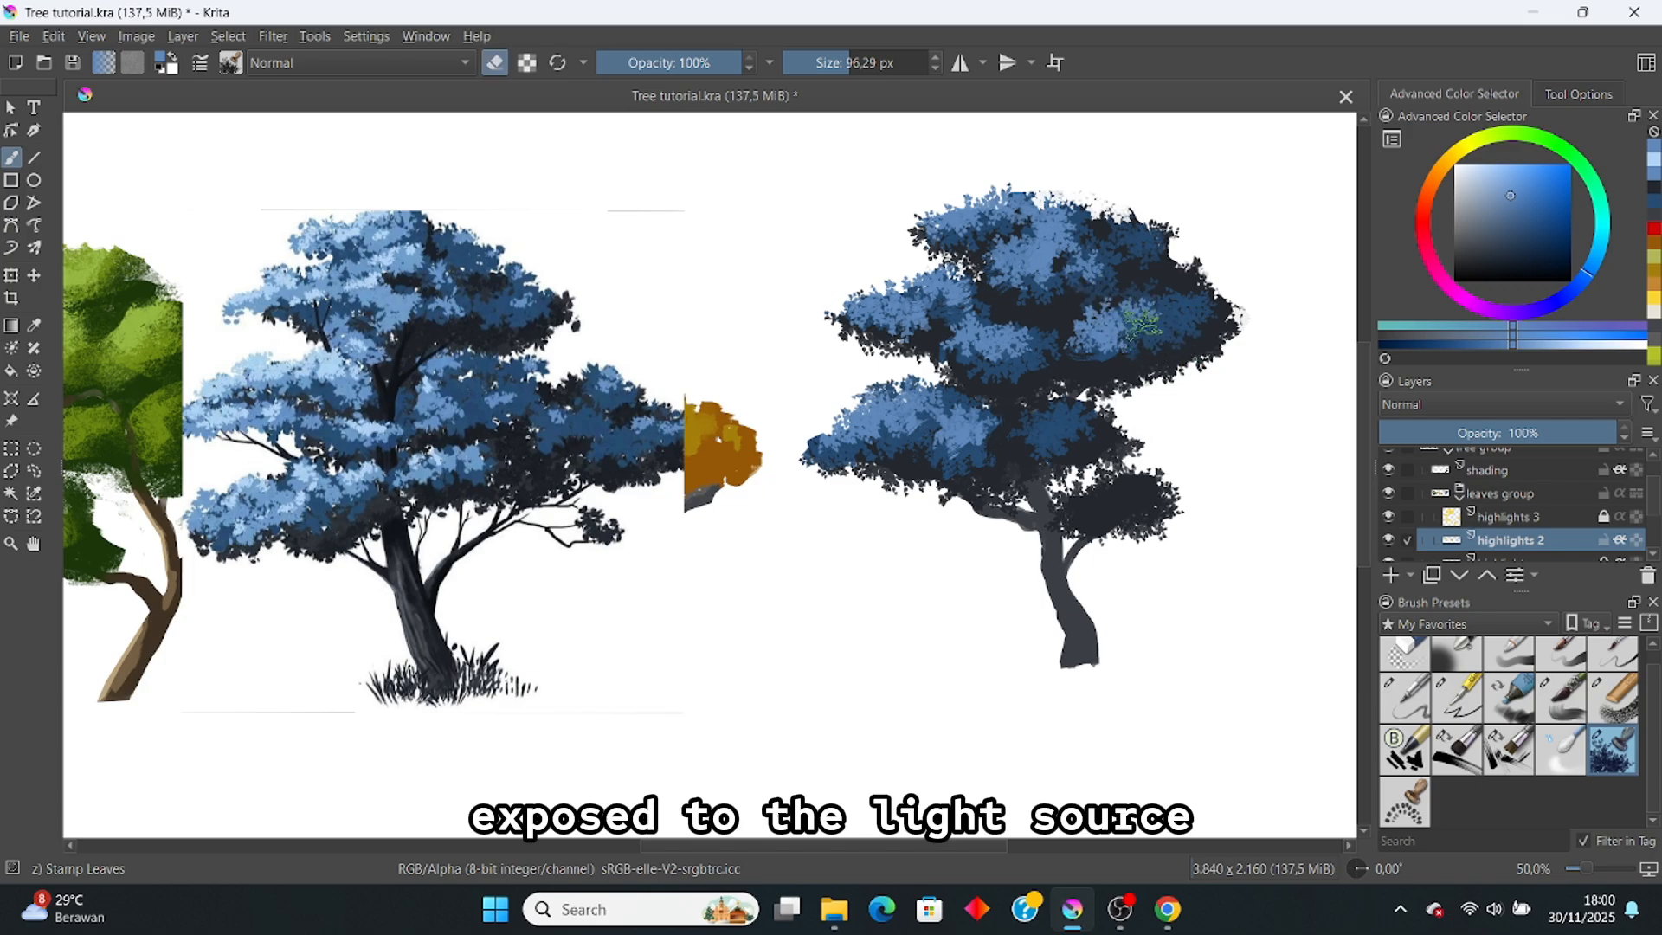
key("e")
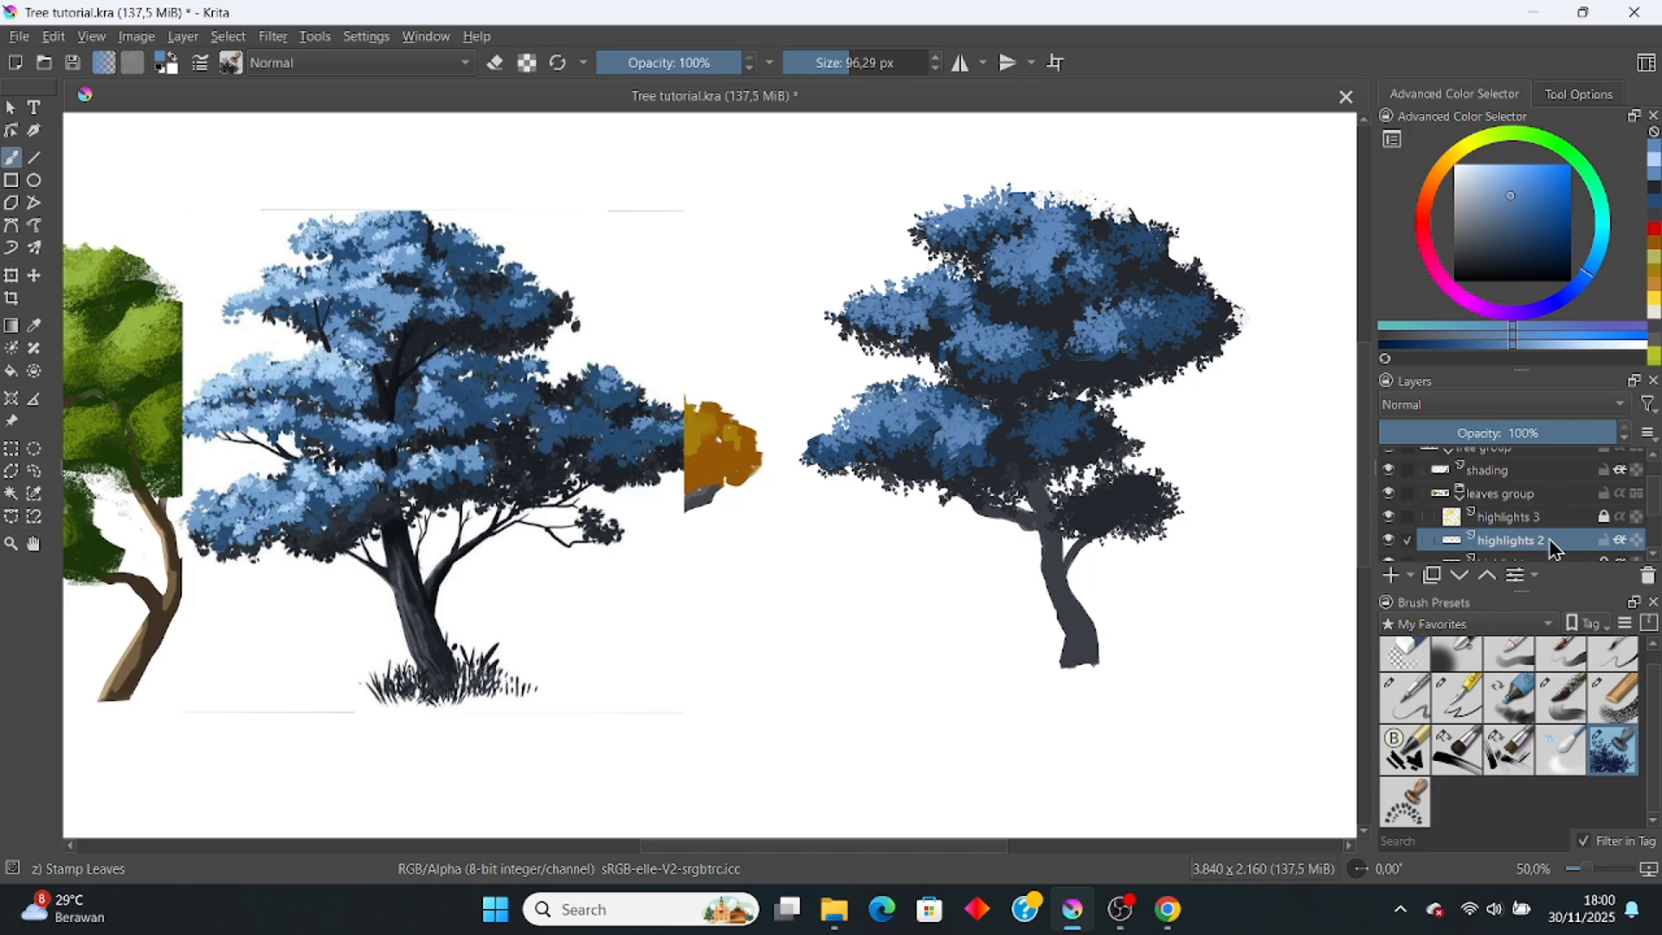
Step: On highlights 3, sample the middle tree's light blue and undo a stray leaf patch
left_click(1508, 517)
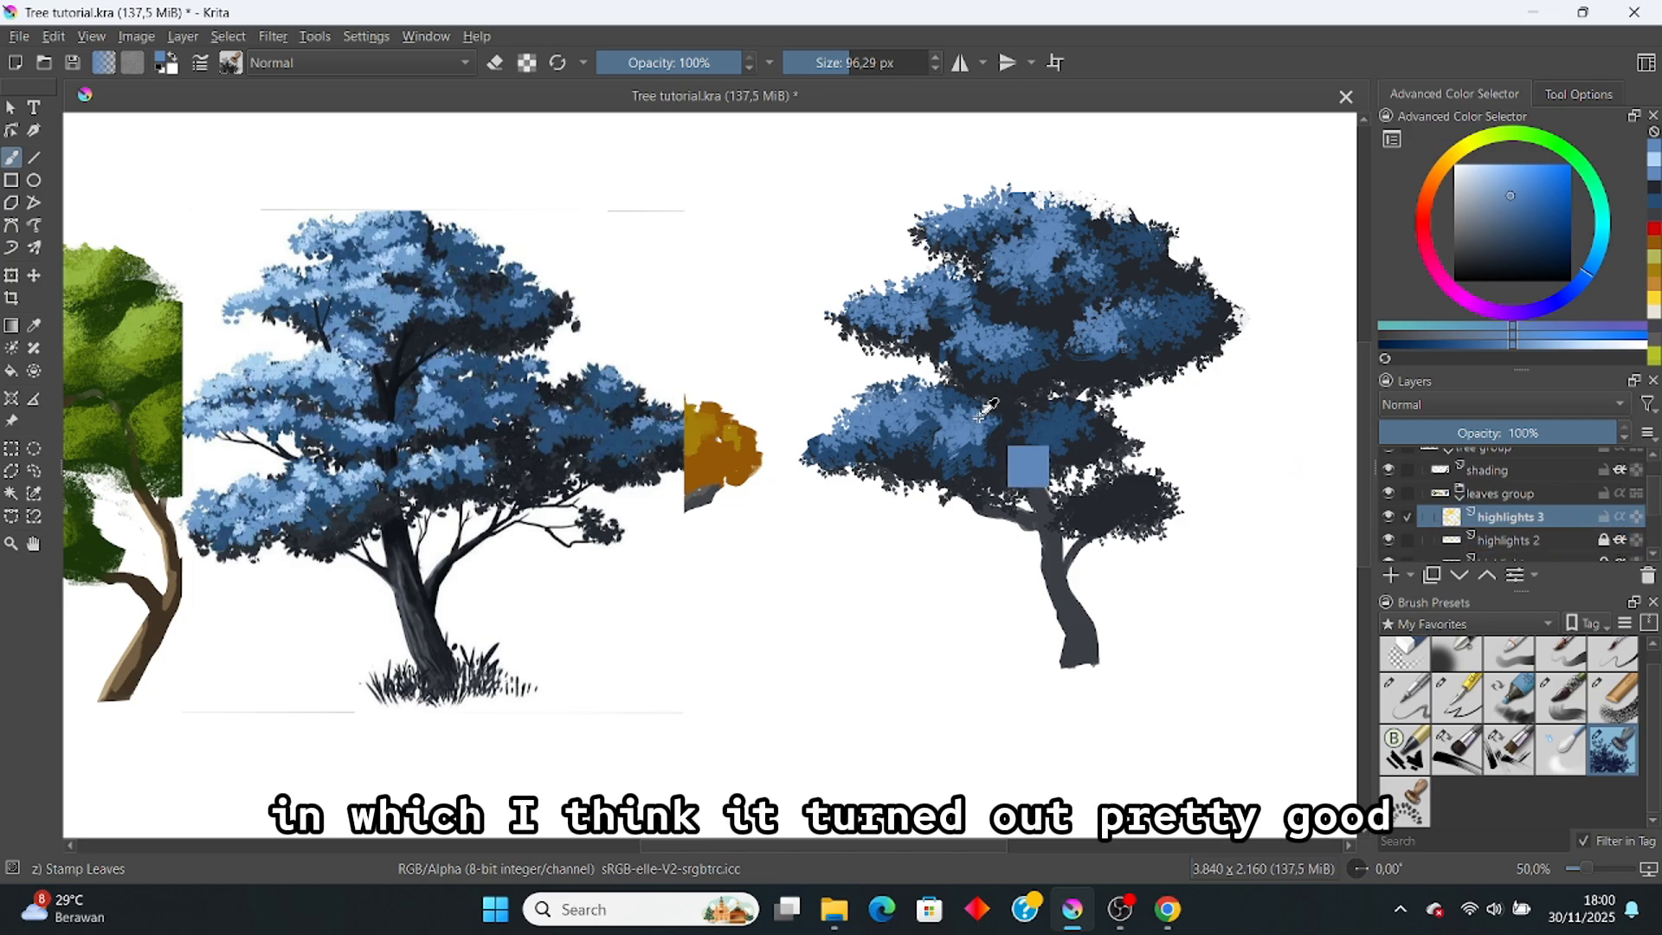
left_click(360, 283, "ctrl")
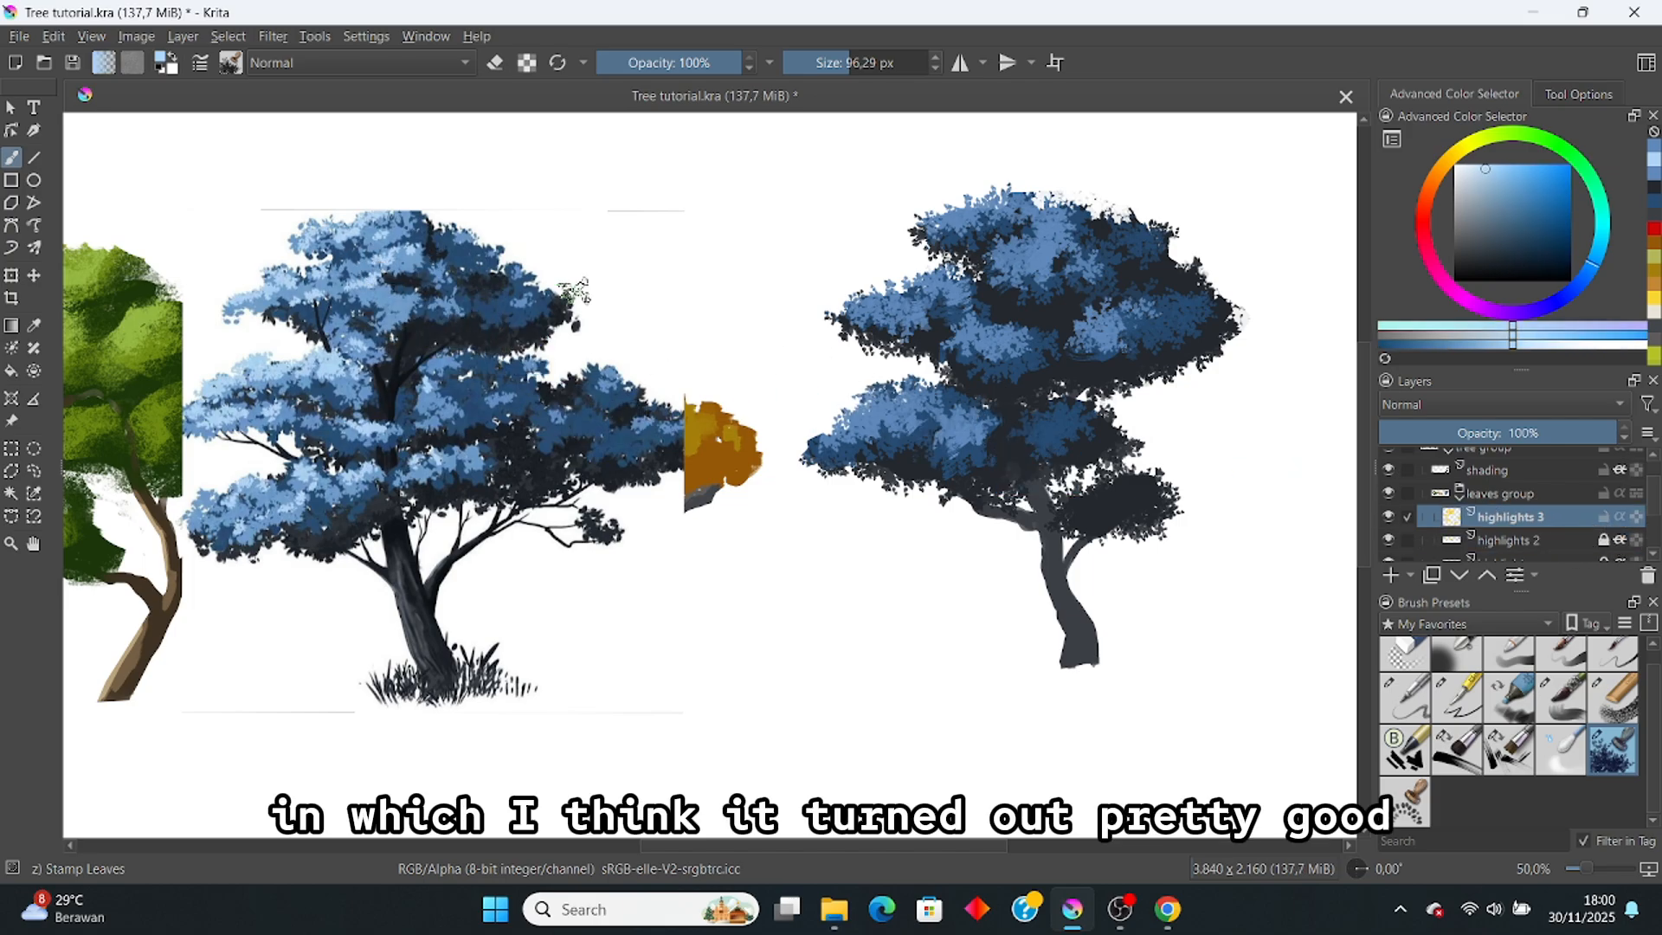
mouse_move(935, 306)
left_mouse_down()
mouse_move(883, 281)
mouse_move(866, 296)
left_mouse_up()
key("ctrl+z")
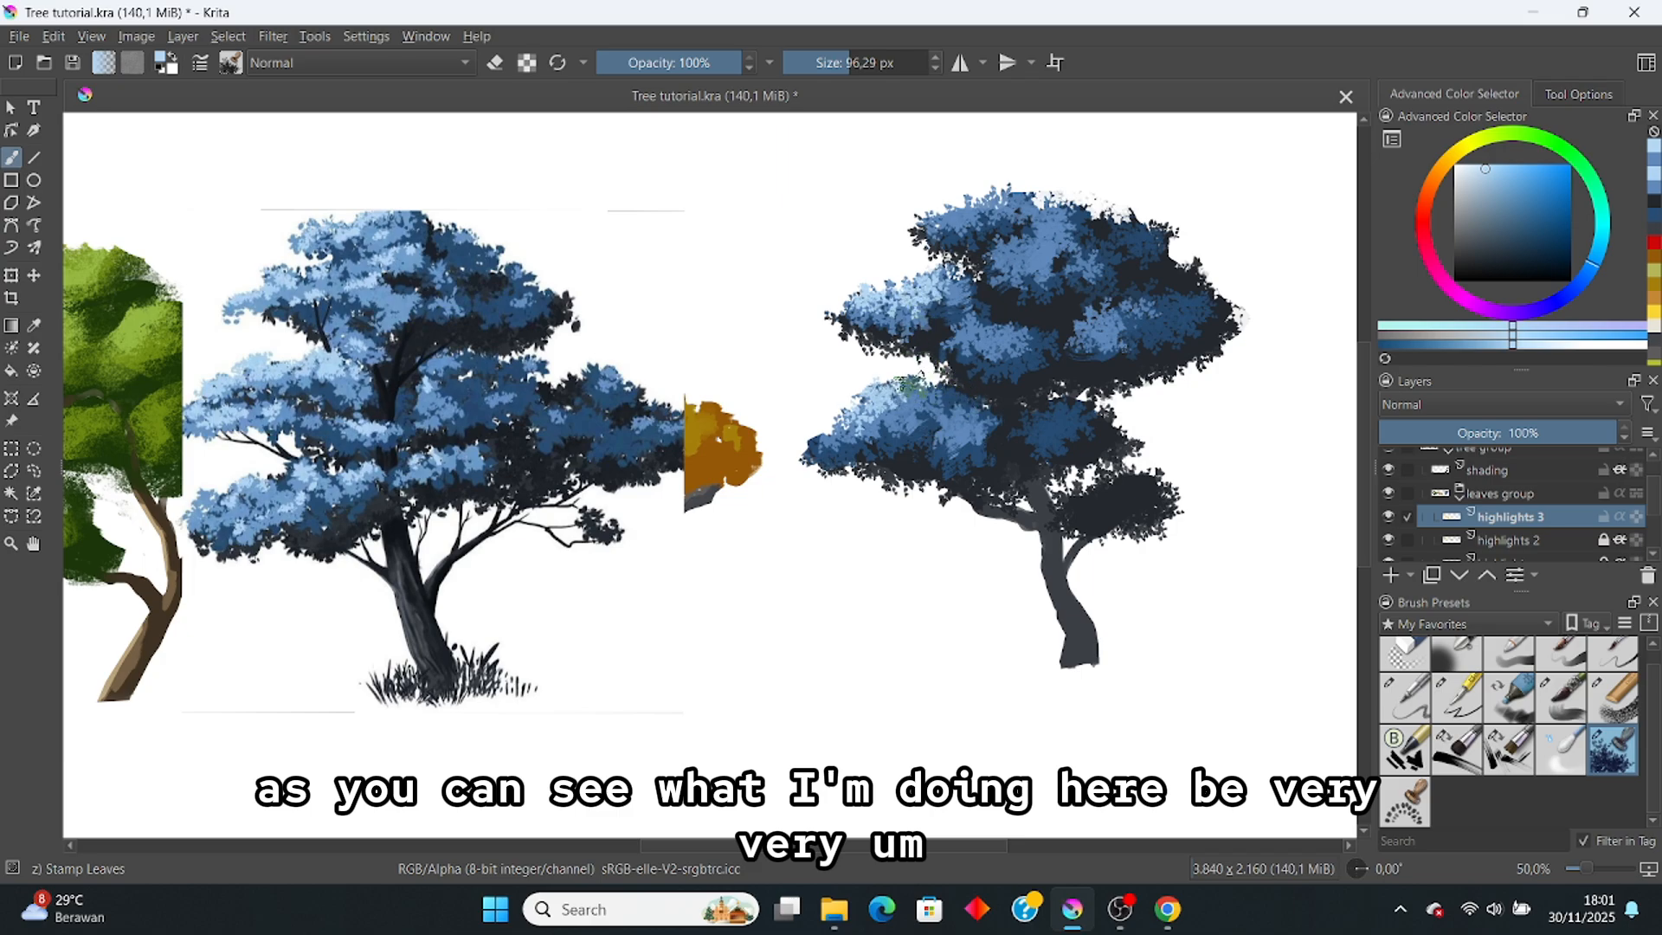
Step: Adjust the brush size between about 66 and 100 px, settling near 75 px, and sample foliage colour
left_click(847, 62)
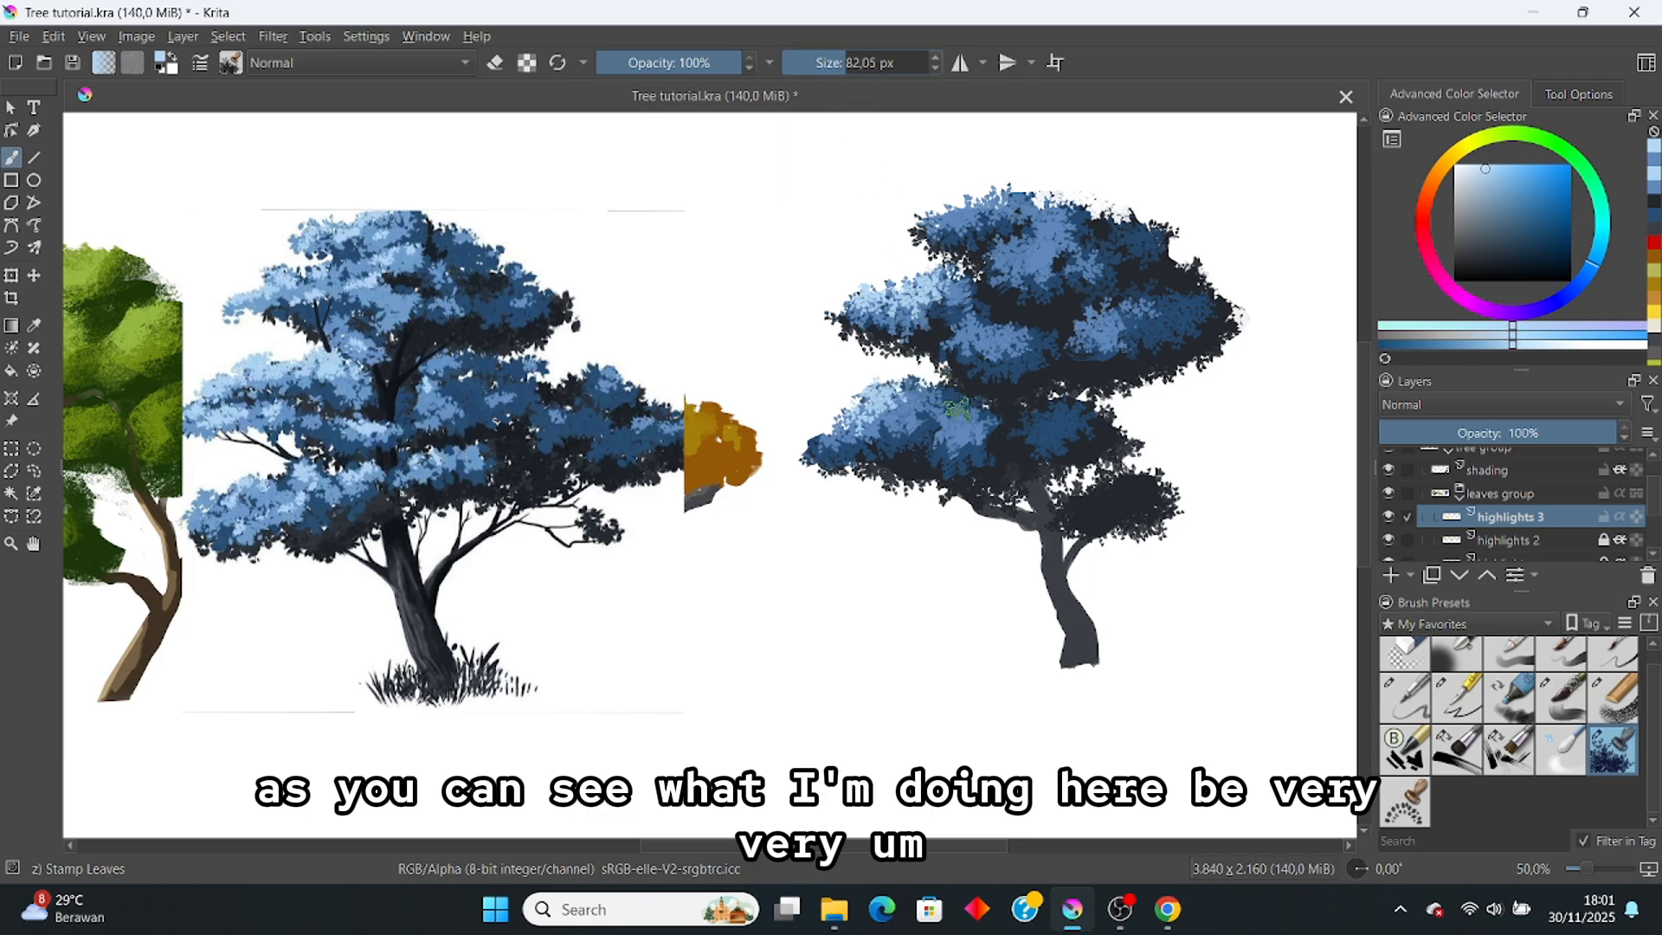
left_click_drag(848, 63, 838, 63)
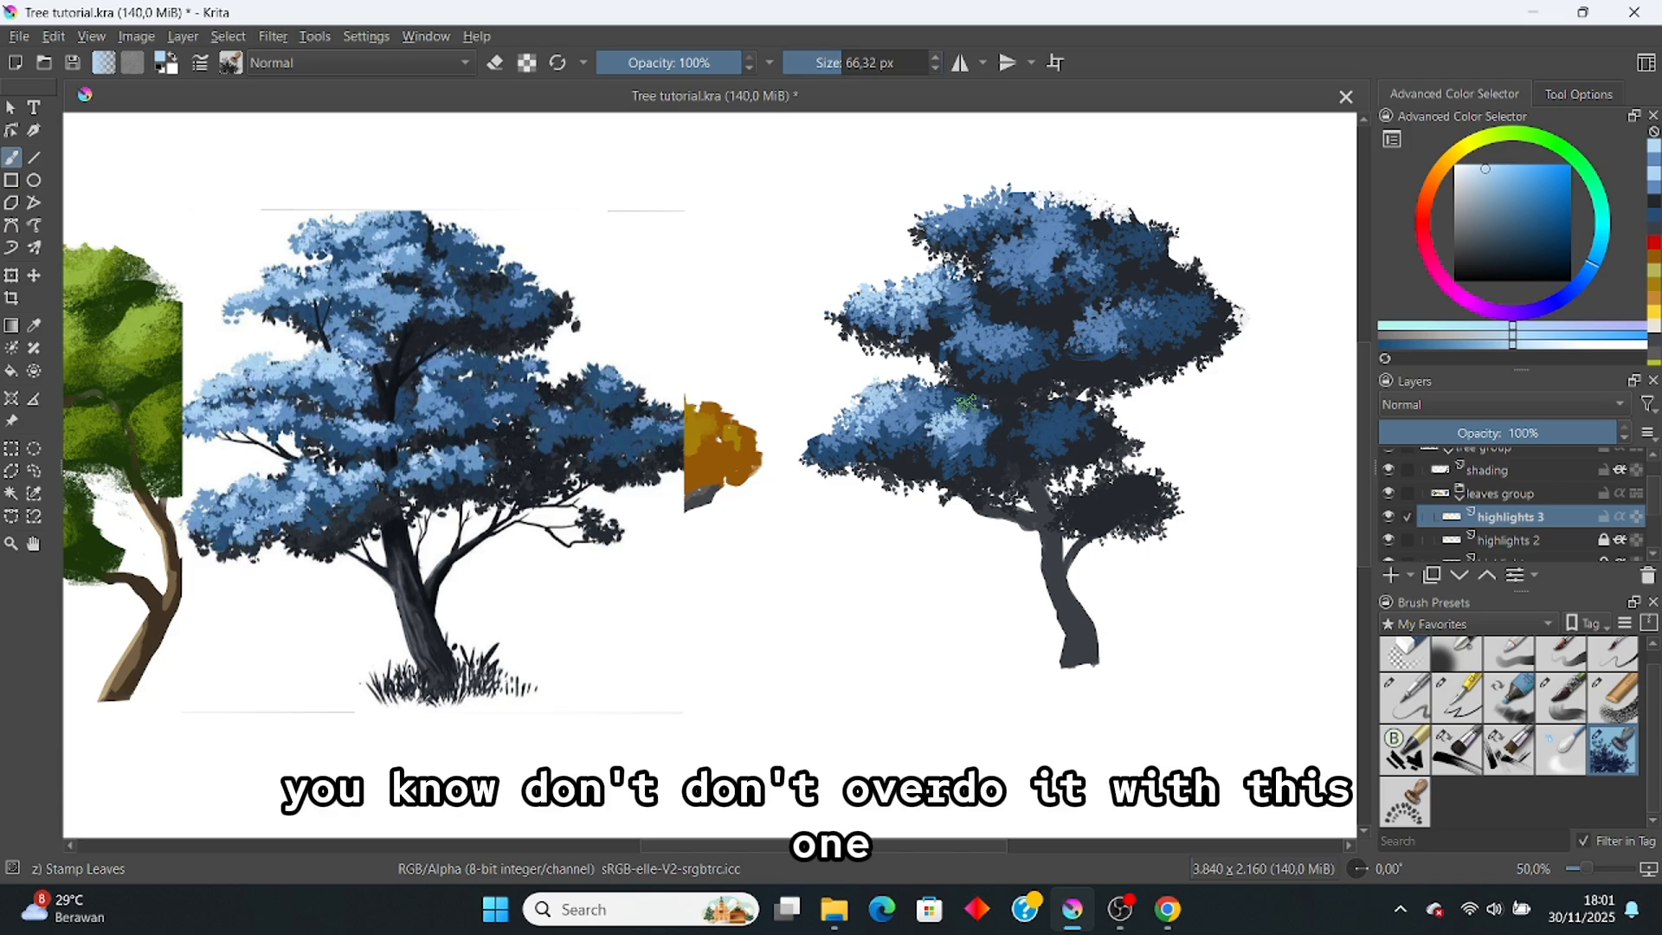
left_click(949, 411, "ctrl")
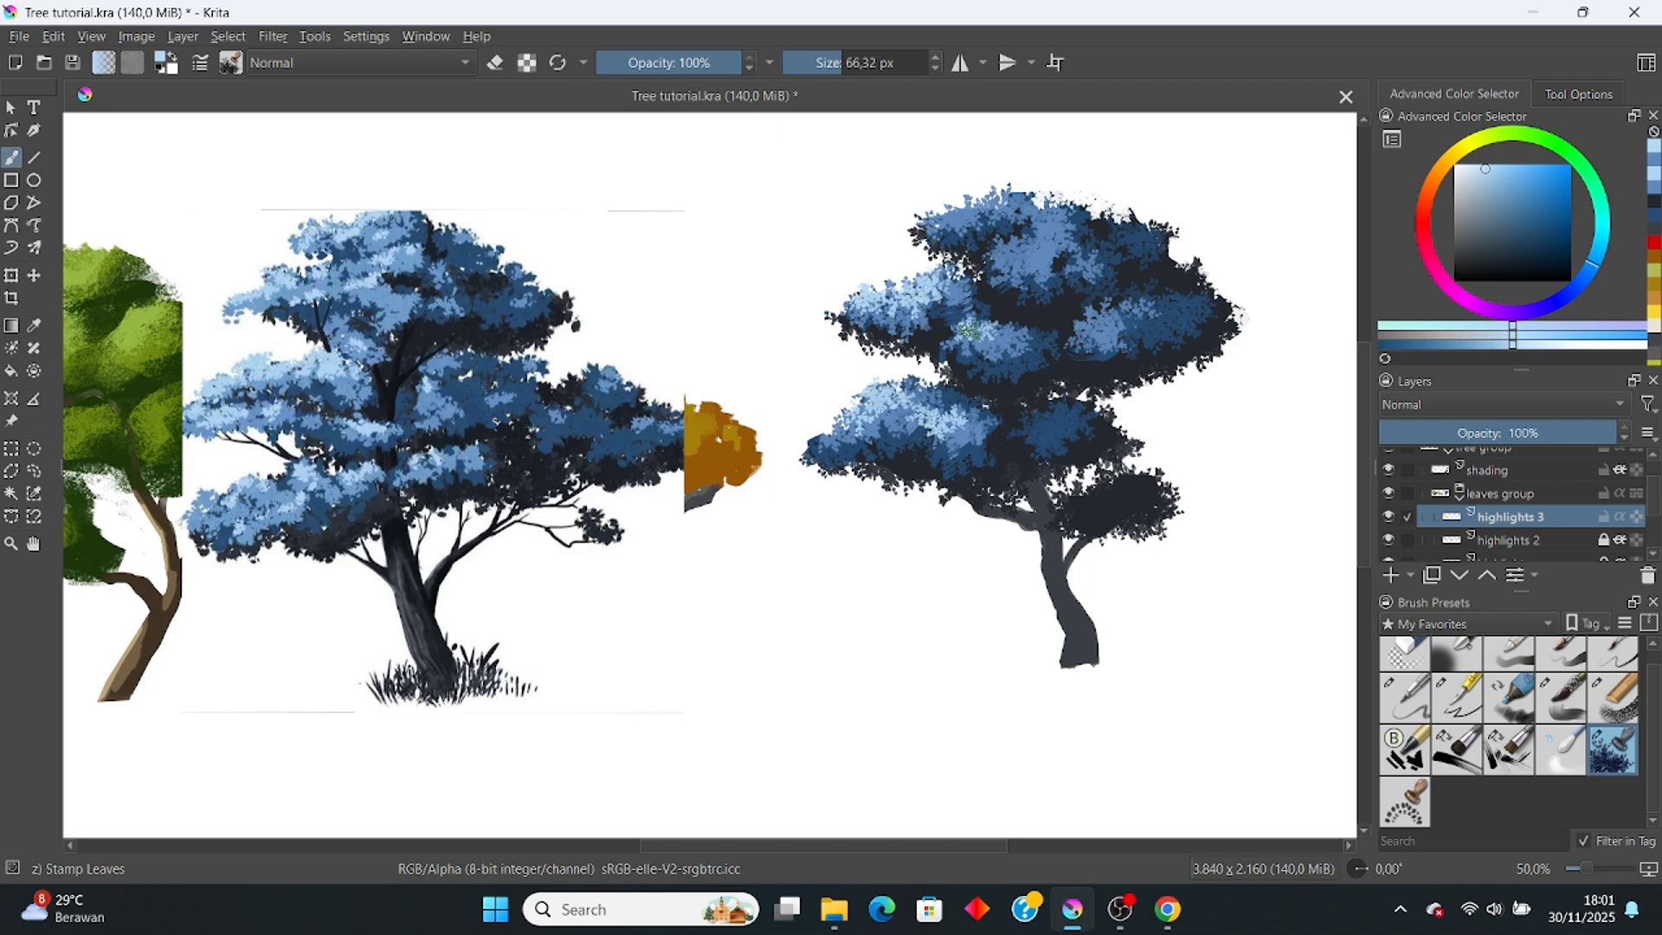
left_click(852, 63)
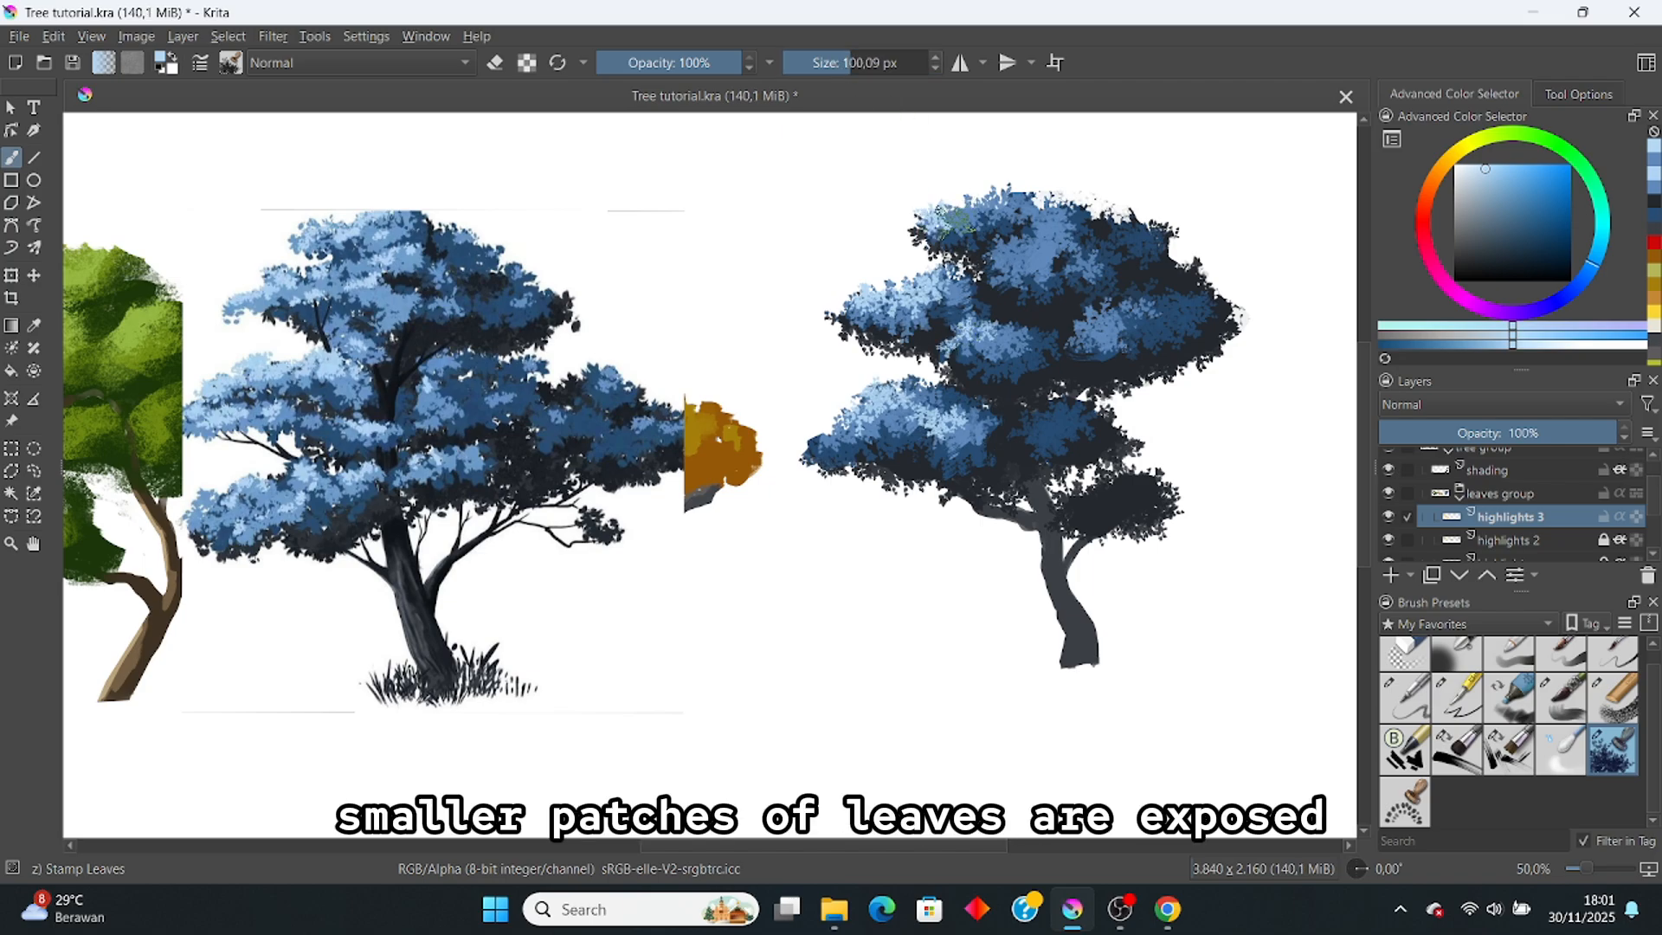
left_click(844, 63)
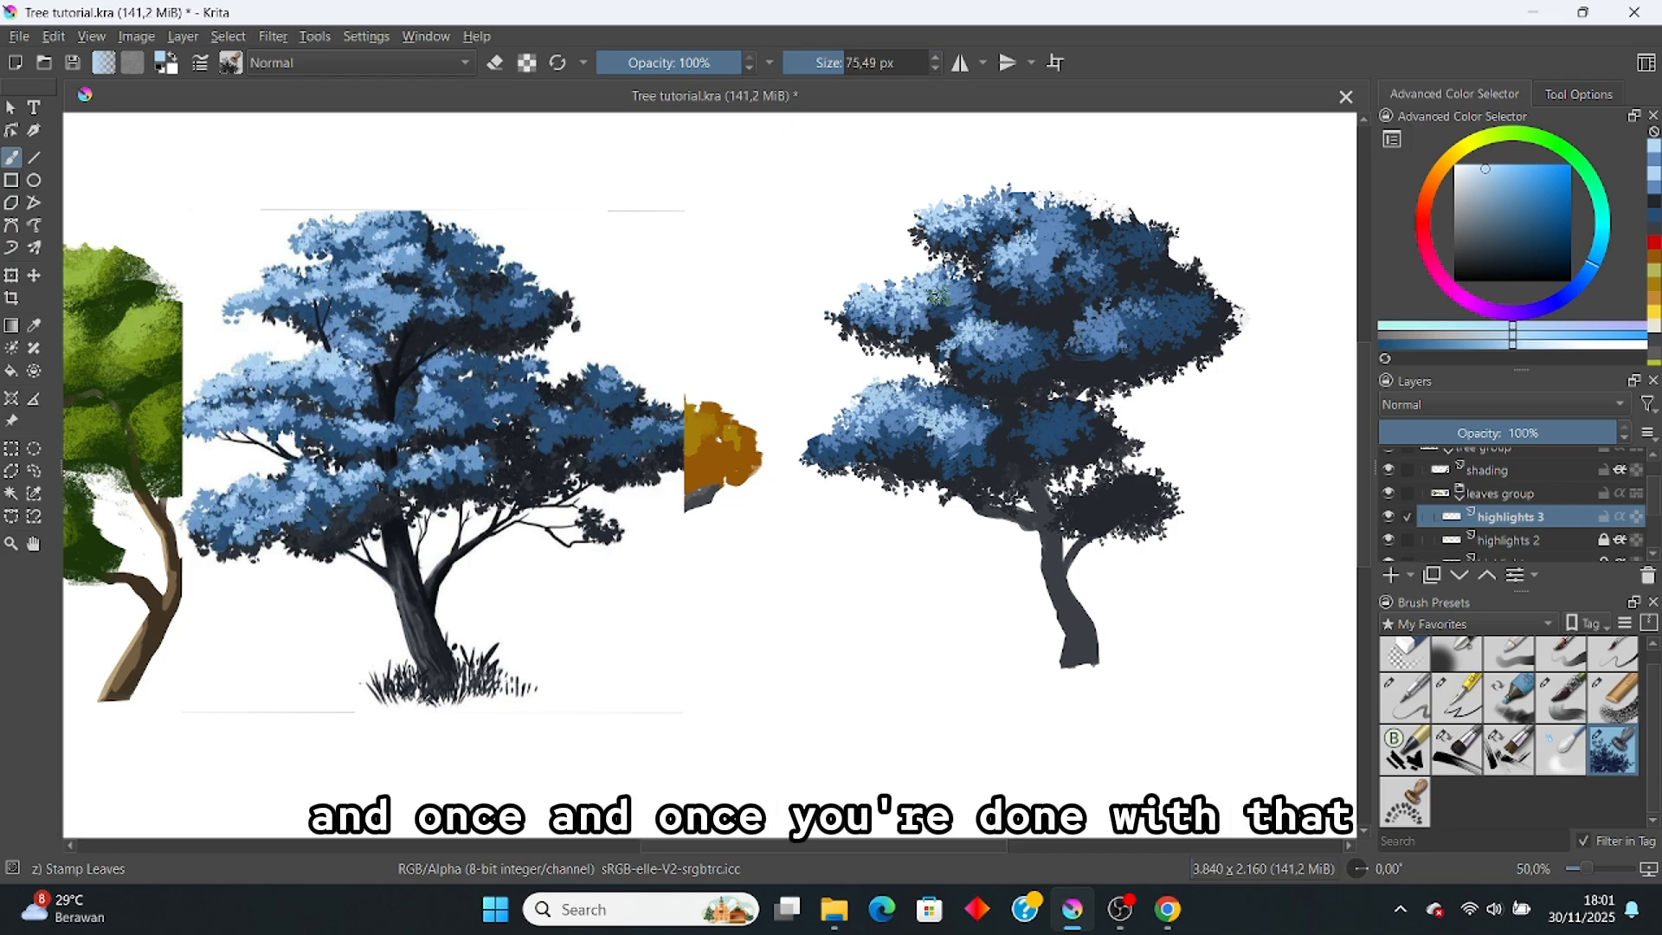
Step: Switch to the Bristles-4 Glaze brush with eraser mode turned off
left_click(1509, 734)
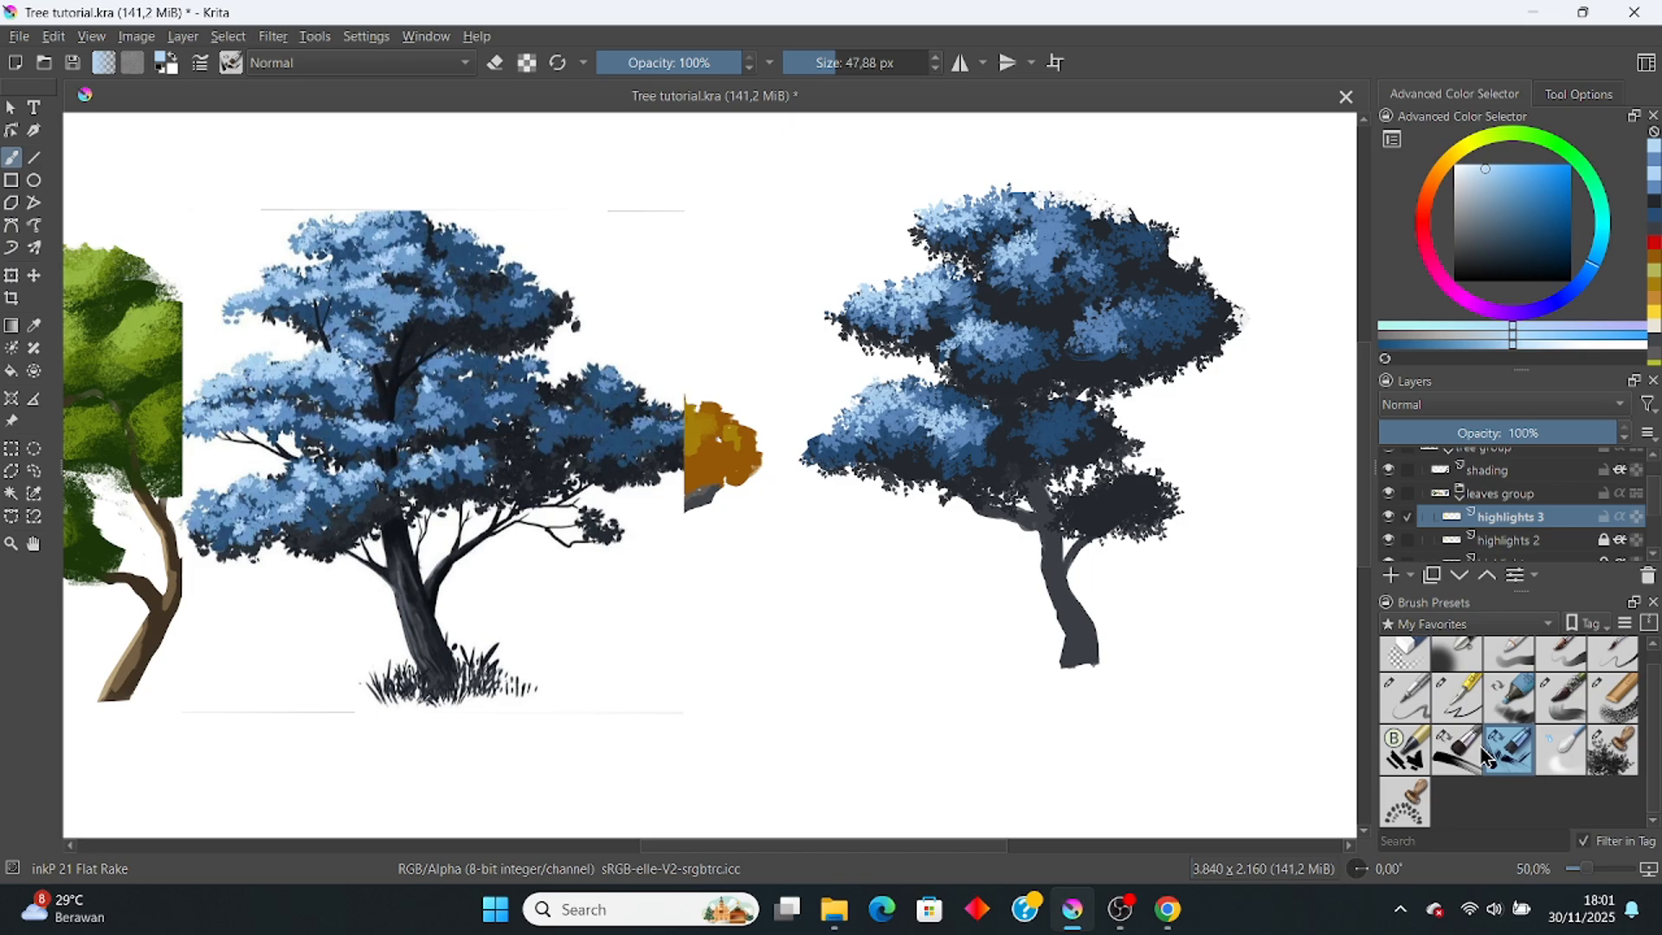
left_click(1574, 706)
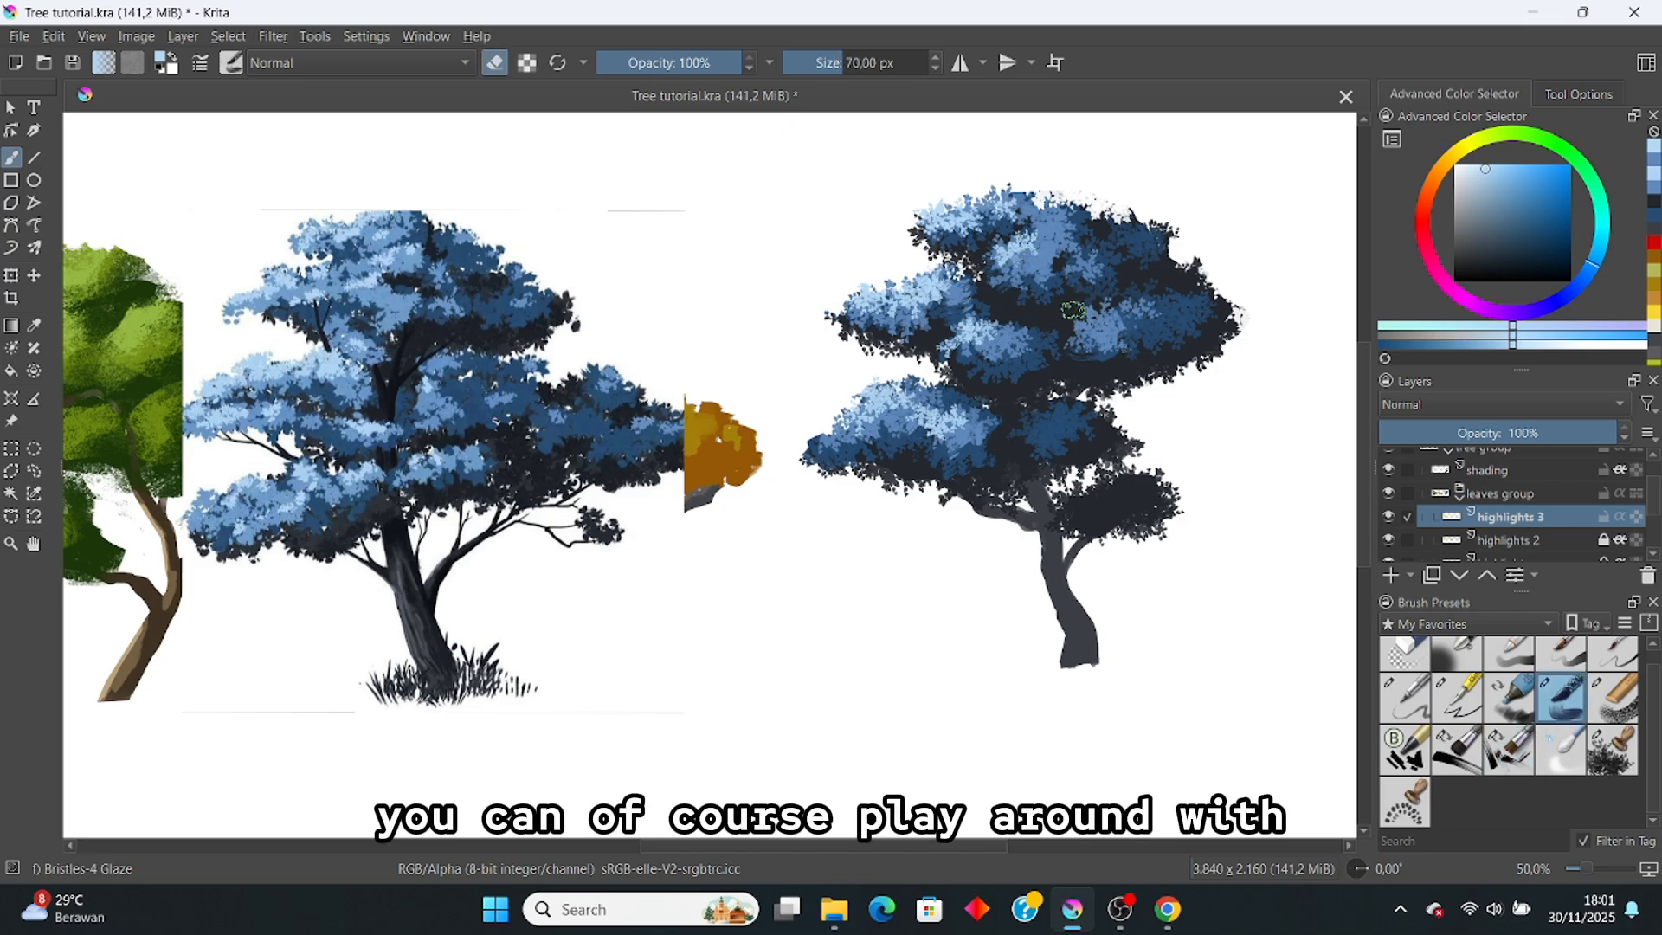
key("e")
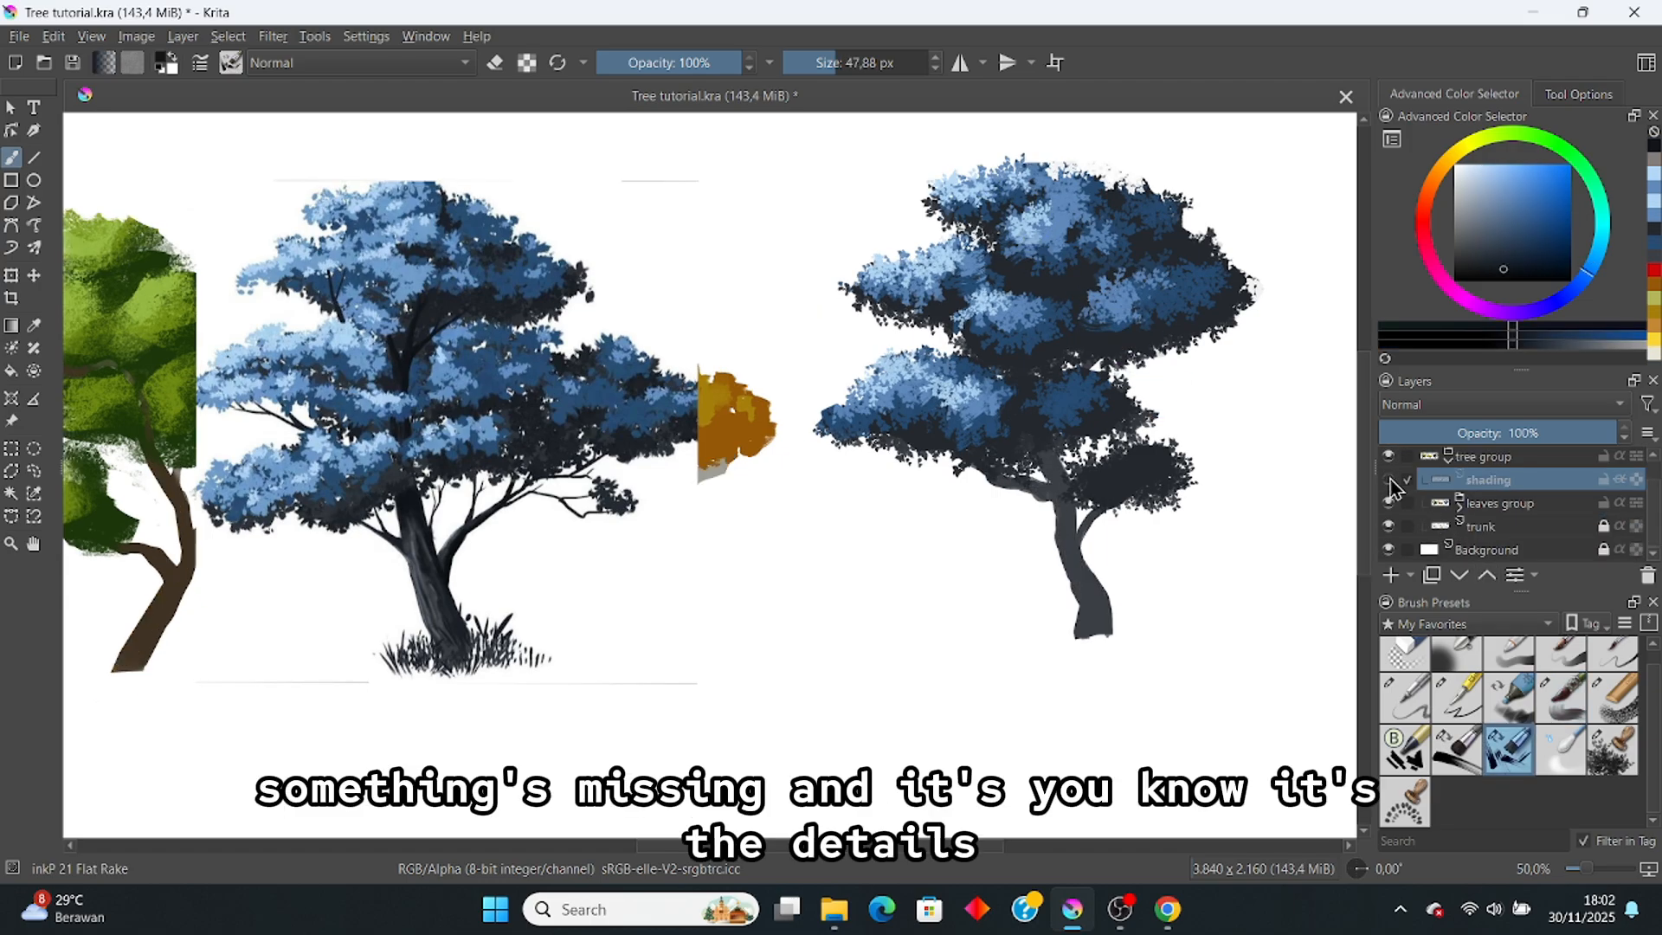
Step: Make the trunk shading layer visible again
left_click(1389, 481)
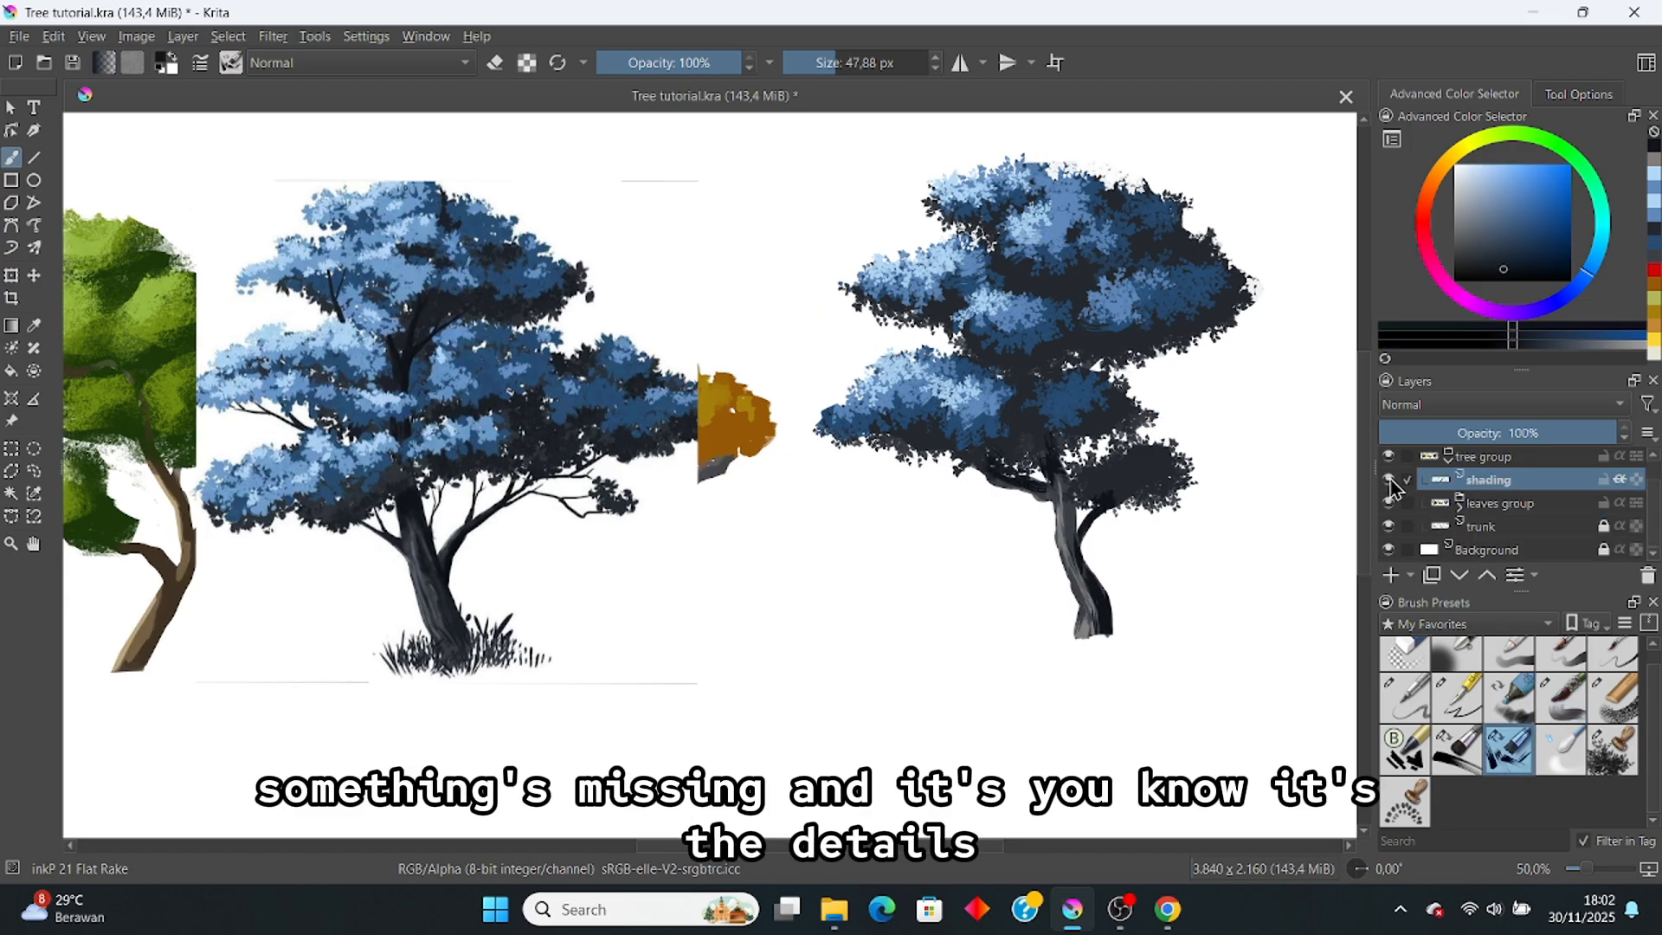
scroll(1178, 483, "up", 3)
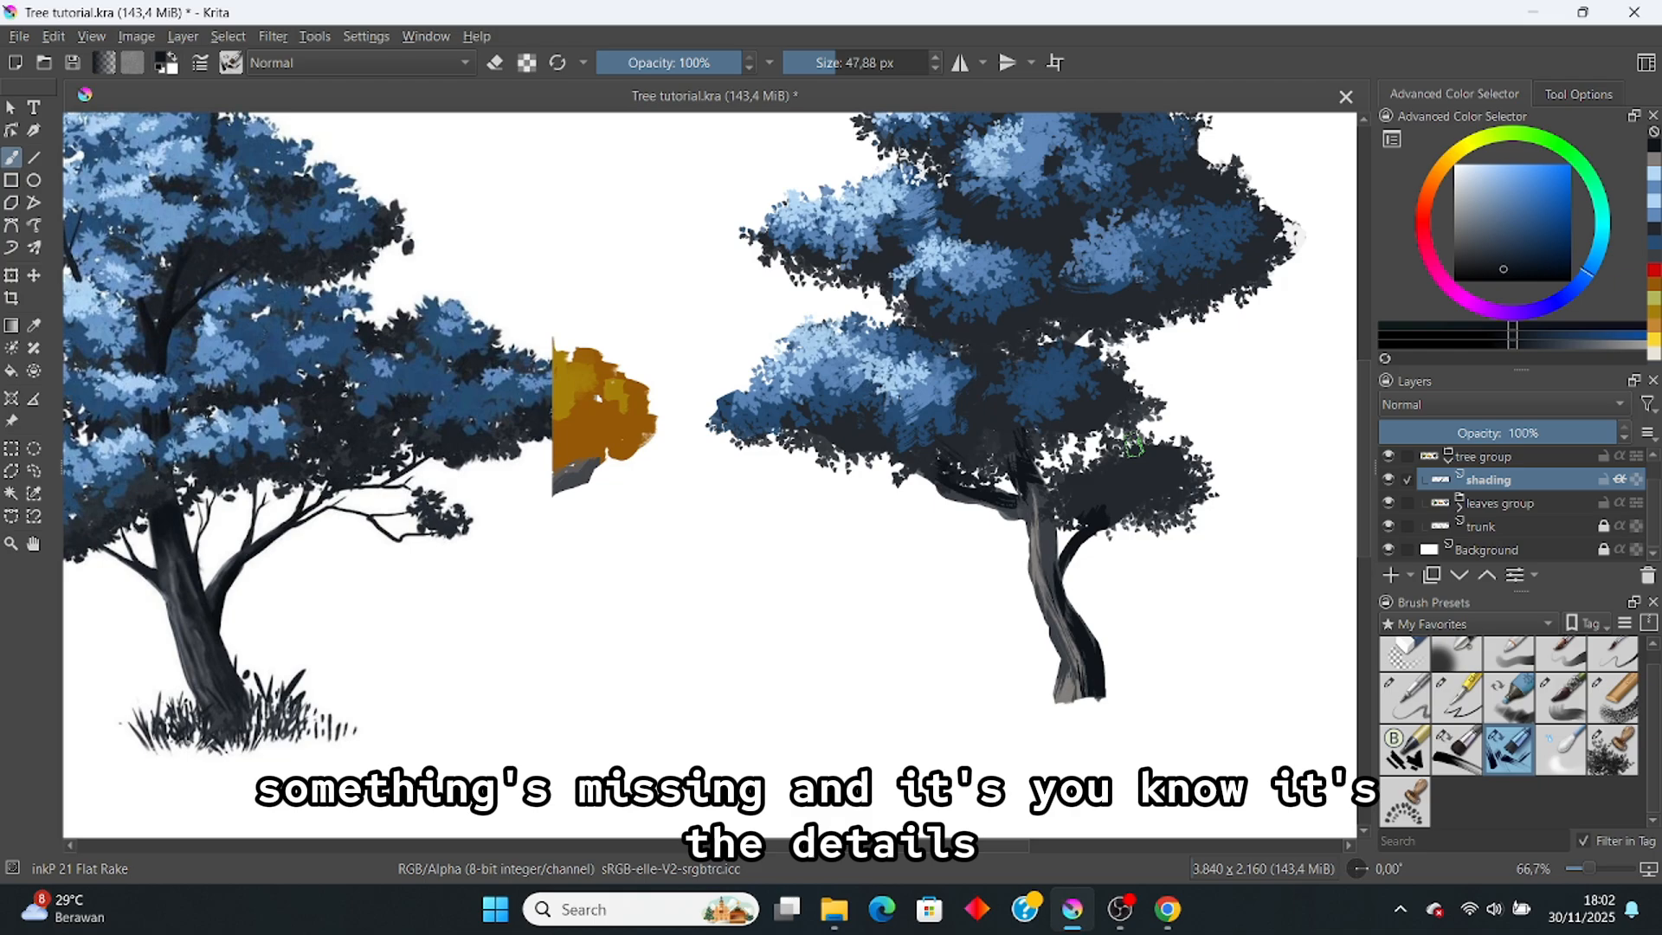
scroll(1072, 532, "down", 1)
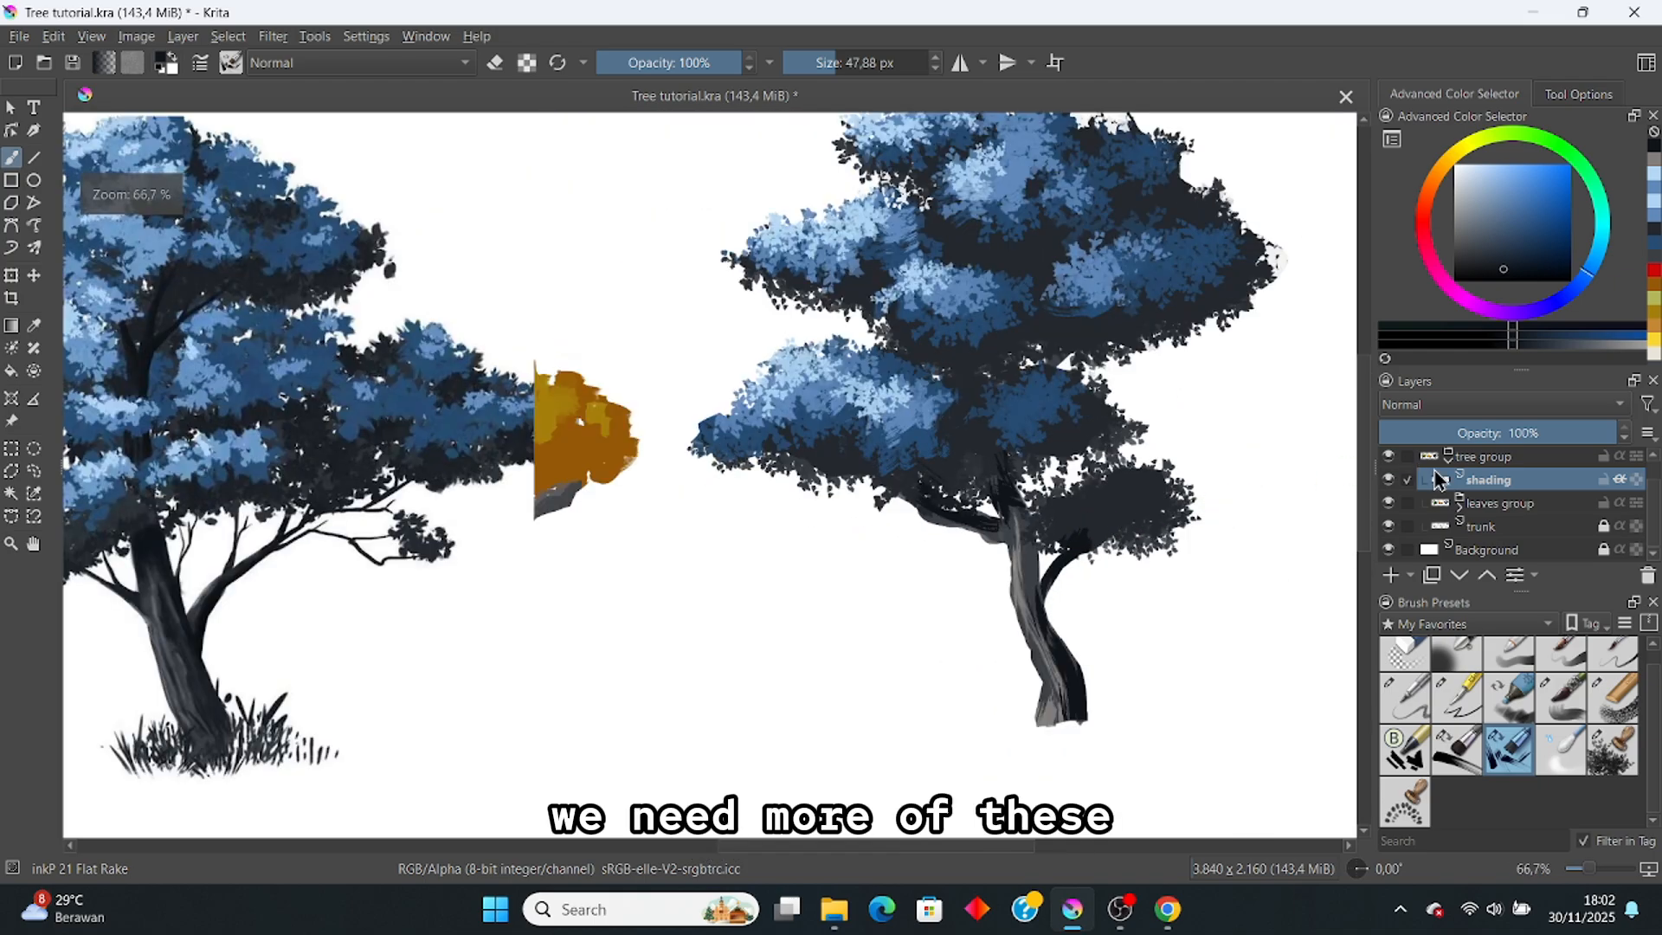
scroll(1444, 485, "up", 1)
Step: Add a new paint layer in the leaves group and name it 'details'
left_click(1390, 576)
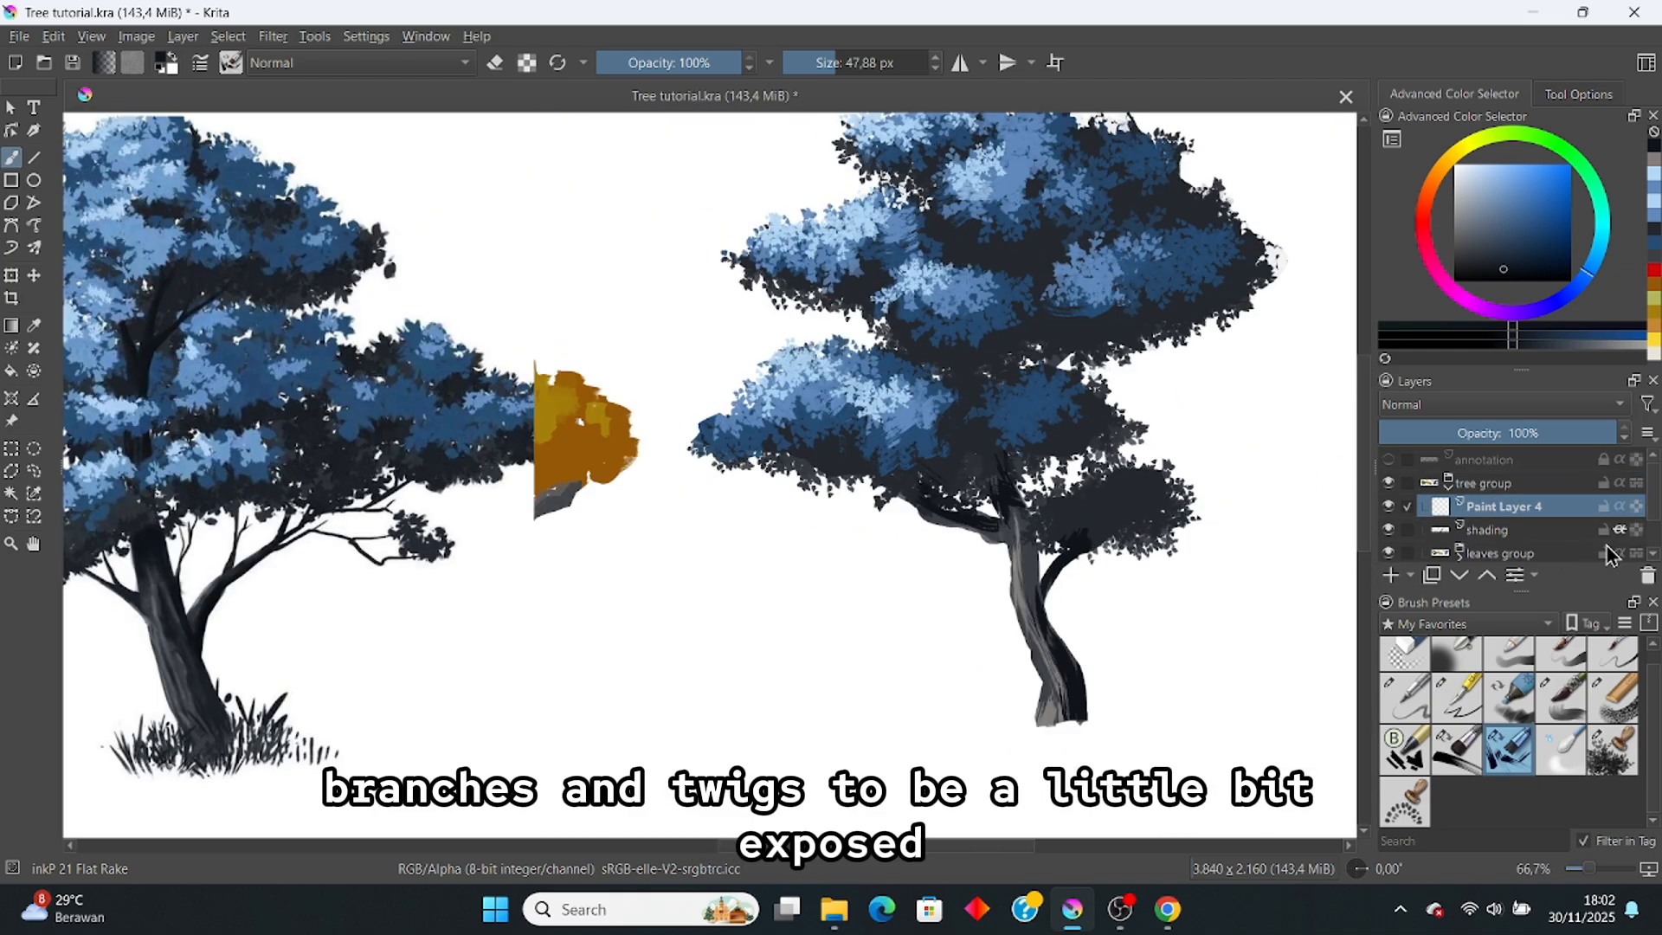
scroll(1593, 530, "down", 2)
left_click(1608, 510)
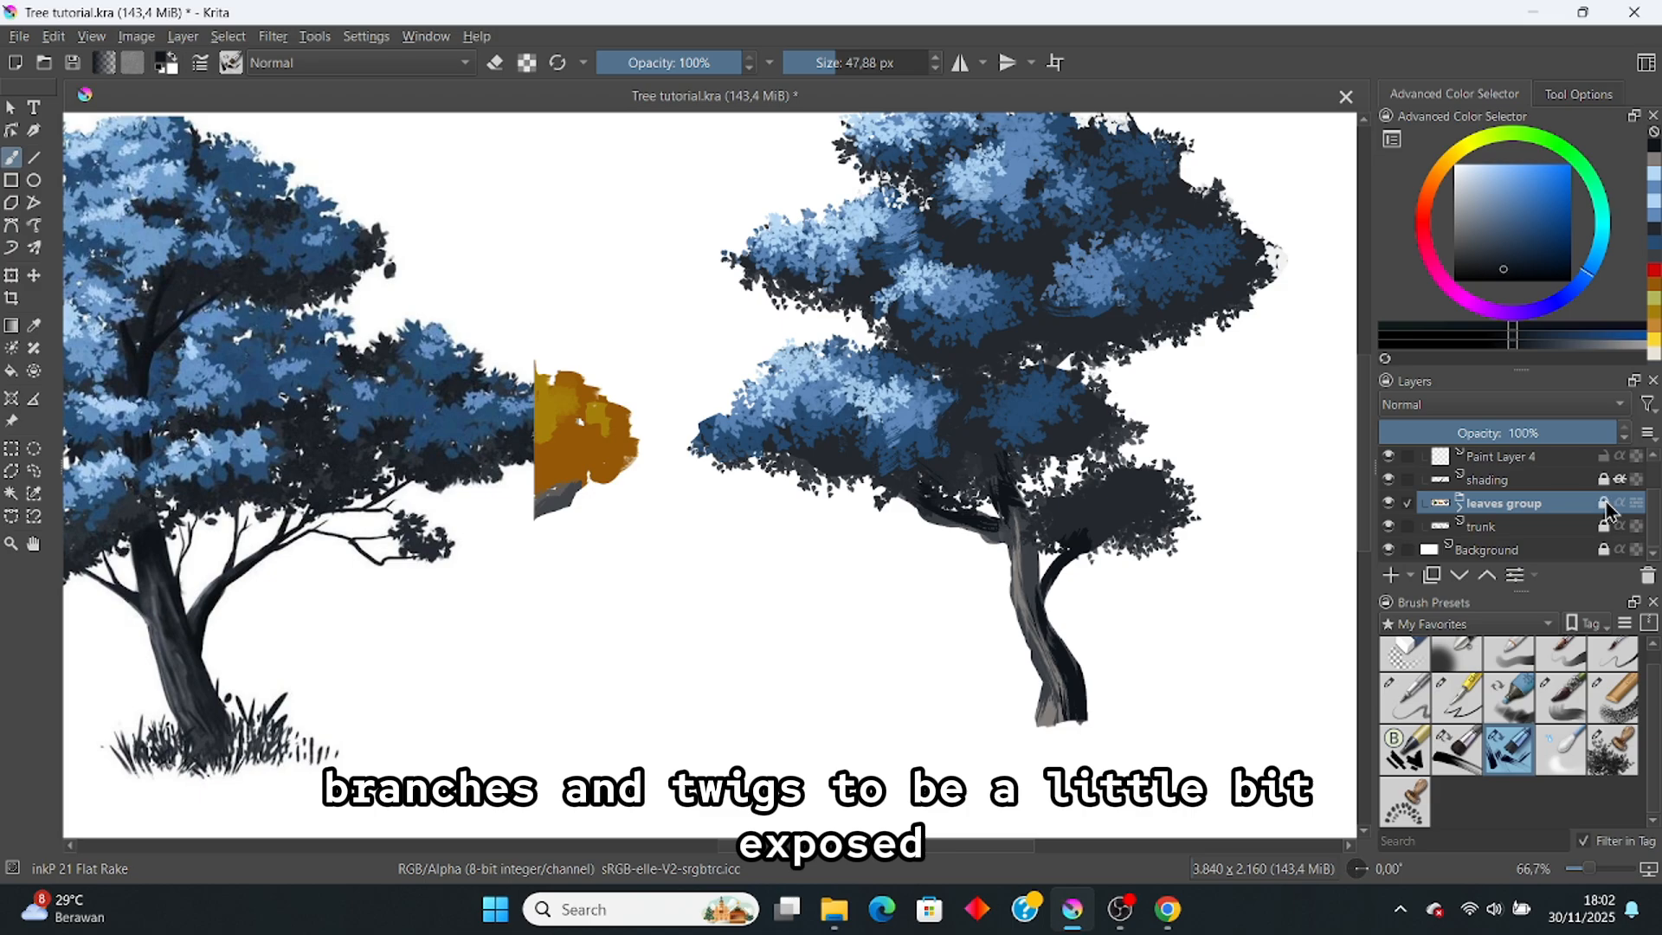
scroll(1593, 507, "up", 2)
double_click(1550, 507)
type("deta")
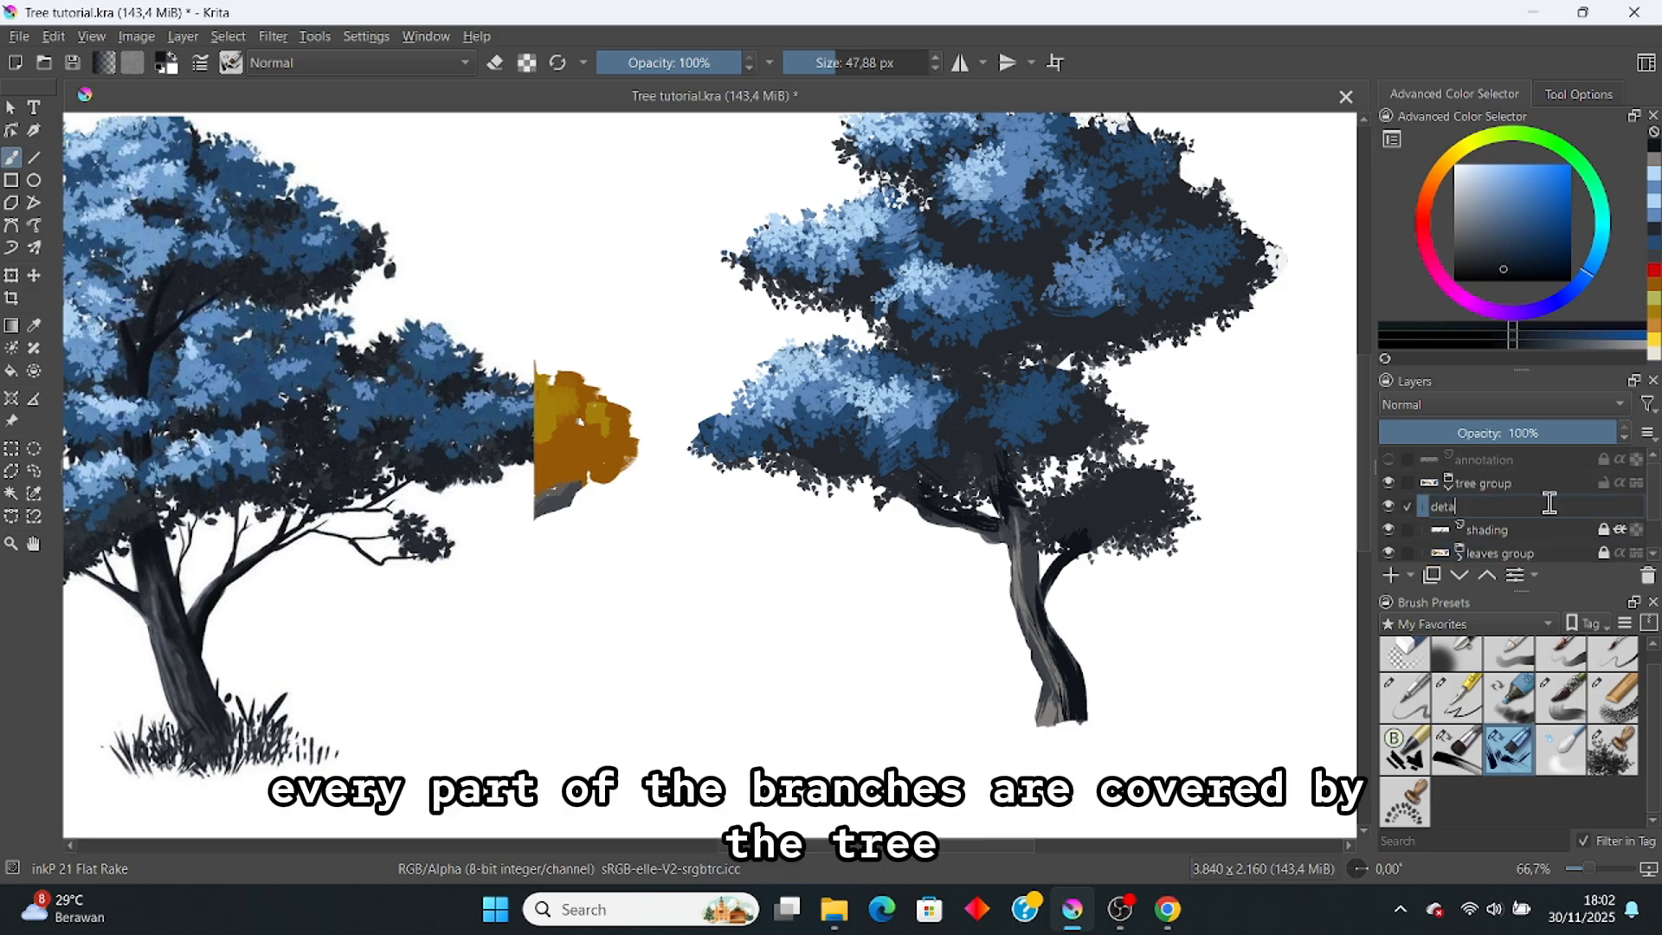
type("ils")
key("Return")
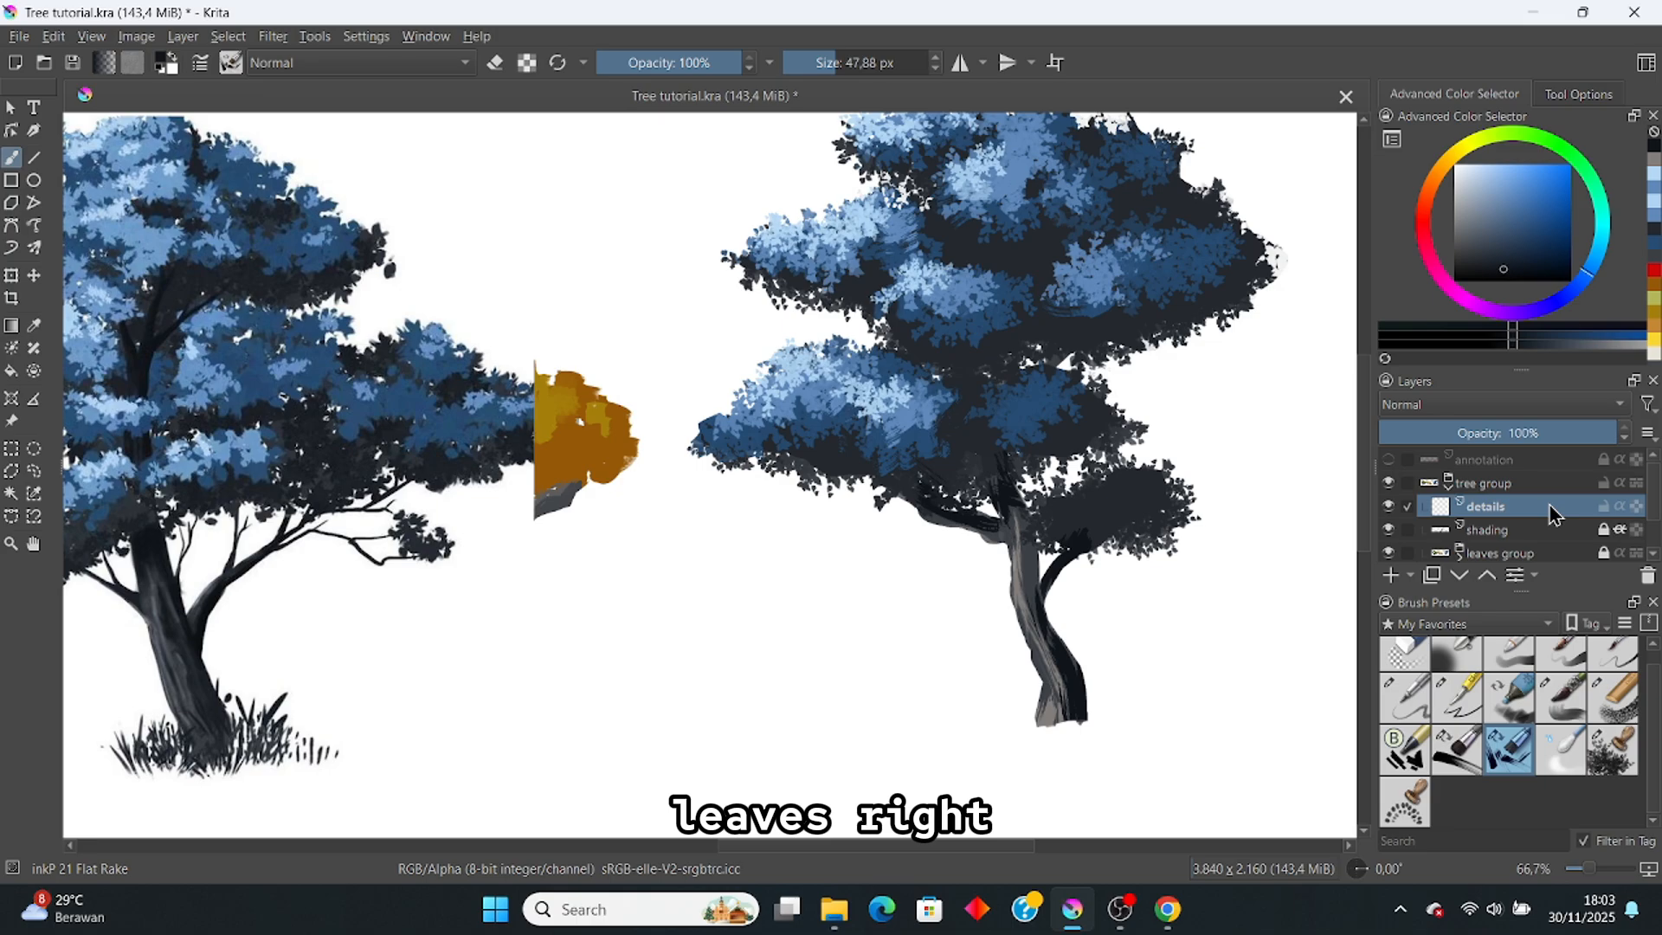
Step: Draw thin dark twigs between the foliage clusters with Ink-3 Gpen, undoing the branch beside the trunk
left_click(1457, 697)
key("minus")
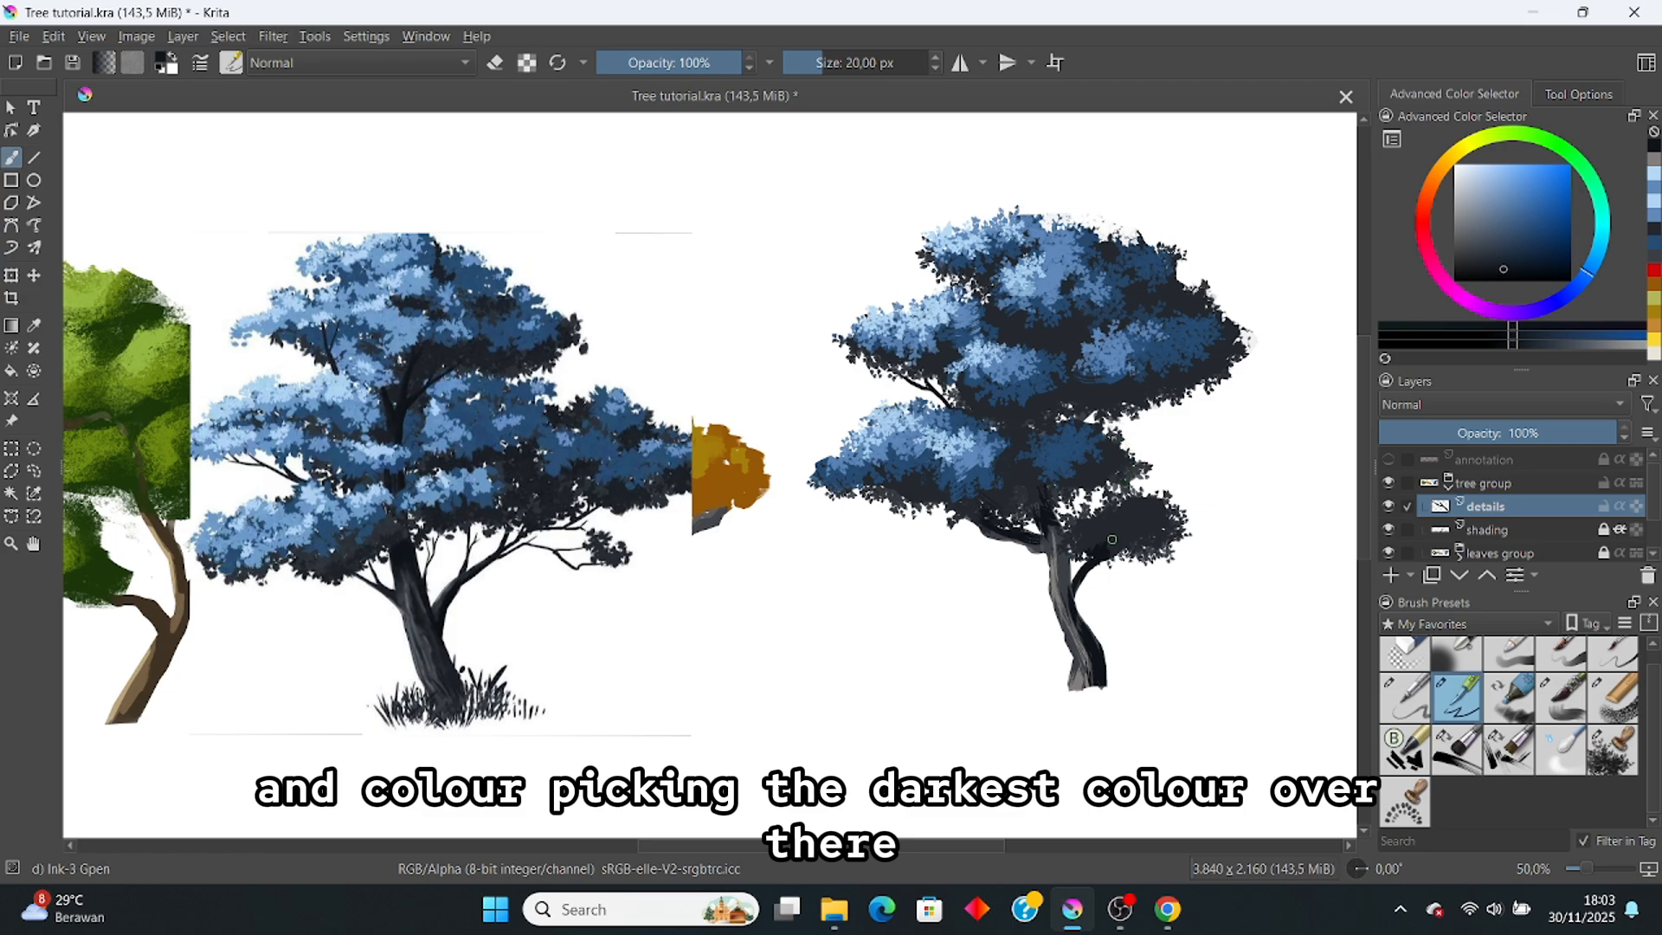
left_click_drag(1100, 563, 1111, 558)
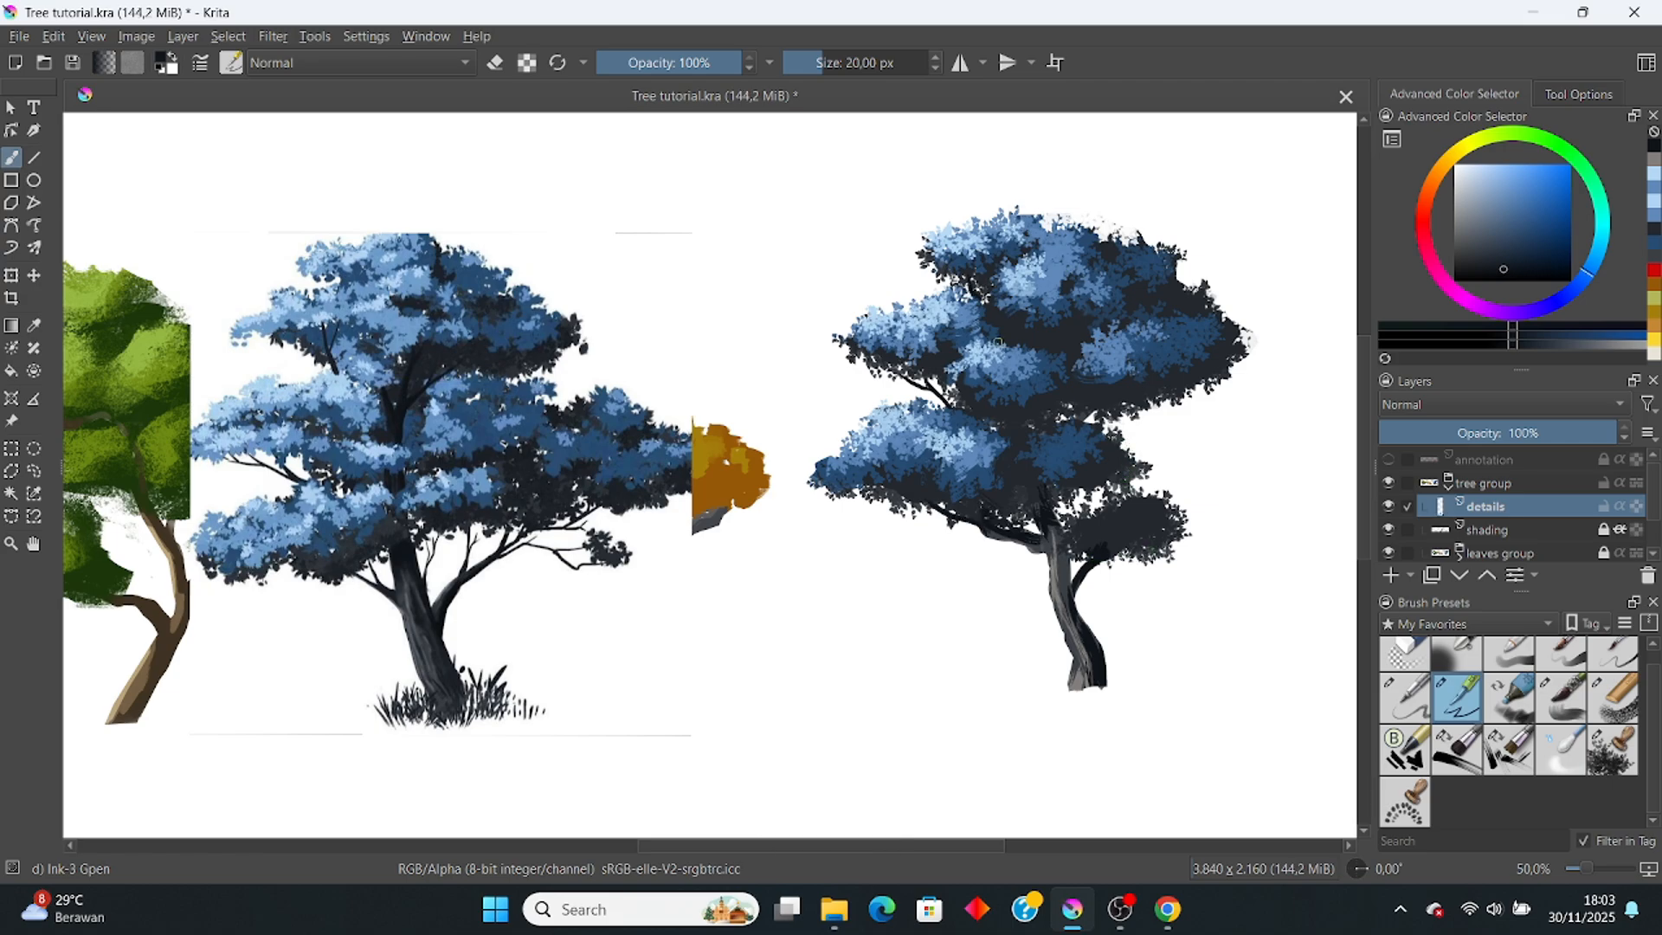
left_click(1009, 388, "ctrl")
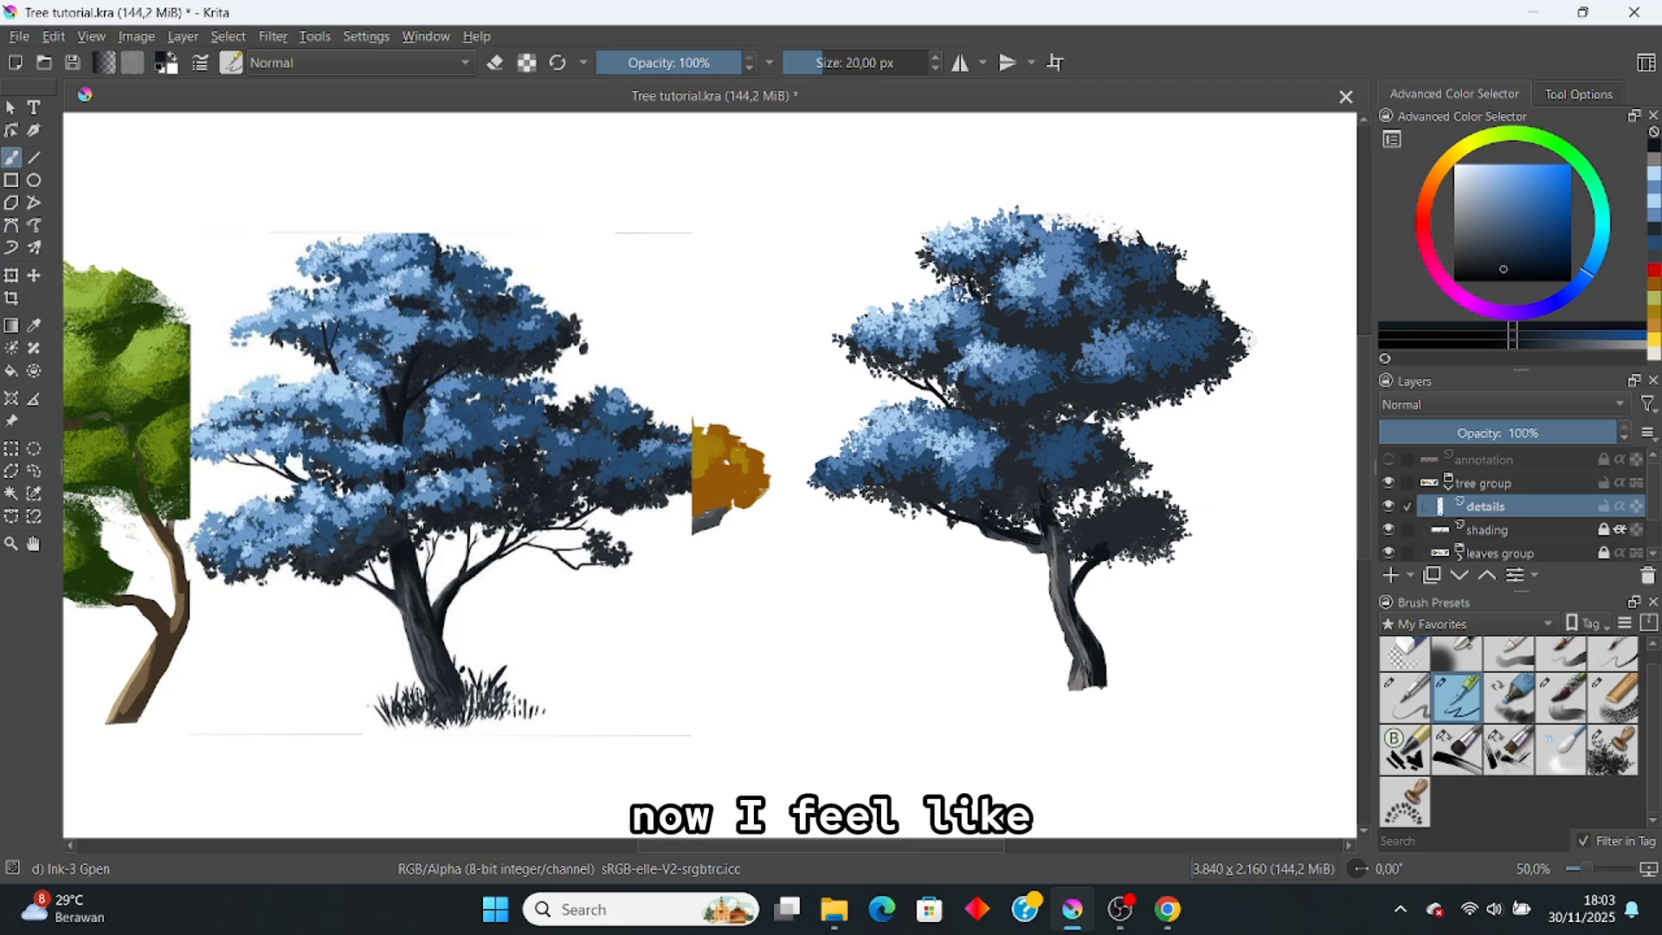
left_click_drag(1091, 428, 1145, 379)
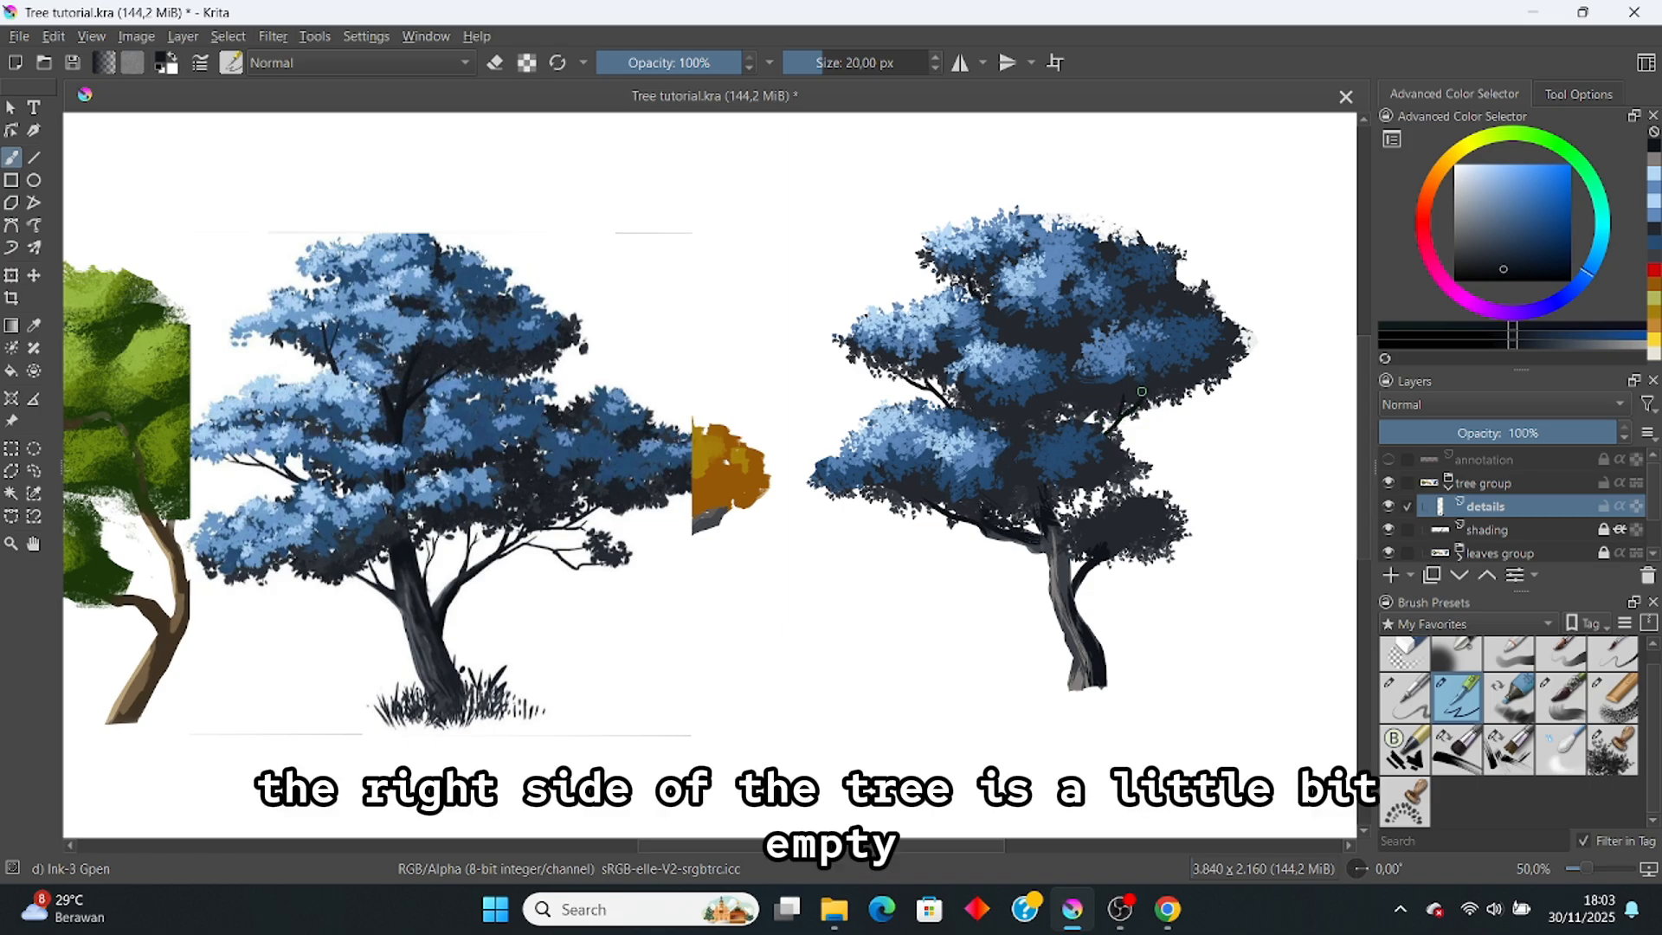
left_click_drag(1061, 522, 1079, 484)
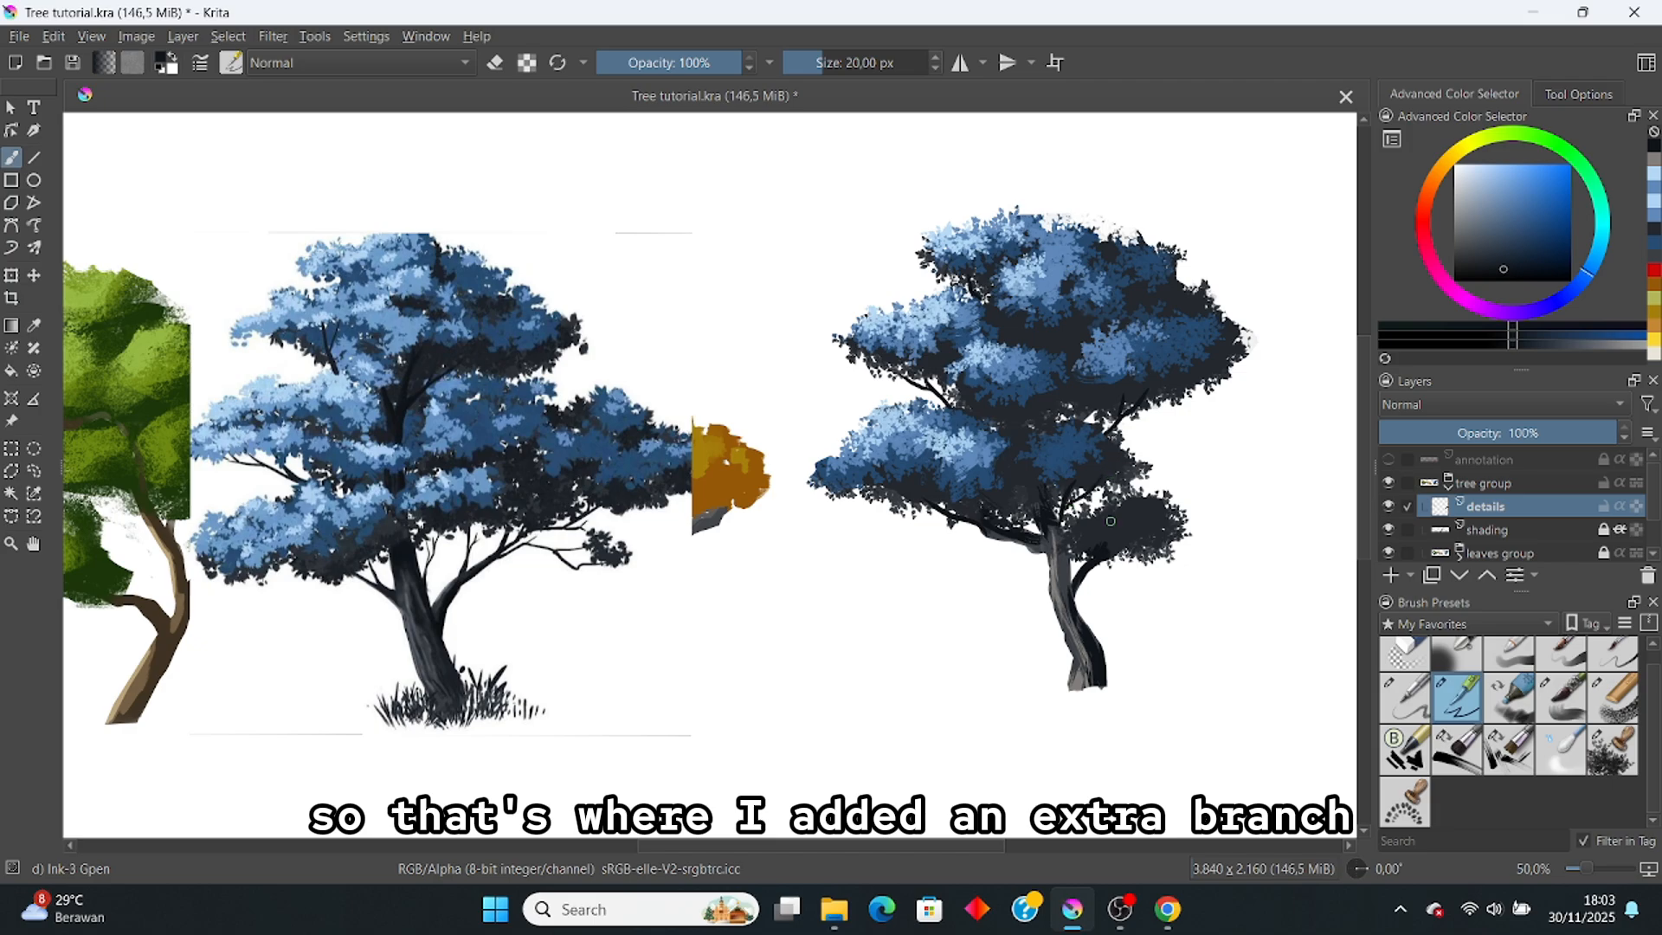
key("e")
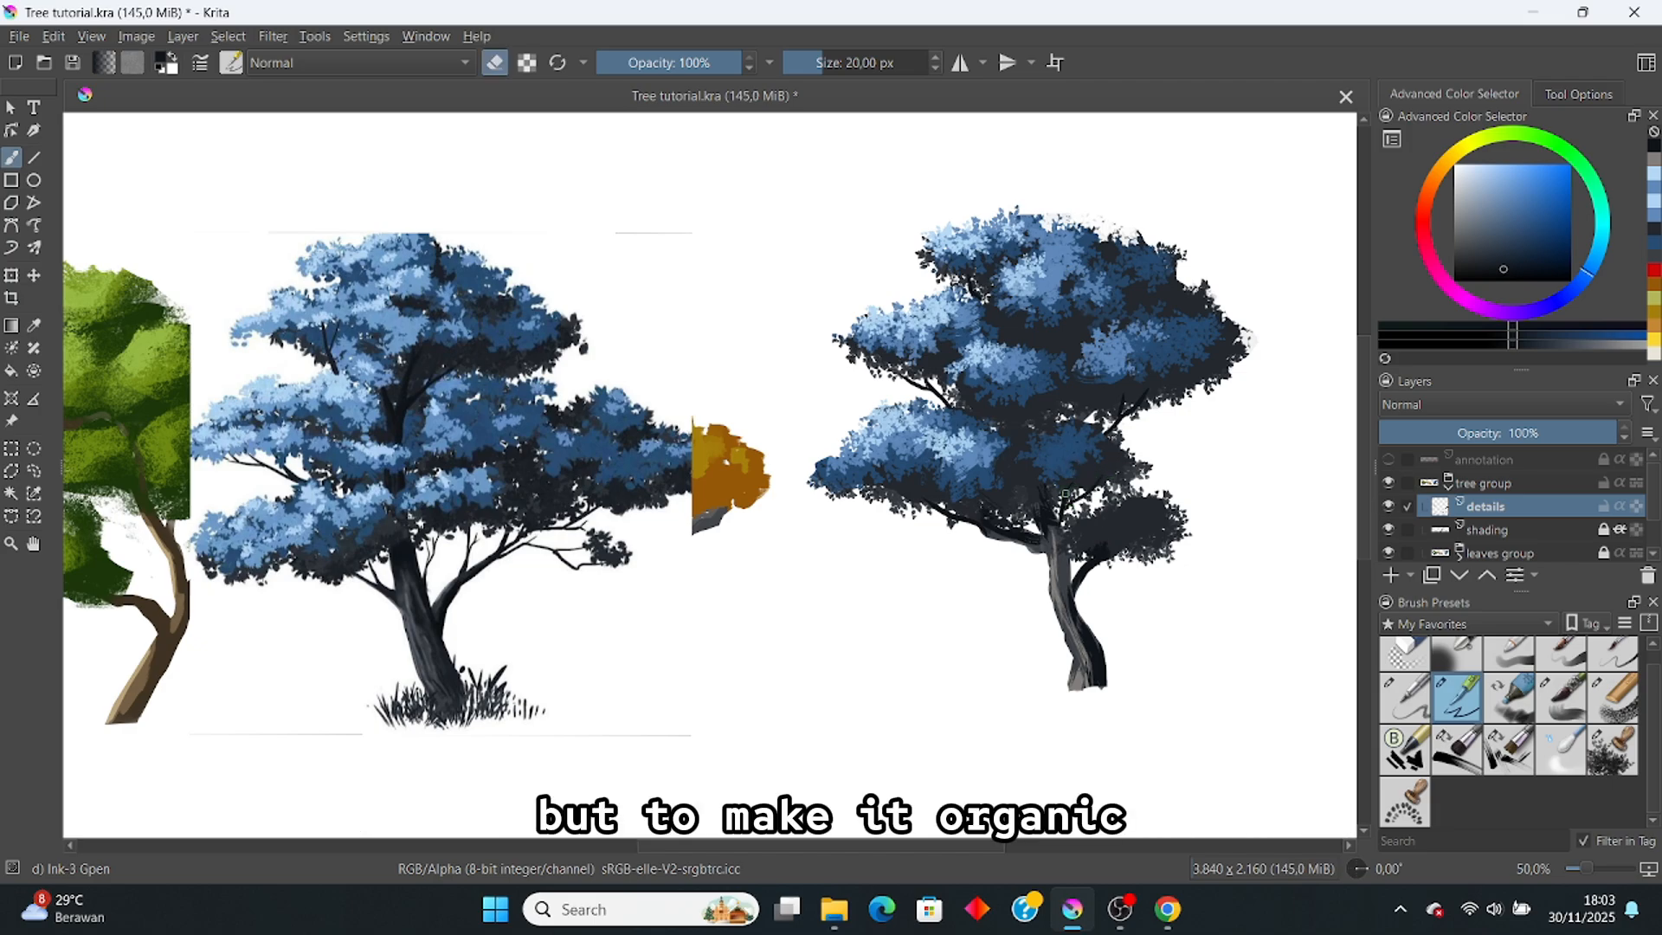
key("e")
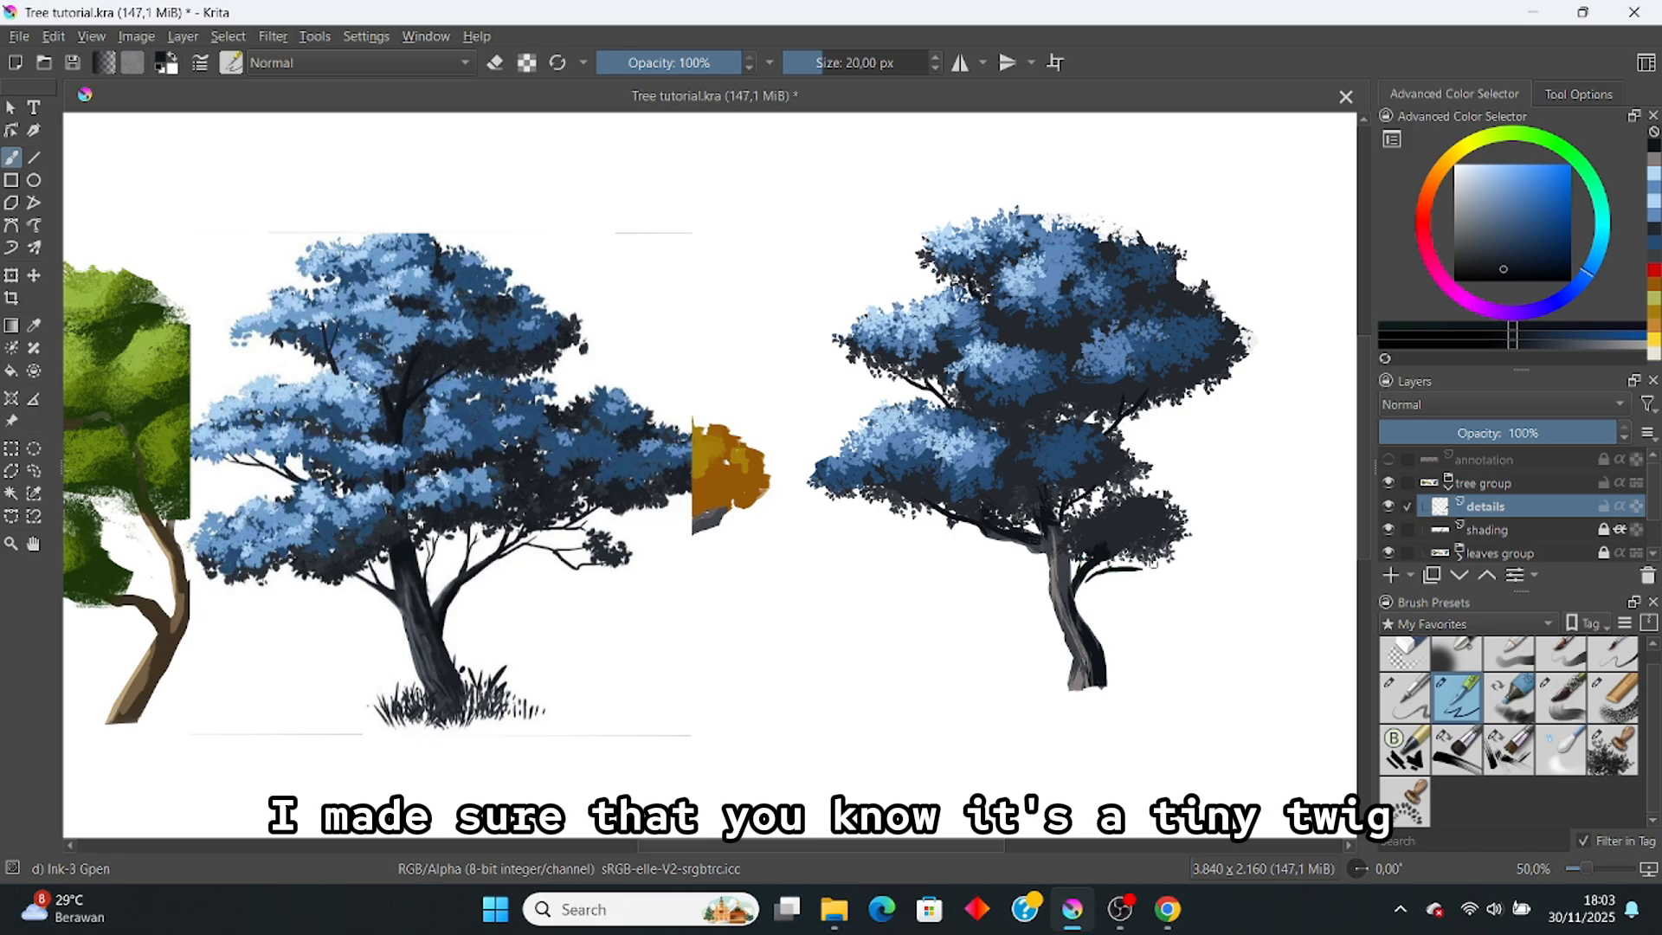
key("ctrl+z")
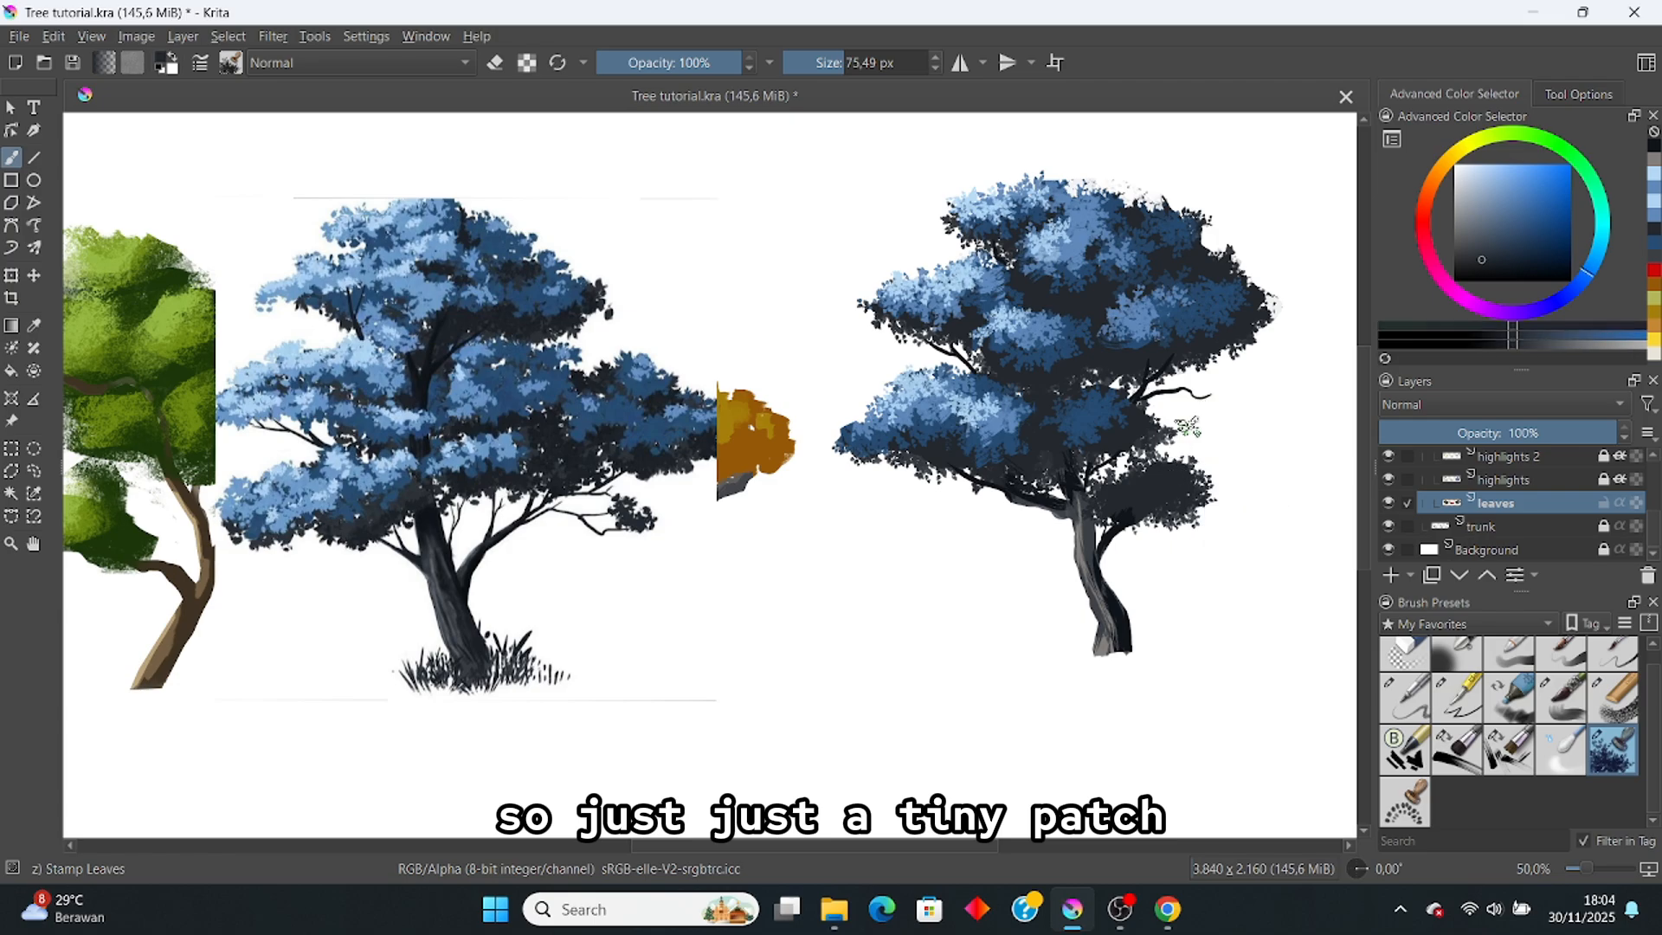
Step: Undo a first dark leaf patch and set the leaf brush size to 80 px
left_click_drag(1208, 394, 1171, 382)
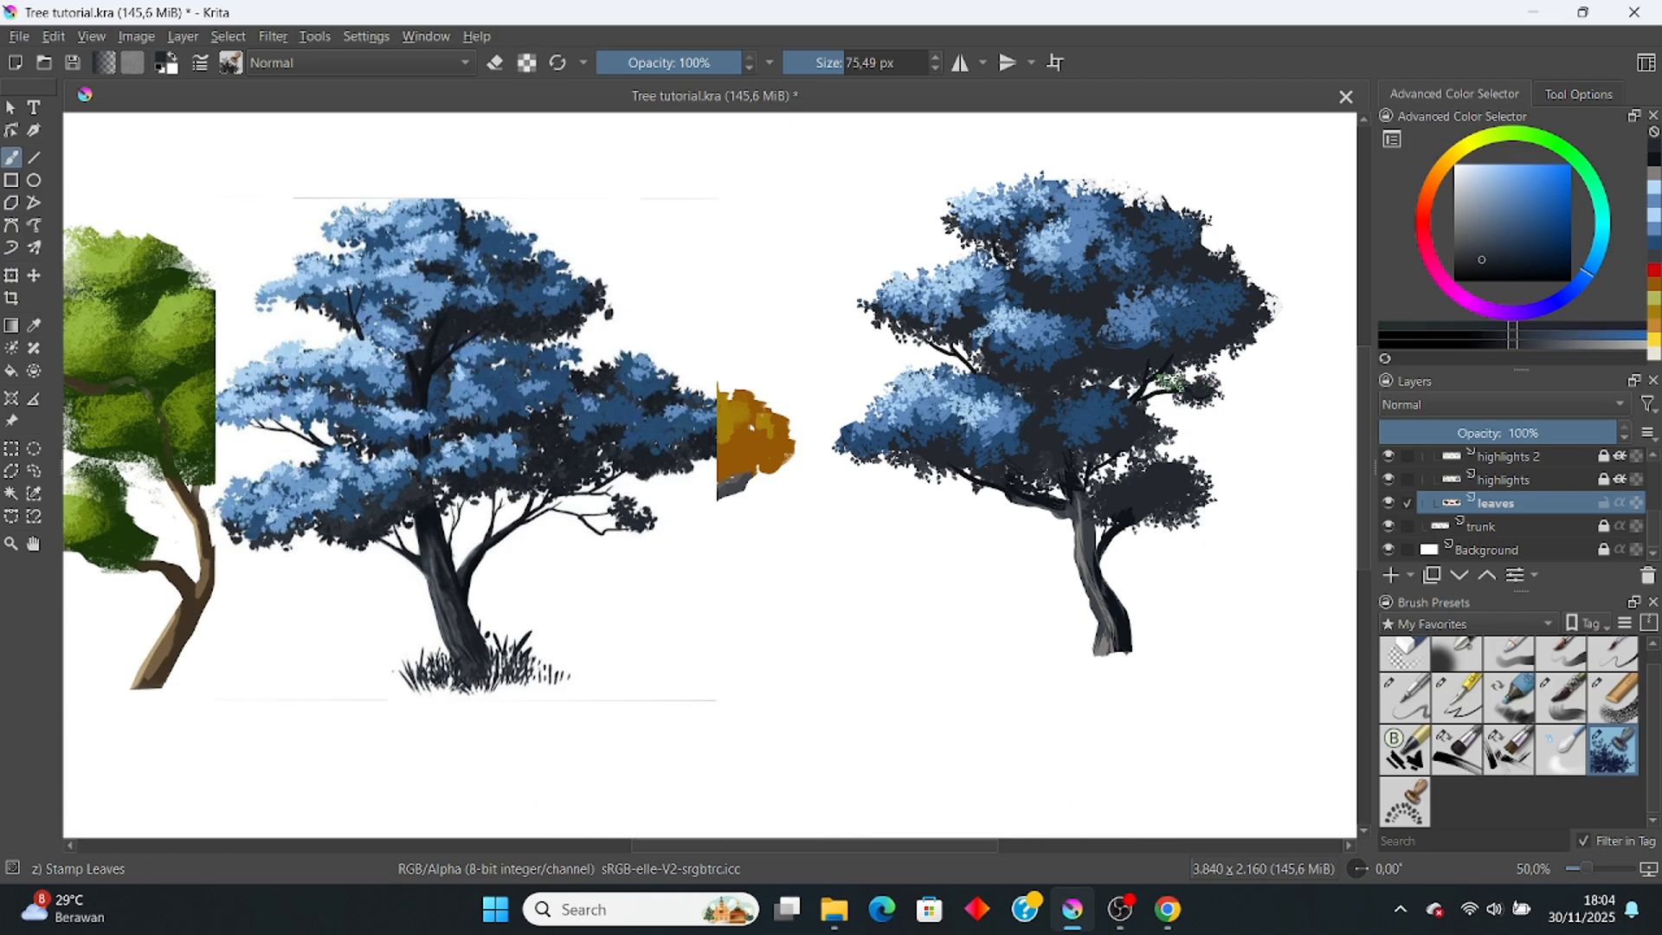
key("ctrl+z")
key("ctrl+z")
key("ctrl+z")
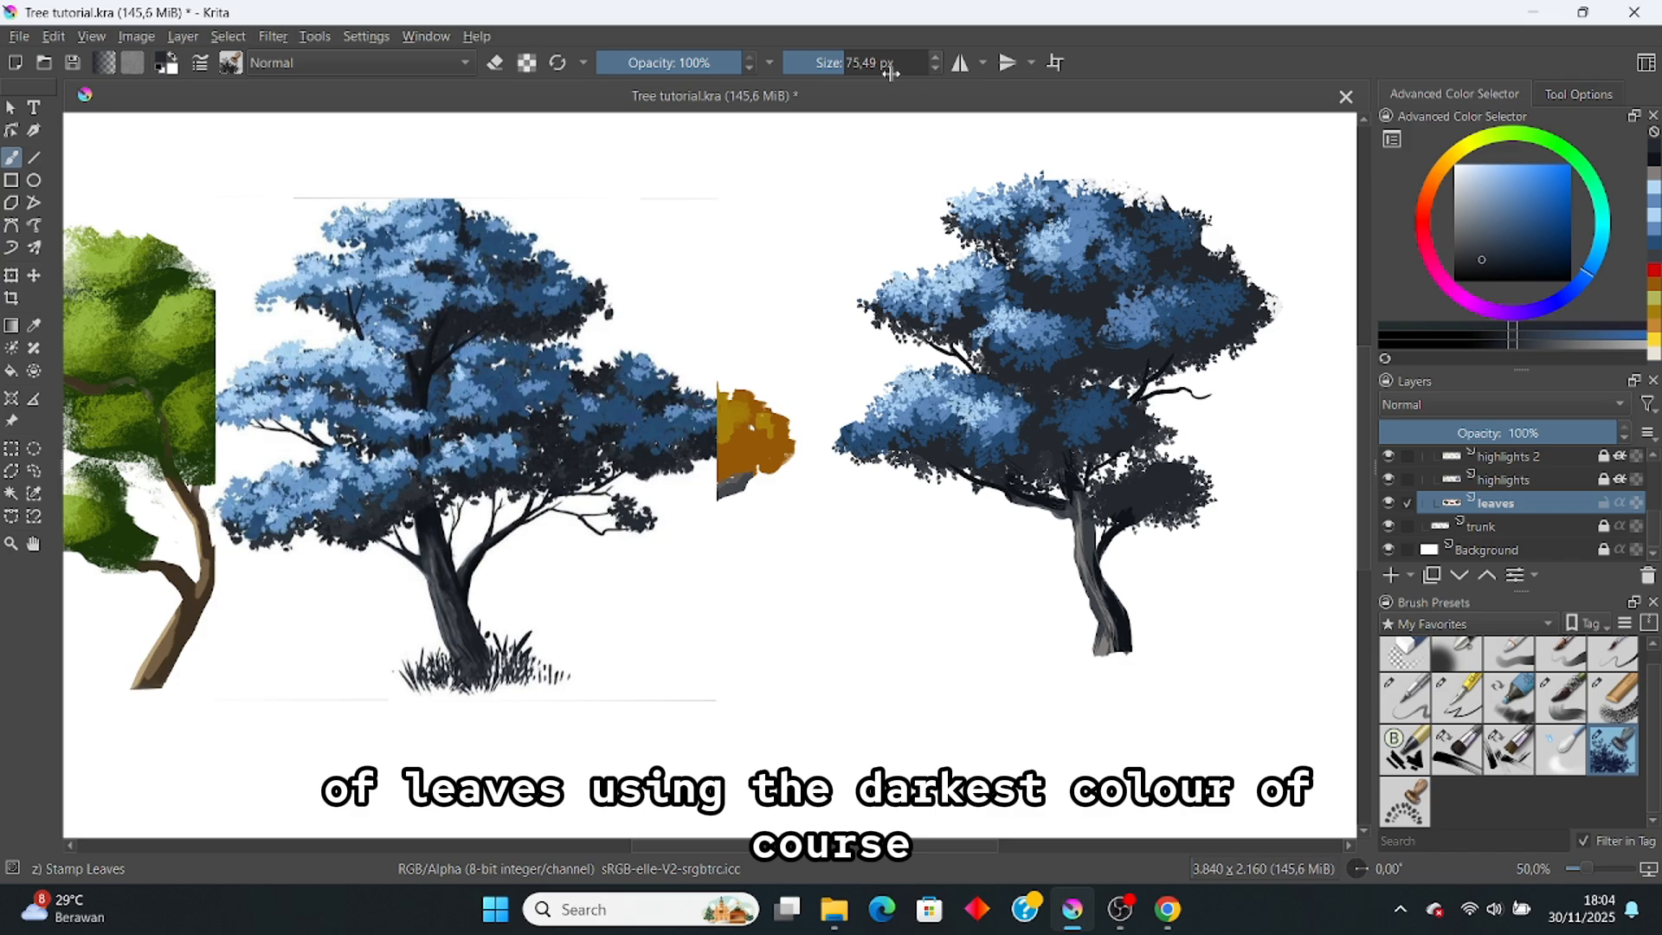
left_click(891, 73)
type("80")
key("Return")
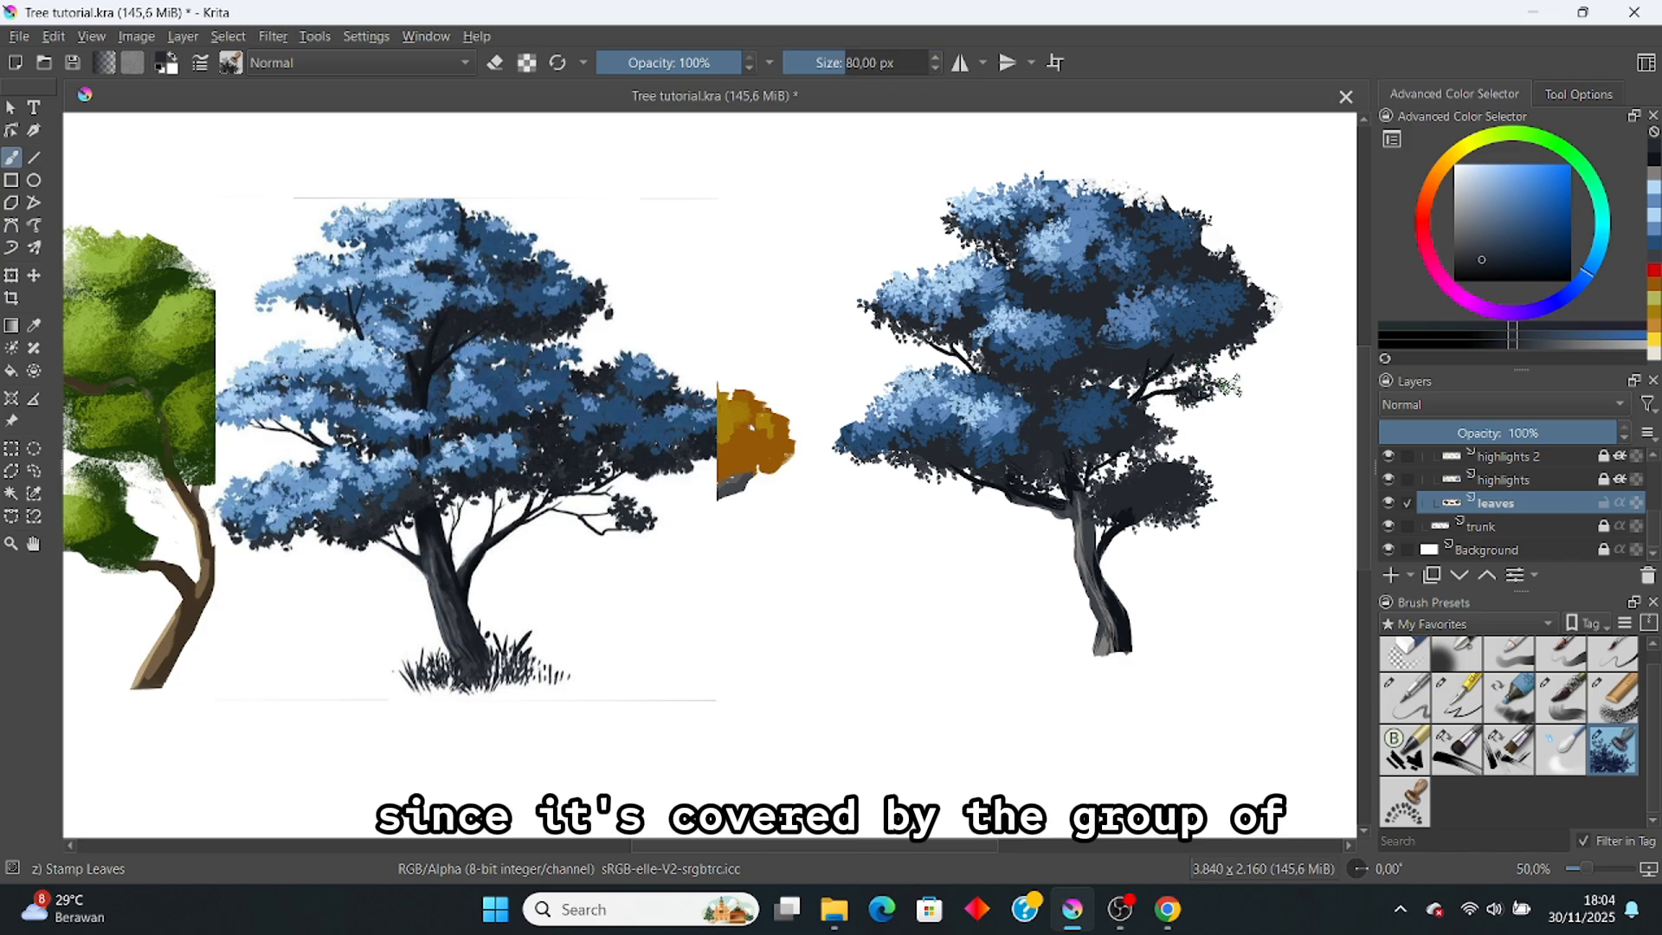
Step: Sample the darkest foliage colour and stamp small dark leaves around the exposed twig tip
scroll(1157, 360, "down", 1)
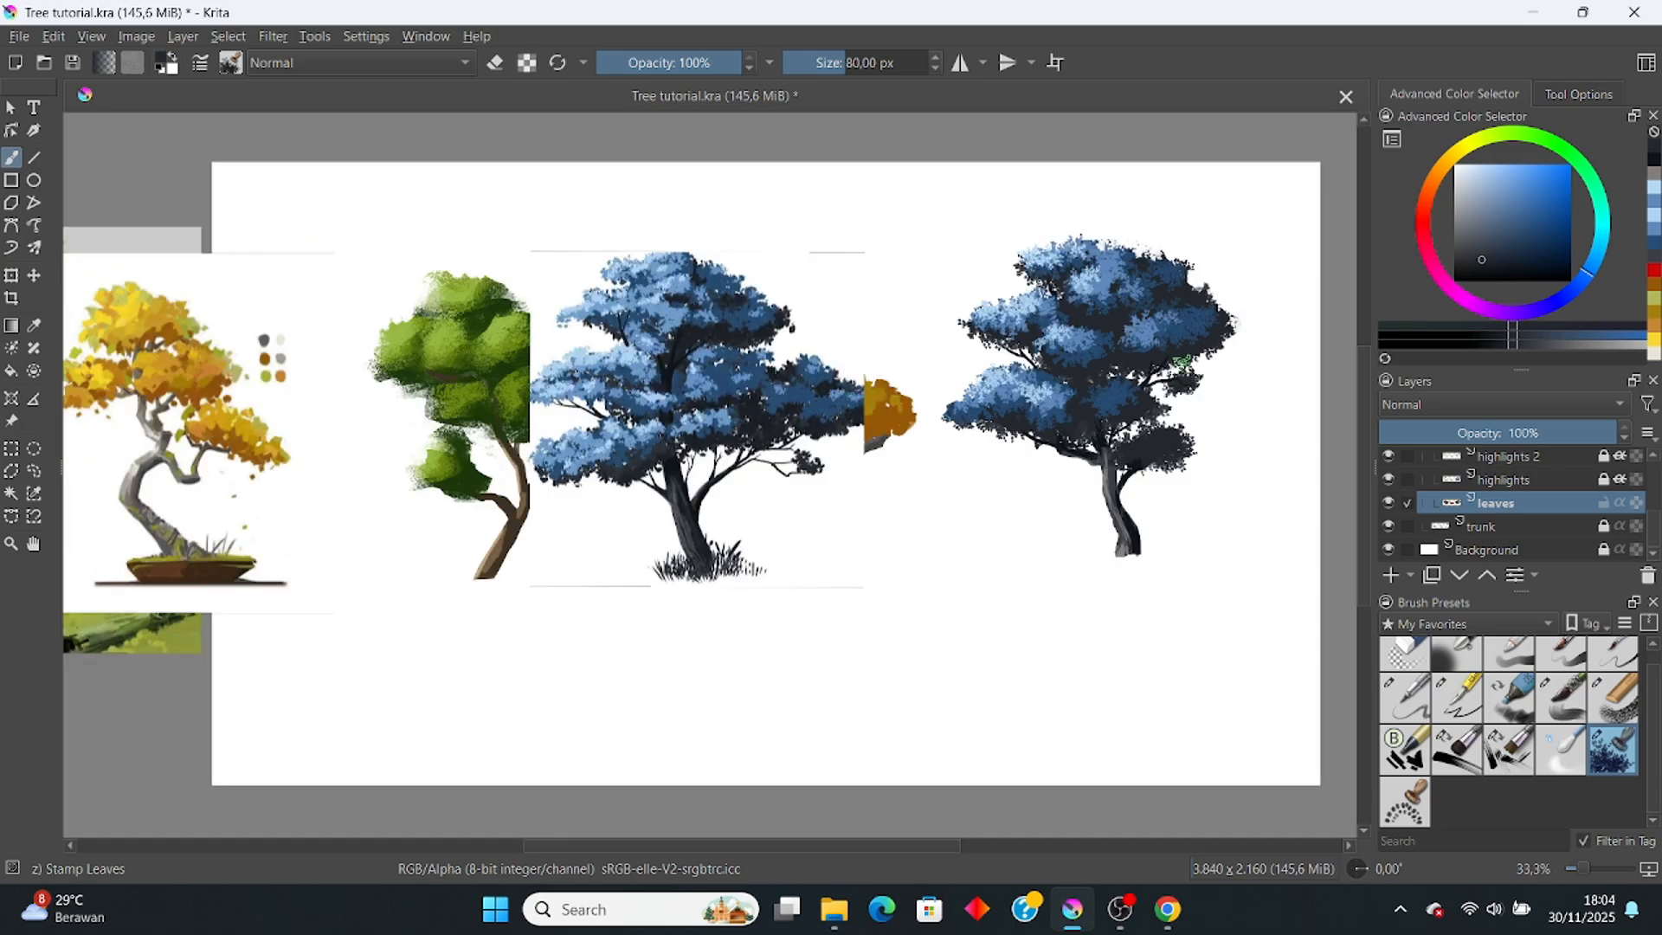
scroll(1186, 364, "up", 2)
left_click(1179, 391, "ctrl")
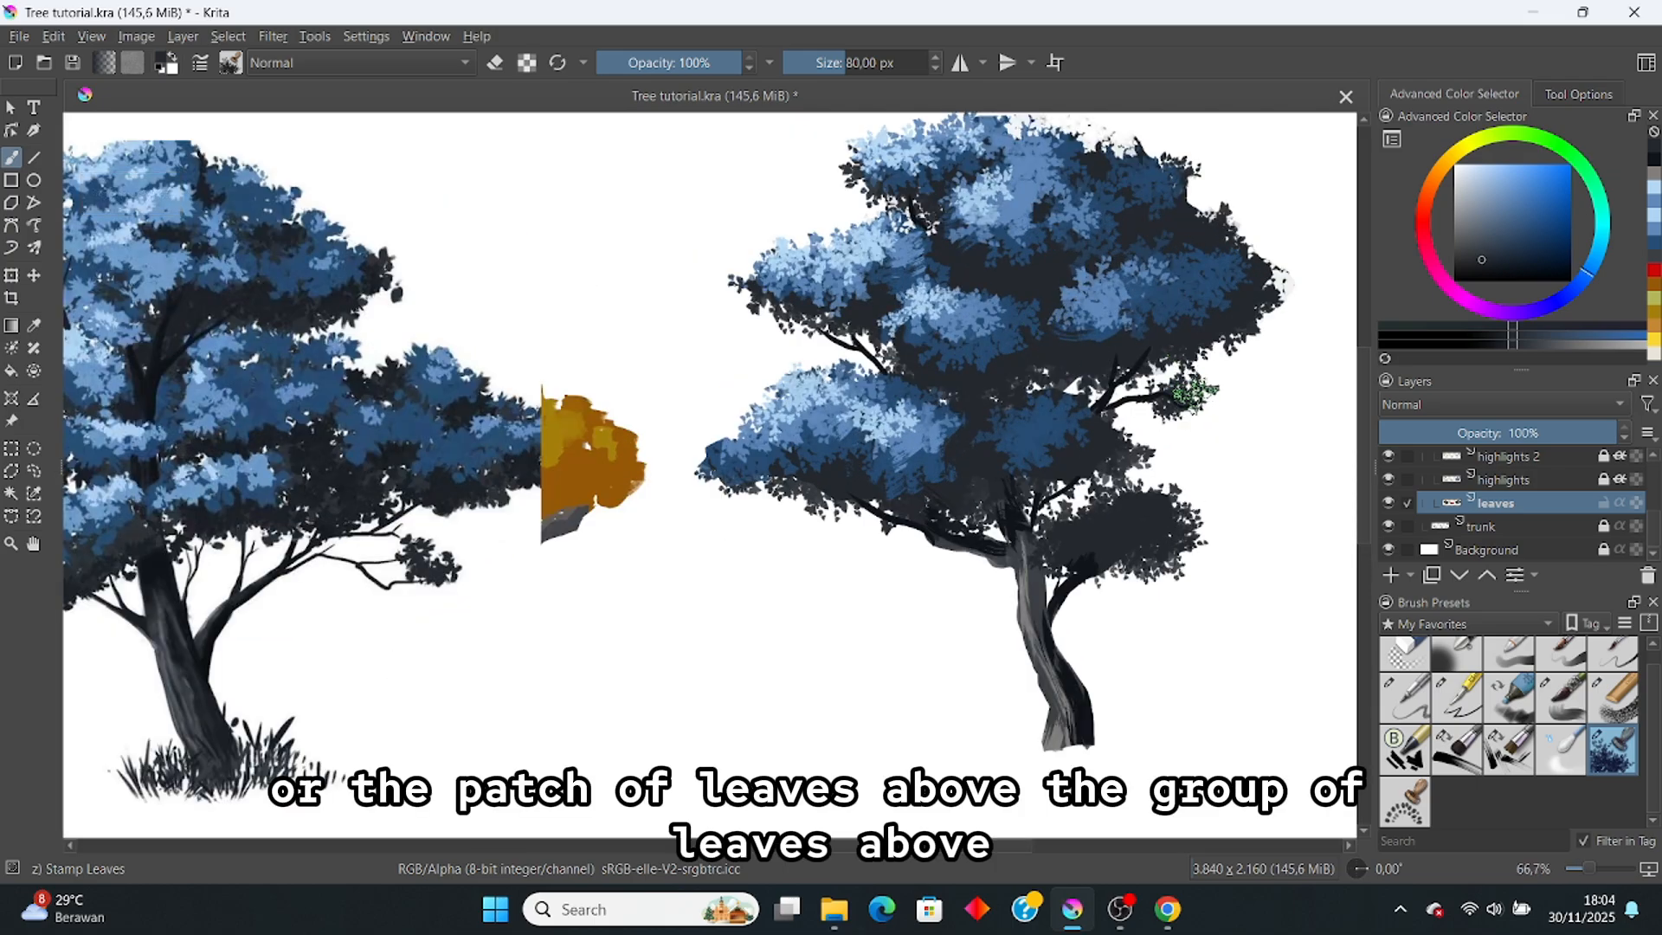
mouse_move(1195, 394)
left_mouse_down()
mouse_move(1121, 388)
mouse_move(1188, 404)
left_mouse_up()
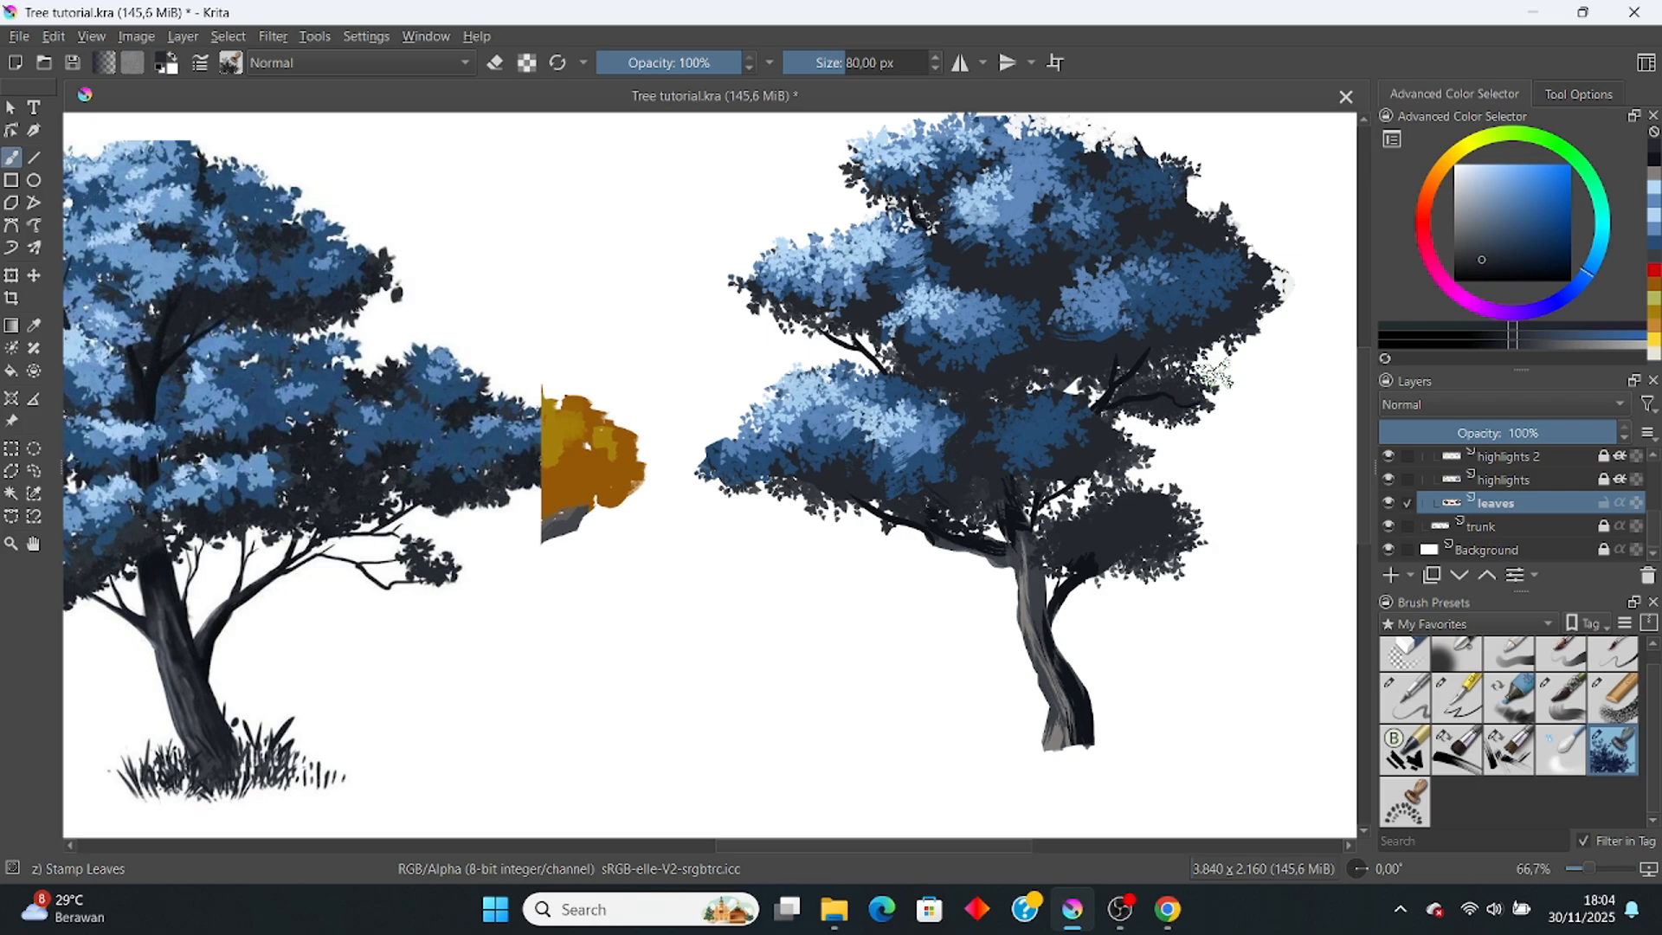
scroll(1229, 381, "down", 1)
scroll(1253, 370, "down", 2)
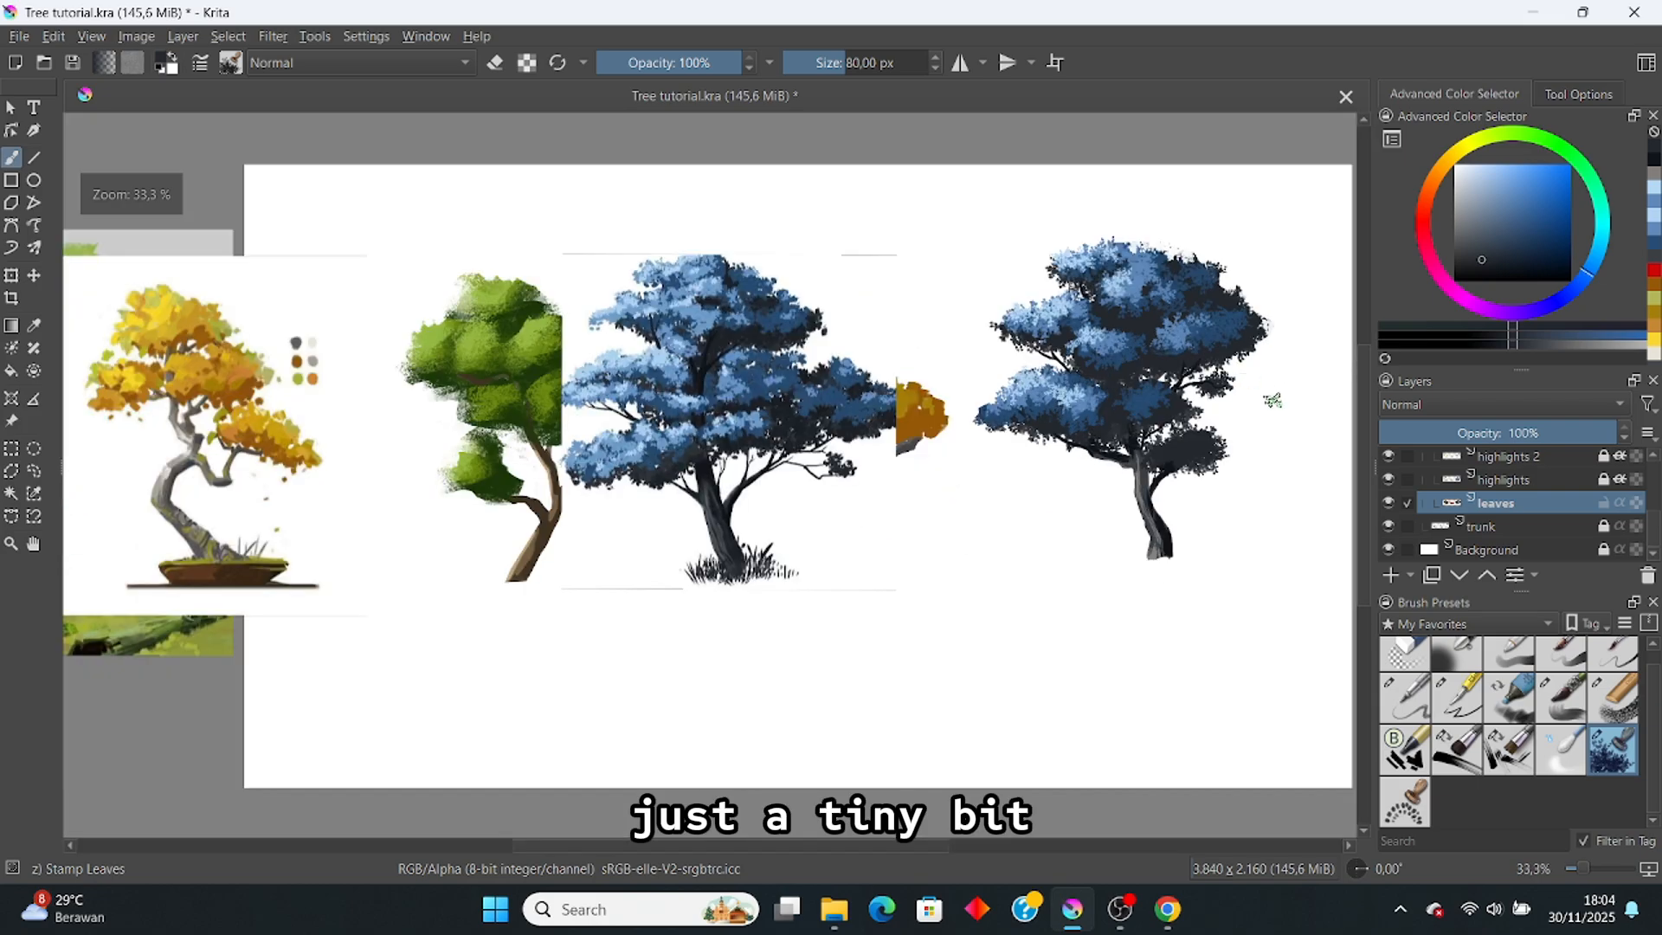